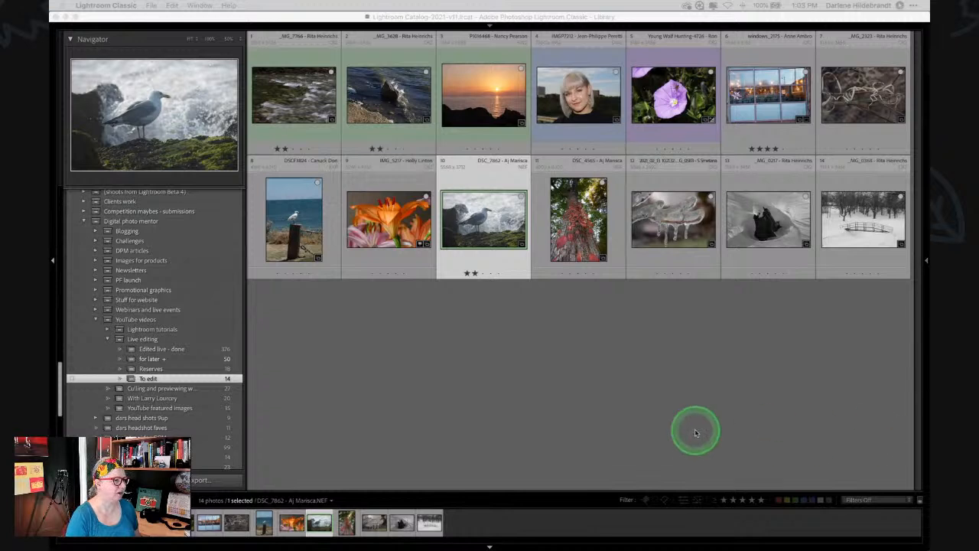
# Examine the photos in the To edit collection at full size, from the orange lily onward, and return to the lily
pyautogui.click(507, 344)
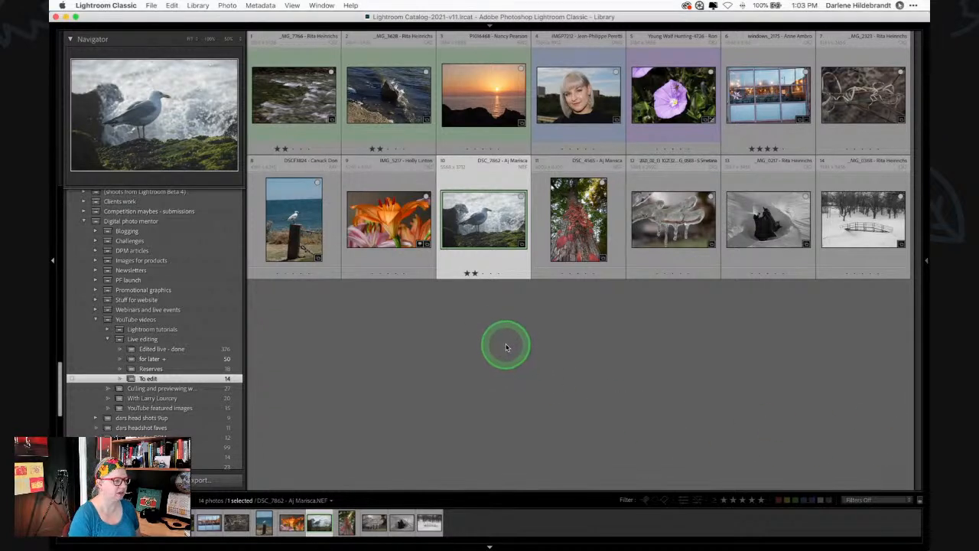
pyautogui.doubleClick(367, 230)
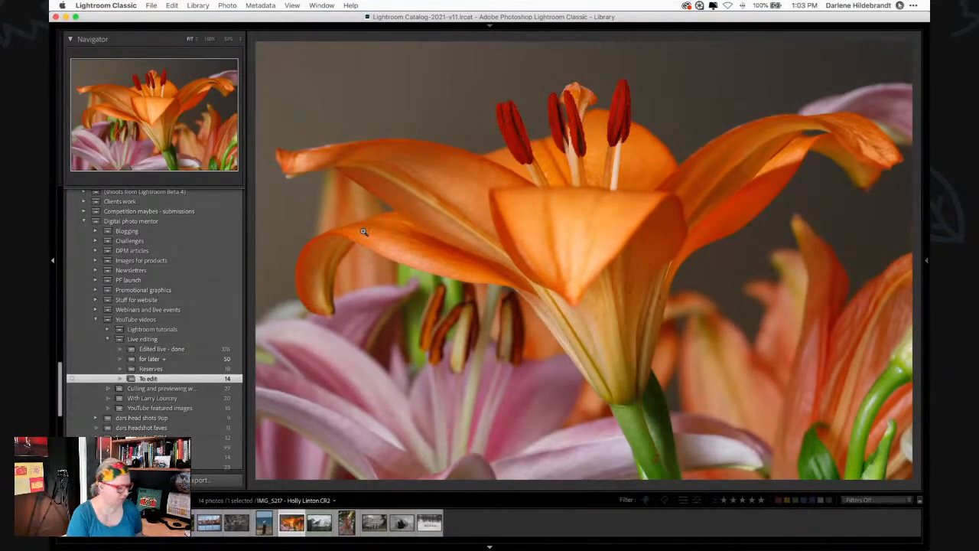
pyautogui.press('g')
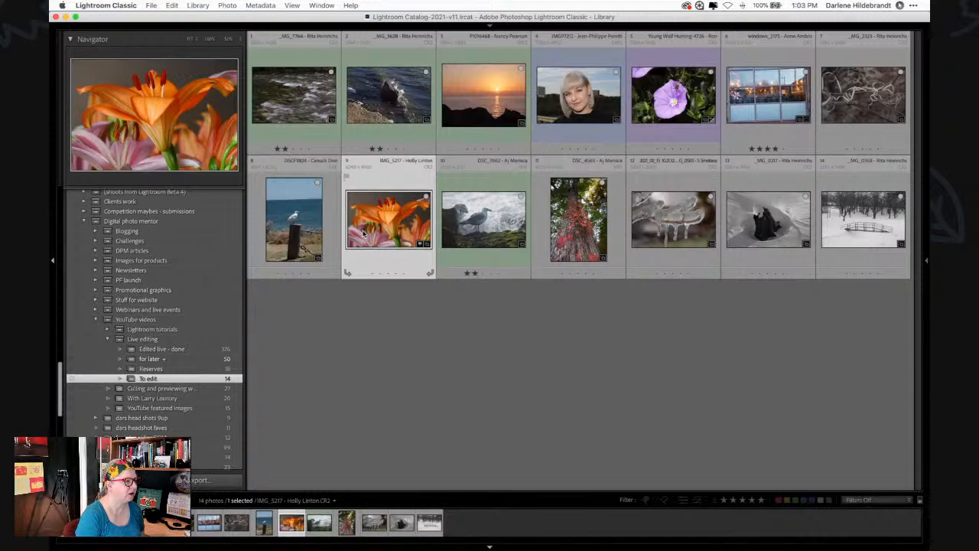
pyautogui.press('Right')
pyautogui.press('e')
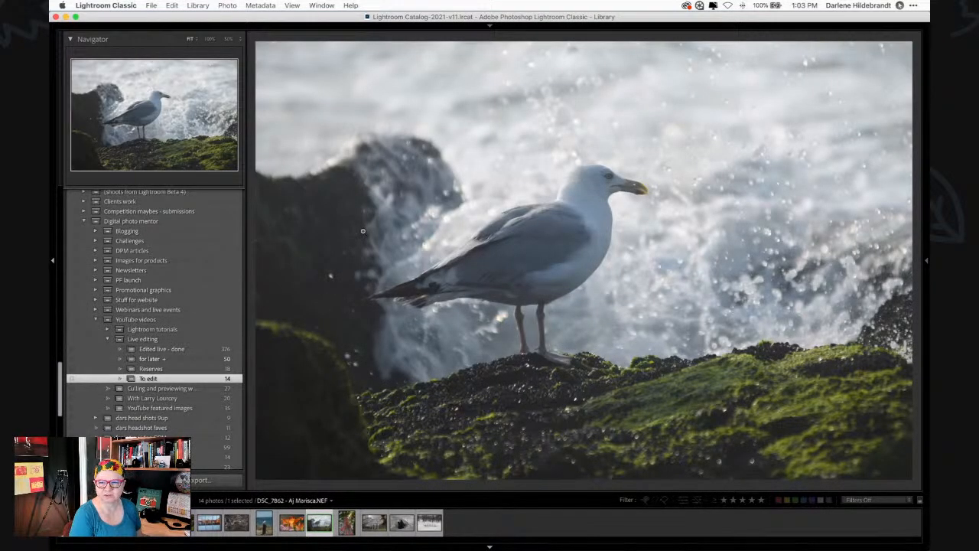
pyautogui.press('Right')
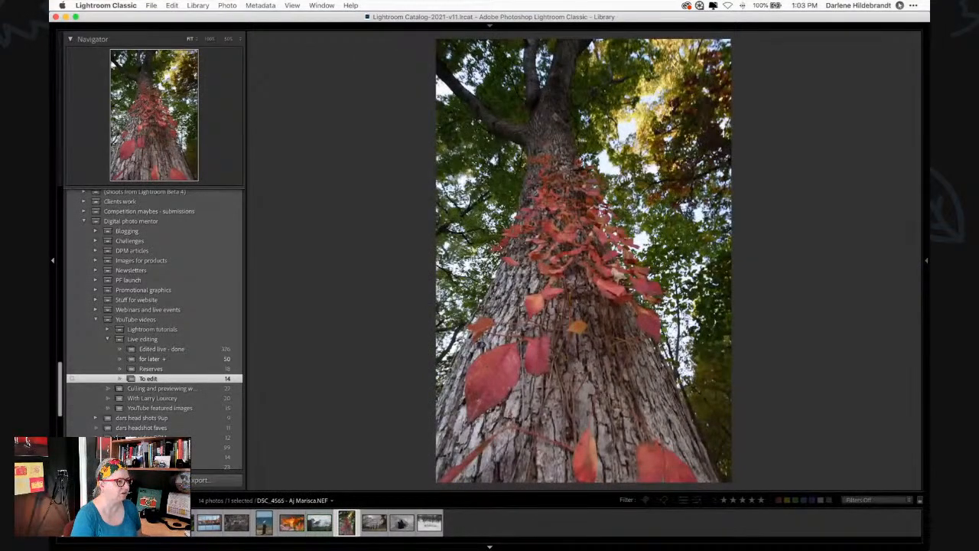
pyautogui.press('Right')
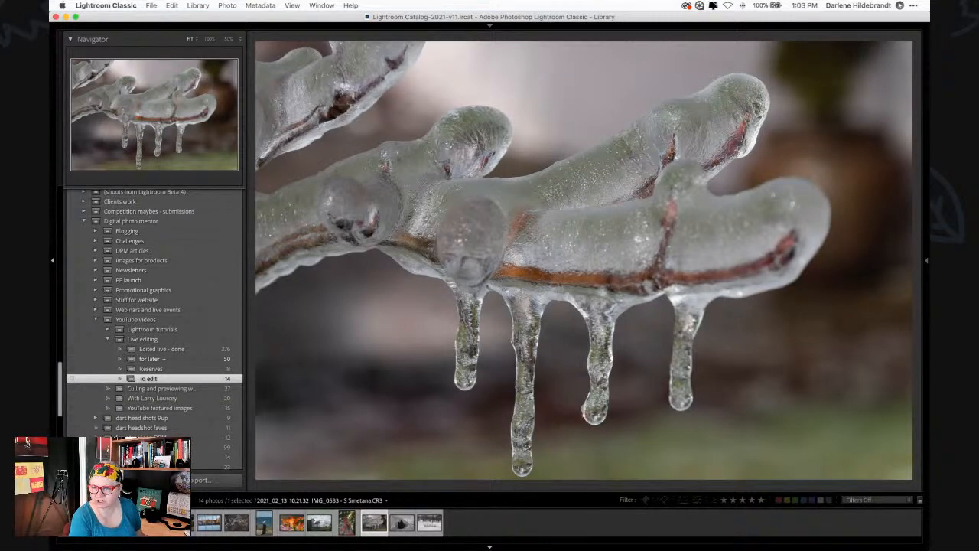
pyautogui.press('Right')
pyautogui.press('Right')
pyautogui.press('Left')
pyautogui.press('Left')
pyautogui.press('Left')
pyautogui.press('Left')
pyautogui.press('Left')
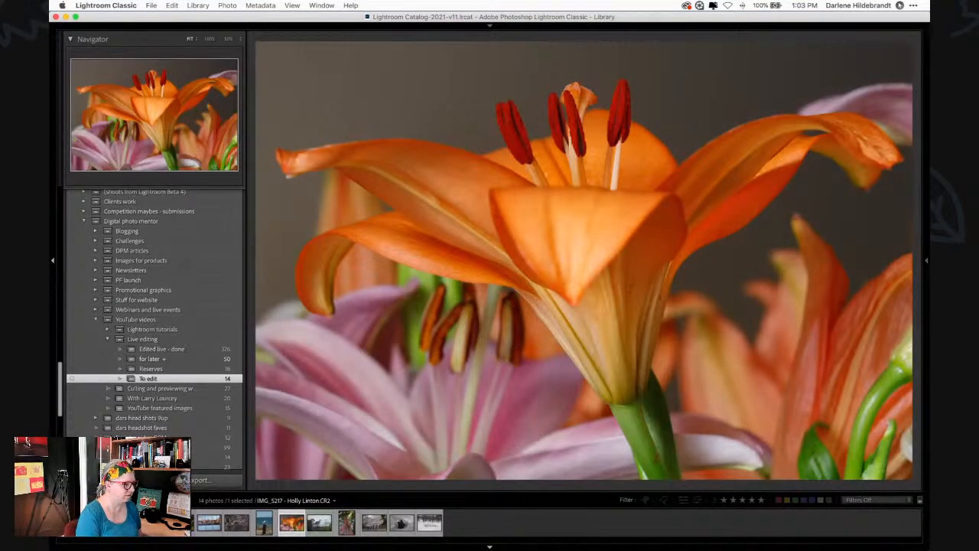
# Open the orange lily photo in the Develop module and view its available profiles in the Profile Browser
pyautogui.press('g')
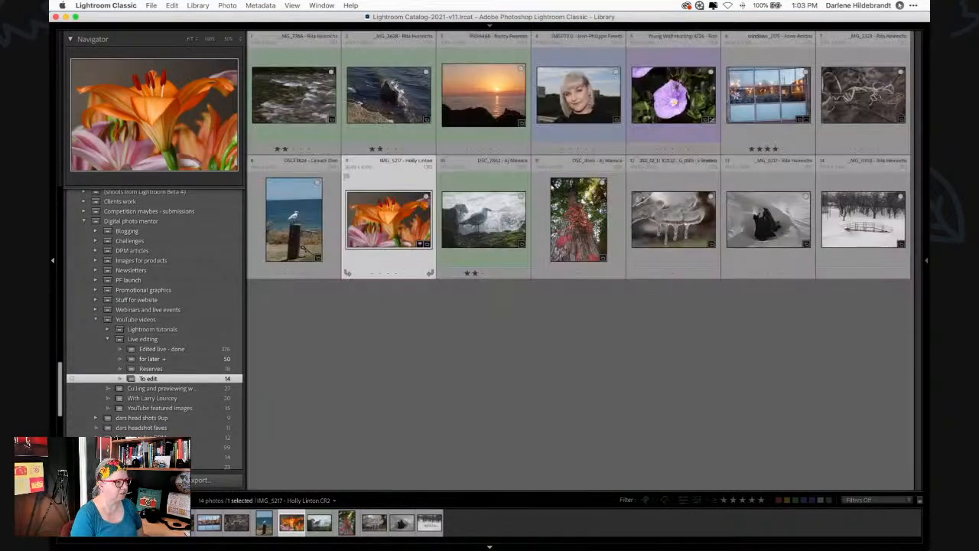
pyautogui.press('d')
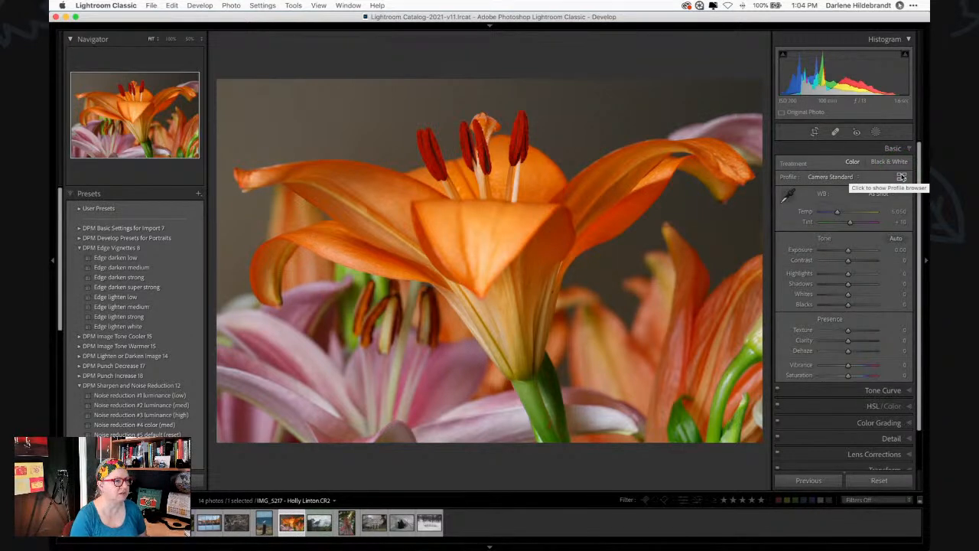
pyautogui.click(902, 177)
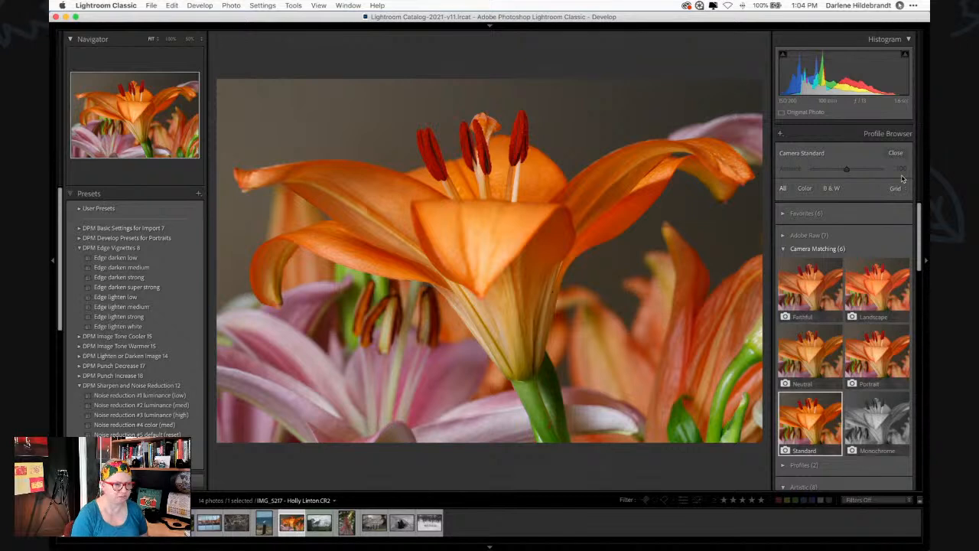
pyautogui.click(898, 153)
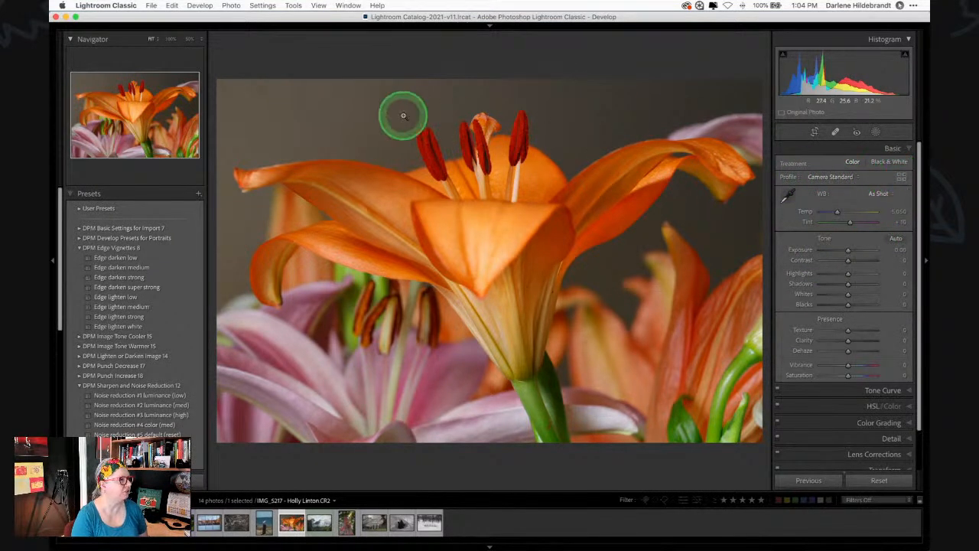
# Reveal the module picker and view the version information for Lightroom Classic
pyautogui.click(490, 28)
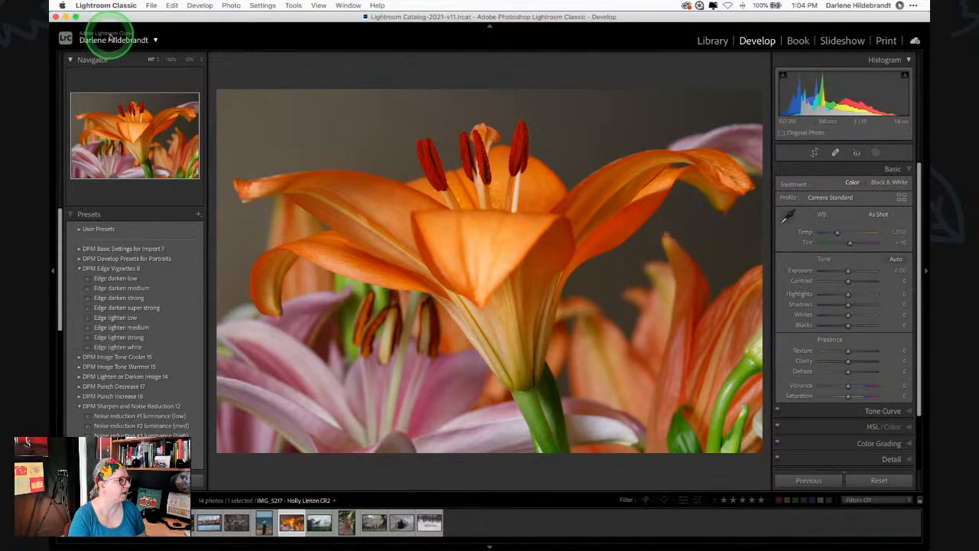
pyautogui.click(107, 5)
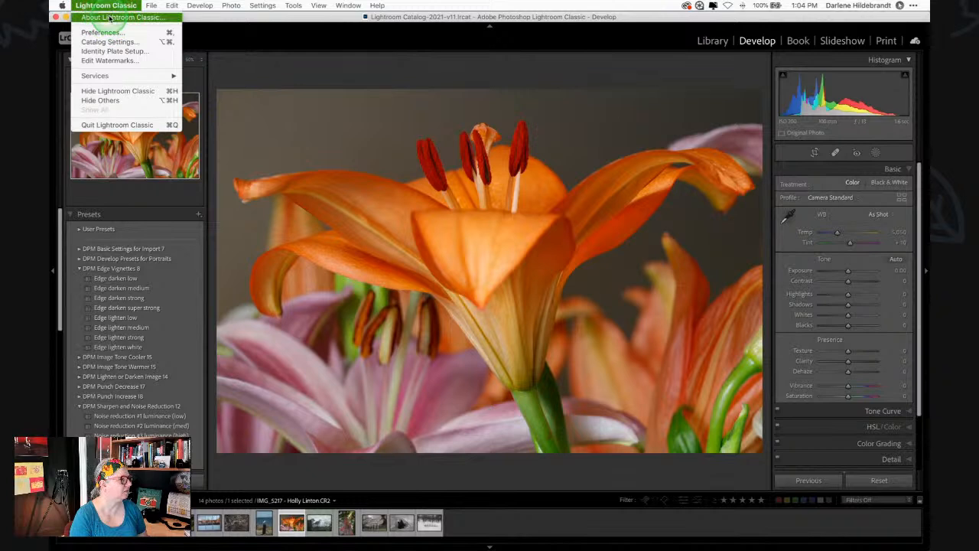
pyautogui.click(111, 17)
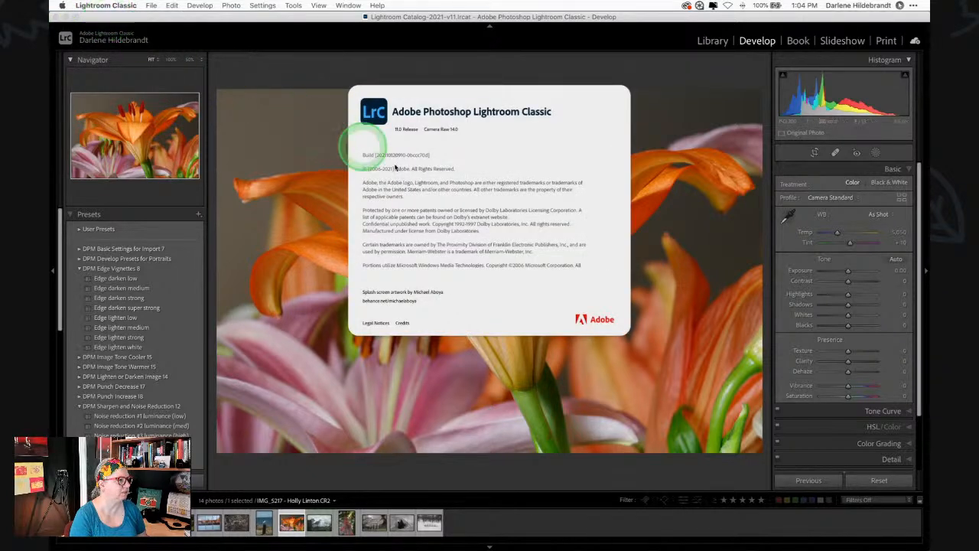
pyautogui.click(530, 154)
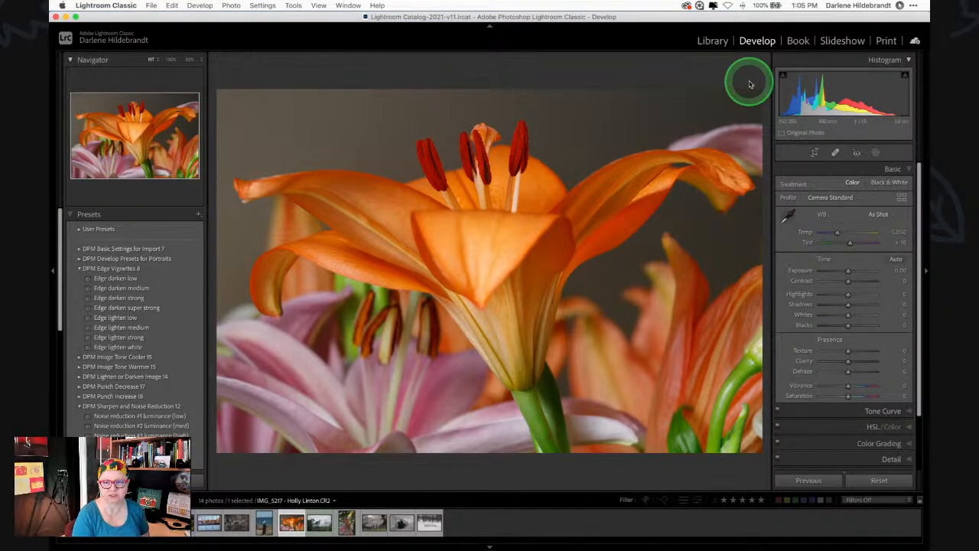
# Try the Neutral, Faithful and Landscape Camera Matching profiles on the lily, and restore the Standard profile
pyautogui.click(903, 200)
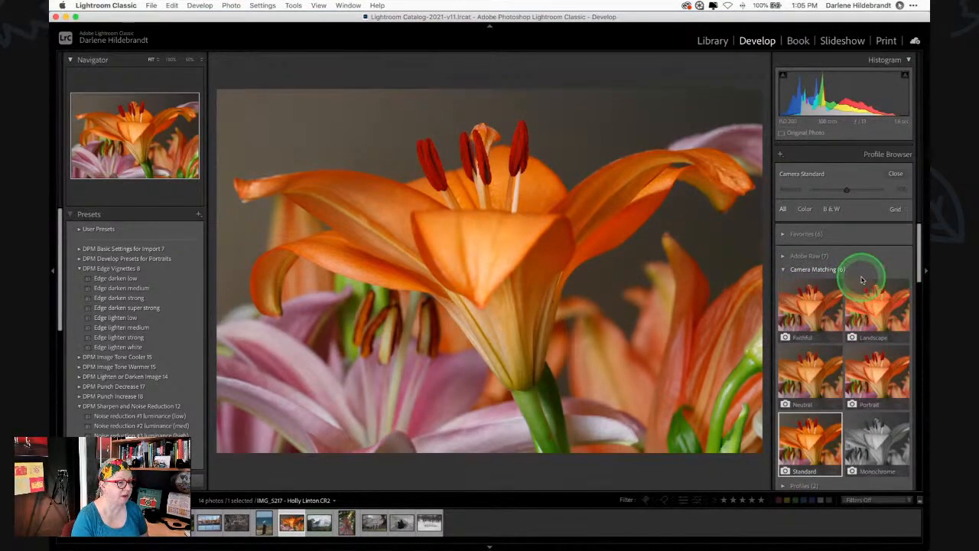
pyautogui.click(812, 372)
pyautogui.click(804, 298)
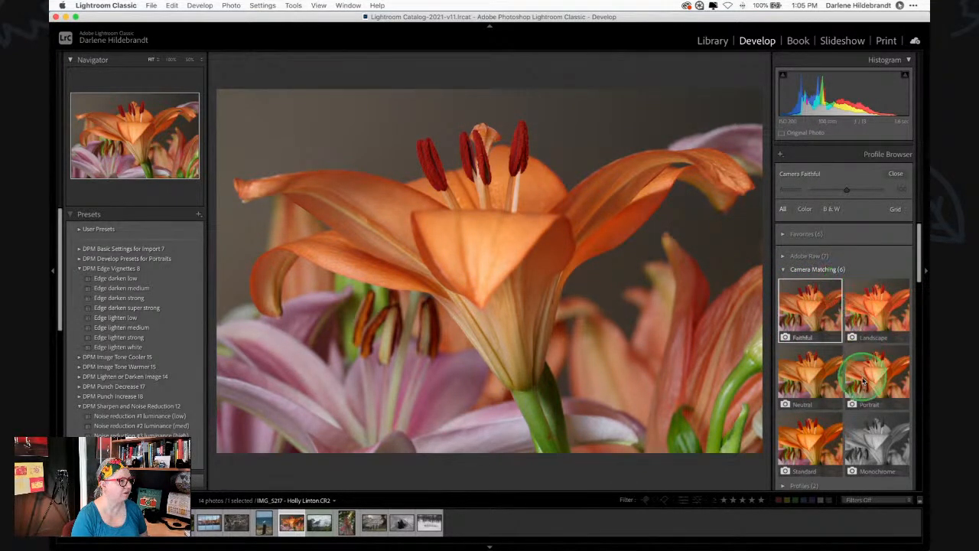
pyautogui.click(871, 302)
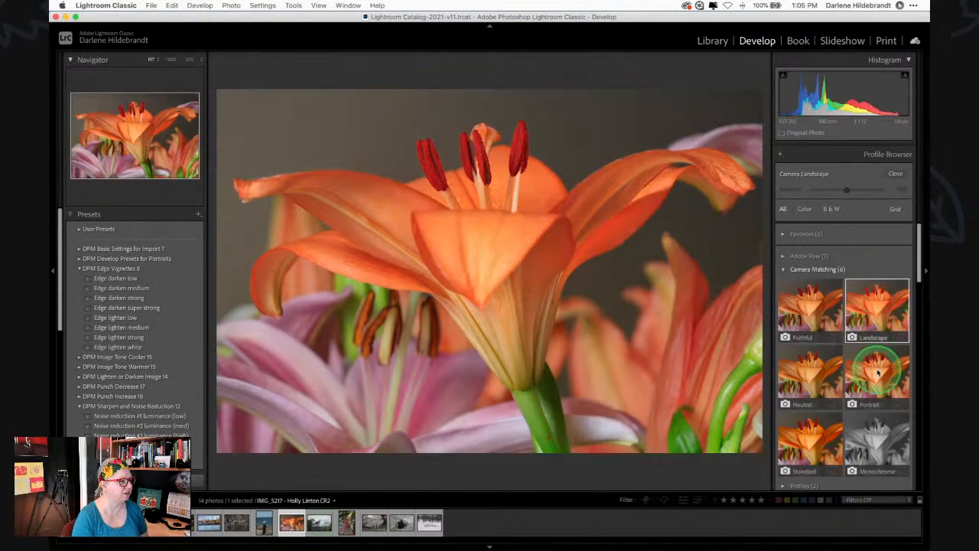
pyautogui.click(809, 443)
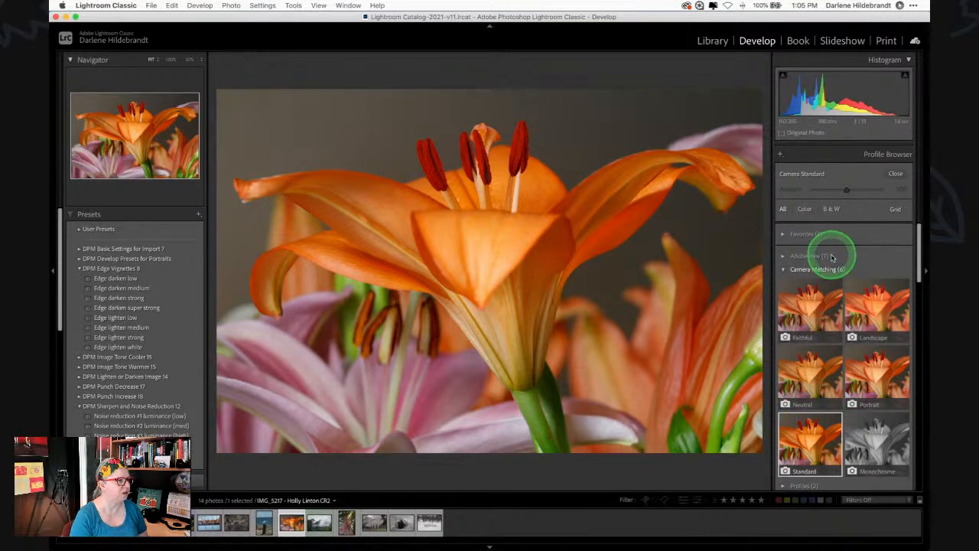
pyautogui.click(894, 174)
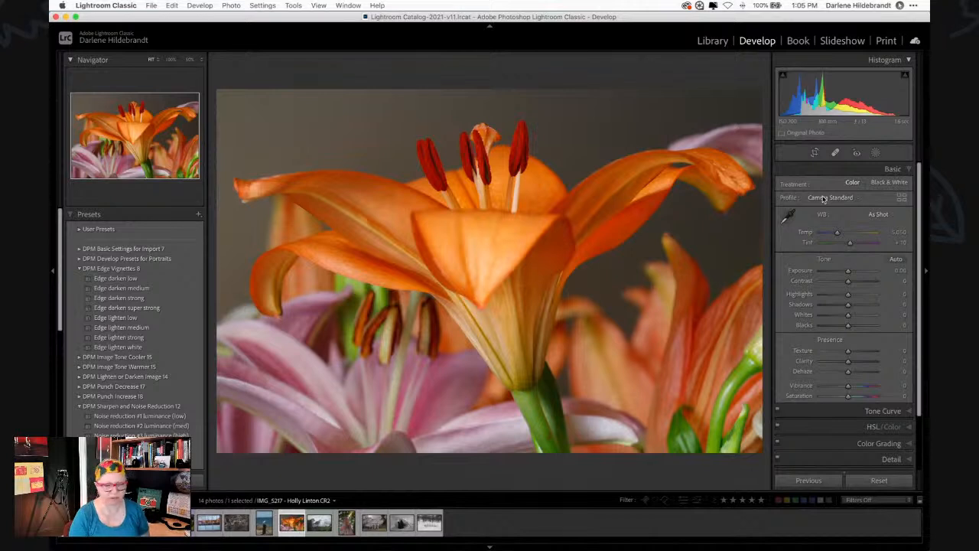
# Auto-set the lily's Whites, check the highlight clipping preview, and lower Whites to +46
pyautogui.keyDown('shift'); pyautogui.doubleClick(805, 315); pyautogui.keyUp('shift')
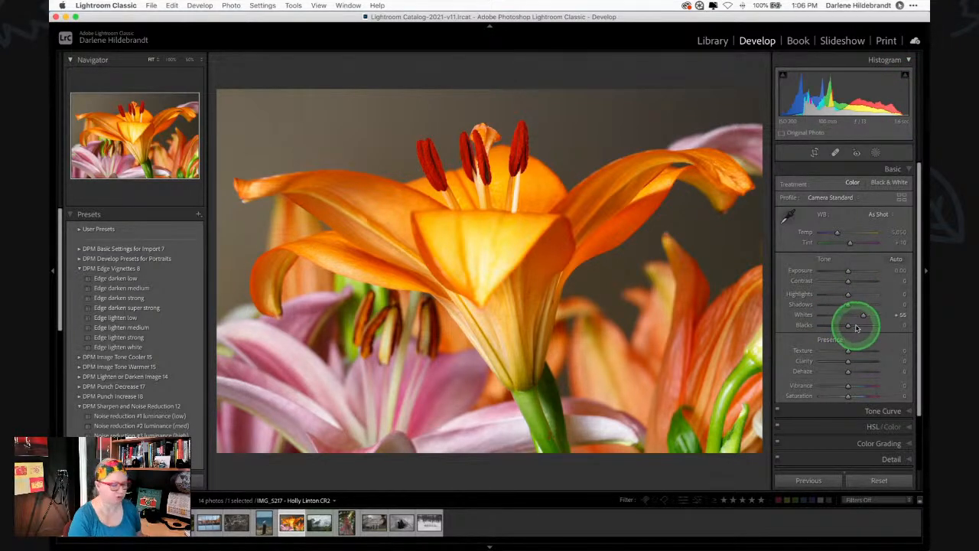
pyautogui.press('super+z')
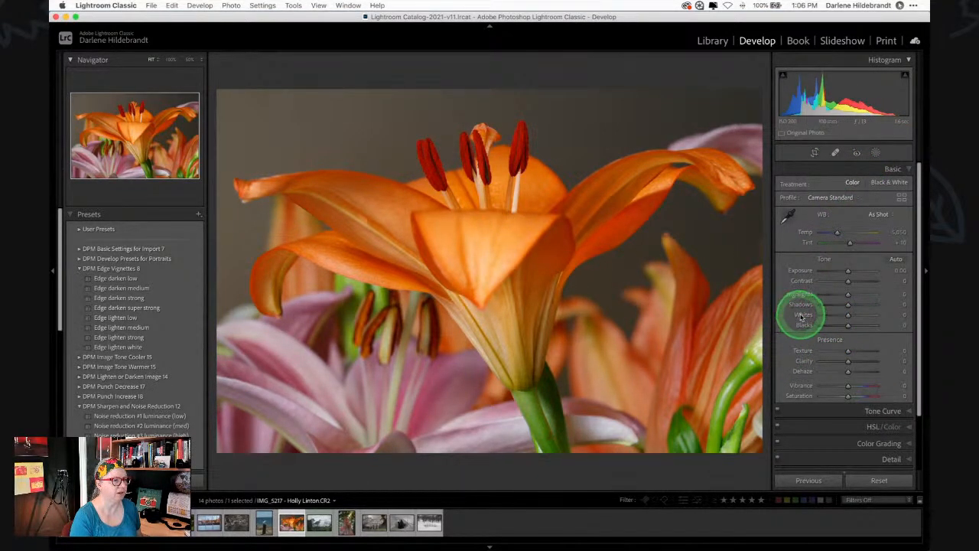
pyautogui.moveTo(793, 316); pyautogui.dragTo(800, 318)
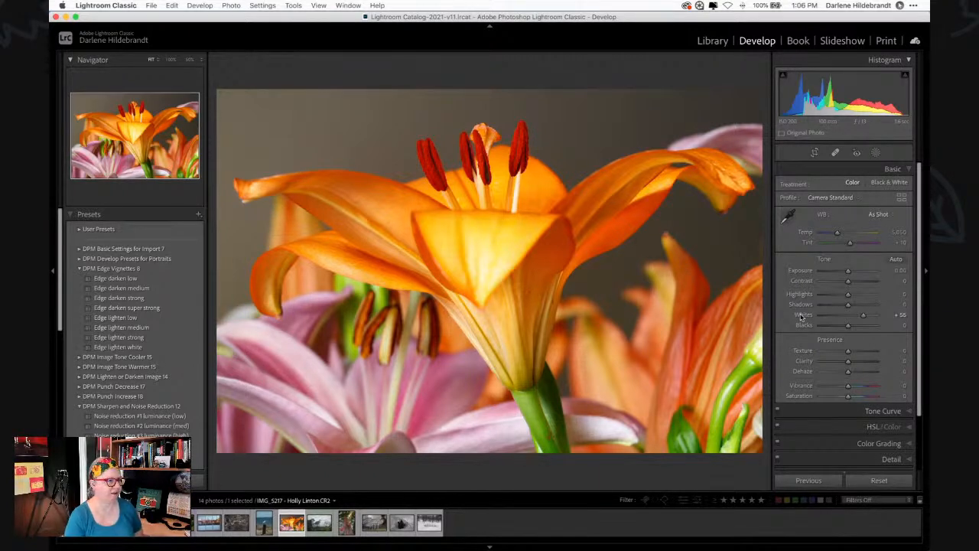
pyautogui.moveTo(800, 316); pyautogui.dragTo(863, 318)
pyautogui.press('alt')
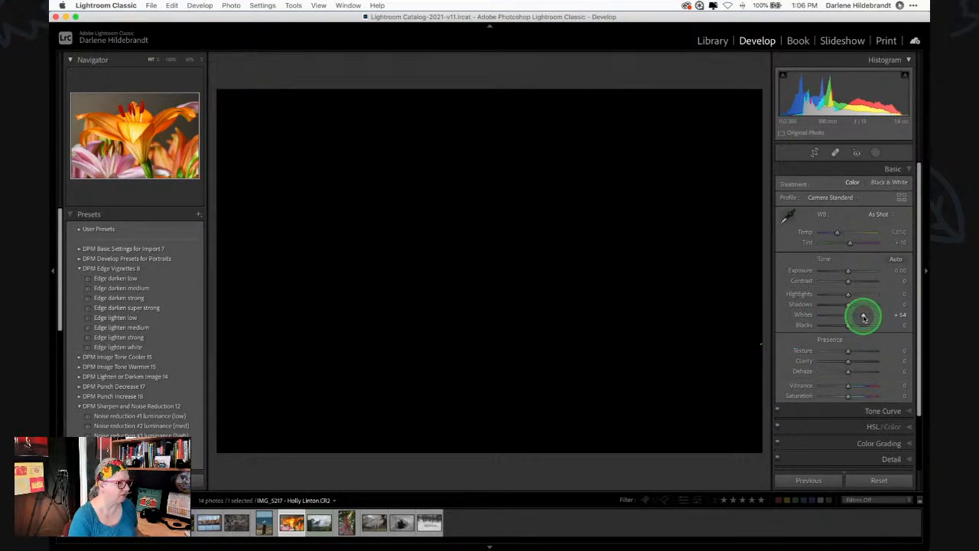
pyautogui.moveTo(863, 318); pyautogui.dragTo(863, 318)
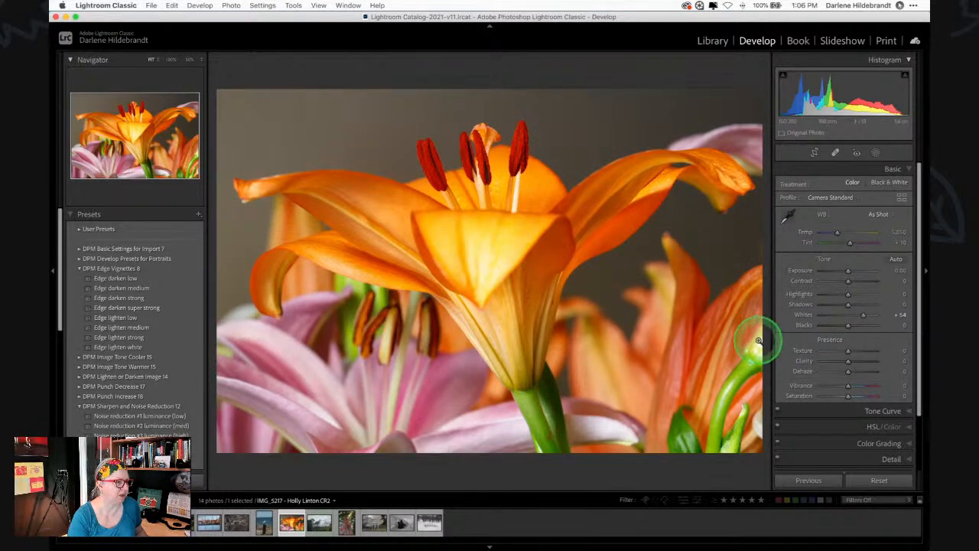
pyautogui.press('alt')
pyautogui.moveTo(864, 316); pyautogui.dragTo(862, 316)
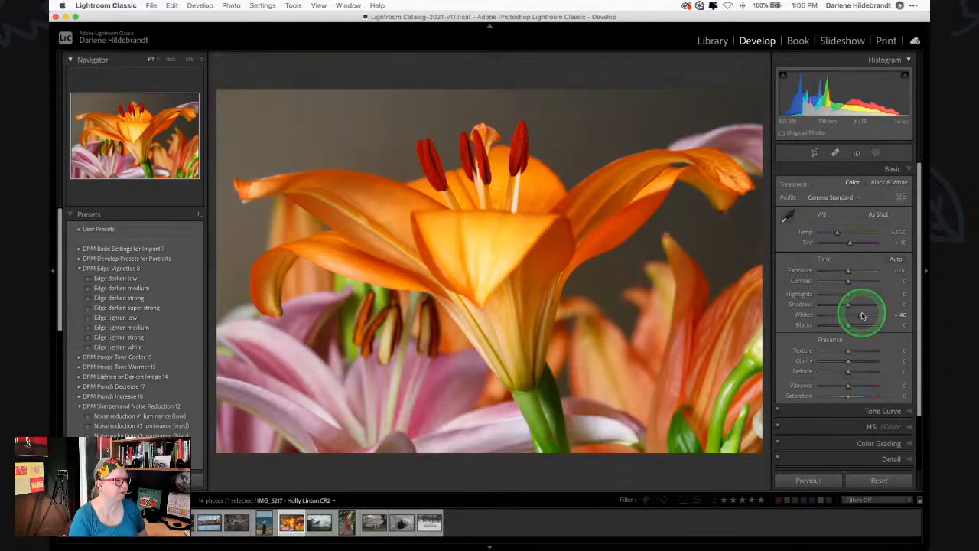
# Compare the lily photo before and after the Whites adjustment
pyautogui.press('\\')
pyautogui.press('\\')
pyautogui.press('\\')
pyautogui.press('\\')
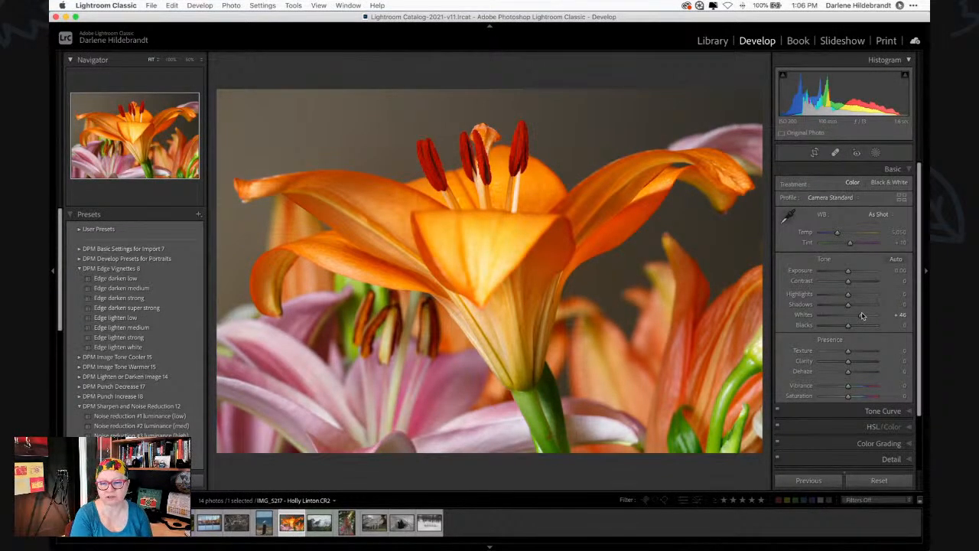
# Auto-set the lily's Blacks to -54 and check the shadow clipping preview
pyautogui.click(844, 315)
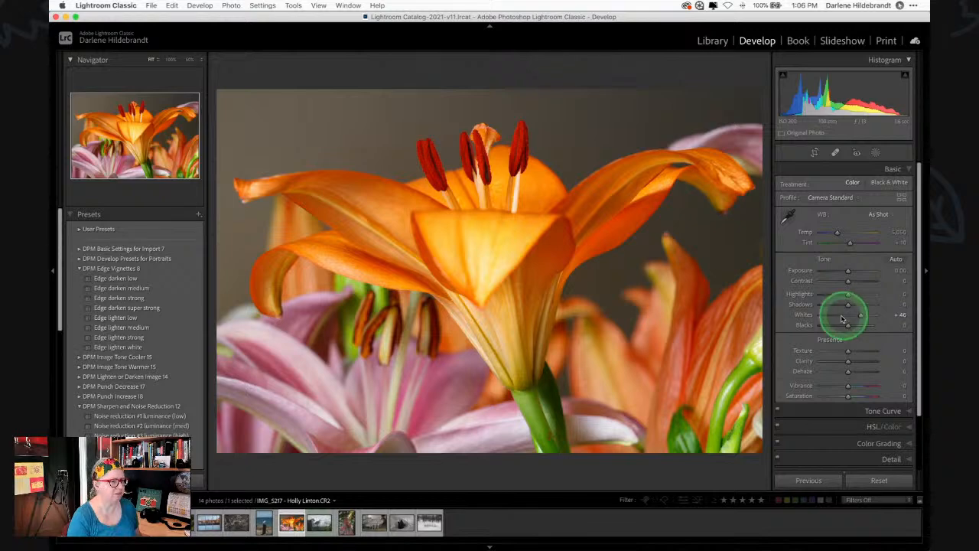
pyautogui.keyDown('shift'); pyautogui.doubleClick(804, 325); pyautogui.keyUp('shift')
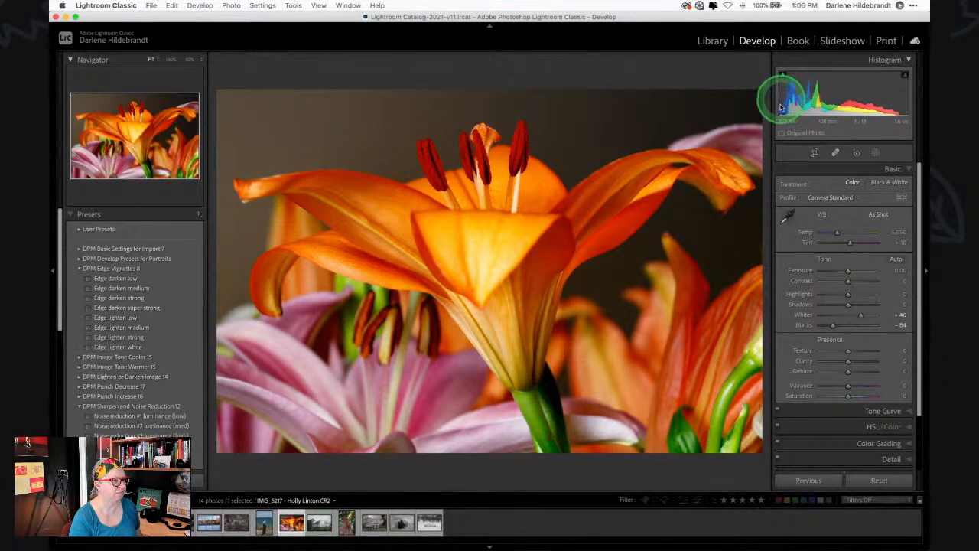
pyautogui.keyDown('alt'); pyautogui.click(833, 328); pyautogui.keyUp('alt')
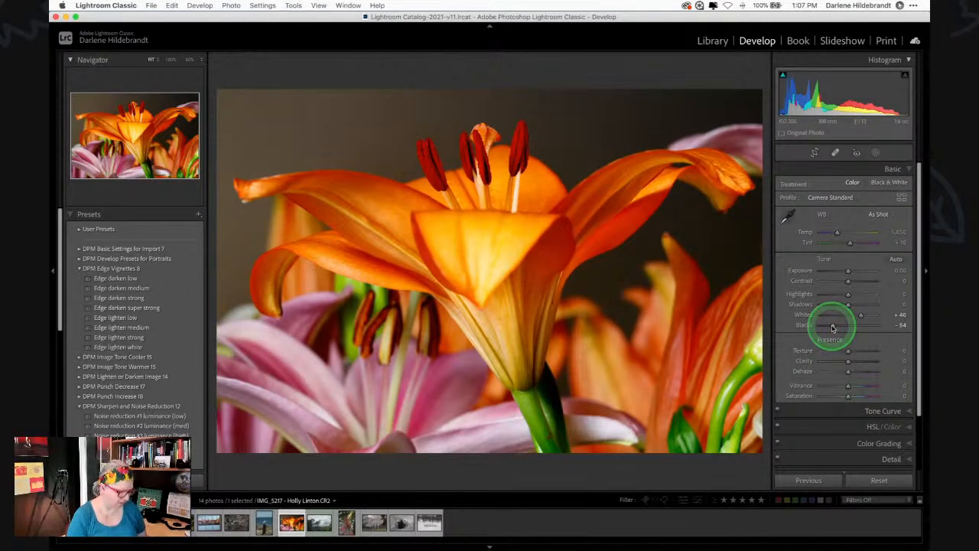
# Compare the unedited lily photo repeatedly with the version that has both Whites and Blacks adjusted
pyautogui.press('\\')
pyautogui.press('\\')
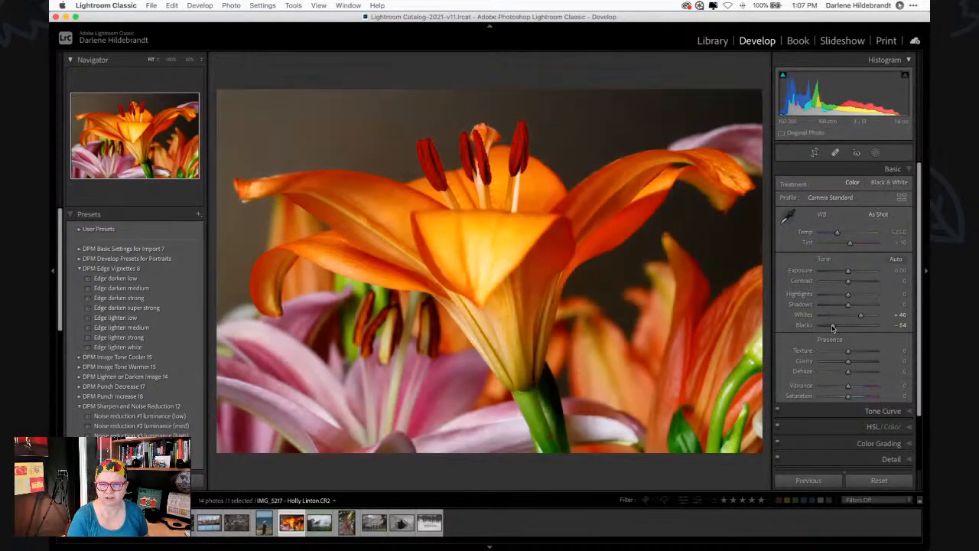
pyautogui.press('\\')
pyautogui.press('\\')
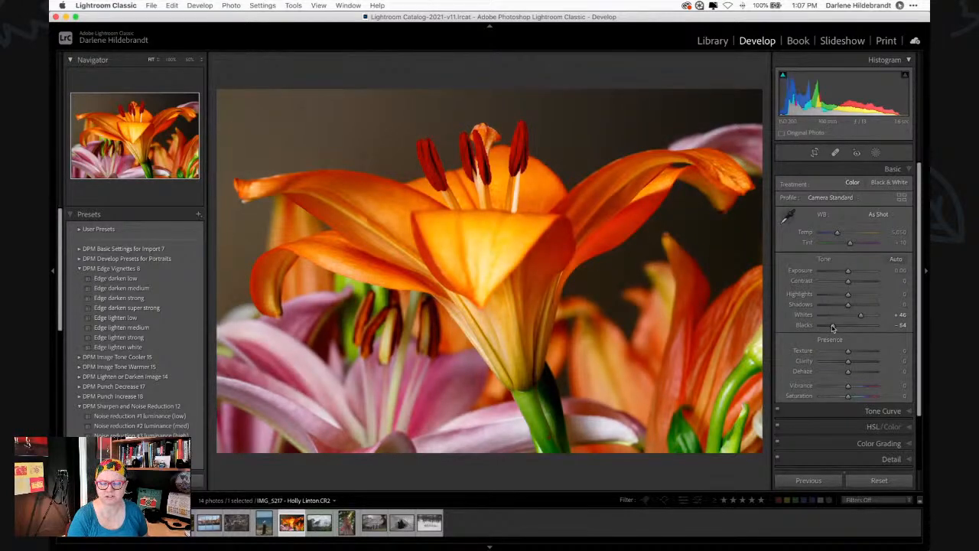
pyautogui.press('\\')
pyautogui.press('\\')
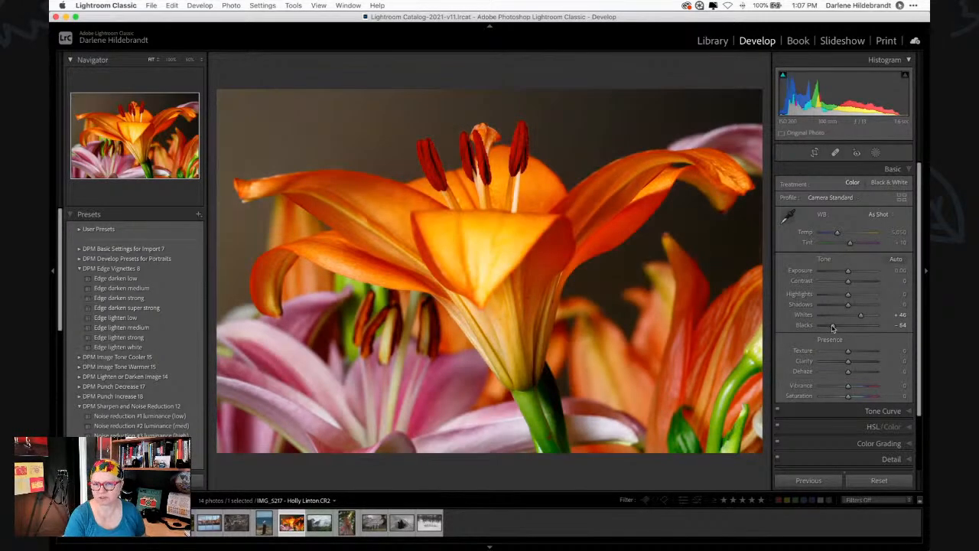
pyautogui.press('\\')
pyautogui.press('\\')
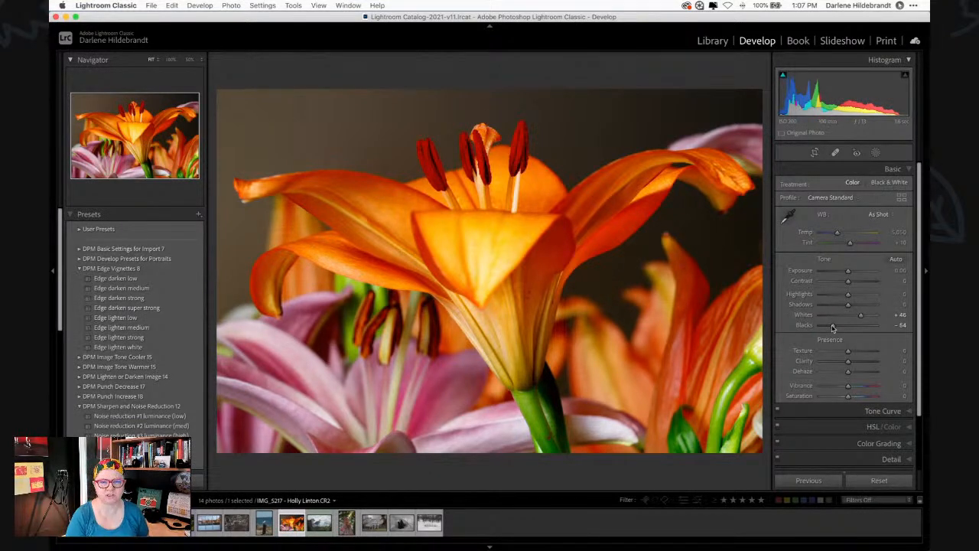
pyautogui.click(833, 327)
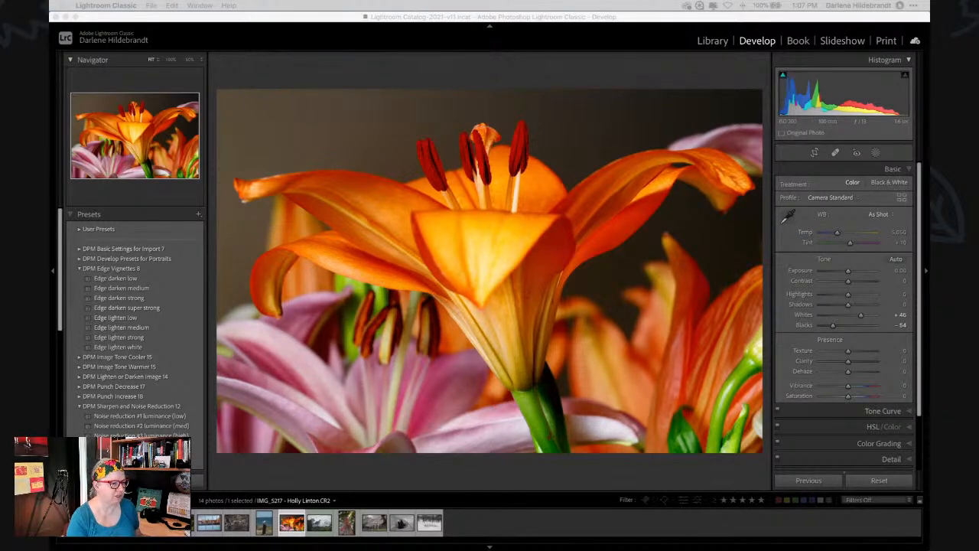
pyautogui.keyDown('alt'); pyautogui.click(861, 315); pyautogui.keyUp('alt')
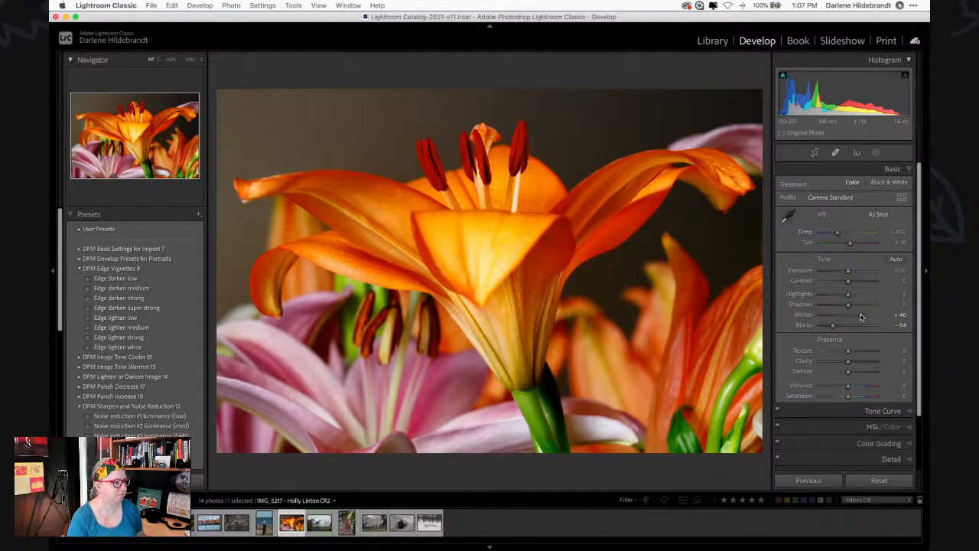
pyautogui.click(861, 315)
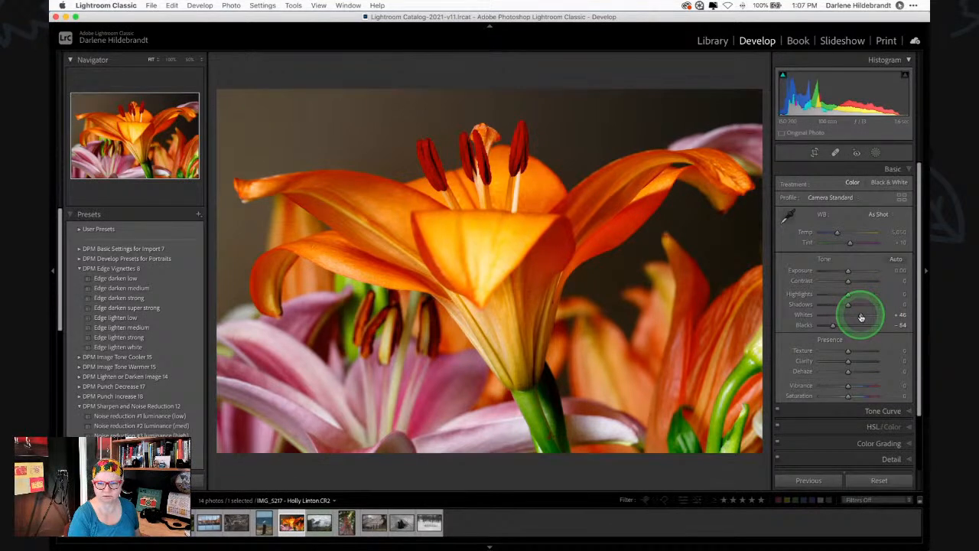
pyautogui.click(861, 316)
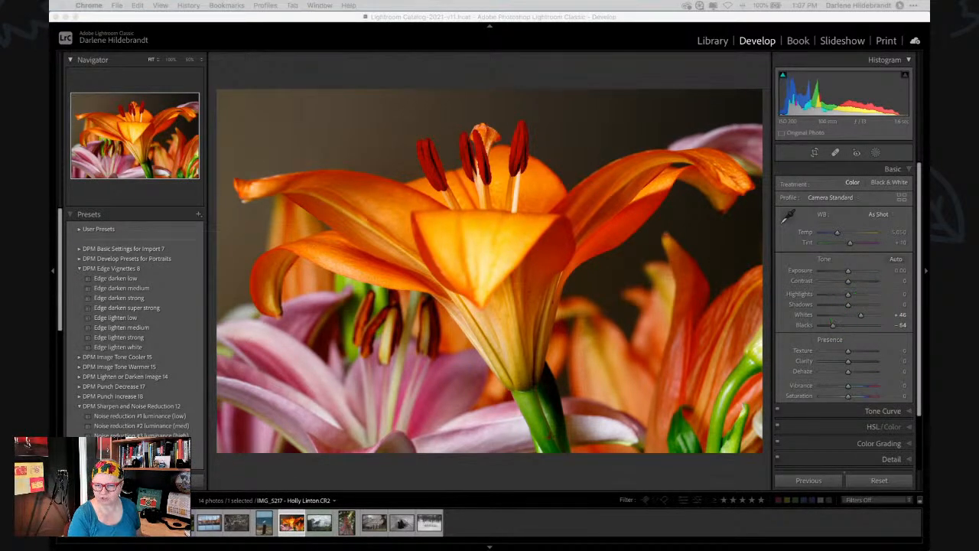
pyautogui.click(669, 467)
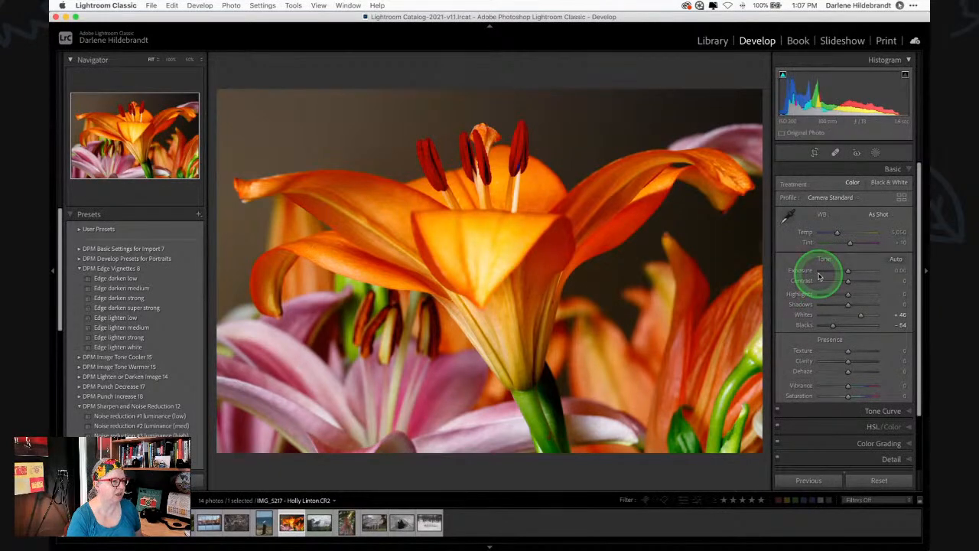
# Set the lily's Whites to +47 and Shadows to +13, try Blacks at +43, and settle Blacks on -38
pyautogui.moveTo(860, 315)
pyautogui.mouseDown()
pyautogui.moveTo(877, 317)
pyautogui.moveTo(861, 317)
pyautogui.mouseUp()
pyautogui.moveTo(832, 325); pyautogui.dragTo(851, 306)
pyautogui.click(851, 306)
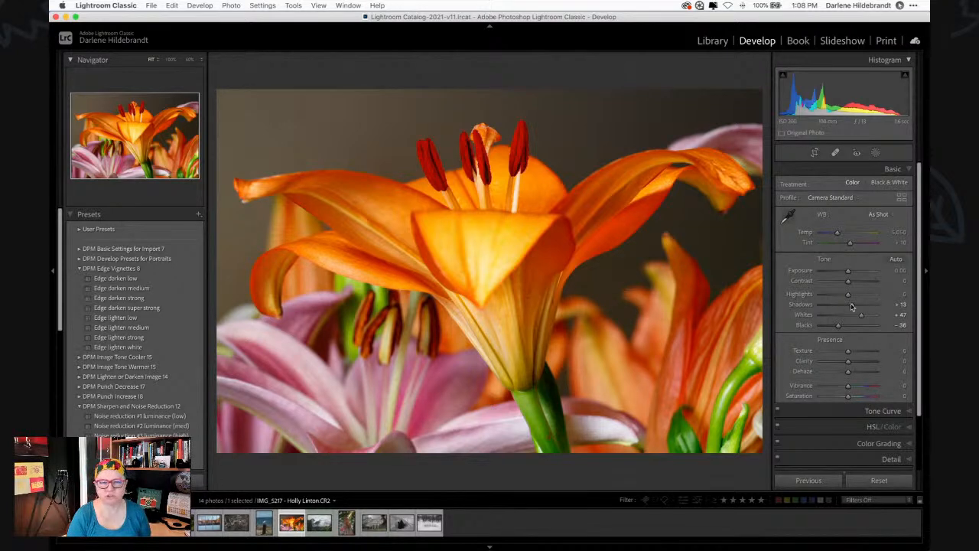
pyautogui.click(849, 306)
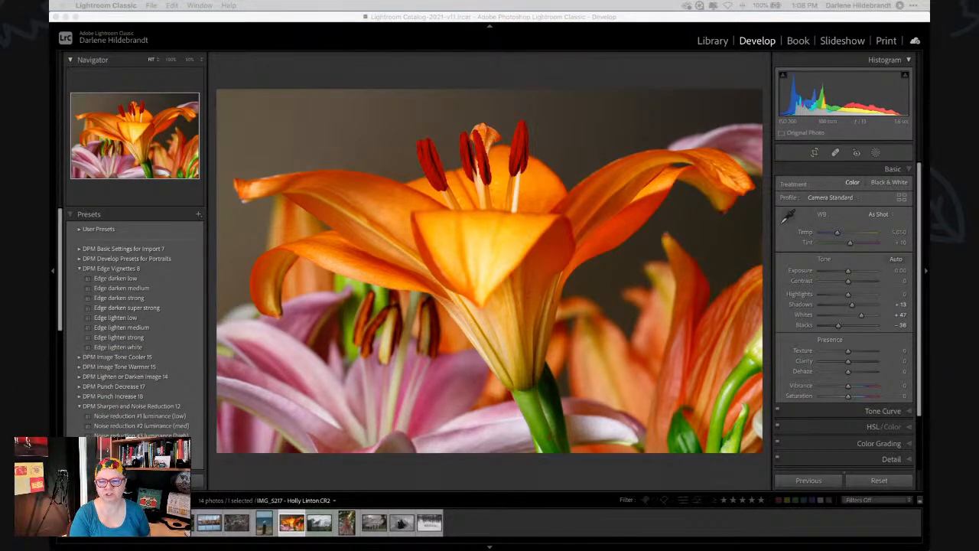
pyautogui.moveTo(838, 325); pyautogui.dragTo(861, 327)
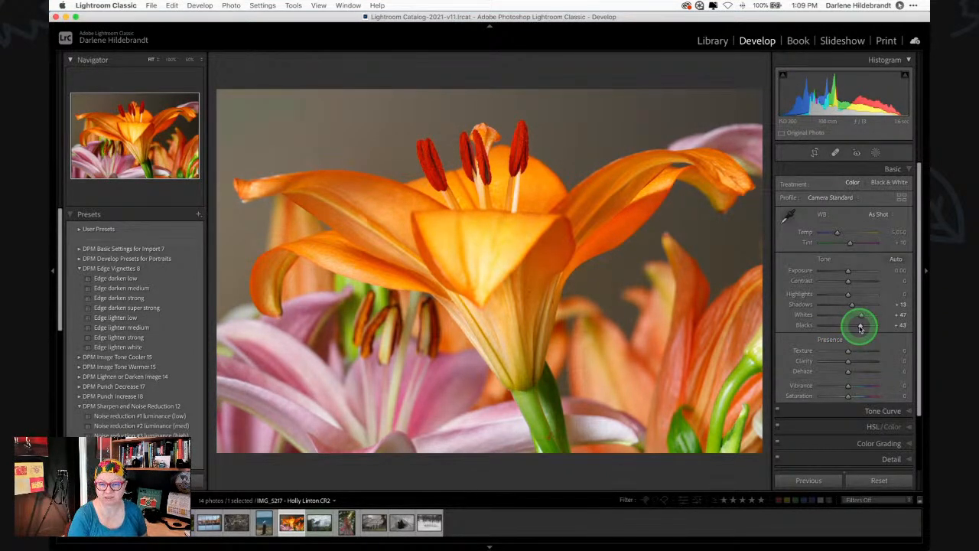
pyautogui.moveTo(861, 327); pyautogui.dragTo(837, 327)
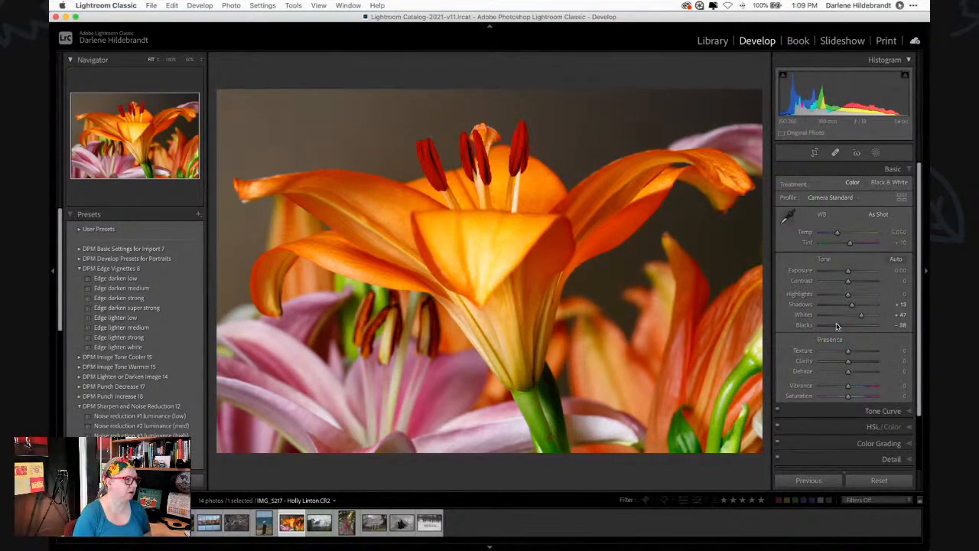
# Try the Edge lighten medium and Edge lighten low vignette presets on the lily, and apply Edge darken low
pyautogui.scroll(-3, 837, 327)
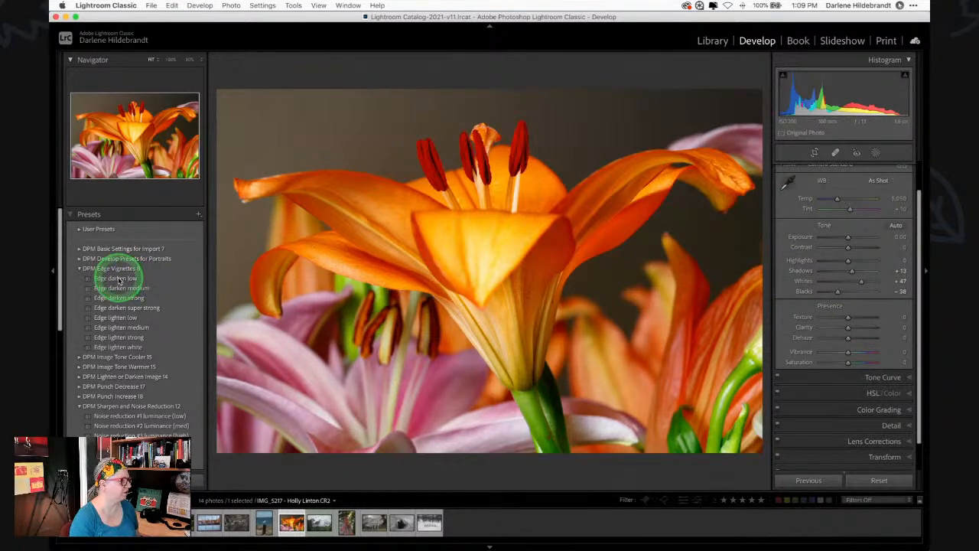
pyautogui.click(118, 279)
pyautogui.click(121, 288)
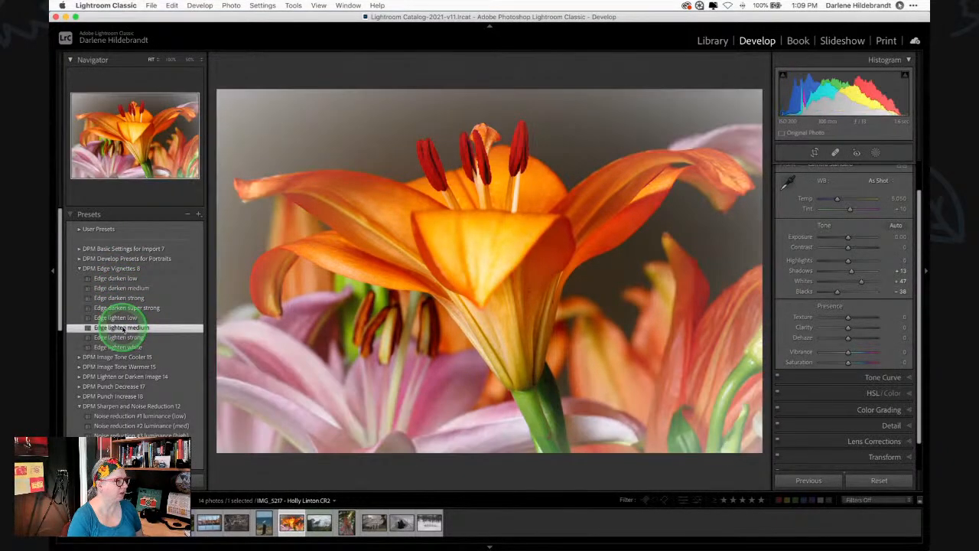
pyautogui.click(121, 316)
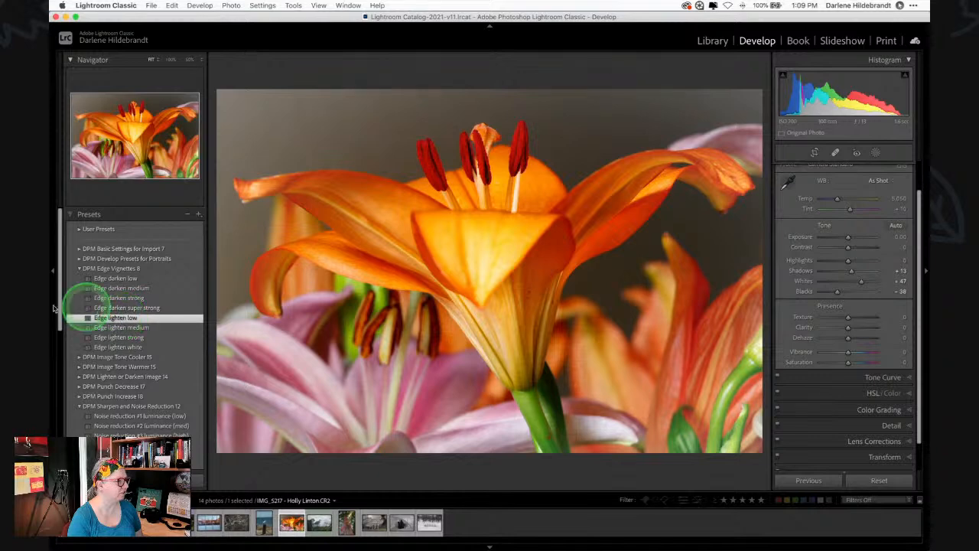
pyautogui.click(120, 279)
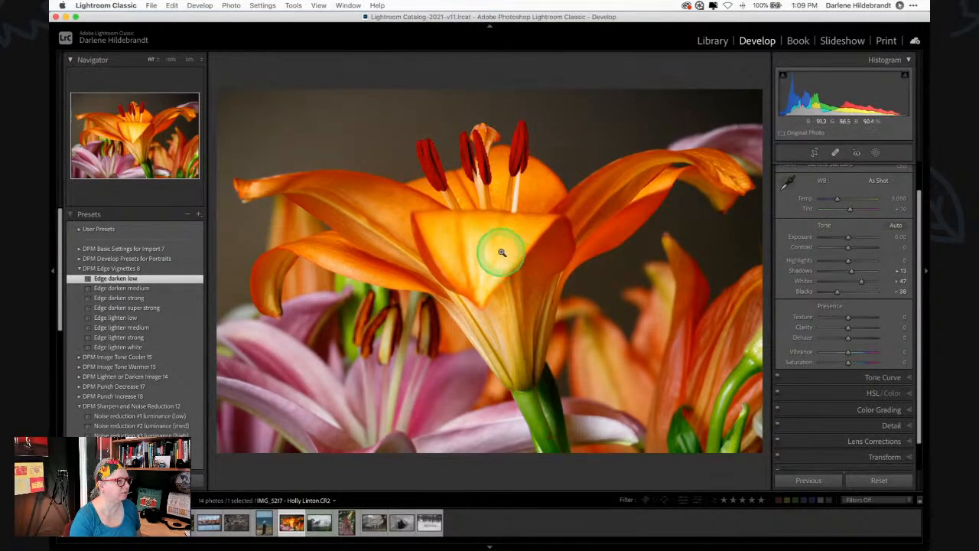
# Send a JPEG copy of the lily with Lightroom adjustments to LuminarAI and postpone the offered software update
pyautogui.rightClick(488, 230)
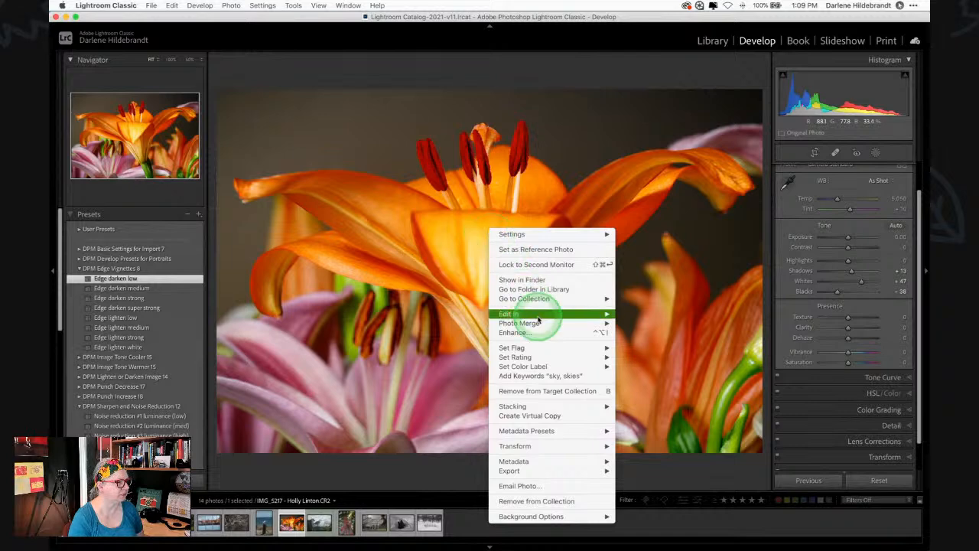
pyautogui.moveTo(536, 314)
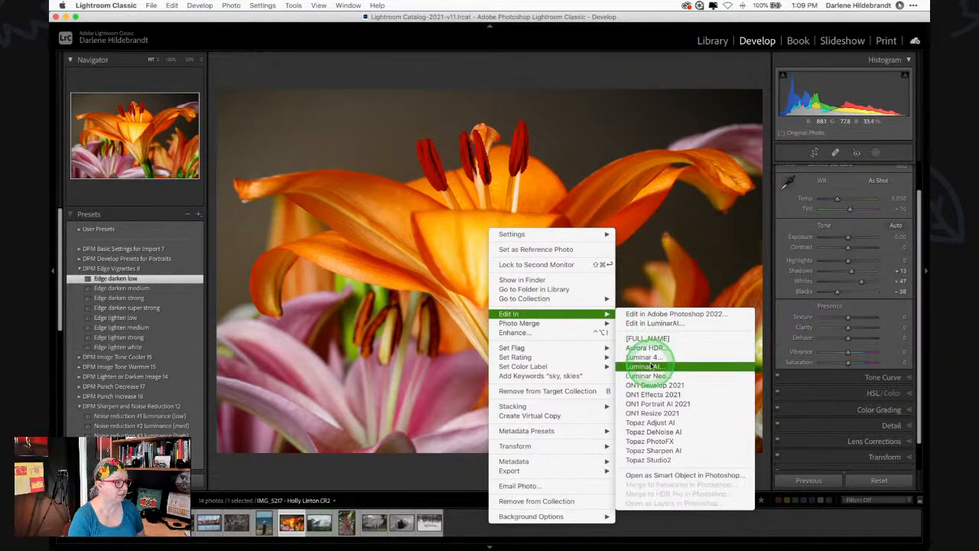
pyautogui.click(652, 365)
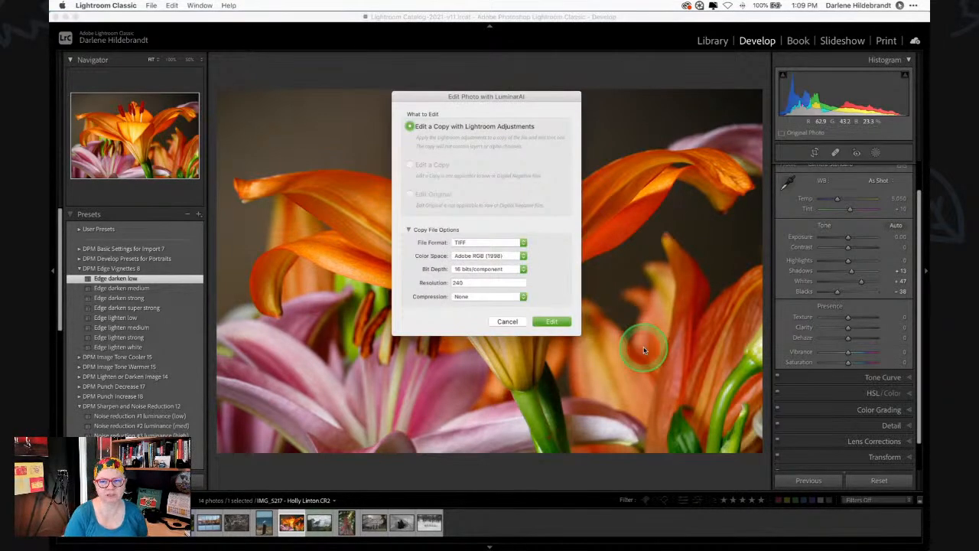
pyautogui.click(493, 243)
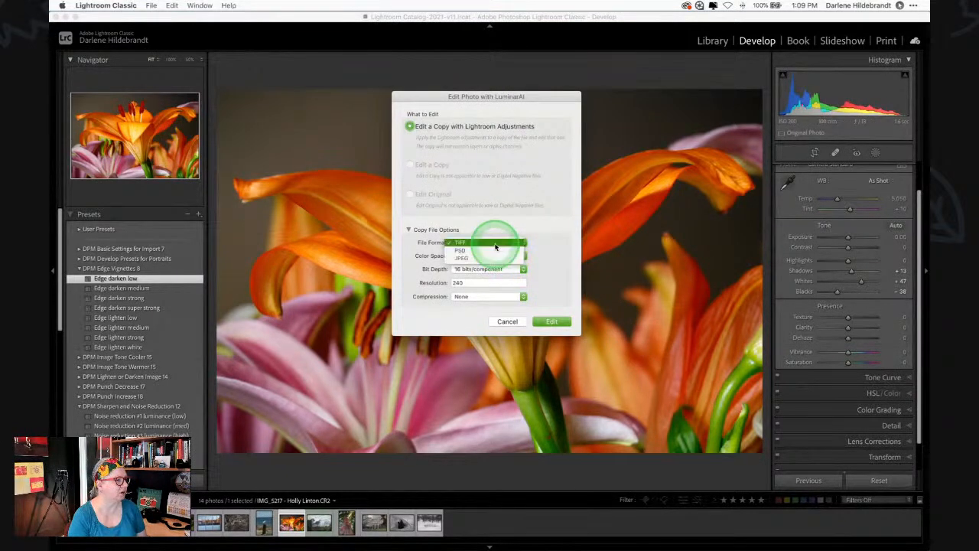
pyautogui.click(489, 258)
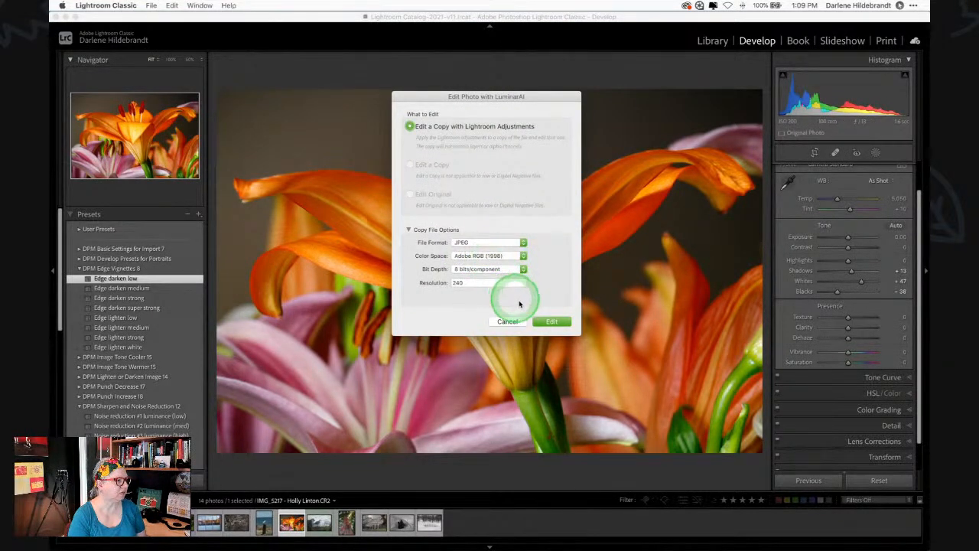
pyautogui.click(542, 321)
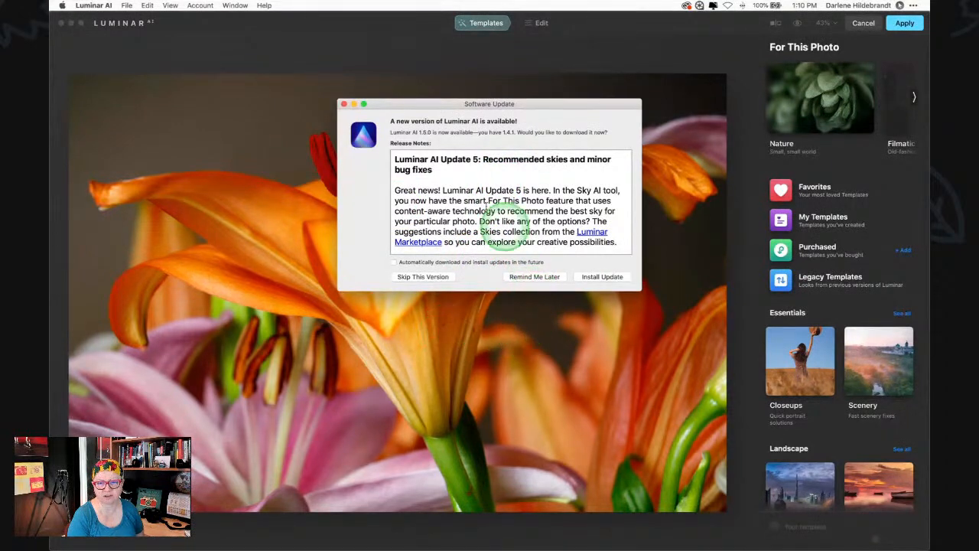
pyautogui.click(536, 277)
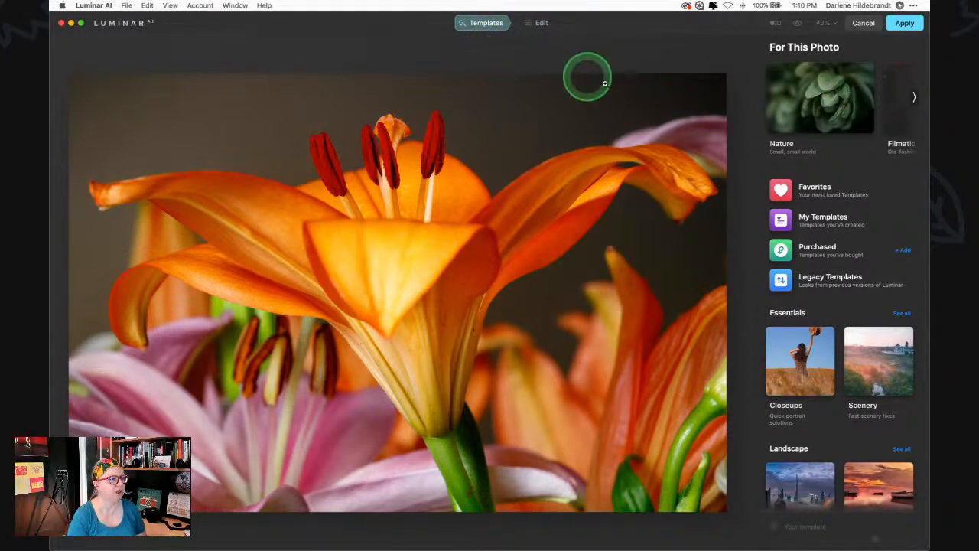
# Try the Nature collection templates on the lily, including MicroWorld, Distinctive Drops, Best Close Up, Arctic Atoms, Newt Noir and Sunny Small
pyautogui.click(808, 107)
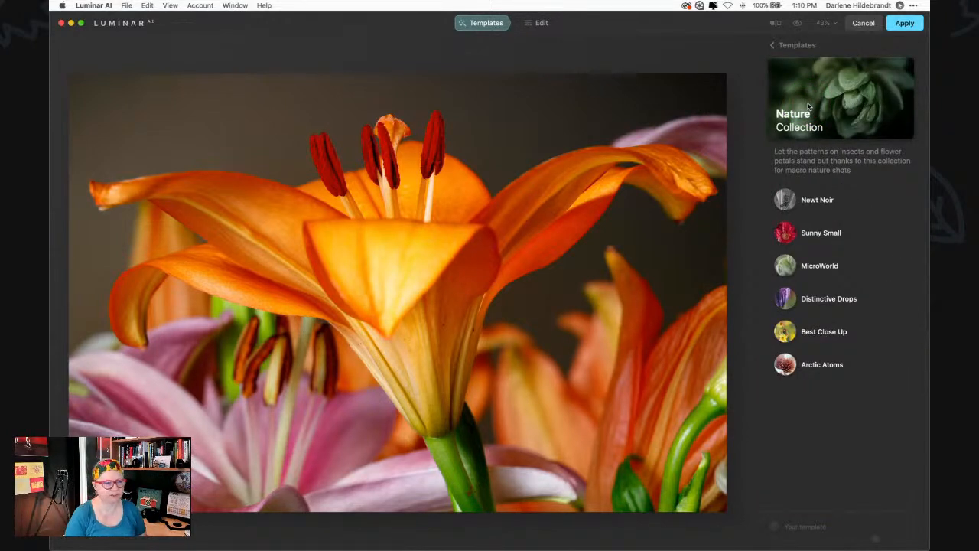
pyautogui.click(883, 109)
pyautogui.click(827, 228)
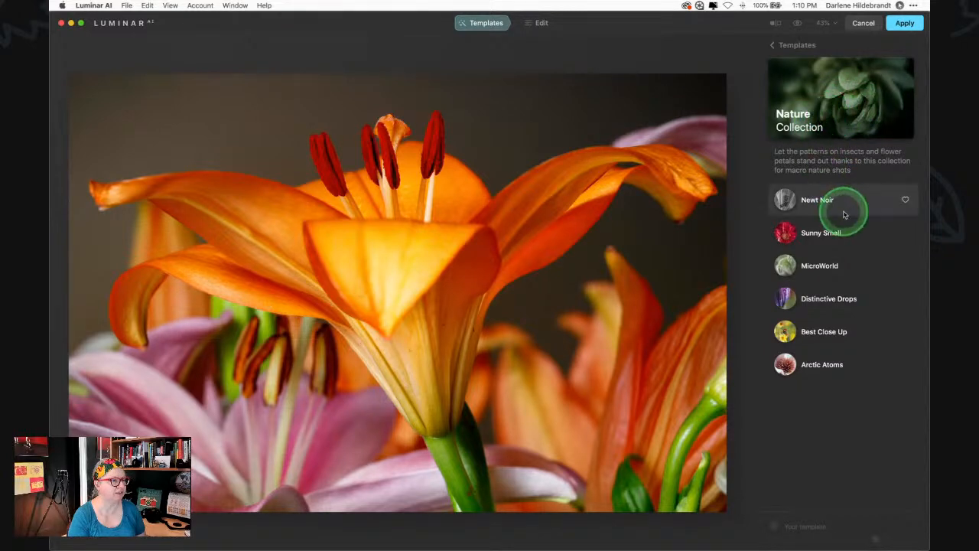
pyautogui.click(819, 264)
pyautogui.click(818, 292)
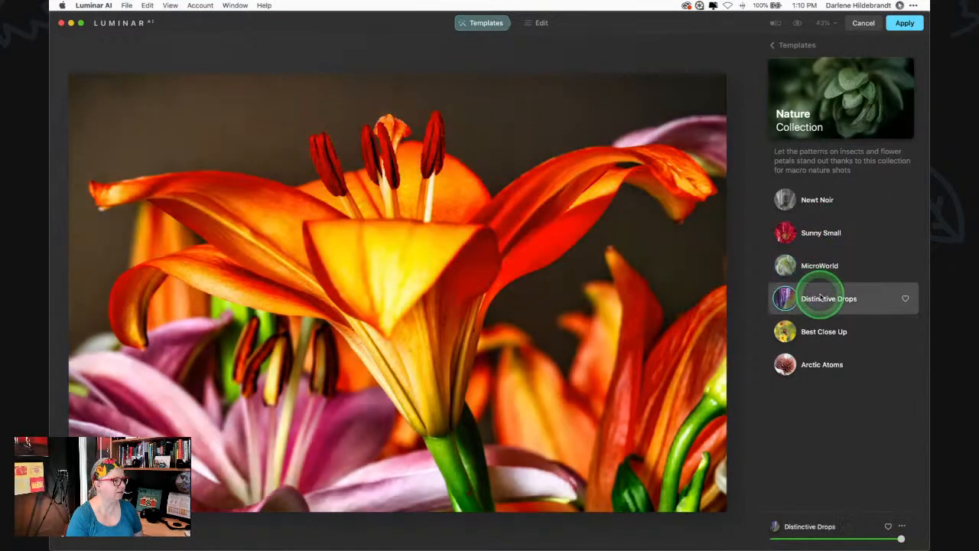
pyautogui.click(819, 331)
pyautogui.click(819, 367)
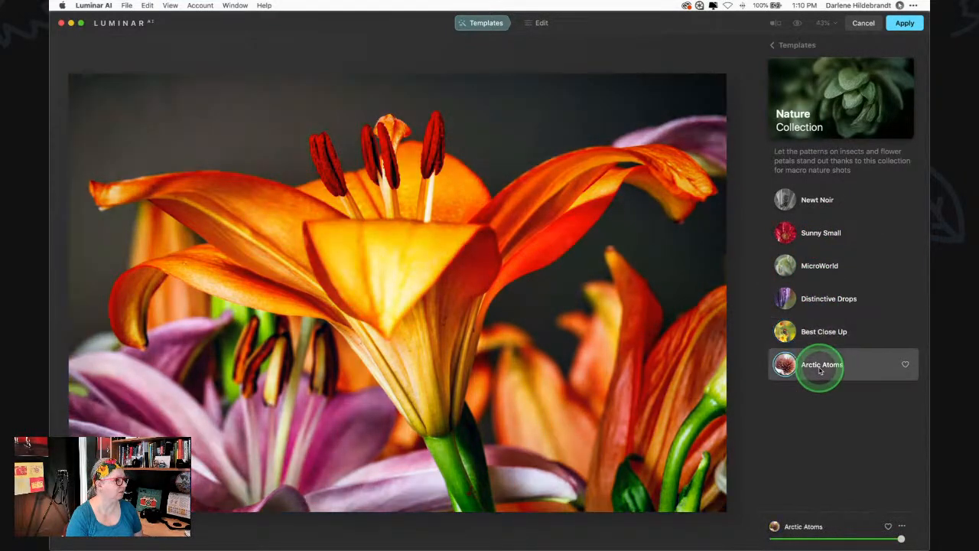
pyautogui.click(815, 202)
pyautogui.click(817, 231)
pyautogui.click(811, 90)
# Try the Filmatic collection templates on the lily from Matte Noir to Textured Noir, revisiting Comfort Mood and Nostalgic Haze
pyautogui.click(796, 45)
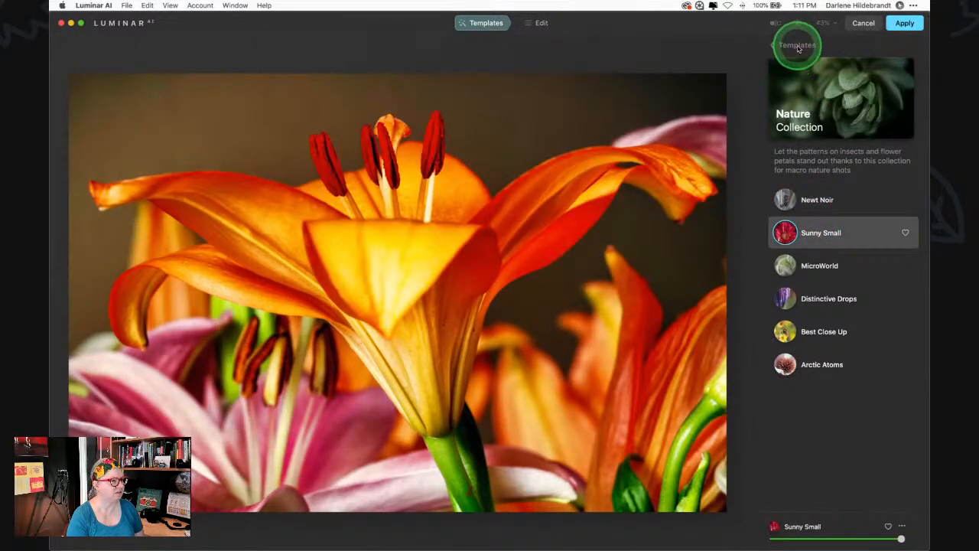
pyautogui.click(910, 98)
pyautogui.click(838, 88)
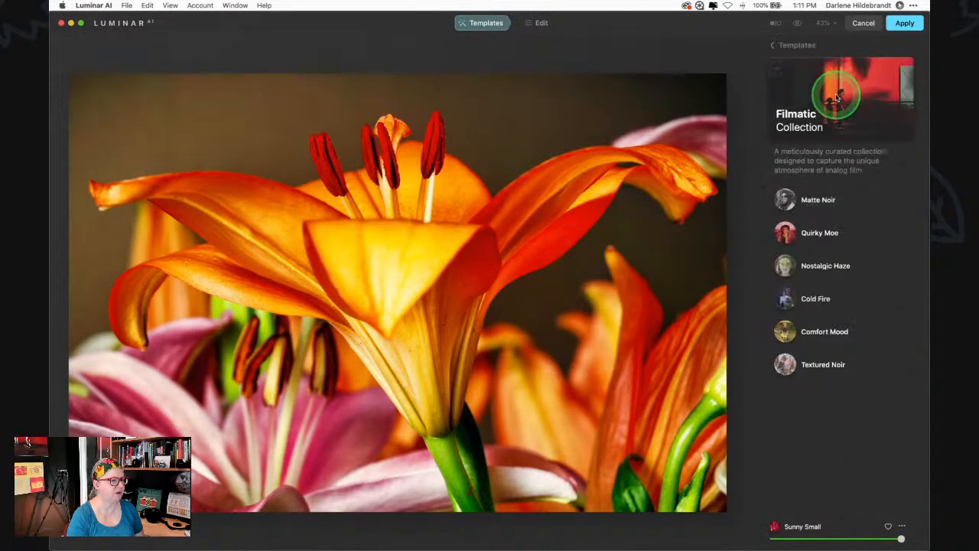
pyautogui.click(813, 199)
pyautogui.click(817, 233)
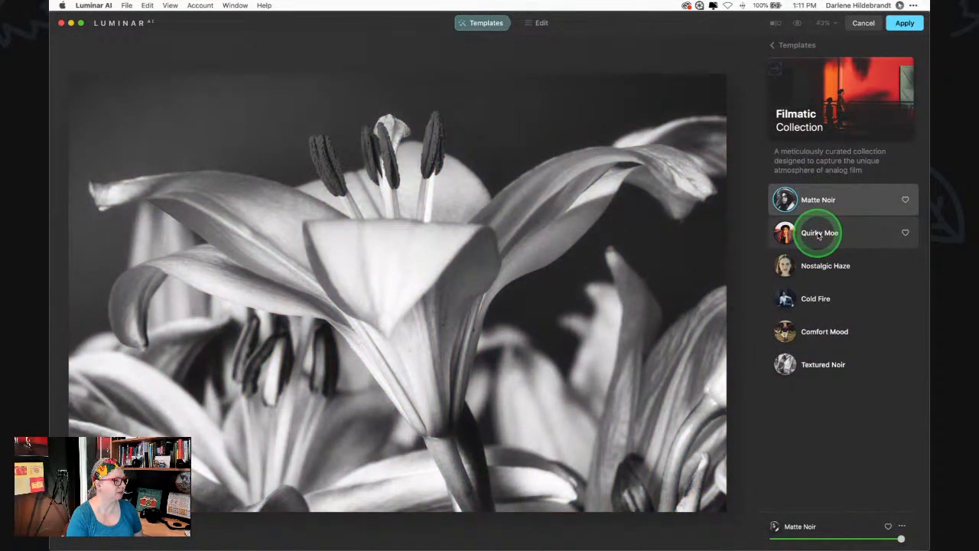
pyautogui.click(818, 266)
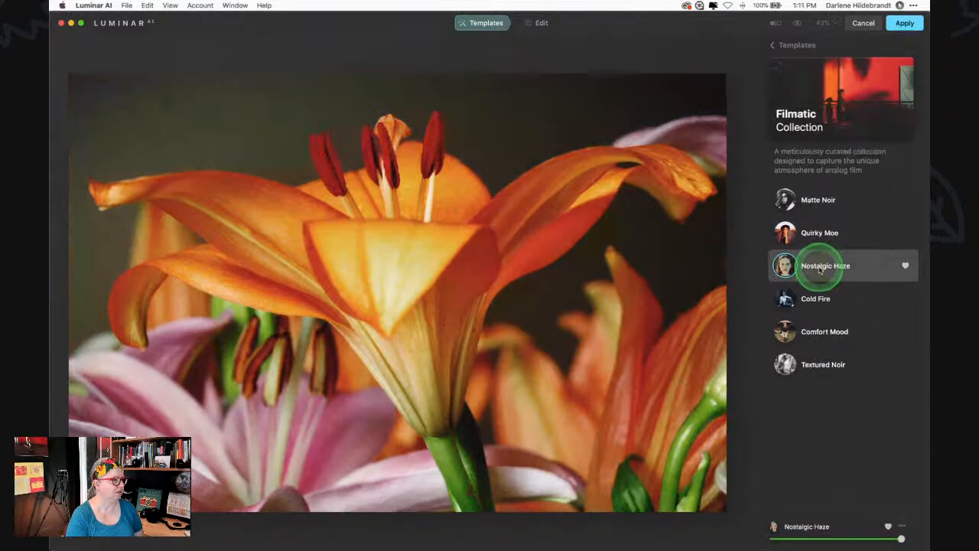
pyautogui.click(816, 299)
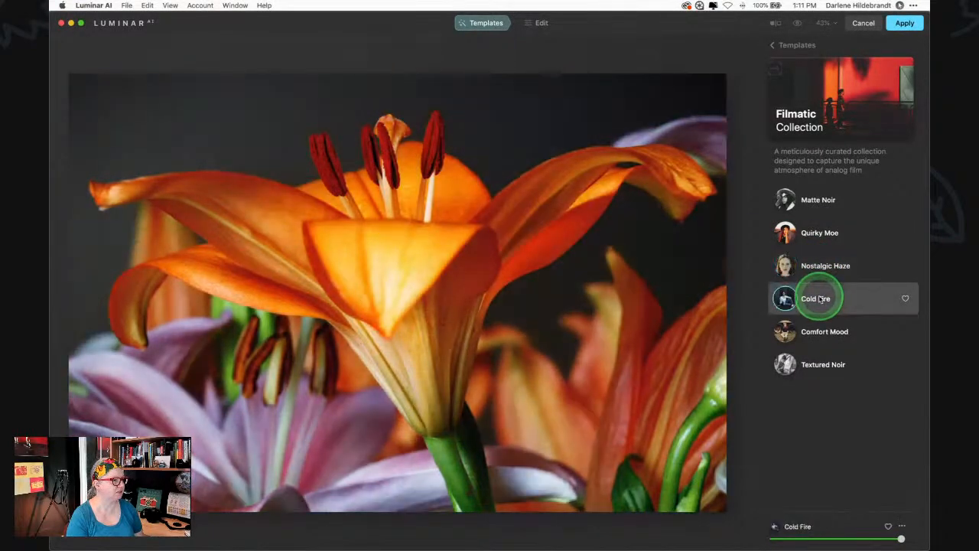
pyautogui.click(819, 329)
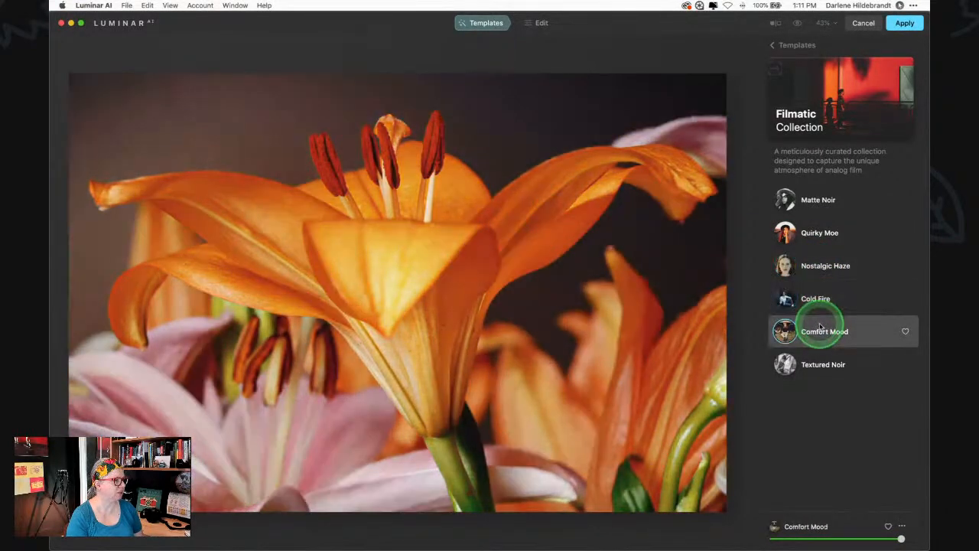
pyautogui.click(820, 352)
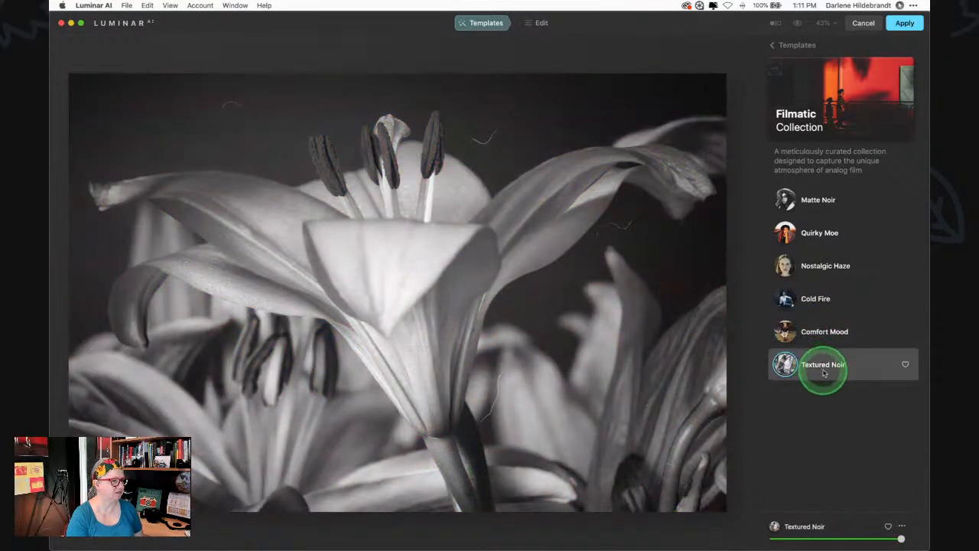
pyautogui.click(822, 334)
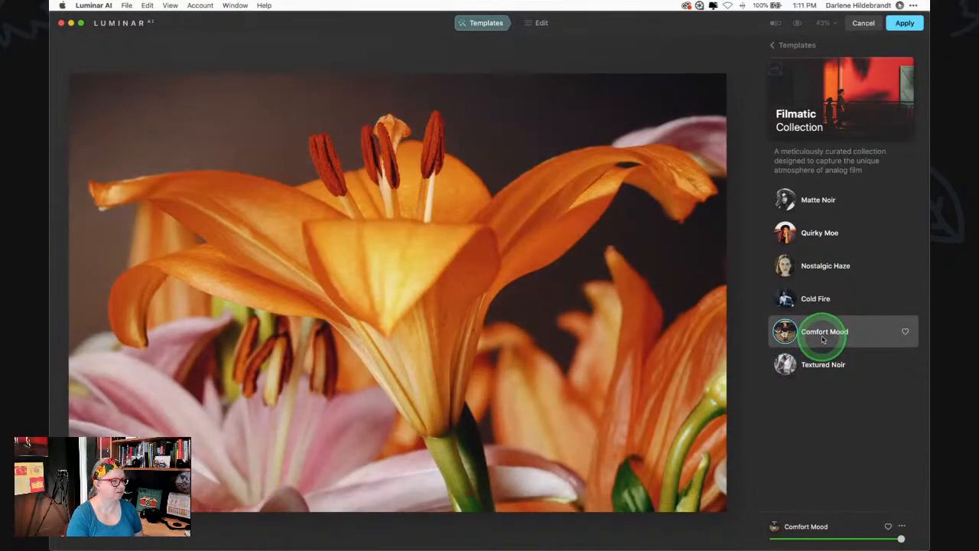
pyautogui.click(820, 274)
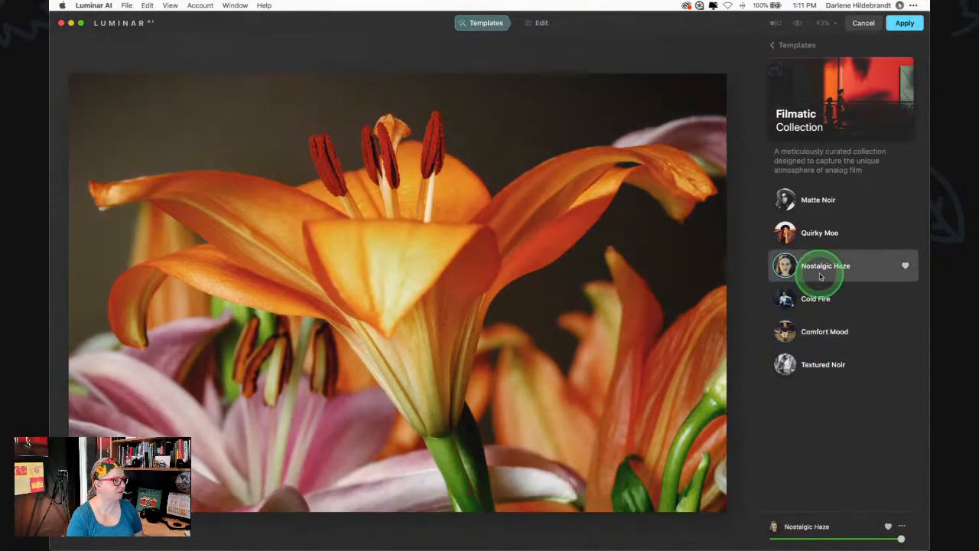
# Try the Objects collection templates on the lily, from Perfect Macro, Still Life and Brilliance through Surface Tension, Noir Objects and Razor
pyautogui.click(789, 45)
pyautogui.click(908, 95)
pyautogui.click(841, 92)
pyautogui.click(803, 200)
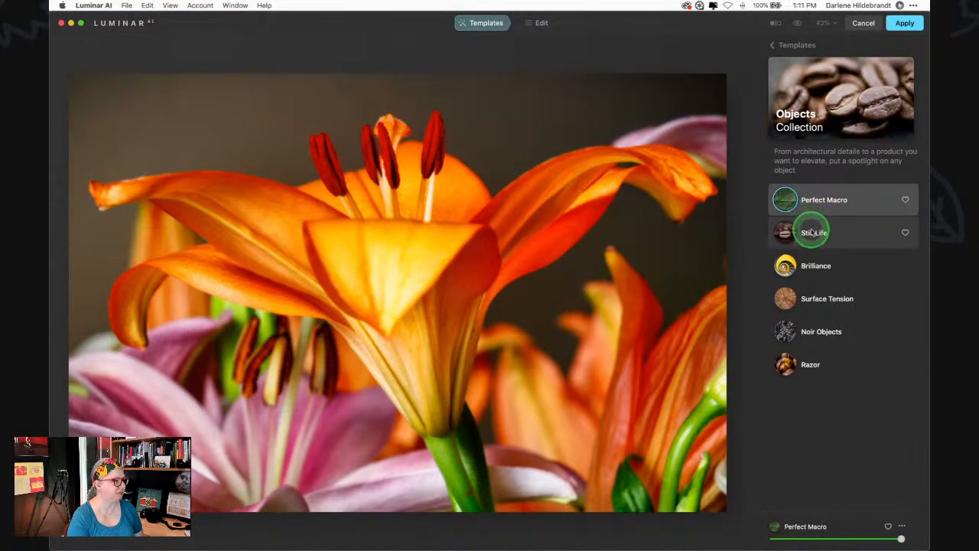
pyautogui.click(813, 233)
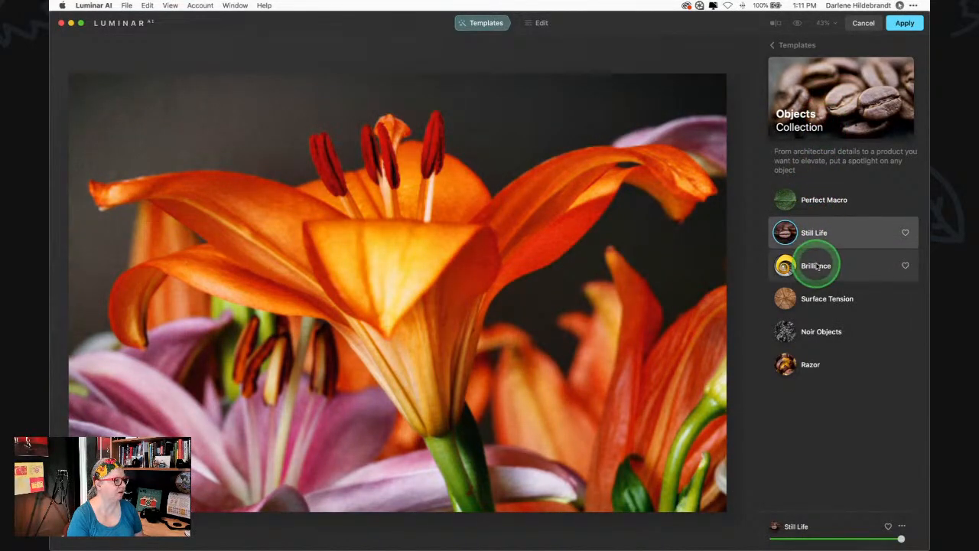
pyautogui.click(816, 266)
pyautogui.click(816, 298)
pyautogui.click(816, 331)
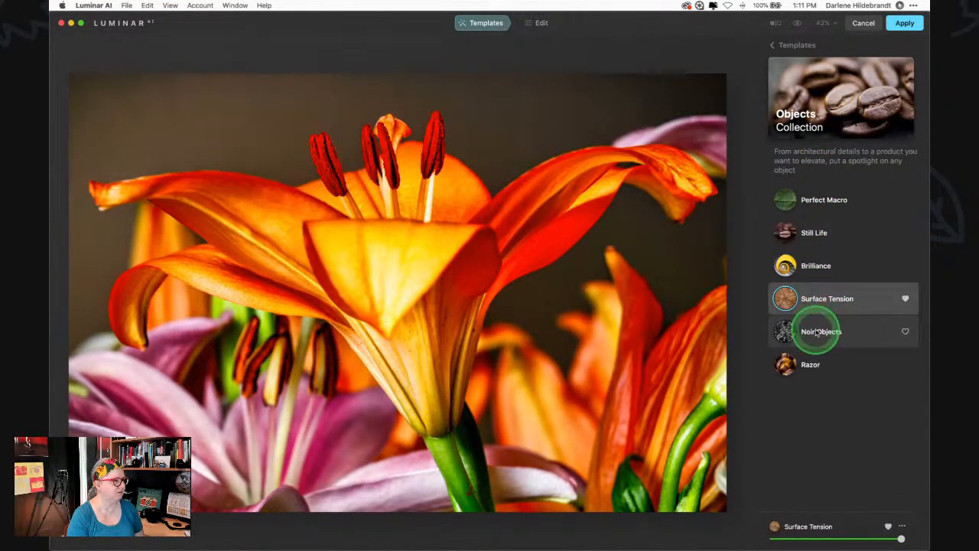
pyautogui.click(812, 364)
# Browse the remaining suggested collections for this photo and apply the Nostalgic Haze template from the Filmatic collection
pyautogui.click(794, 115)
pyautogui.click(784, 44)
pyautogui.click(914, 103)
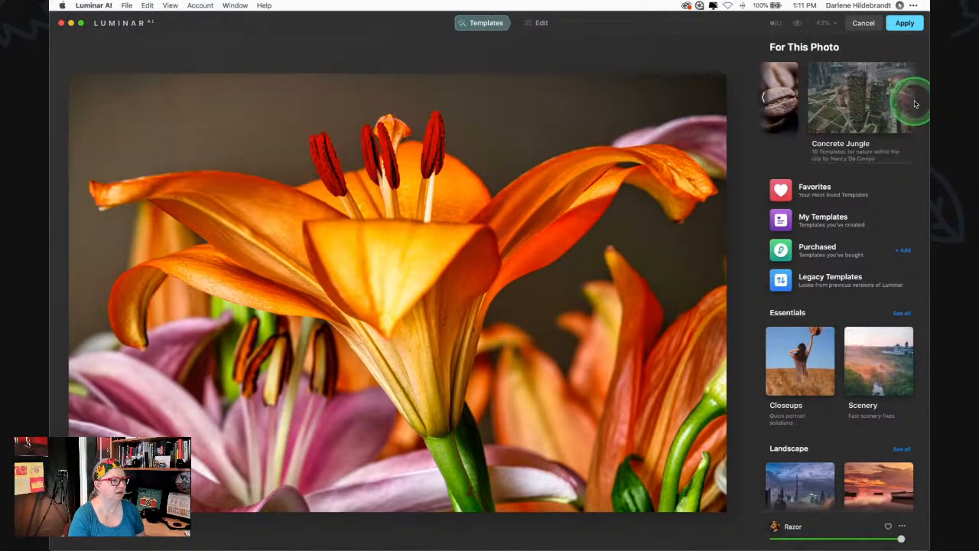
pyautogui.click(765, 98)
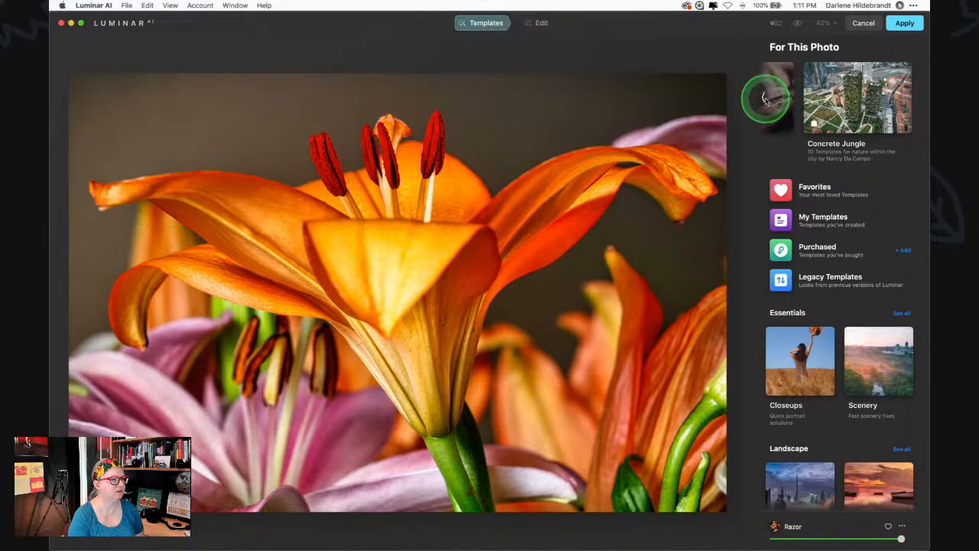
pyautogui.click(761, 99)
pyautogui.click(767, 97)
pyautogui.click(795, 93)
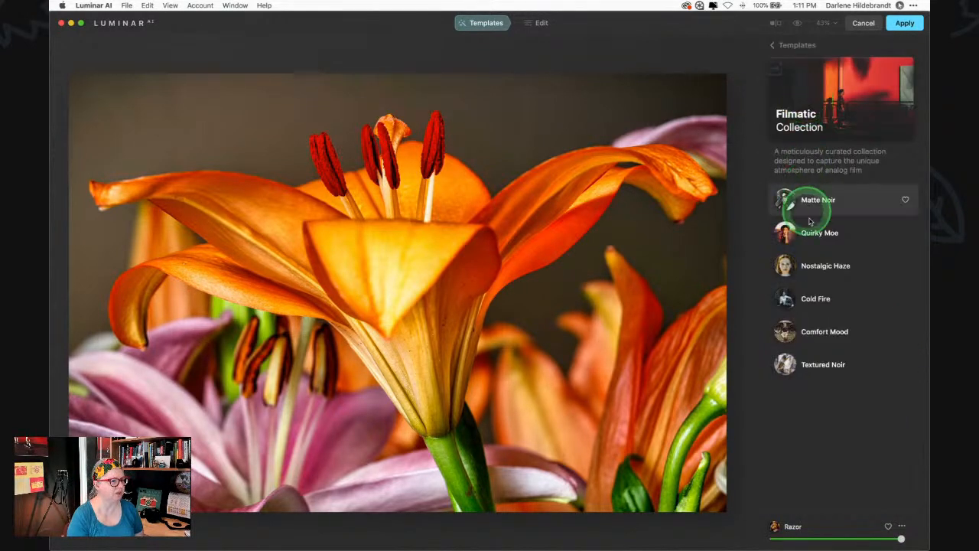
pyautogui.click(820, 269)
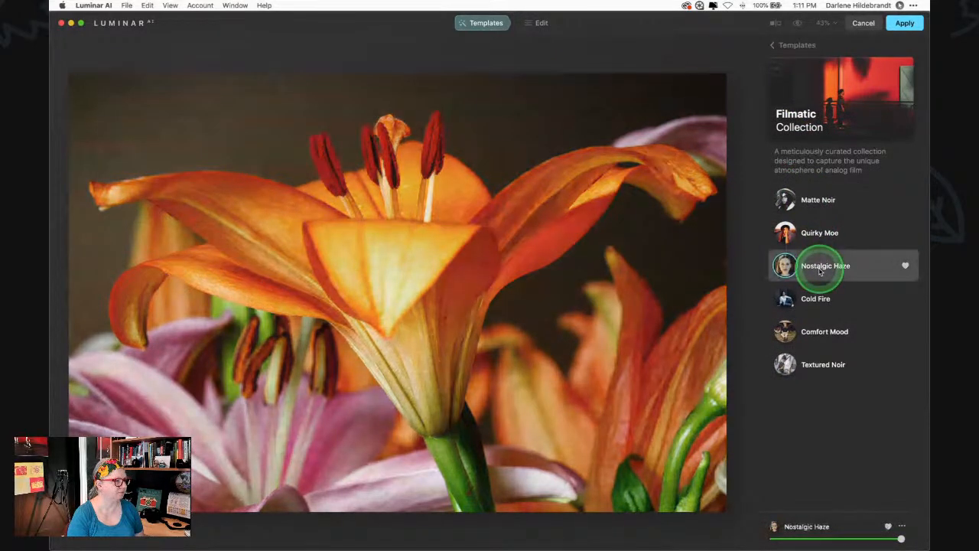
pyautogui.click(822, 272)
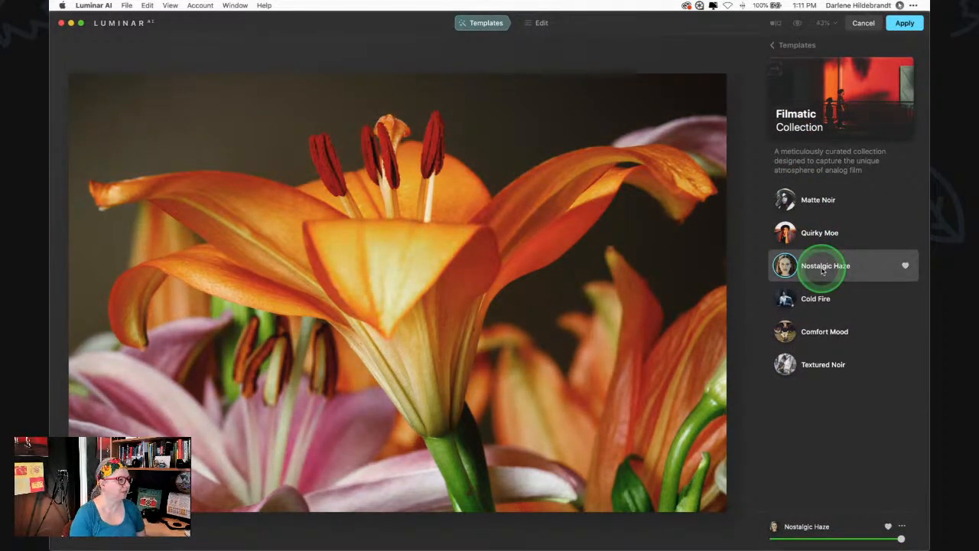
# Switch to the editing tools and preview a lower Nostalgic Haze strength before restoring it to full
pyautogui.click(542, 24)
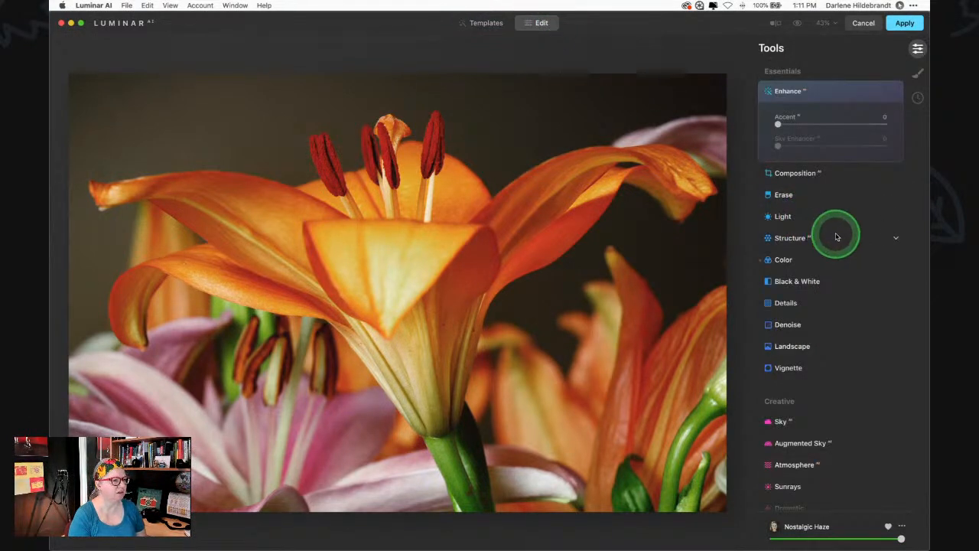
pyautogui.click(830, 93)
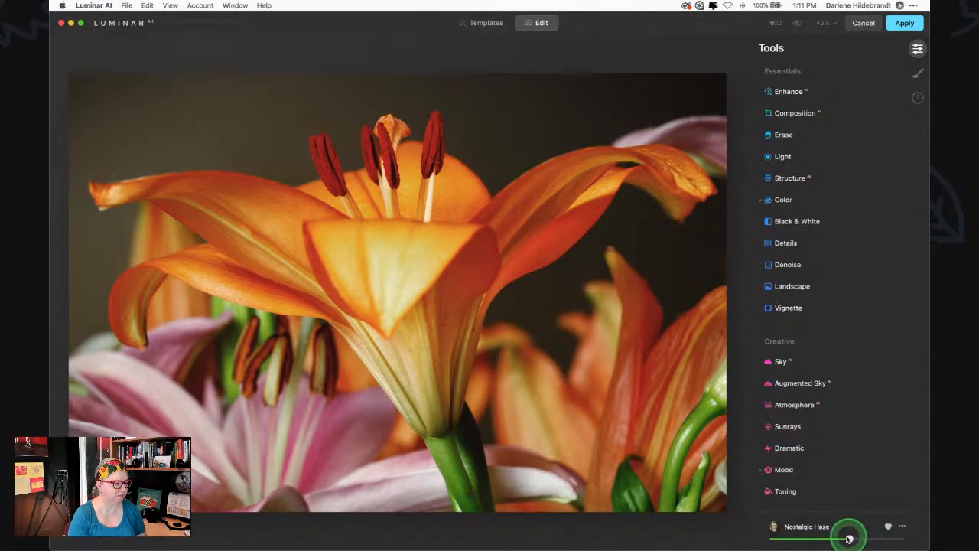
pyautogui.moveTo(823, 537); pyautogui.dragTo(913, 524)
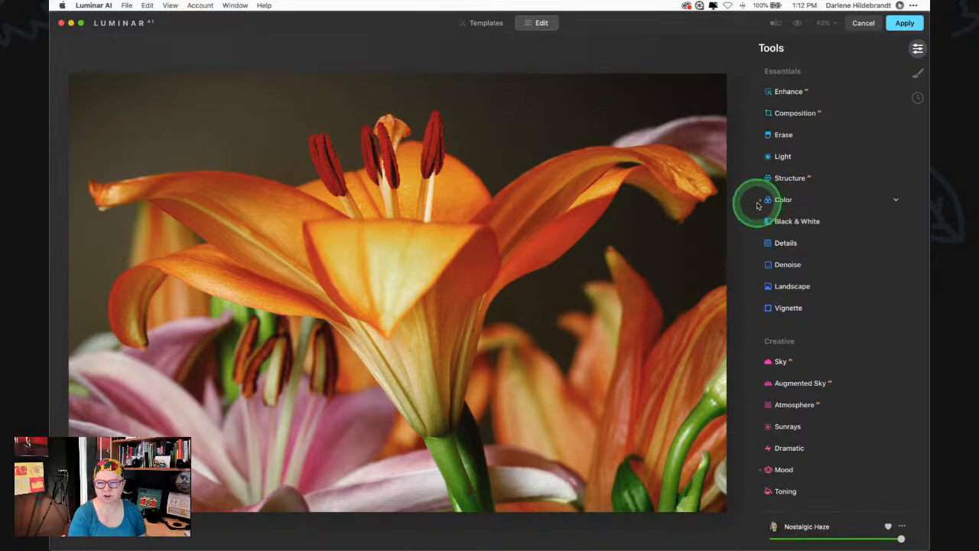
# Examine the hue, saturation and luminance settings that the template uses in the Color tool's HSL section
pyautogui.click(782, 200)
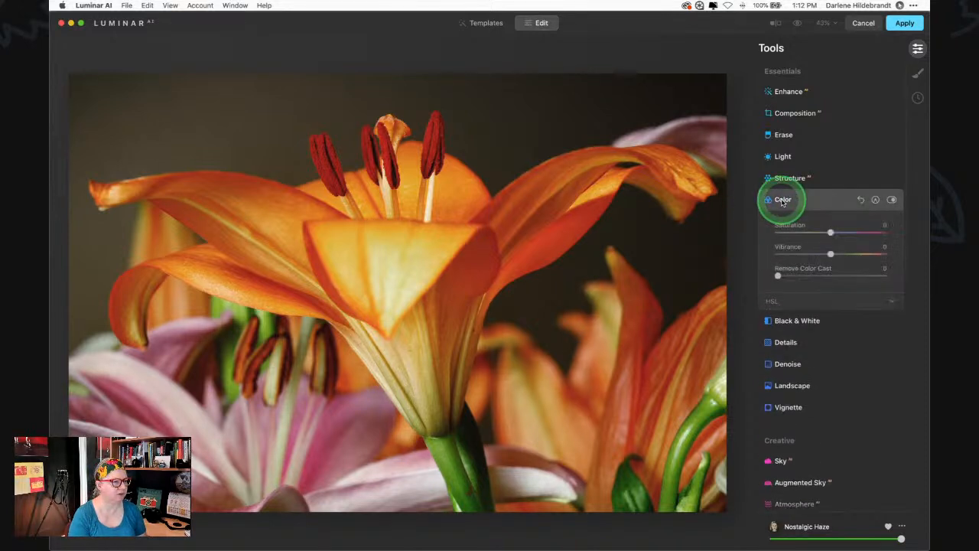
pyautogui.click(800, 302)
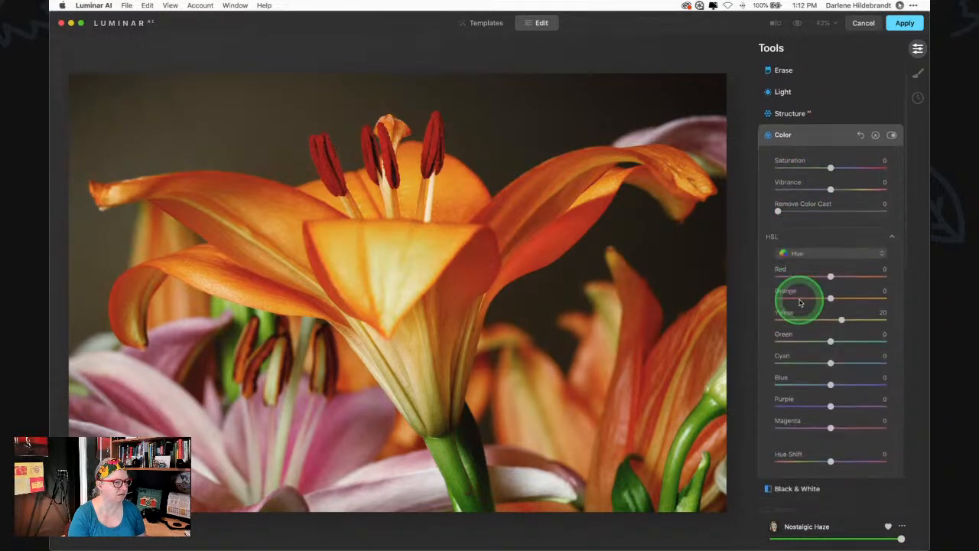
pyautogui.moveTo(841, 271); pyautogui.dragTo(860, 263)
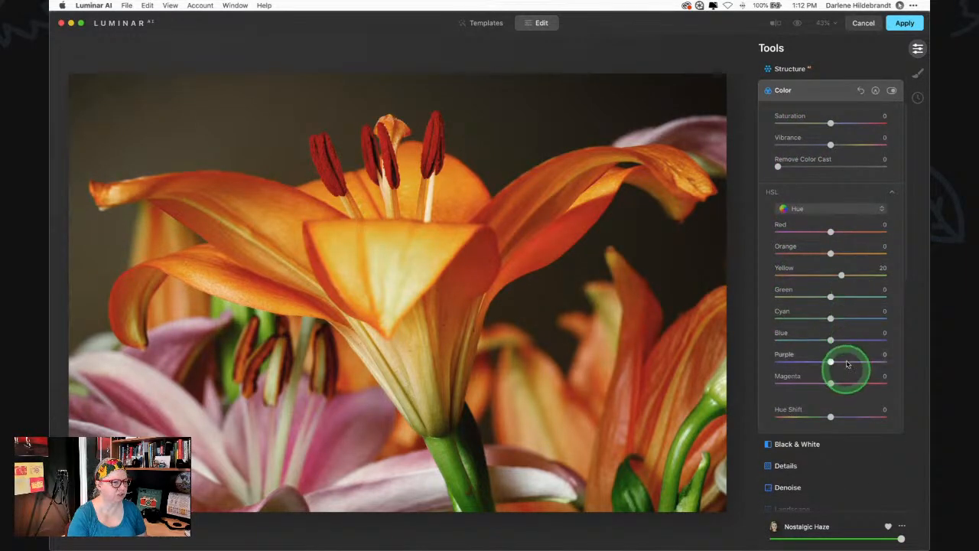
pyautogui.click(817, 205)
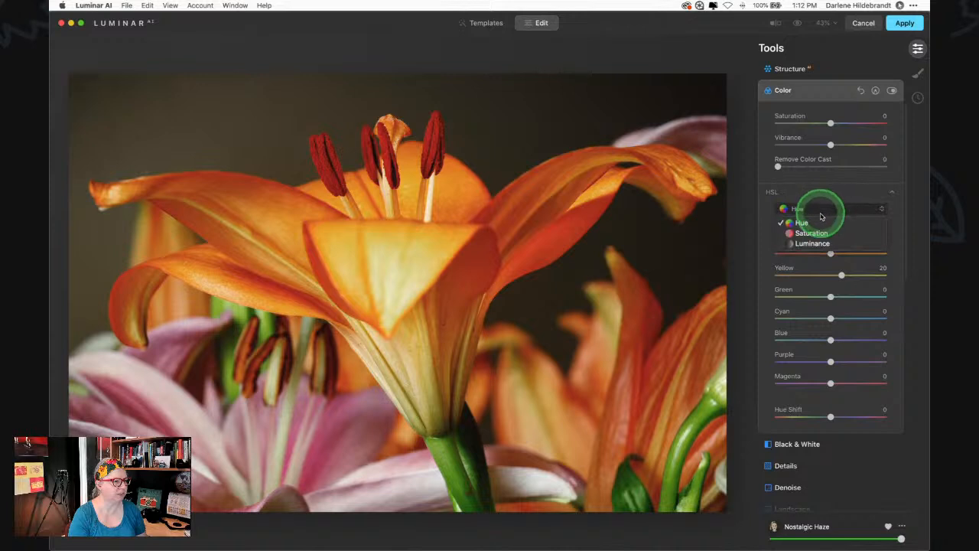
pyautogui.click(821, 229)
pyautogui.moveTo(830, 275); pyautogui.dragTo(807, 275)
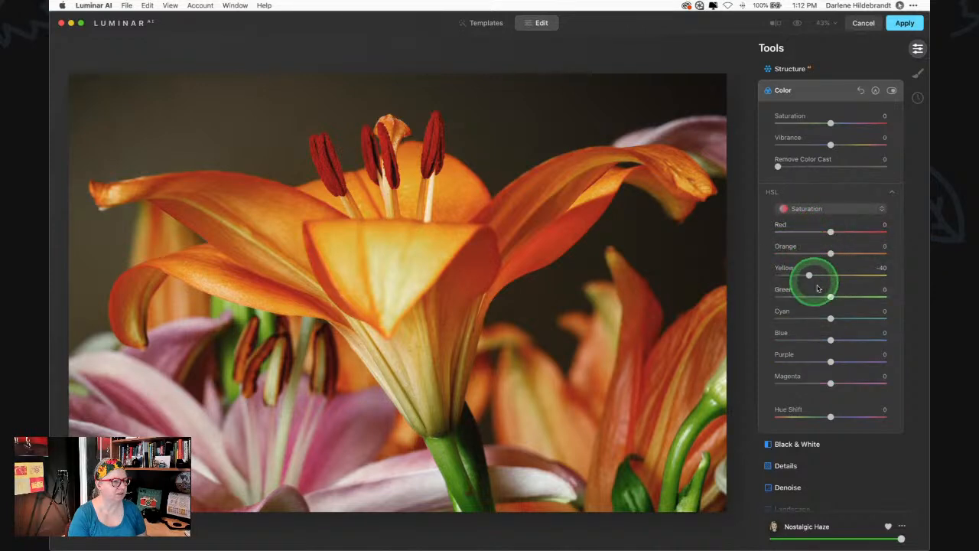
pyautogui.click(813, 208)
pyautogui.click(815, 243)
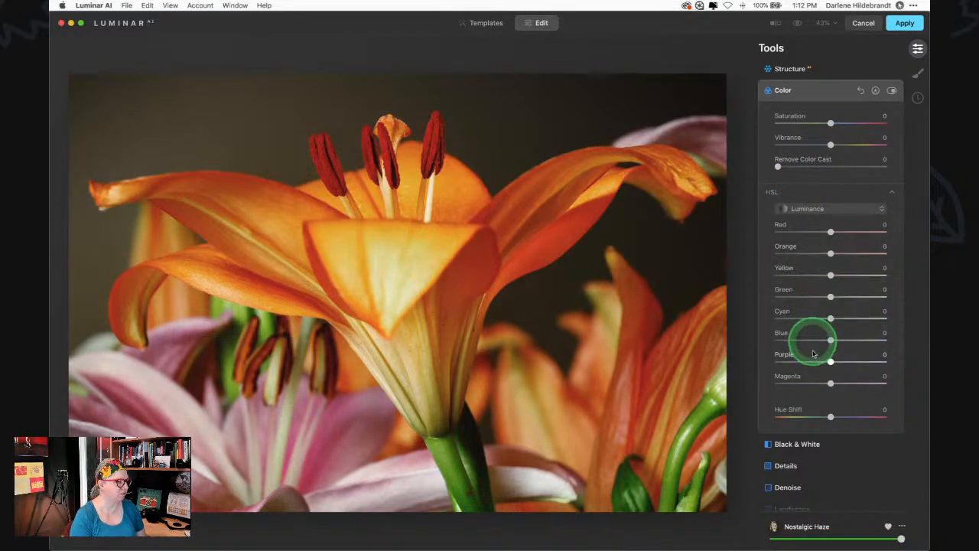
# In the HSL saturation settings, set Orange to 15, Magenta to -18, Purple to -10 and Blue to -3
pyautogui.click(818, 211)
pyautogui.click(812, 234)
pyautogui.click(831, 254)
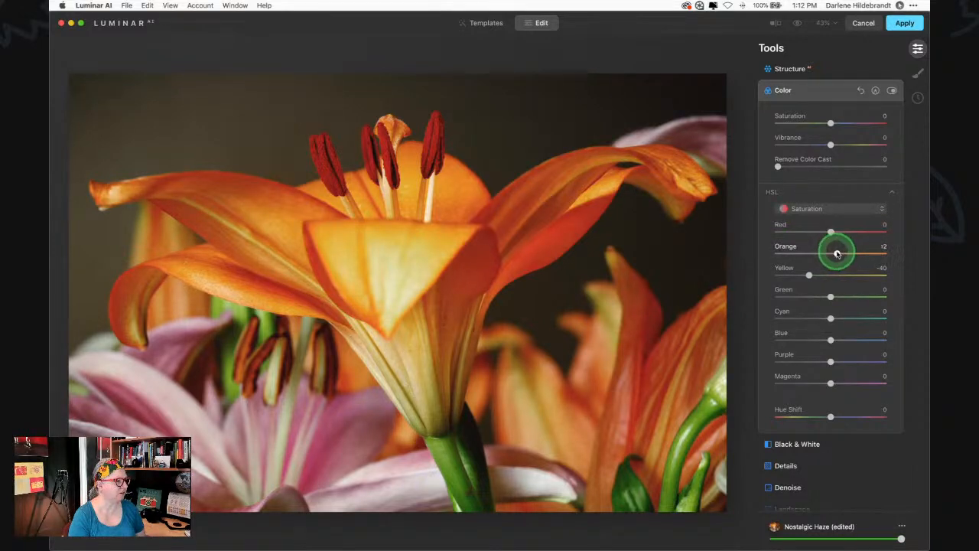
pyautogui.moveTo(838, 254); pyautogui.dragTo(839, 253)
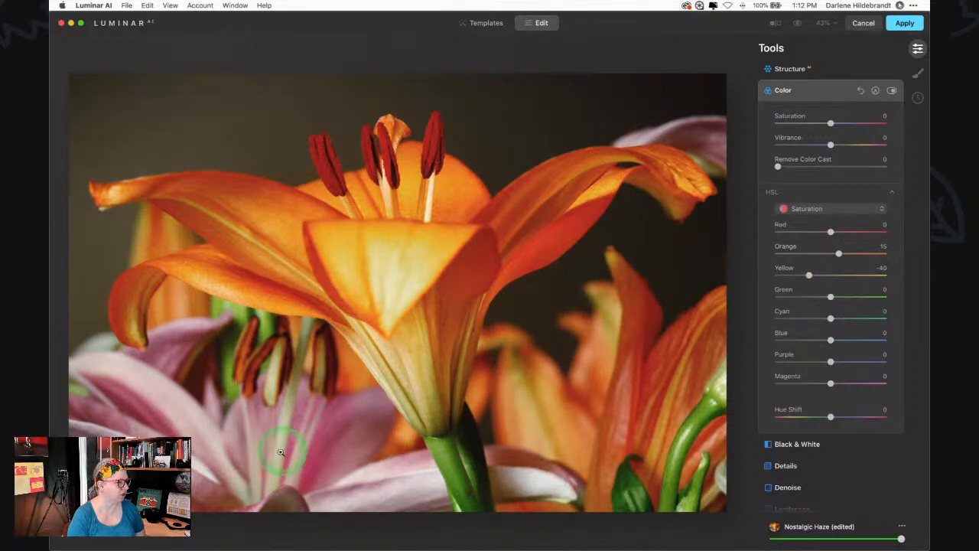
pyautogui.moveTo(831, 382); pyautogui.dragTo(827, 341)
pyautogui.click(832, 362)
# Fine-tune the lily's warm colours by setting HSL saturation to -10 for Red, 23 for Orange and -42 for Yellow
pyautogui.moveTo(831, 231)
pyautogui.mouseDown()
pyautogui.moveTo(879, 229)
pyautogui.moveTo(736, 228)
pyautogui.moveTo(905, 234)
pyautogui.moveTo(748, 234)
pyautogui.moveTo(885, 237)
pyautogui.moveTo(815, 231)
pyautogui.moveTo(867, 232)
pyautogui.moveTo(836, 237)
pyautogui.mouseUp()
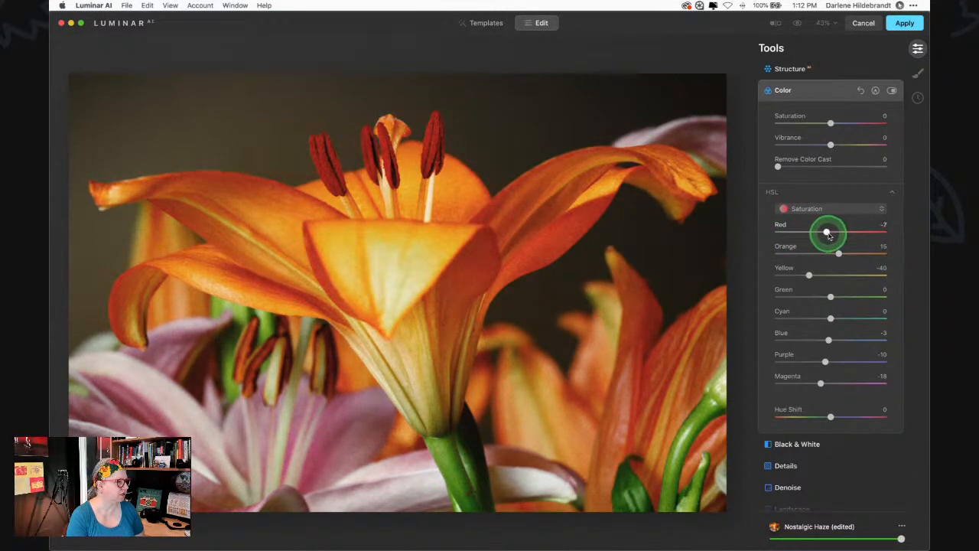
pyautogui.moveTo(827, 235); pyautogui.dragTo(854, 235)
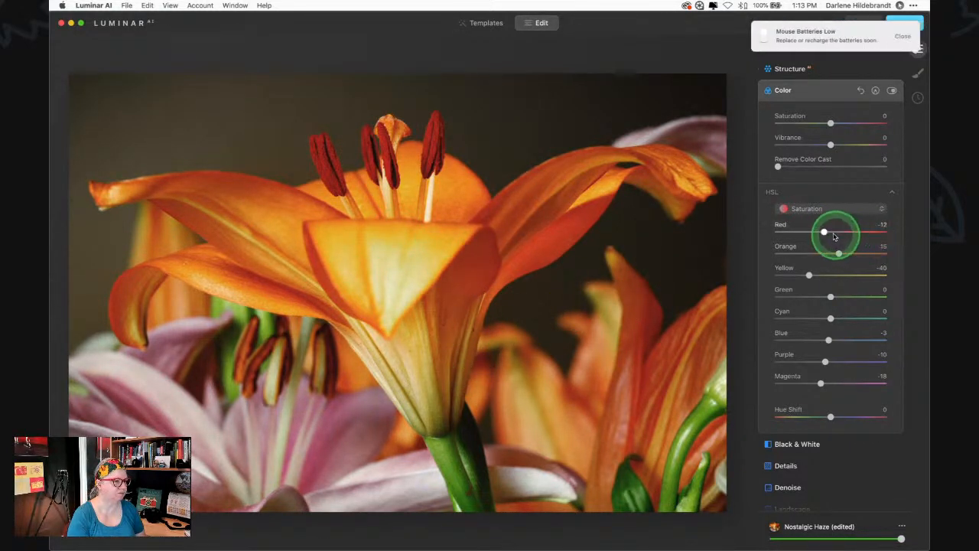
pyautogui.moveTo(854, 234); pyautogui.dragTo(837, 234)
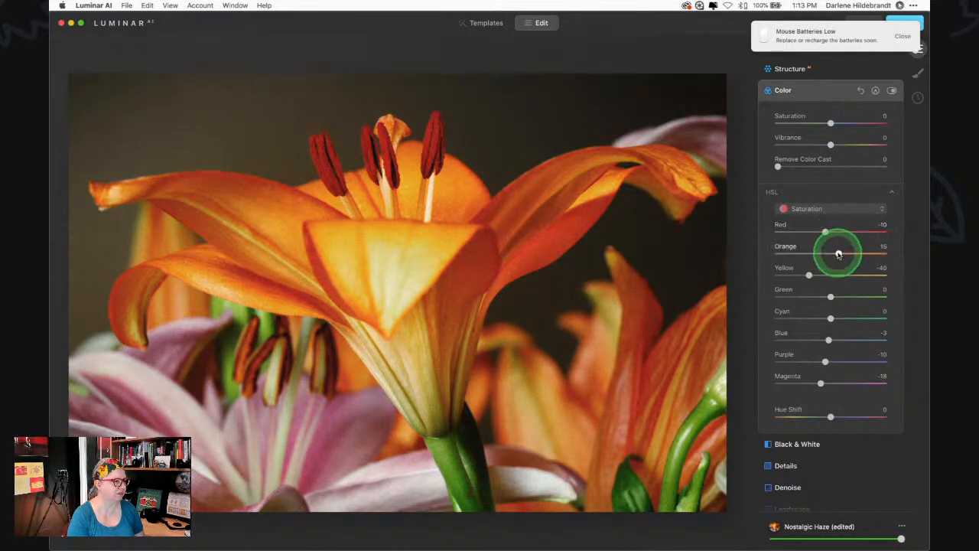
pyautogui.moveTo(844, 253)
pyautogui.mouseDown()
pyautogui.moveTo(801, 252)
pyautogui.moveTo(863, 253)
pyautogui.mouseUp()
pyautogui.moveTo(809, 274); pyautogui.dragTo(843, 273)
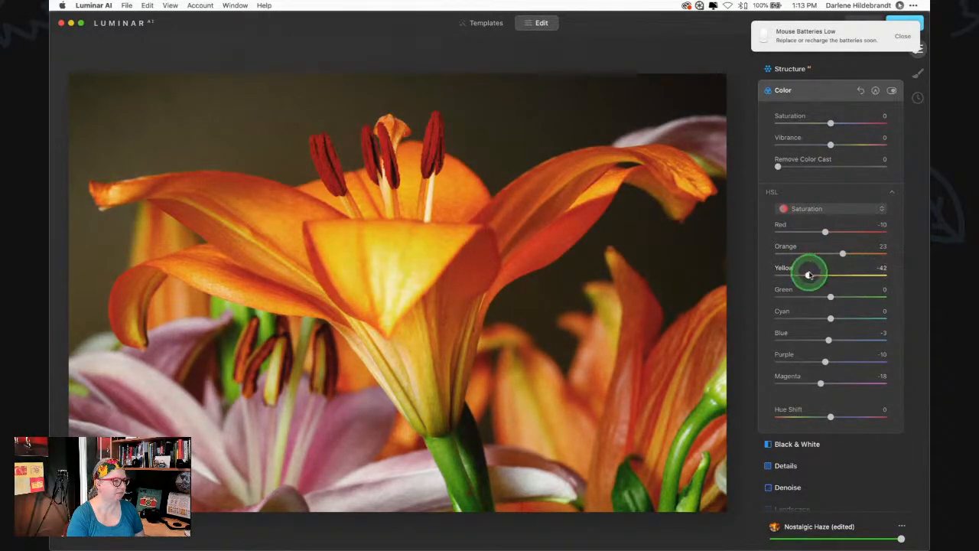
pyautogui.click(825, 232)
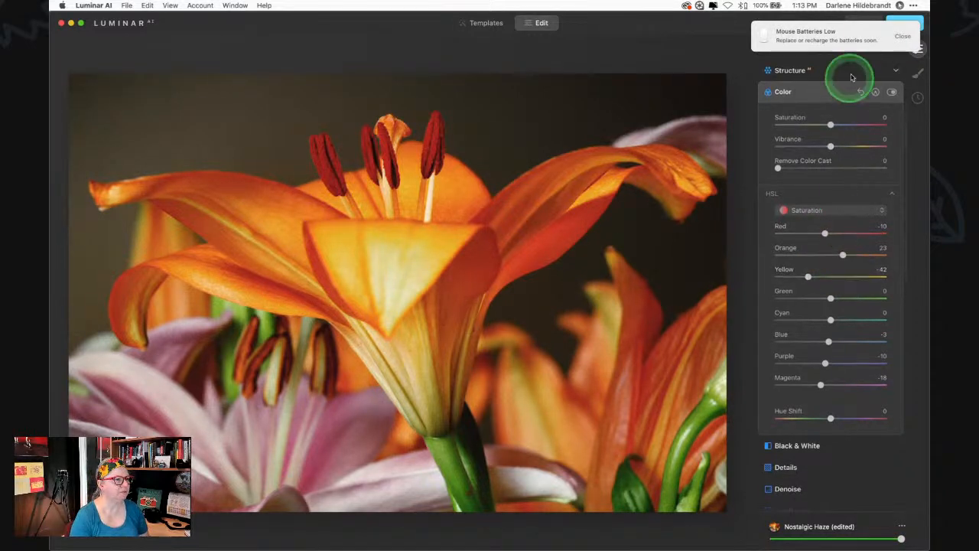
# Dismiss the mouse battery notification and compare the lily with the Color adjustments disabled and enabled, leaving them enabled
pyautogui.click(902, 36)
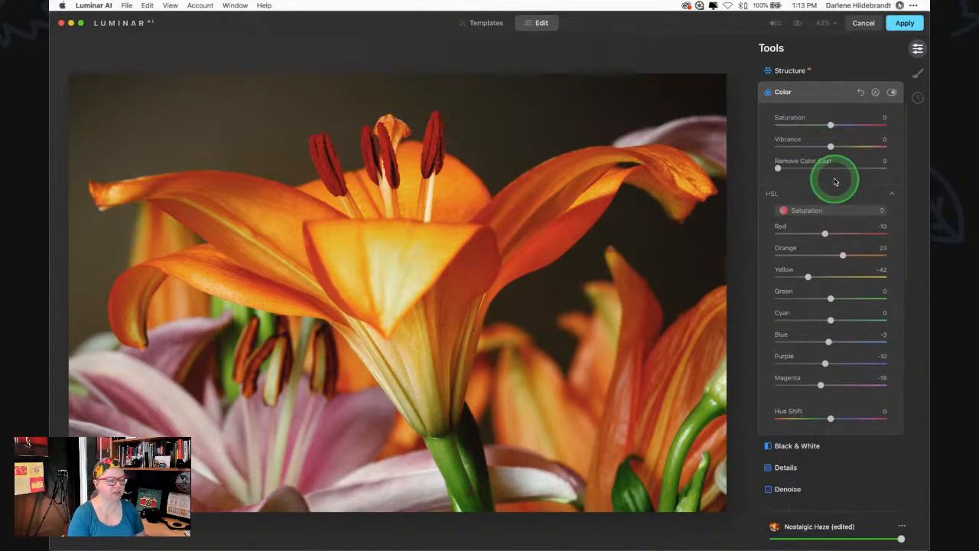
pyautogui.click(891, 91)
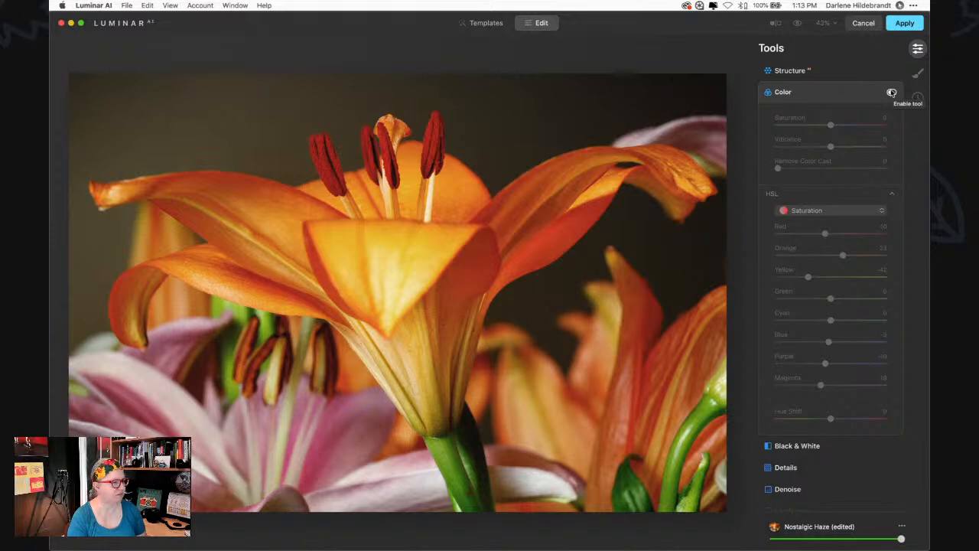
pyautogui.click(891, 92)
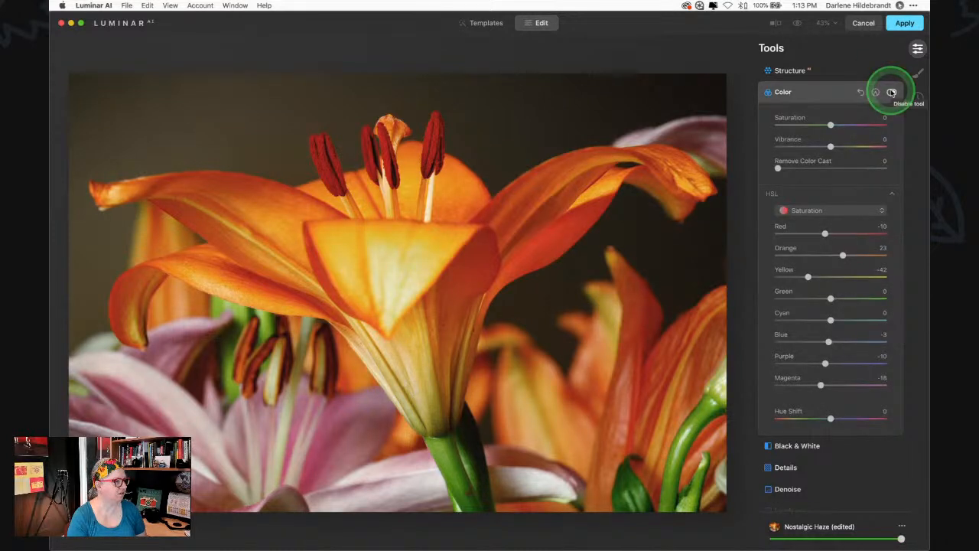
pyautogui.click(891, 91)
pyautogui.click(891, 91)
pyautogui.click(891, 92)
pyautogui.click(891, 91)
pyautogui.click(838, 92)
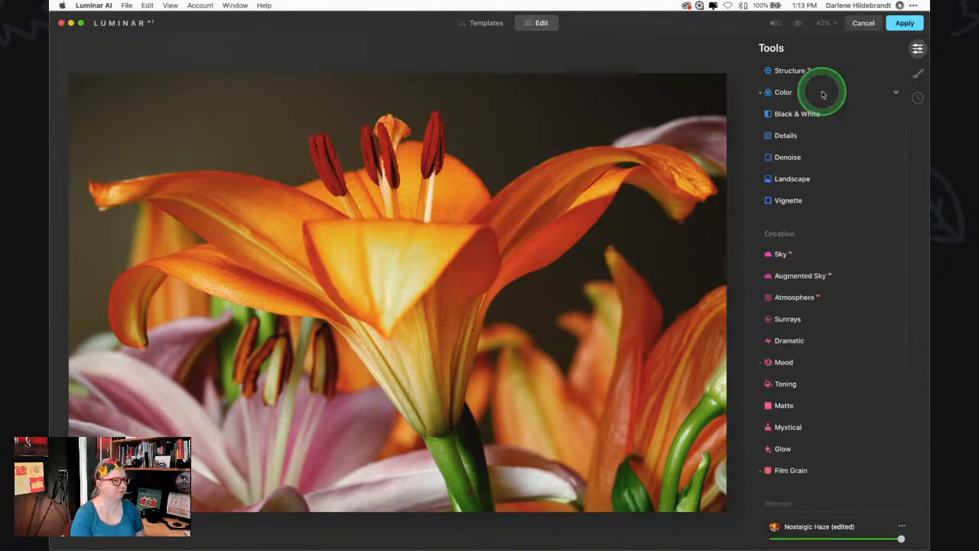
# Exaggerate the Film Grain effect on the lily with Amount 93, Size 74 and Roughness 71
pyautogui.scroll(-3, 822, 94)
pyautogui.scroll(-2, 823, 95)
pyautogui.click(786, 310)
pyautogui.click(786, 370)
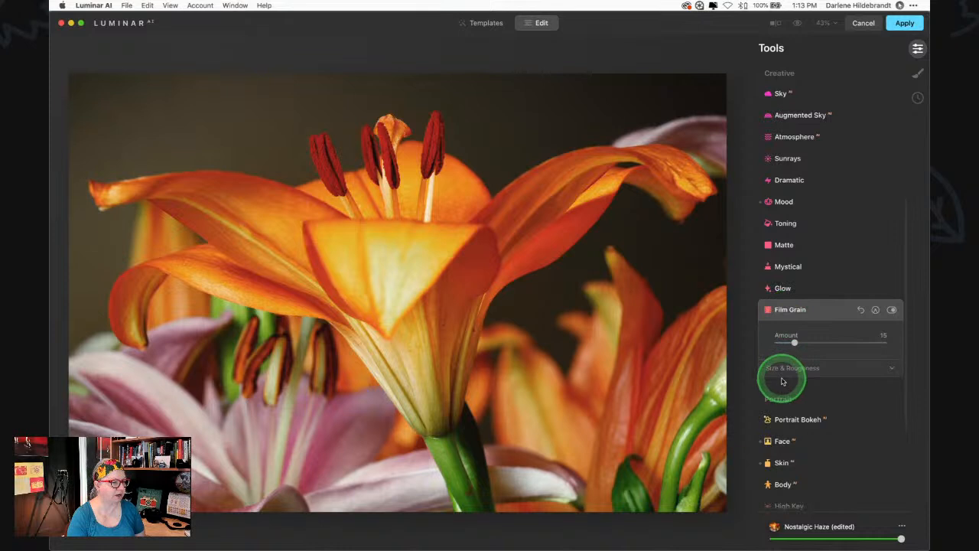
pyautogui.click(839, 427)
pyautogui.moveTo(819, 343); pyautogui.dragTo(845, 338)
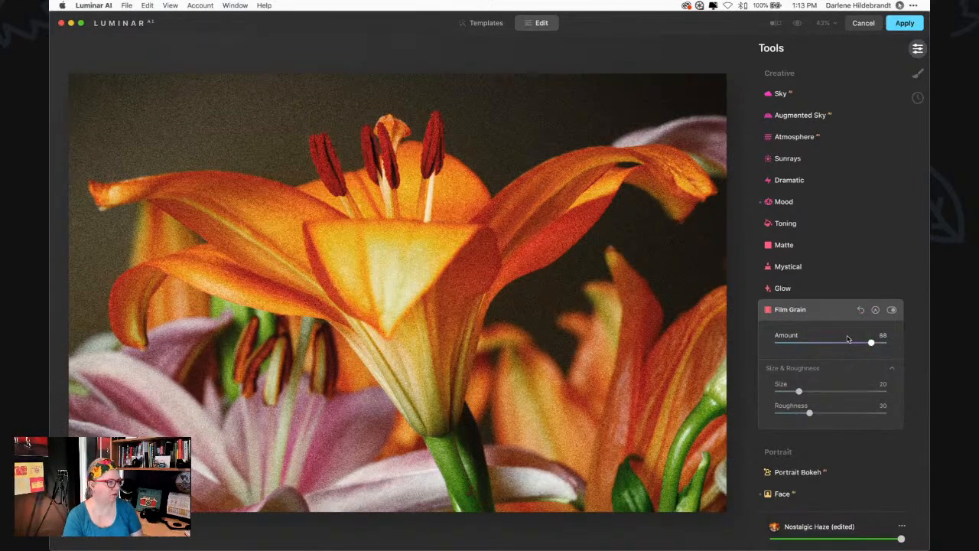
pyautogui.moveTo(869, 346); pyautogui.dragTo(876, 343)
pyautogui.moveTo(799, 391); pyautogui.dragTo(857, 393)
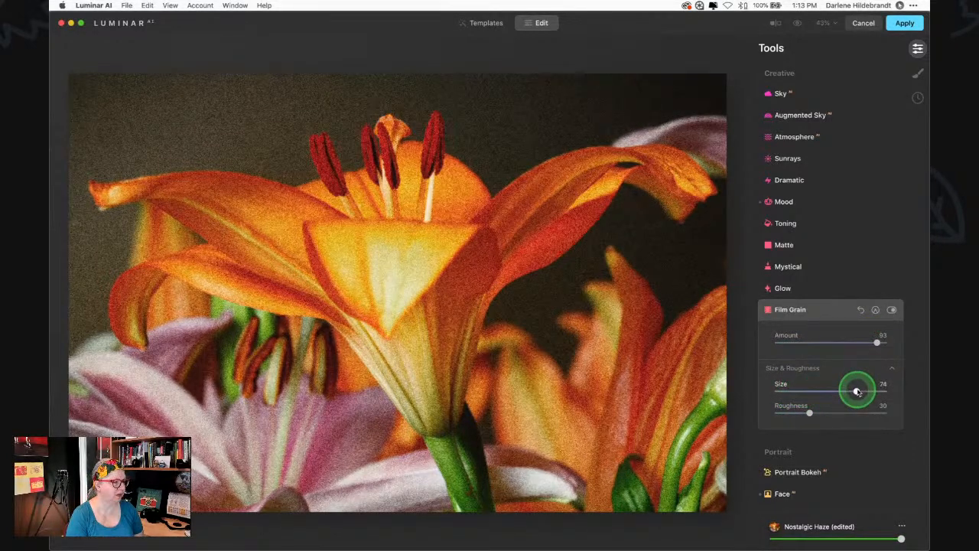
pyautogui.moveTo(809, 413); pyautogui.dragTo(857, 412)
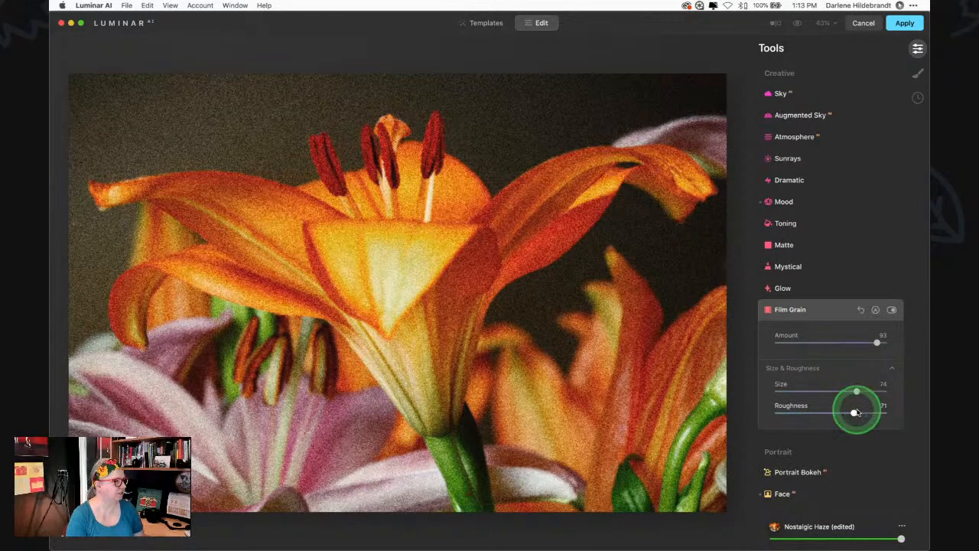
# Soften the Film Grain by setting its Amount to 26 and Size to 18, and collapse its settings
pyautogui.click(876, 343)
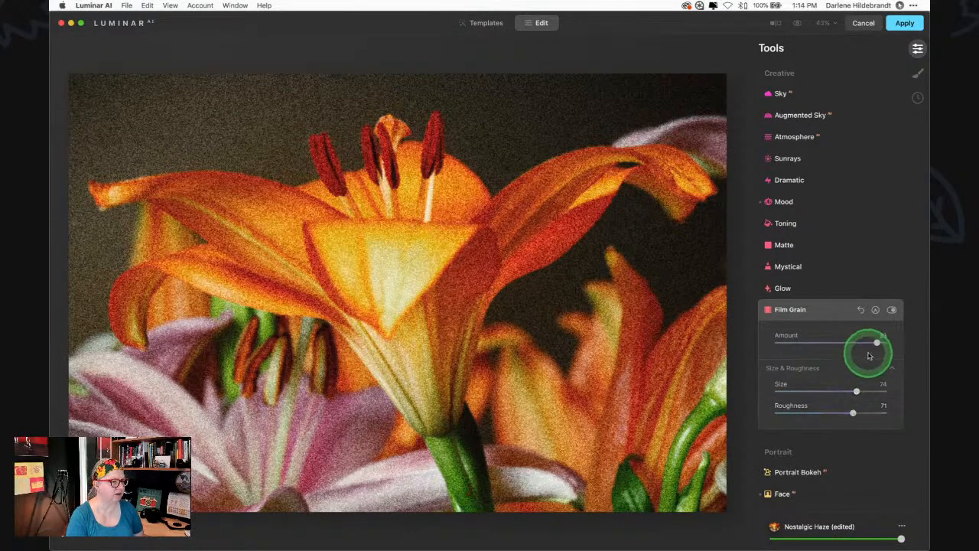
pyautogui.moveTo(876, 343); pyautogui.dragTo(800, 350)
pyautogui.moveTo(856, 391); pyautogui.dragTo(796, 390)
pyautogui.moveTo(814, 348)
pyautogui.mouseDown()
pyautogui.moveTo(806, 344)
pyautogui.moveTo(873, 345)
pyautogui.moveTo(800, 343)
pyautogui.moveTo(842, 343)
pyautogui.moveTo(815, 343)
pyautogui.mouseUp()
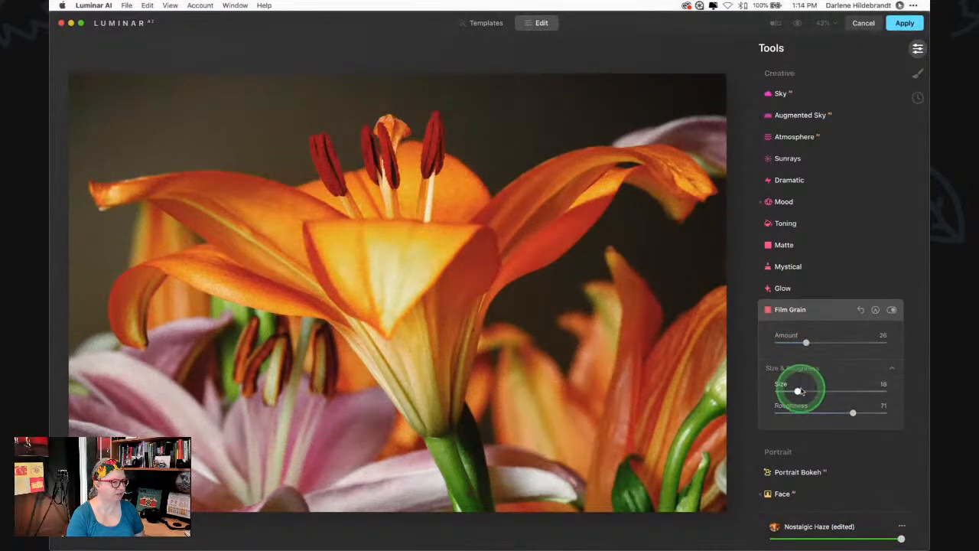
pyautogui.click(825, 309)
pyautogui.scroll(3, 825, 308)
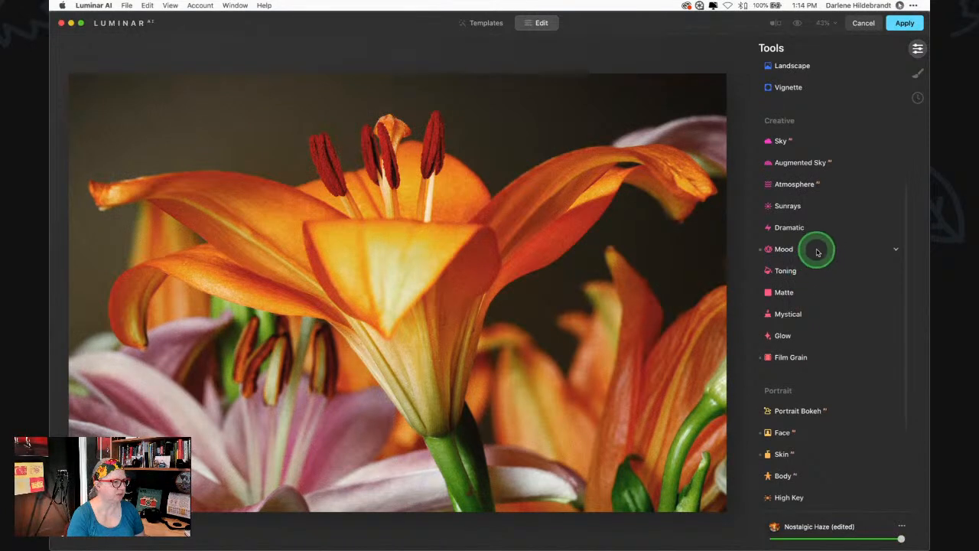
# Compare the lily with the Mood effect disabled and enabled, and set Mood's Amount to 91
pyautogui.click(816, 249)
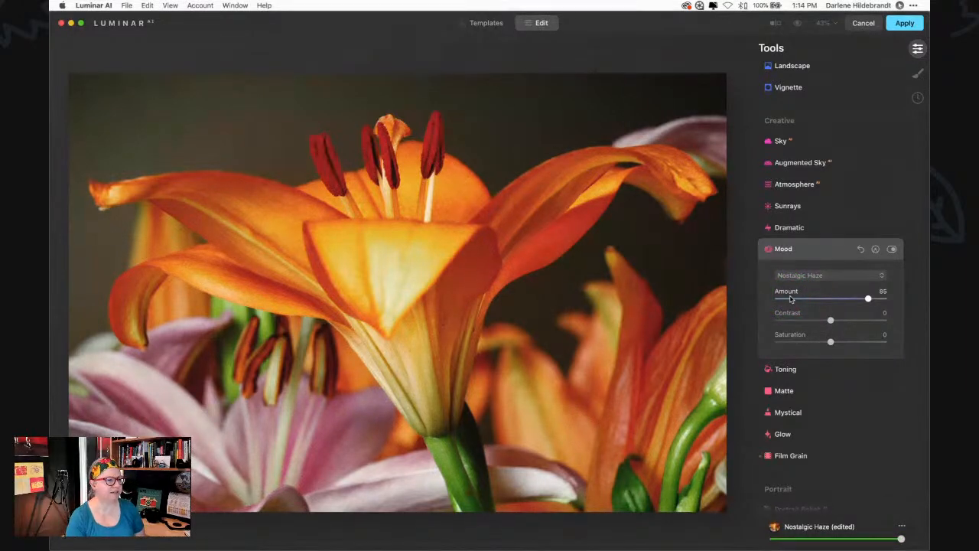
pyautogui.click(891, 250)
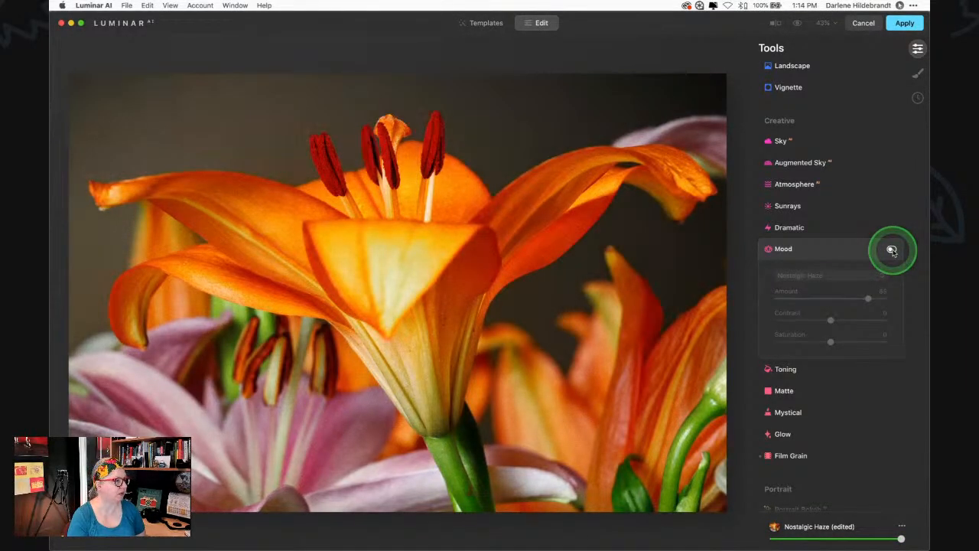
pyautogui.click(892, 249)
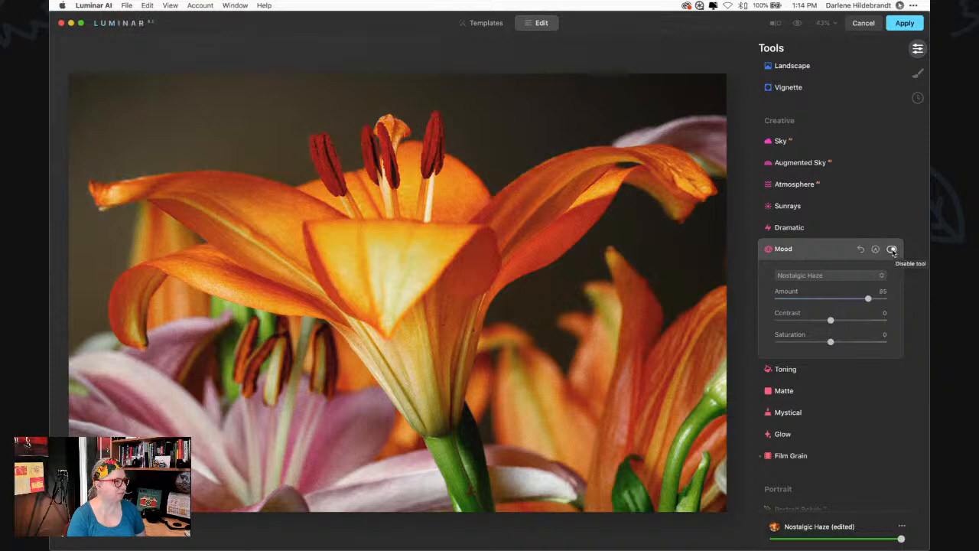
pyautogui.click(892, 250)
pyautogui.click(892, 249)
pyautogui.click(892, 250)
pyautogui.click(892, 249)
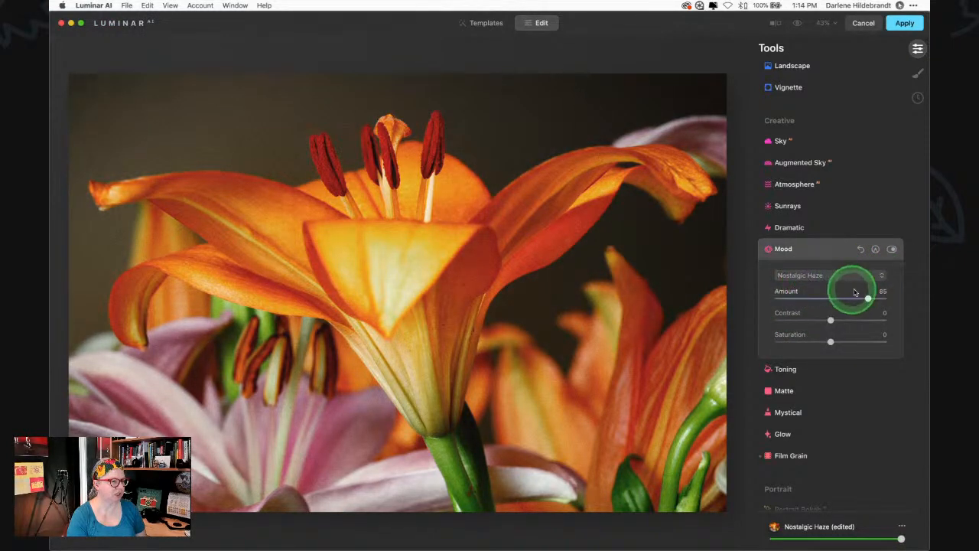
pyautogui.moveTo(868, 299)
pyautogui.mouseDown()
pyautogui.moveTo(775, 298)
pyautogui.moveTo(877, 300)
pyautogui.moveTo(737, 298)
pyautogui.moveTo(860, 298)
pyautogui.mouseUp()
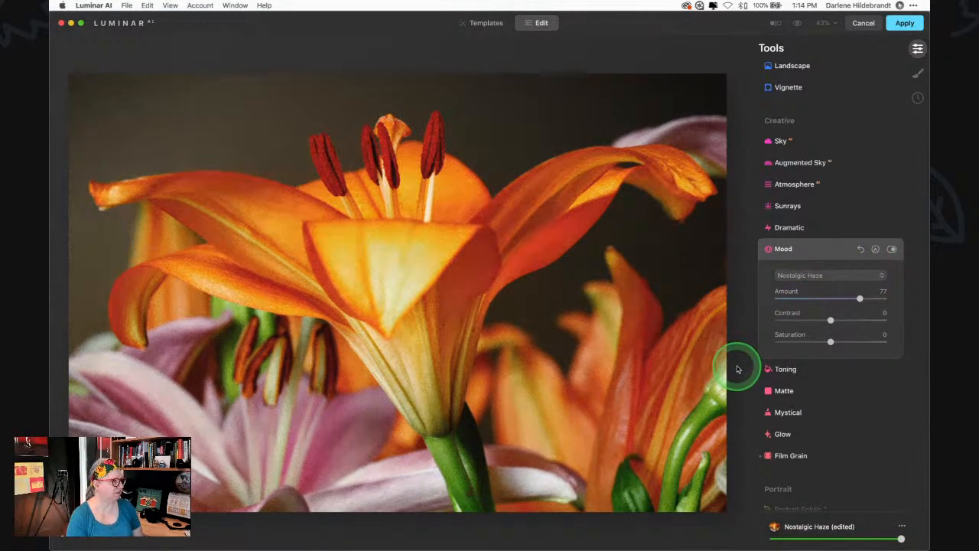
pyautogui.moveTo(859, 297); pyautogui.dragTo(869, 299)
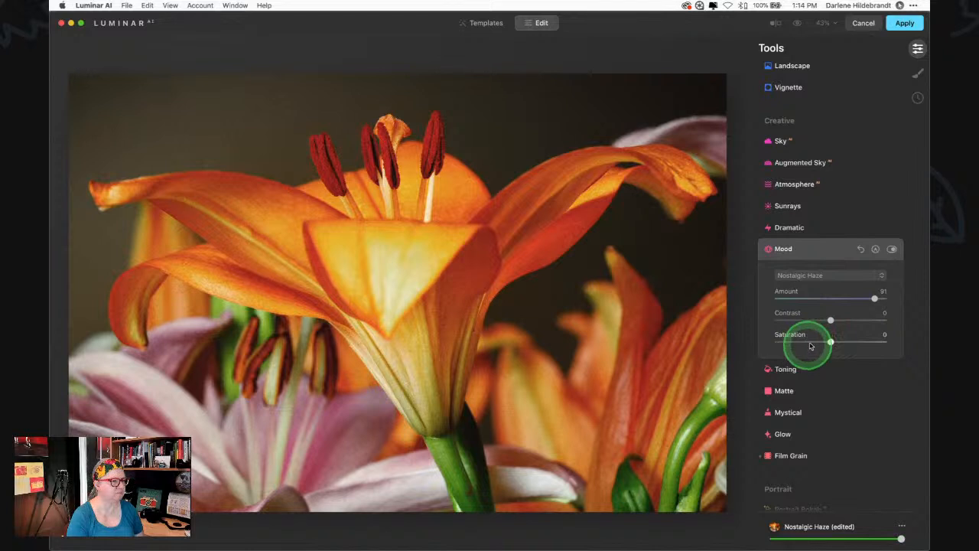
# Erase the Mood effect from the main lily's petals and stem using its Paint Mask eraser at Radius 196 and Opacity 61
pyautogui.click(875, 250)
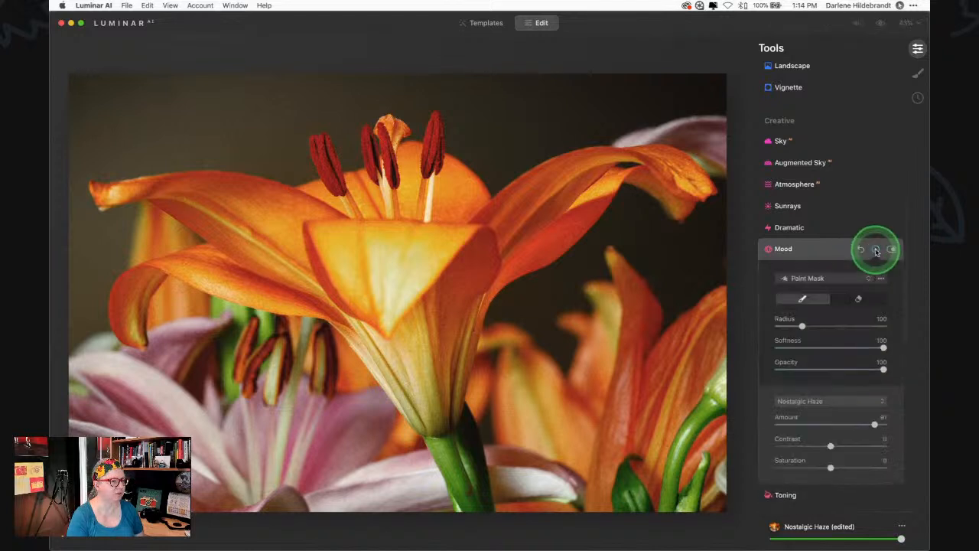
pyautogui.click(859, 297)
pyautogui.moveTo(832, 372); pyautogui.dragTo(841, 319)
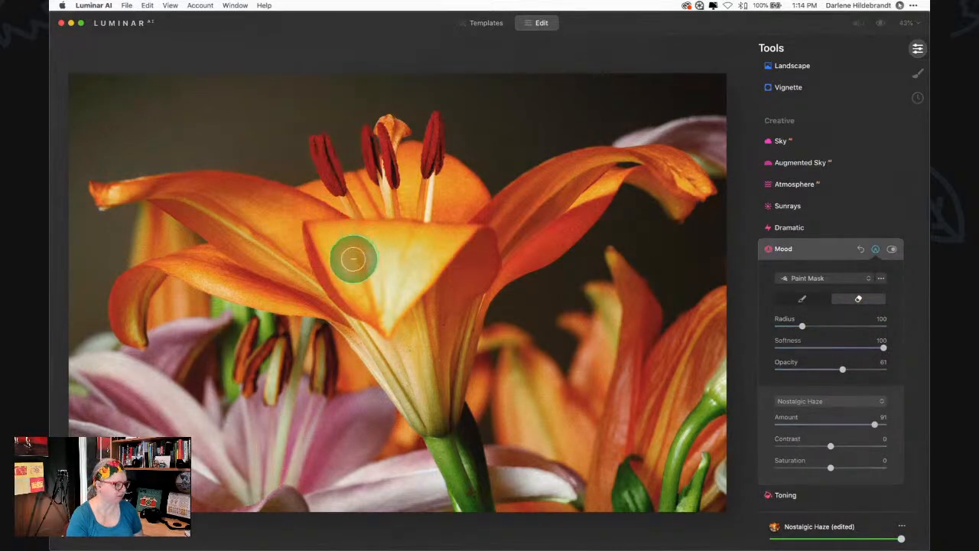
pyautogui.press(']')
pyautogui.press(']')
pyautogui.press(']')
pyautogui.press(']')
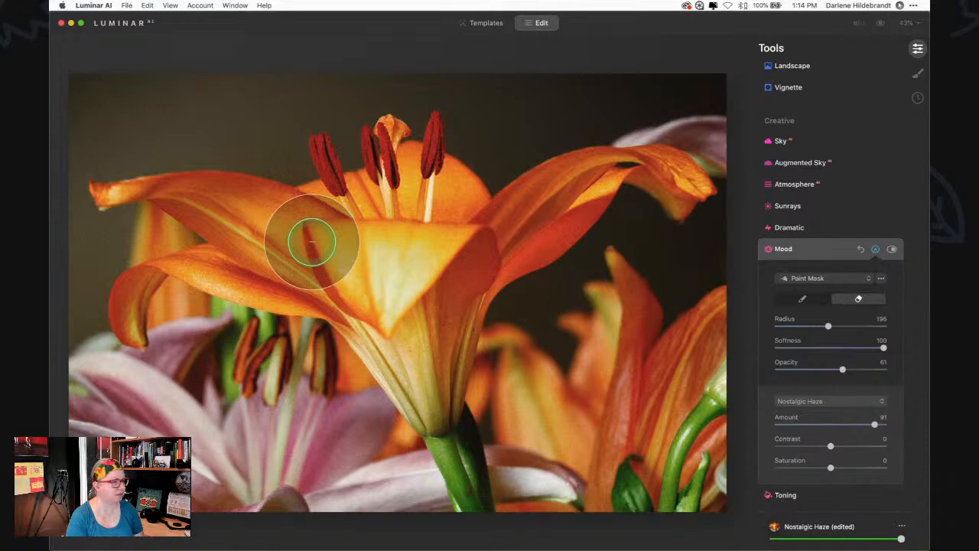
pyautogui.moveTo(406, 310)
pyautogui.mouseDown()
pyautogui.moveTo(509, 219)
pyautogui.moveTo(247, 255)
pyautogui.moveTo(161, 200)
pyautogui.moveTo(441, 415)
pyautogui.moveTo(429, 253)
pyautogui.moveTo(376, 148)
pyautogui.moveTo(329, 199)
pyautogui.mouseUp()
pyautogui.moveTo(301, 242)
pyautogui.mouseDown()
pyautogui.moveTo(335, 217)
pyautogui.moveTo(395, 309)
pyautogui.moveTo(430, 391)
pyautogui.moveTo(458, 243)
pyautogui.moveTo(576, 189)
pyautogui.moveTo(409, 325)
pyautogui.moveTo(454, 406)
pyautogui.moveTo(475, 498)
pyautogui.moveTo(455, 476)
pyautogui.mouseUp()
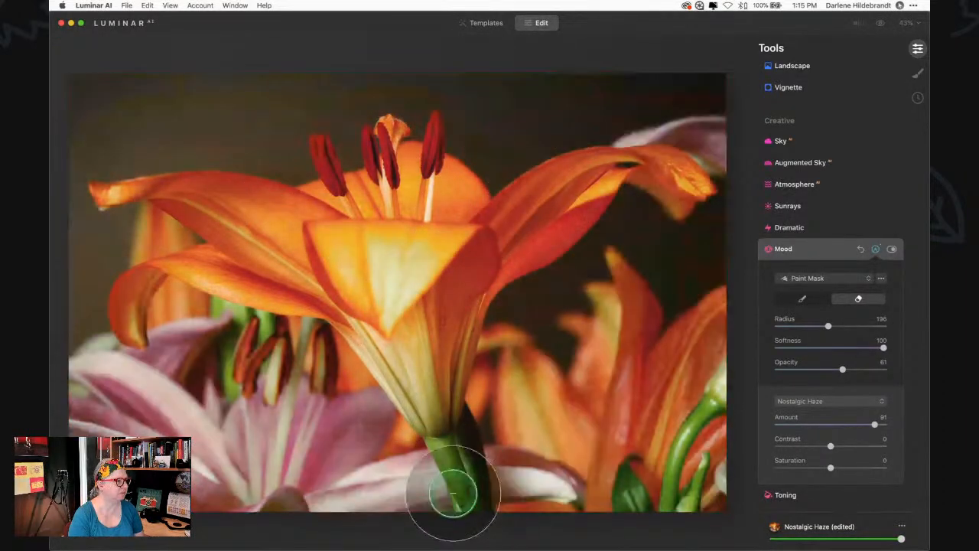
# Compare the lily with the masked Mood effect disabled and enabled, leaving it enabled
pyautogui.click(877, 308)
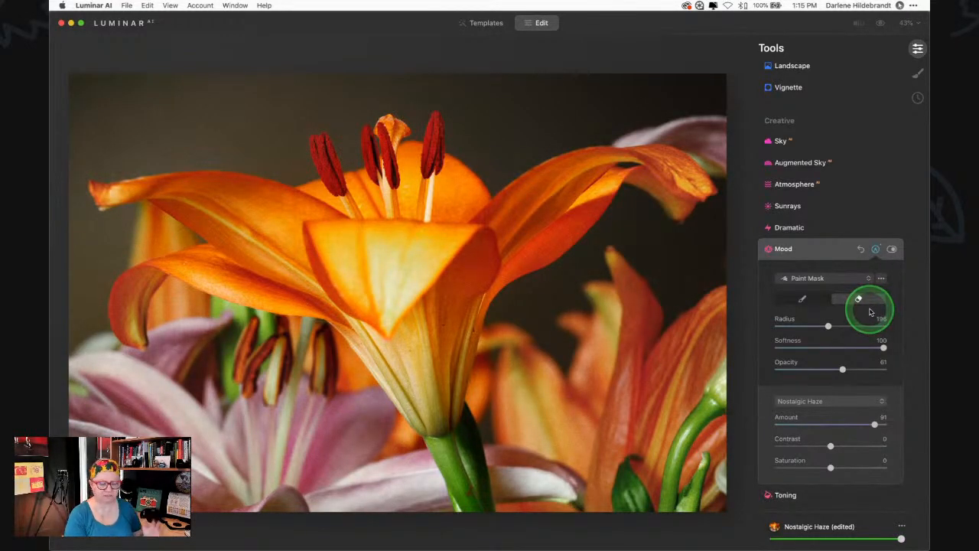
pyautogui.click(869, 311)
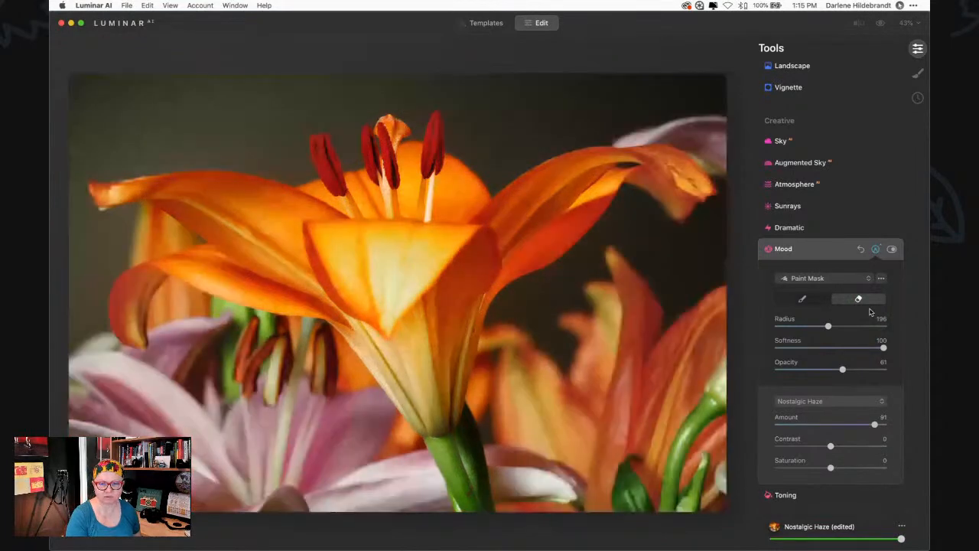
pyautogui.click(871, 310)
pyautogui.click(891, 249)
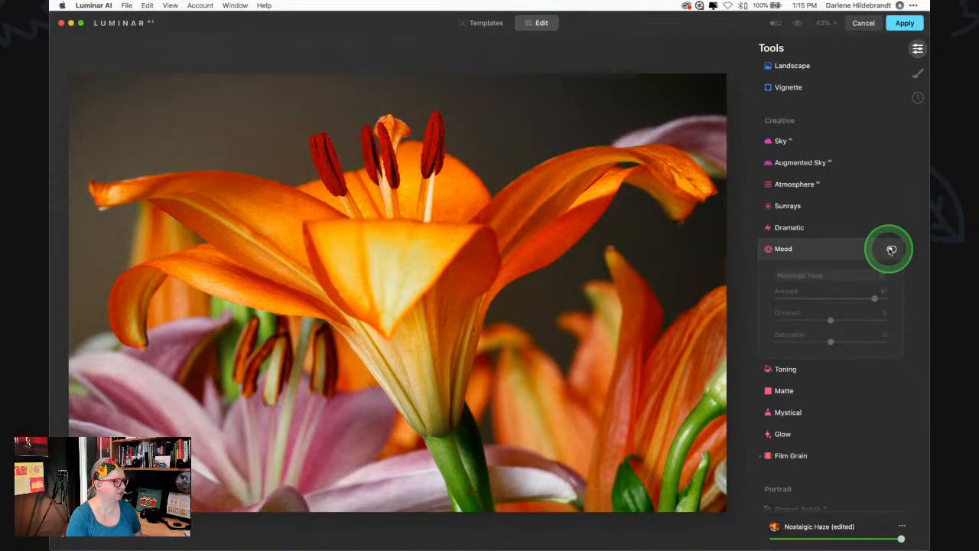
pyautogui.click(891, 249)
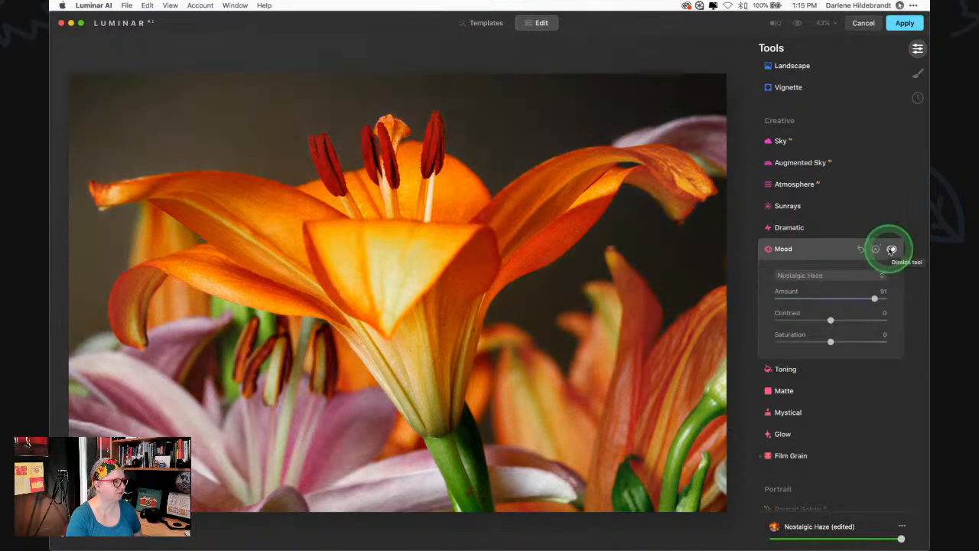
pyautogui.click(868, 252)
pyautogui.click(868, 254)
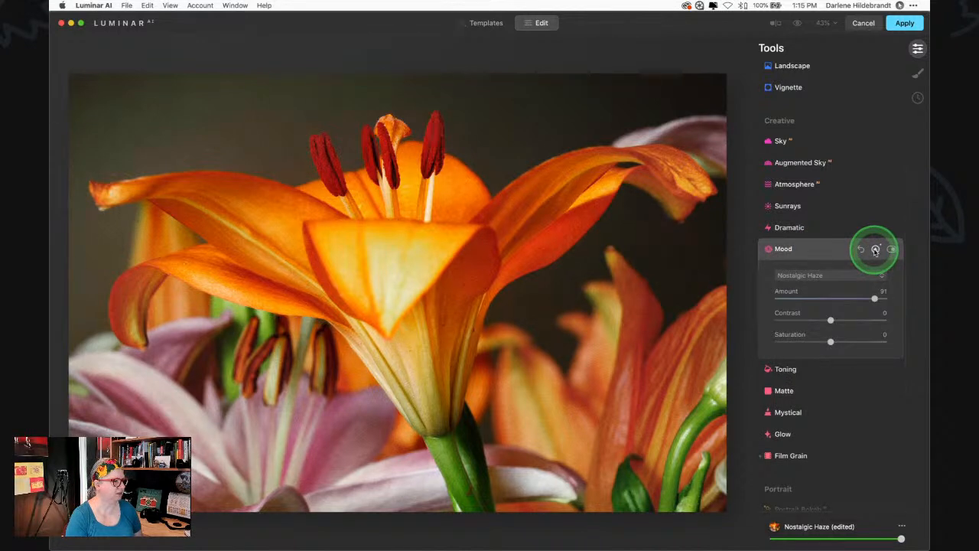
# Set Mood's Saturation to -51 and Amount to 96, and erase more of the effect from the main lily's central petals
pyautogui.moveTo(830, 341); pyautogui.dragTo(802, 341)
pyautogui.moveTo(874, 297); pyautogui.dragTo(878, 298)
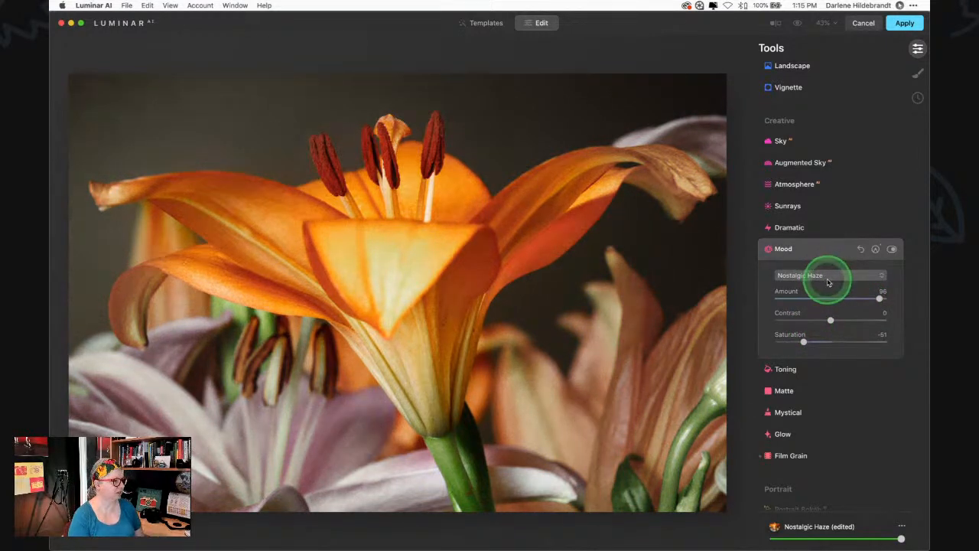
pyautogui.click(875, 249)
pyautogui.click(858, 298)
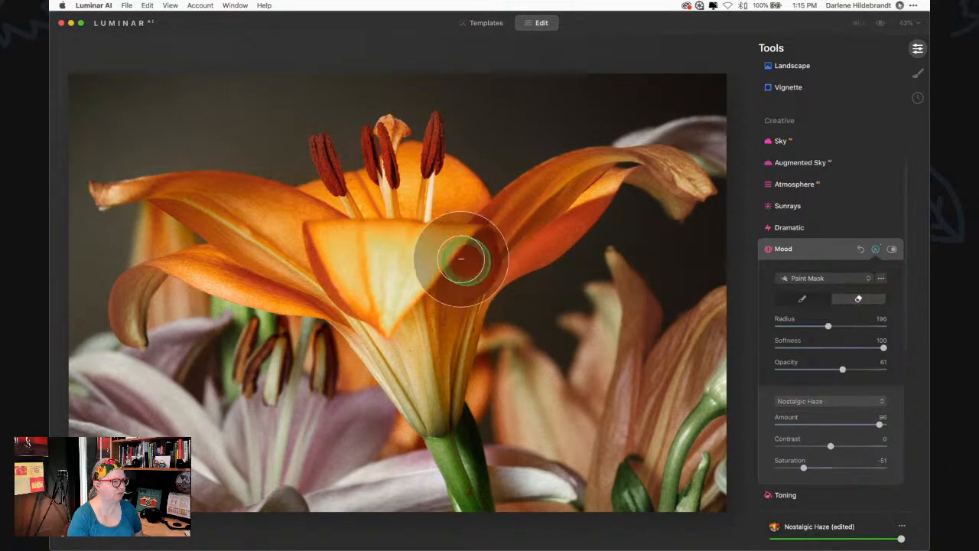
pyautogui.moveTo(406, 262)
pyautogui.mouseDown()
pyautogui.moveTo(427, 306)
pyautogui.moveTo(469, 240)
pyautogui.moveTo(543, 209)
pyautogui.moveTo(439, 241)
pyautogui.moveTo(422, 201)
pyautogui.moveTo(326, 208)
pyautogui.moveTo(256, 233)
pyautogui.moveTo(387, 299)
pyautogui.moveTo(422, 396)
pyautogui.moveTo(434, 357)
pyautogui.moveTo(402, 314)
pyautogui.moveTo(425, 262)
pyautogui.mouseUp()
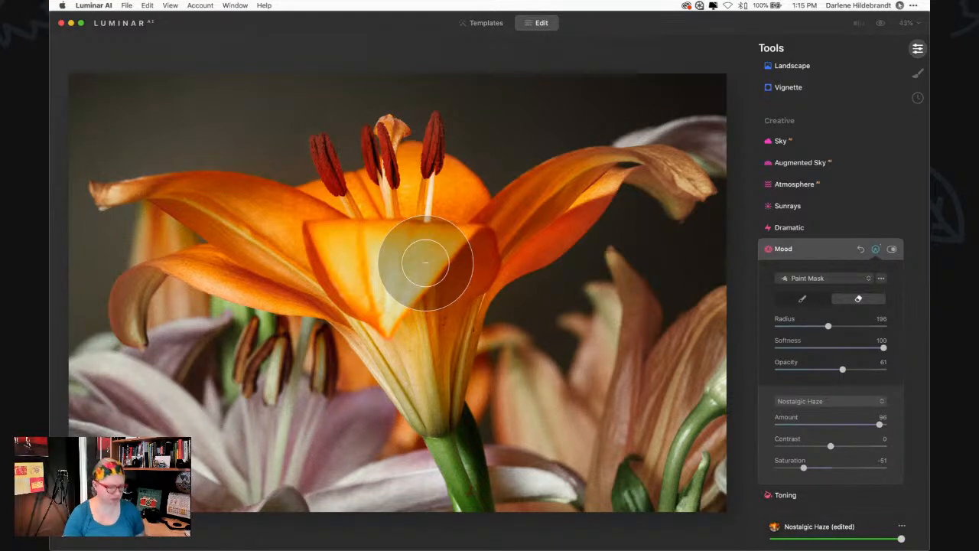
# Shrink the mask eraser to Radius 124 while erasing Mood from the main lily's stamens, outer petal and throat, and close the mask
pyautogui.press('[')
pyautogui.press('[')
pyautogui.press('[')
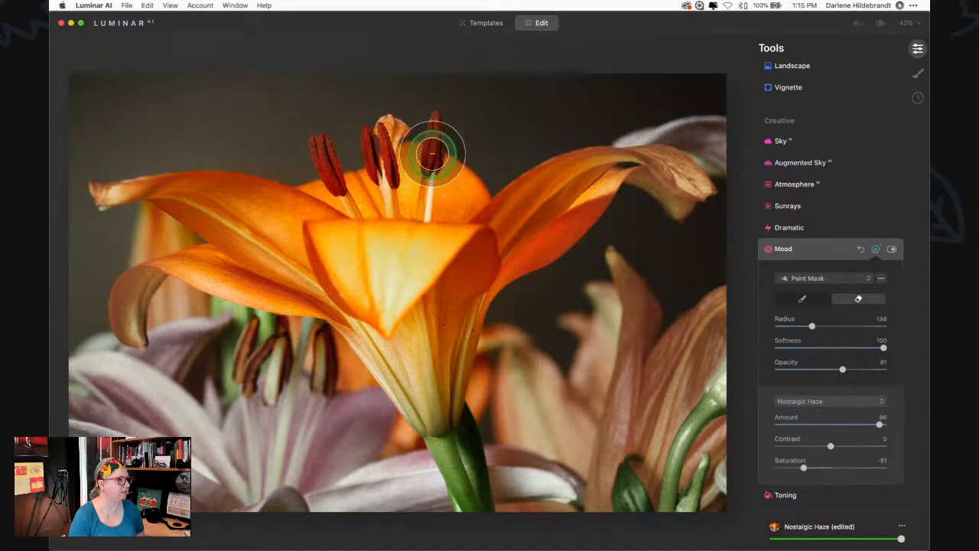
pyautogui.moveTo(433, 132)
pyautogui.mouseDown()
pyautogui.moveTo(433, 175)
pyautogui.moveTo(434, 130)
pyautogui.moveTo(387, 150)
pyautogui.moveTo(377, 133)
pyautogui.moveTo(358, 188)
pyautogui.moveTo(319, 145)
pyautogui.moveTo(215, 210)
pyautogui.moveTo(94, 175)
pyautogui.moveTo(240, 201)
pyautogui.moveTo(301, 276)
pyautogui.moveTo(173, 264)
pyautogui.moveTo(241, 271)
pyautogui.moveTo(429, 338)
pyautogui.mouseUp()
pyautogui.moveTo(628, 178); pyautogui.dragTo(647, 169)
pyautogui.moveTo(431, 371)
pyautogui.mouseDown()
pyautogui.moveTo(461, 454)
pyautogui.moveTo(419, 321)
pyautogui.mouseUp()
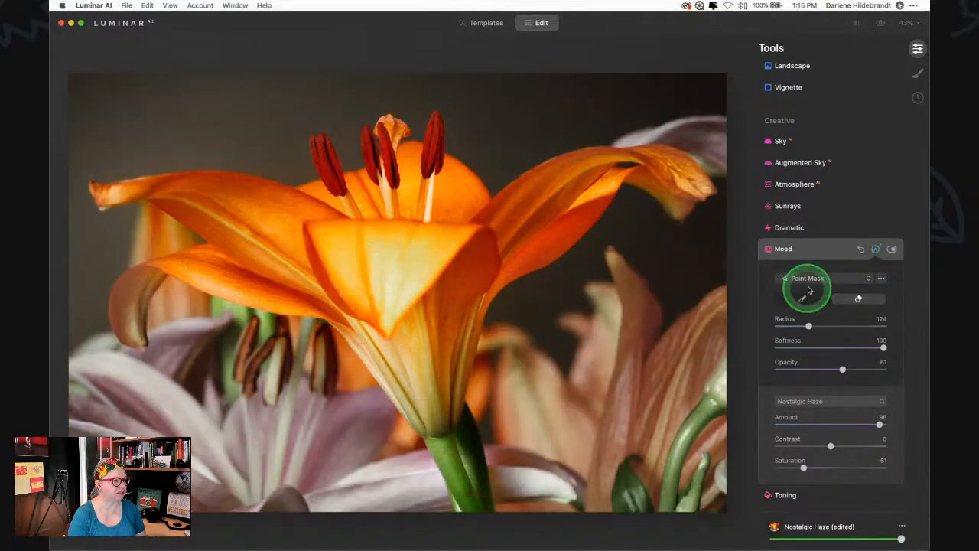
pyautogui.click(875, 249)
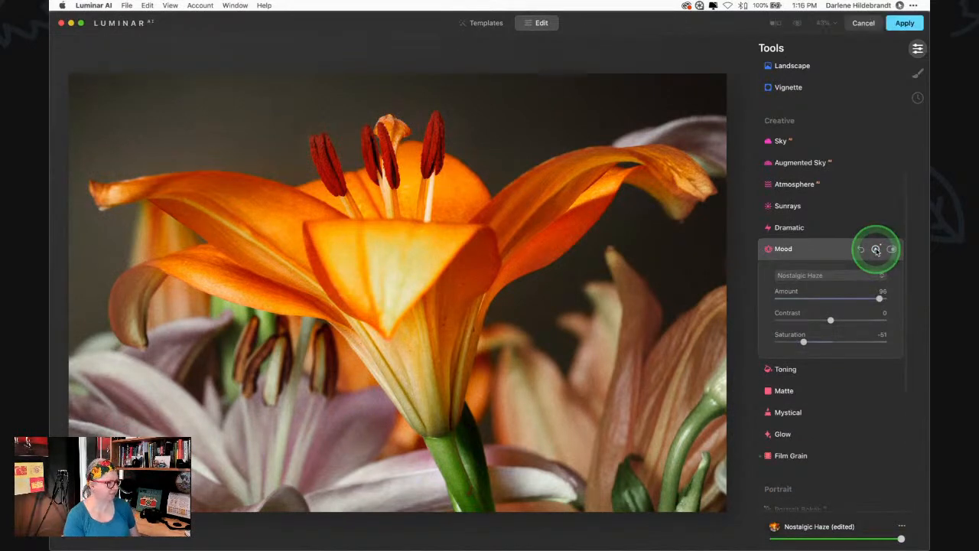
# Compare the lily photo before and after the edits, and collapse the Mood settings
pyautogui.press('\\')
pyautogui.press('\\')
pyautogui.press('\\')
pyautogui.press('\\')
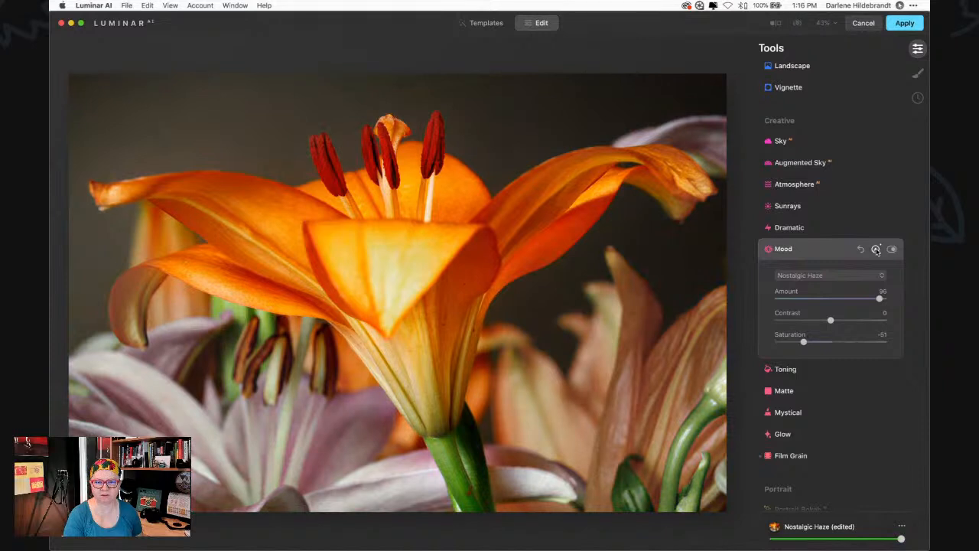
pyautogui.press('\\')
pyautogui.press('\\')
pyautogui.moveTo(876, 250); pyautogui.dragTo(822, 254)
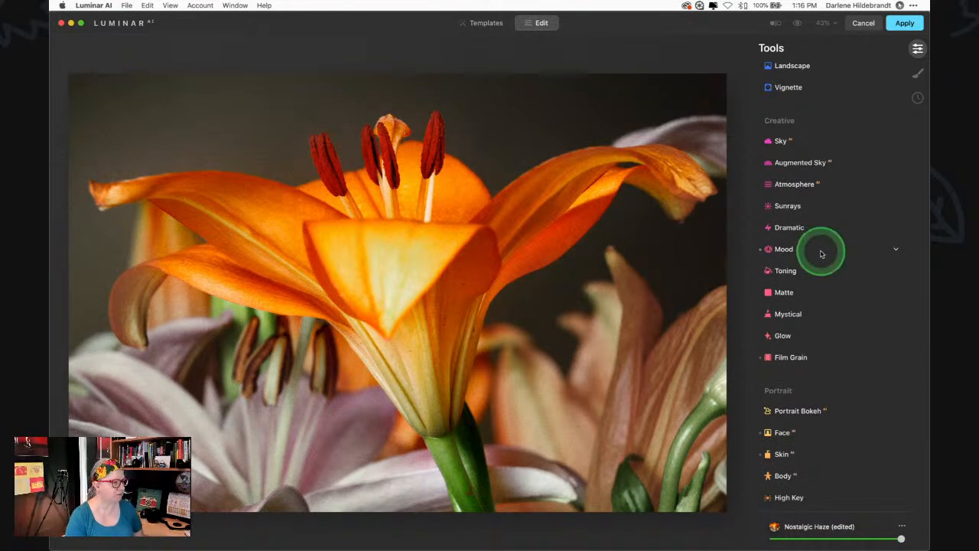
# Lower the HSL saturation of Orange to 14 in the Color settings, and collapse them
pyautogui.scroll(6, 821, 253)
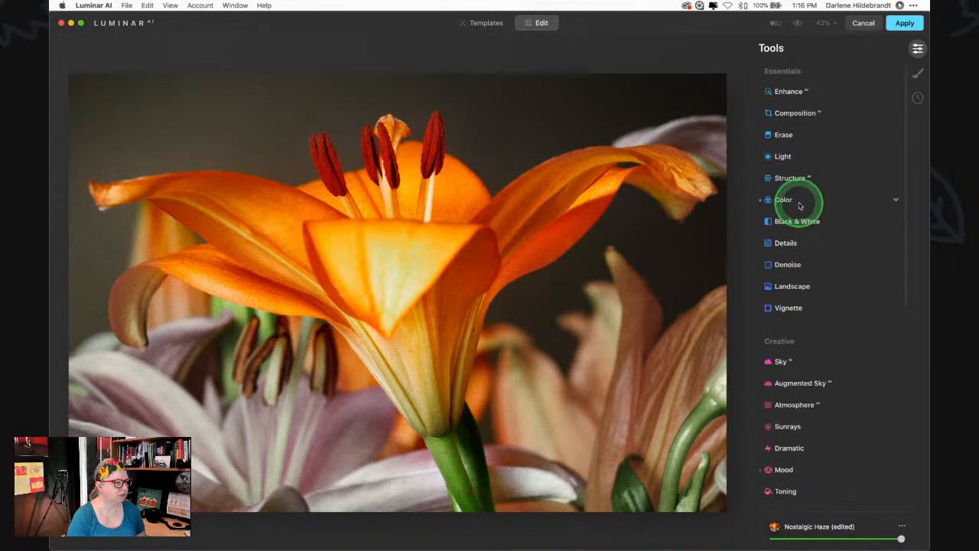
pyautogui.click(799, 201)
pyautogui.scroll(-3, 803, 306)
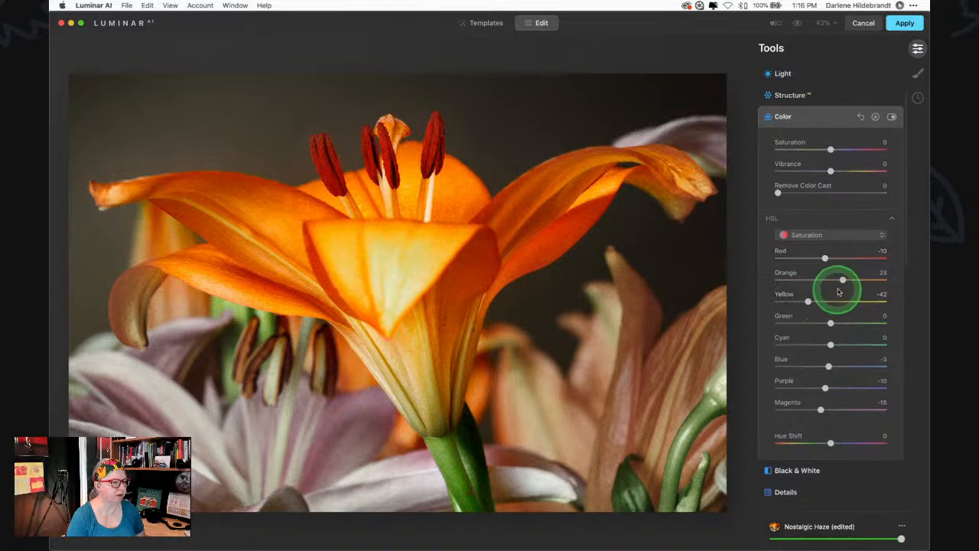
pyautogui.moveTo(845, 281); pyautogui.dragTo(841, 281)
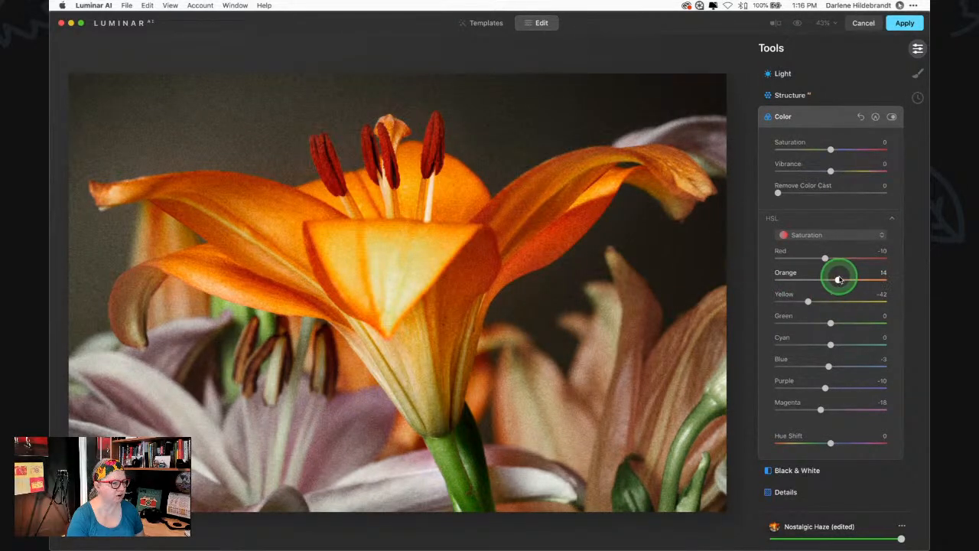
pyautogui.click(812, 115)
# Disable the template's Face and Skin adjustments and collapse their settings
pyautogui.scroll(-5, 812, 114)
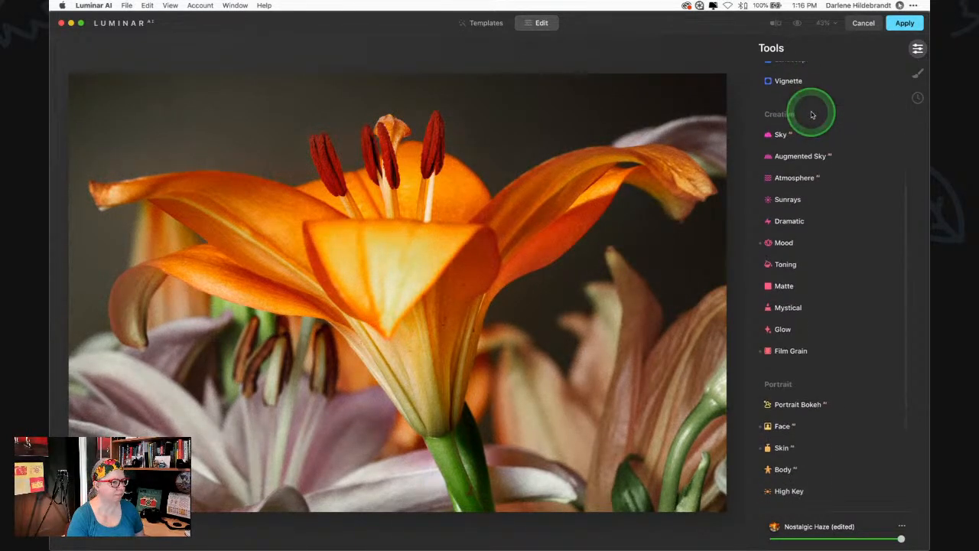
pyautogui.scroll(-1, 812, 114)
pyautogui.scroll(-2, 791, 328)
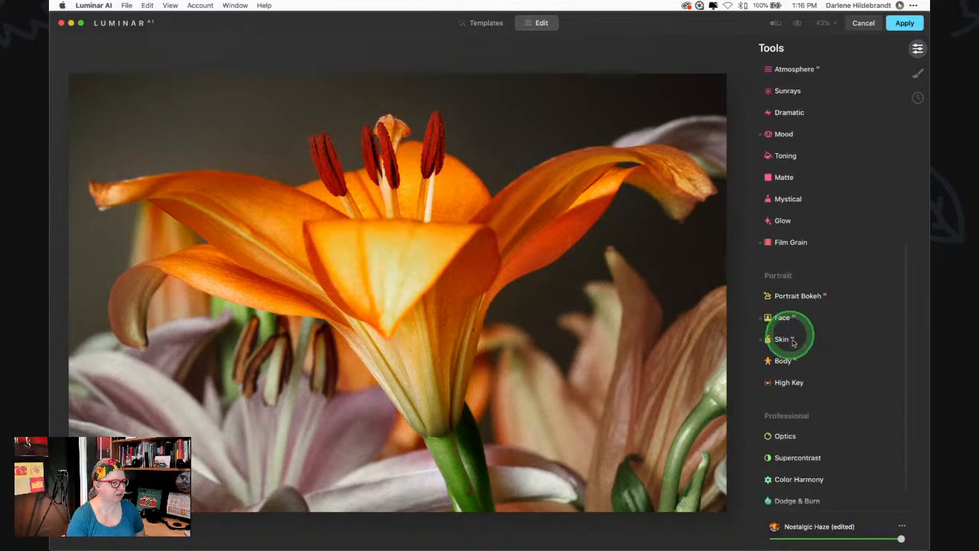
pyautogui.click(815, 314)
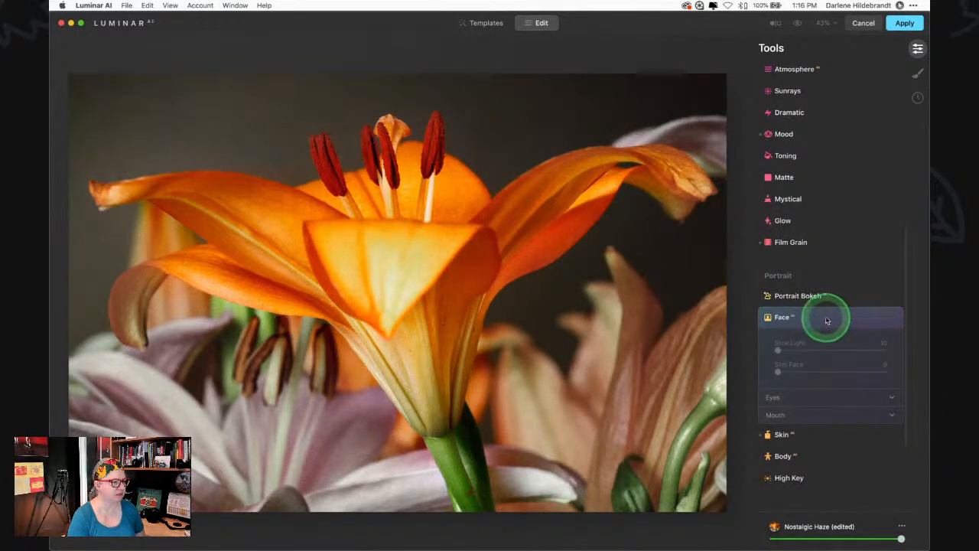
pyautogui.click(818, 317)
pyautogui.click(813, 337)
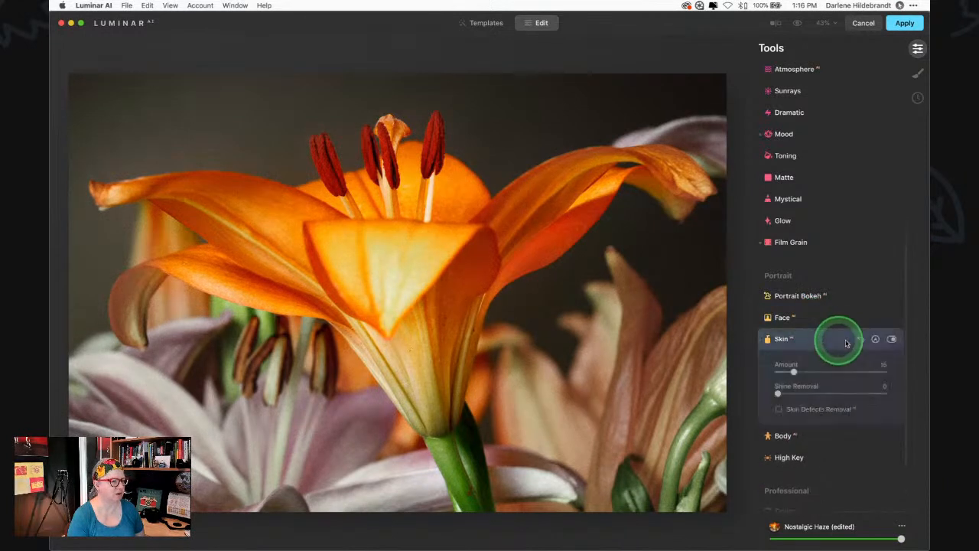
pyautogui.click(817, 338)
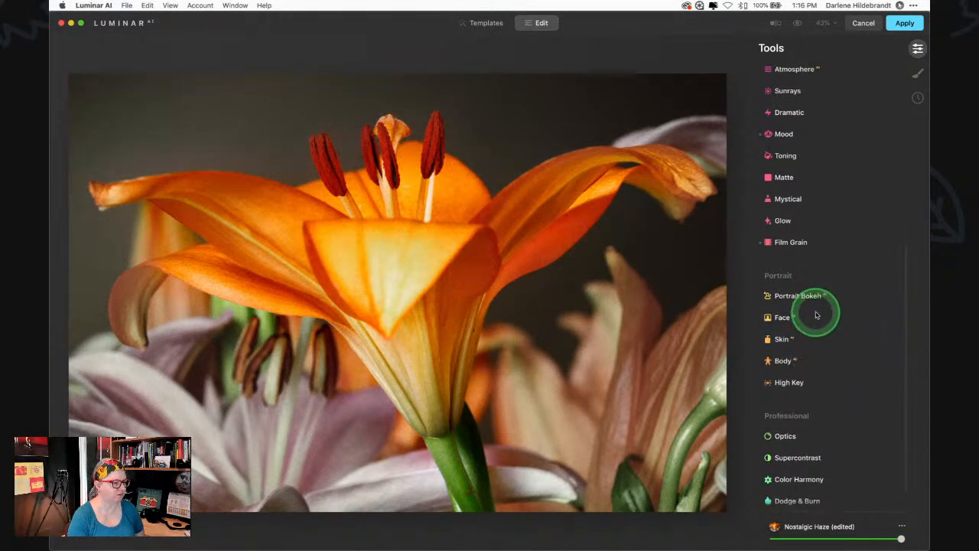
# Add the Mystical effect to the lily photo with an Amount of 54
pyautogui.scroll(-1, 815, 314)
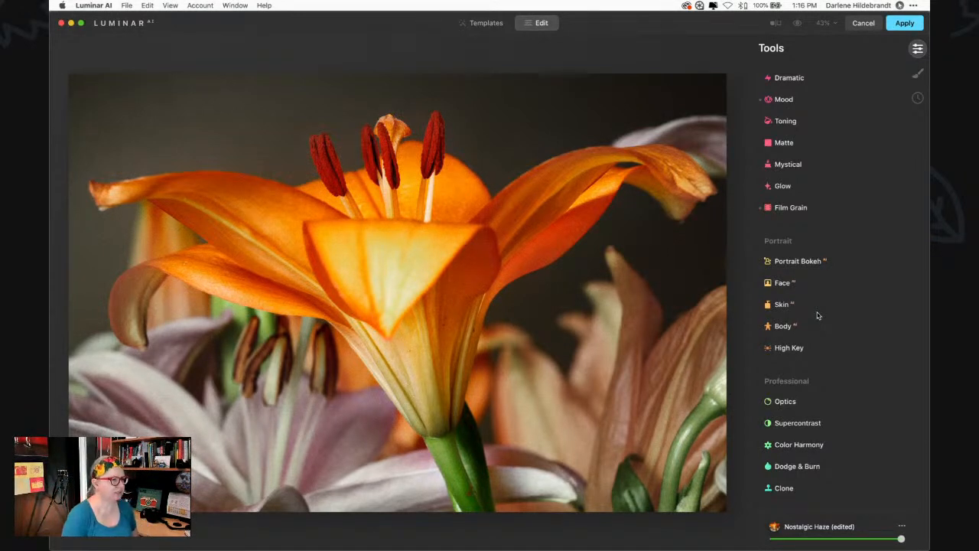
pyautogui.scroll(3, 817, 315)
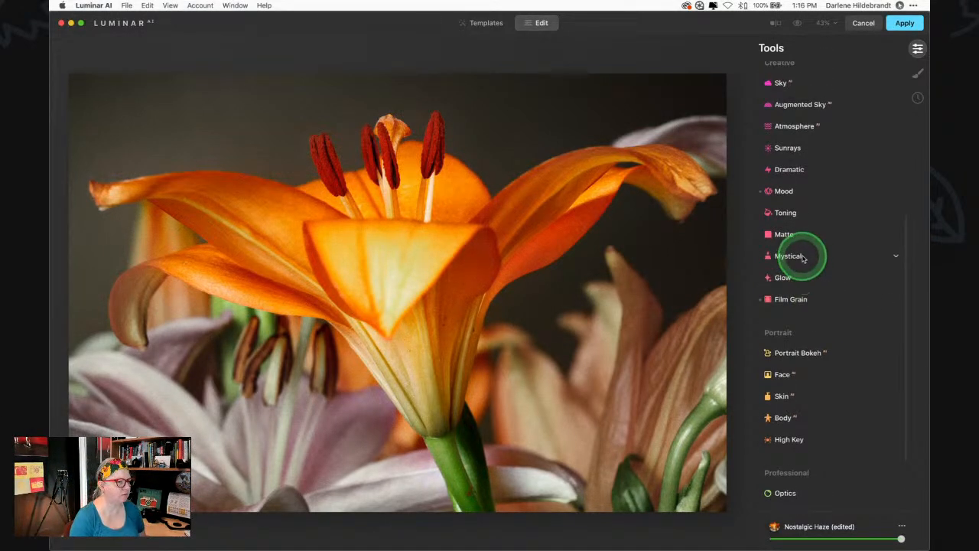
pyautogui.click(802, 256)
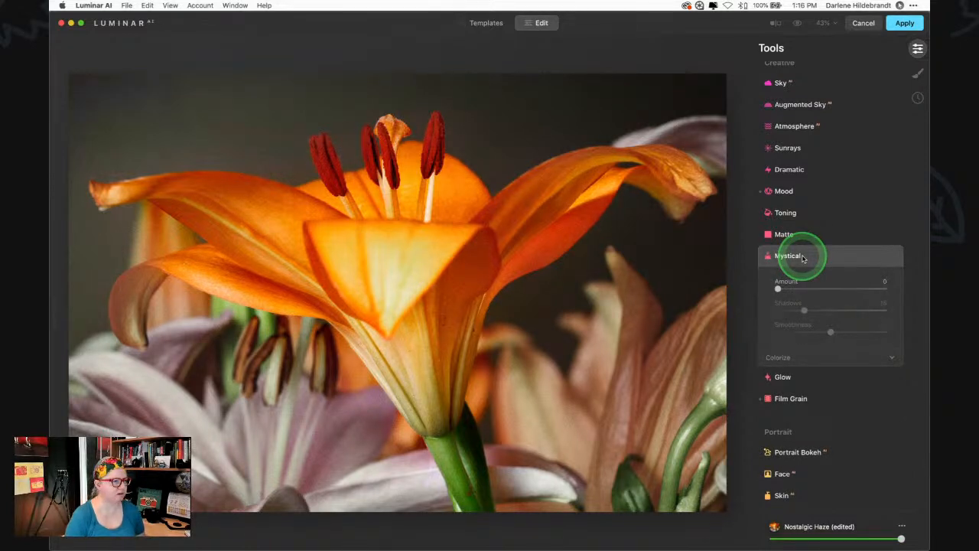
pyautogui.moveTo(777, 288); pyautogui.dragTo(835, 284)
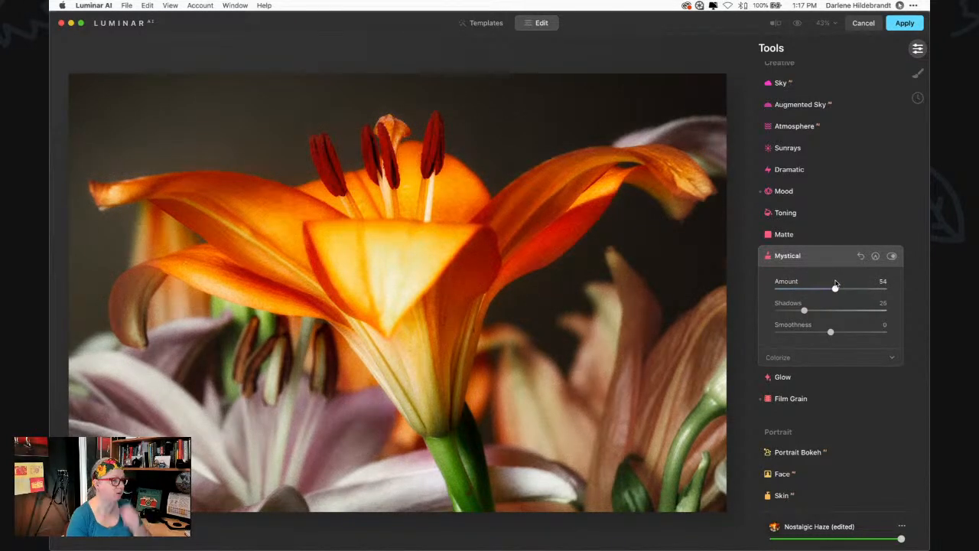
# Paint more of the Mood mask over the central lily's petals with the brush opacity at 37
pyautogui.click(824, 193)
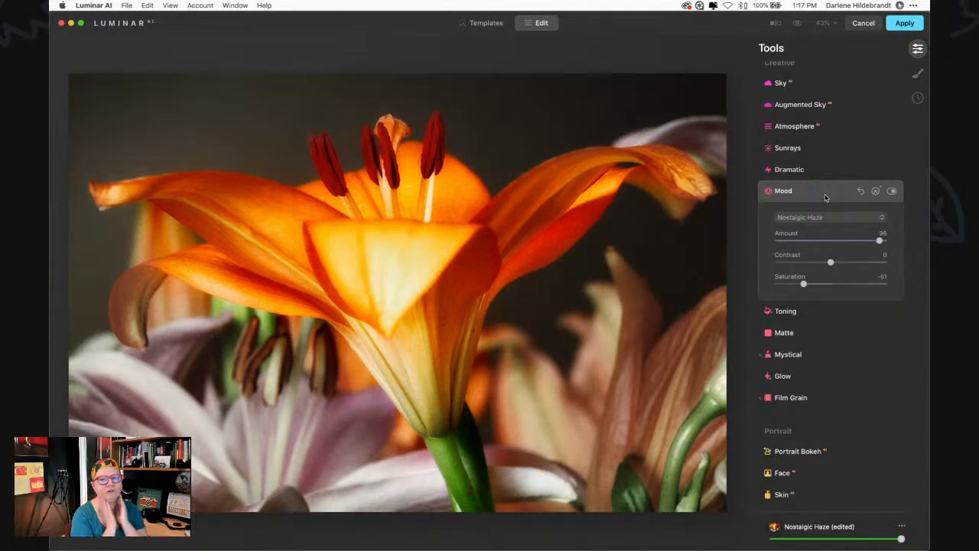
pyautogui.moveTo(824, 197); pyautogui.dragTo(875, 195)
pyautogui.click(796, 235)
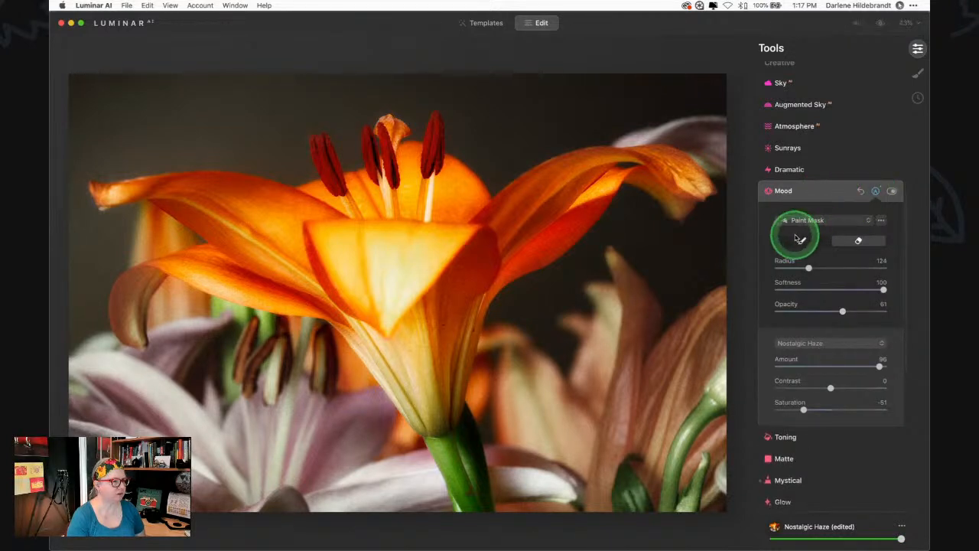
pyautogui.click(838, 313)
pyautogui.moveTo(836, 314)
pyautogui.mouseDown()
pyautogui.moveTo(843, 309)
pyautogui.moveTo(816, 310)
pyautogui.mouseUp()
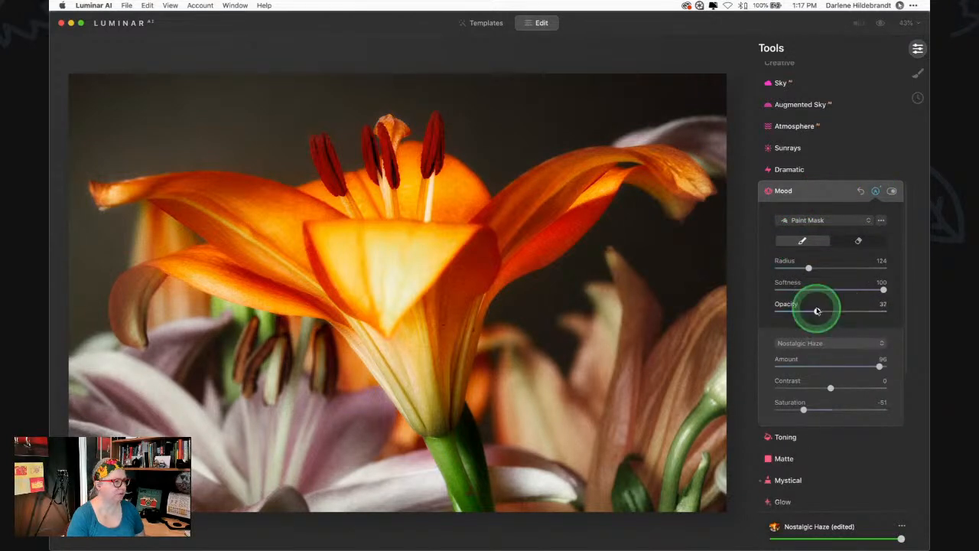
pyautogui.moveTo(413, 283); pyautogui.dragTo(411, 288)
pyautogui.moveTo(451, 249)
pyautogui.mouseDown()
pyautogui.moveTo(381, 237)
pyautogui.moveTo(398, 328)
pyautogui.moveTo(438, 229)
pyautogui.moveTo(435, 200)
pyautogui.moveTo(385, 176)
pyautogui.moveTo(426, 176)
pyautogui.moveTo(432, 129)
pyautogui.moveTo(338, 183)
pyautogui.moveTo(287, 148)
pyautogui.moveTo(281, 246)
pyautogui.moveTo(213, 269)
pyautogui.moveTo(344, 302)
pyautogui.moveTo(366, 314)
pyautogui.mouseUp()
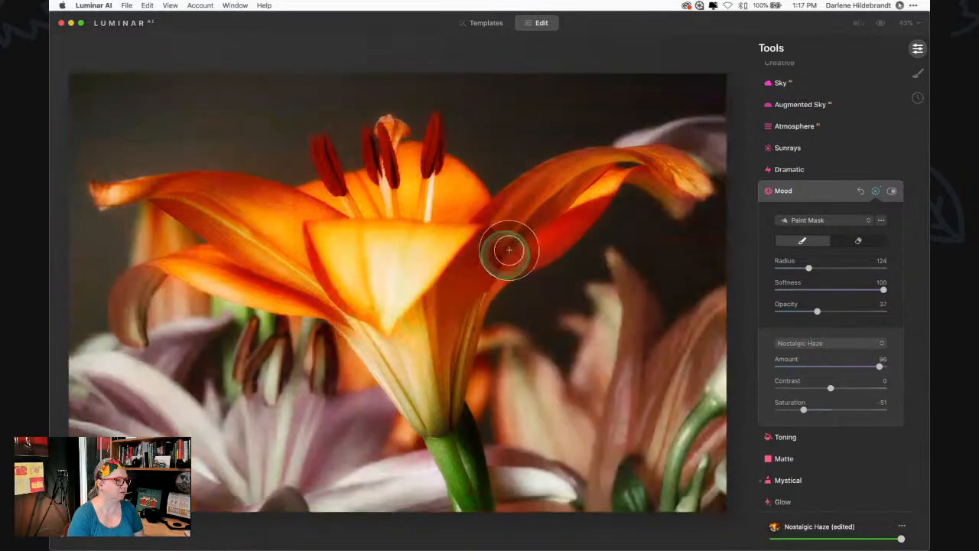
# Copy the Mood mask and paste it into the mask of the Mystical effect
pyautogui.click(880, 223)
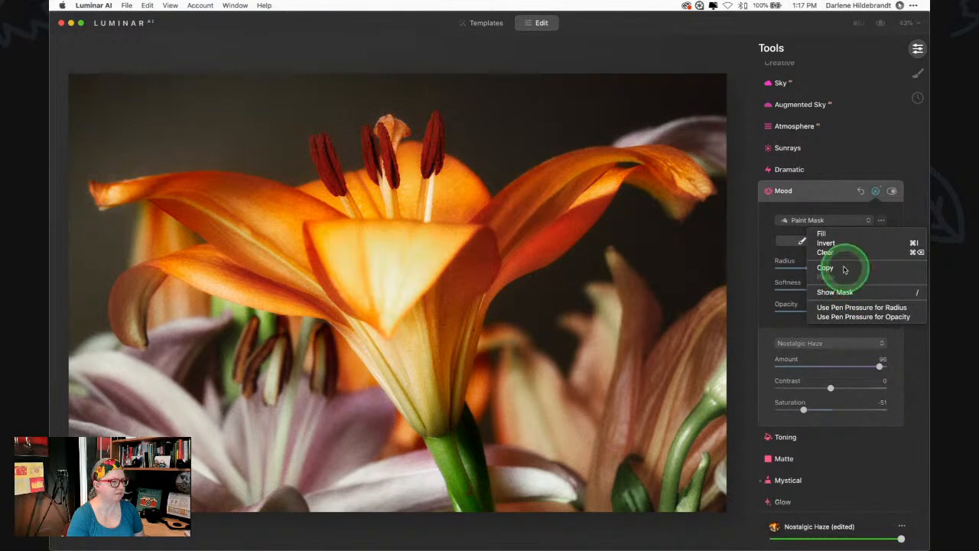
pyautogui.click(846, 271)
pyautogui.click(822, 191)
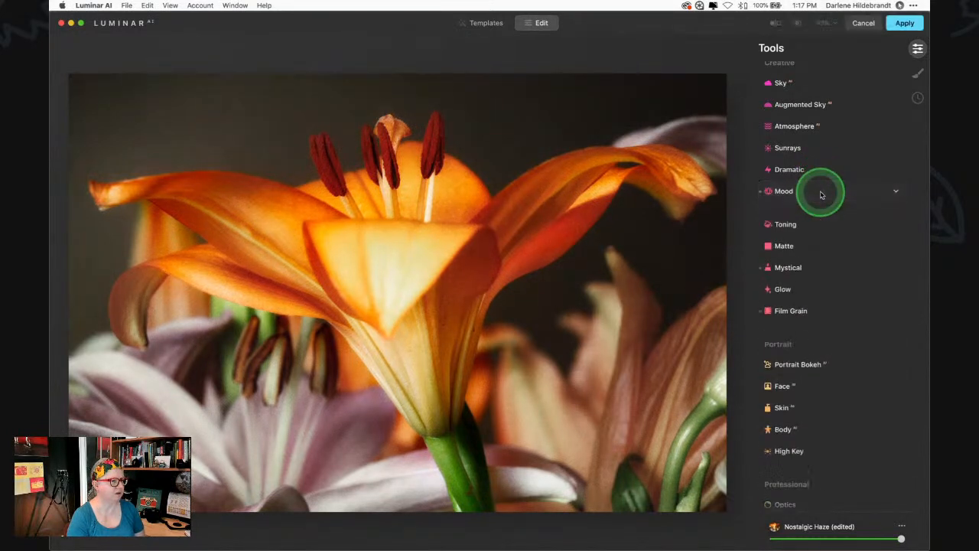
pyautogui.click(803, 261)
pyautogui.click(875, 258)
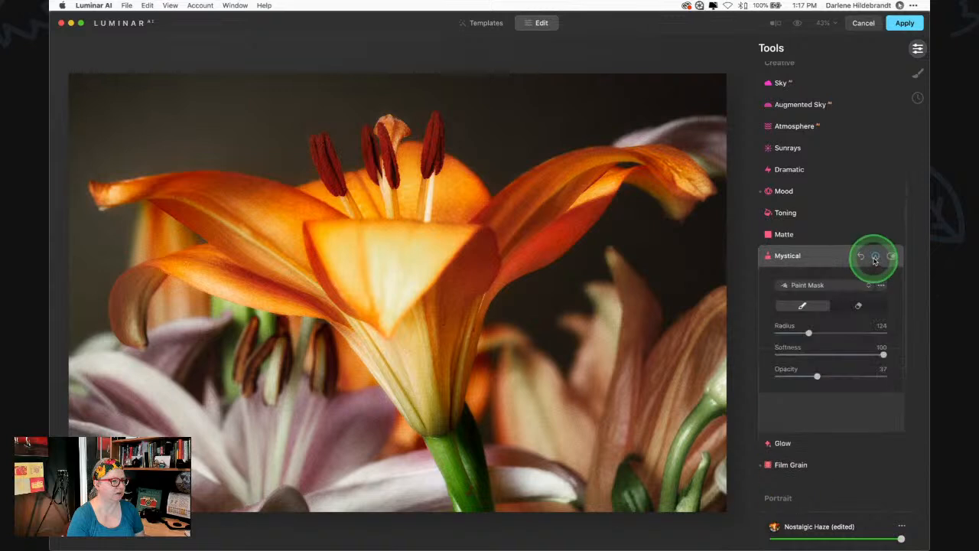
pyautogui.click(880, 284)
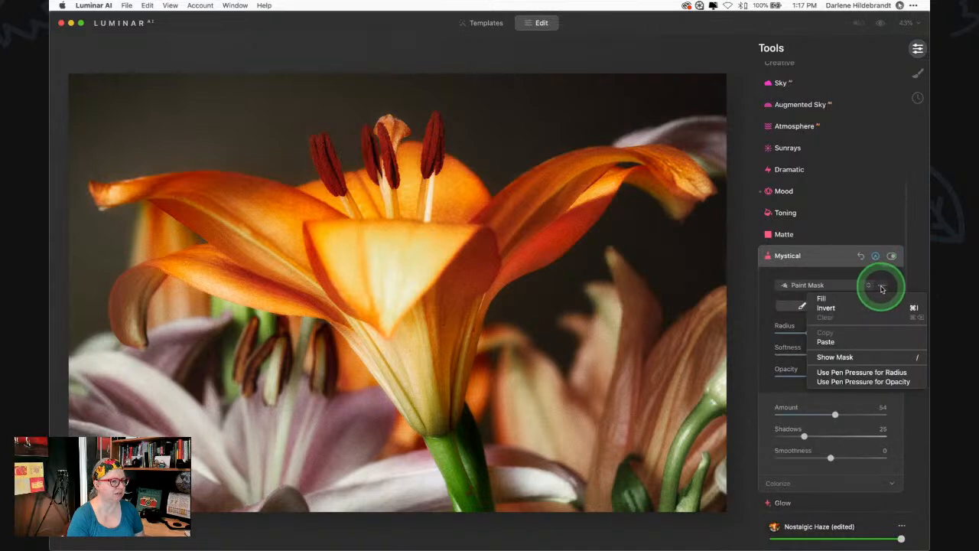
pyautogui.click(845, 342)
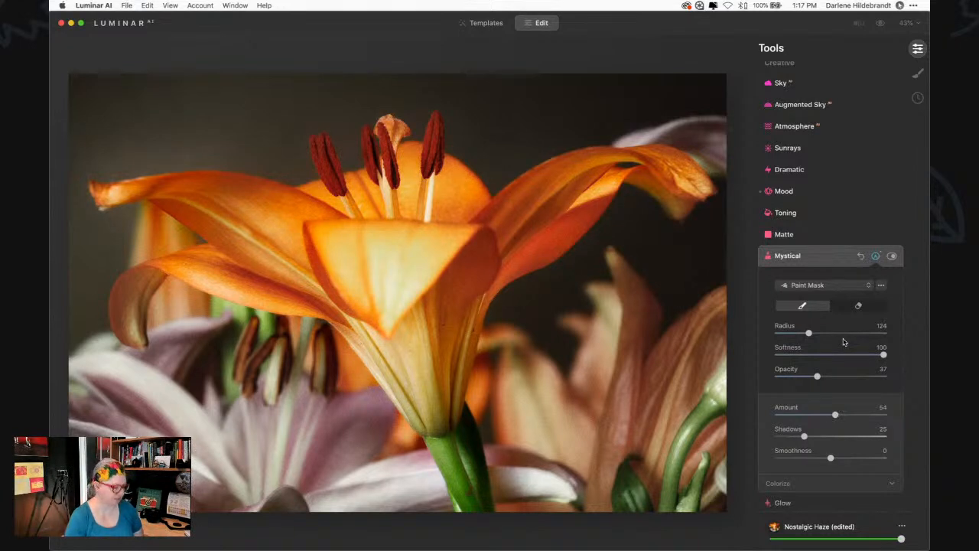
# Check the Mystical mask's coverage with the mask overlay, and raise the Mystical Amount to 68
pyautogui.press('/')
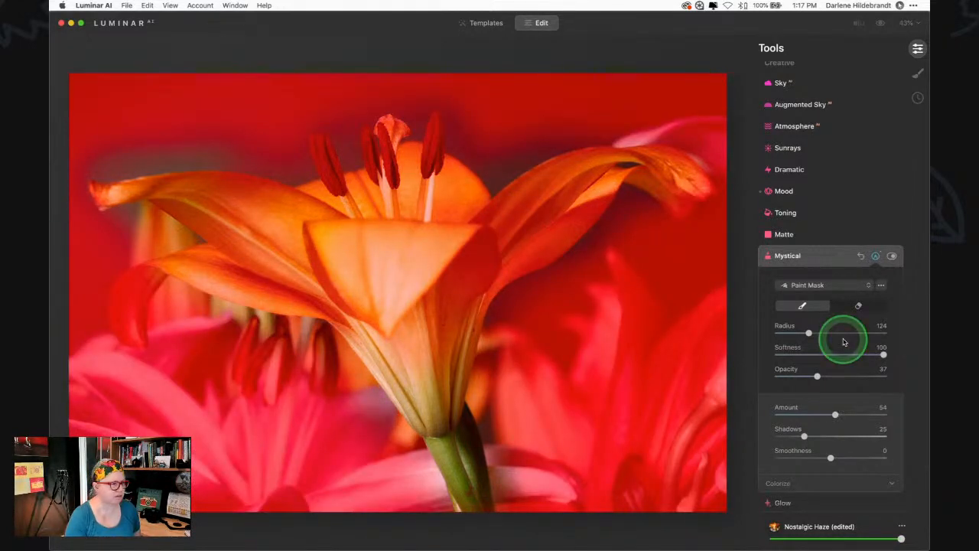
pyautogui.press('/')
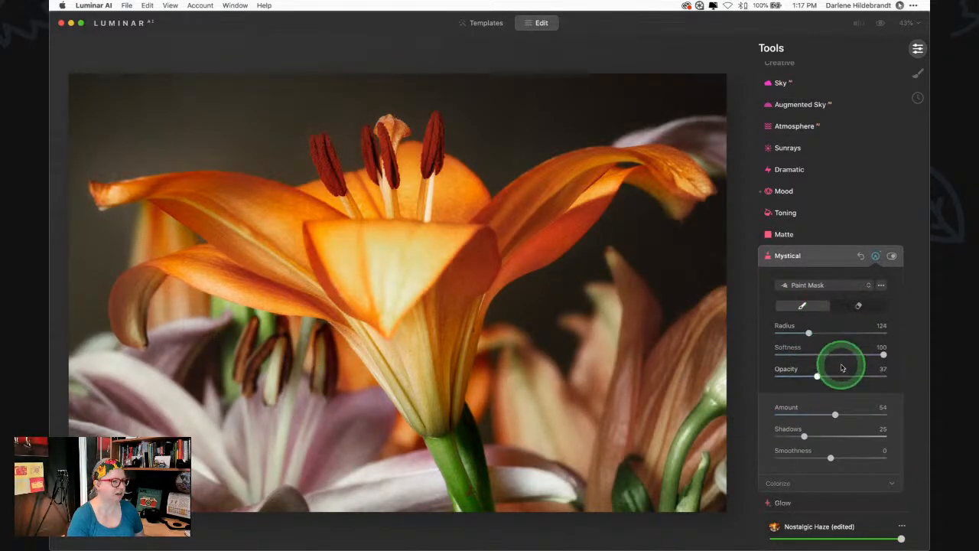
pyautogui.click(876, 257)
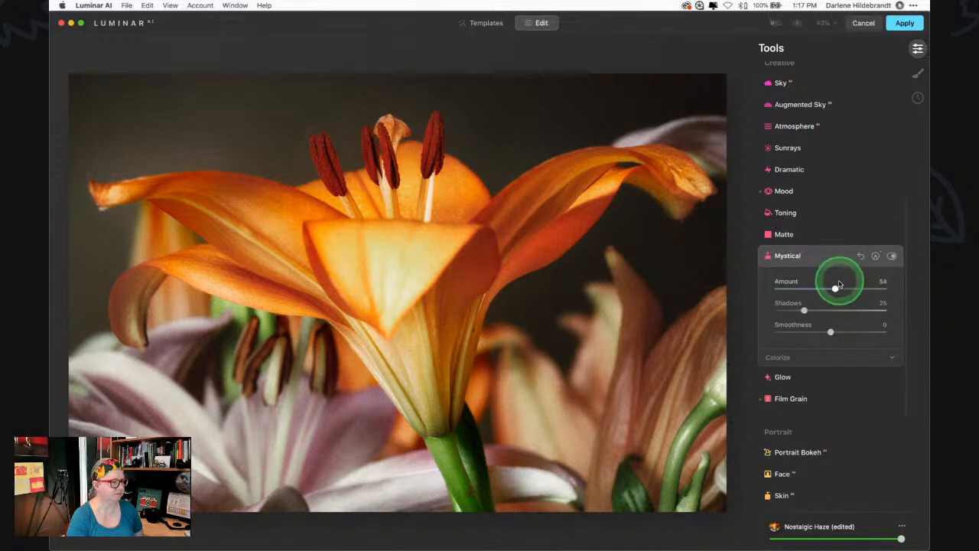
pyautogui.moveTo(834, 282); pyautogui.dragTo(851, 288)
pyautogui.click(804, 387)
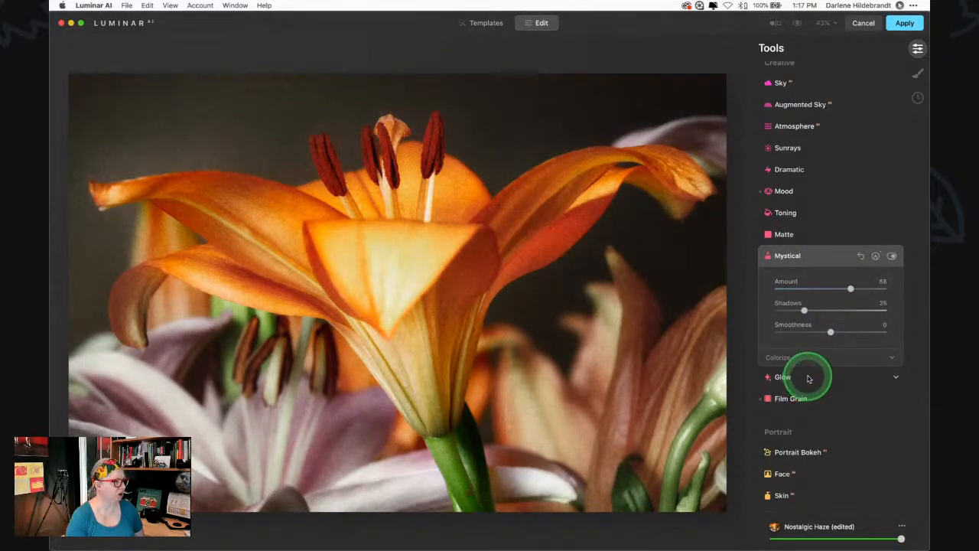
# Add the Glow effect with its advanced settings expanded, and set the Amount to 67
pyautogui.click(808, 377)
pyautogui.click(782, 354)
pyautogui.click(825, 312)
pyautogui.moveTo(780, 326); pyautogui.dragTo(837, 326)
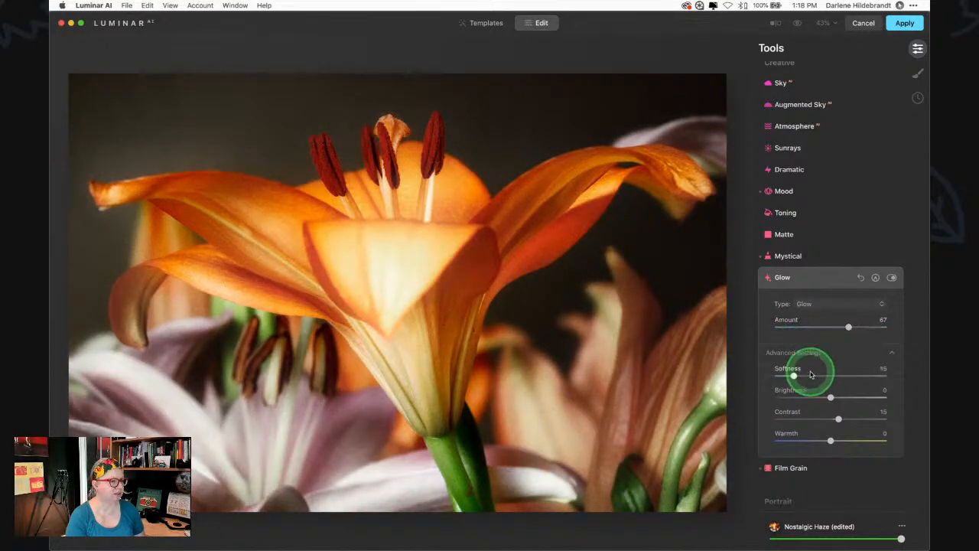
# Try the Orton Effect glow type with Brightness -46, Contrast -30 and Amount 61
pyautogui.moveTo(848, 328)
pyautogui.mouseDown()
pyautogui.moveTo(800, 327)
pyautogui.moveTo(885, 323)
pyautogui.moveTo(762, 328)
pyautogui.moveTo(892, 326)
pyautogui.moveTo(745, 330)
pyautogui.moveTo(894, 328)
pyautogui.moveTo(783, 329)
pyautogui.moveTo(864, 331)
pyautogui.mouseUp()
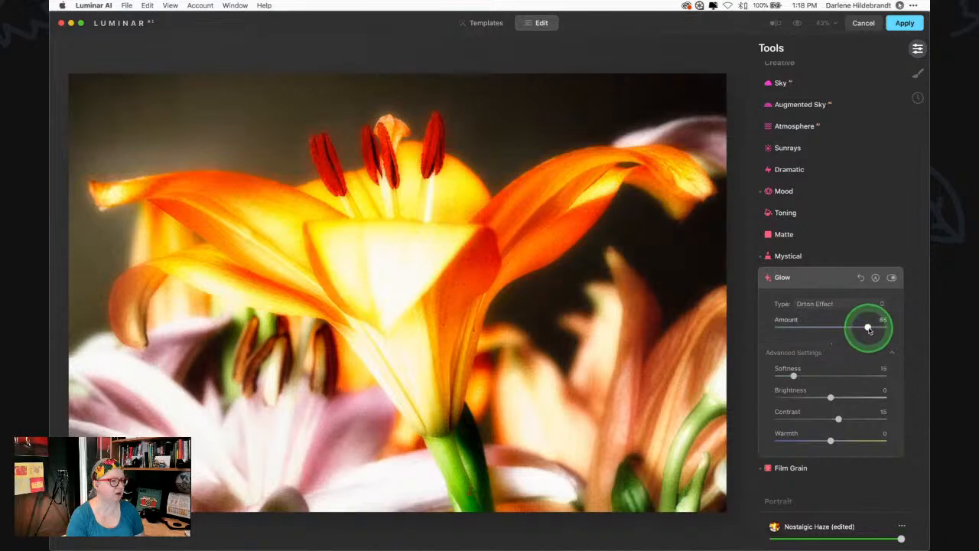
pyautogui.moveTo(869, 329)
pyautogui.mouseDown()
pyautogui.moveTo(800, 328)
pyautogui.moveTo(854, 328)
pyautogui.mouseUp()
pyautogui.click(845, 393)
pyautogui.moveTo(838, 419); pyautogui.dragTo(806, 397)
pyautogui.click(831, 398)
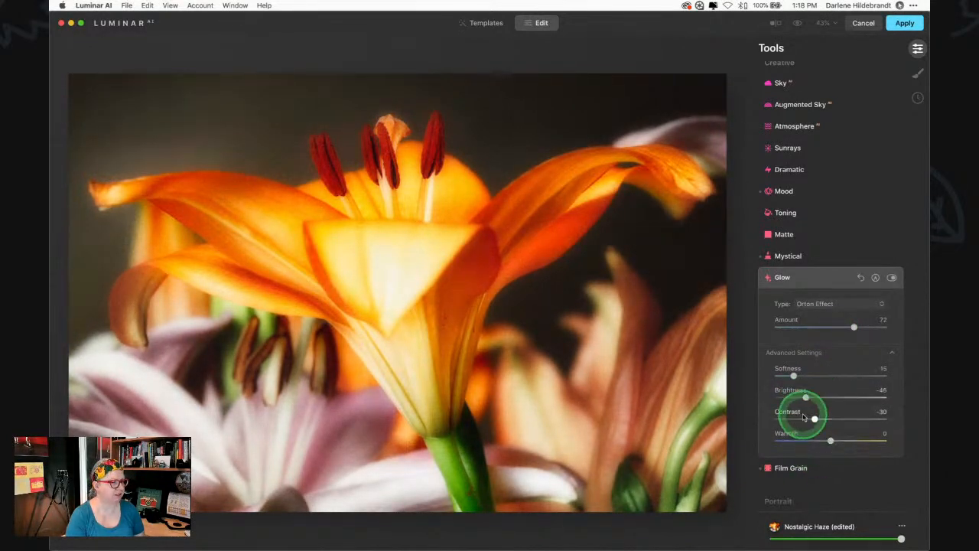
pyautogui.moveTo(853, 327); pyautogui.dragTo(863, 327)
pyautogui.click(795, 374)
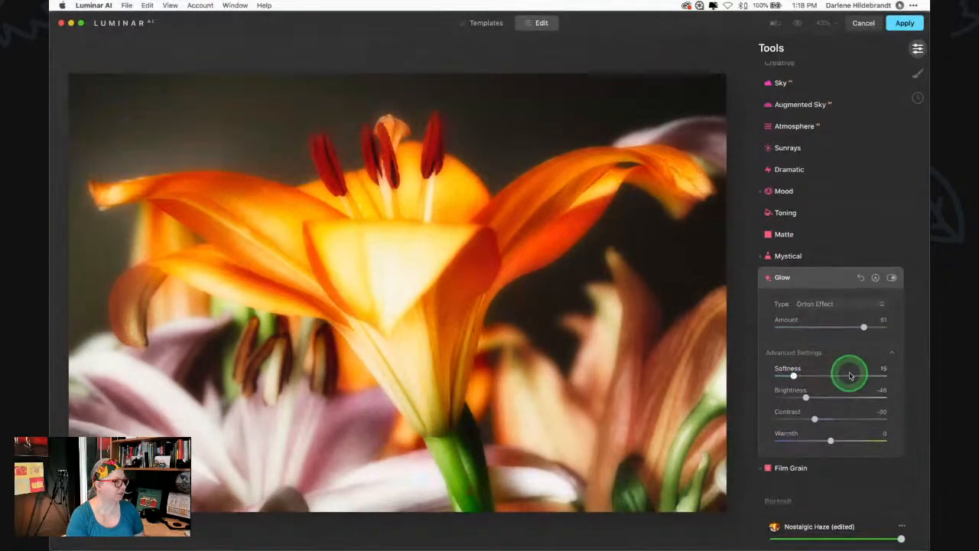
pyautogui.moveTo(863, 329); pyautogui.dragTo(842, 328)
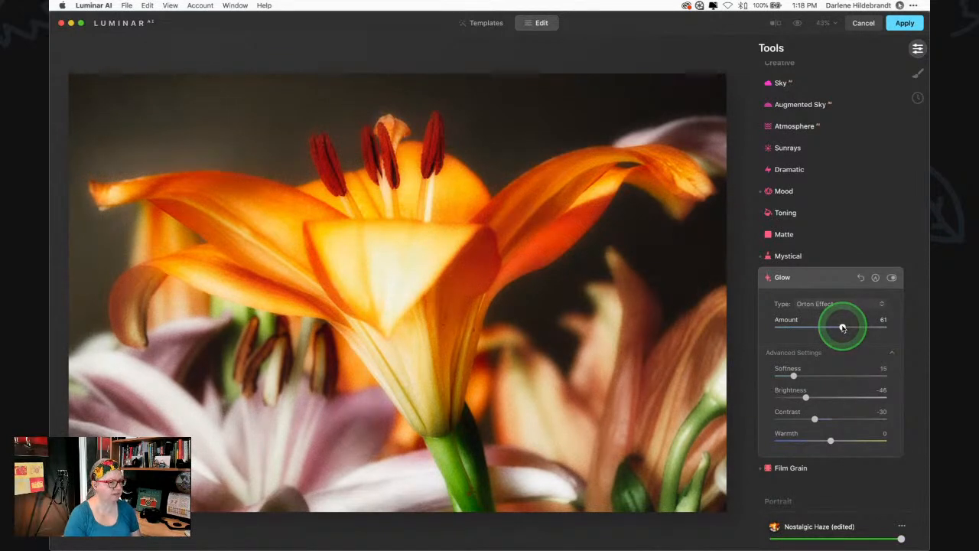
# Try the Orton Effect Soft glow type with Contrast at 25
pyautogui.click(823, 305)
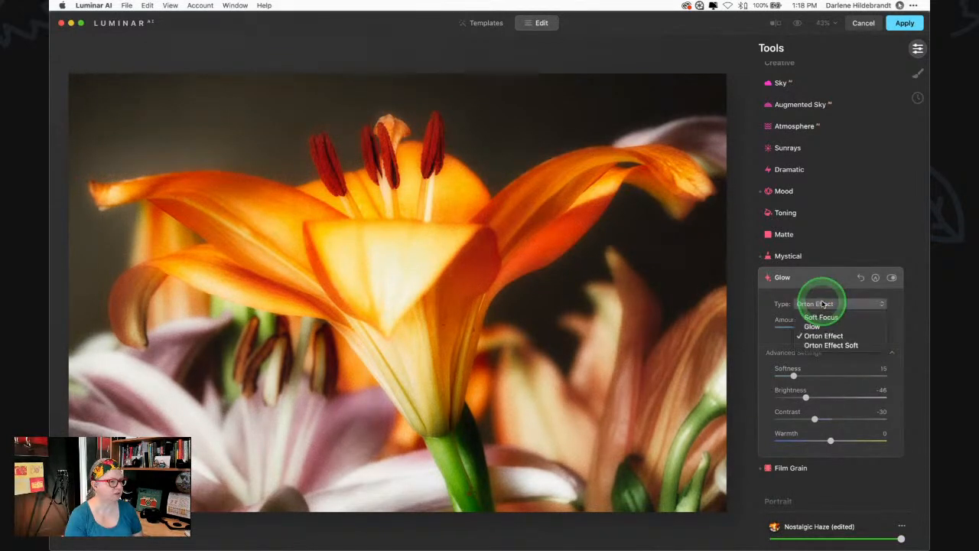
pyautogui.click(827, 345)
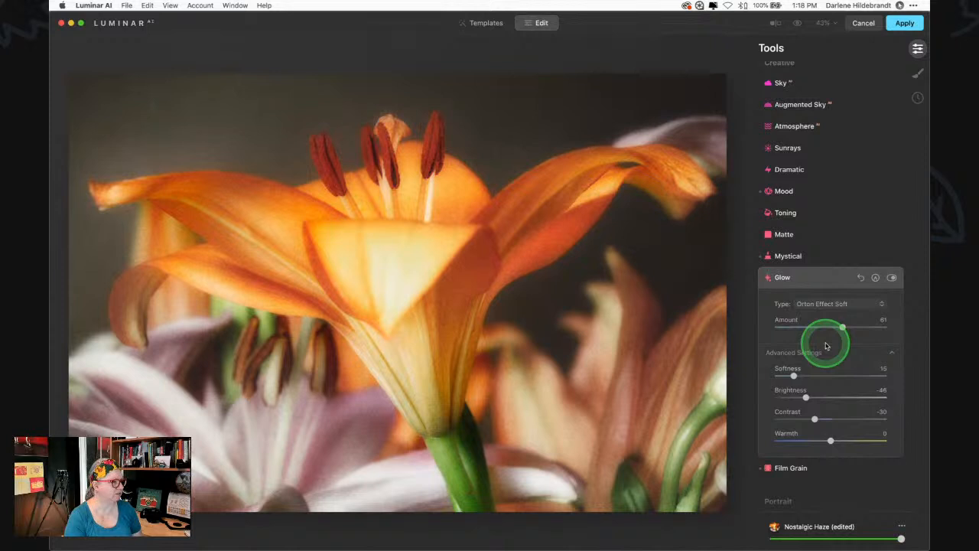
pyautogui.click(824, 305)
pyautogui.click(826, 304)
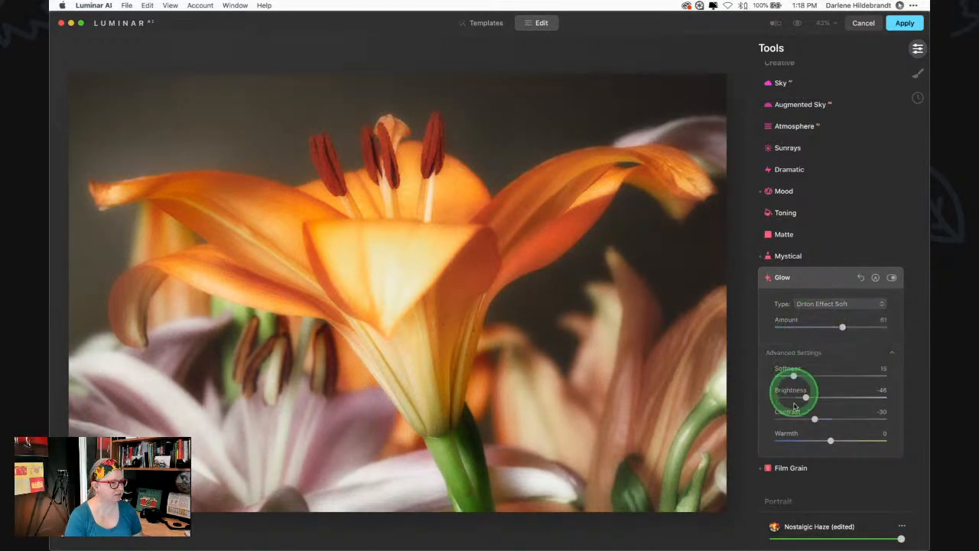
pyautogui.moveTo(814, 419); pyautogui.dragTo(840, 419)
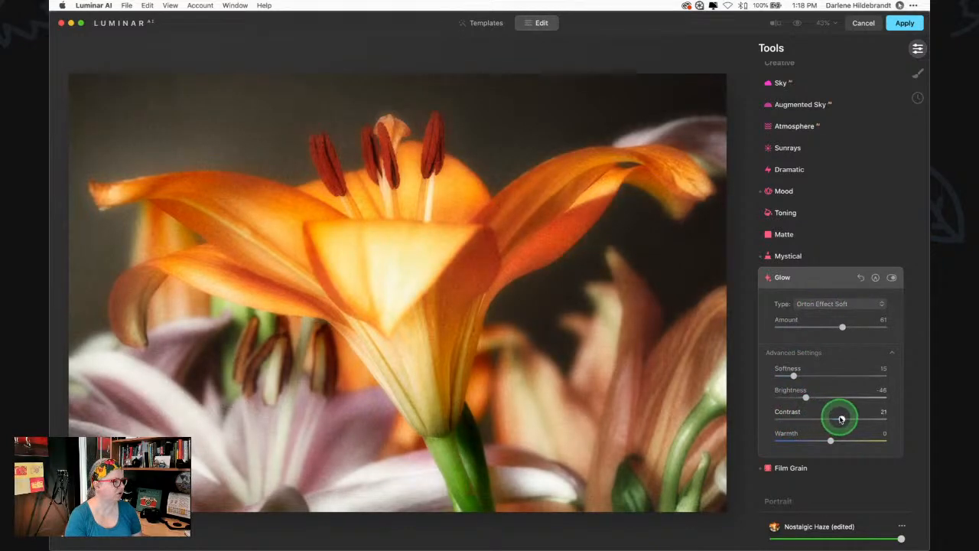
# Compare the photo with and without the Orton Effect Soft glow
pyautogui.click(891, 277)
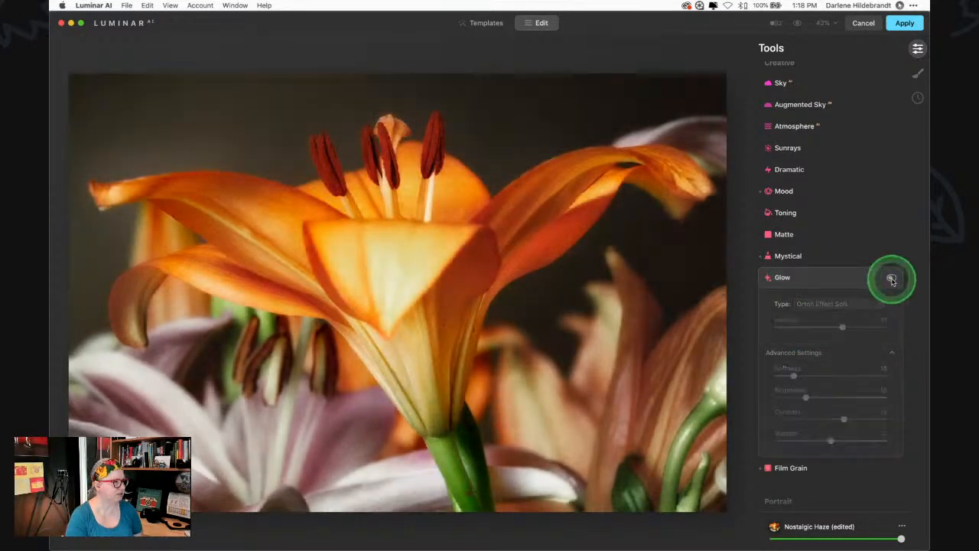
pyautogui.click(891, 279)
pyautogui.click(890, 279)
pyautogui.click(891, 279)
pyautogui.click(891, 279)
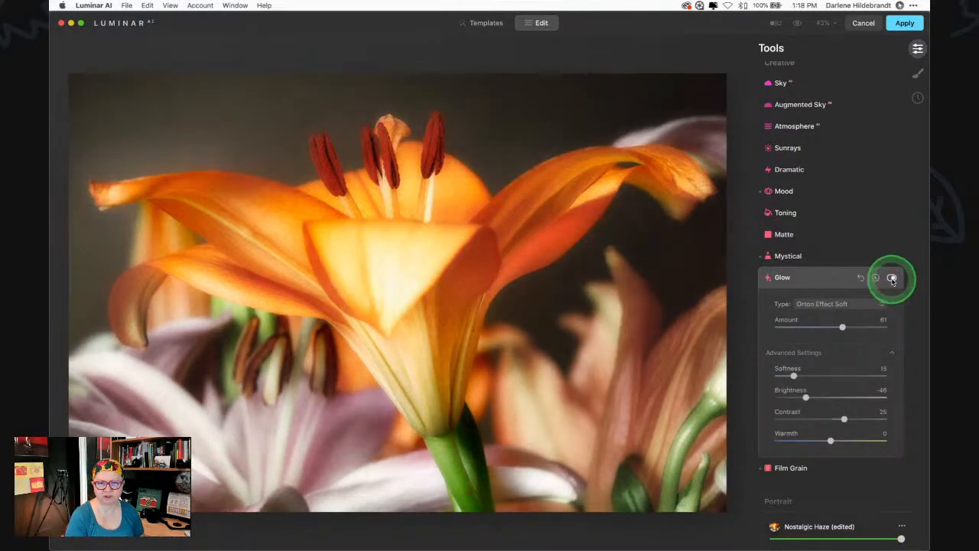
# Try the Soft Focus glow type with Contrast -30, Brightness 15 and Amount 28
pyautogui.click(803, 304)
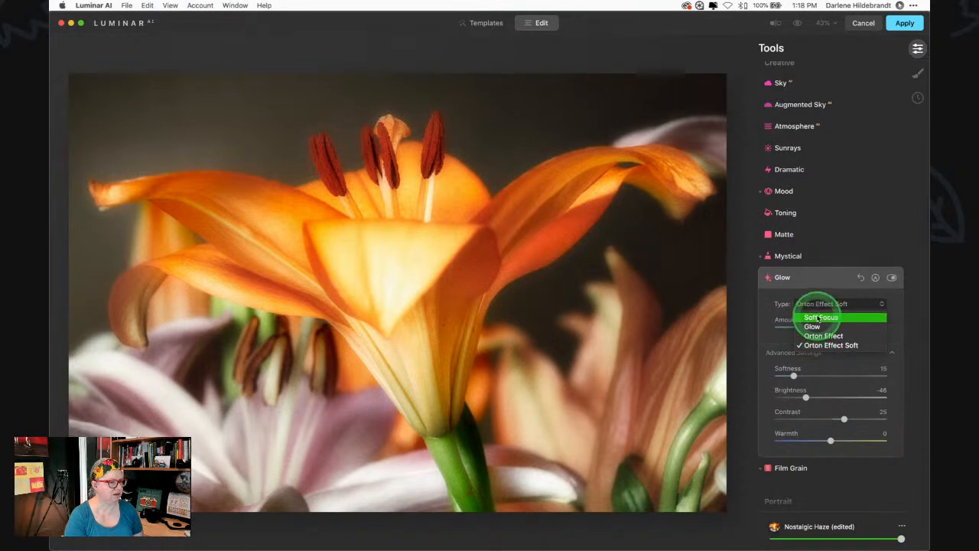
pyautogui.click(814, 317)
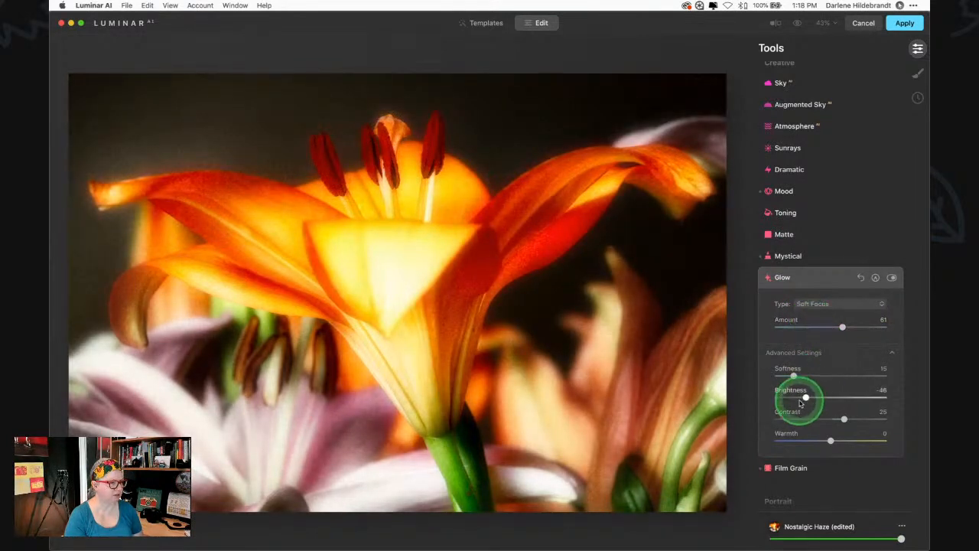
pyautogui.moveTo(843, 418); pyautogui.dragTo(837, 397)
pyautogui.moveTo(842, 327); pyautogui.dragTo(807, 328)
# Compare the photo with and without the Soft Focus glow
pyautogui.click(892, 277)
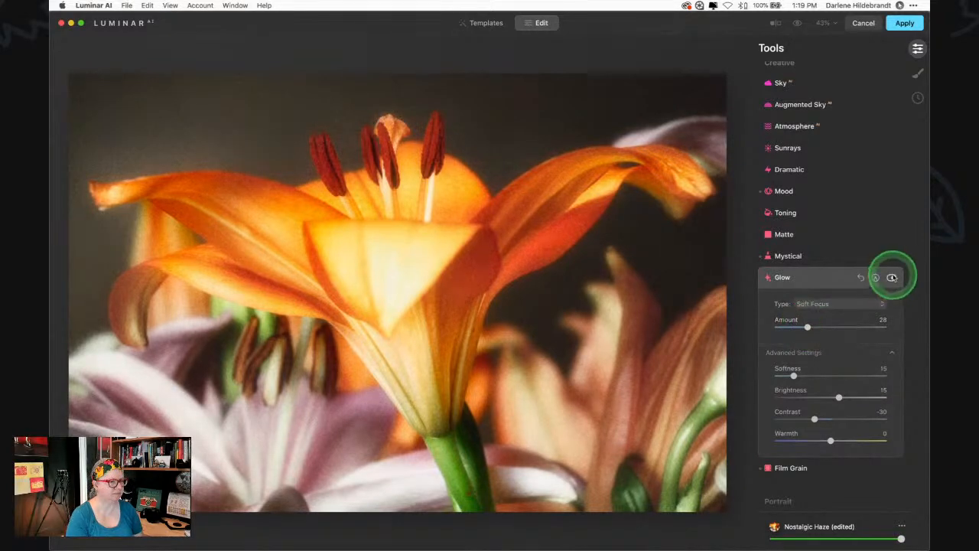
pyautogui.click(891, 278)
pyautogui.click(892, 277)
pyautogui.click(892, 278)
pyautogui.click(892, 277)
pyautogui.click(891, 278)
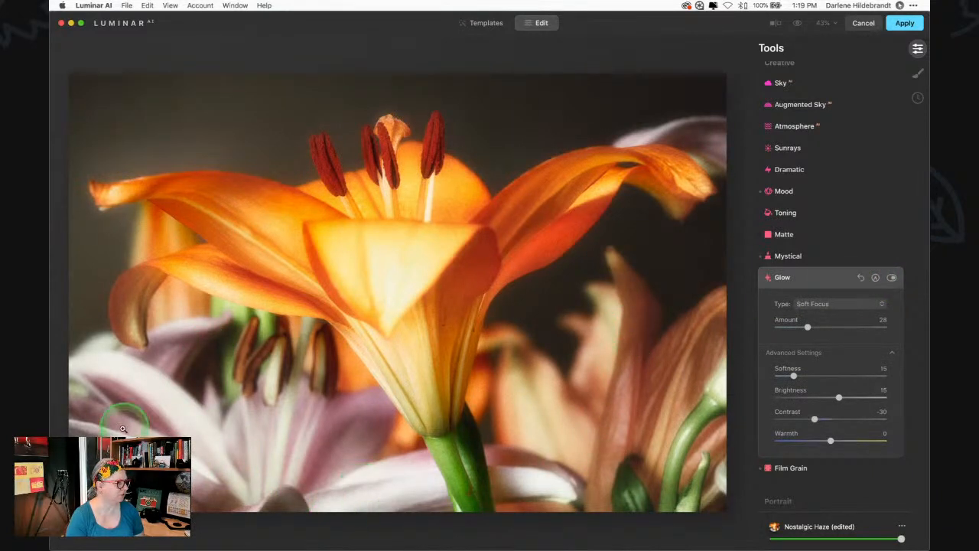
# Paste the copied Mood mask into the mask of the Glow effect
pyautogui.click(875, 278)
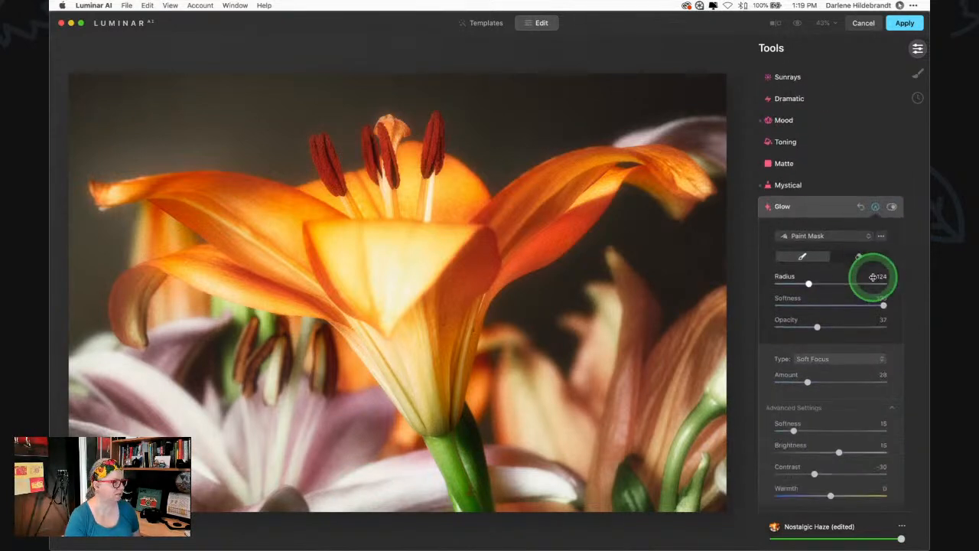
pyautogui.click(880, 237)
pyautogui.click(872, 291)
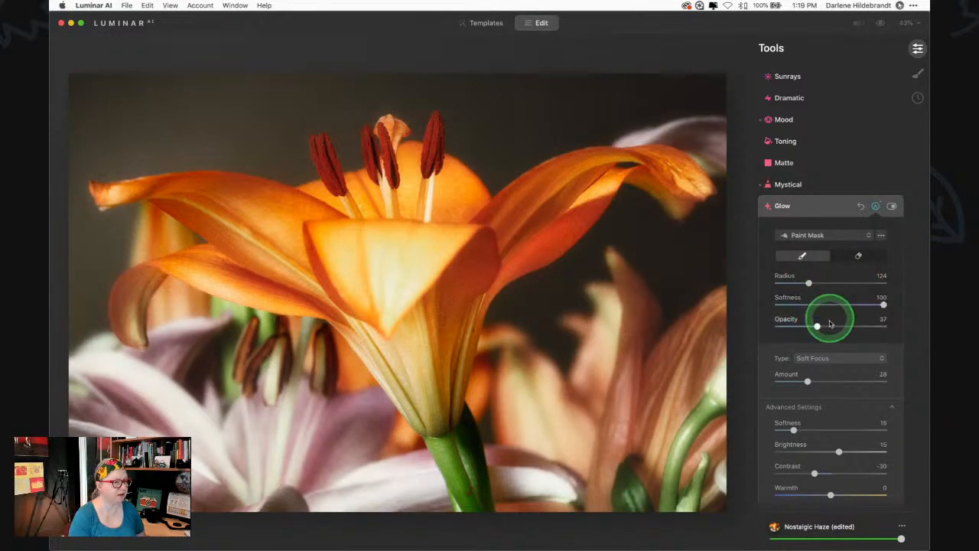
# Set the masked Glow to Orton Effect Soft with Amount 73, Brightness -56 and Contrast 27, and collapse its settings
pyautogui.moveTo(808, 381); pyautogui.dragTo(839, 364)
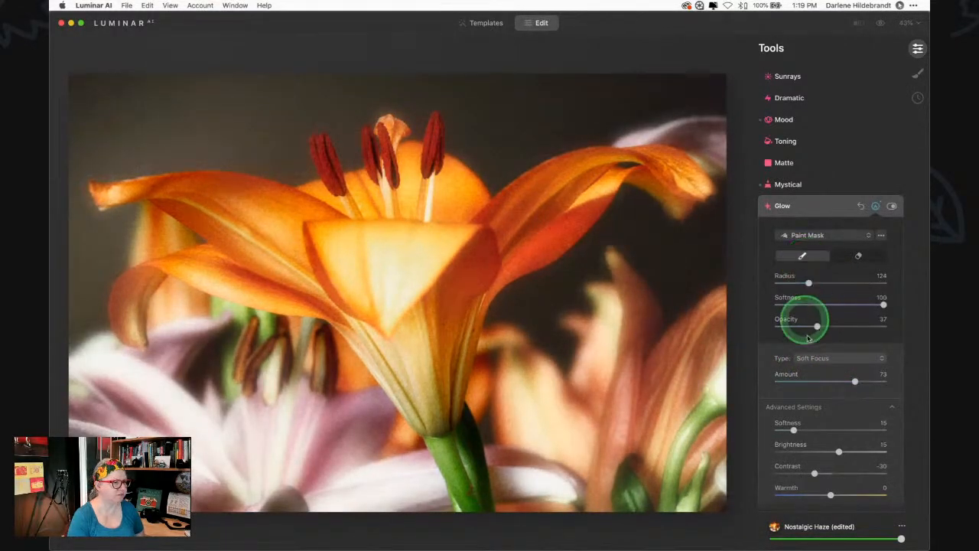
pyautogui.click(819, 359)
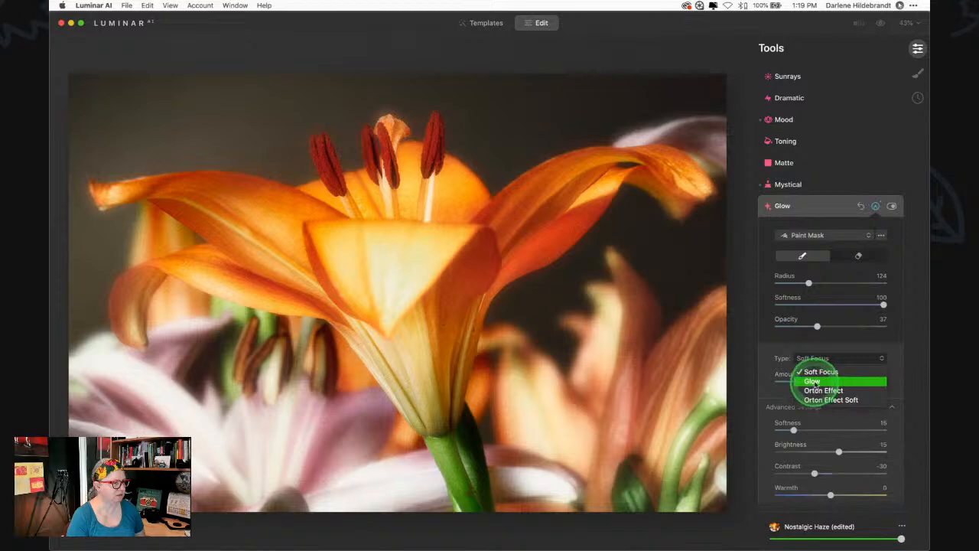
pyautogui.click(813, 381)
pyautogui.click(813, 357)
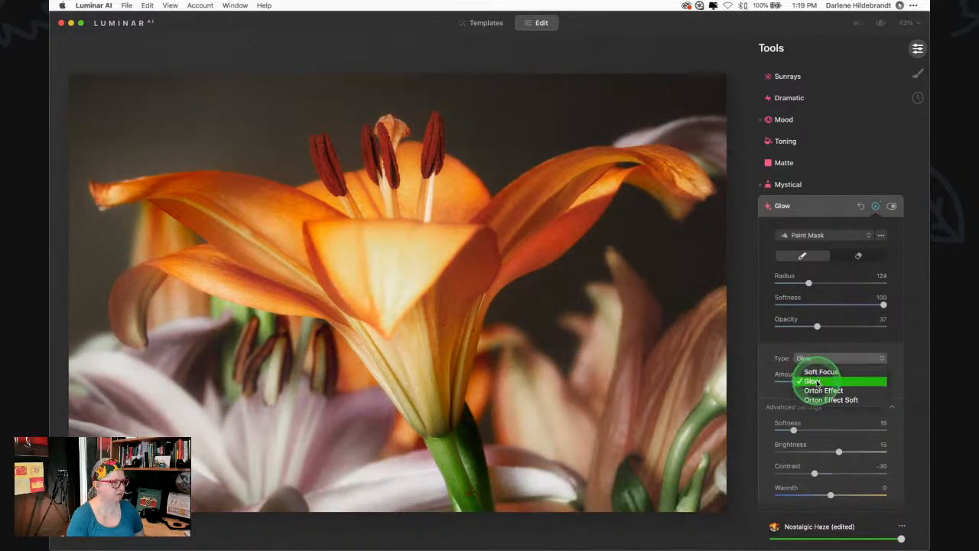
pyautogui.click(812, 400)
pyautogui.moveTo(839, 451); pyautogui.dragTo(794, 450)
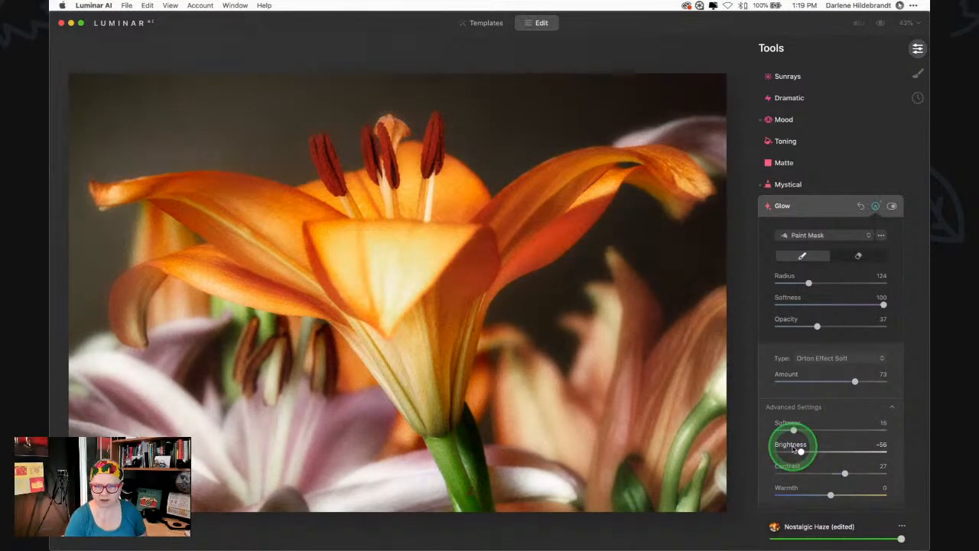
pyautogui.click(822, 203)
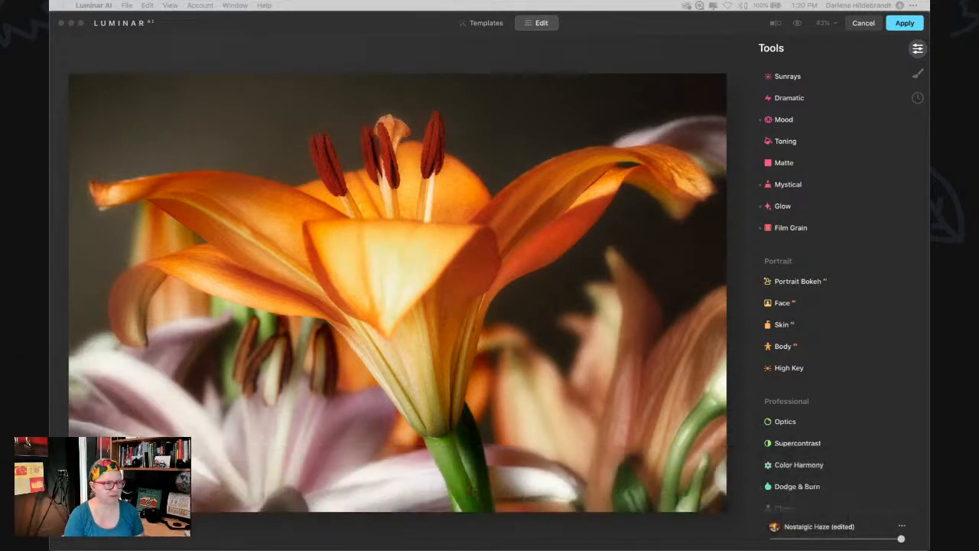
# Preview other LUTs such as Palm Springs in the Mood effect, keeping Nostalgic Haze selected
pyautogui.click(859, 230)
pyautogui.scroll(3, 859, 229)
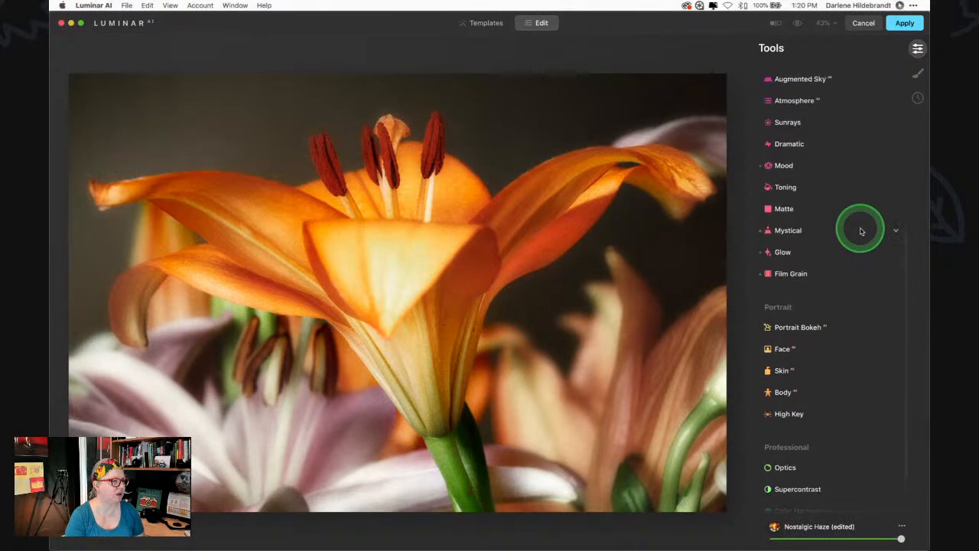
pyautogui.click(813, 169)
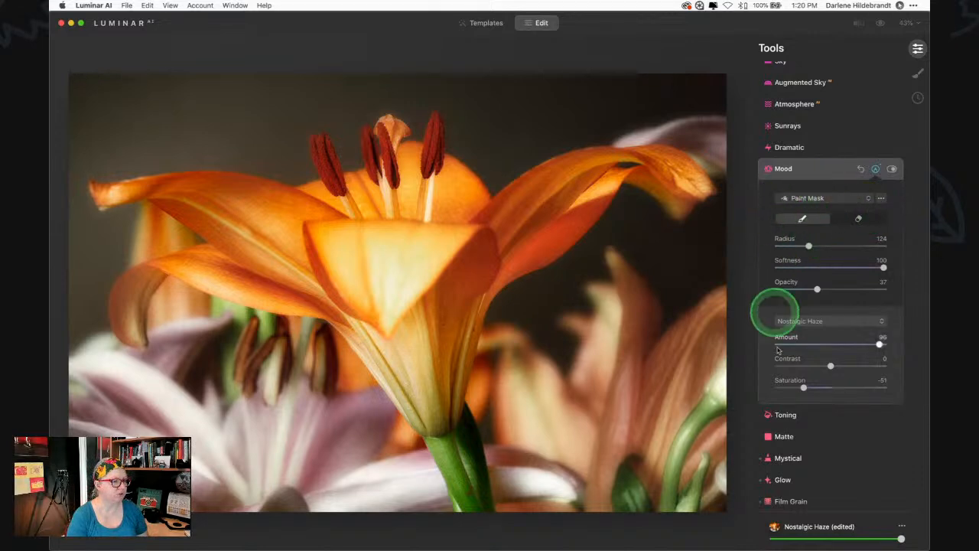
pyautogui.click(876, 168)
pyautogui.click(833, 197)
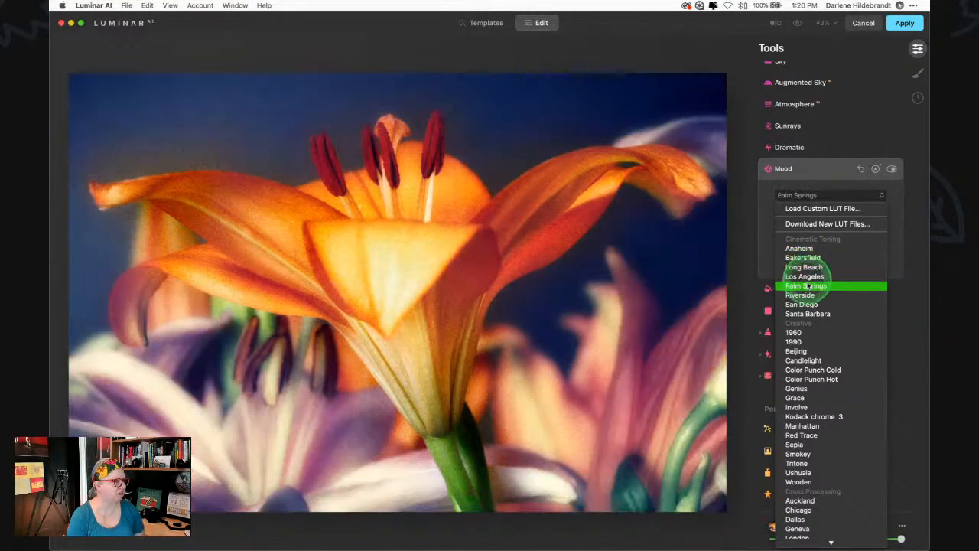
pyautogui.scroll(-5, 802, 329)
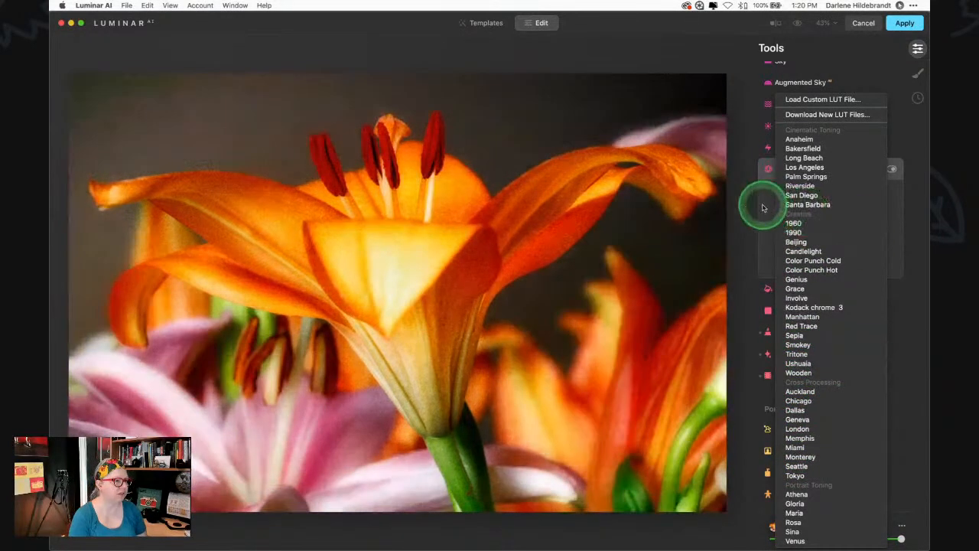
pyautogui.click(766, 202)
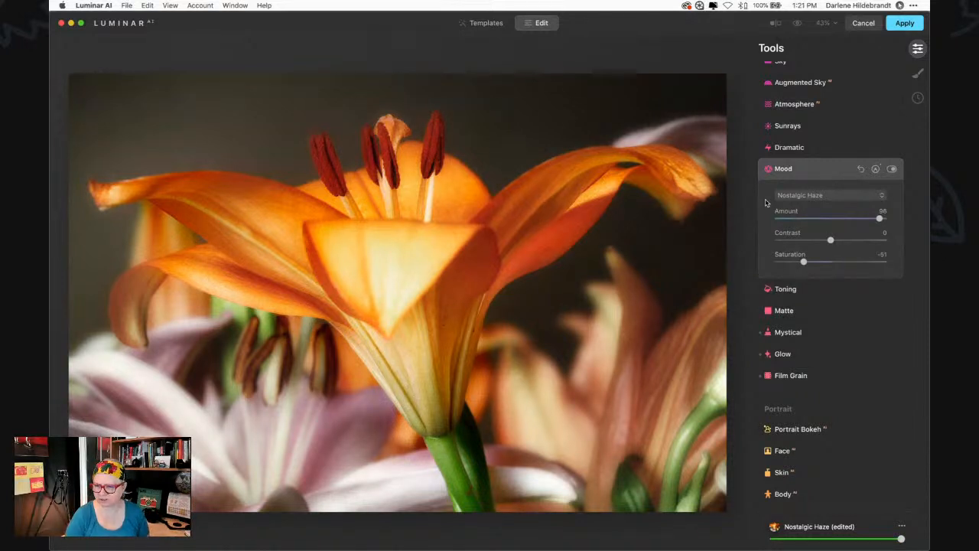
# Try the Anaheim LUT in the Mood effect and check the options of the Nostalgic Haze template
pyautogui.click(908, 240)
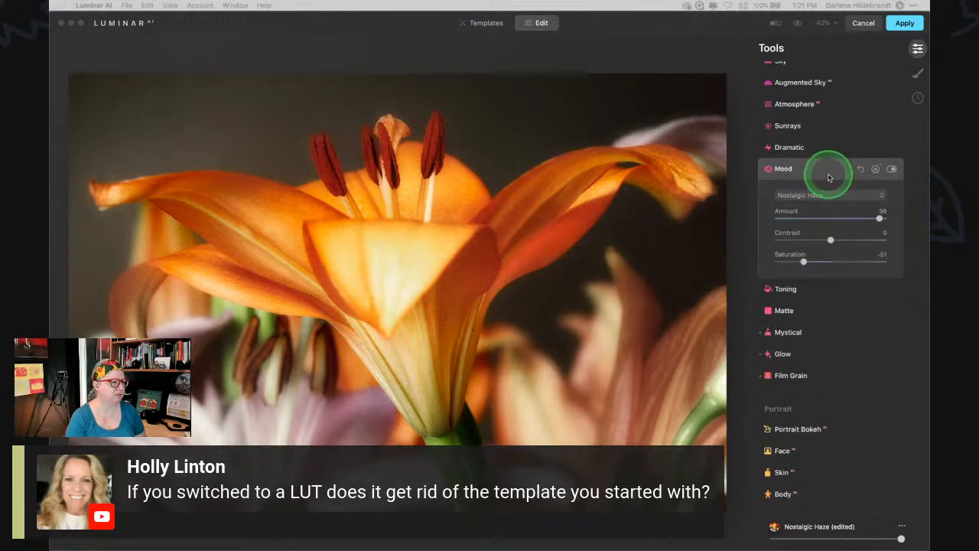
pyautogui.click(810, 195)
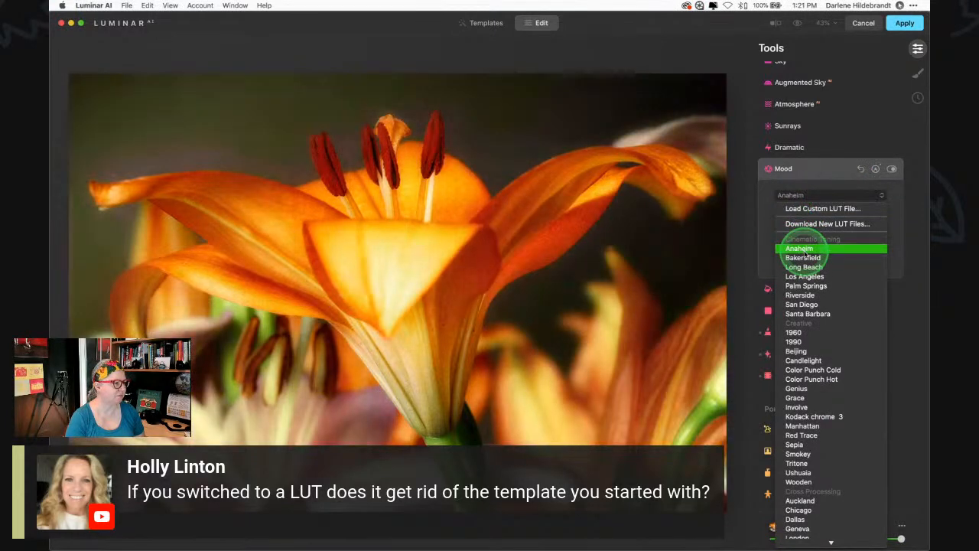
pyautogui.click(799, 249)
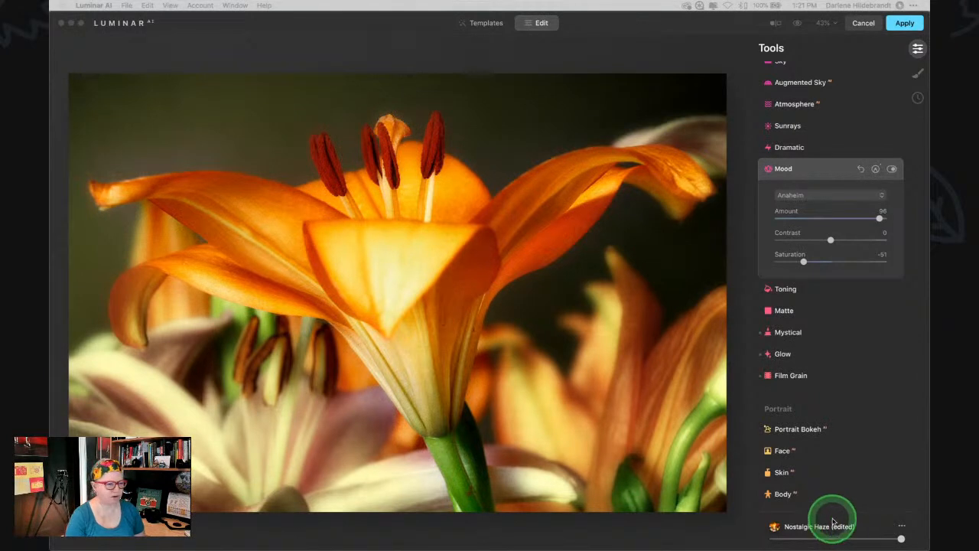
pyautogui.click(901, 527)
pyautogui.click(903, 526)
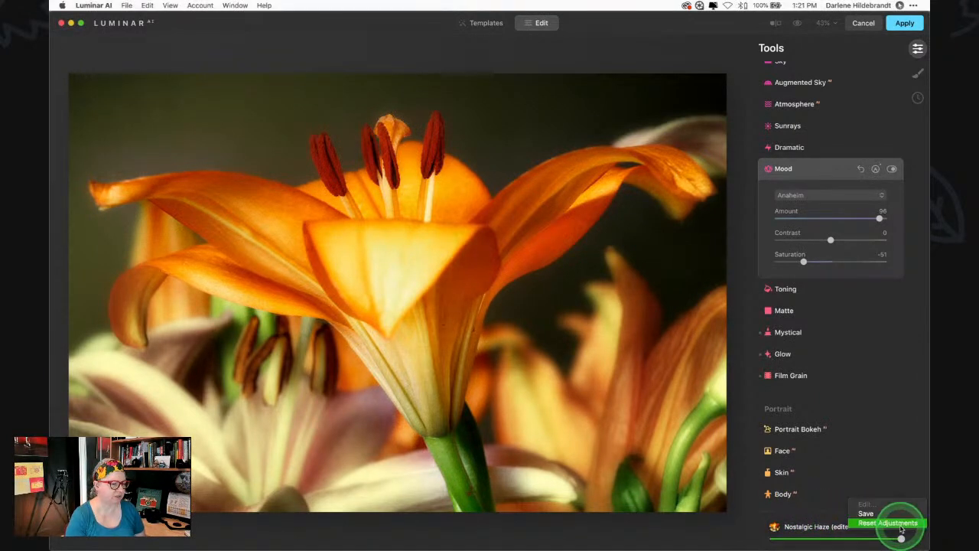
pyautogui.click(808, 516)
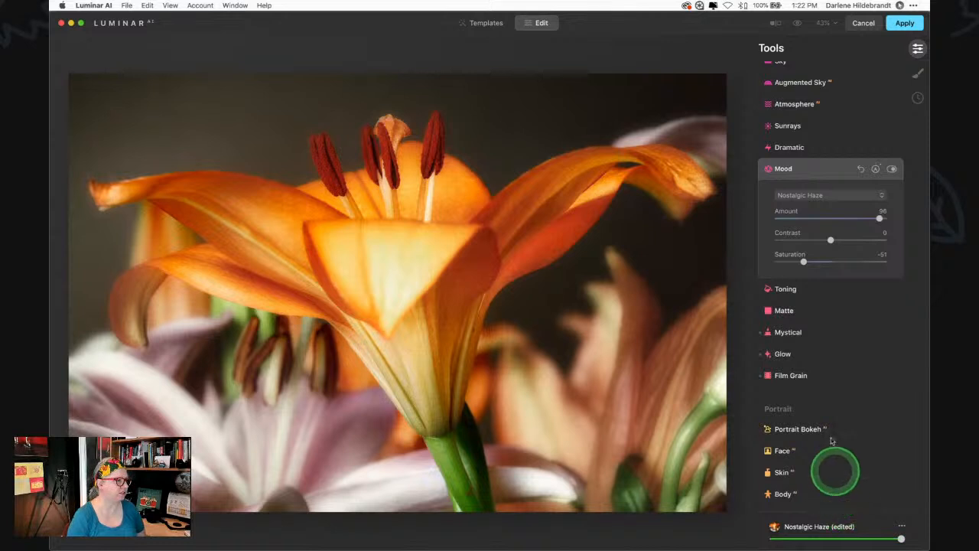
# Collapse Mood and add a post-crop vignette with Amount -81, Size 12, Roundness 24 and a hard Feather of -100
pyautogui.click(826, 171)
pyautogui.scroll(8, 824, 176)
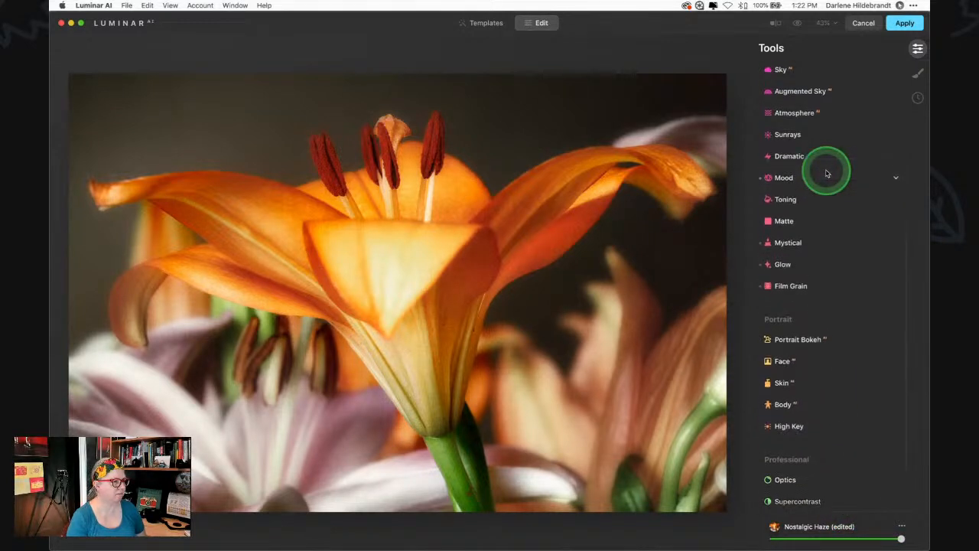
pyautogui.click(796, 307)
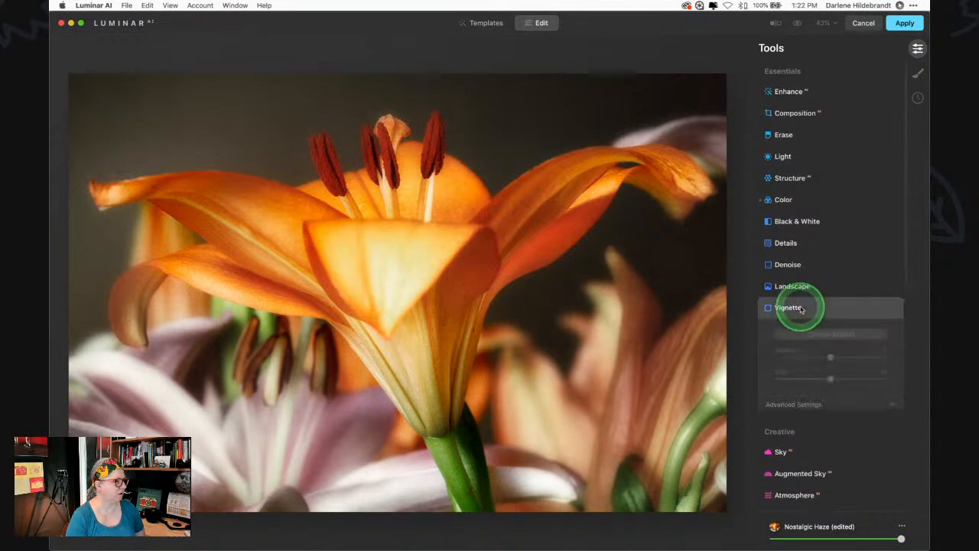
pyautogui.click(813, 402)
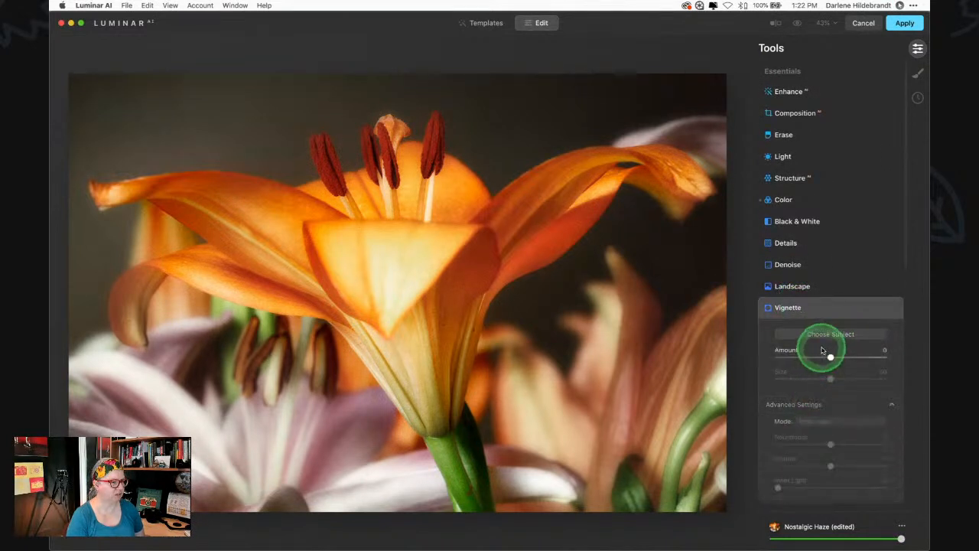
pyautogui.moveTo(830, 357); pyautogui.dragTo(788, 358)
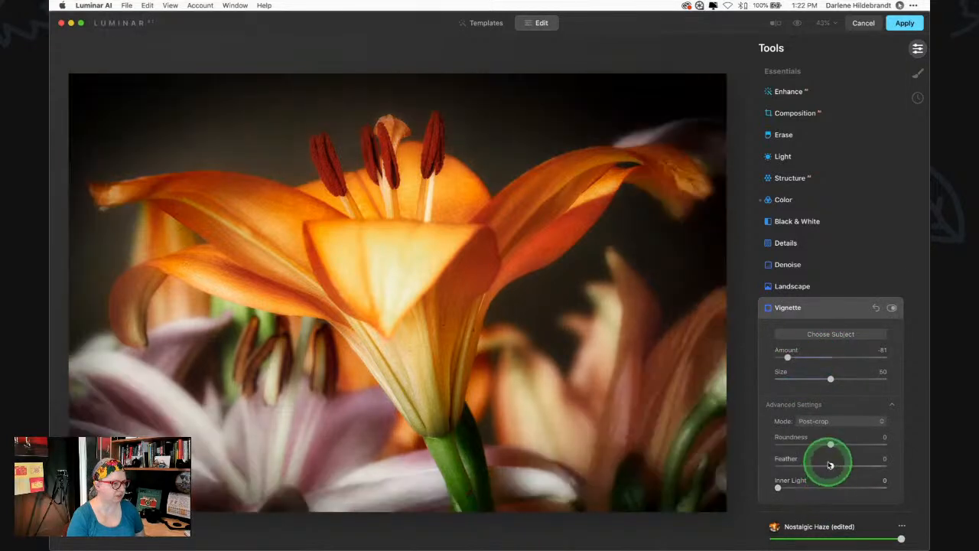
pyautogui.moveTo(829, 464); pyautogui.dragTo(764, 467)
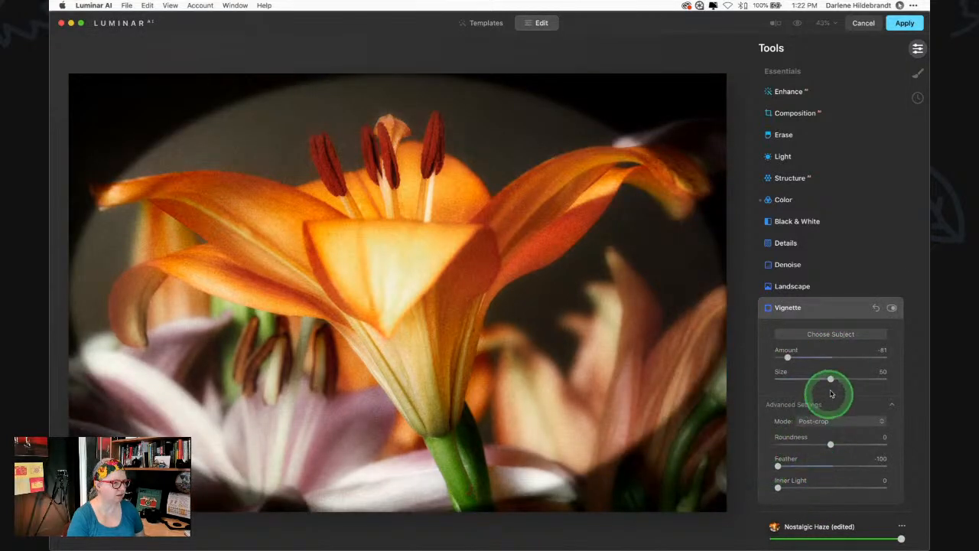
pyautogui.moveTo(829, 443)
pyautogui.mouseDown()
pyautogui.moveTo(852, 443)
pyautogui.moveTo(843, 444)
pyautogui.mouseUp()
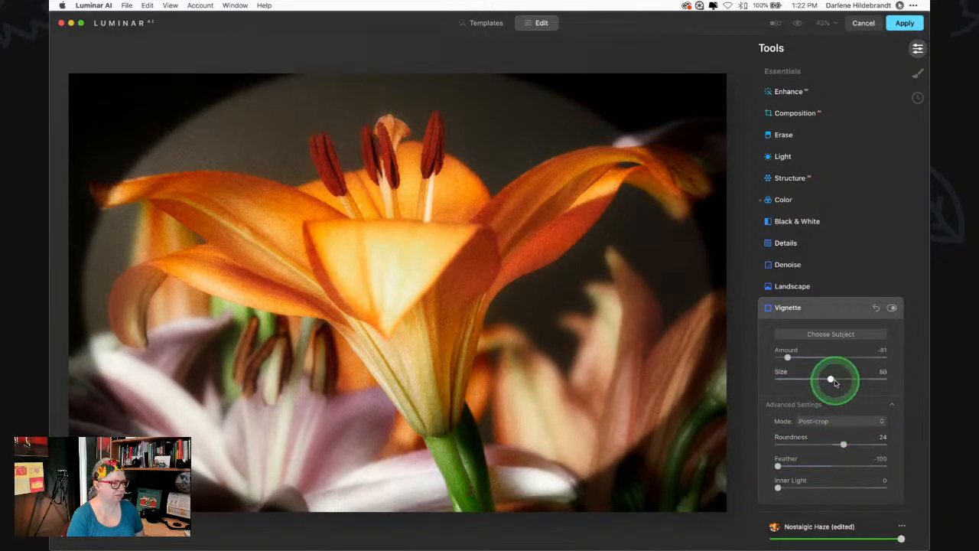
pyautogui.moveTo(830, 379); pyautogui.dragTo(791, 378)
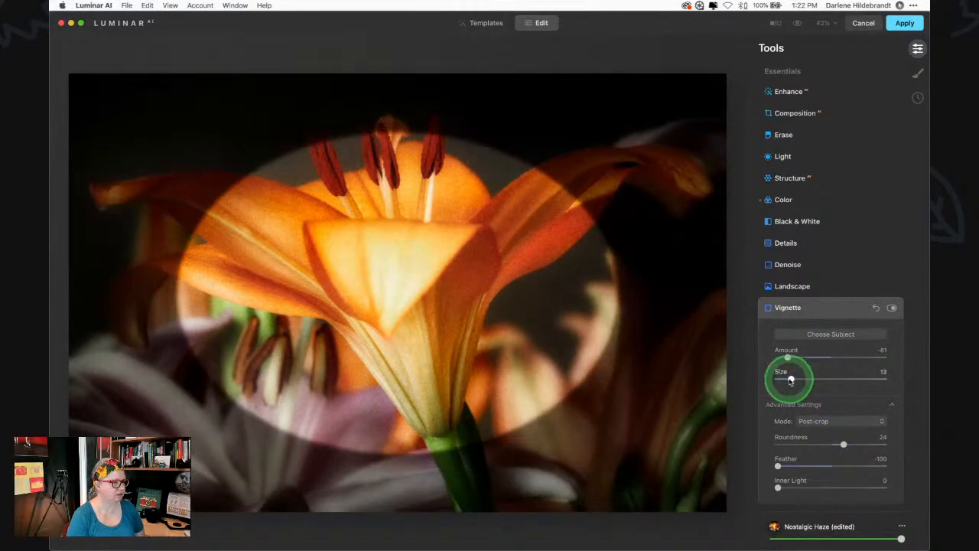
# Centre the vignette on the main orange lily and soften its Feather to 27
pyautogui.click(820, 339)
pyautogui.moveTo(392, 249); pyautogui.dragTo(397, 242)
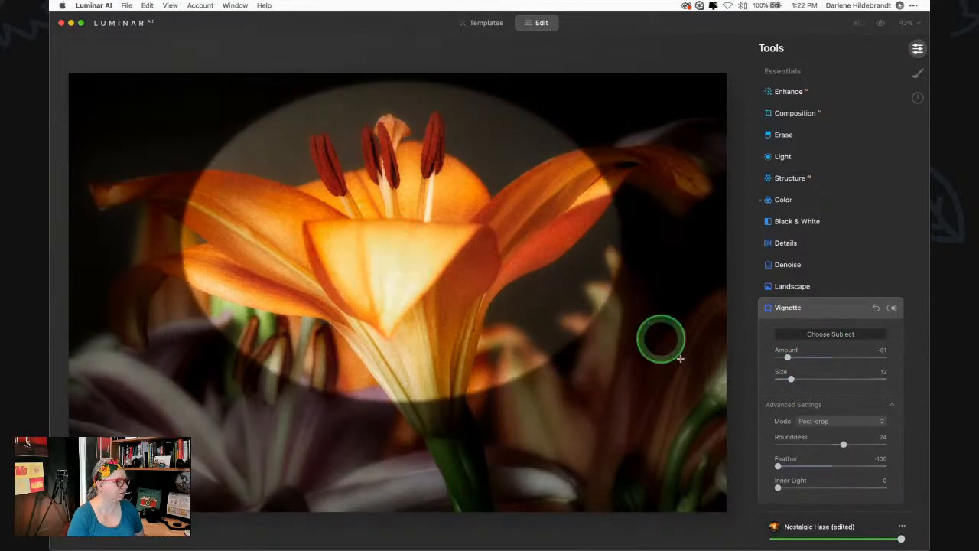
pyautogui.moveTo(778, 464); pyautogui.dragTo(845, 465)
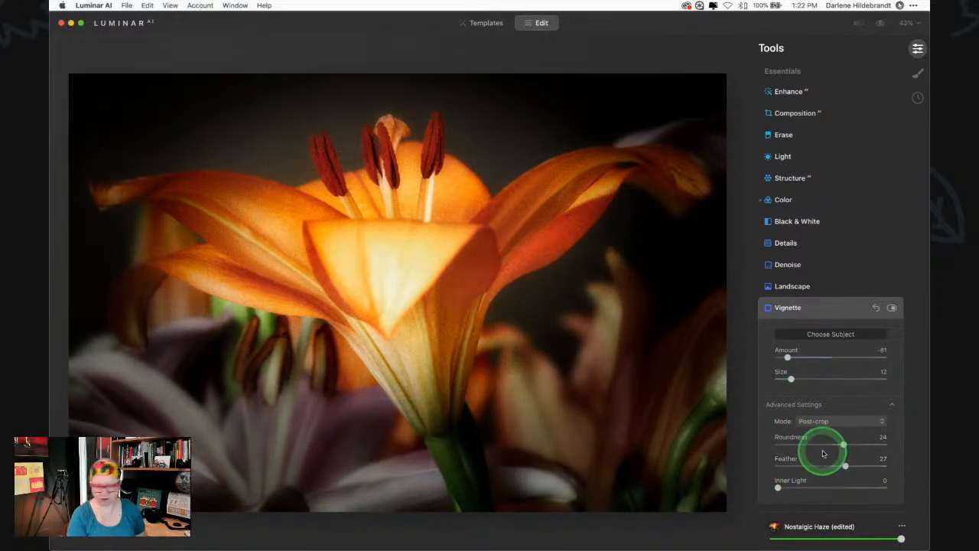
# Lighten the vignette to an Amount of about -45 and collapse its settings
pyautogui.moveTo(788, 357)
pyautogui.mouseDown()
pyautogui.moveTo(817, 359)
pyautogui.moveTo(807, 358)
pyautogui.mouseUp()
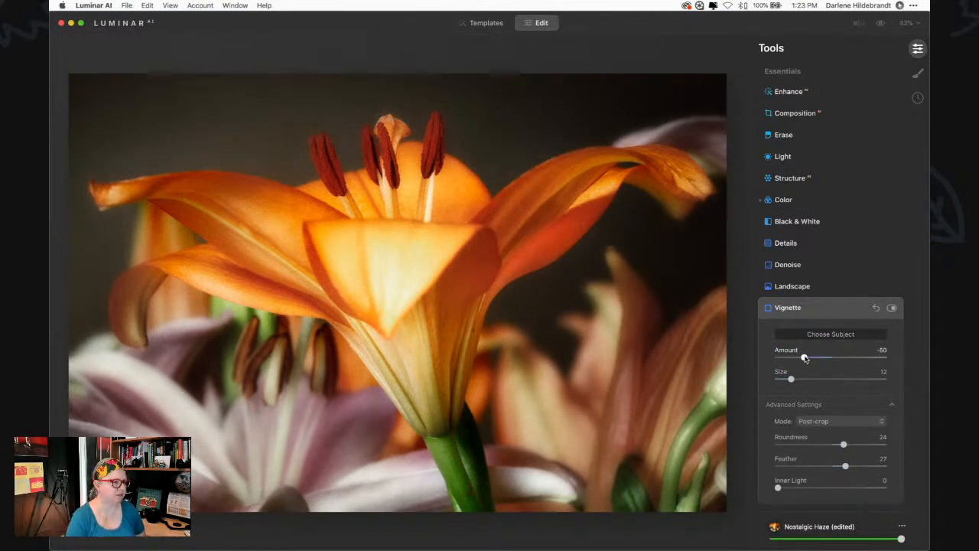
pyautogui.moveTo(804, 358)
pyautogui.mouseDown()
pyautogui.moveTo(878, 356)
pyautogui.moveTo(808, 358)
pyautogui.mouseUp()
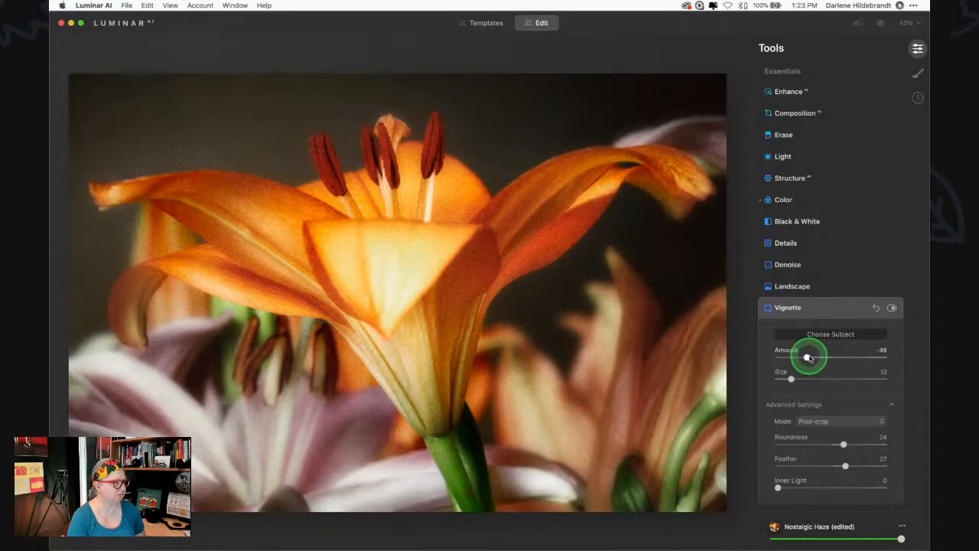
pyautogui.click(832, 310)
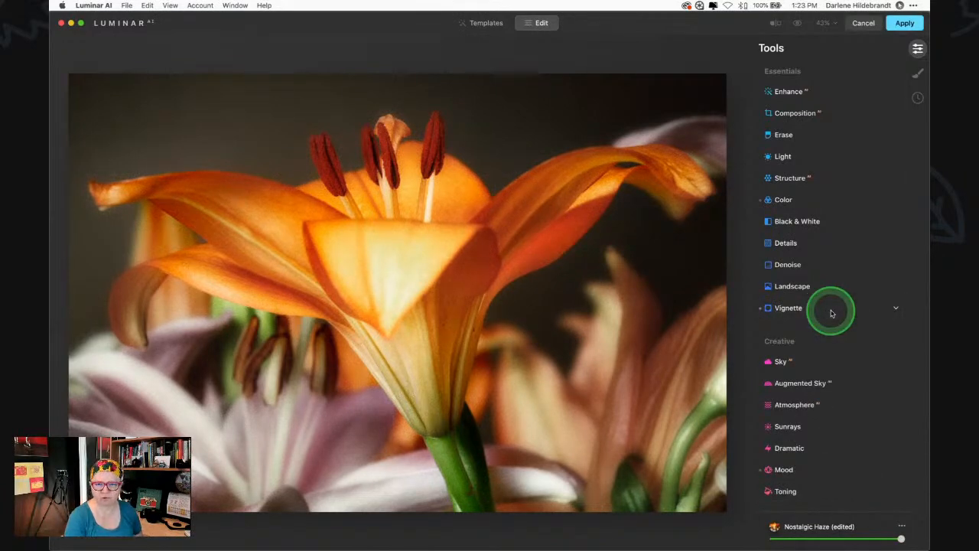
# Compare the edited lily photo with the unedited version
pyautogui.press('\\')
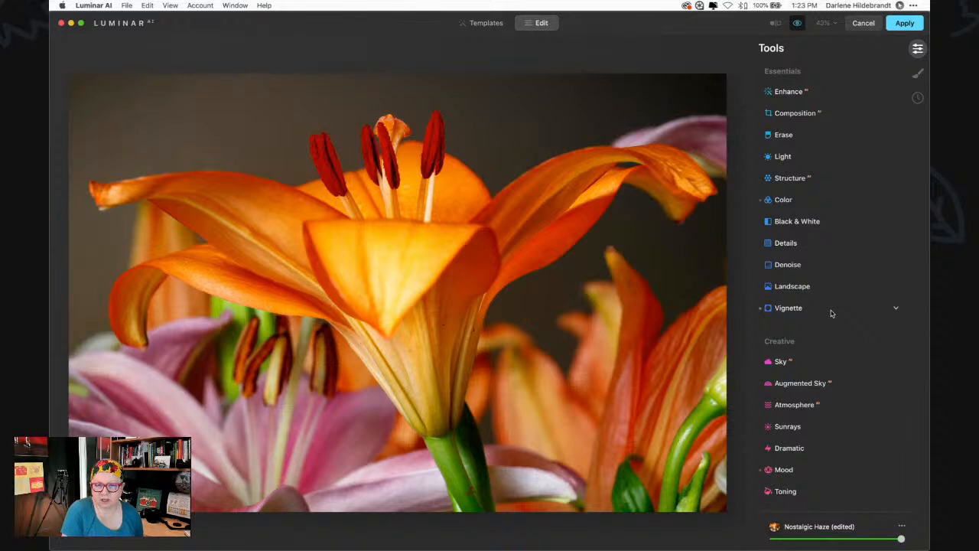
pyautogui.press('\\')
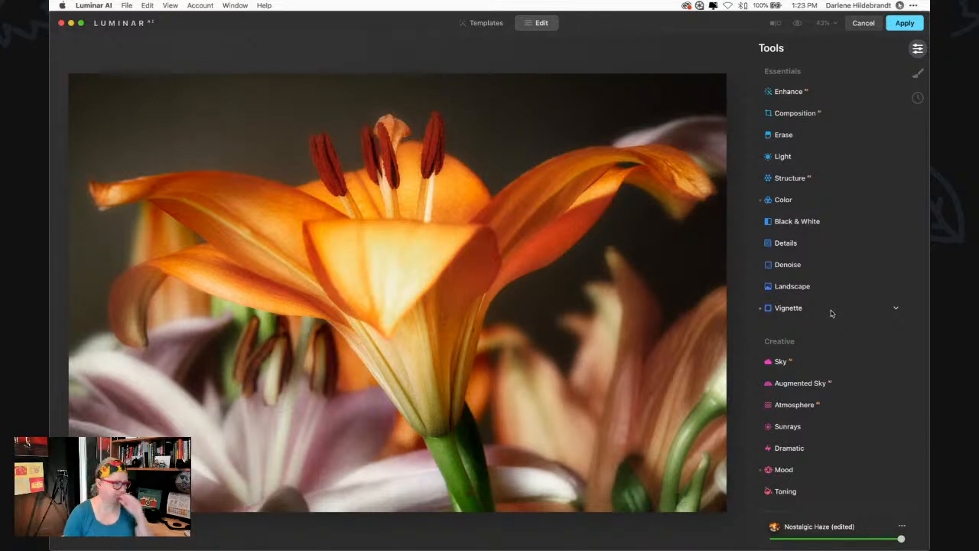
pyautogui.moveTo(831, 312); pyautogui.dragTo(804, 308)
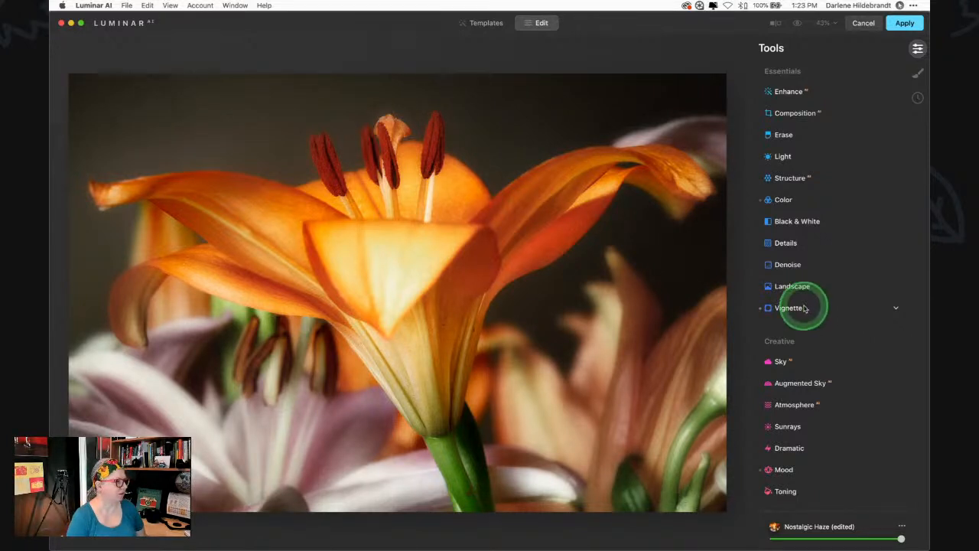
# Examine the Toning controls and the Light tool's white balance settings for ways to tint the photo
pyautogui.scroll(-2, 804, 305)
pyautogui.scroll(2, 803, 306)
pyautogui.scroll(-1, 804, 308)
pyautogui.scroll(-3, 804, 308)
pyautogui.click(793, 319)
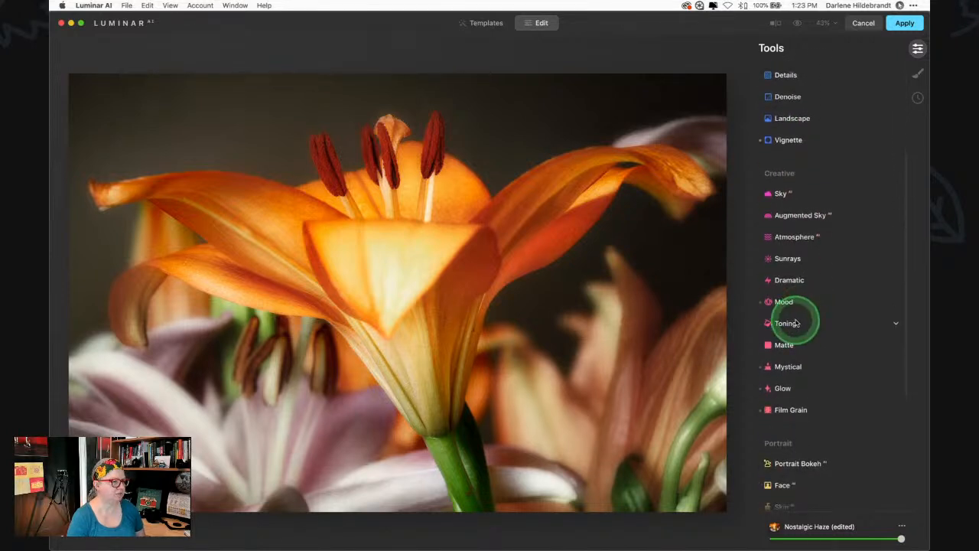
pyautogui.scroll(-3, 795, 322)
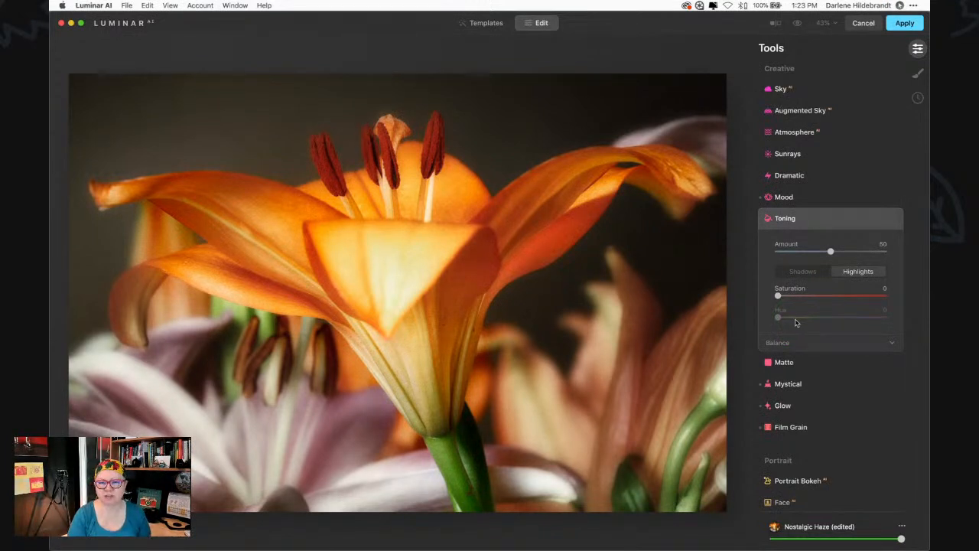
pyautogui.scroll(6, 796, 322)
pyautogui.click(784, 206)
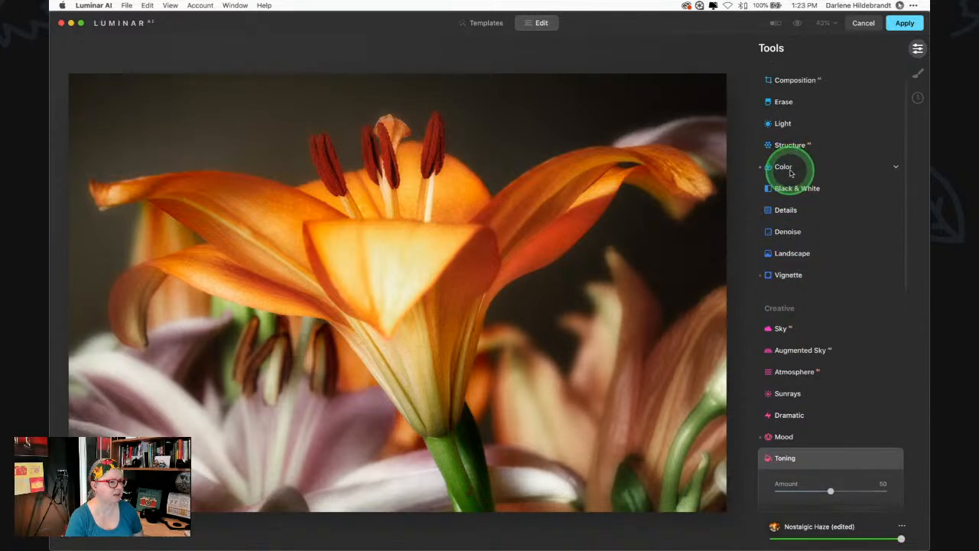
pyautogui.scroll(-2, 789, 168)
pyautogui.scroll(3, 788, 168)
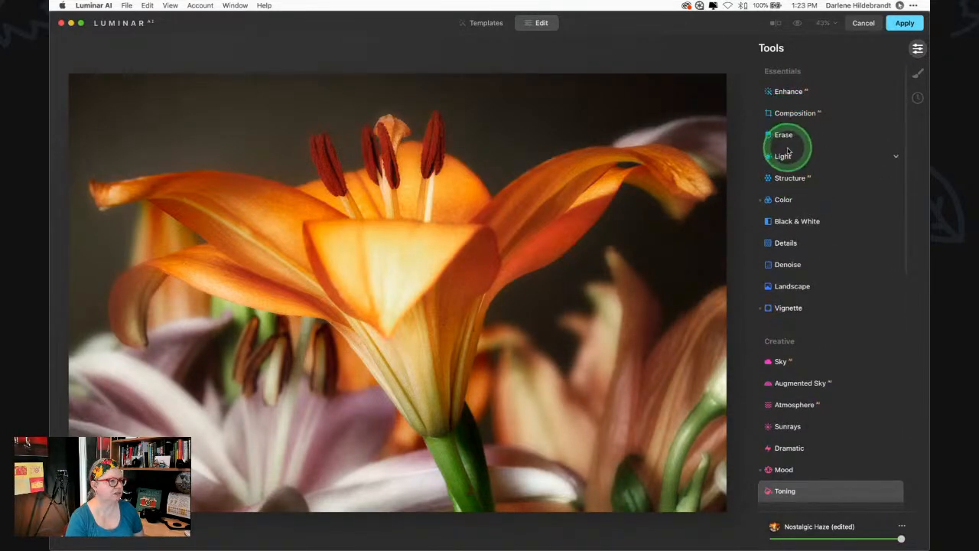
pyautogui.click(788, 151)
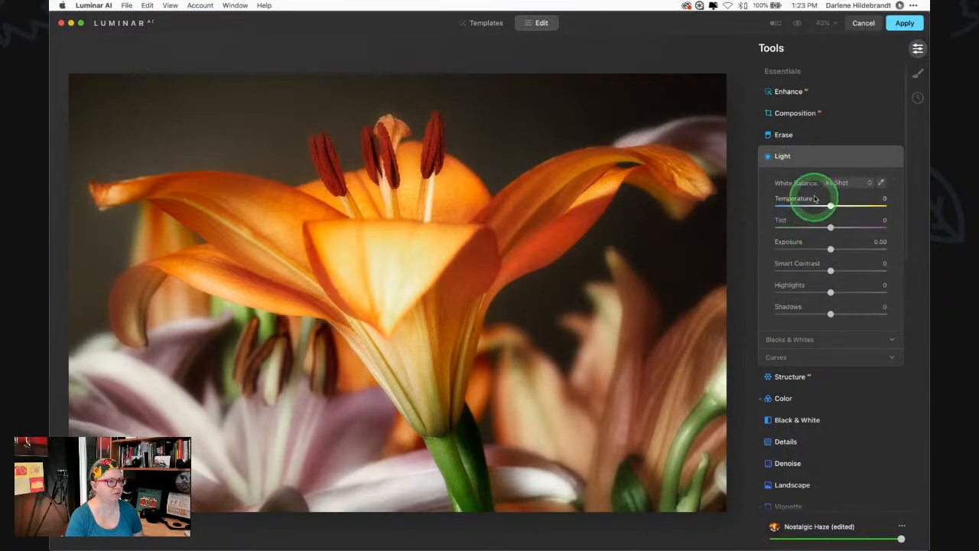
pyautogui.click(816, 158)
pyautogui.scroll(-3, 815, 158)
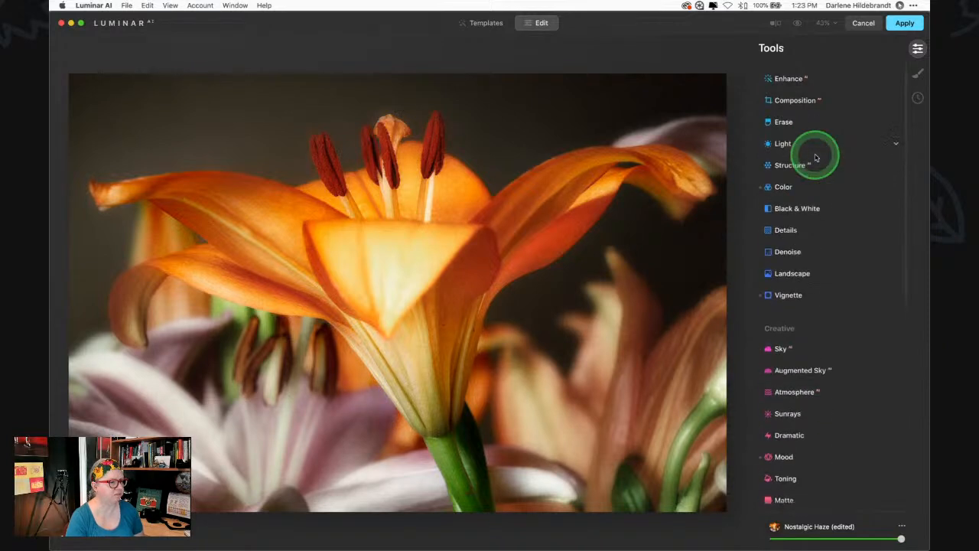
pyautogui.scroll(-6, 797, 224)
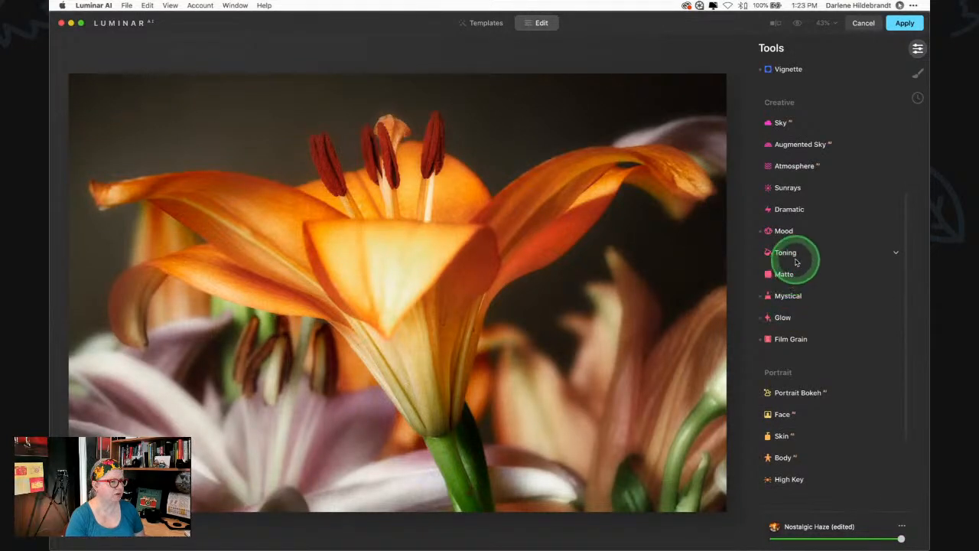
# Tone the photo's shadows blue with Saturation 67 and Hue 229, and expand the Toning balance settings
pyautogui.click(800, 254)
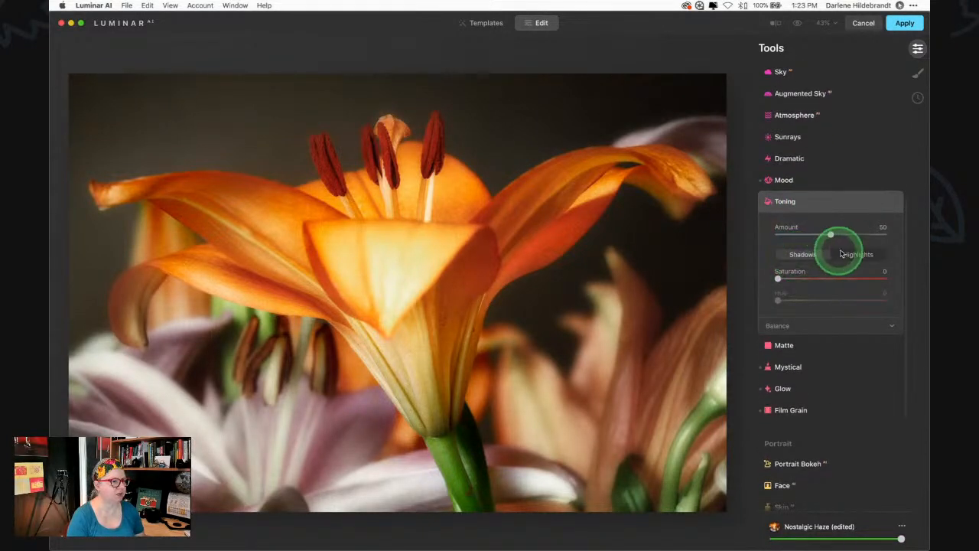
pyautogui.click(804, 258)
pyautogui.moveTo(778, 279); pyautogui.dragTo(835, 303)
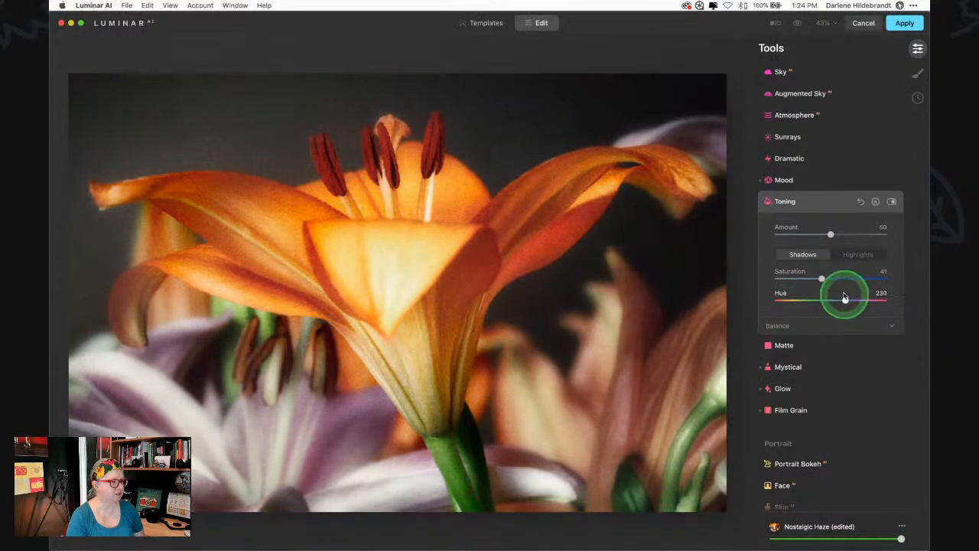
pyautogui.moveTo(845, 300); pyautogui.dragTo(844, 300)
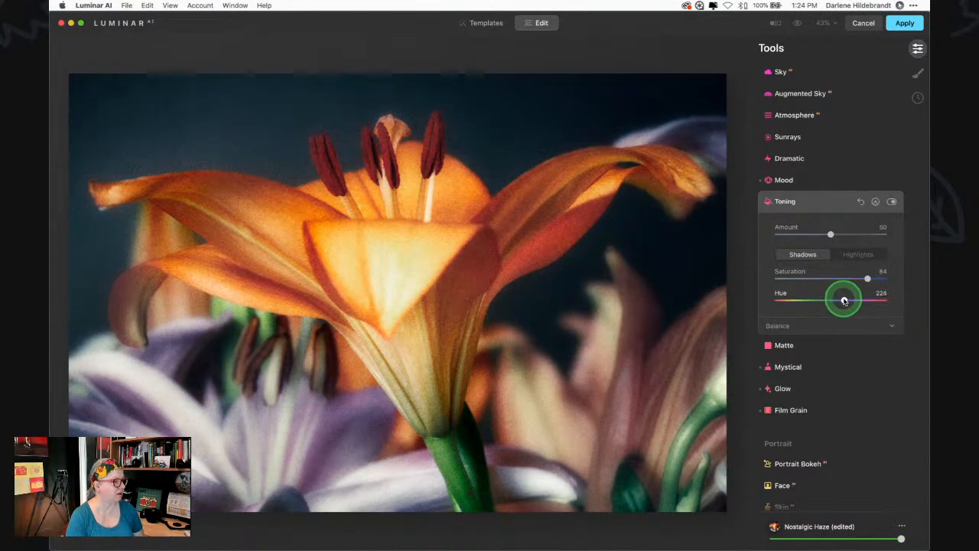
pyautogui.click(802, 329)
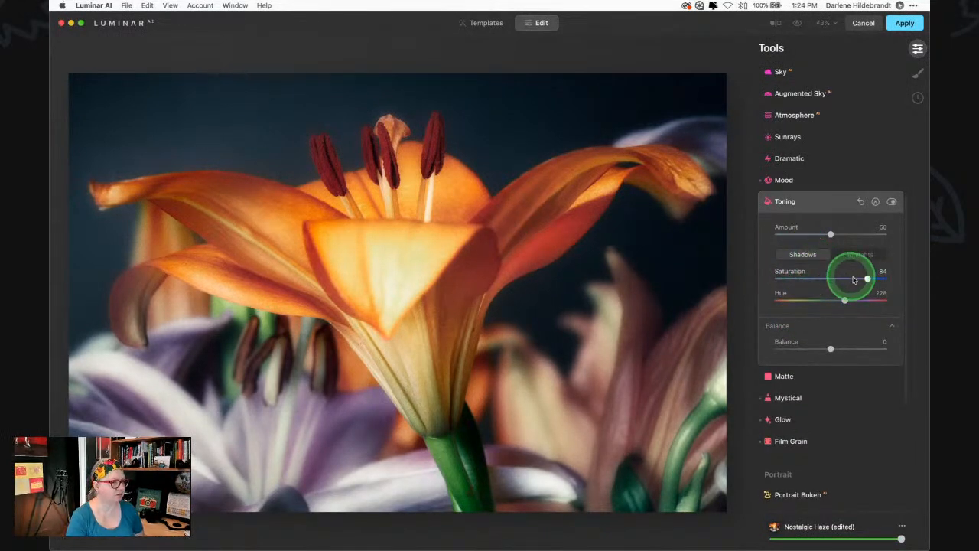
pyautogui.moveTo(866, 278); pyautogui.dragTo(813, 277)
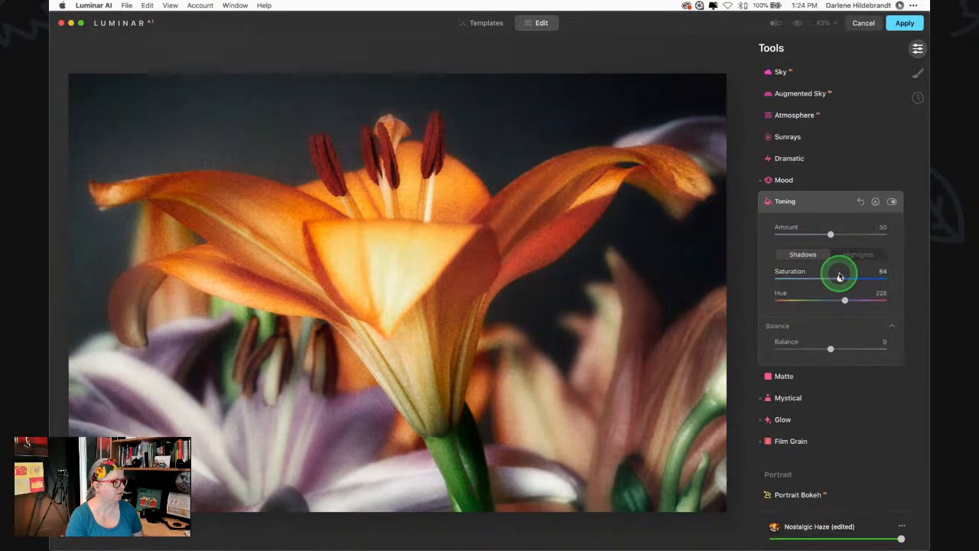
pyautogui.moveTo(838, 300); pyautogui.dragTo(864, 300)
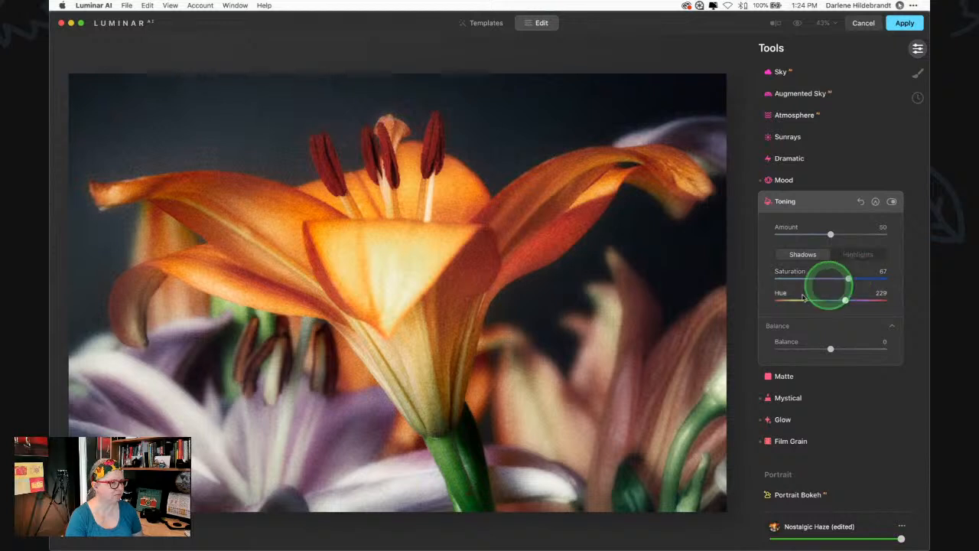
# Tone the highlights orange with Saturation 72 and Hue 24, and shift the toning Balance to -30
pyautogui.moveTo(830, 347)
pyautogui.mouseDown()
pyautogui.moveTo(791, 344)
pyautogui.moveTo(852, 345)
pyautogui.moveTo(828, 346)
pyautogui.mouseUp()
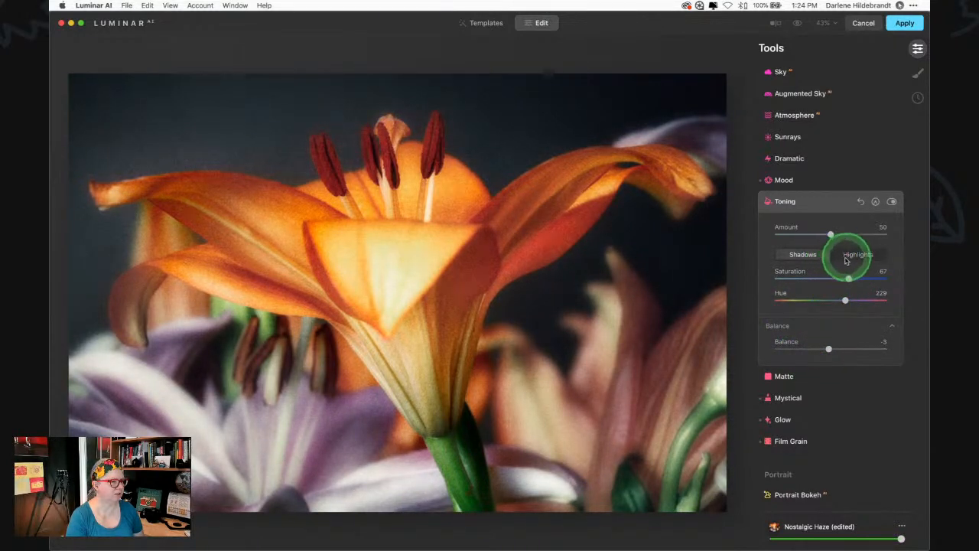
pyautogui.click(847, 255)
pyautogui.moveTo(793, 277); pyautogui.dragTo(855, 278)
pyautogui.moveTo(774, 292); pyautogui.dragTo(788, 304)
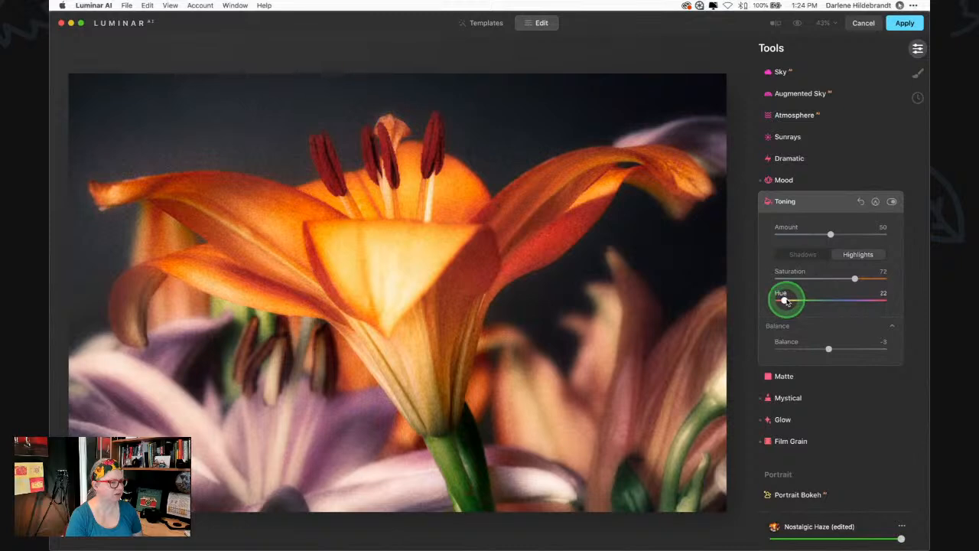
pyautogui.moveTo(785, 301); pyautogui.dragTo(788, 302)
pyautogui.moveTo(829, 348)
pyautogui.mouseDown()
pyautogui.moveTo(887, 348)
pyautogui.moveTo(777, 349)
pyautogui.moveTo(809, 349)
pyautogui.mouseUp()
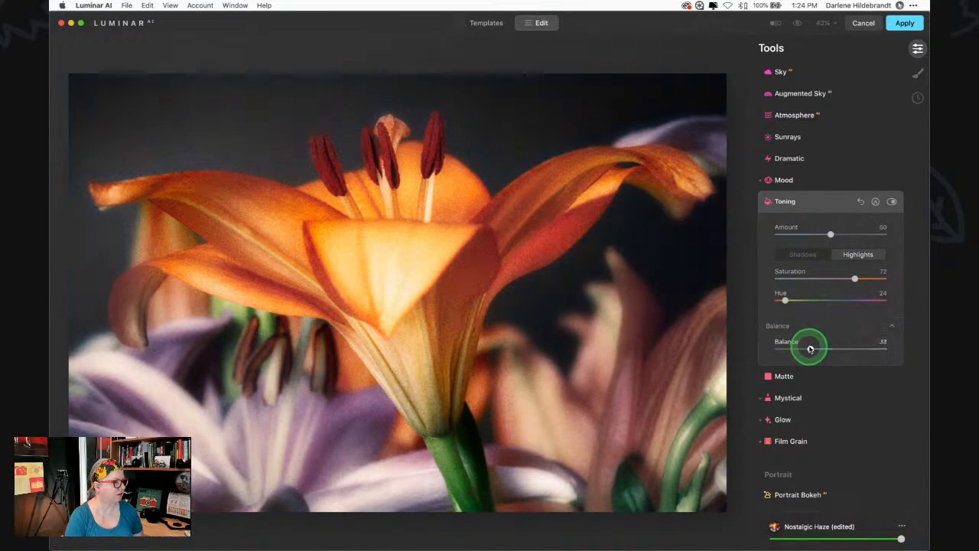
# Compare the photo with and without the Toning effect
pyautogui.click(891, 201)
pyautogui.click(891, 202)
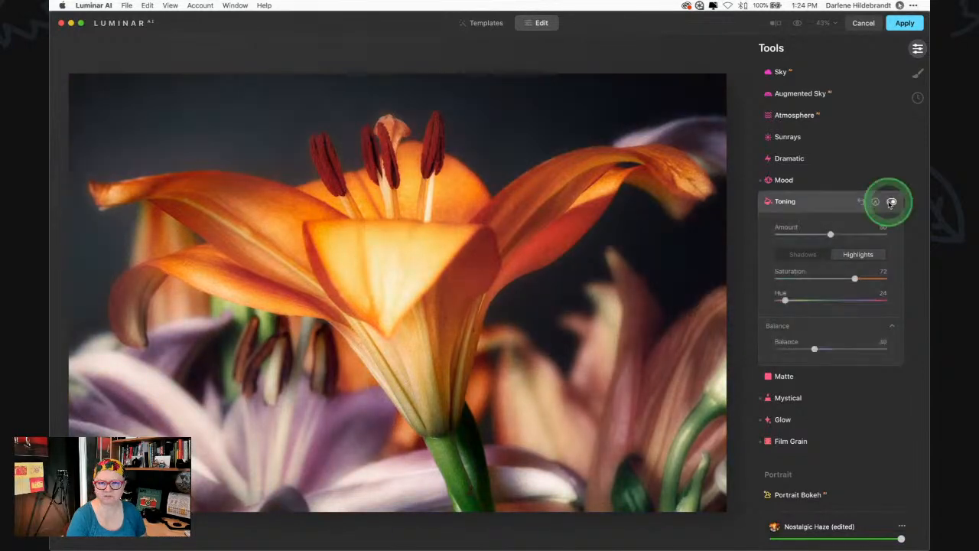
pyautogui.click(891, 202)
pyautogui.click(891, 201)
pyautogui.click(891, 202)
pyautogui.click(891, 201)
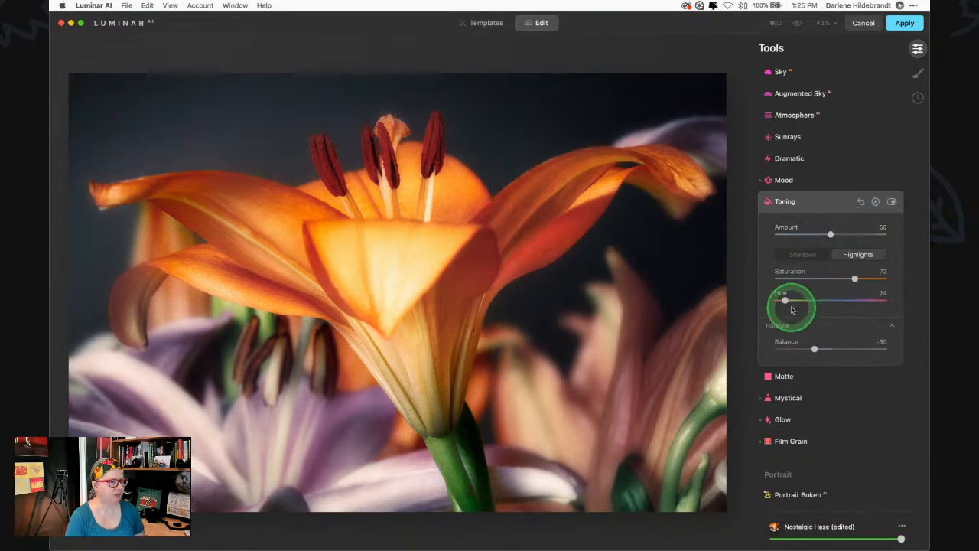
# Reduce the shadow toning to Saturation 53 with a Hue of about 223, and collapse the Toning settings
pyautogui.click(803, 253)
pyautogui.moveTo(846, 281)
pyautogui.mouseDown()
pyautogui.moveTo(833, 278)
pyautogui.moveTo(842, 301)
pyautogui.mouseUp()
pyautogui.click(845, 300)
pyautogui.moveTo(843, 301); pyautogui.dragTo(844, 301)
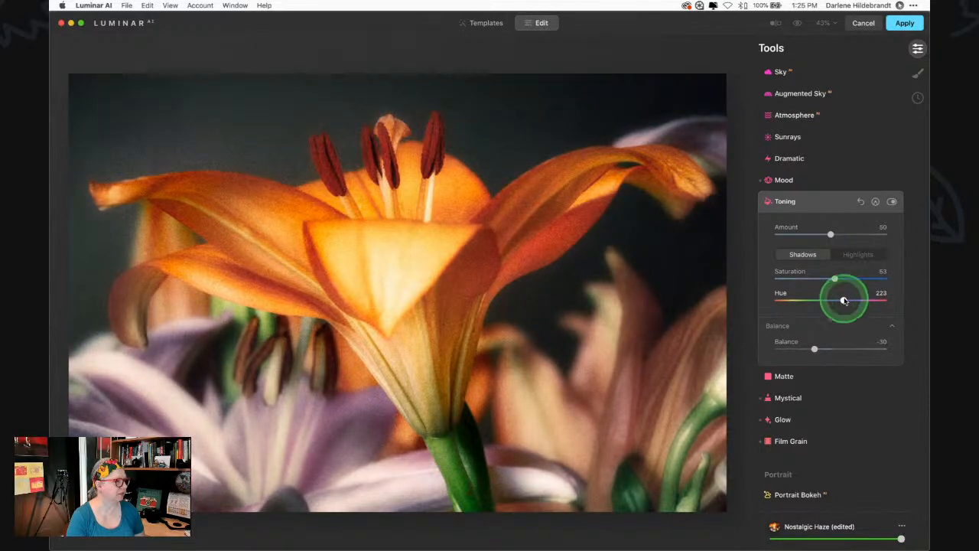
pyautogui.click(823, 201)
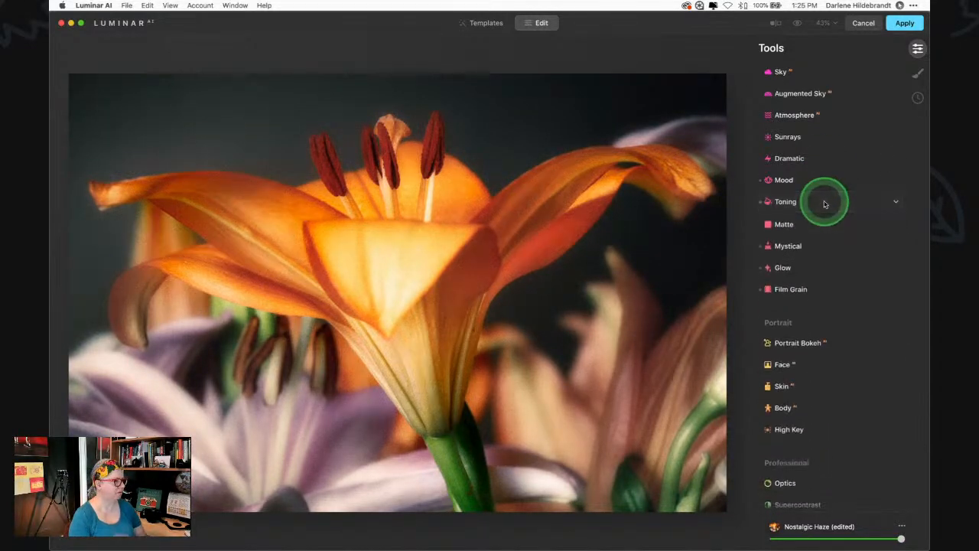
# Set up Dodge & Burn to darken with a brush Strength of 11
pyautogui.scroll(-3, 825, 201)
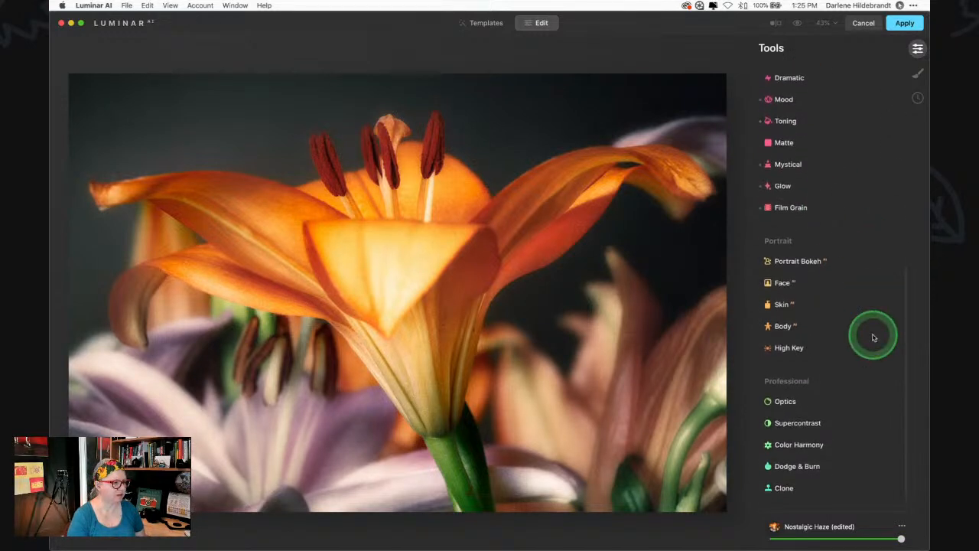
pyautogui.click(798, 464)
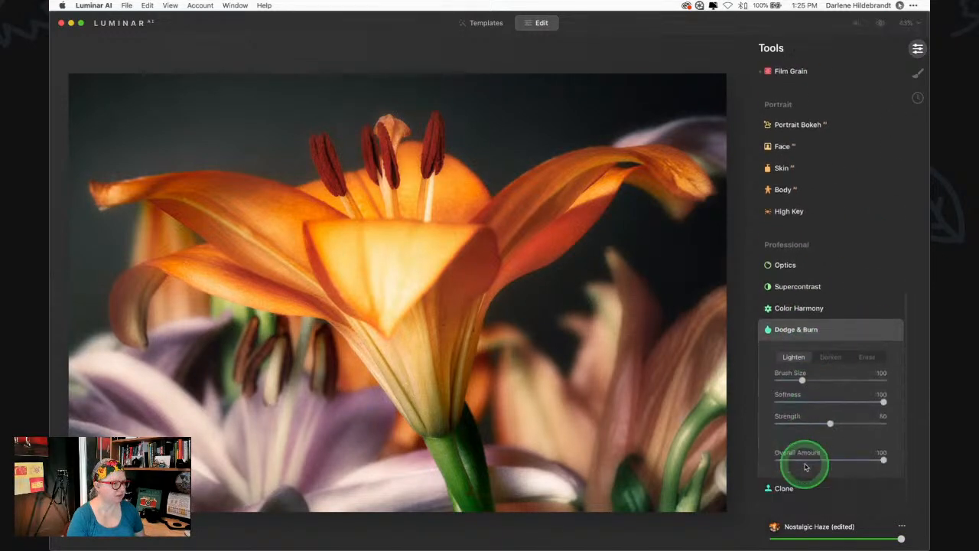
pyautogui.click(831, 357)
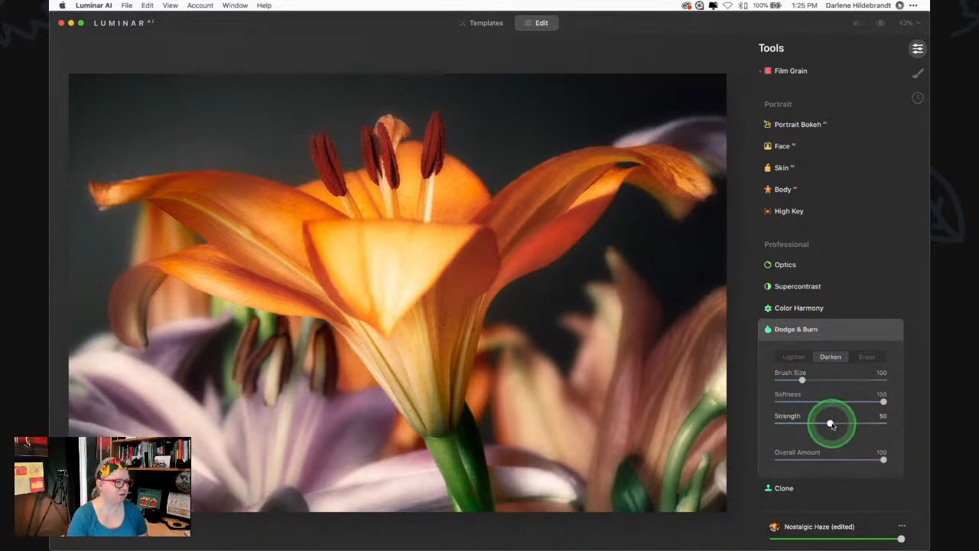
pyautogui.moveTo(830, 425); pyautogui.dragTo(791, 425)
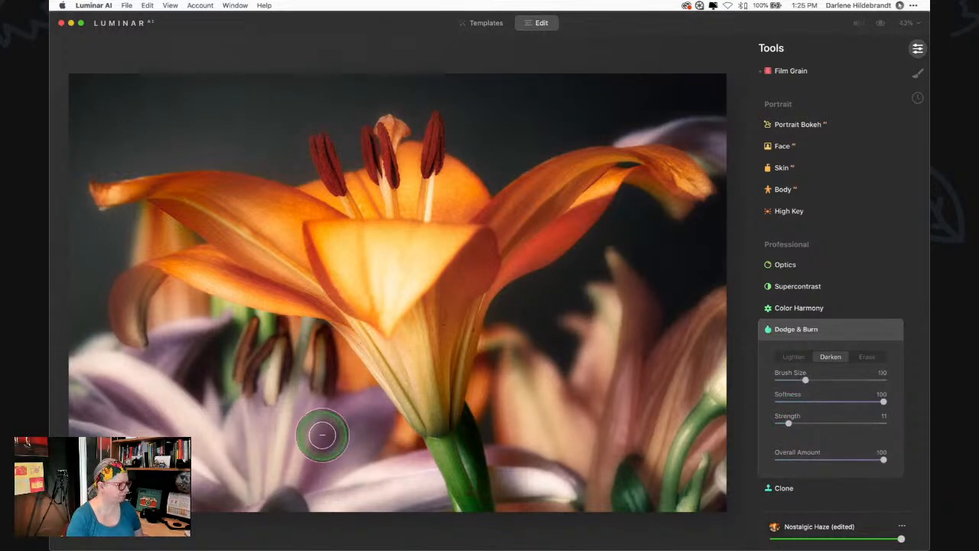
# Enlarge the brush to 148 and darken the background lilies across the lower part of the photo
pyautogui.press(']')
pyautogui.press(']')
pyautogui.press(']')
pyautogui.press(']')
pyautogui.press(']')
pyautogui.moveTo(253, 485)
pyautogui.mouseDown()
pyautogui.moveTo(169, 396)
pyautogui.moveTo(102, 353)
pyautogui.moveTo(261, 493)
pyautogui.moveTo(254, 502)
pyautogui.moveTo(78, 403)
pyautogui.moveTo(203, 450)
pyautogui.moveTo(233, 477)
pyautogui.moveTo(253, 410)
pyautogui.moveTo(261, 475)
pyautogui.moveTo(304, 409)
pyautogui.moveTo(280, 500)
pyautogui.moveTo(436, 487)
pyautogui.moveTo(313, 490)
pyautogui.moveTo(436, 474)
pyautogui.moveTo(409, 478)
pyautogui.moveTo(599, 487)
pyautogui.moveTo(516, 488)
pyautogui.moveTo(565, 488)
pyautogui.moveTo(557, 497)
pyautogui.moveTo(295, 478)
pyautogui.moveTo(557, 414)
pyautogui.moveTo(689, 416)
pyautogui.moveTo(727, 366)
pyautogui.moveTo(722, 478)
pyautogui.moveTo(717, 348)
pyautogui.moveTo(720, 492)
pyautogui.moveTo(606, 512)
pyautogui.moveTo(618, 513)
pyautogui.moveTo(256, 482)
pyautogui.moveTo(97, 347)
pyautogui.moveTo(79, 353)
pyautogui.moveTo(200, 413)
pyautogui.moveTo(82, 385)
pyautogui.moveTo(404, 476)
pyautogui.moveTo(575, 500)
pyautogui.moveTo(510, 471)
pyautogui.moveTo(312, 500)
pyautogui.moveTo(399, 474)
pyautogui.moveTo(306, 501)
pyautogui.moveTo(327, 506)
pyautogui.moveTo(194, 485)
pyautogui.moveTo(193, 506)
pyautogui.moveTo(210, 522)
pyautogui.moveTo(221, 472)
pyautogui.moveTo(205, 455)
pyautogui.moveTo(369, 510)
pyautogui.moveTo(375, 461)
pyautogui.moveTo(371, 469)
pyautogui.moveTo(552, 469)
pyautogui.moveTo(546, 476)
pyautogui.moveTo(561, 492)
pyautogui.moveTo(666, 270)
pyautogui.moveTo(574, 227)
pyautogui.moveTo(601, 188)
pyautogui.moveTo(699, 185)
pyautogui.moveTo(716, 127)
pyautogui.moveTo(632, 130)
pyautogui.moveTo(645, 137)
pyautogui.moveTo(686, 441)
pyautogui.moveTo(636, 444)
pyautogui.moveTo(712, 393)
pyautogui.mouseUp()
# Compare the photo with and without Dodge & Burn, and collapse its settings
pyautogui.click(891, 330)
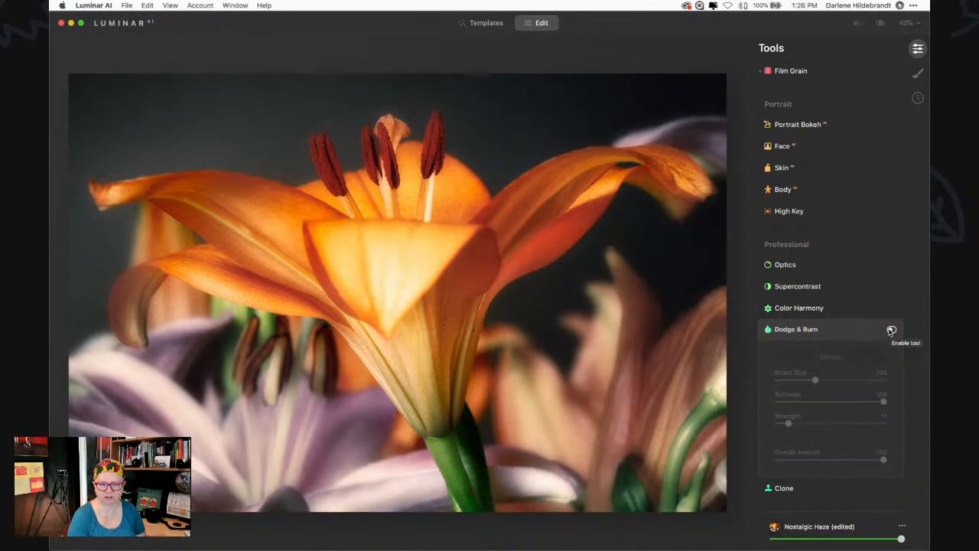
pyautogui.click(890, 329)
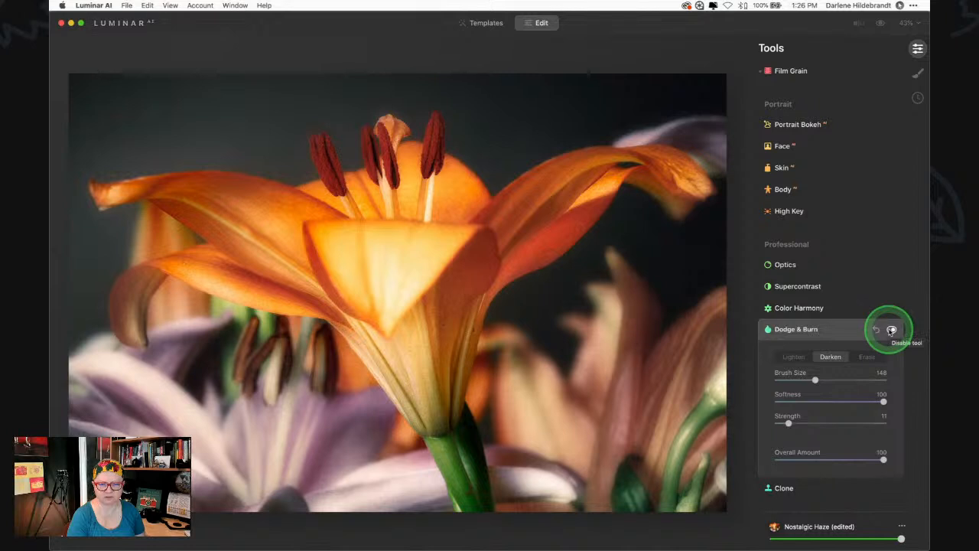
pyautogui.click(835, 332)
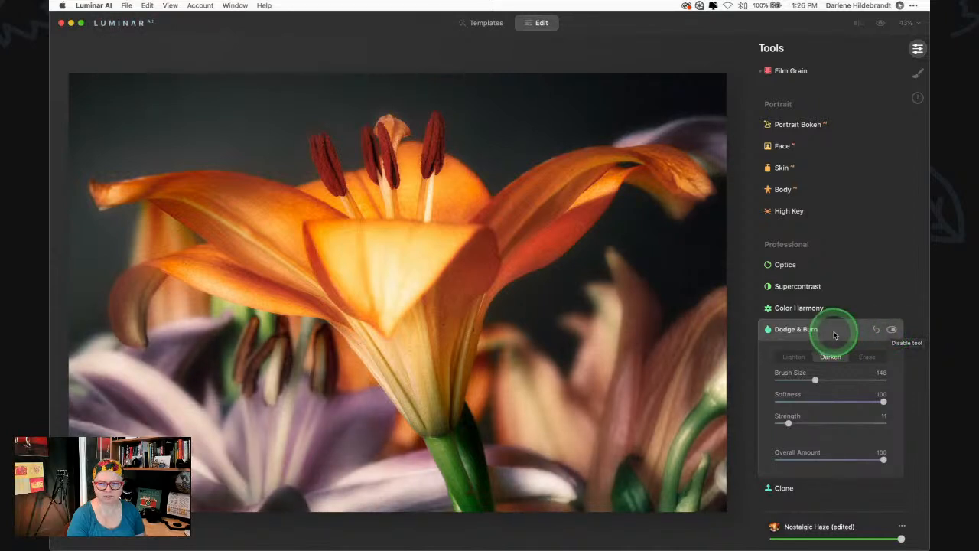
pyautogui.click(834, 334)
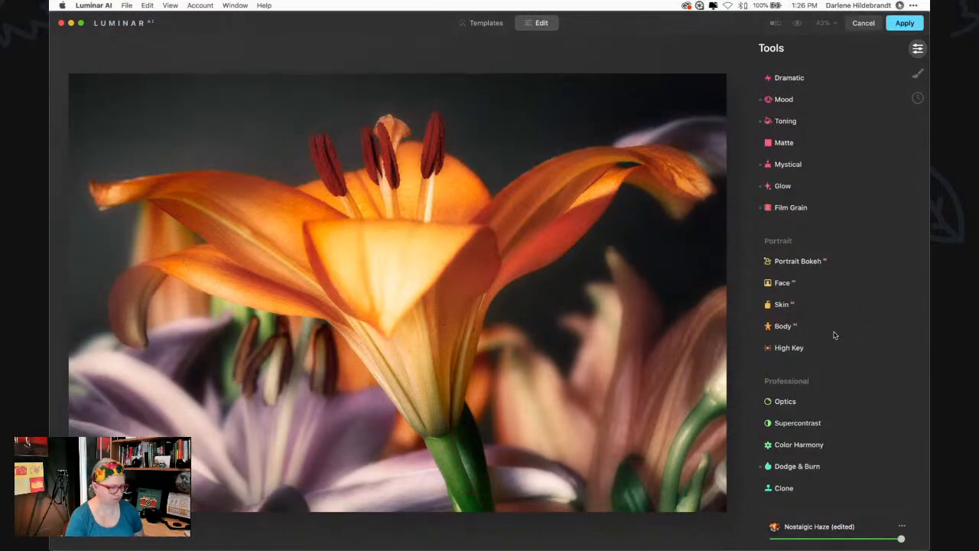
# Compare the fully styled lily photo with its unedited version
pyautogui.press('\\')
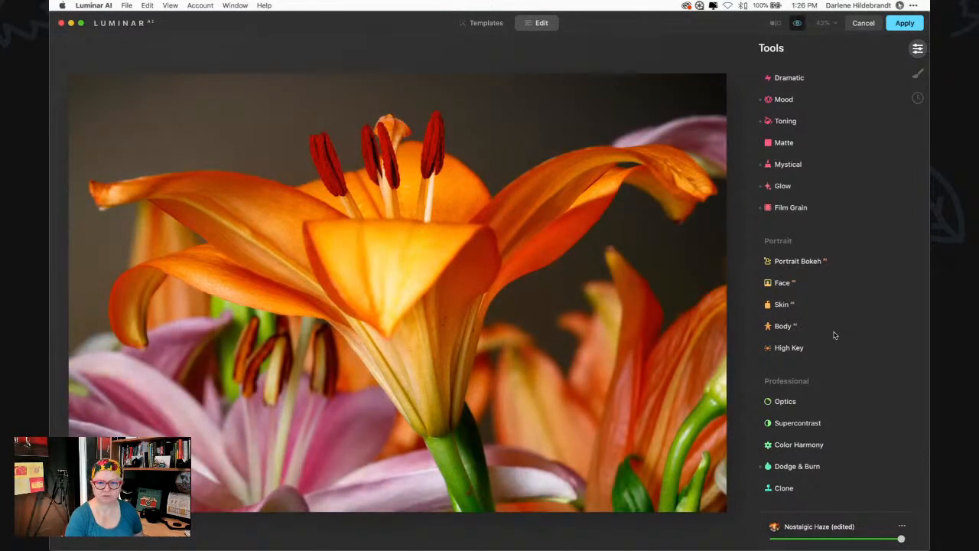
pyautogui.press('\\')
pyautogui.click(829, 334)
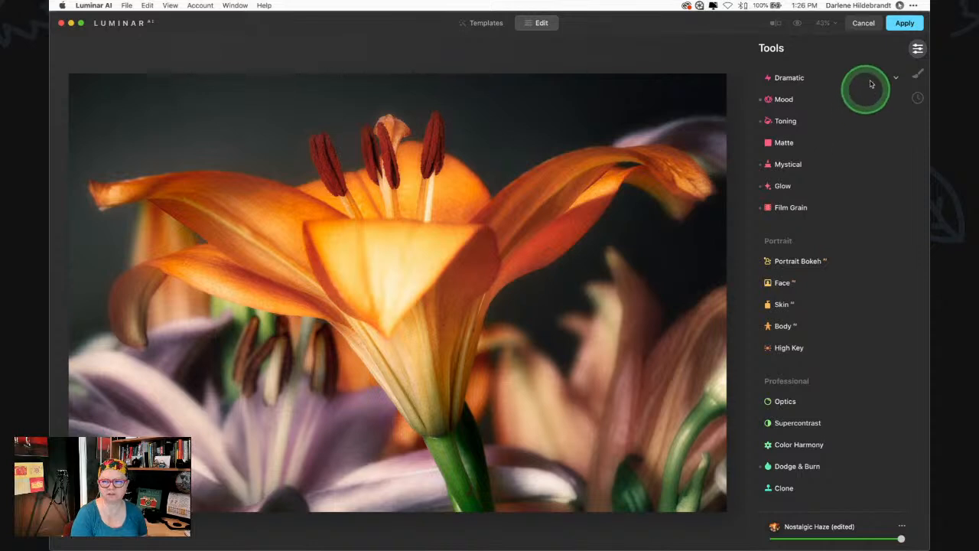
# Apply the Luminar AI edits to the lily photo and return to Lightroom Classic
pyautogui.scroll(2, 832, 137)
pyautogui.scroll(10, 832, 136)
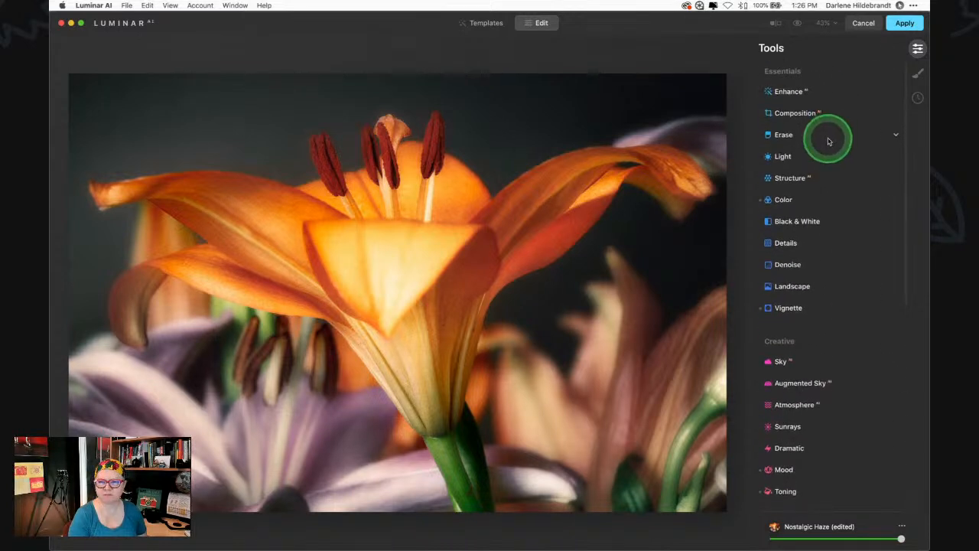
pyautogui.click(899, 24)
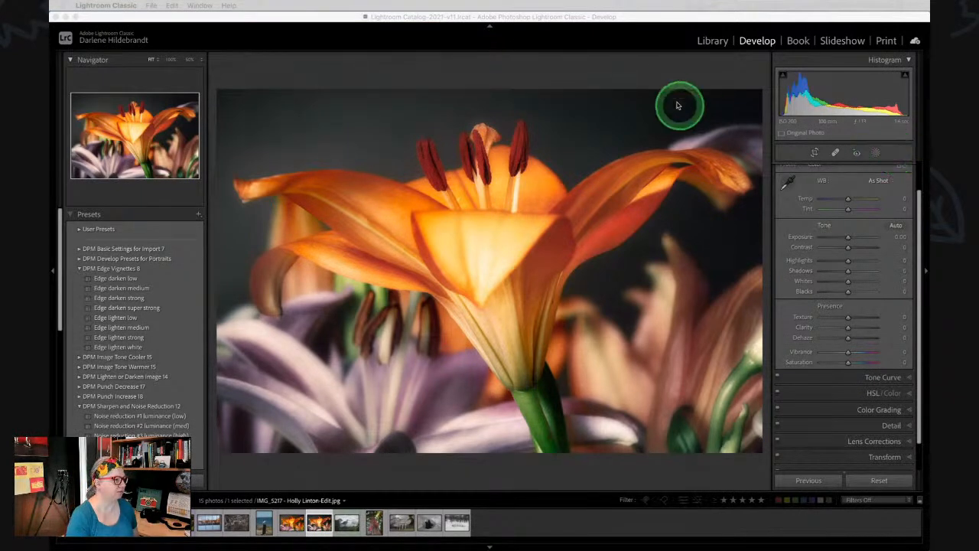
pyautogui.click(605, 73)
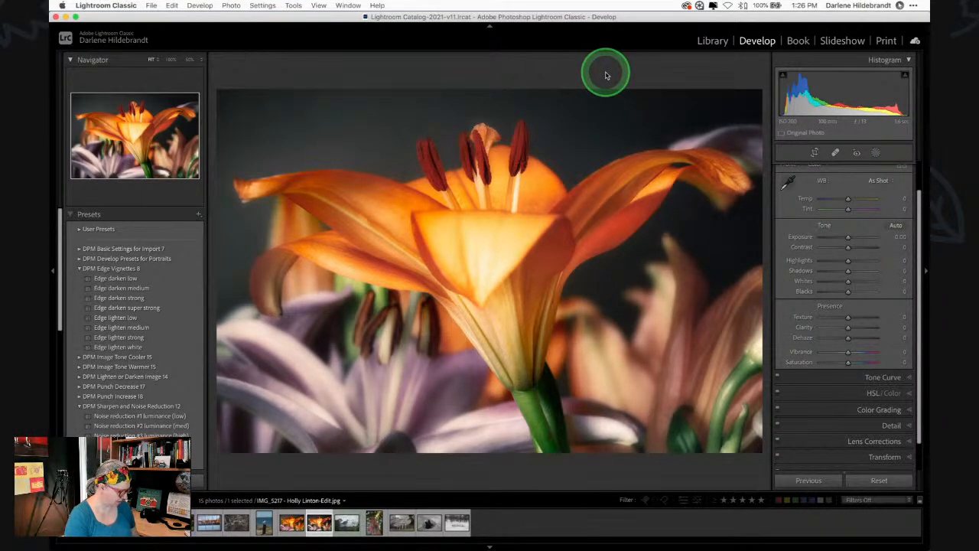
# Rotate the lily photo's crop to an Angle of -4.18, reposition the image within it and commit the crop
pyautogui.press('r')
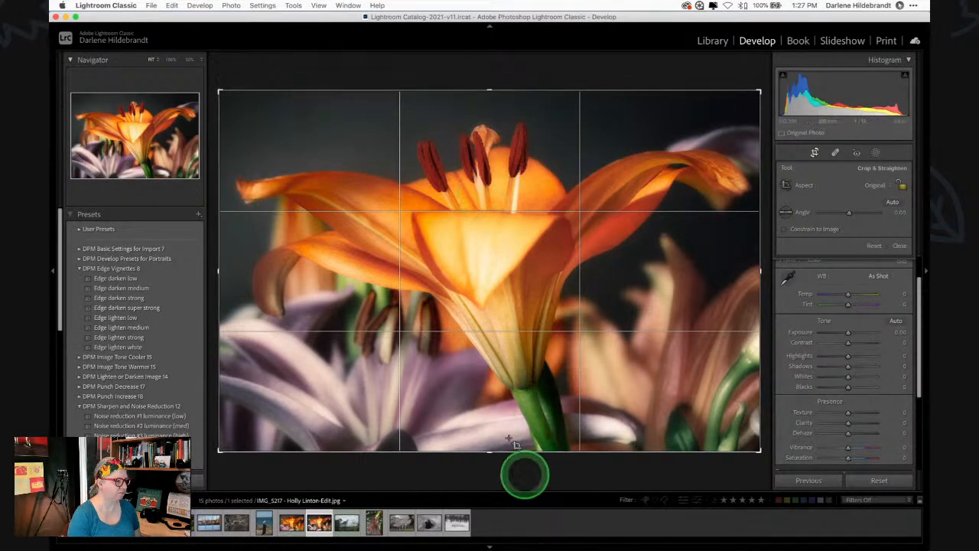
pyautogui.moveTo(236, 59); pyautogui.dragTo(219, 81)
pyautogui.moveTo(498, 306); pyautogui.dragTo(488, 308)
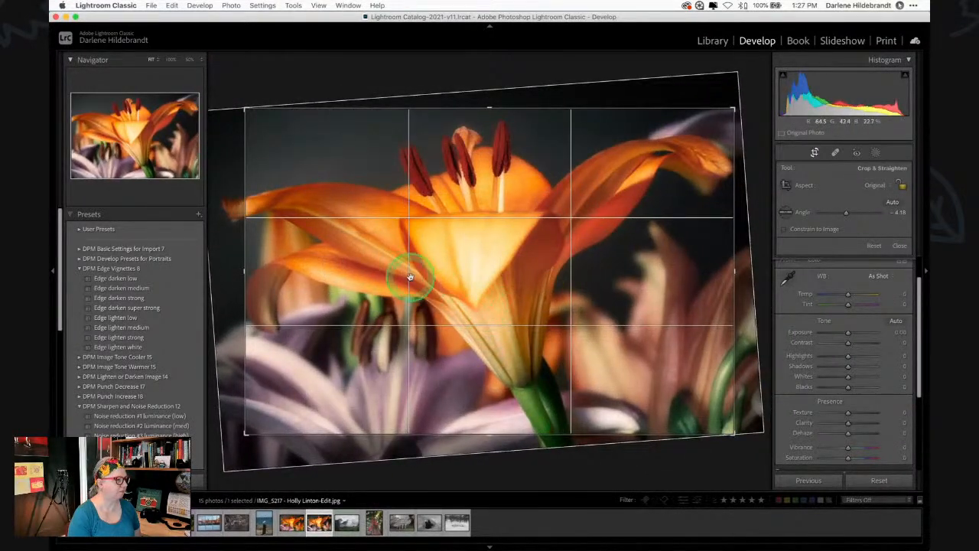
pyautogui.moveTo(411, 280); pyautogui.dragTo(423, 278)
pyautogui.press('Return')
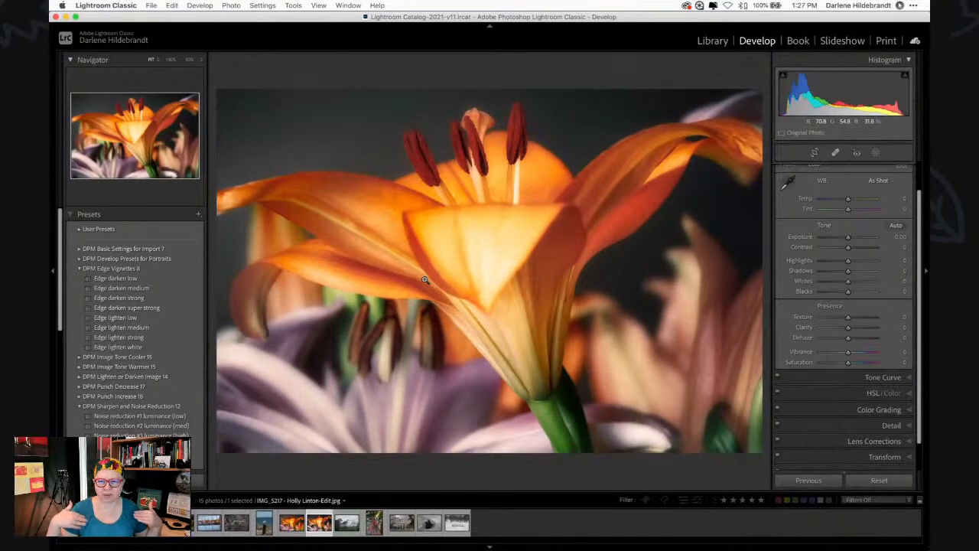
# Tilt the crop further to an Angle of -6.15, shift the image slightly within the frame and commit it
pyautogui.press('r')
pyautogui.moveTo(282, 87); pyautogui.dragTo(275, 94)
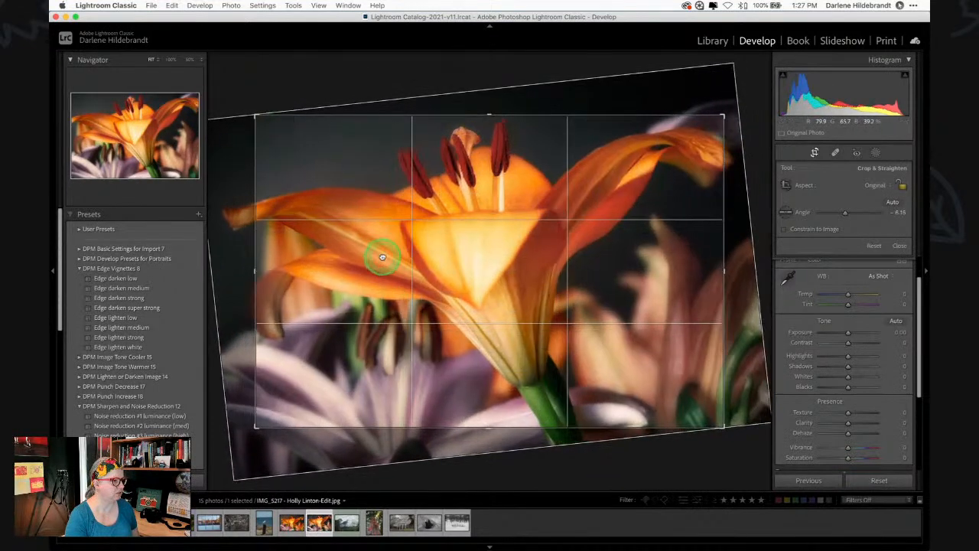
pyautogui.moveTo(419, 199); pyautogui.dragTo(430, 199)
pyautogui.press('Return')
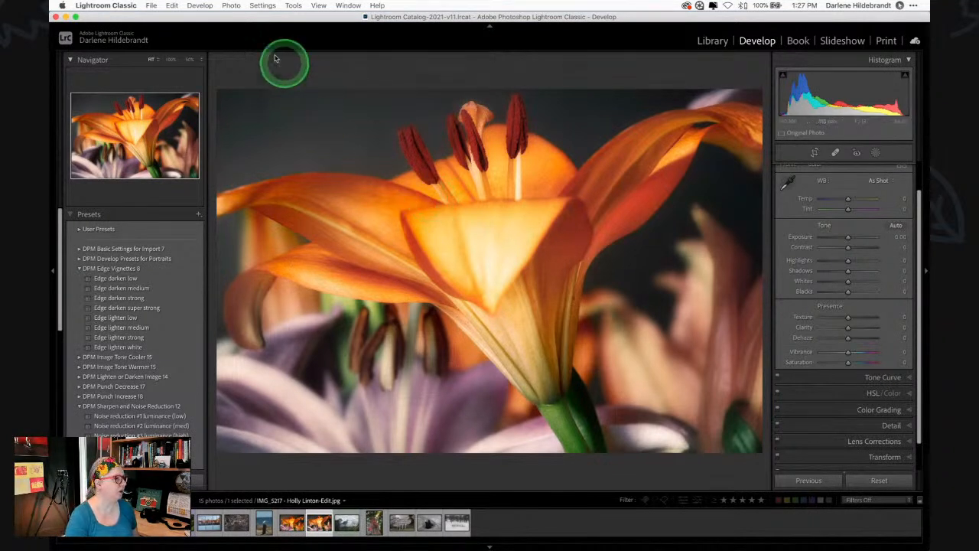
# Flip the lily photo horizontally
pyautogui.click(196, 4)
pyautogui.moveTo(171, 6)
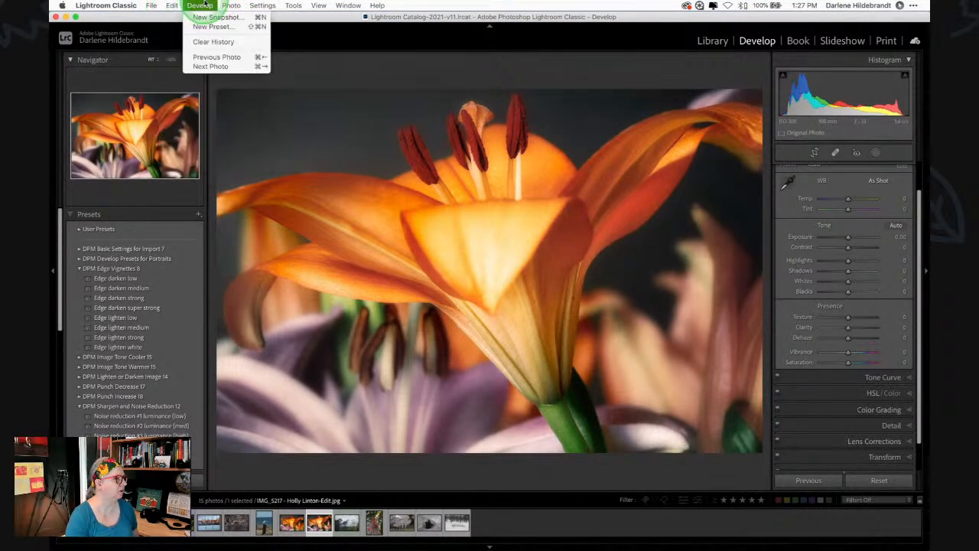
pyautogui.moveTo(231, 5)
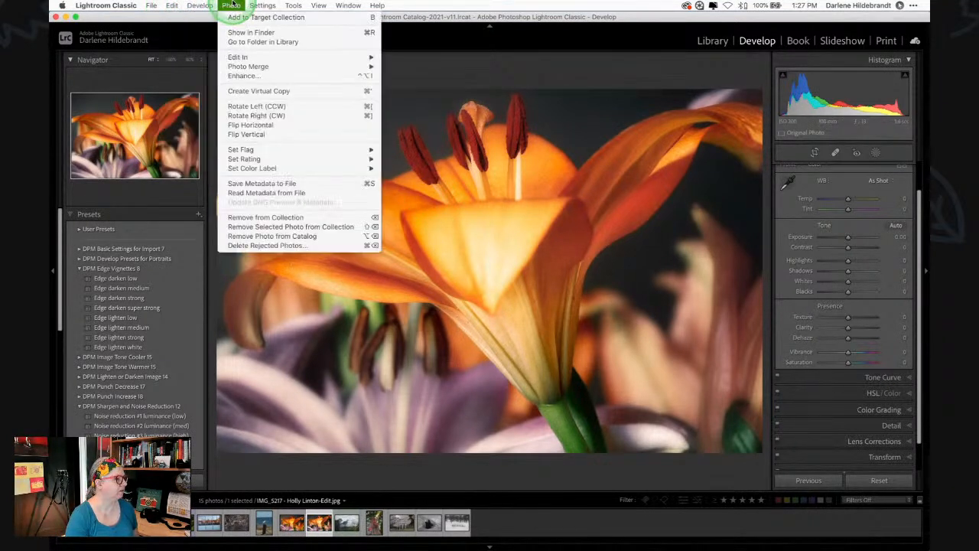
pyautogui.click(248, 124)
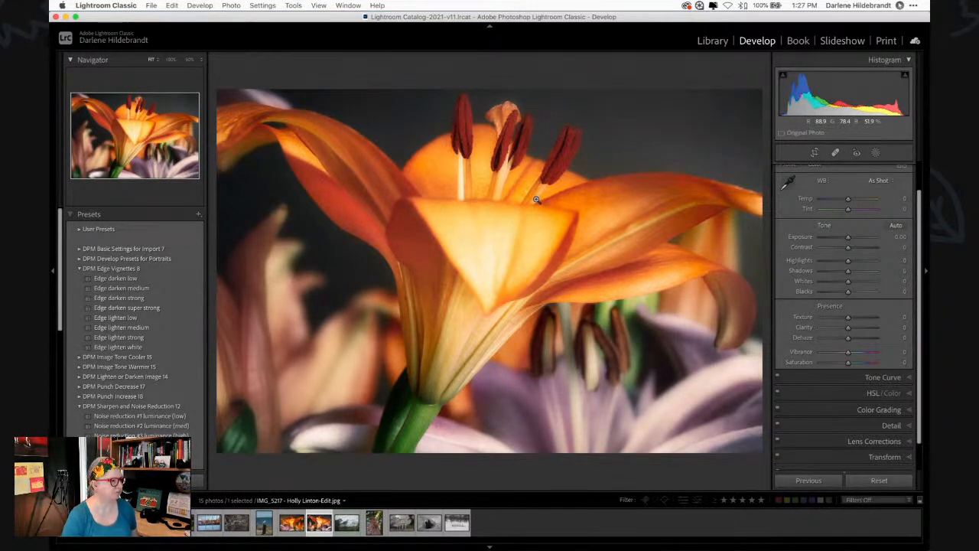
# Reset the lily photo's crop and straighten settings and close the crop tool
pyautogui.press('r')
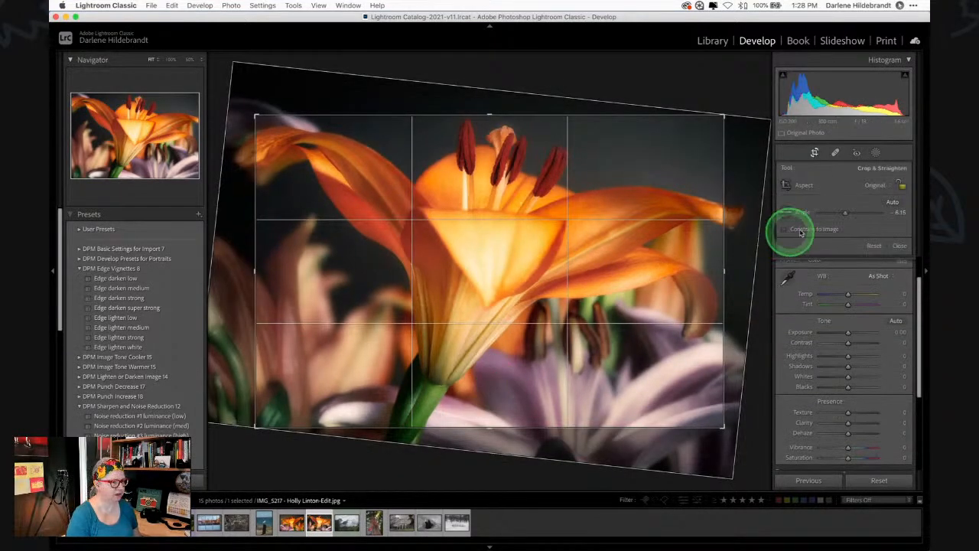
pyautogui.click(872, 247)
pyautogui.press('r')
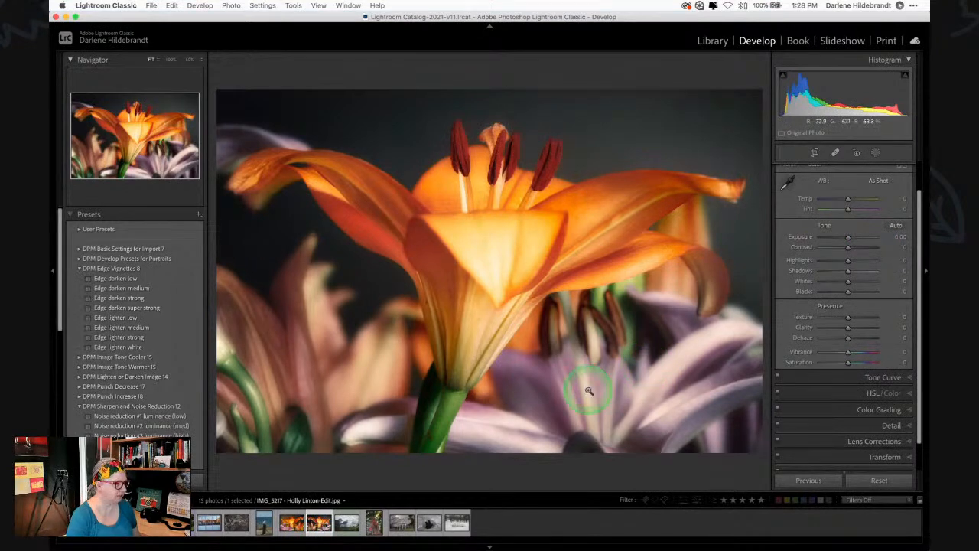
# Crop a thin strip off the lower and left edges of the lily photo and commit the crop
pyautogui.press('r')
pyautogui.moveTo(465, 445); pyautogui.dragTo(487, 455)
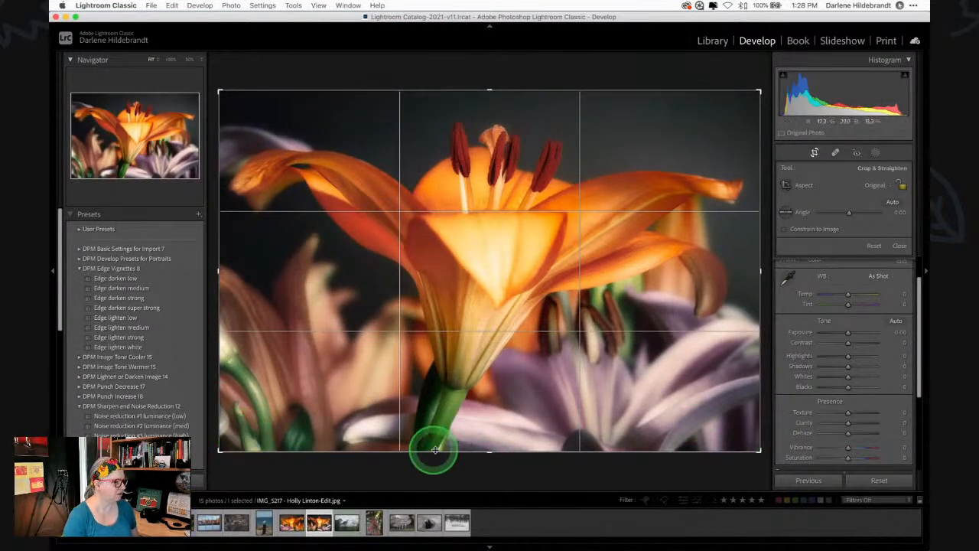
pyautogui.moveTo(487, 452); pyautogui.dragTo(485, 444)
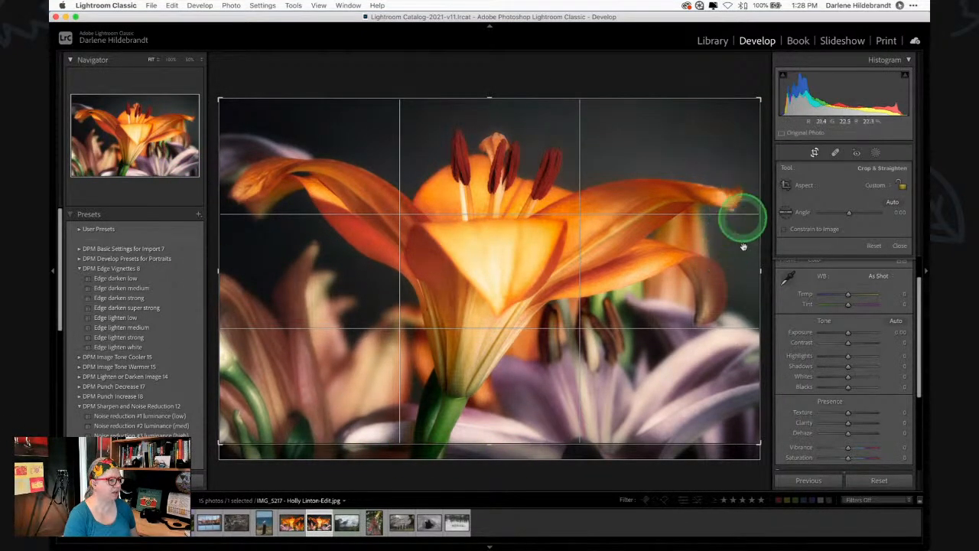
pyautogui.moveTo(212, 339); pyautogui.dragTo(228, 334)
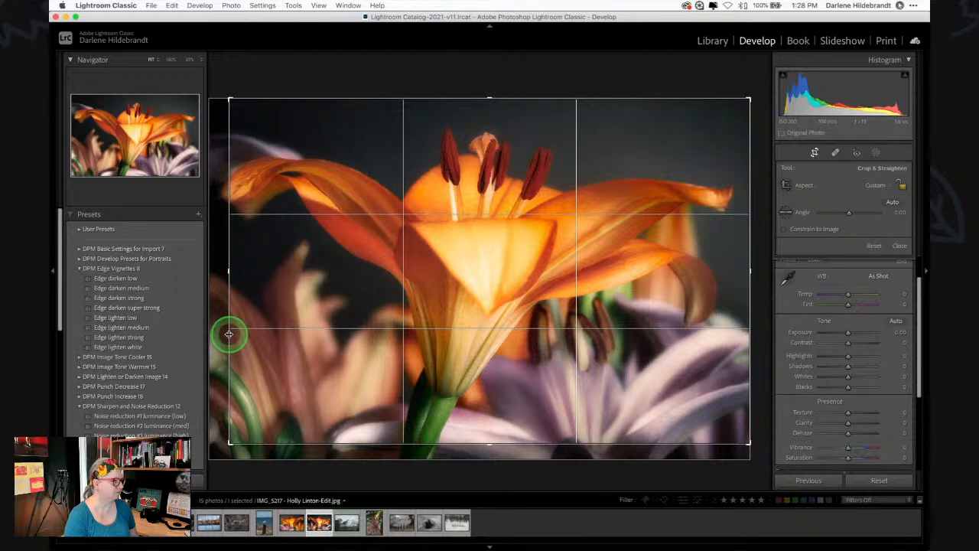
pyautogui.press('Return')
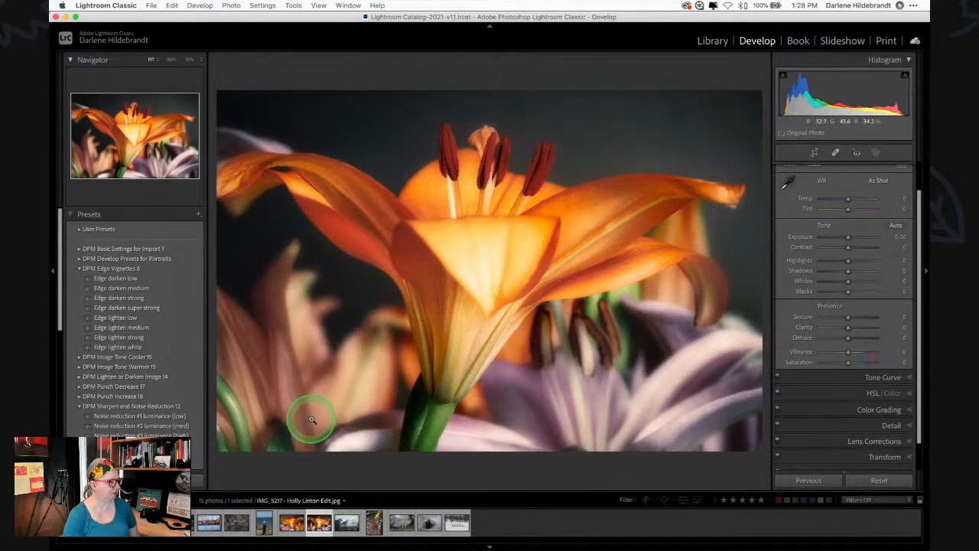
pyautogui.press('r')
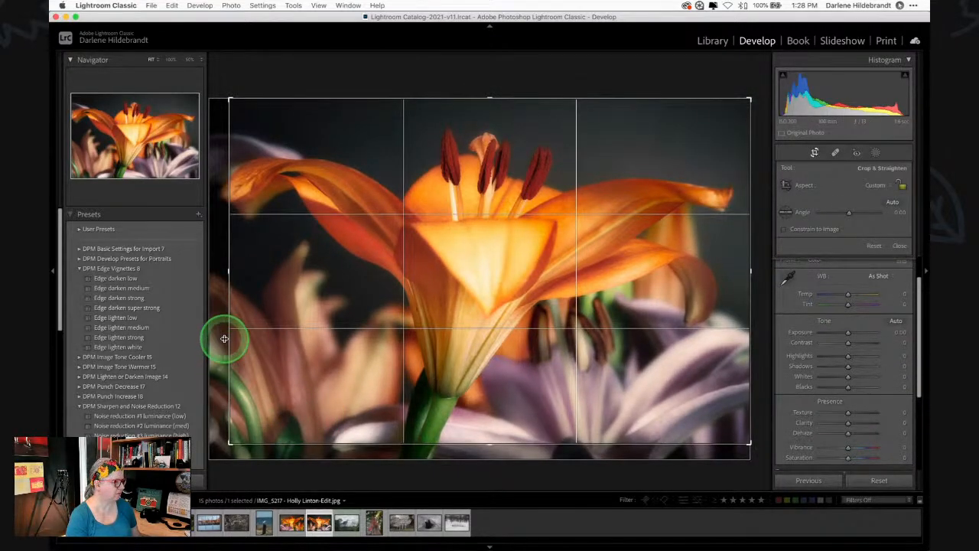
pyautogui.press('Return')
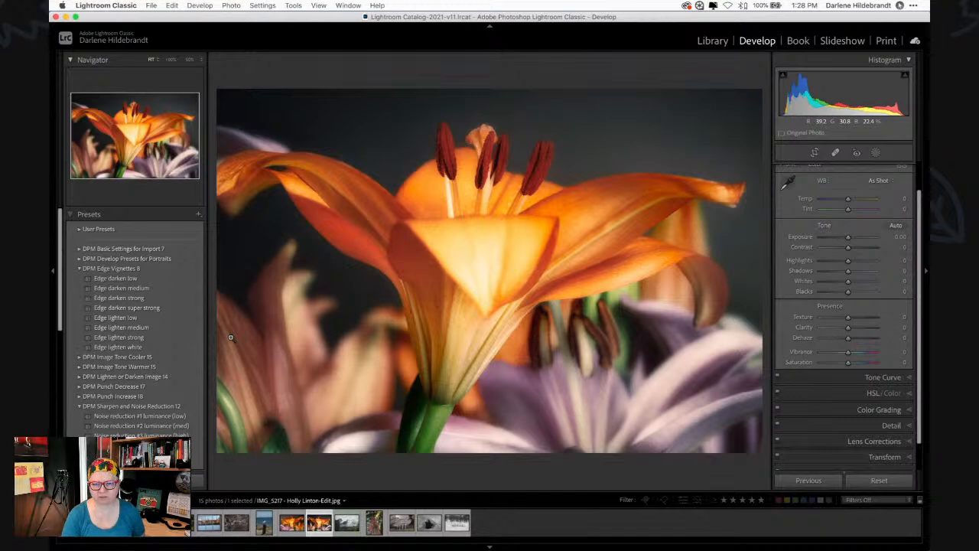
# Darken the lower part of the lily photo with a slightly tilted linear gradient mask, Exposure -0.29 and Highlights -100
pyautogui.press('m')
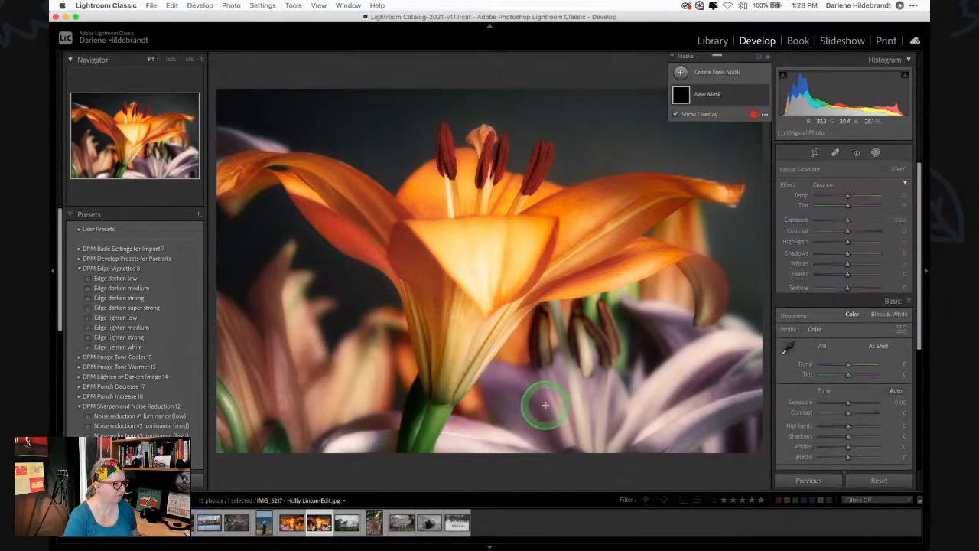
pyautogui.moveTo(514, 408); pyautogui.dragTo(534, 324)
pyautogui.moveTo(846, 241); pyautogui.dragTo(828, 241)
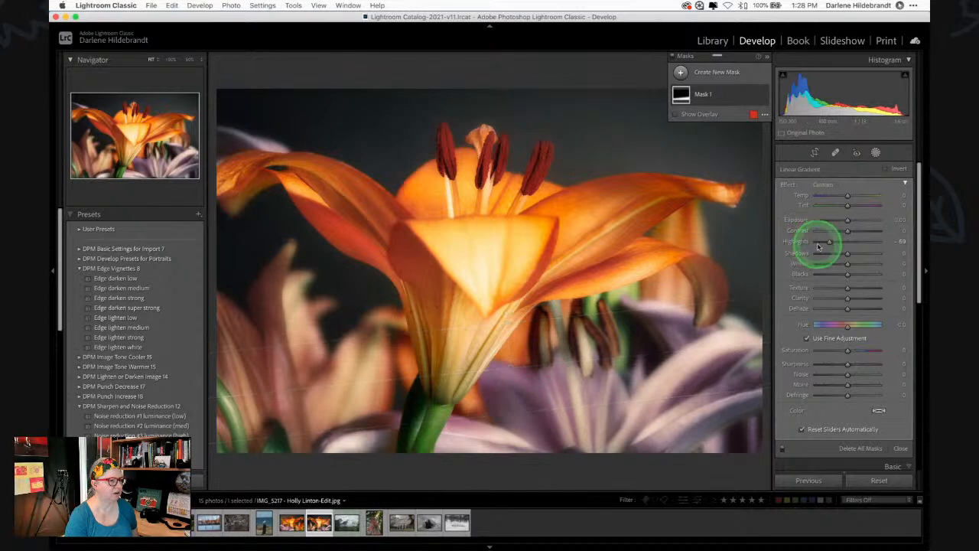
pyautogui.moveTo(848, 220); pyautogui.dragTo(844, 219)
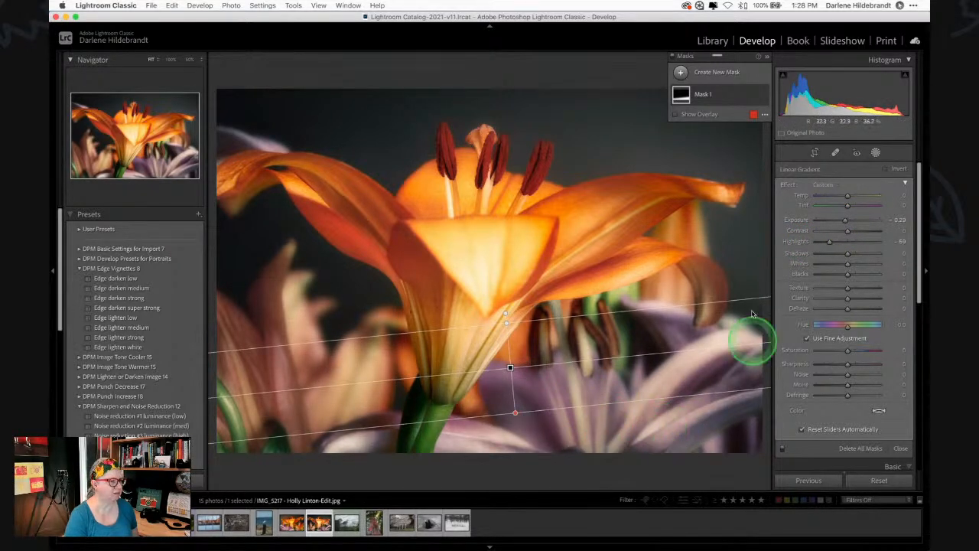
pyautogui.moveTo(817, 254)
pyautogui.mouseDown()
pyautogui.moveTo(828, 240)
pyautogui.moveTo(808, 244)
pyautogui.mouseUp()
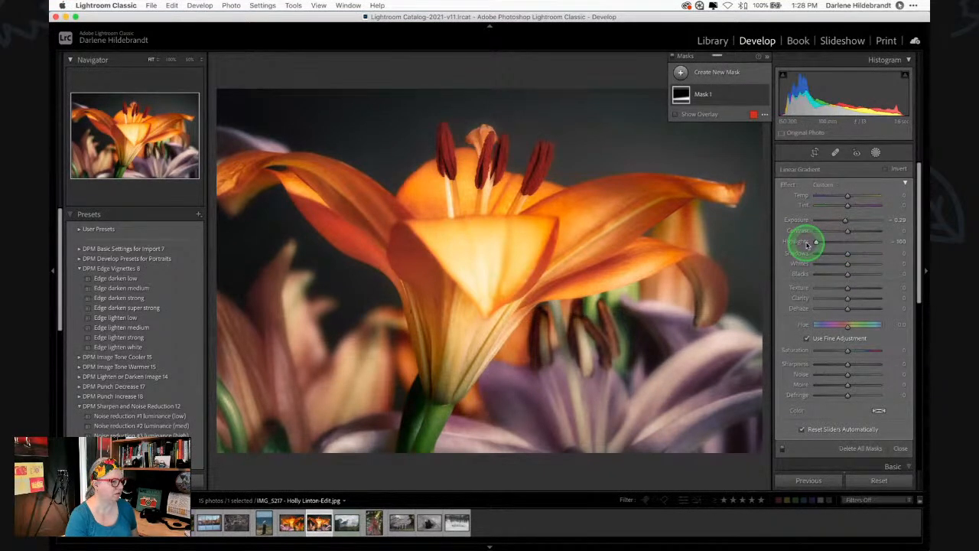
pyautogui.moveTo(507, 372); pyautogui.dragTo(651, 400)
pyautogui.click(620, 397)
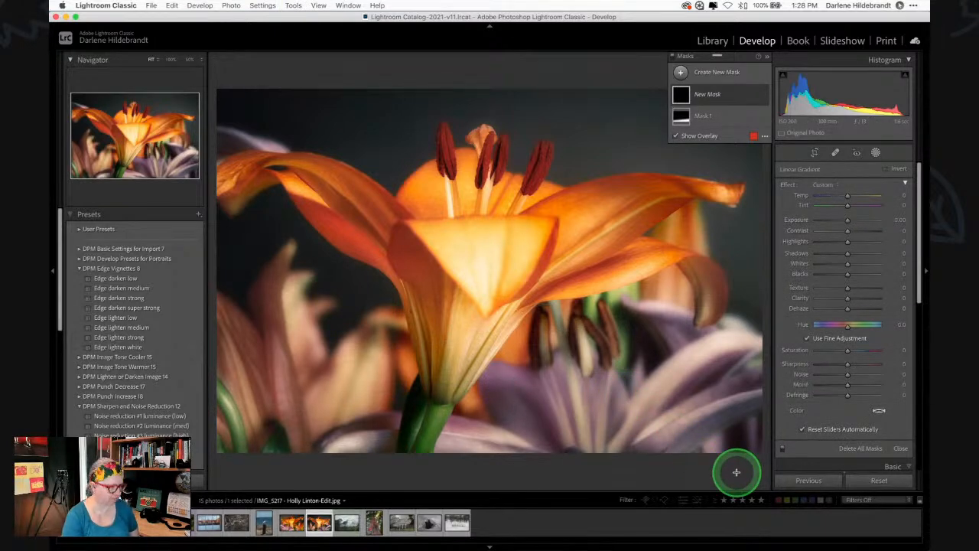
# Compare the edited lily photo with its before state and with the original CR2 file
pyautogui.press('\\')
pyautogui.press('\\')
pyautogui.press('\\')
pyautogui.press('\\')
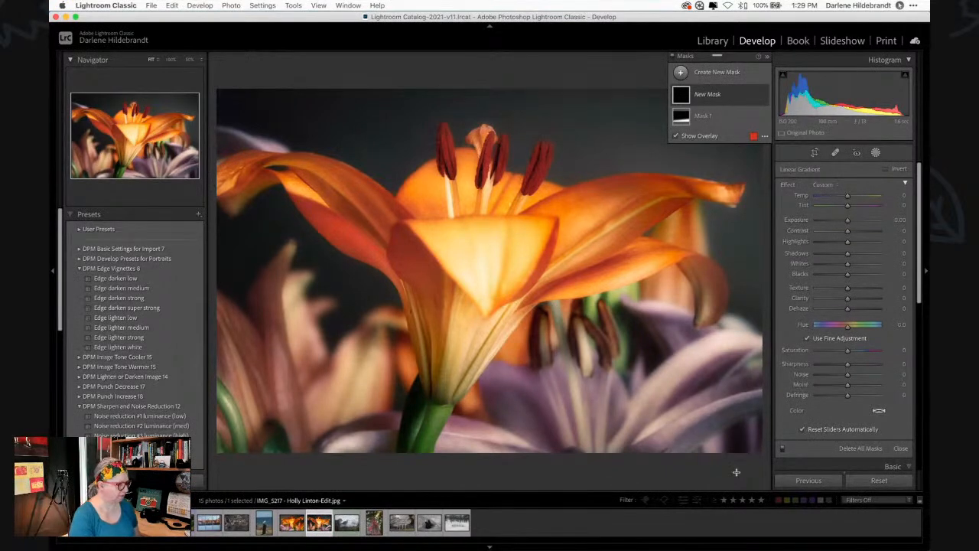
pyautogui.press('Left')
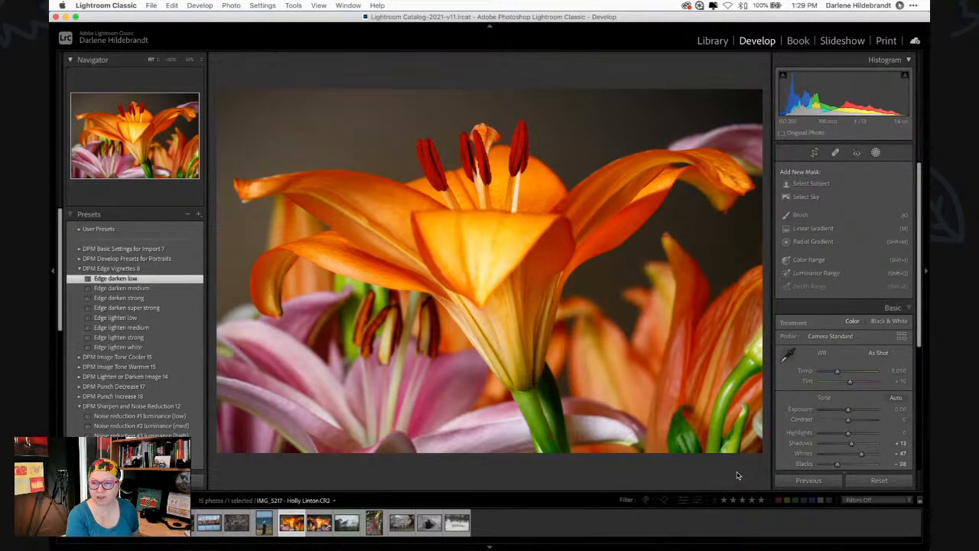
pyautogui.press('Right')
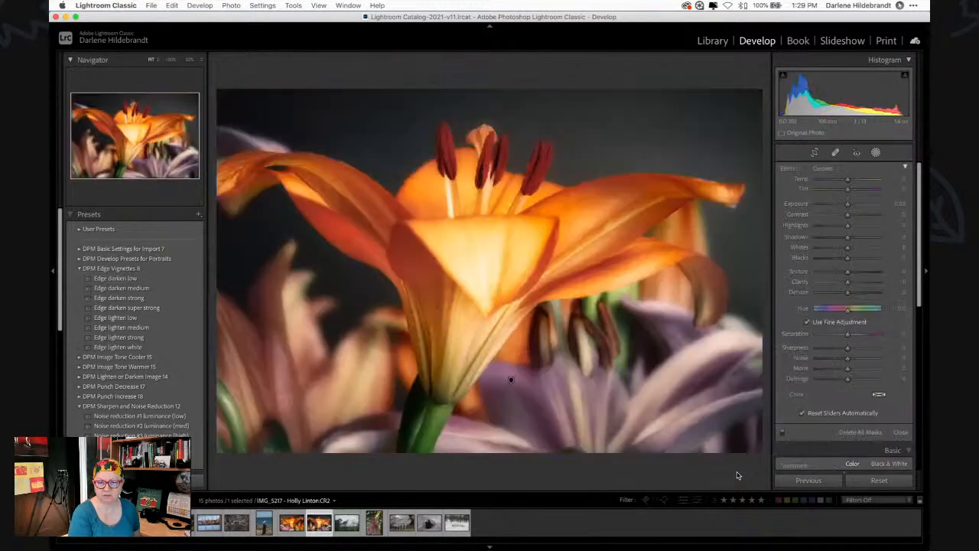
# Close the masking tools and return to the Library grid of the To edit collection
pyautogui.click(876, 154)
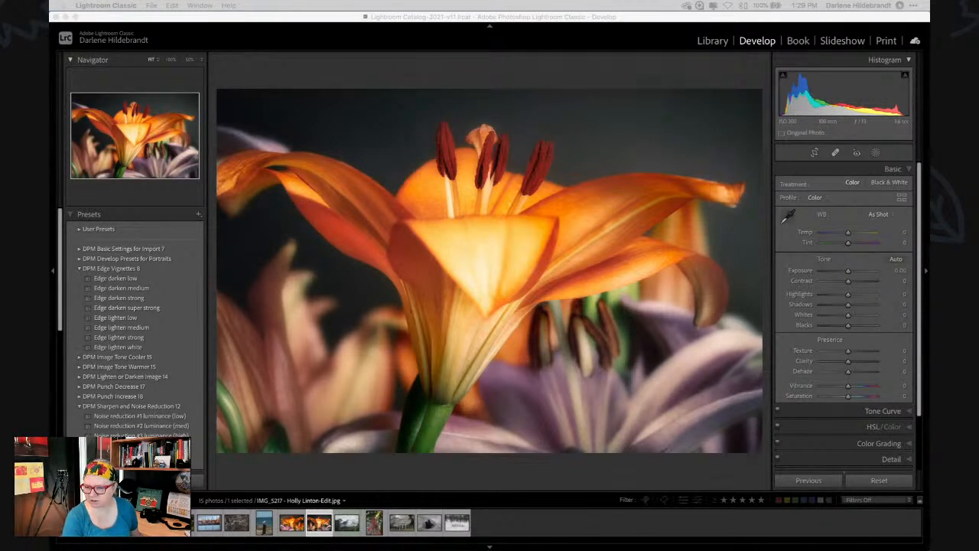
pyautogui.click(646, 459)
pyautogui.press('g')
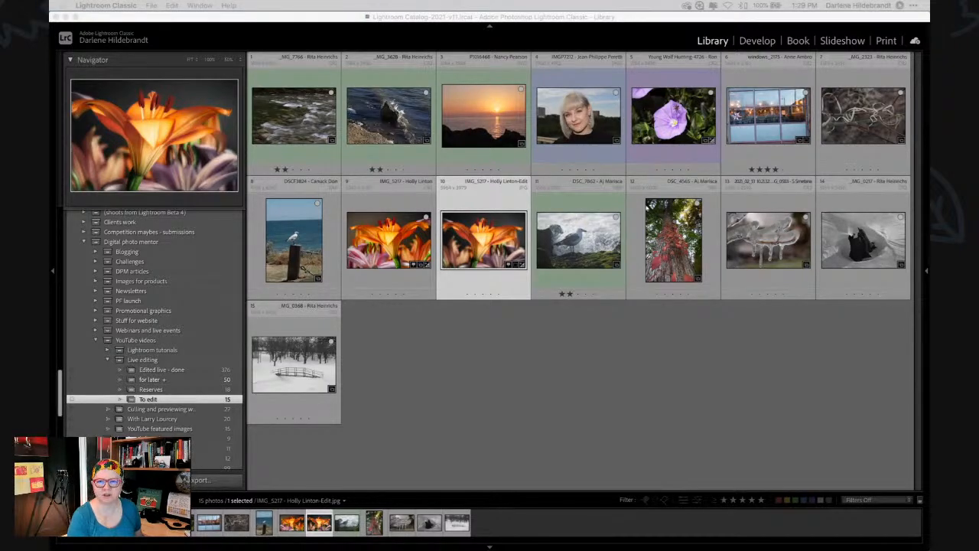
# Switch to Chrome, widen the browser window and look through the Photoshop 101: The Basics class page and its pricing
pyautogui.press('super+Tab')
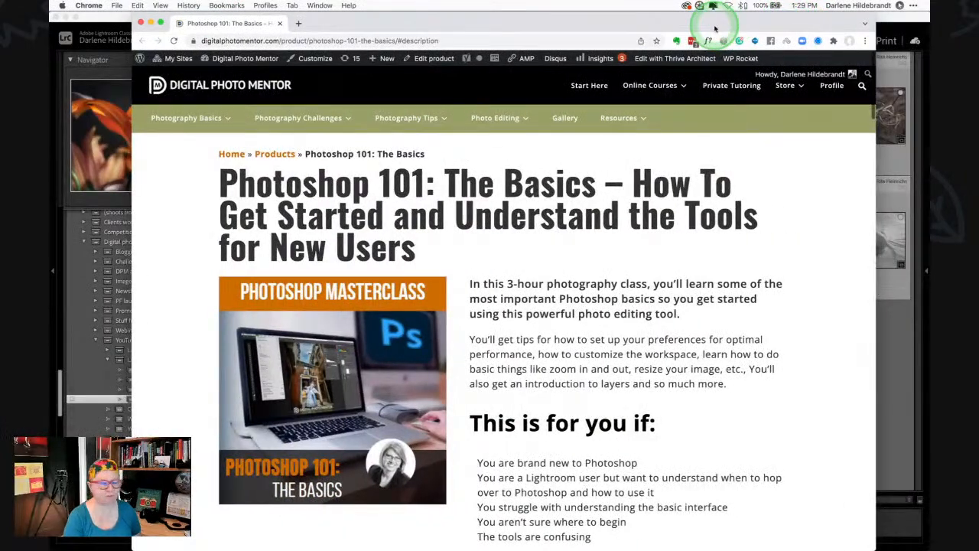
pyautogui.moveTo(131, 212); pyautogui.dragTo(80, 215)
pyautogui.moveTo(875, 244); pyautogui.dragTo(905, 244)
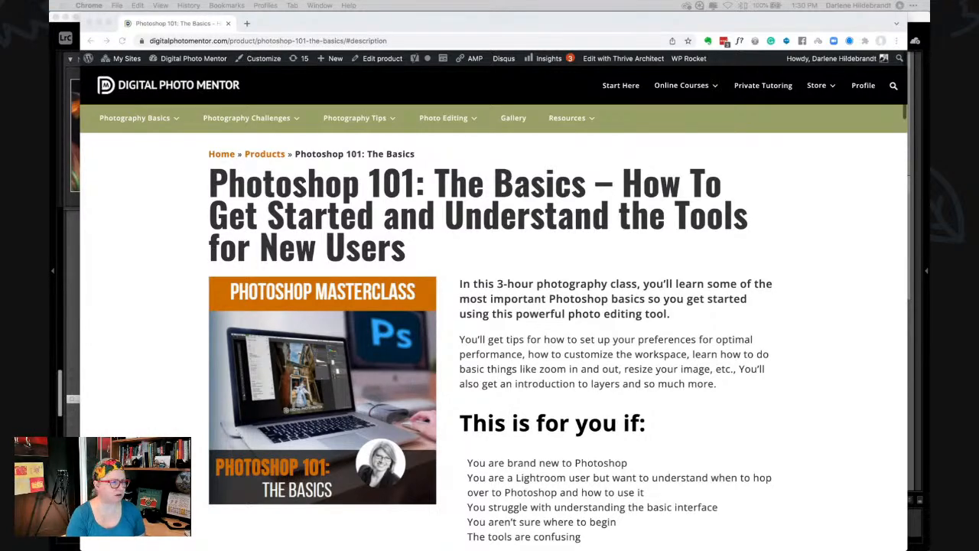
pyautogui.scroll(-7, 699, 306)
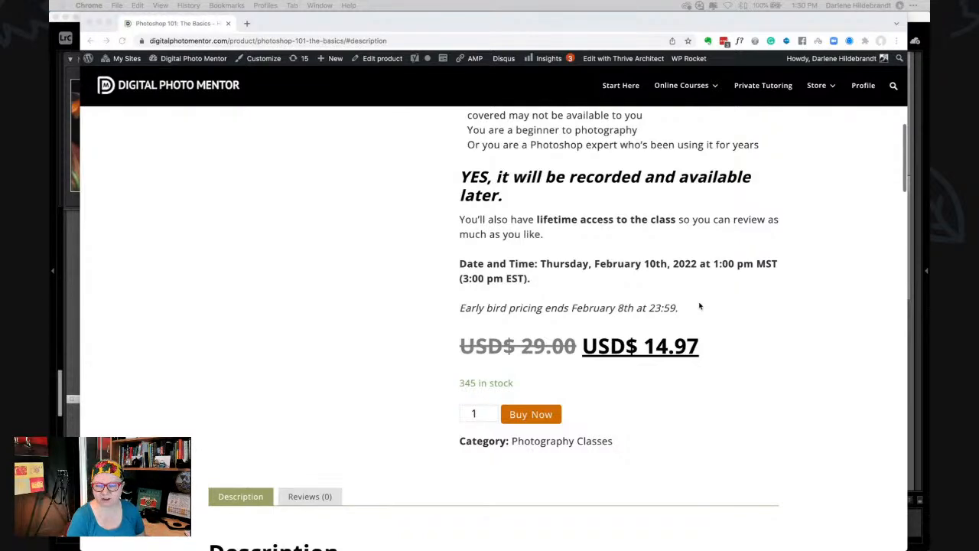
pyautogui.scroll(7, 699, 306)
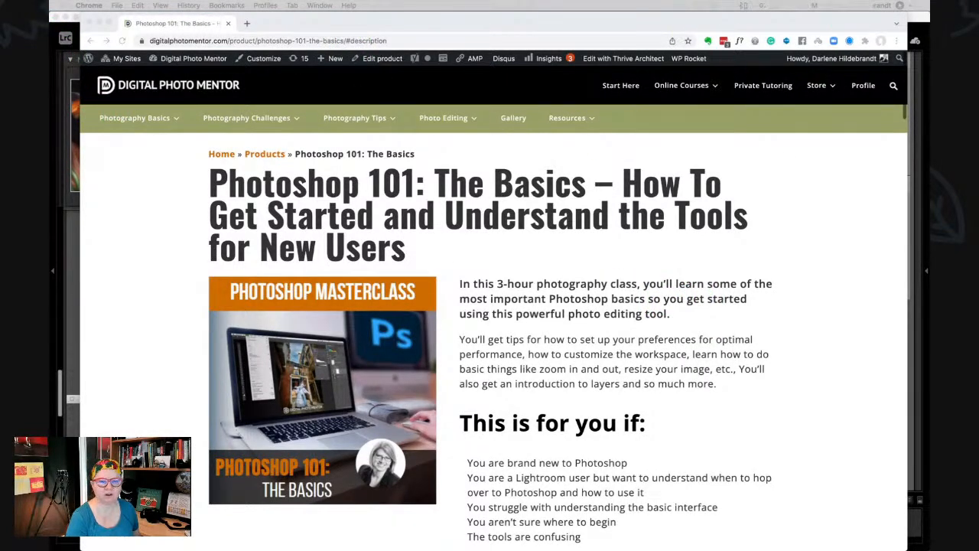
# Open digitalphotomentor.com/luminar-neo-course/ in a new browser tab and go to the course's notification sign-up form
pyautogui.click(245, 25)
pyautogui.click(245, 25)
pyautogui.write('di')
pyautogui.press('Right')
pyautogui.write('/')
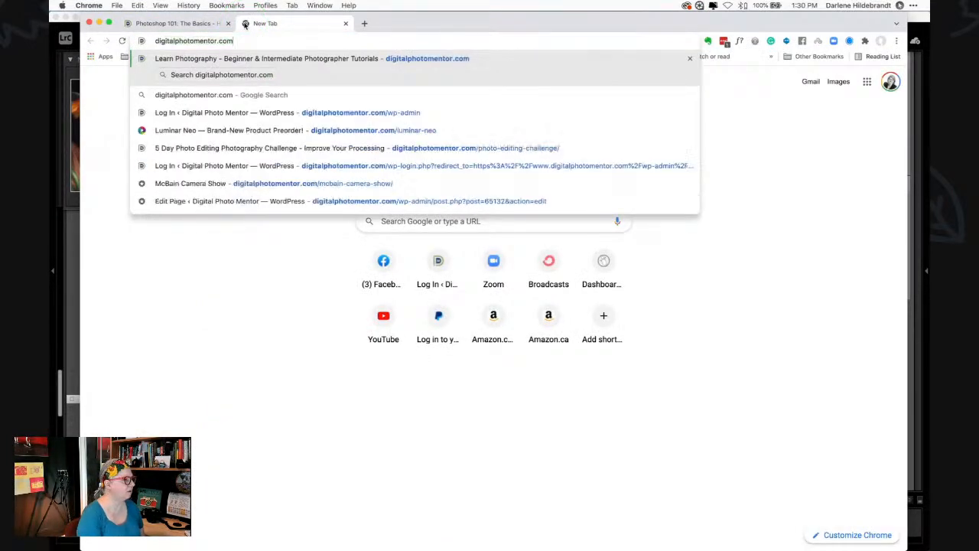
pyautogui.write('l')
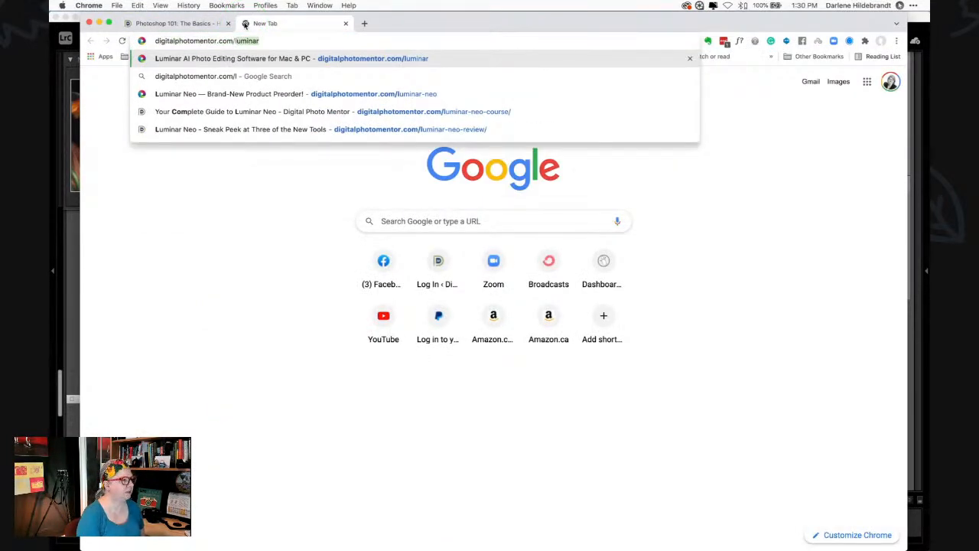
pyautogui.press('Down')
pyautogui.press('Down')
pyautogui.press('Down')
pyautogui.press('Return')
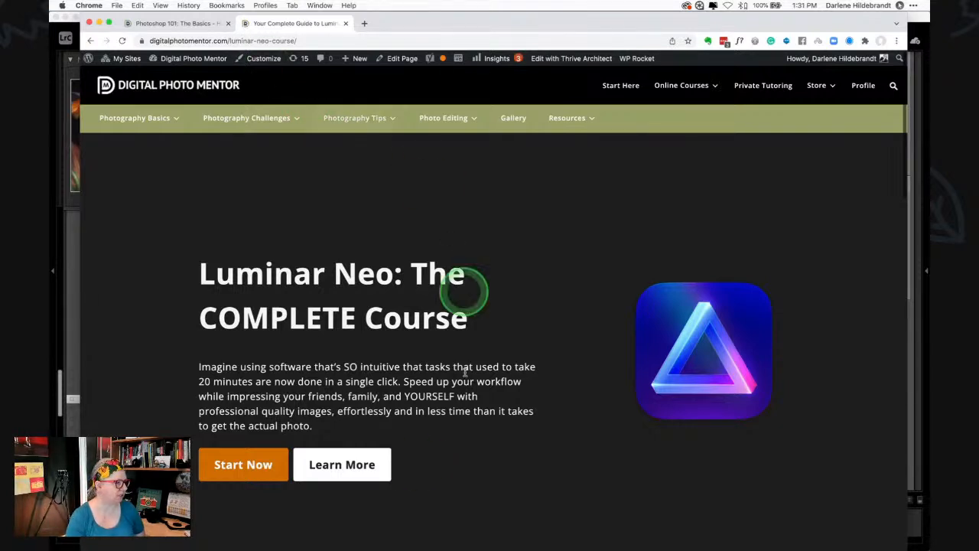
pyautogui.click(243, 464)
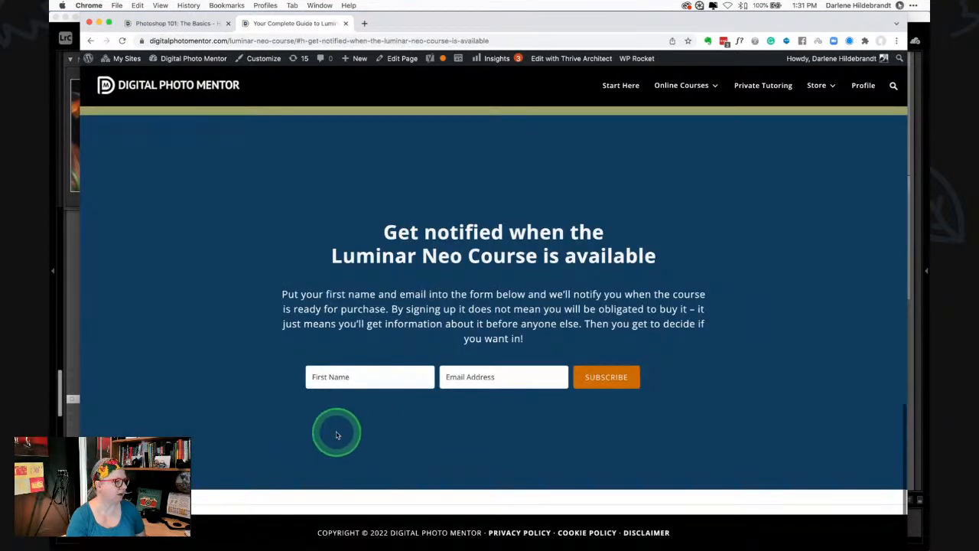
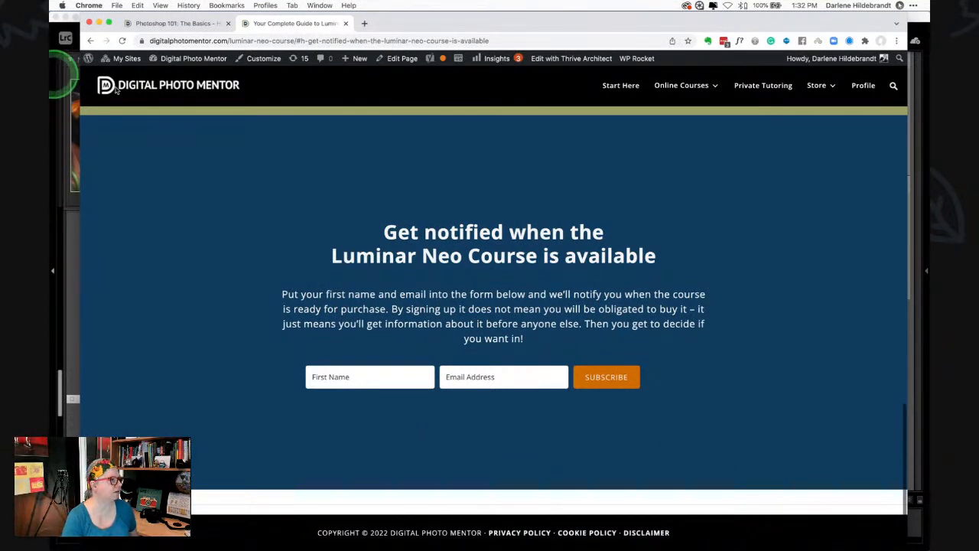
pyautogui.click(324, 42)
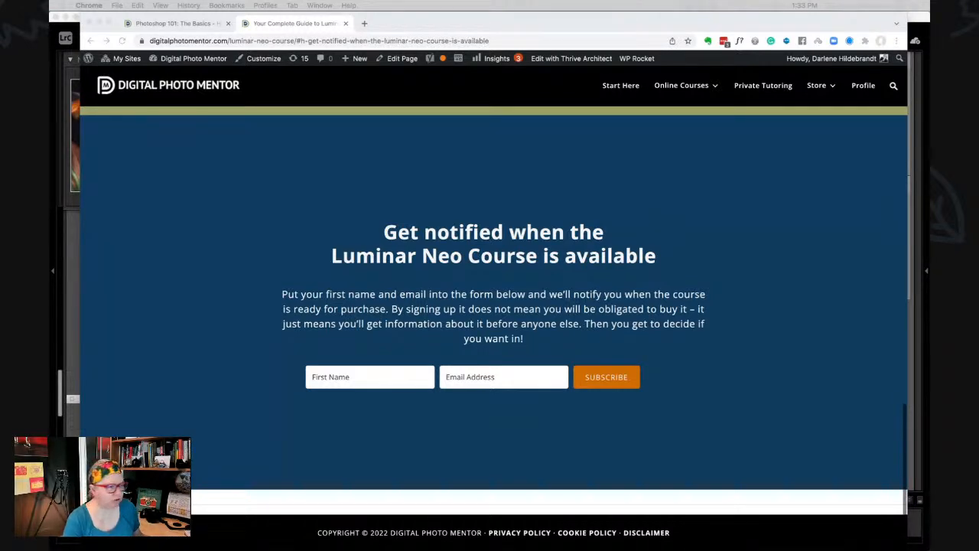
# Switch back to Lightroom Classic, deselect the lily photo and compare the seagull photo with the red-leaved tree photo in Loupe view
pyautogui.click(55, 48)
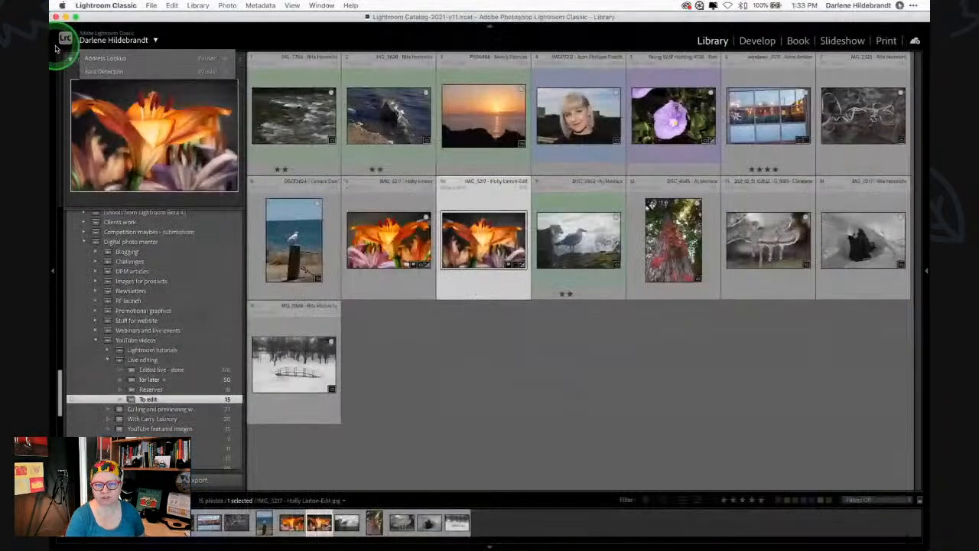
pyautogui.click(654, 374)
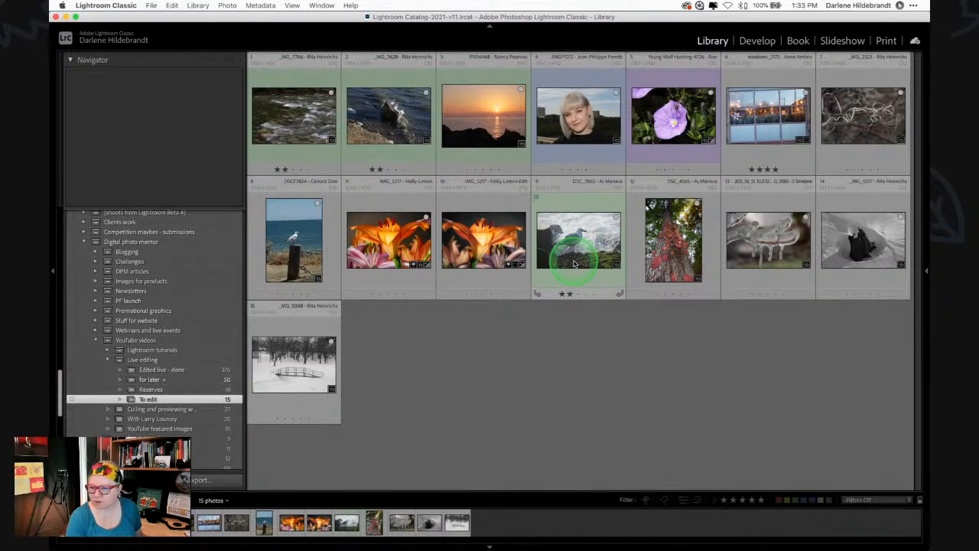
pyautogui.moveTo(574, 263)
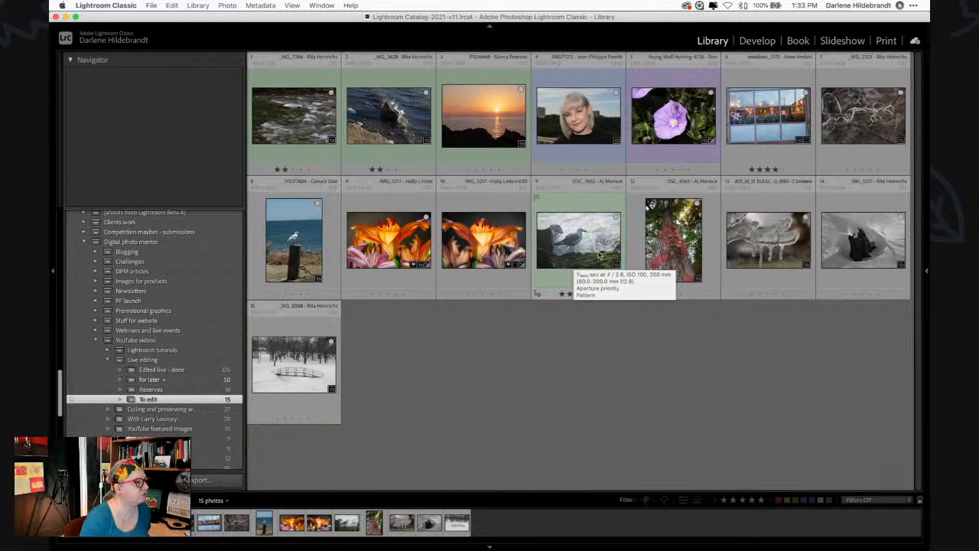
pyautogui.doubleClick(600, 254)
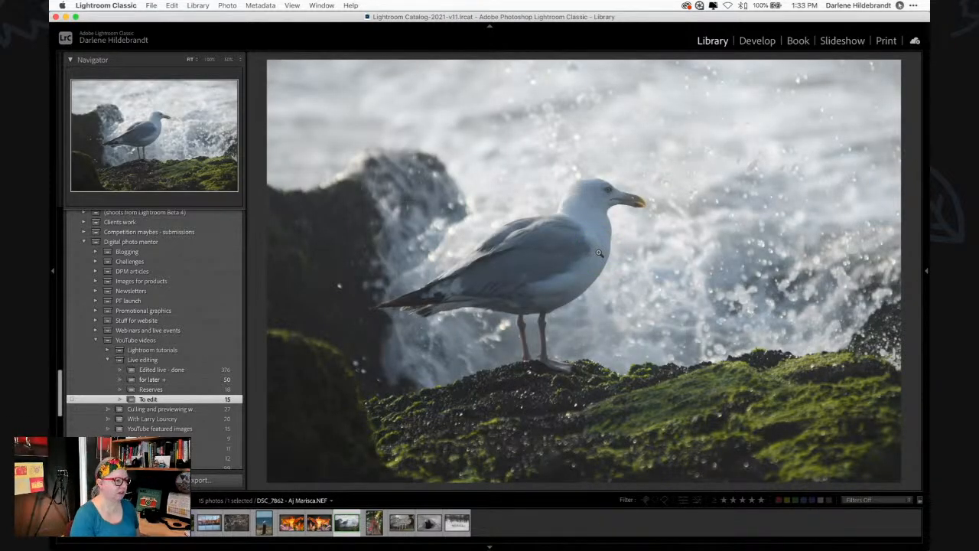
pyautogui.press('Right')
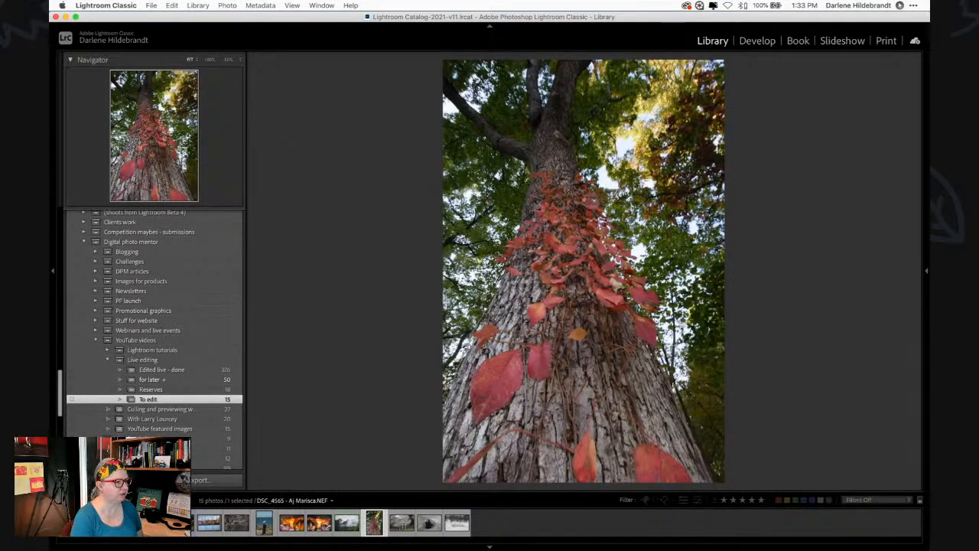
pyautogui.press('Left')
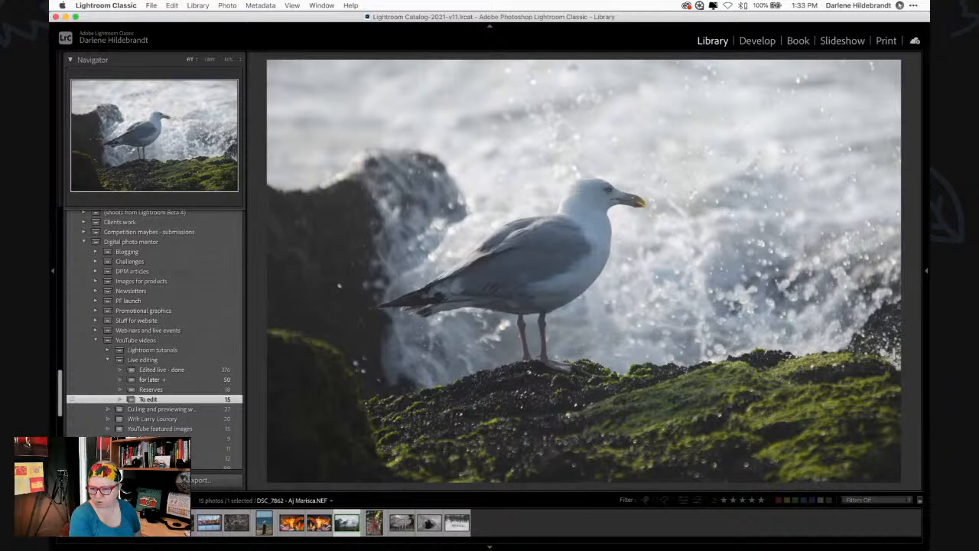
pyautogui.press('Right')
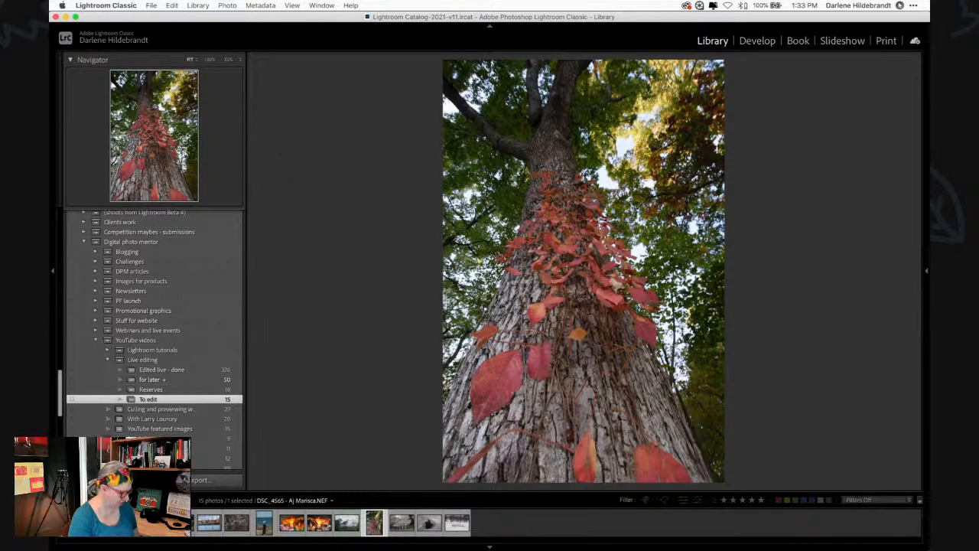
# Recheck the seagull photo, then open the red-leaved tree photo in the Develop module with its Profile Browser showing
pyautogui.press('Left')
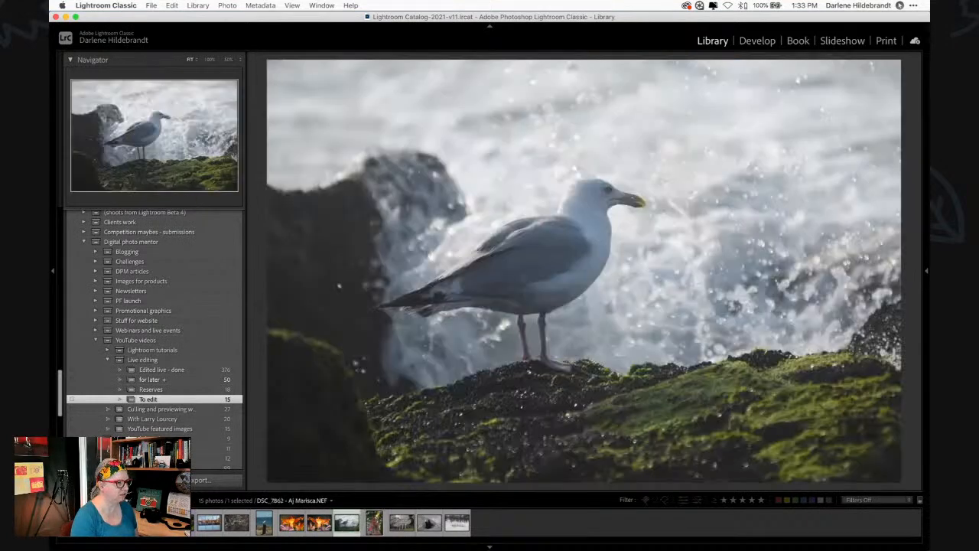
pyautogui.press('Right')
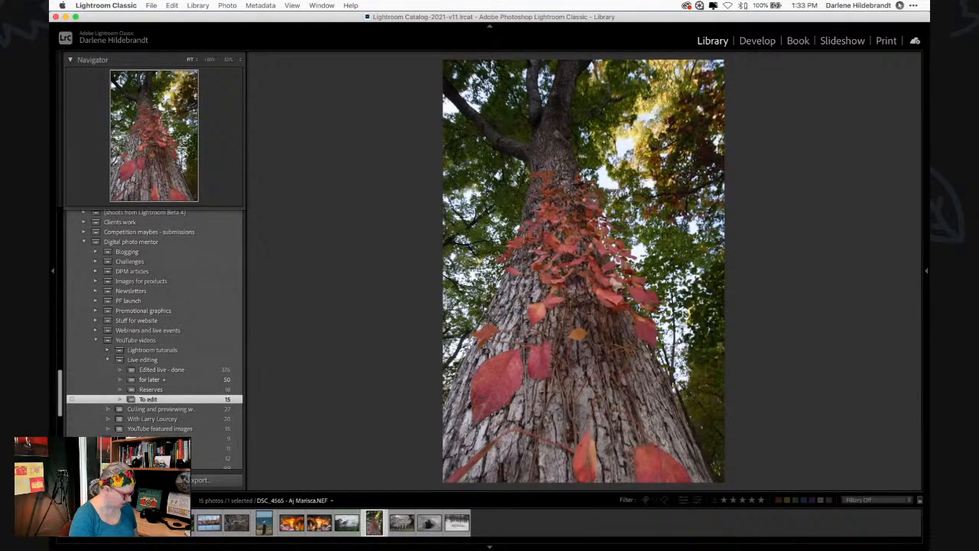
pyautogui.press('d')
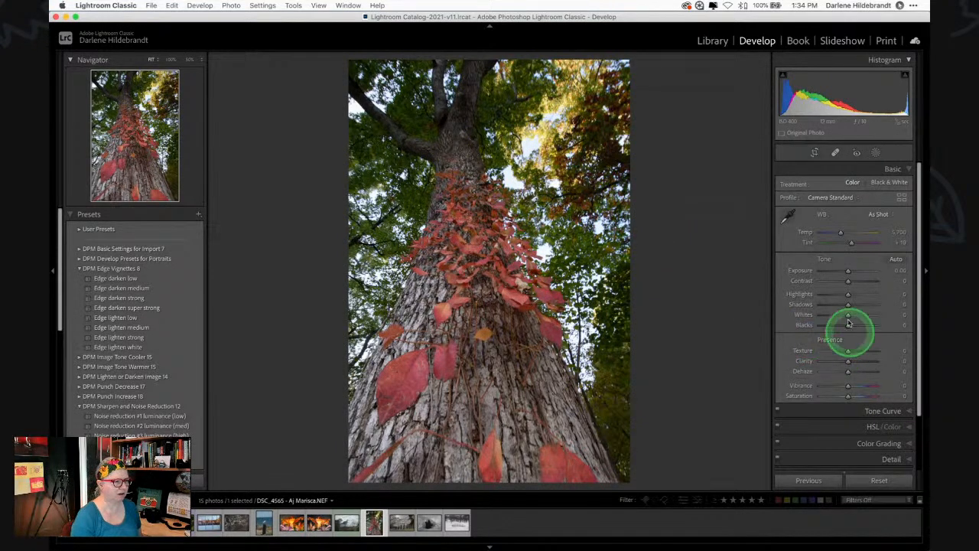
pyautogui.click(901, 198)
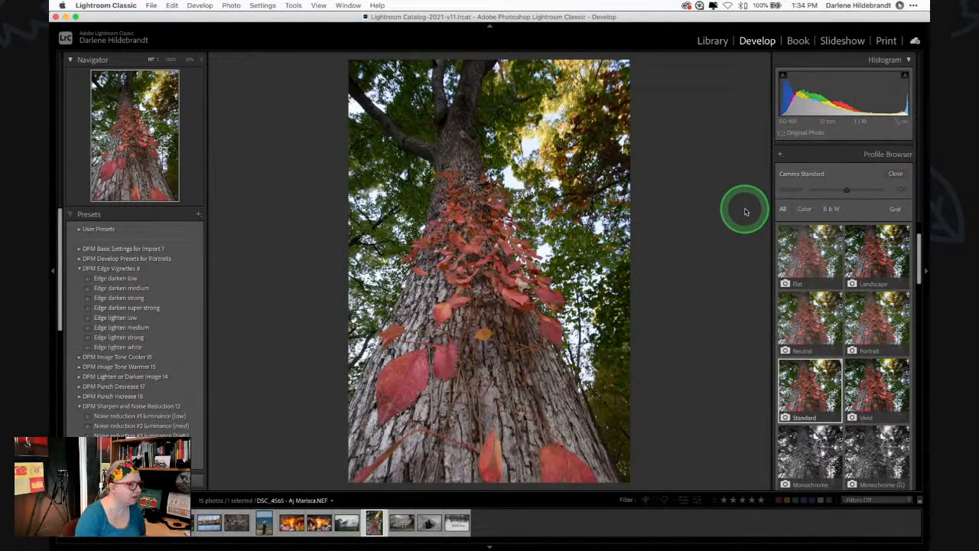
# Display the tree photo's exposure settings and its file and camera information over the image, and hide the overlay again
pyautogui.press('i')
pyautogui.press('i')
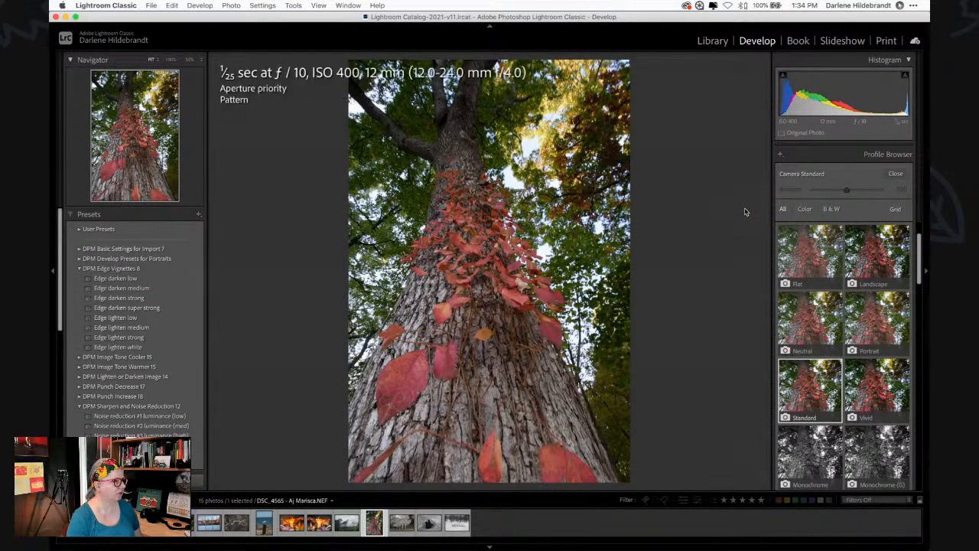
pyautogui.press('i')
pyautogui.press('i')
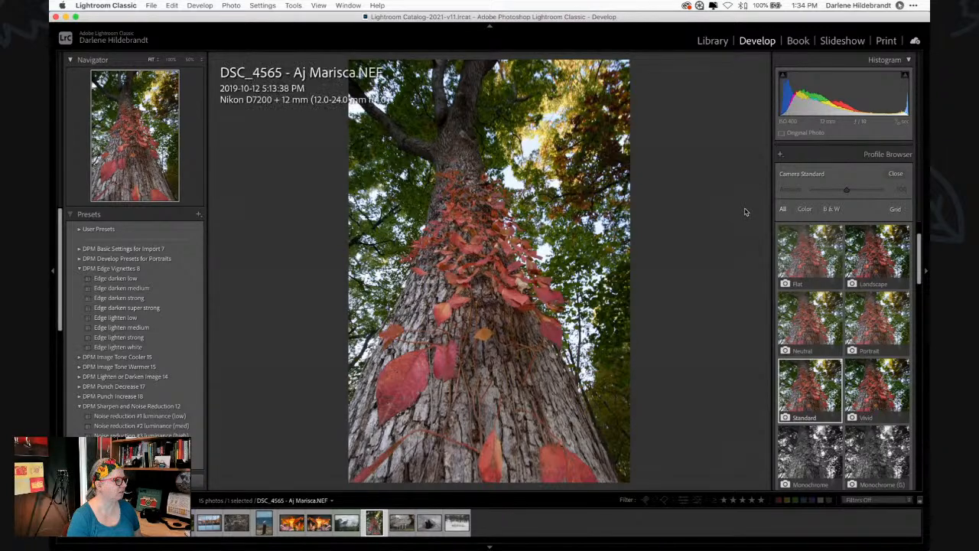
pyautogui.press('i')
pyautogui.press('i')
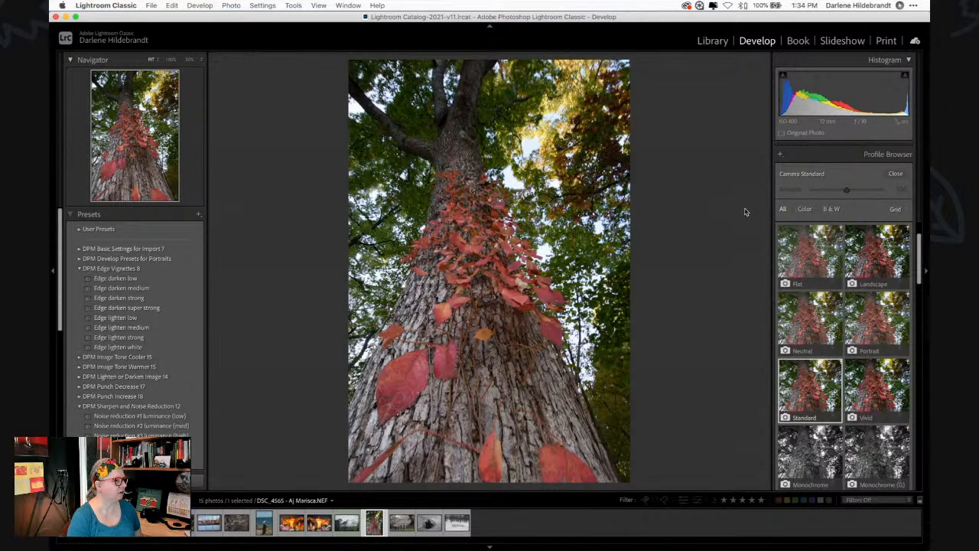
# Compare the Landscape, Standard and Vivid camera profiles on the tree photo and apply Camera Landscape
pyautogui.click(864, 264)
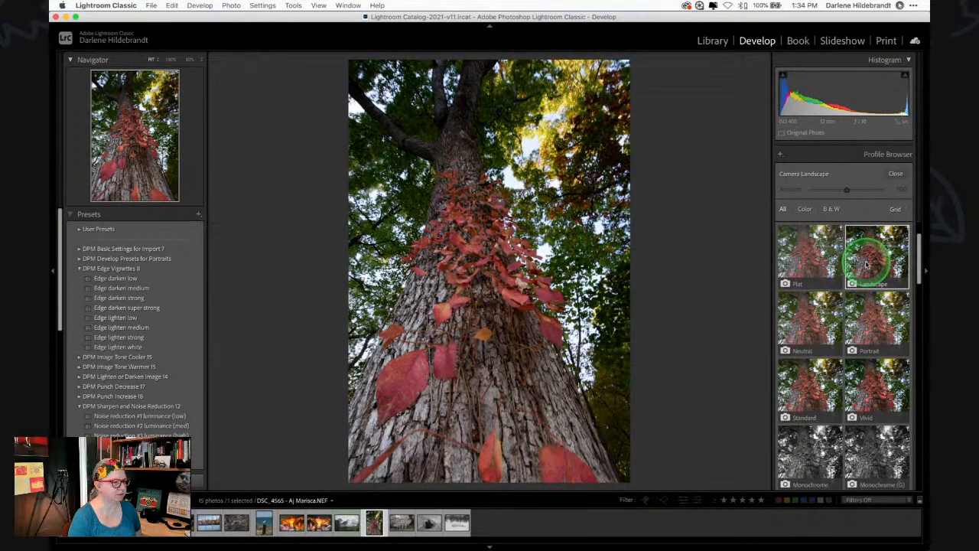
pyautogui.click(726, 250)
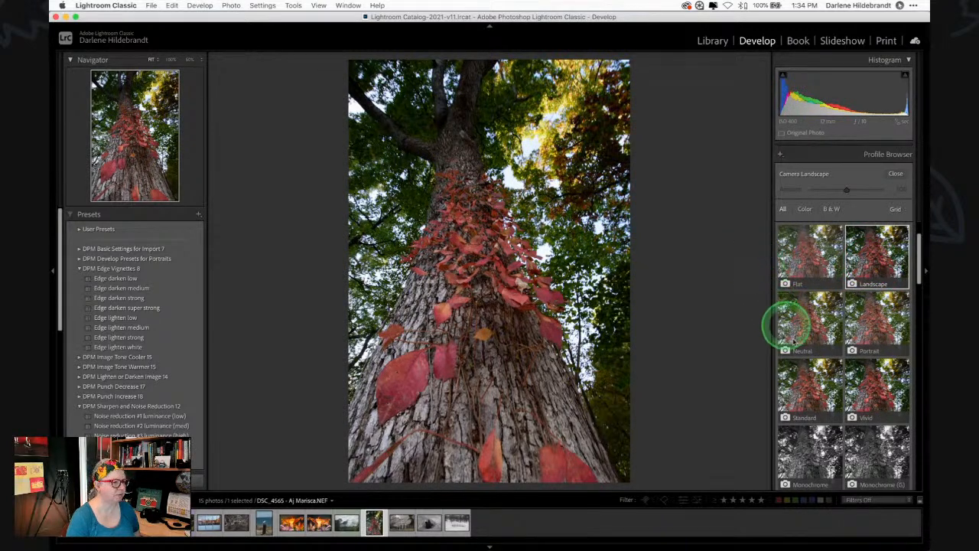
pyautogui.click(799, 388)
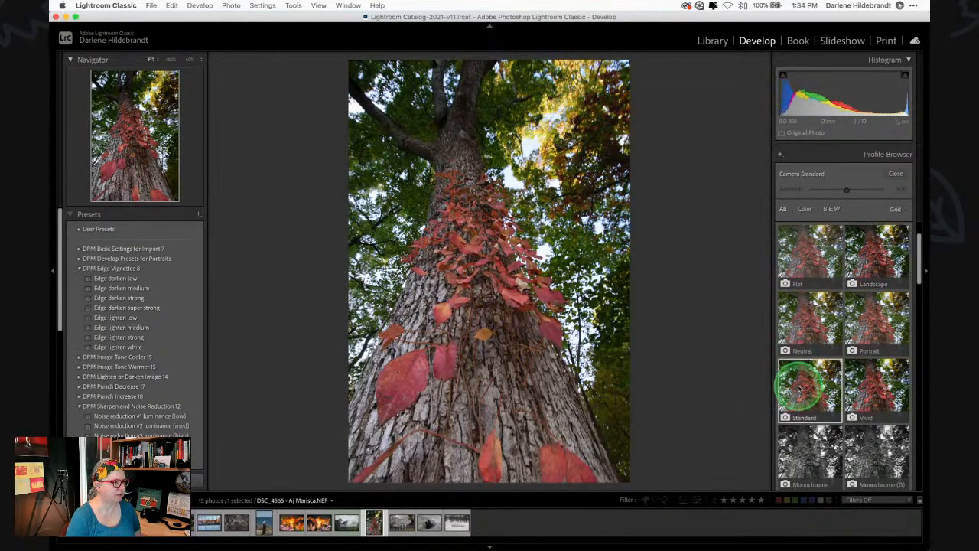
pyautogui.click(878, 392)
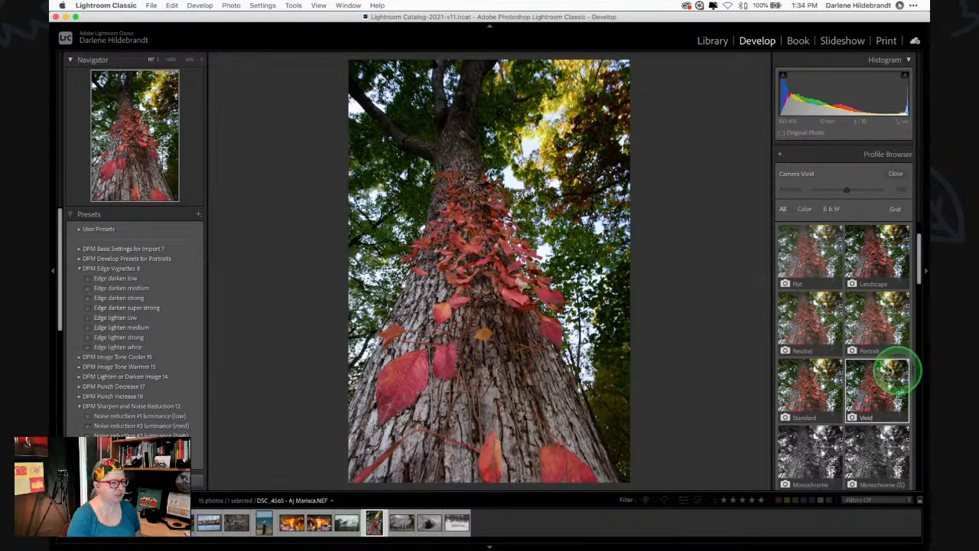
pyautogui.click(872, 350)
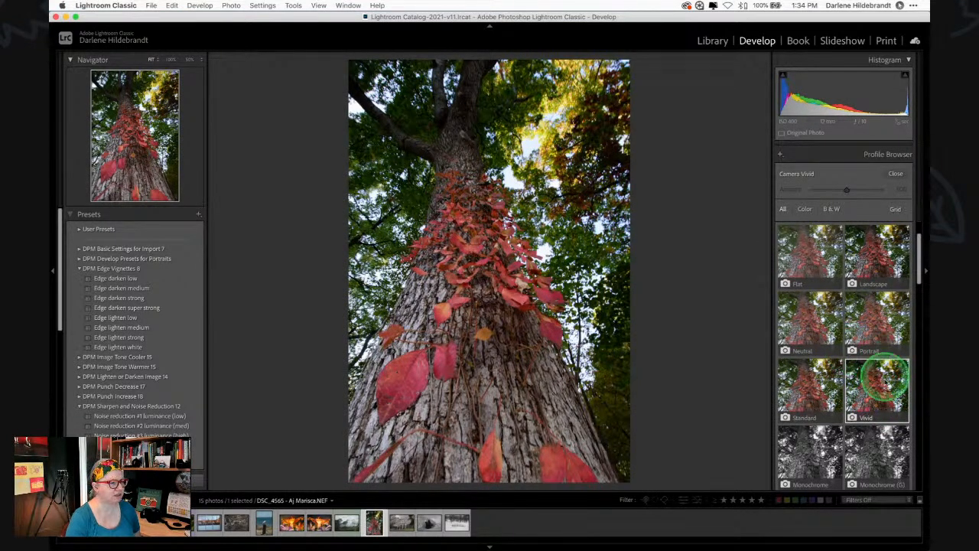
pyautogui.click(870, 262)
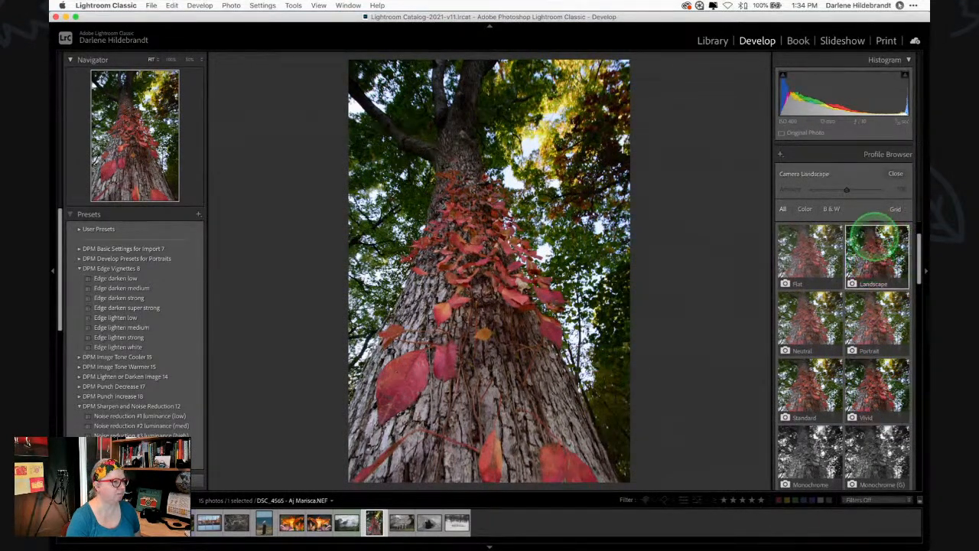
pyautogui.click(893, 175)
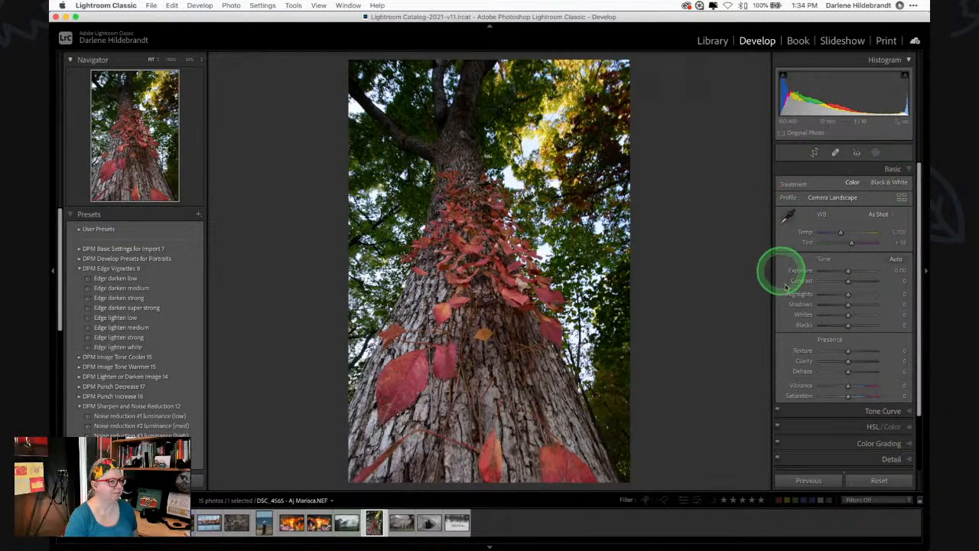
# Set Blacks to -16, try Whites at -100 to see the effect on the bright sky, and set Whites to +26
pyautogui.moveTo(800, 320); pyautogui.dragTo(803, 328)
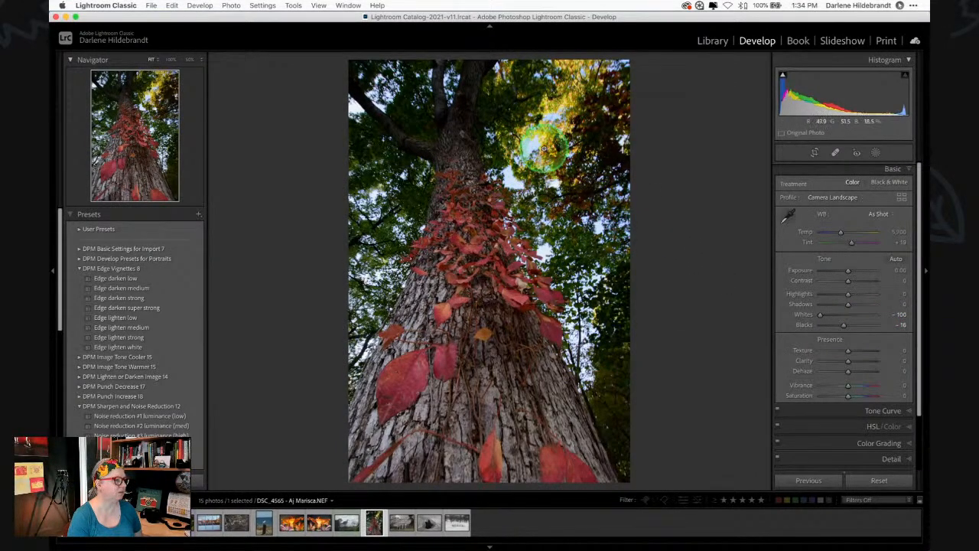
pyautogui.doubleClick(802, 315)
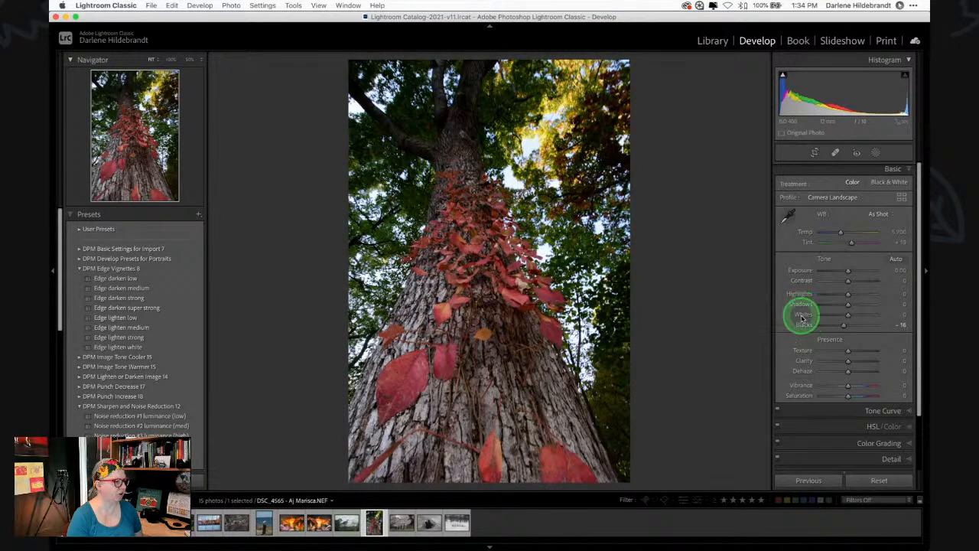
pyautogui.click(844, 316)
pyautogui.moveTo(844, 316); pyautogui.dragTo(768, 337)
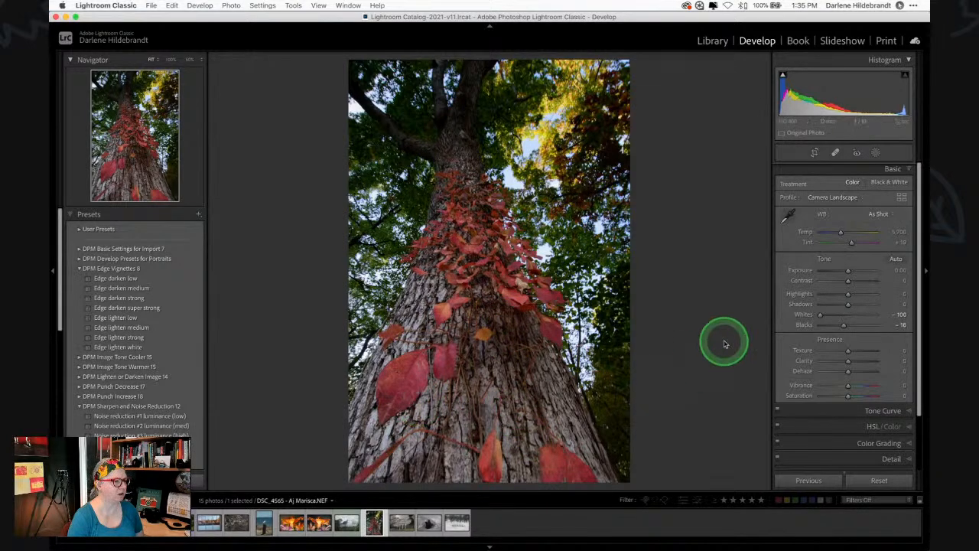
pyautogui.moveTo(820, 321); pyautogui.dragTo(821, 317)
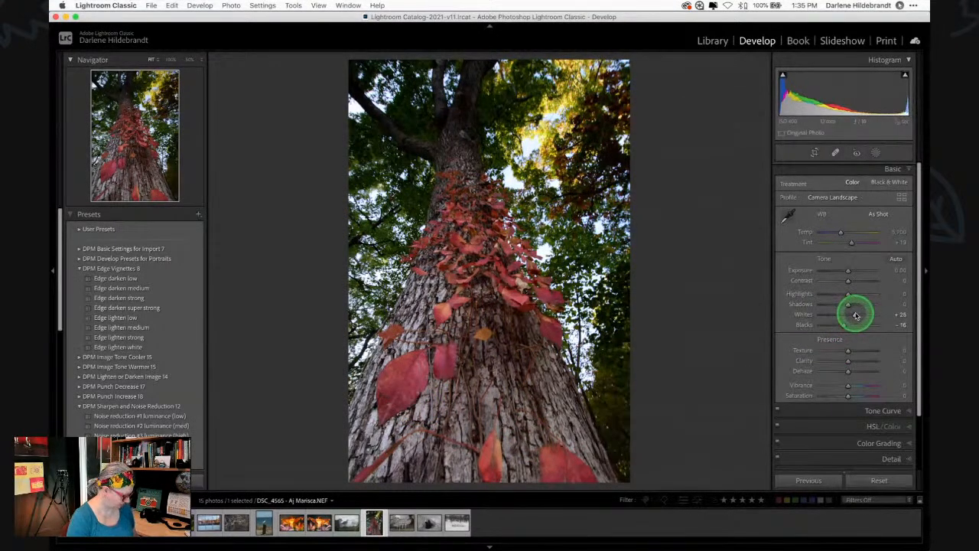
pyautogui.keyDown('alt'); pyautogui.click(856, 315); pyautogui.keyUp('alt')
pyautogui.keyDown('alt'); pyautogui.click(855, 315); pyautogui.keyUp('alt')
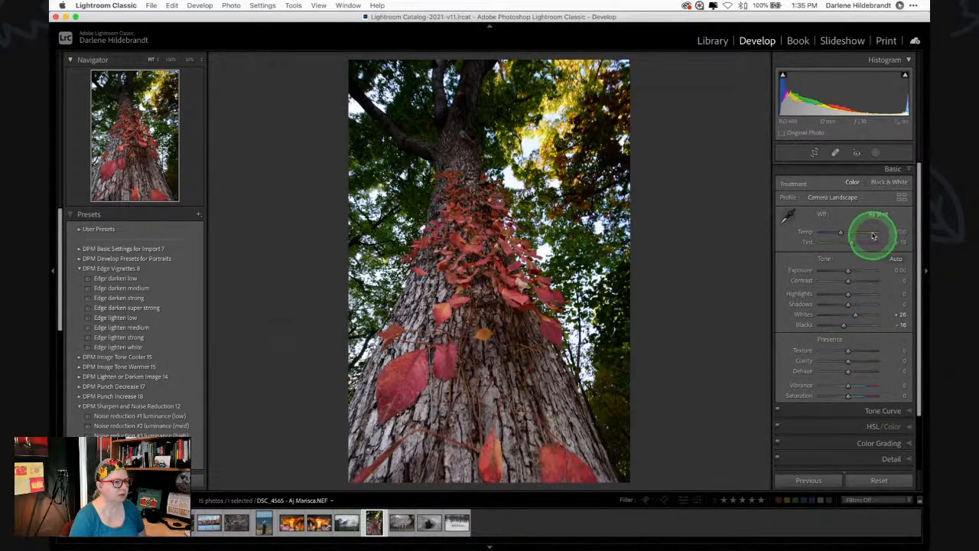
# Try a warmer custom white balance with Temp 6,281 and Tint +14, and undo both changes
pyautogui.click(839, 233)
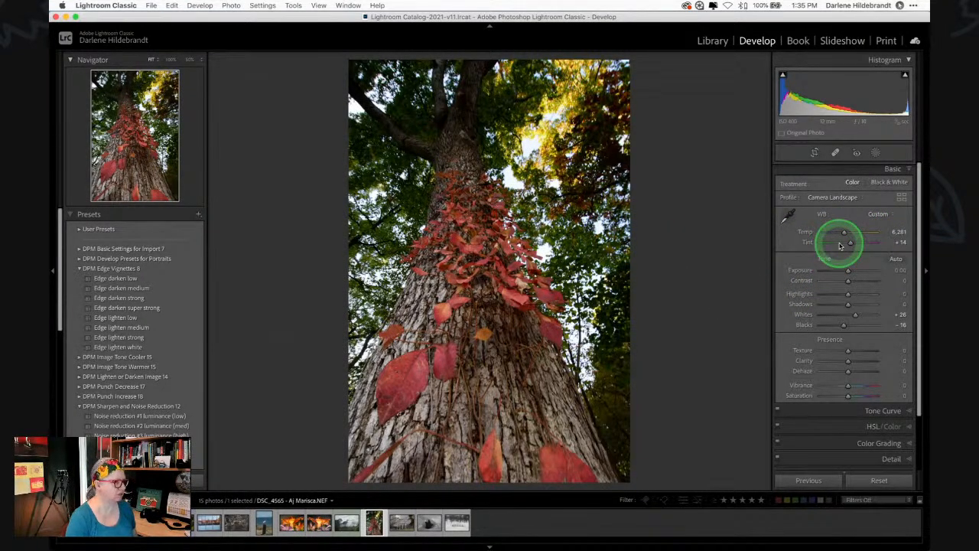
pyautogui.press('super+z')
pyautogui.press('super+z')
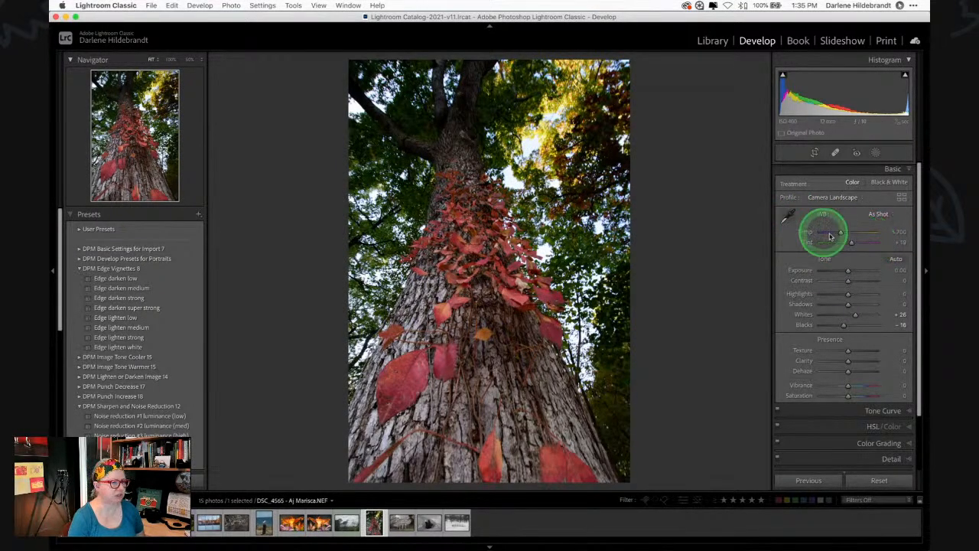
# Warm the tree photo's white balance to Temp 6,149 and Tint +17
pyautogui.moveTo(838, 234); pyautogui.dragTo(841, 234)
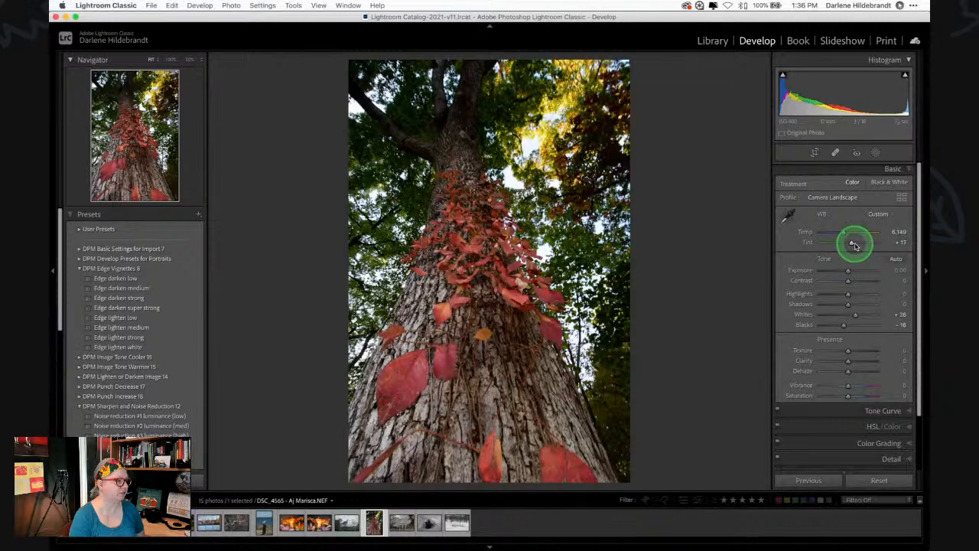
pyautogui.moveTo(855, 245); pyautogui.dragTo(854, 245)
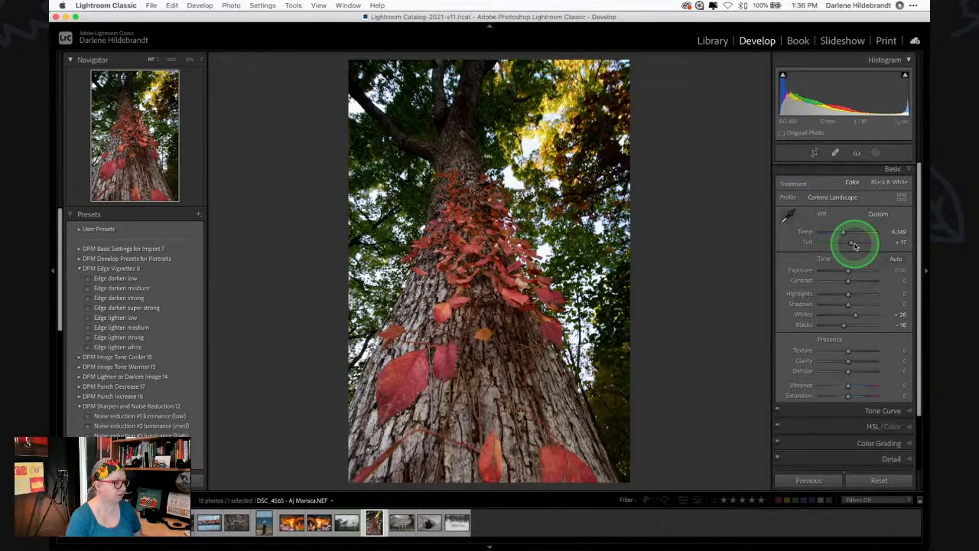
# Compare the photo before and after the edits, and lower Blacks to -21 using the clipping preview
pyautogui.press('\\')
pyautogui.press('\\')
pyautogui.press('\\')
pyautogui.press('\\')
pyautogui.keyDown('alt'); pyautogui.click(844, 326); pyautogui.keyUp('alt')
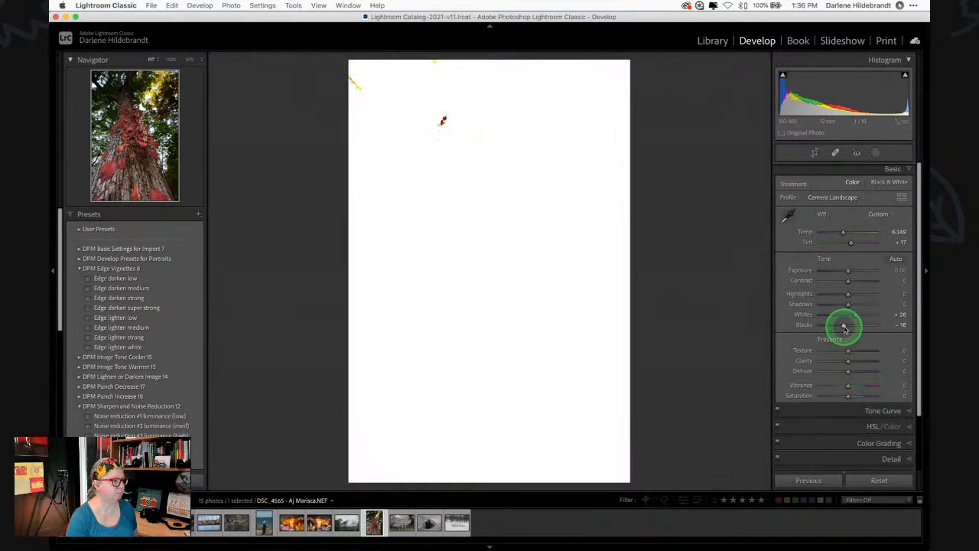
# Try an exaggerated look with Highlights -100, Shadows +100, the Camera Vivid profile, Clarity +71 and Saturation +67
pyautogui.moveTo(848, 304); pyautogui.dragTo(774, 312)
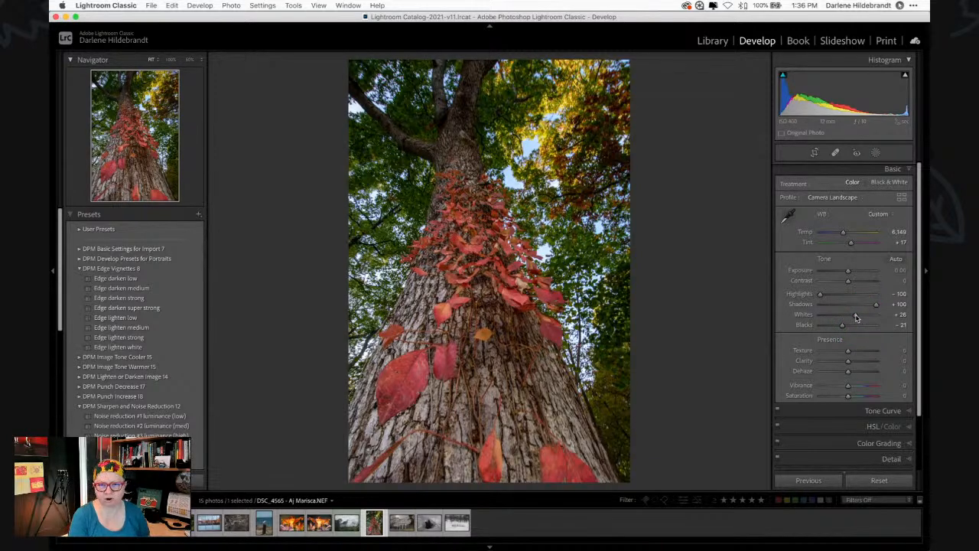
pyautogui.click(902, 197)
pyautogui.click(877, 390)
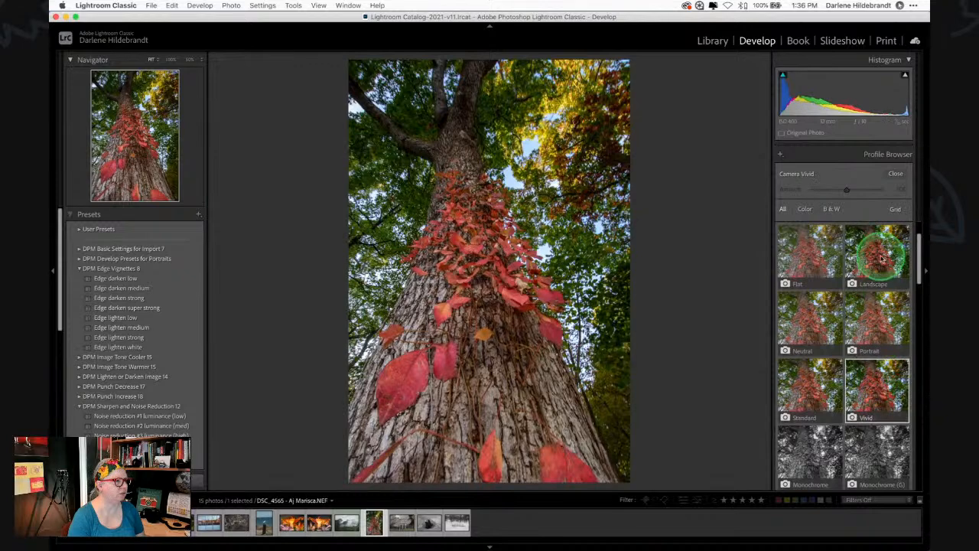
pyautogui.click(894, 175)
pyautogui.moveTo(847, 360); pyautogui.dragTo(868, 359)
pyautogui.moveTo(851, 394); pyautogui.dragTo(868, 395)
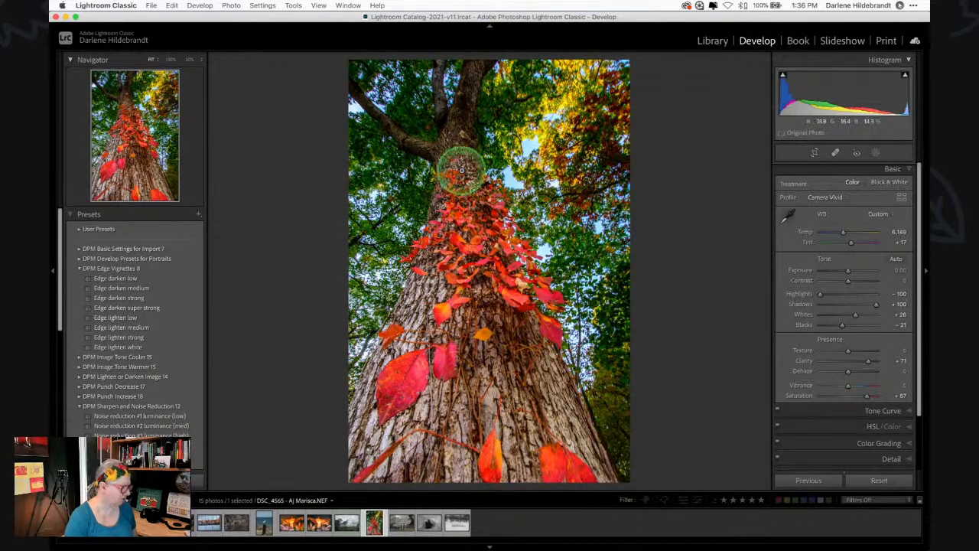
# Undo the Saturation, Clarity, Camera Vivid profile, Shadows and Highlights changes
pyautogui.press('cmd+z')
pyautogui.press('super+z')
pyautogui.press('super+z')
pyautogui.press('super+z')
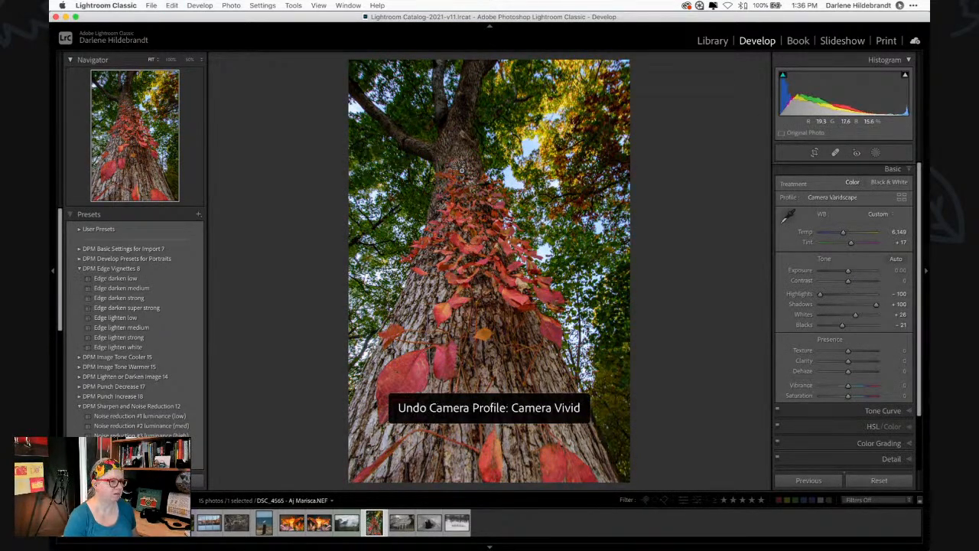
pyautogui.press('super+z')
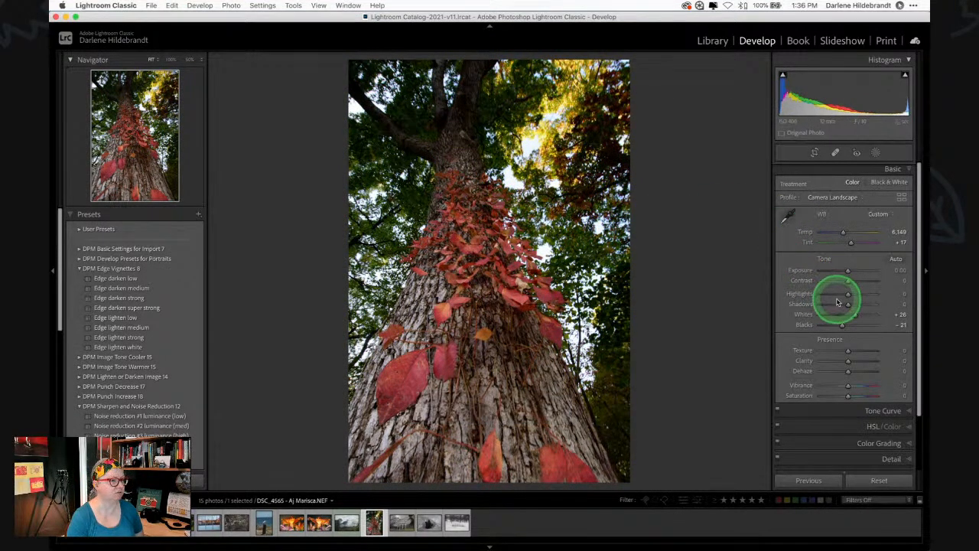
# Brighten the tree photo with Shadows +20 and Exposure +0.50, and deepen Blacks to -43
pyautogui.moveTo(837, 303); pyautogui.dragTo(848, 307)
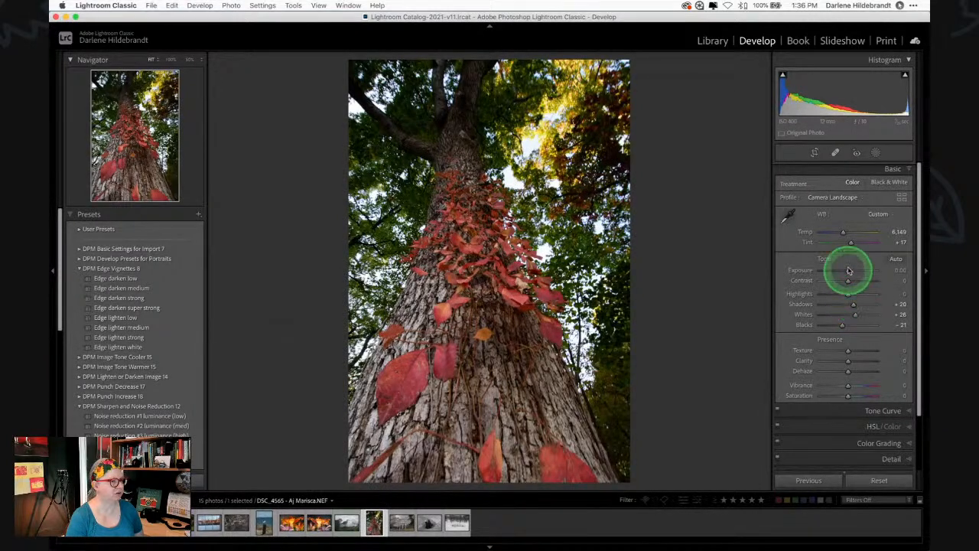
pyautogui.moveTo(844, 269); pyautogui.dragTo(851, 272)
pyautogui.keyDown('alt'); pyautogui.click(842, 326); pyautogui.keyUp('alt')
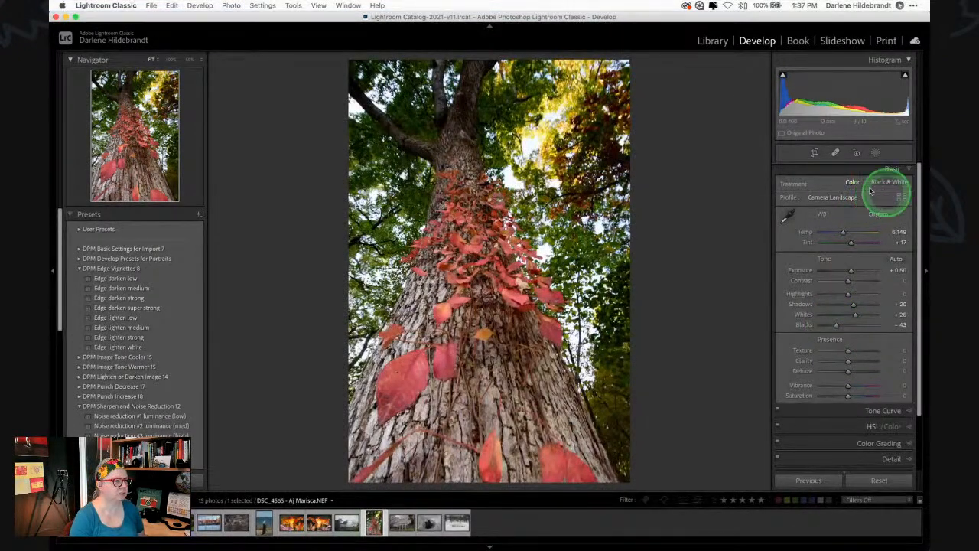
# Create a Select Sky mask and darken it with Highlights -100 and Exposure -0.44
pyautogui.click(874, 153)
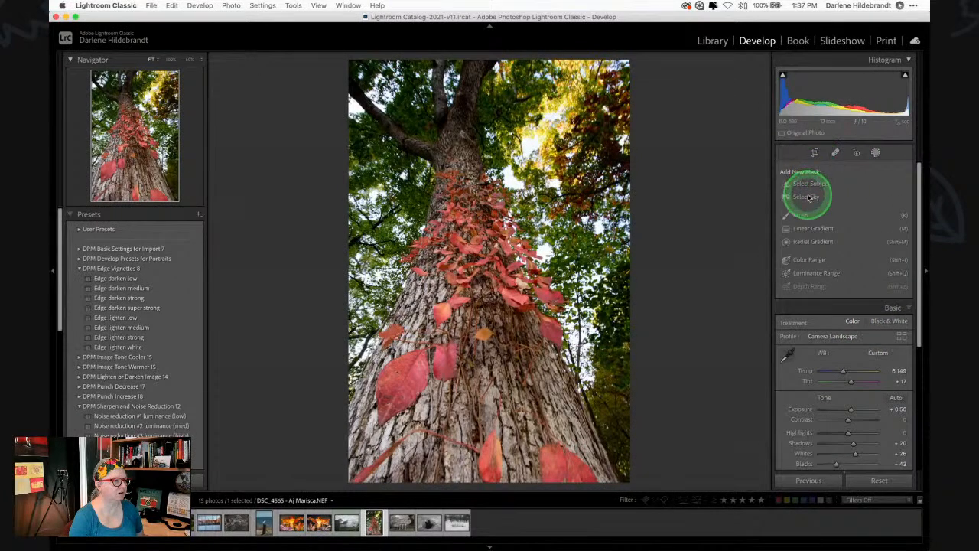
pyautogui.click(806, 197)
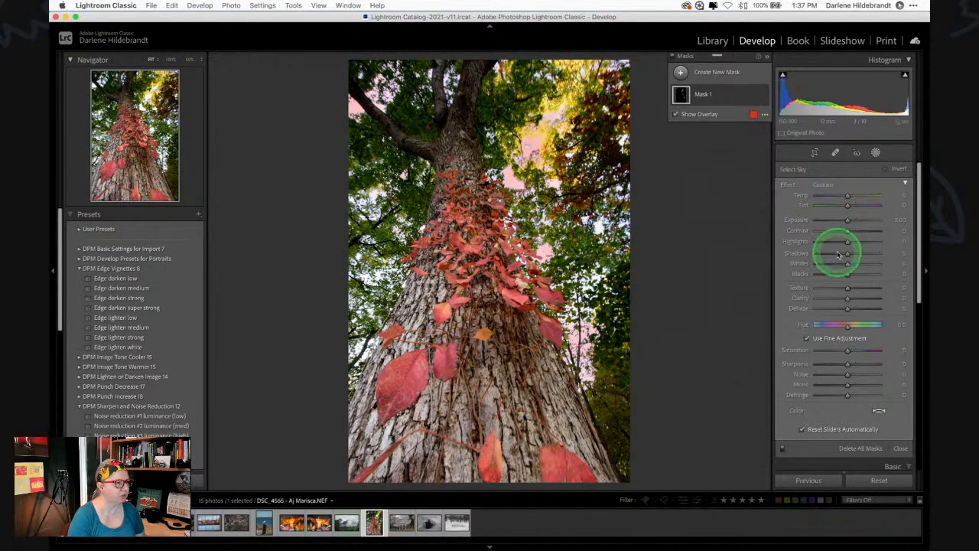
pyautogui.moveTo(846, 240); pyautogui.dragTo(826, 219)
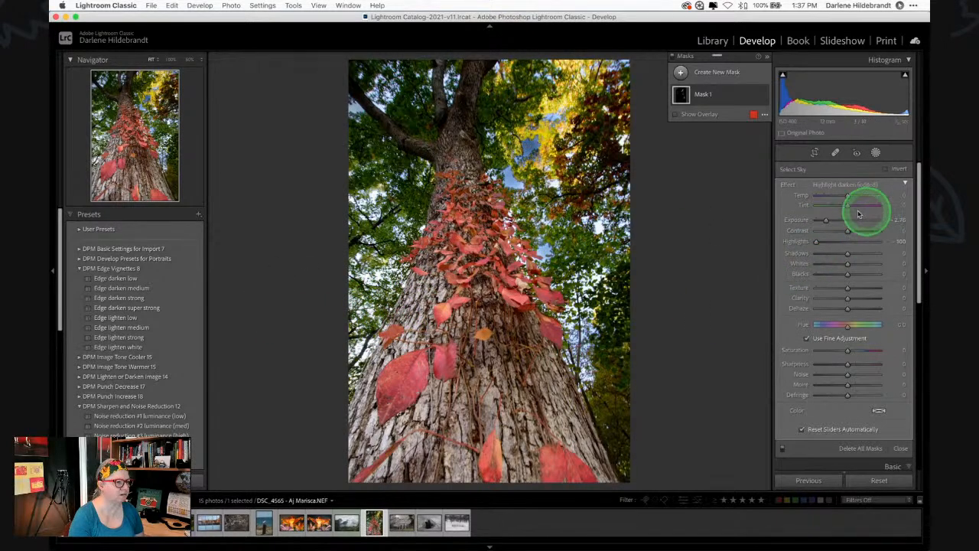
pyautogui.moveTo(826, 219); pyautogui.dragTo(841, 221)
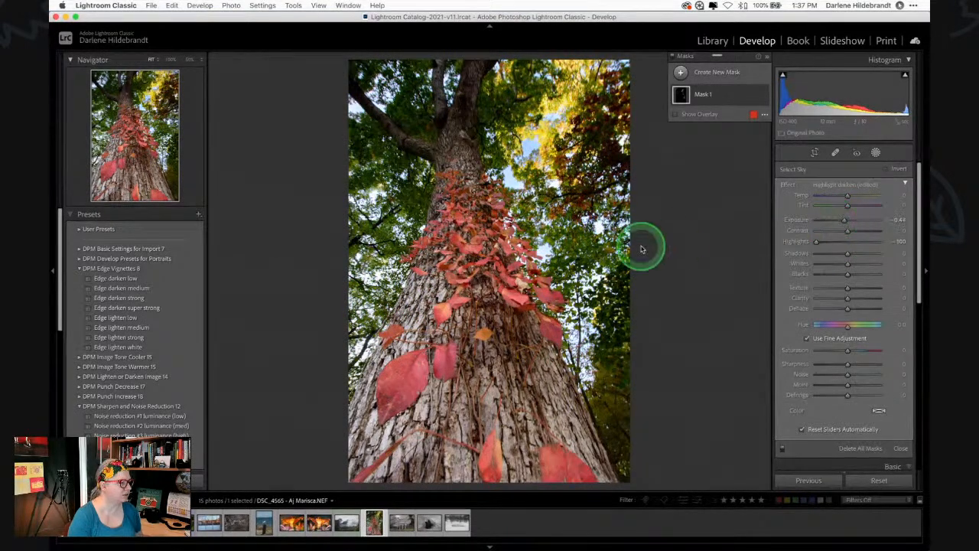
# Add a Color Range selection to the sky mask by sampling the bright sky showing between the leaves
pyautogui.click(374, 276)
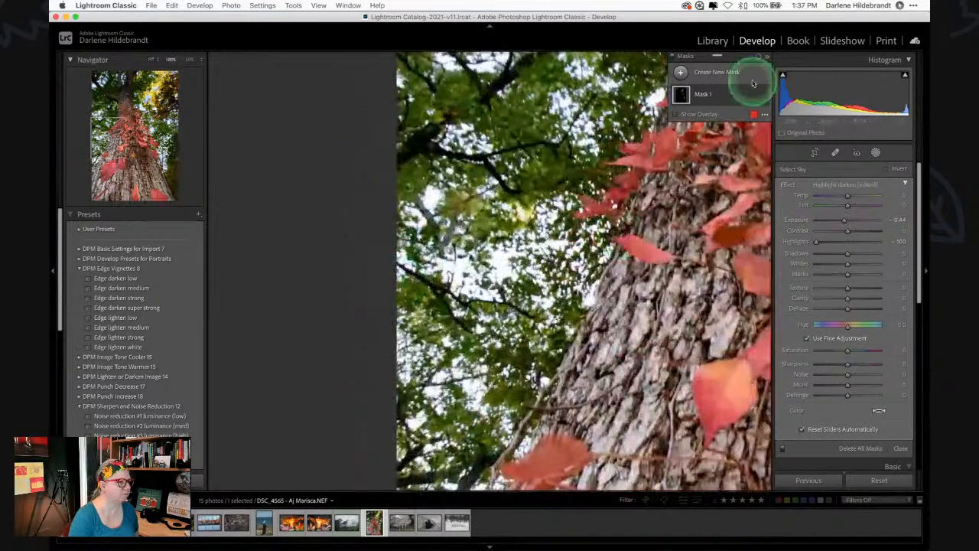
pyautogui.click(726, 95)
pyautogui.click(703, 125)
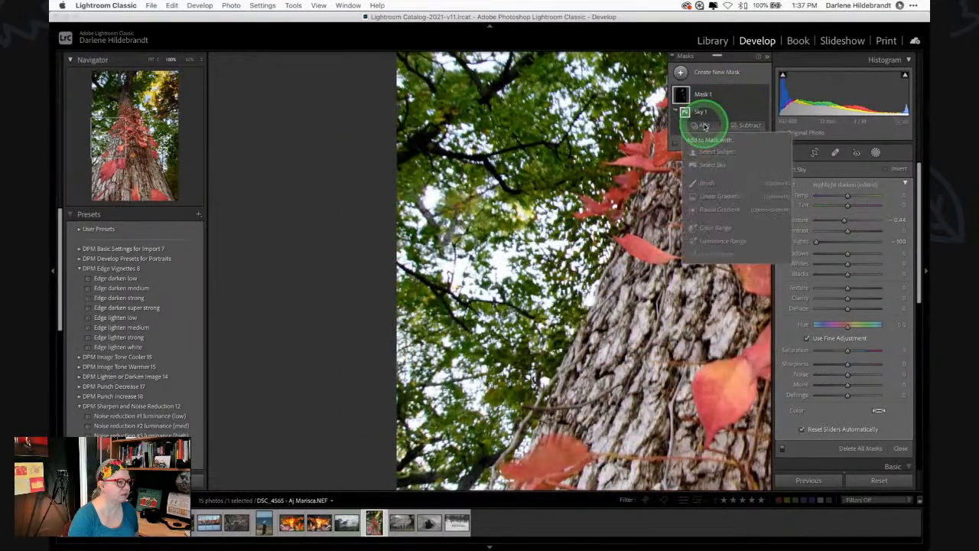
pyautogui.click(716, 228)
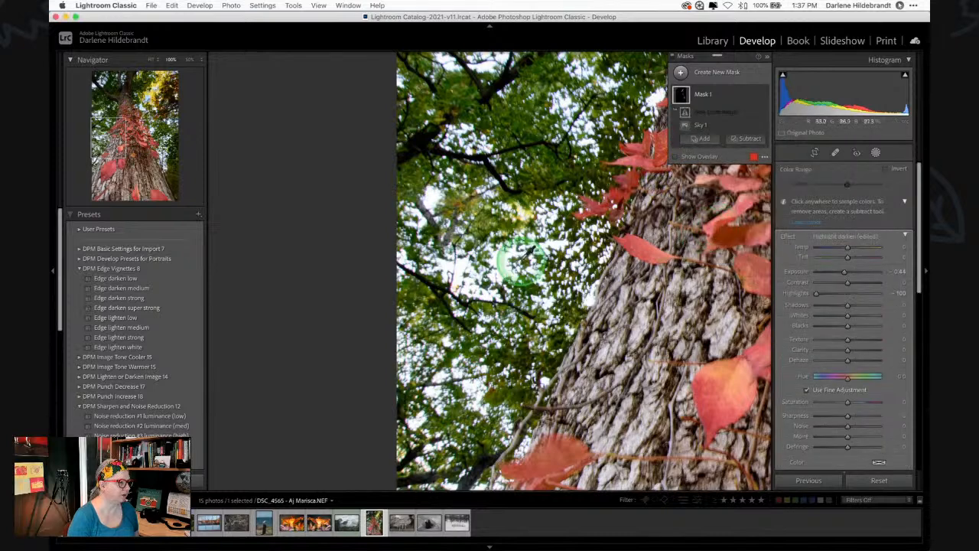
pyautogui.click(503, 262)
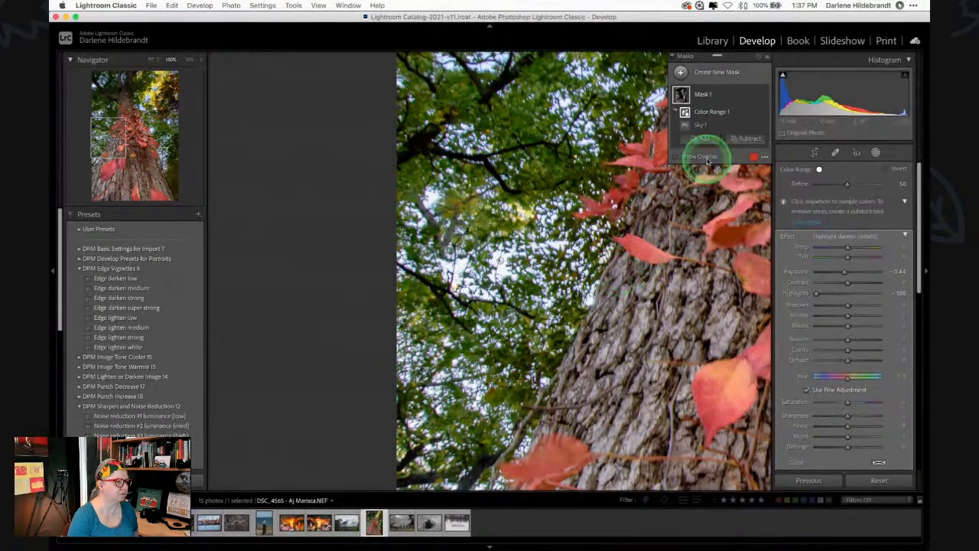
# Show the overlay for Mask 1 and change the overlay color to green
pyautogui.click(715, 95)
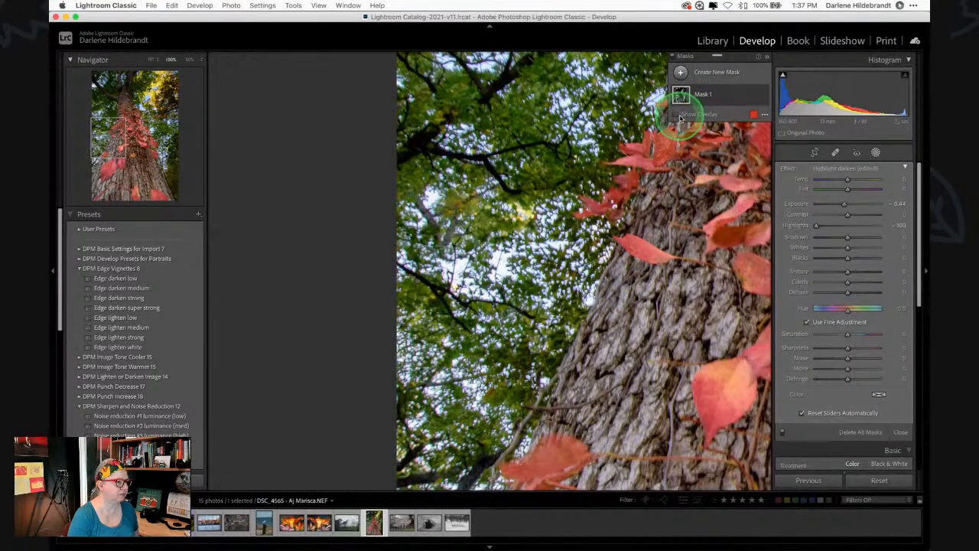
pyautogui.click(676, 114)
pyautogui.click(581, 212)
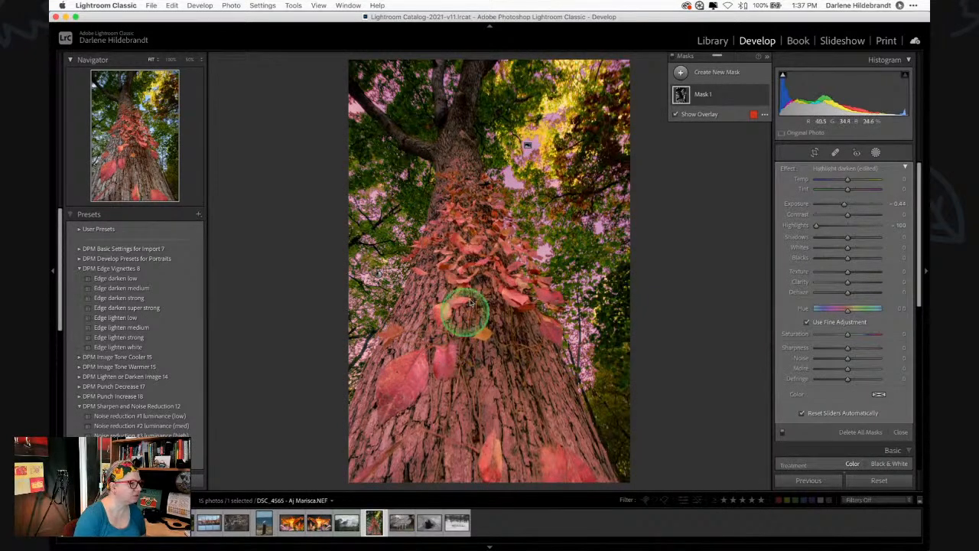
pyautogui.click(754, 114)
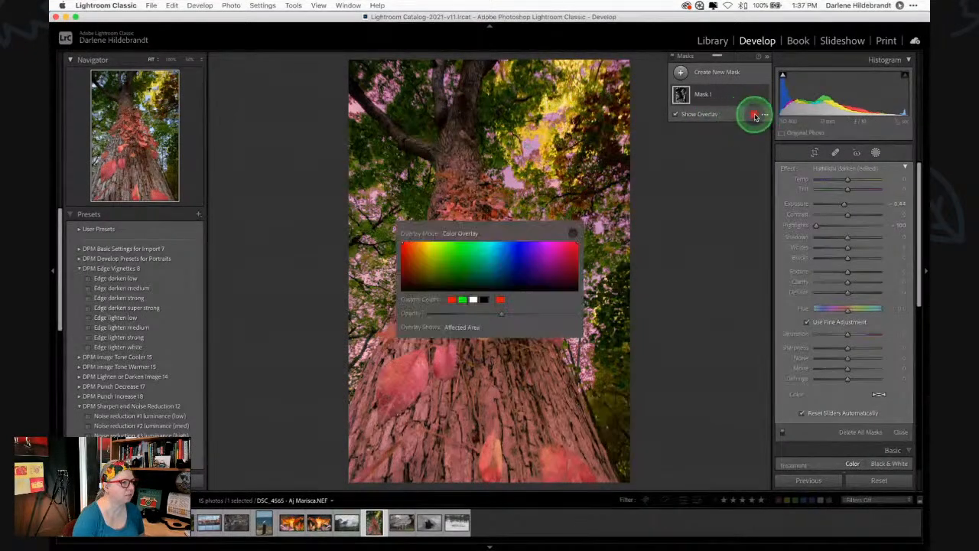
pyautogui.click(462, 299)
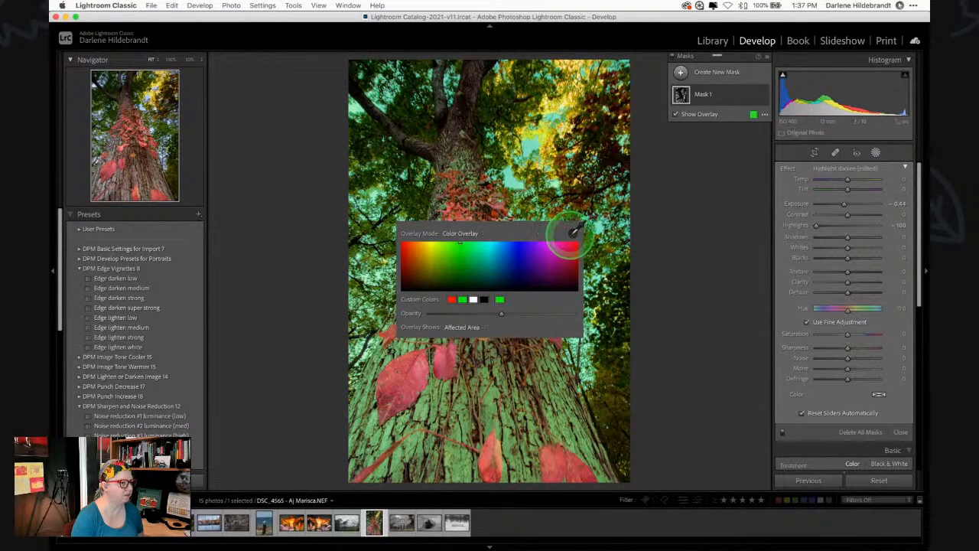
pyautogui.click(573, 231)
# Lower the Refine amount of Color Range 1 to about 15 to take the tree trunk out of the mask
pyautogui.click(711, 95)
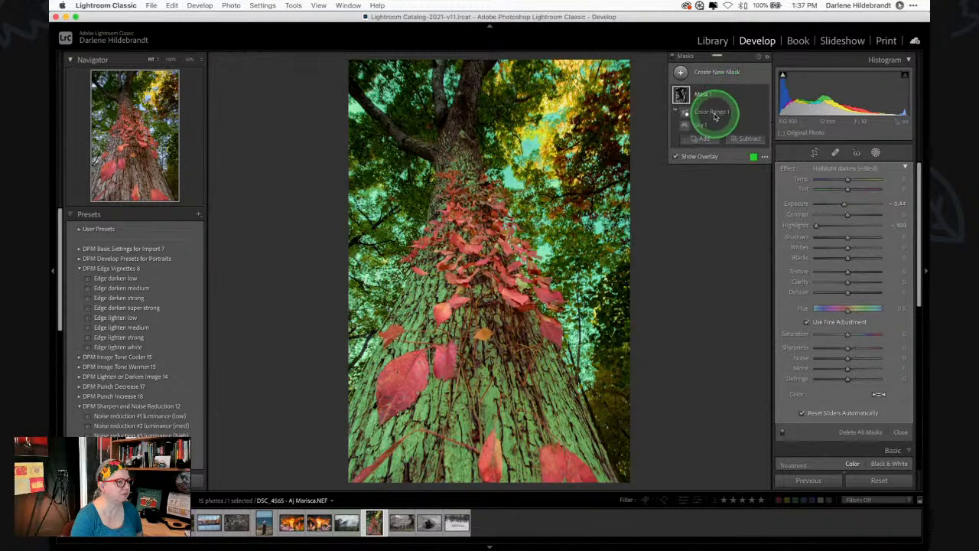
pyautogui.click(712, 112)
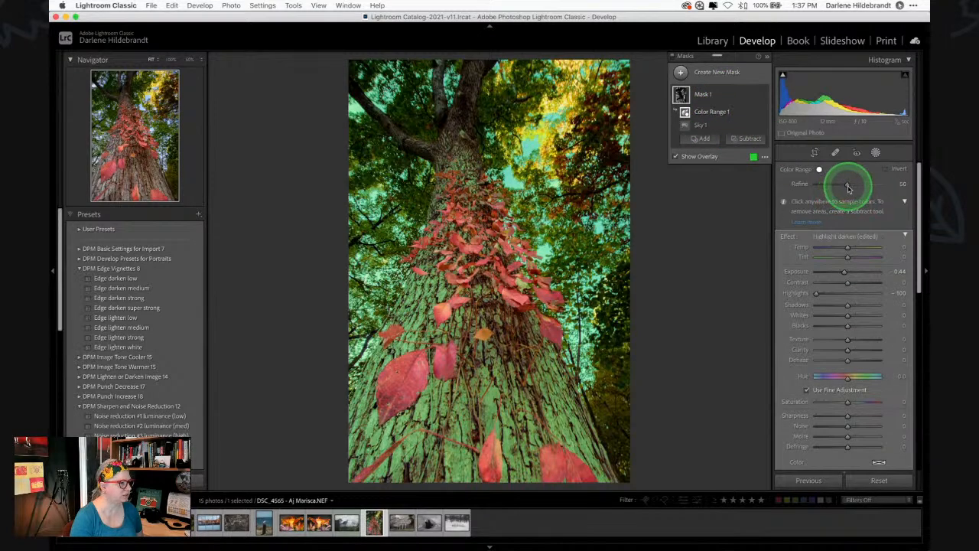
pyautogui.moveTo(831, 181)
pyautogui.mouseDown()
pyautogui.moveTo(878, 187)
pyautogui.moveTo(803, 186)
pyautogui.moveTo(881, 189)
pyautogui.moveTo(815, 187)
pyautogui.mouseUp()
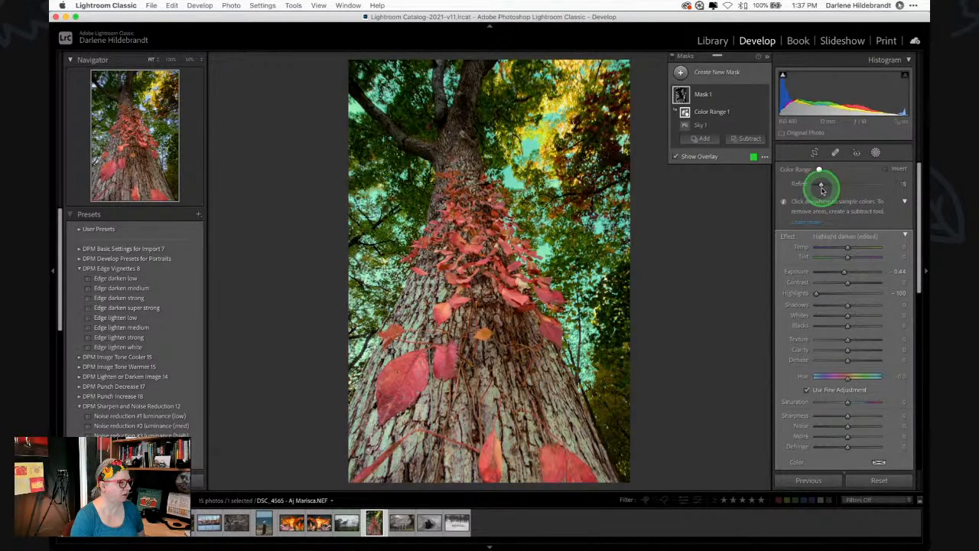
pyautogui.moveTo(826, 189); pyautogui.dragTo(821, 190)
# Set Mask 1 to Exposure -0.47 and Highlights -83, and compare the photo with its before version
pyautogui.click(703, 96)
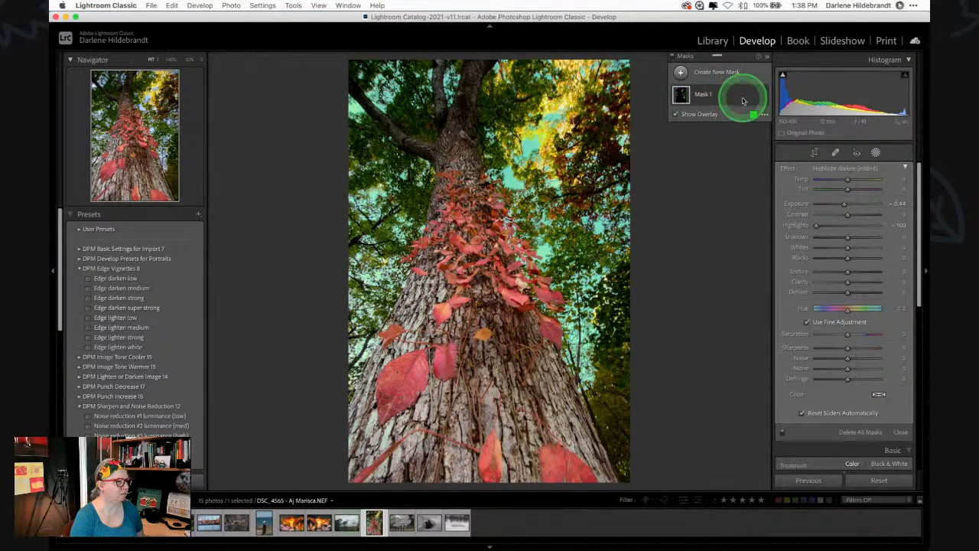
pyautogui.click(729, 95)
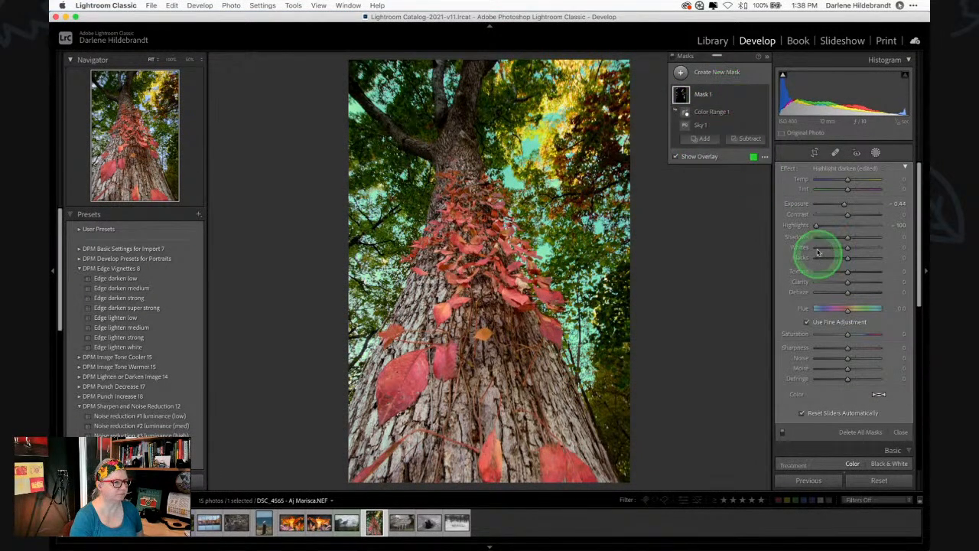
pyautogui.moveTo(839, 204); pyautogui.dragTo(820, 226)
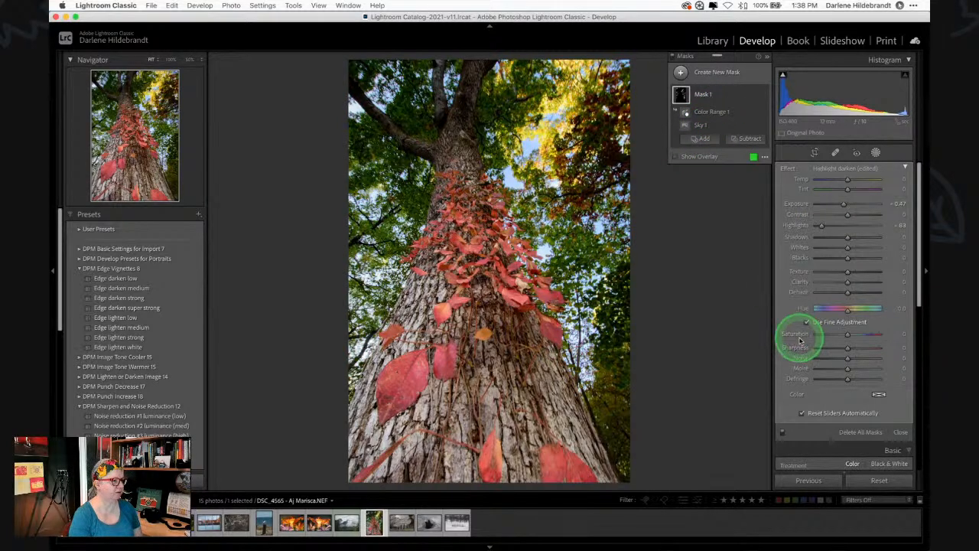
pyautogui.press('\\')
pyautogui.press('\\')
pyautogui.press('\\')
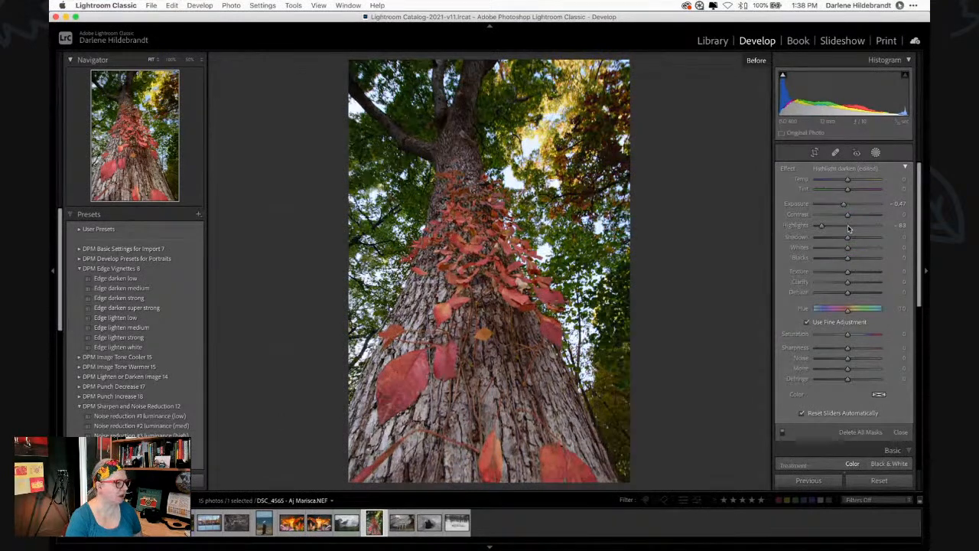
pyautogui.press('\\')
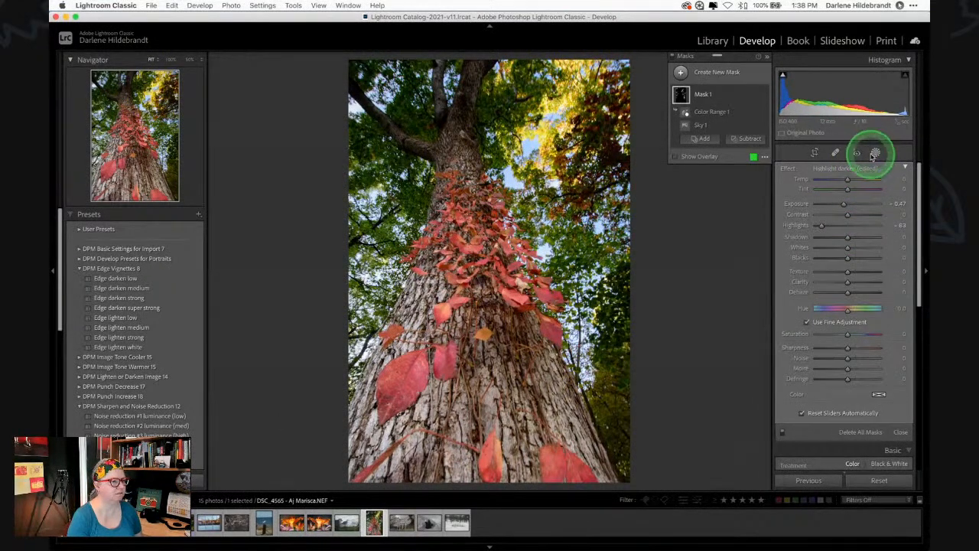
# Leave masking and set the whole photo's Whites to +27, Blacks to -47 and Clarity to +30
pyautogui.click(874, 152)
pyautogui.moveTo(855, 316); pyautogui.dragTo(784, 311)
pyautogui.moveTo(841, 312)
pyautogui.mouseDown()
pyautogui.moveTo(858, 311)
pyautogui.moveTo(835, 326)
pyautogui.mouseUp()
pyautogui.moveTo(847, 361); pyautogui.dragTo(856, 362)
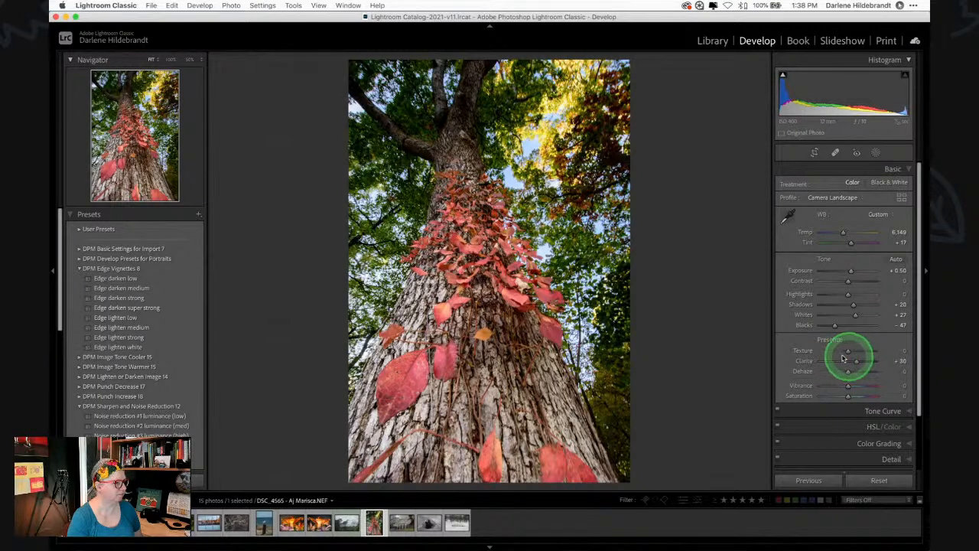
# Apply the Edge darken medium vignette preset and compare the photo with its before version
pyautogui.click(134, 288)
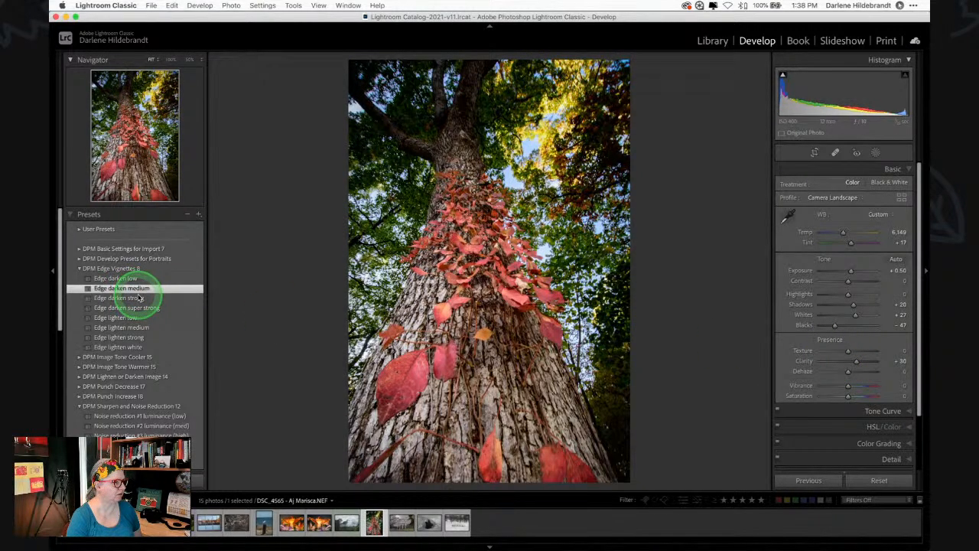
pyautogui.click(721, 307)
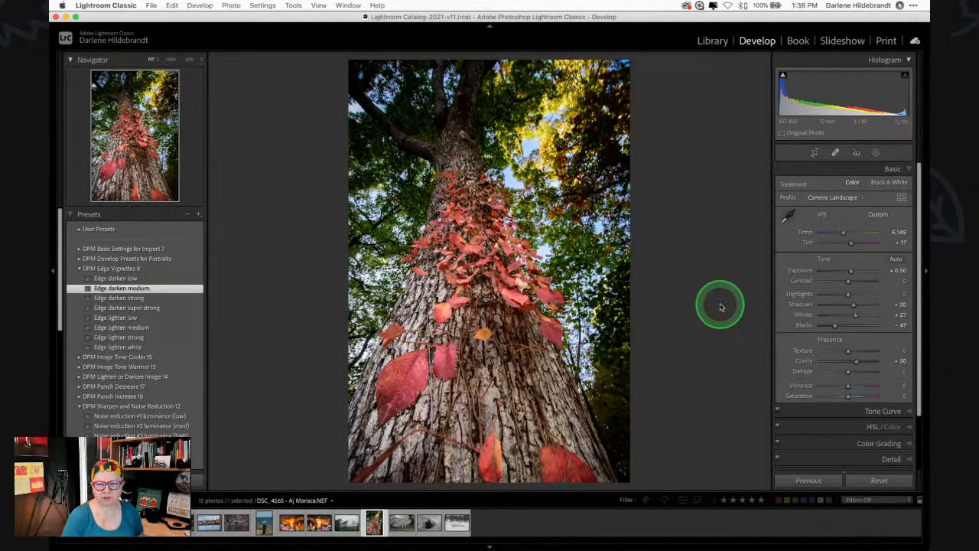
pyautogui.press('\\')
pyautogui.press('\\')
pyautogui.press('\\')
pyautogui.press('\\')
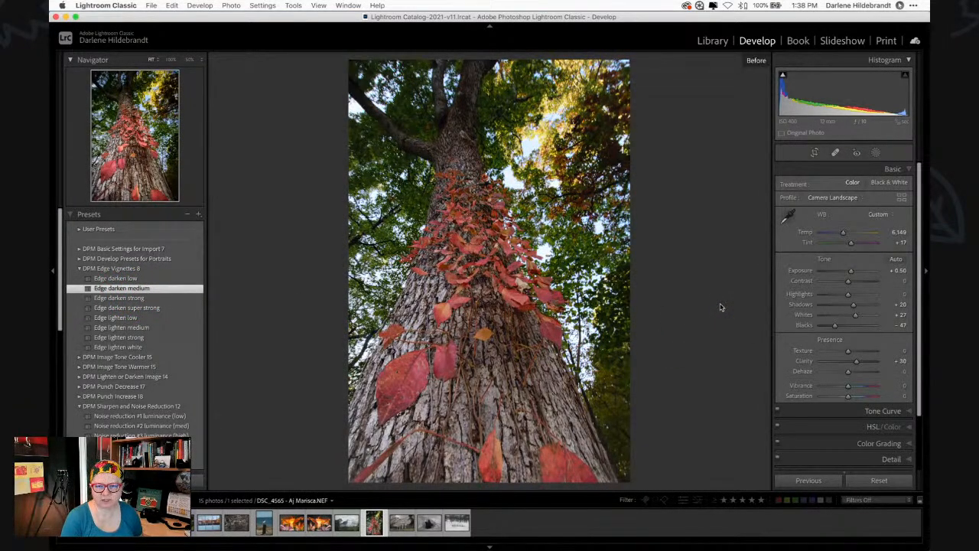
pyautogui.press('\\')
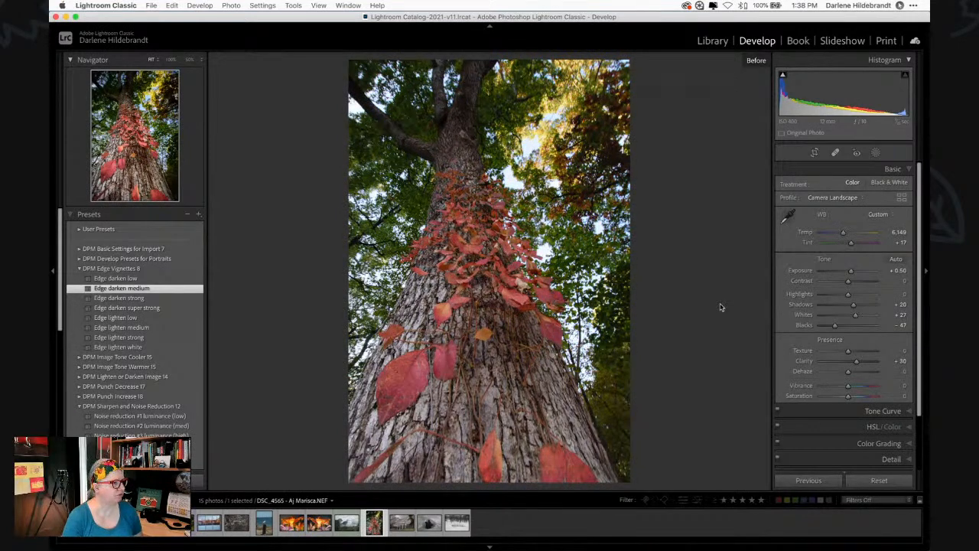
pyautogui.press('\\')
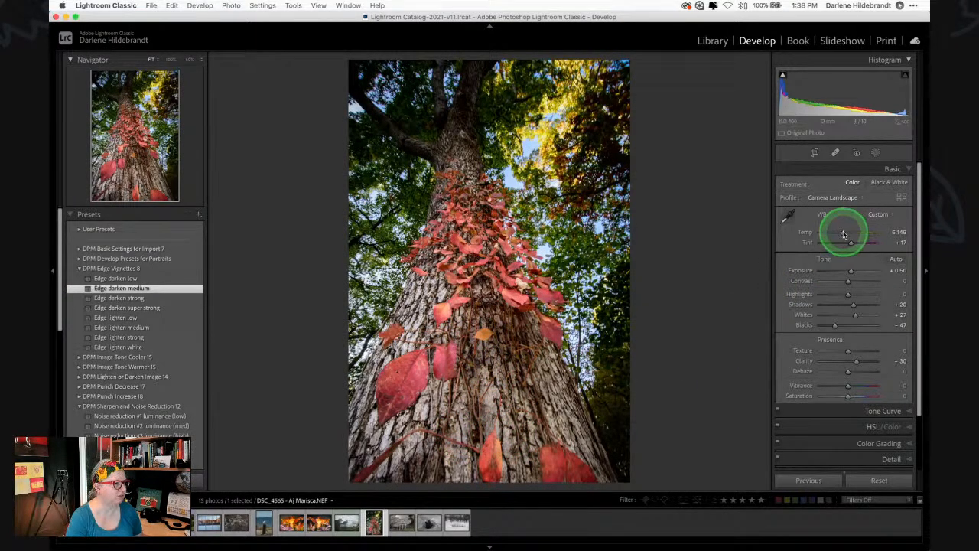
# Cool the white balance to Temp 5,984 and open the HSL Saturation adjustments
pyautogui.moveTo(841, 232); pyautogui.dragTo(845, 233)
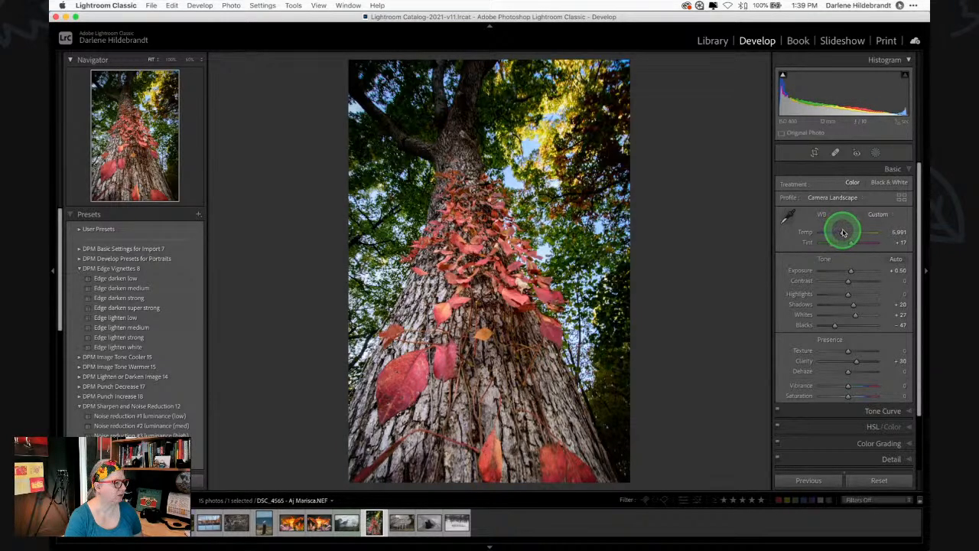
pyautogui.scroll(-4, 841, 230)
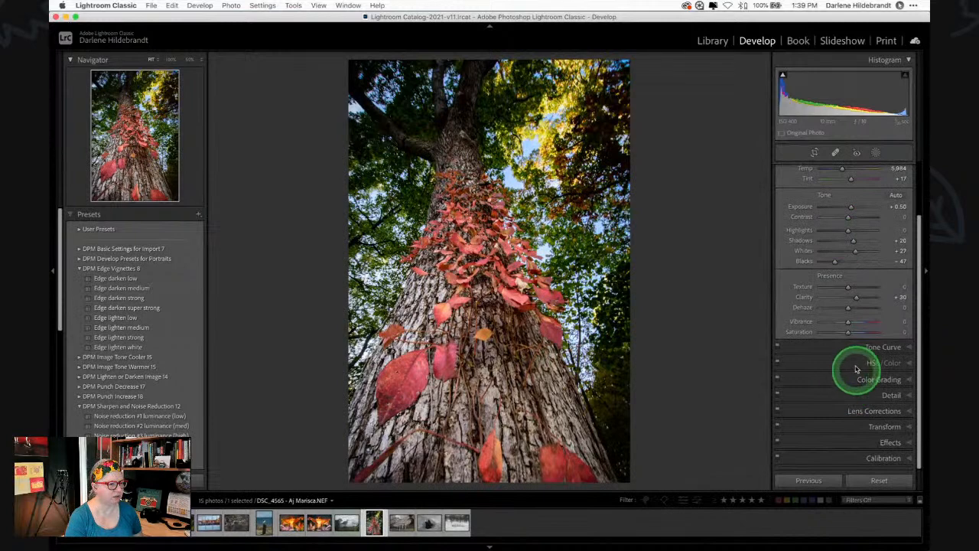
pyautogui.click(872, 362)
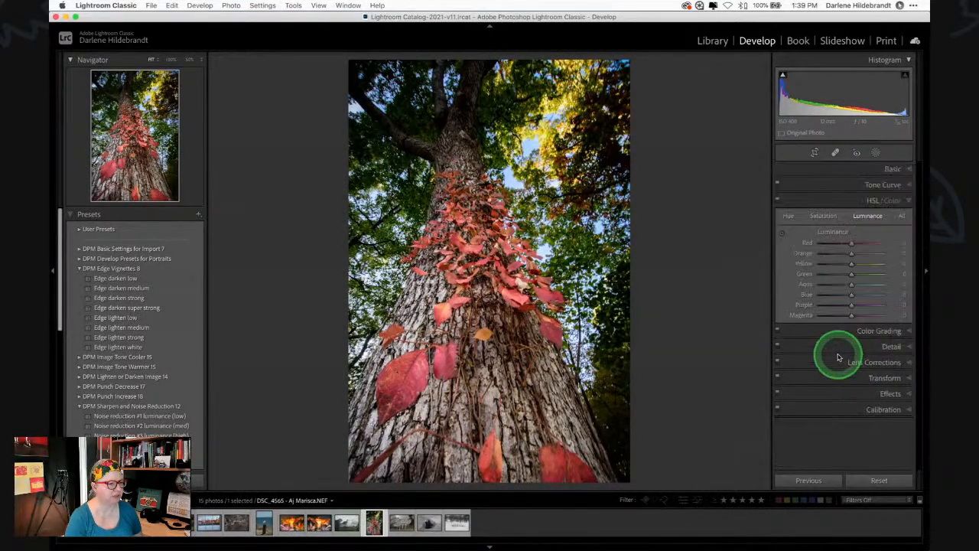
pyautogui.click(823, 216)
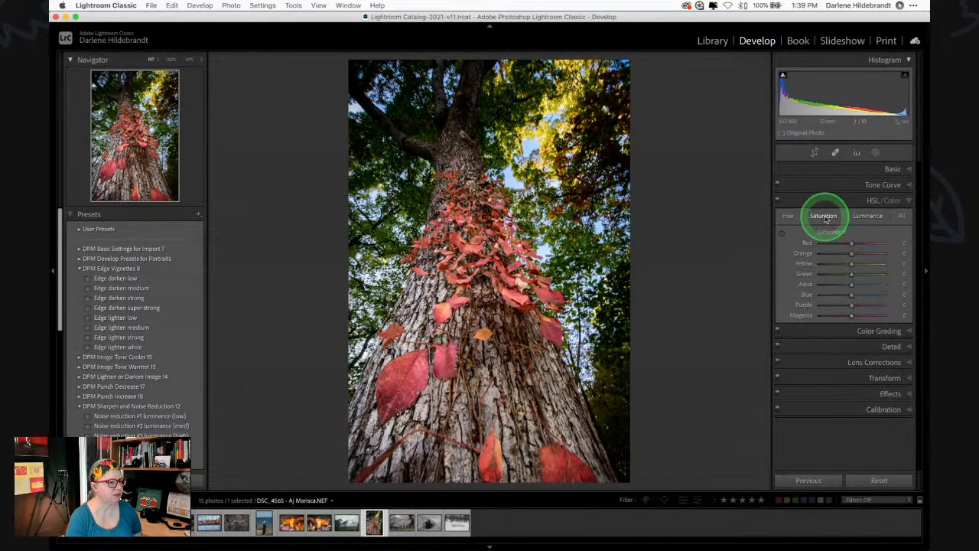
pyautogui.click(781, 235)
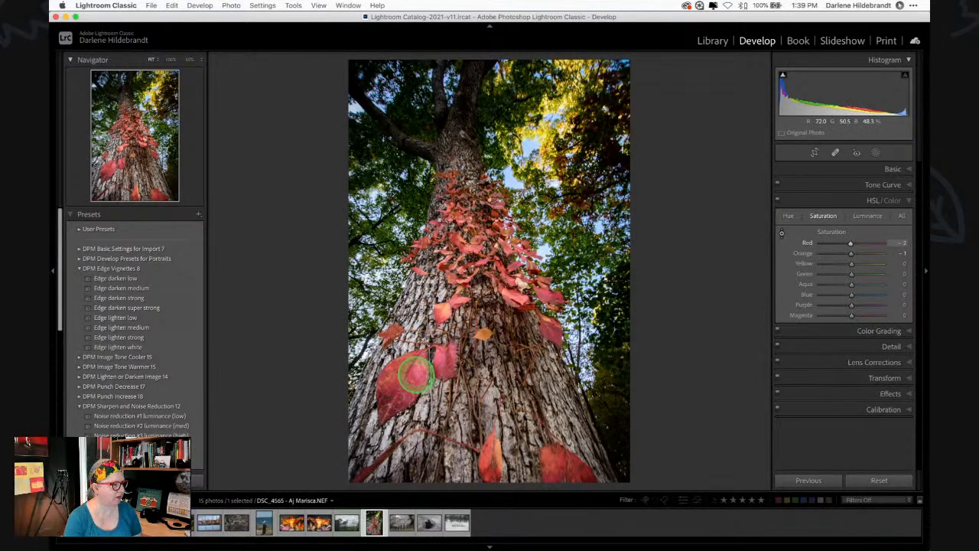
pyautogui.moveTo(414, 373)
pyautogui.mouseDown()
pyautogui.moveTo(409, 301)
pyautogui.moveTo(413, 465)
pyautogui.moveTo(409, 264)
pyautogui.moveTo(409, 428)
pyautogui.moveTo(409, 344)
pyautogui.moveTo(411, 359)
pyautogui.mouseUp()
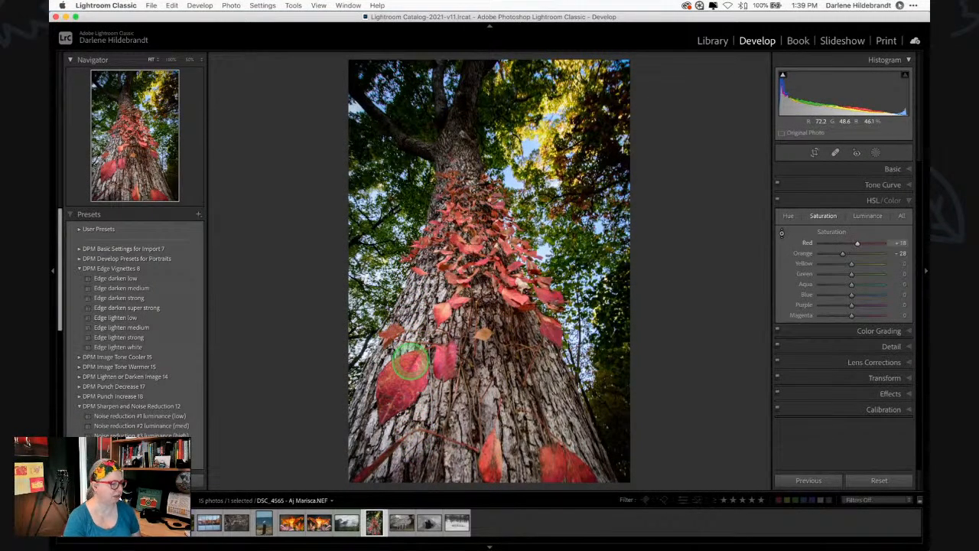
pyautogui.press('super+z')
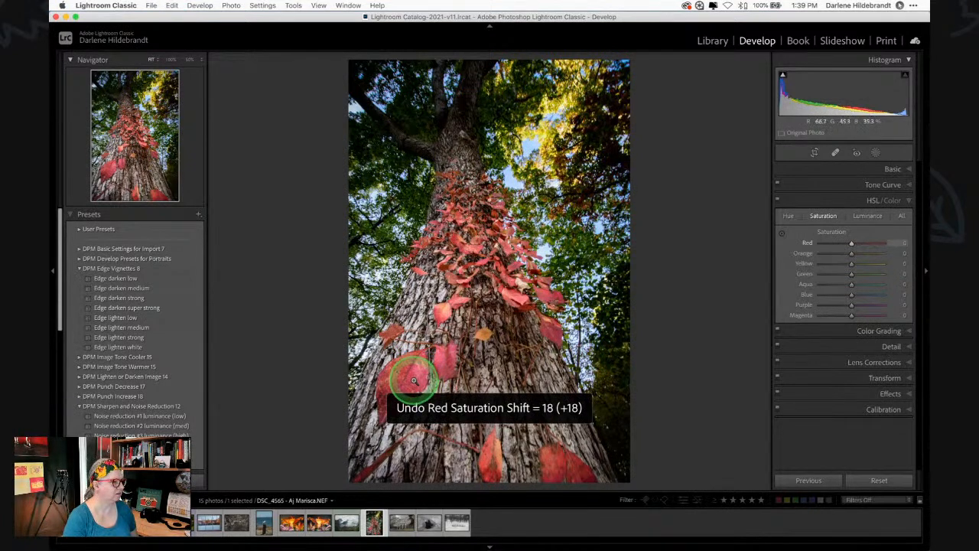
# Set the HSL Saturation to Red +20 and Orange +24
pyautogui.moveTo(849, 242); pyautogui.dragTo(854, 243)
pyautogui.moveTo(850, 254); pyautogui.dragTo(854, 246)
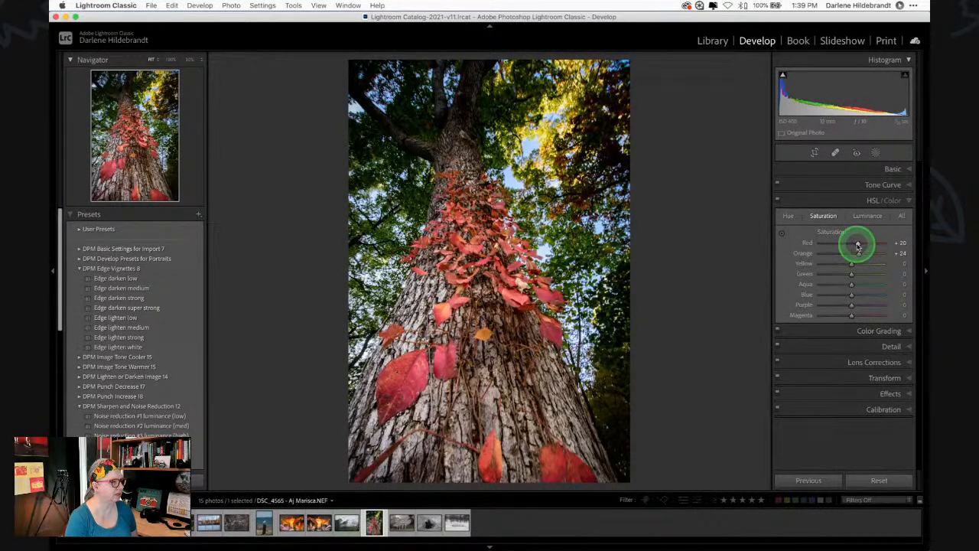
# Shift the leaf's hue with the targeted adjustment to Red +8 and Orange +2, and display the before version
pyautogui.click(788, 216)
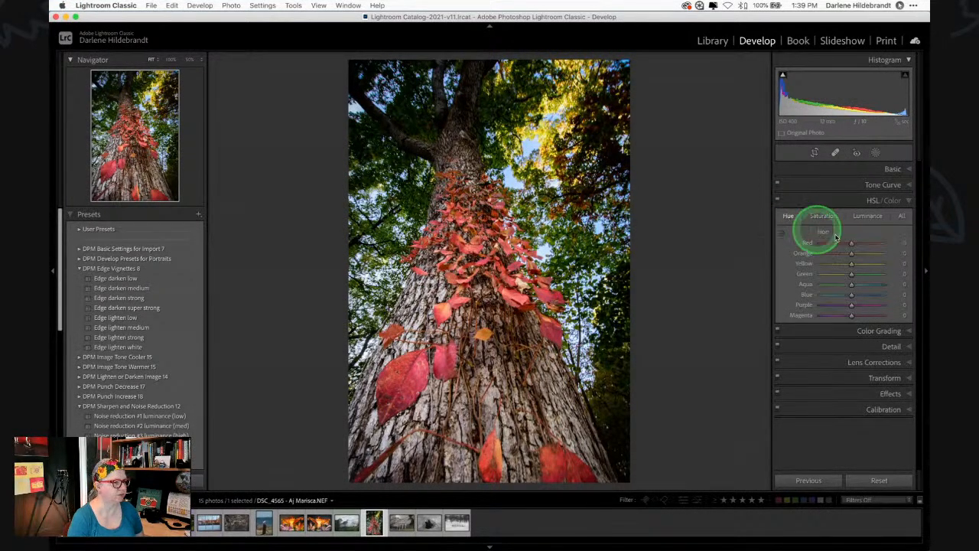
pyautogui.click(781, 233)
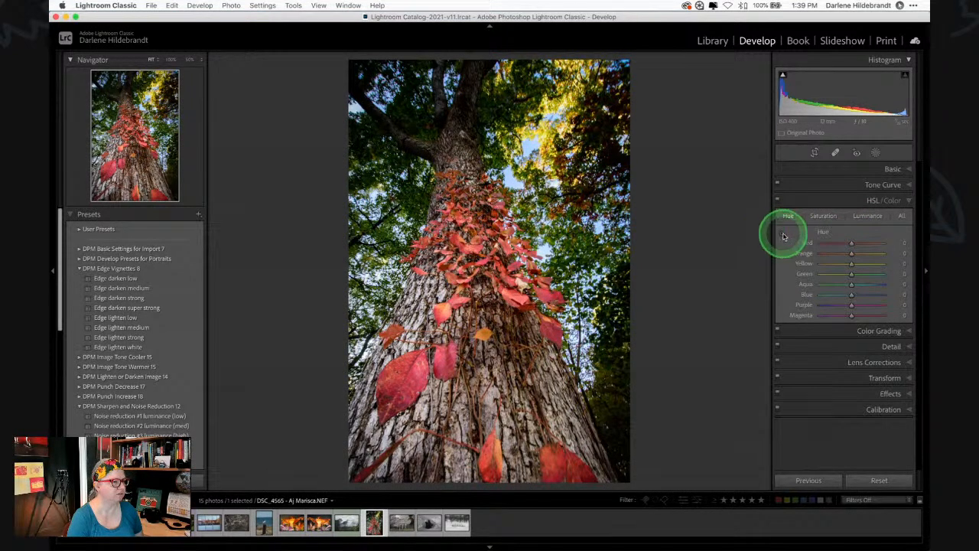
pyautogui.moveTo(426, 379); pyautogui.dragTo(415, 354)
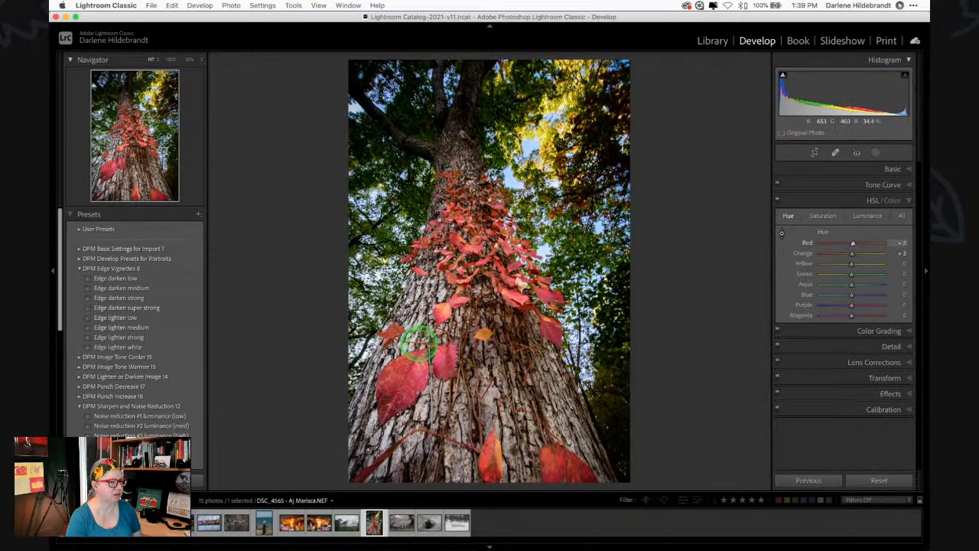
pyautogui.moveTo(418, 342); pyautogui.dragTo(418, 340)
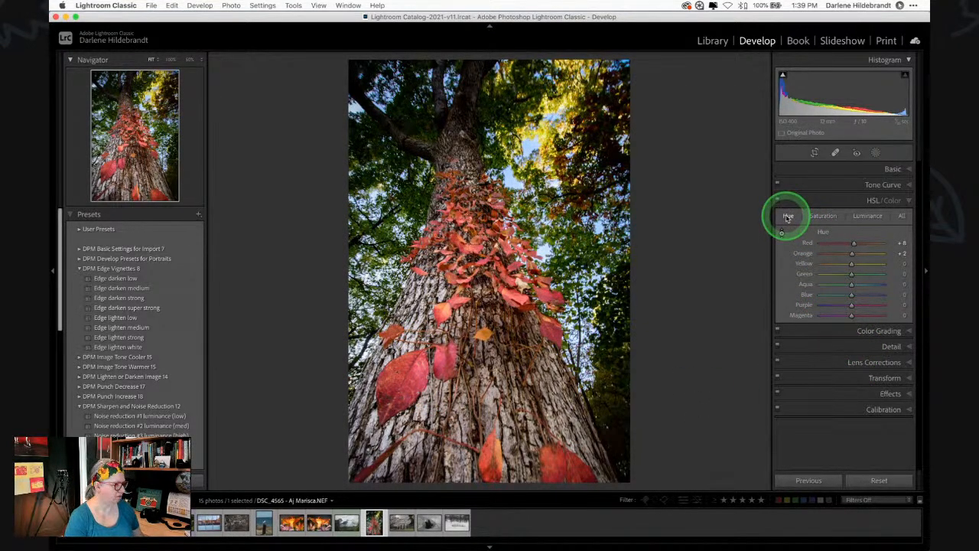
pyautogui.press('\\')
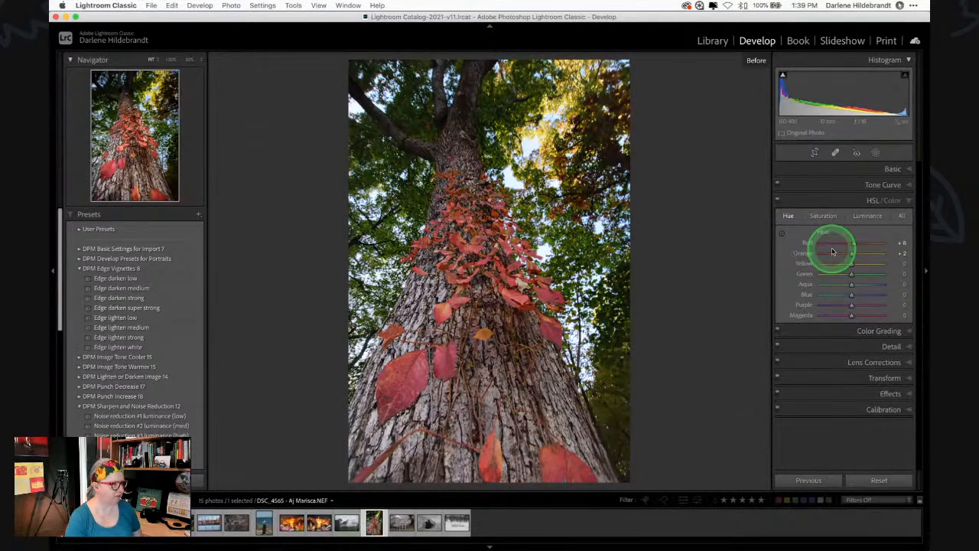
# Compare the edited tree photo with its before version
pyautogui.press('\\')
pyautogui.press('\\')
pyautogui.press('\\')
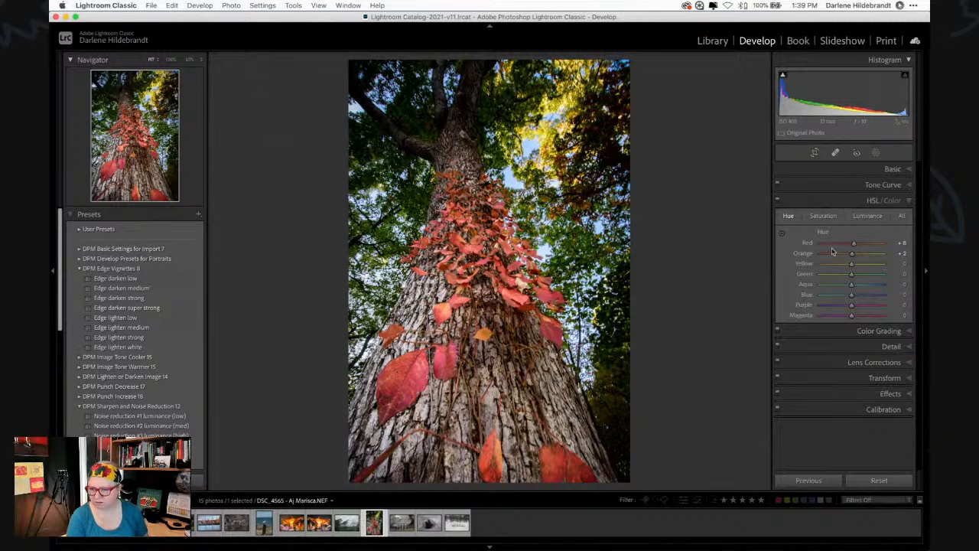
pyautogui.hotkey('shift', 'f')
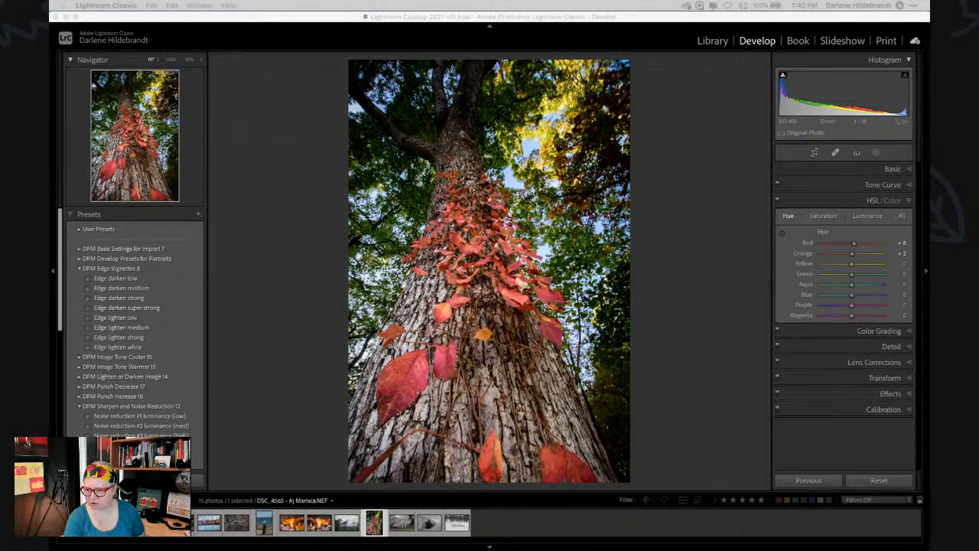
pyautogui.click(880, 335)
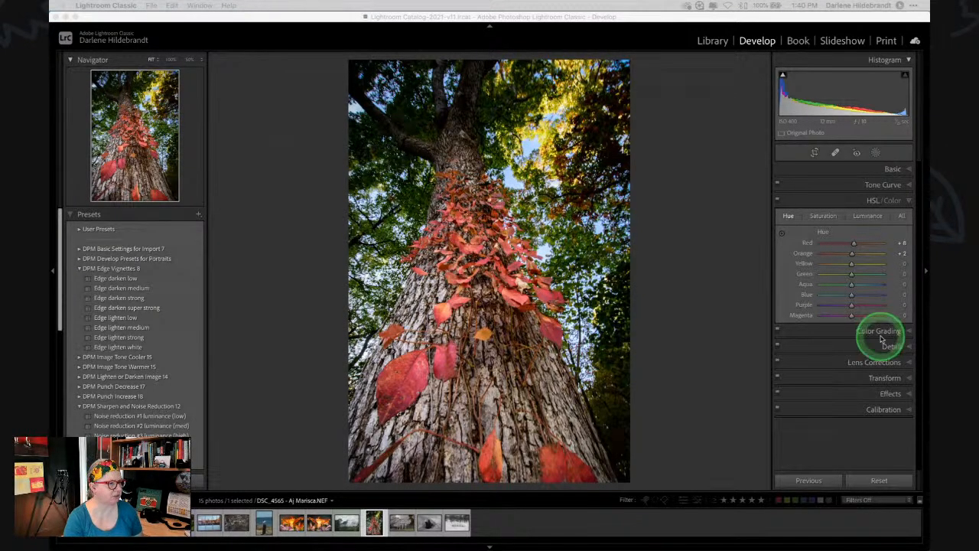
# Create a new Select Subject mask covering the tree trunk
pyautogui.click(876, 153)
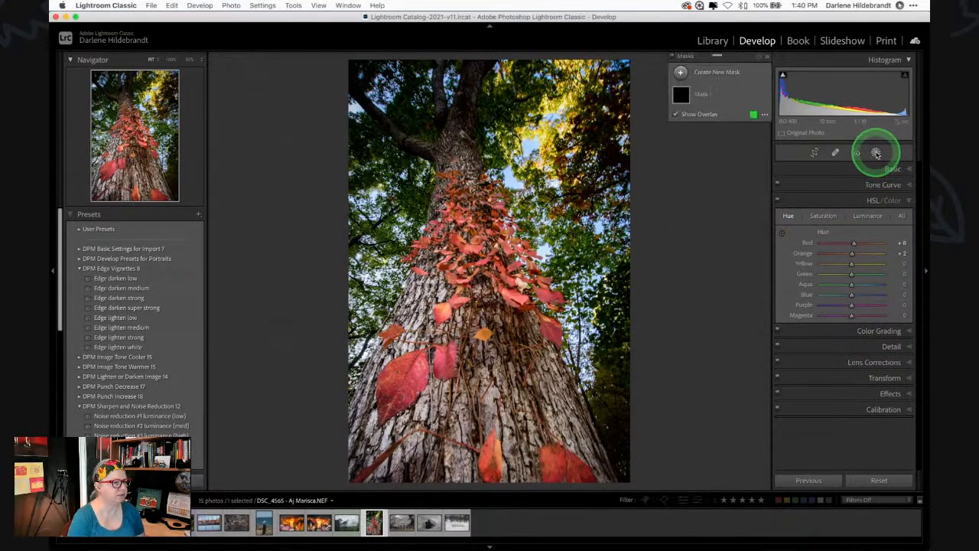
pyautogui.click(680, 72)
pyautogui.click(734, 92)
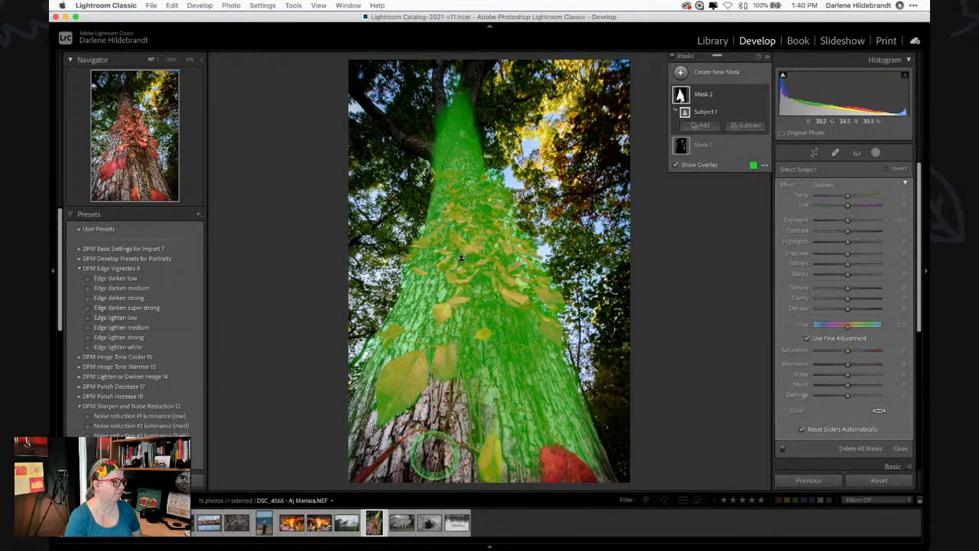
# Add a radial gradient to the subject mask and widen it to cover the whole base of the trunk
pyautogui.click(704, 127)
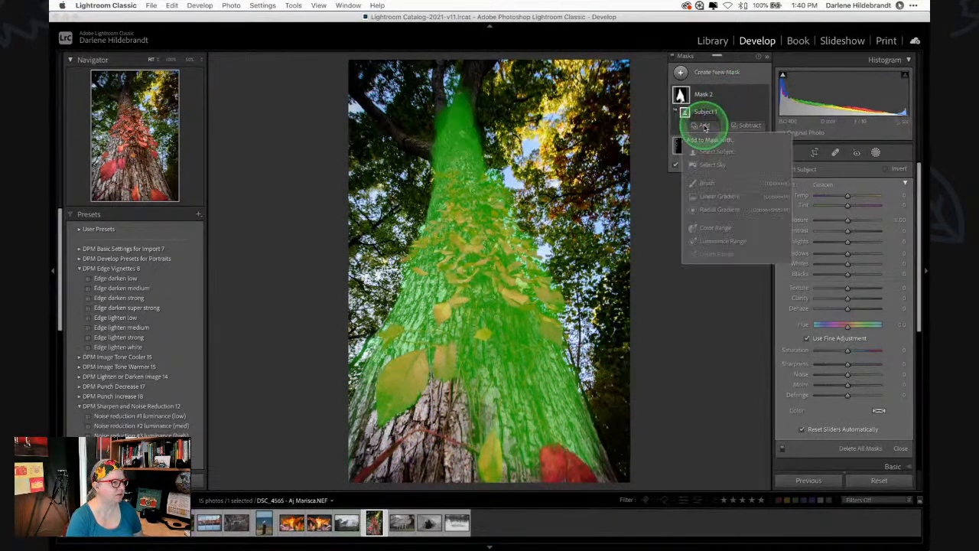
pyautogui.click(705, 209)
pyautogui.moveTo(425, 421); pyautogui.dragTo(501, 500)
pyautogui.moveTo(438, 445); pyautogui.dragTo(446, 464)
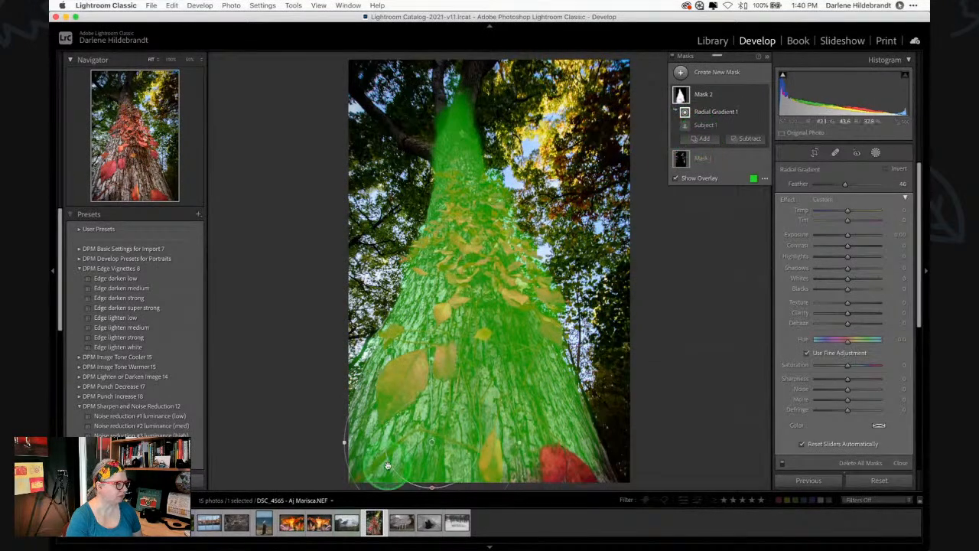
pyautogui.moveTo(518, 442); pyautogui.dragTo(606, 443)
pyautogui.moveTo(466, 457); pyautogui.dragTo(471, 478)
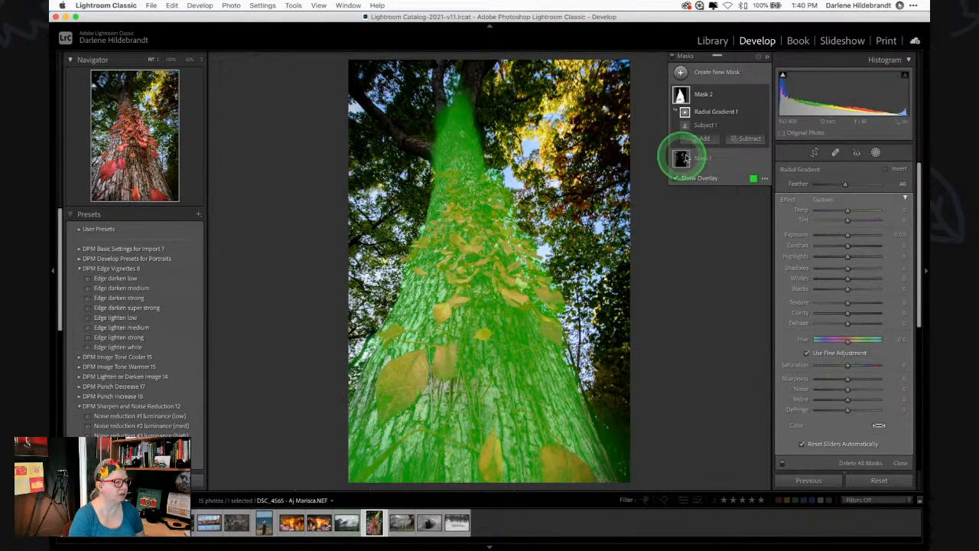
# Set the trunk mask's adjustments to Texture 18, Clarity 3, Whites 15, Blacks -5 and Temp 5
pyautogui.moveTo(847, 306); pyautogui.dragTo(849, 314)
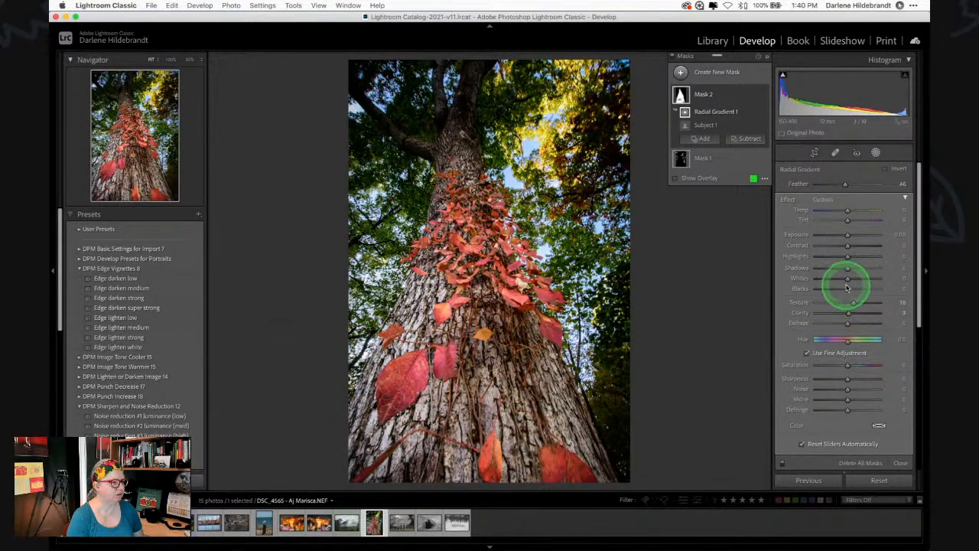
pyautogui.moveTo(854, 278)
pyautogui.mouseDown()
pyautogui.moveTo(822, 273)
pyautogui.moveTo(851, 279)
pyautogui.moveTo(845, 289)
pyautogui.mouseUp()
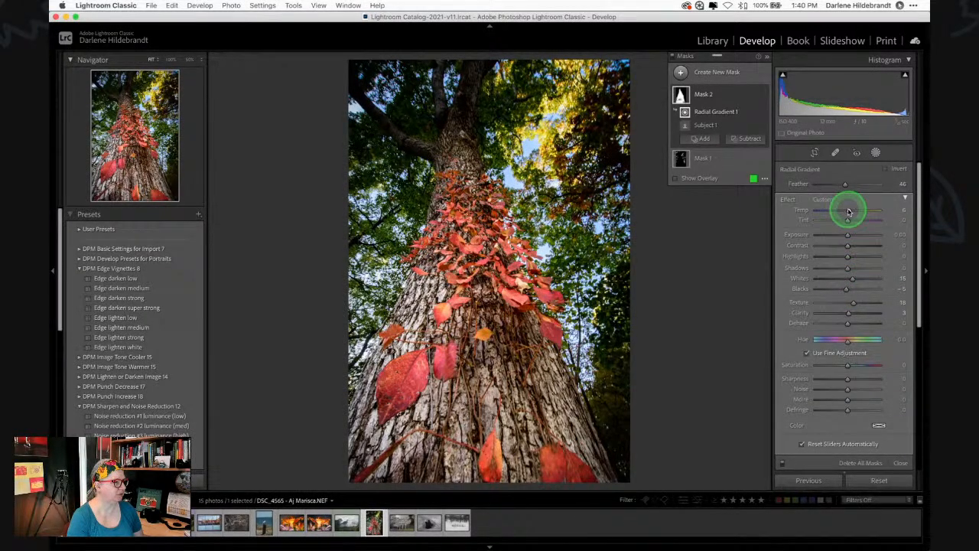
pyautogui.moveTo(848, 211); pyautogui.dragTo(846, 222)
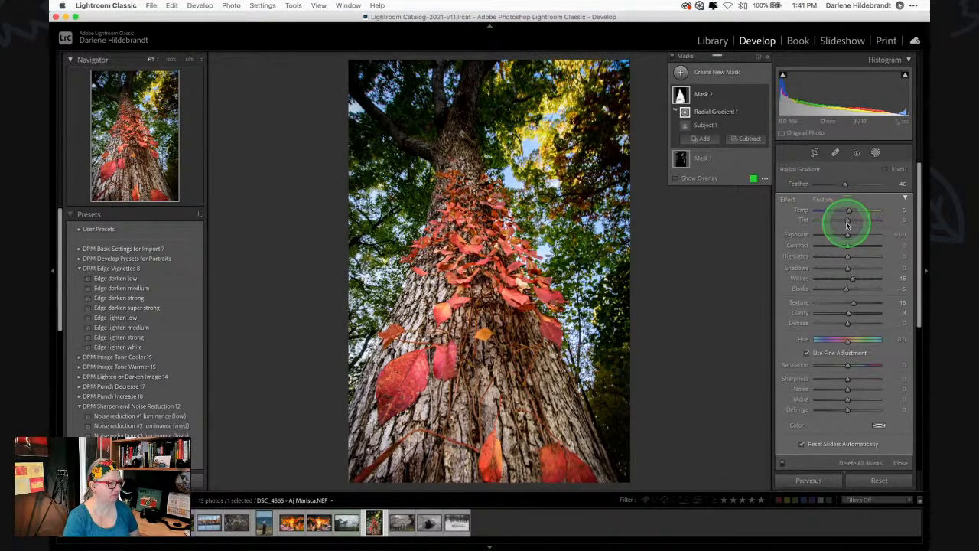
# Compare the photo with Mask 2 and with all masking effects switched off and on, and close masking
pyautogui.click(730, 94)
pyautogui.click(730, 93)
pyautogui.click(730, 94)
pyautogui.click(729, 94)
pyautogui.click(753, 97)
pyautogui.click(724, 96)
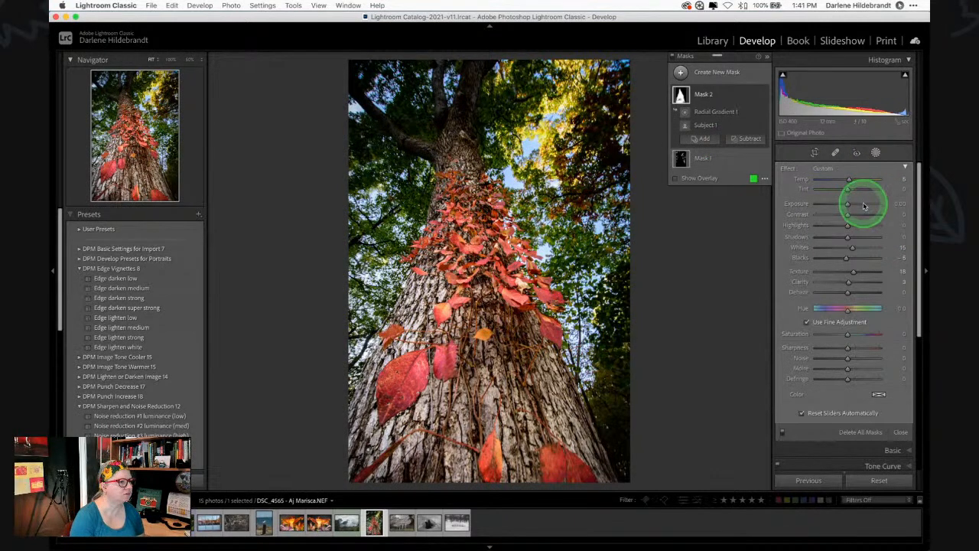
pyautogui.click(781, 432)
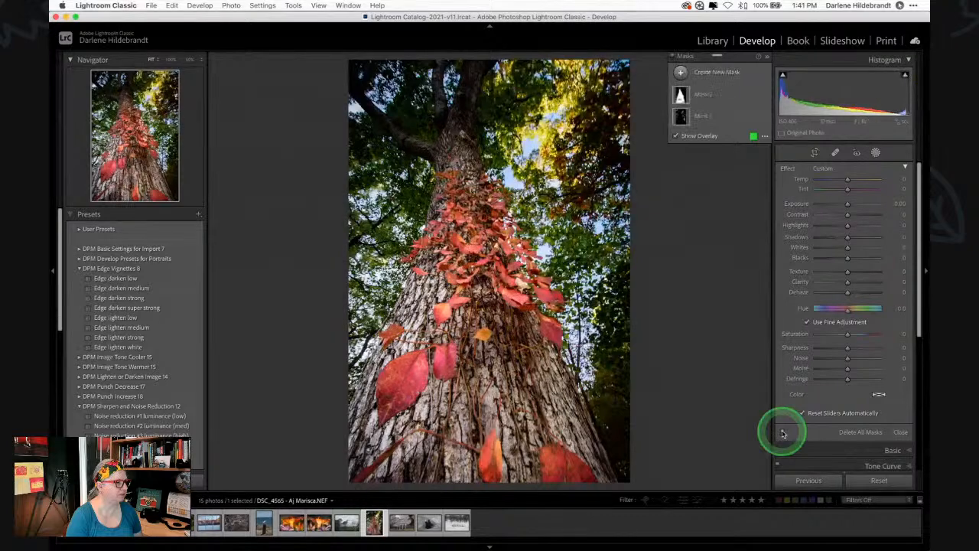
pyautogui.click(875, 154)
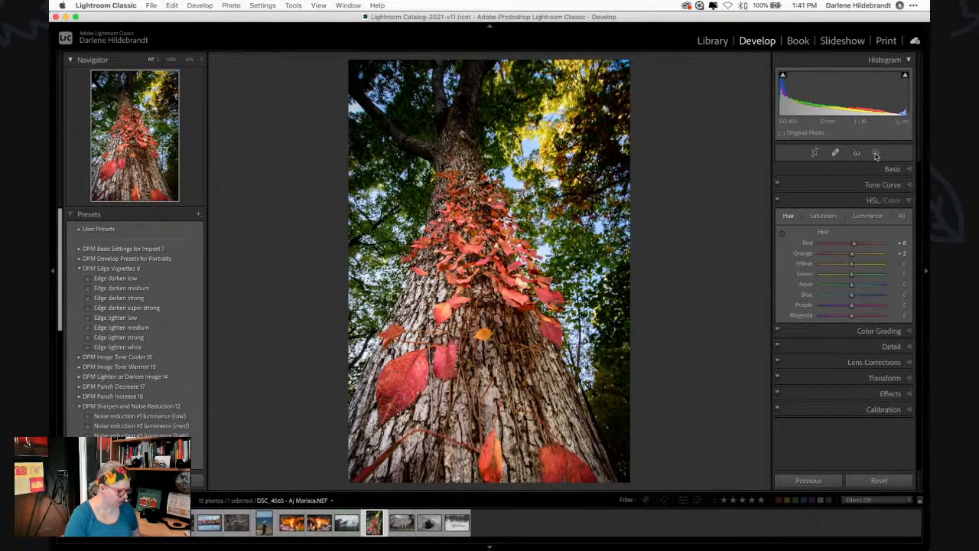
# Rotate the photo 180 degrees, compare it with its before version in Lights Out view, and restore the upright orientation
pyautogui.press('super+bracketright')
pyautogui.press('super+bracketright')
pyautogui.press('\\')
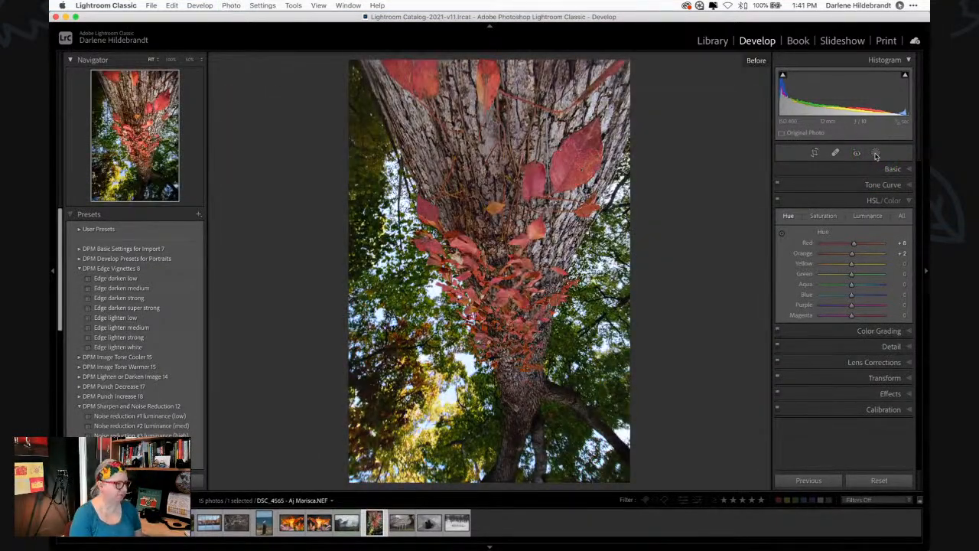
pyautogui.press('l')
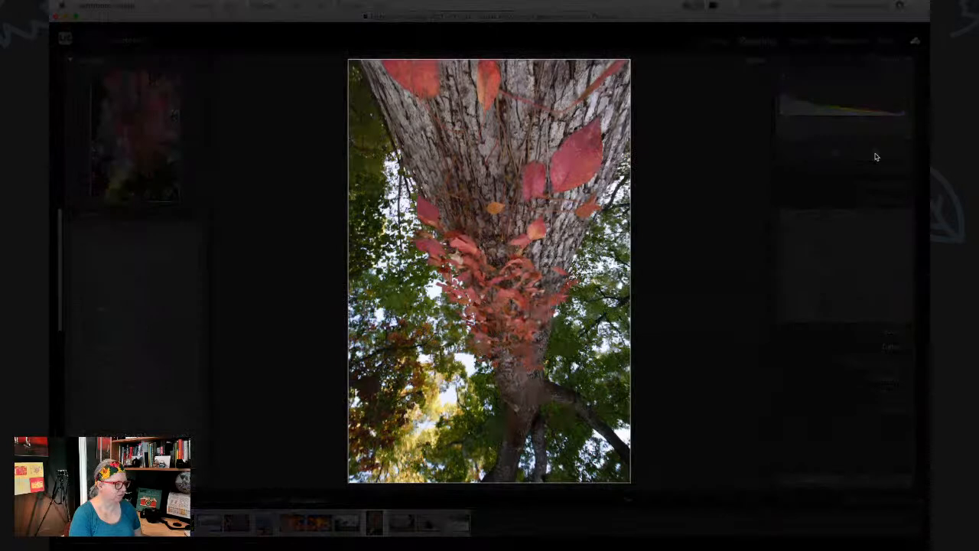
pyautogui.press('l')
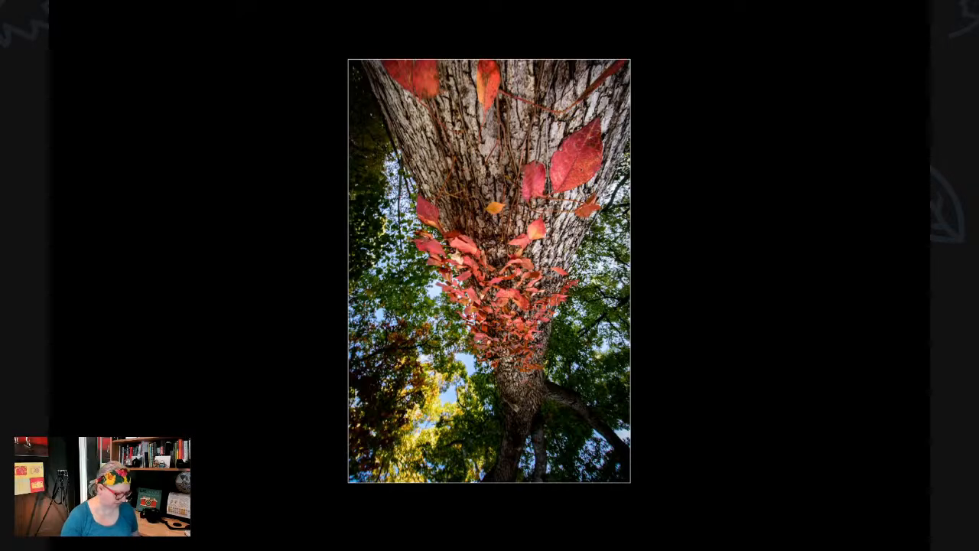
pyautogui.press('l')
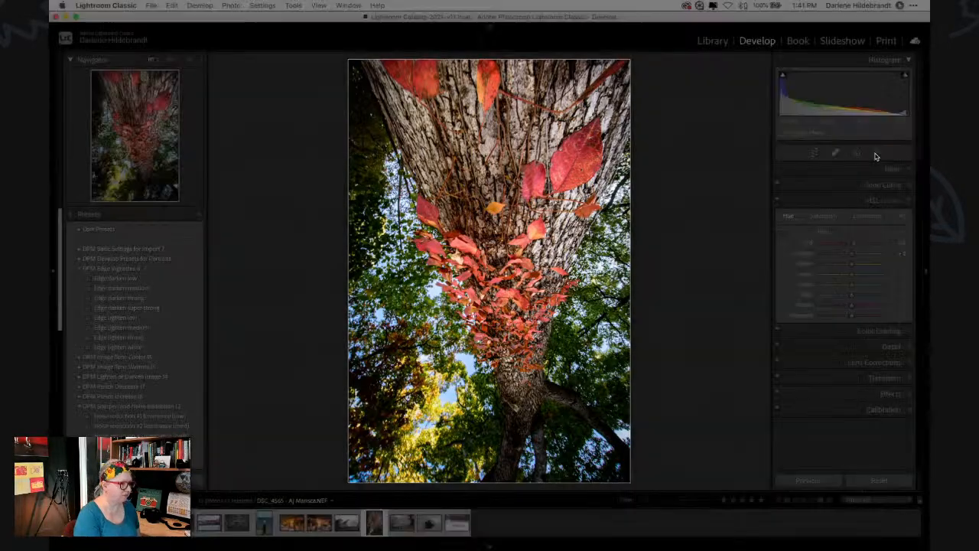
pyautogui.click(876, 156)
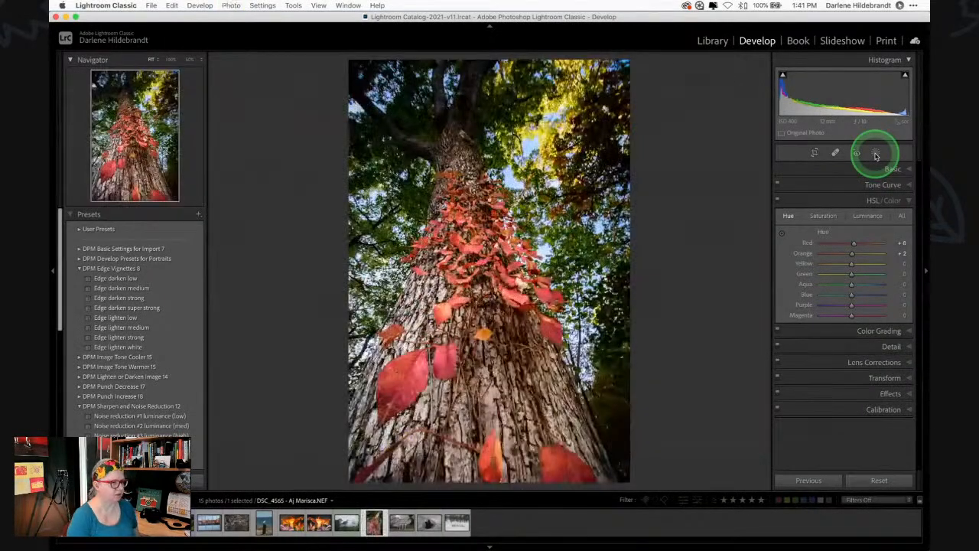
# Tone down the yellow foliage with the targeted adjustment to Luminance Yellow -44 and Green -12, and Saturation Yellow -24
pyautogui.click(867, 215)
pyautogui.click(781, 233)
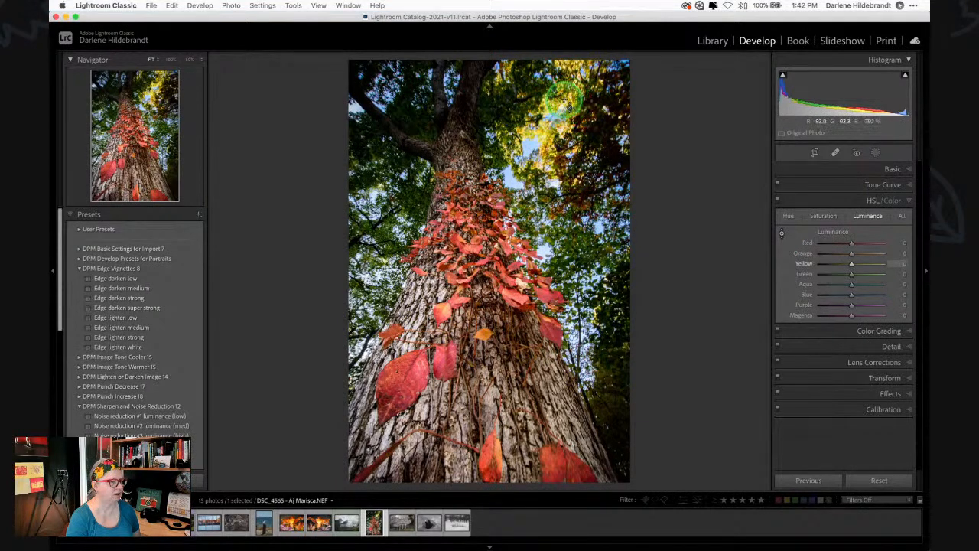
pyautogui.moveTo(563, 102)
pyautogui.mouseDown()
pyautogui.moveTo(560, 124)
pyautogui.moveTo(555, 91)
pyautogui.mouseUp()
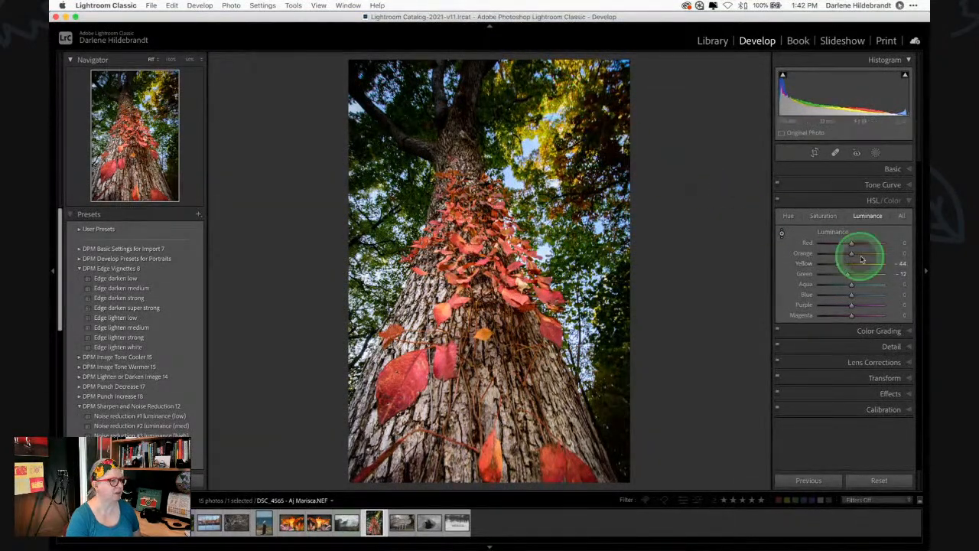
pyautogui.click(822, 215)
pyautogui.moveTo(577, 131); pyautogui.dragTo(564, 97)
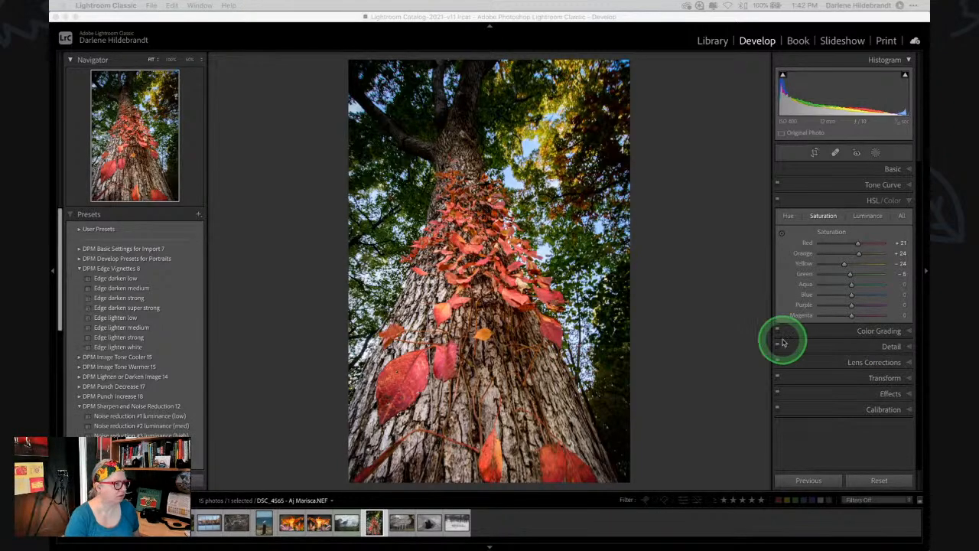
# Open the ice-covered branch photo in Develop and cycle the info overlay through its file and exposure details
pyautogui.click(751, 314)
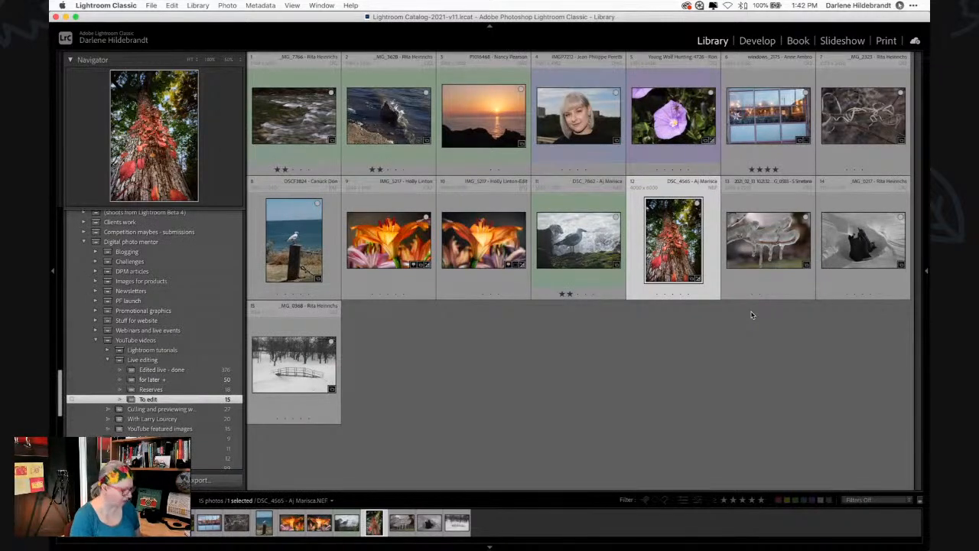
pyautogui.press('d')
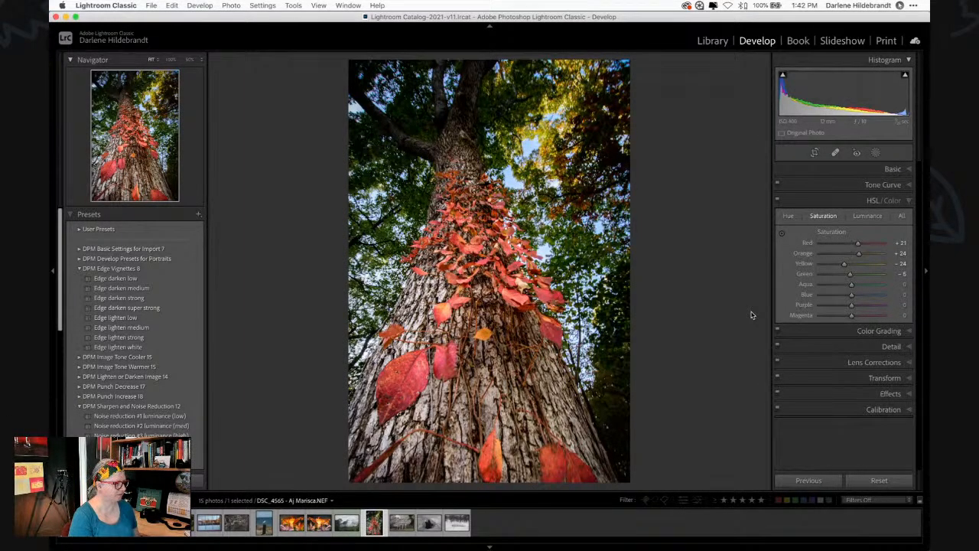
pyautogui.press('Right')
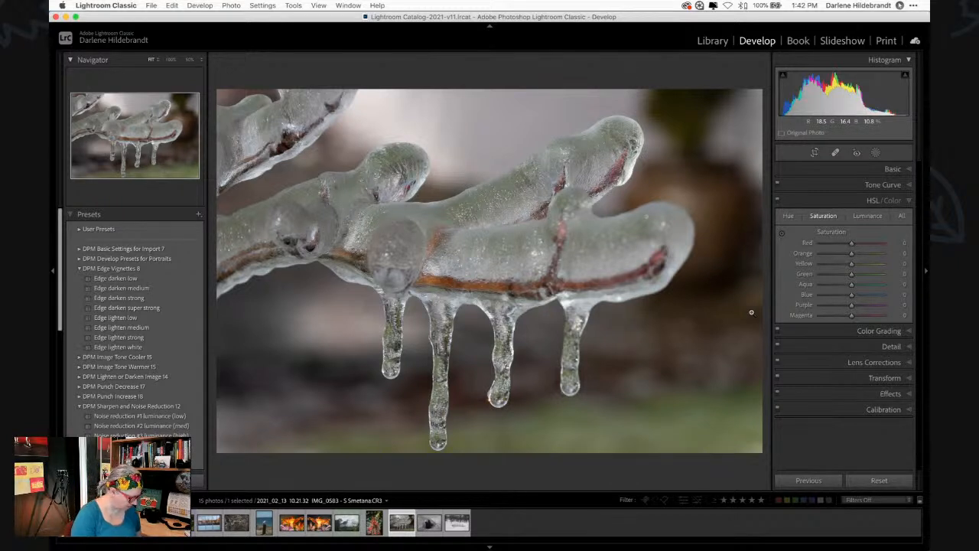
pyautogui.press('i')
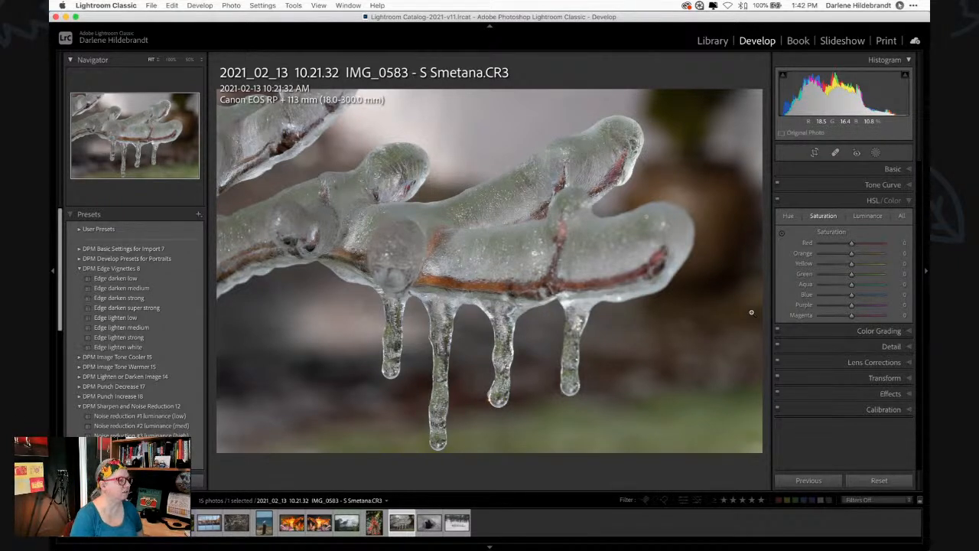
pyautogui.press('i')
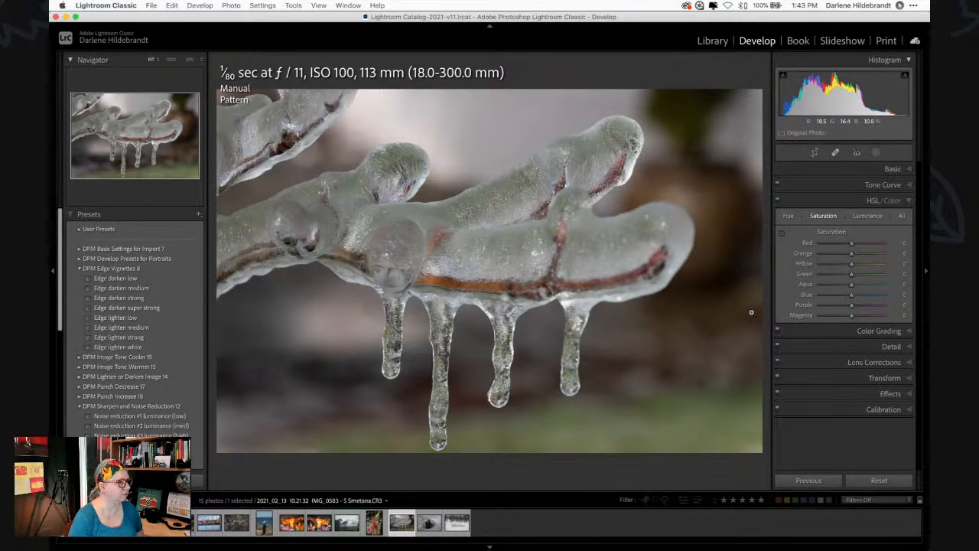
pyautogui.press('i')
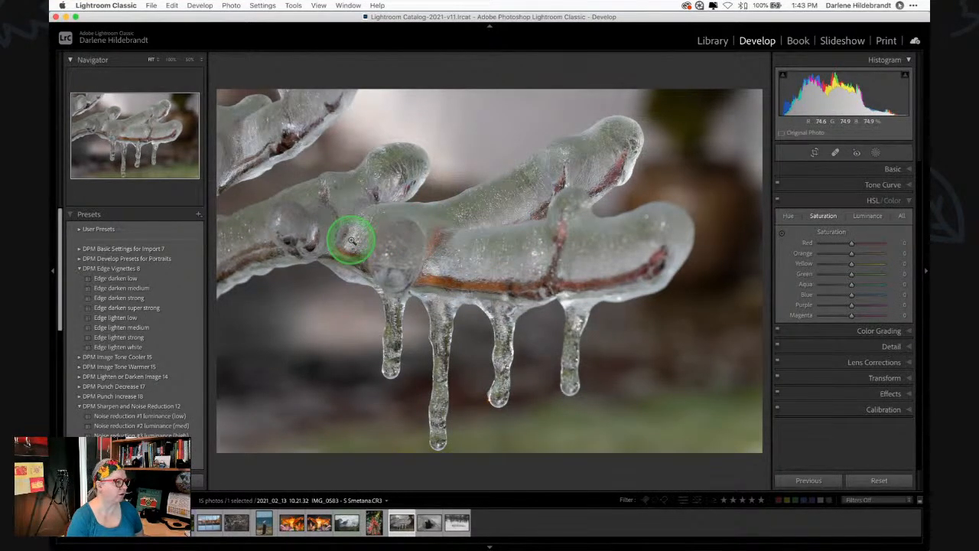
# Examine the icicles and iced branches at 100% zoom and return to the fit view
pyautogui.click(420, 343)
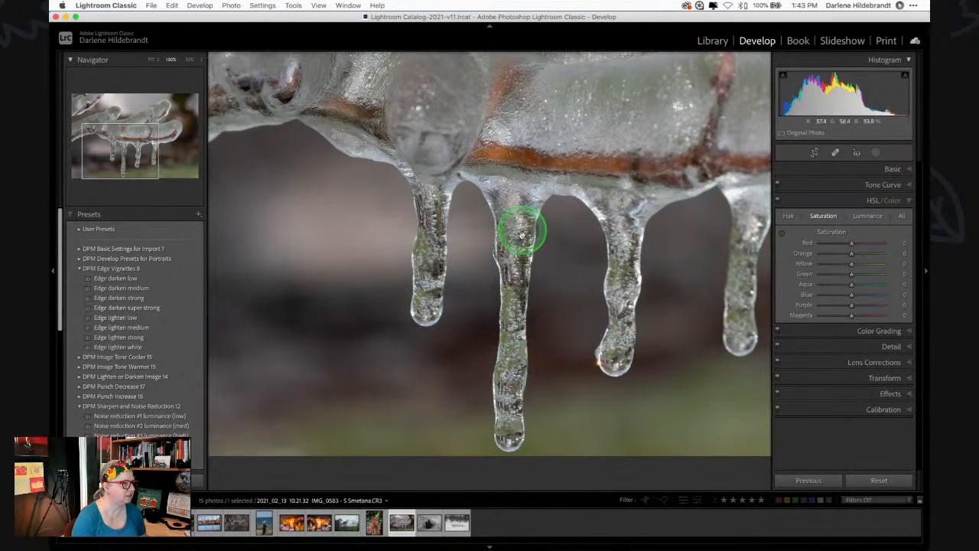
pyautogui.moveTo(625, 299); pyautogui.dragTo(390, 359)
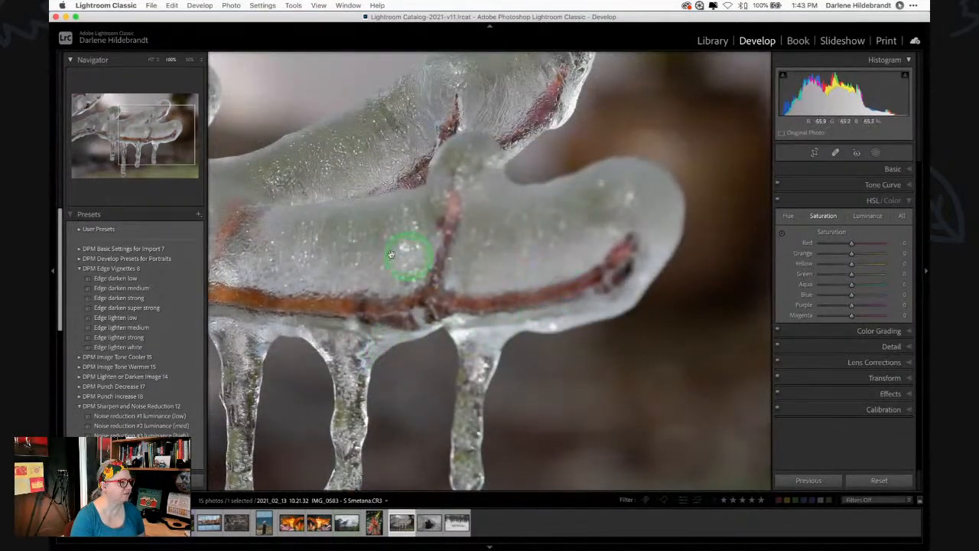
pyautogui.moveTo(521, 113); pyautogui.dragTo(485, 124)
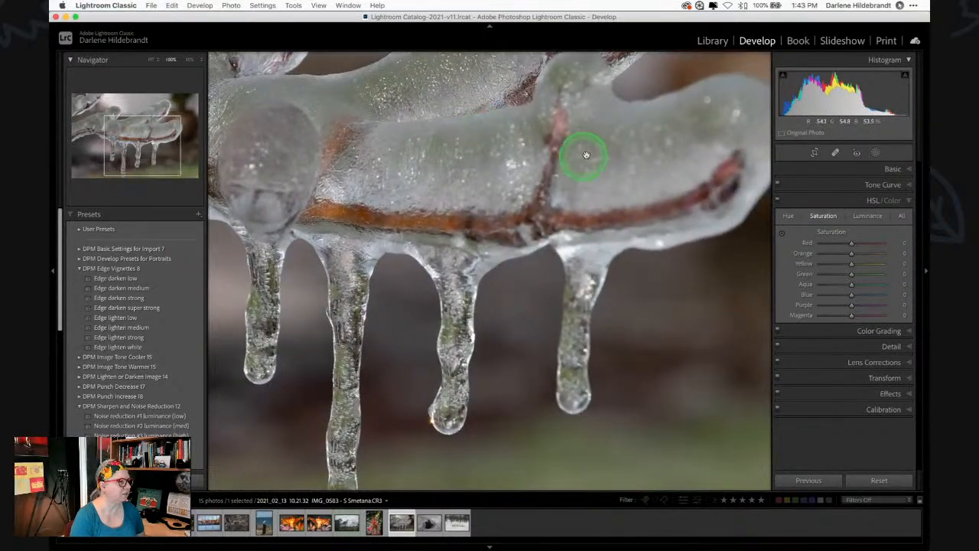
pyautogui.click(585, 155)
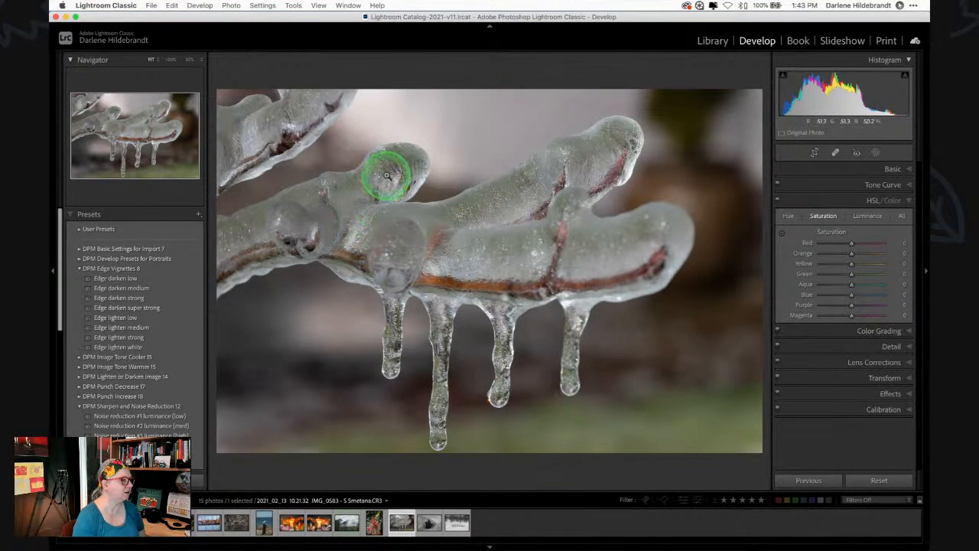
pyautogui.click(262, 143)
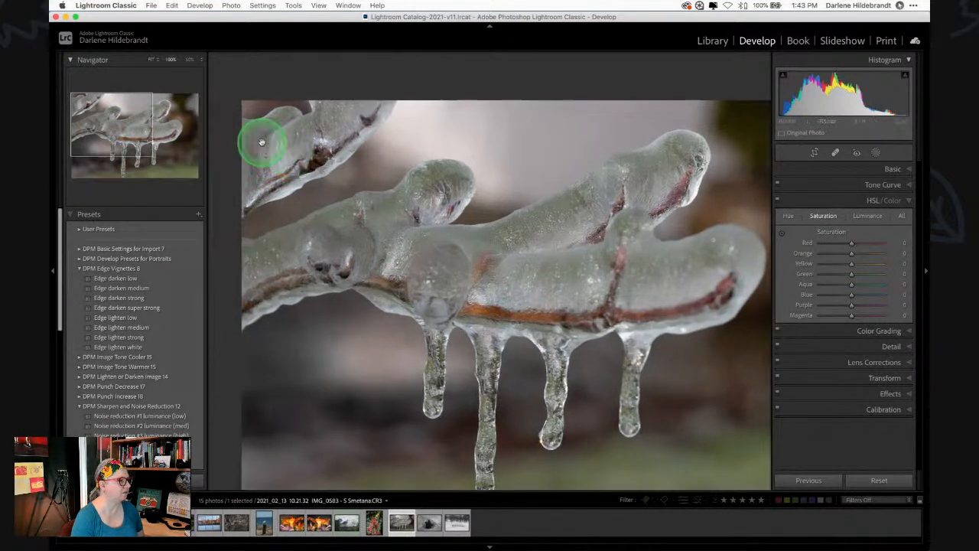
pyautogui.moveTo(590, 345); pyautogui.dragTo(345, 175)
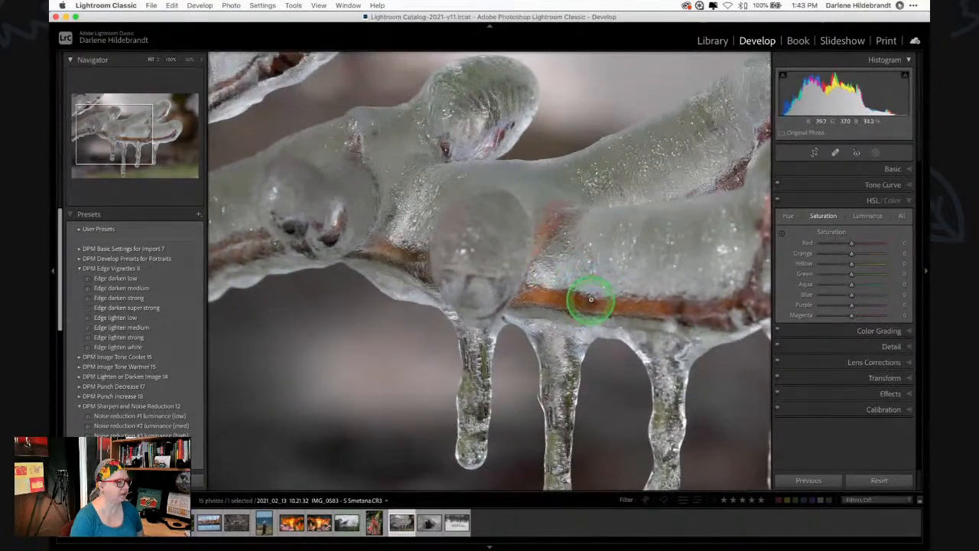
pyautogui.press('z')
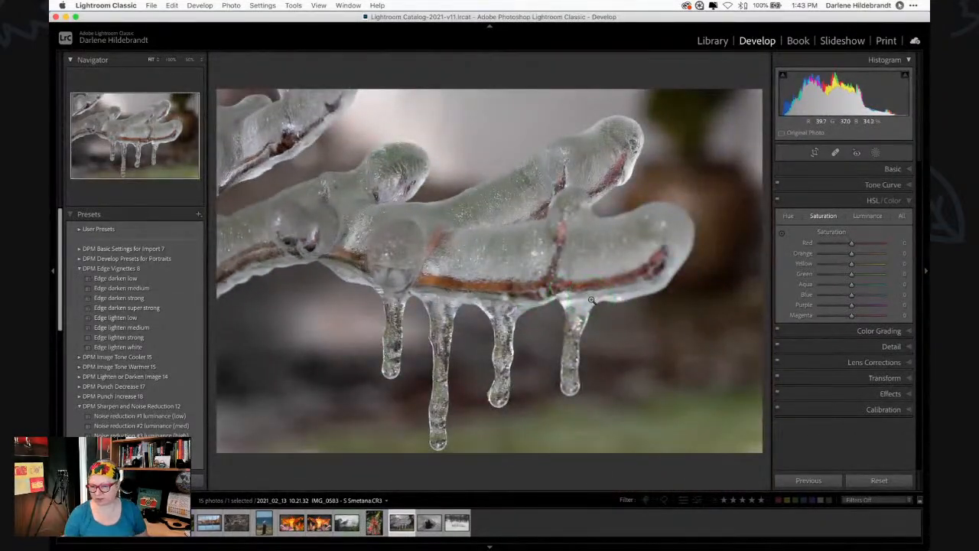
# Show the branch photo in the Library loupe view with its metadata, and limit the metadata to the EXIF fields
pyautogui.click(586, 302)
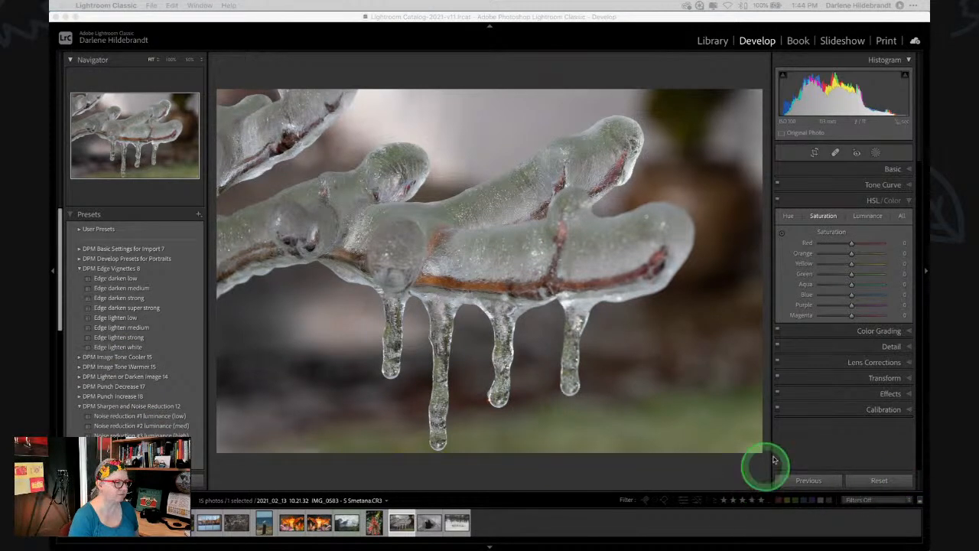
pyautogui.click(816, 457)
pyautogui.press('e')
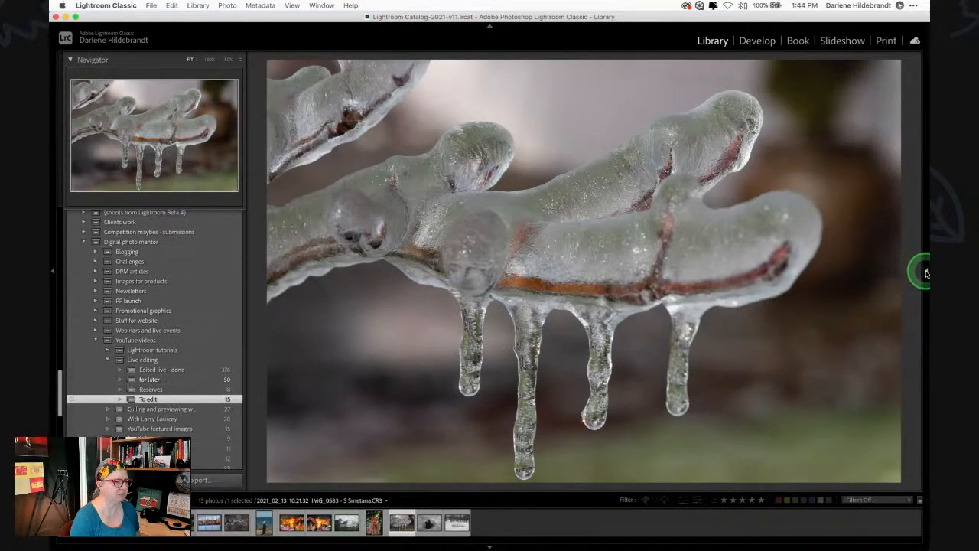
pyautogui.click(923, 269)
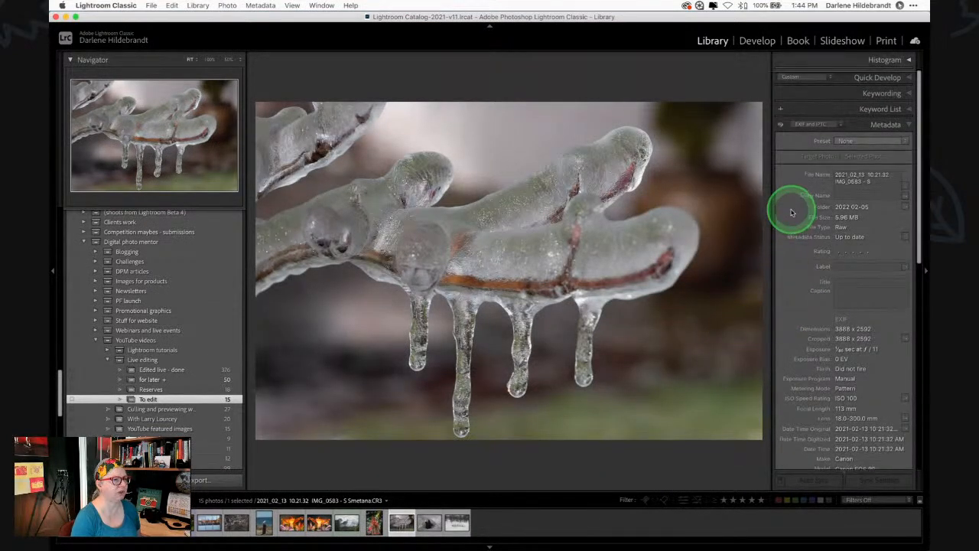
pyautogui.click(815, 123)
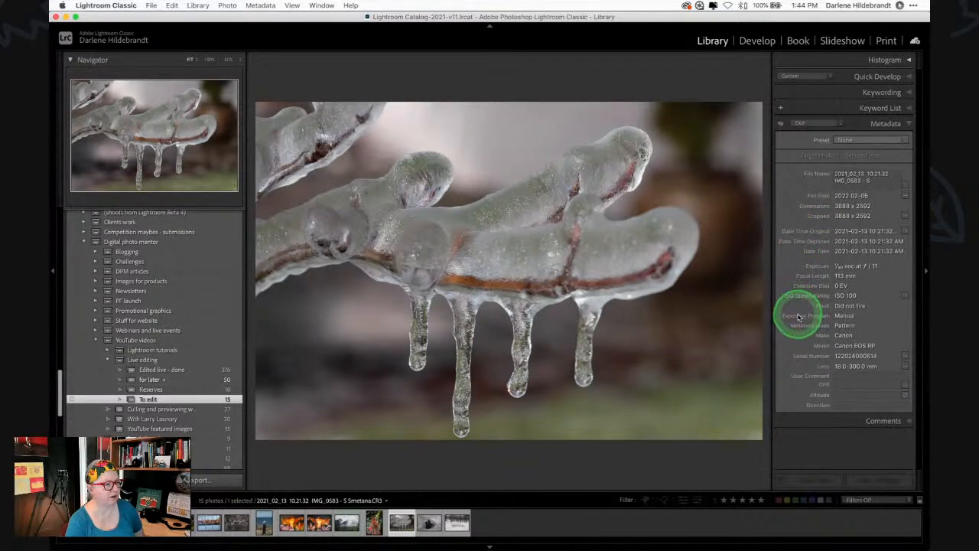
# Display the EXIF and IPTC metadata fields for the branch photo and set its copyright status to Copyrighted
pyautogui.click(803, 123)
pyautogui.click(809, 132)
pyautogui.scroll(-10, 807, 268)
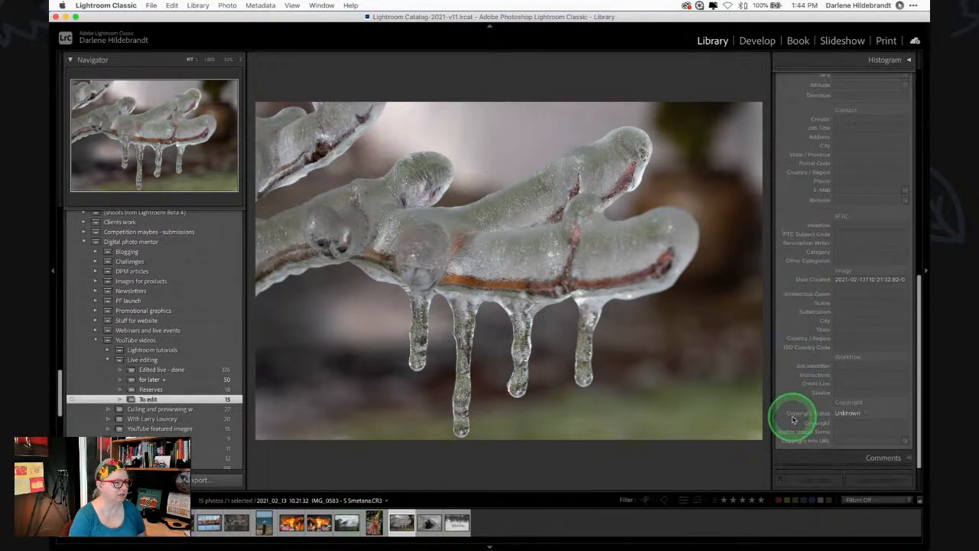
pyautogui.click(846, 412)
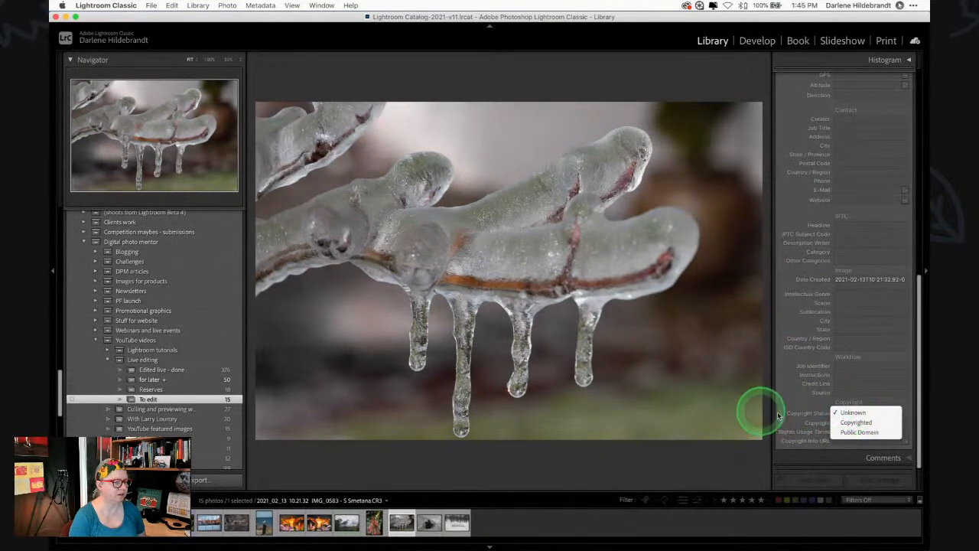
pyautogui.click(855, 422)
# Enter the photographer's full name as the copyright of the branch photo
pyautogui.click(838, 422)
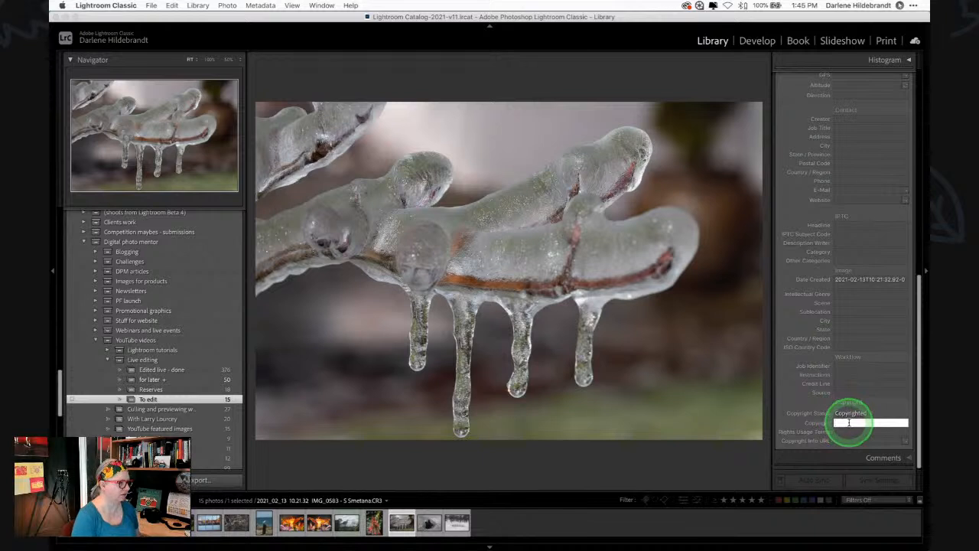
pyautogui.write('©Step')
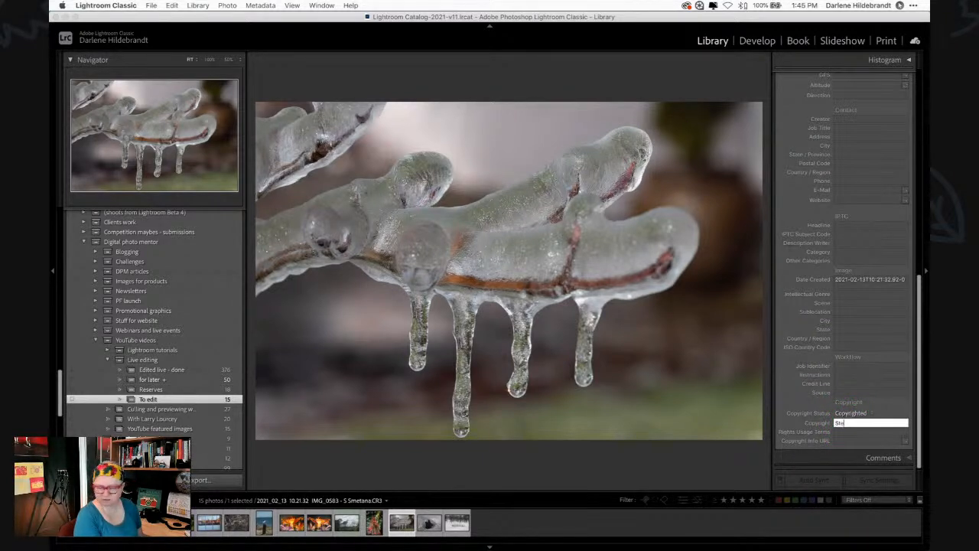
pyautogui.write('h')
pyautogui.write('e')
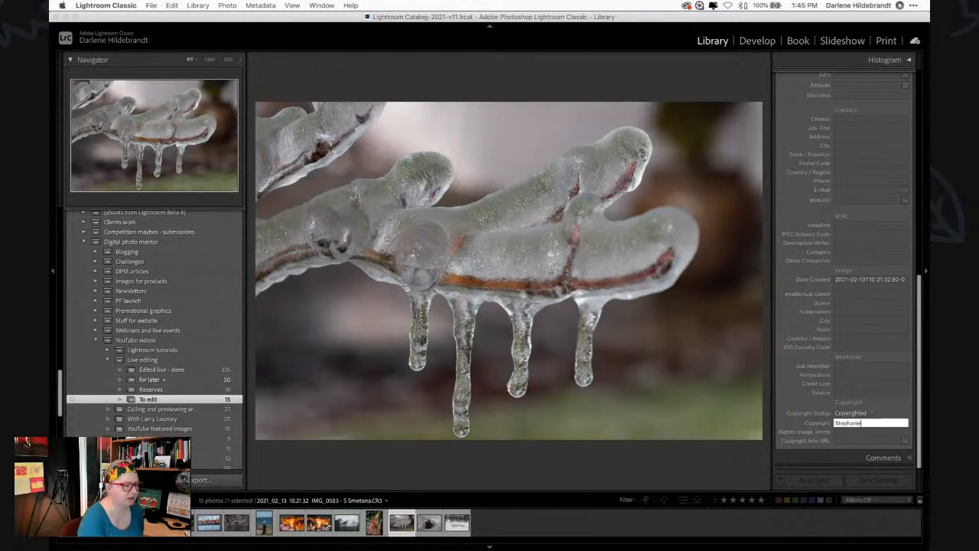
pyautogui.write(' S')
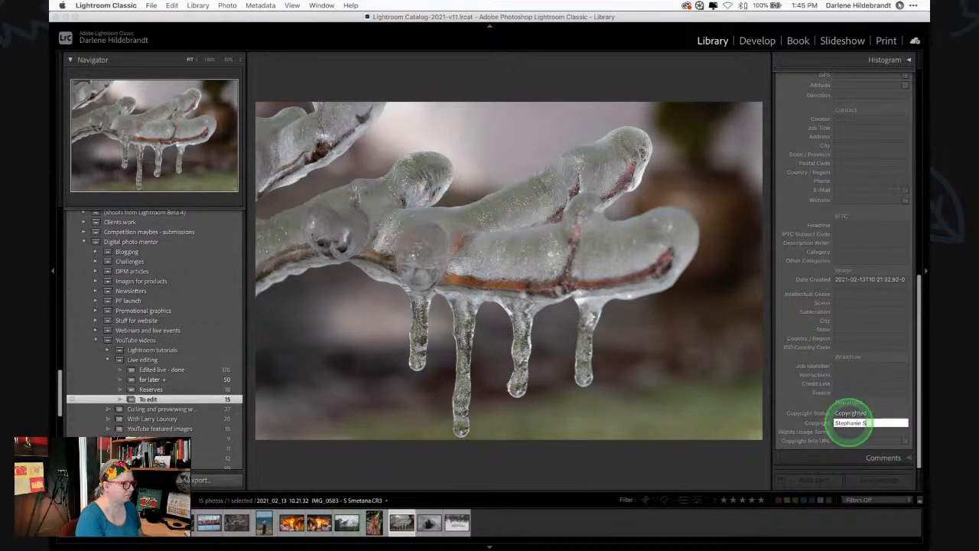
pyautogui.write('metana')
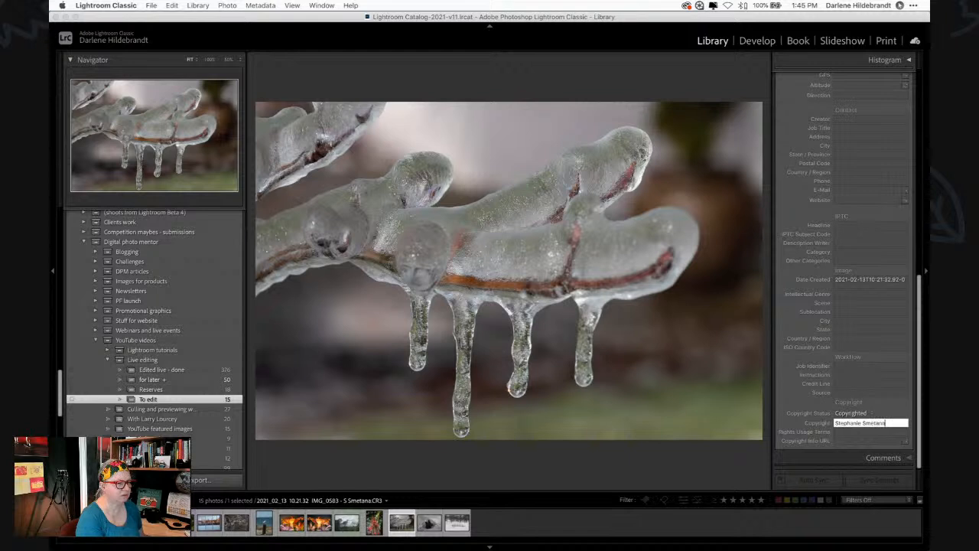
# Fill in the rights usage terms of the branch photo, starting with "Rights"
pyautogui.press('Tab')
pyautogui.write('Rights')
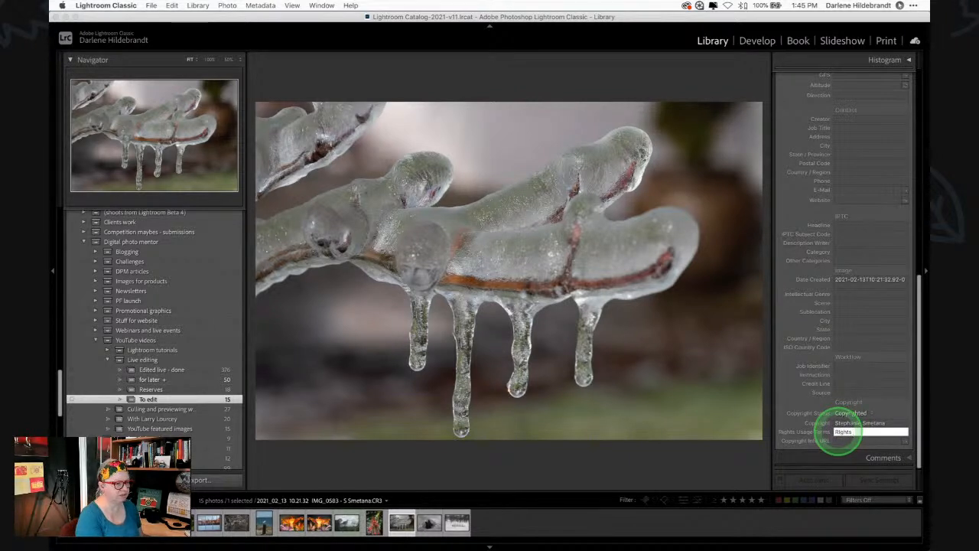
# Complete the photo's Rights Usage Terms metadata as "Rights reserve"
pyautogui.write(' reserve')
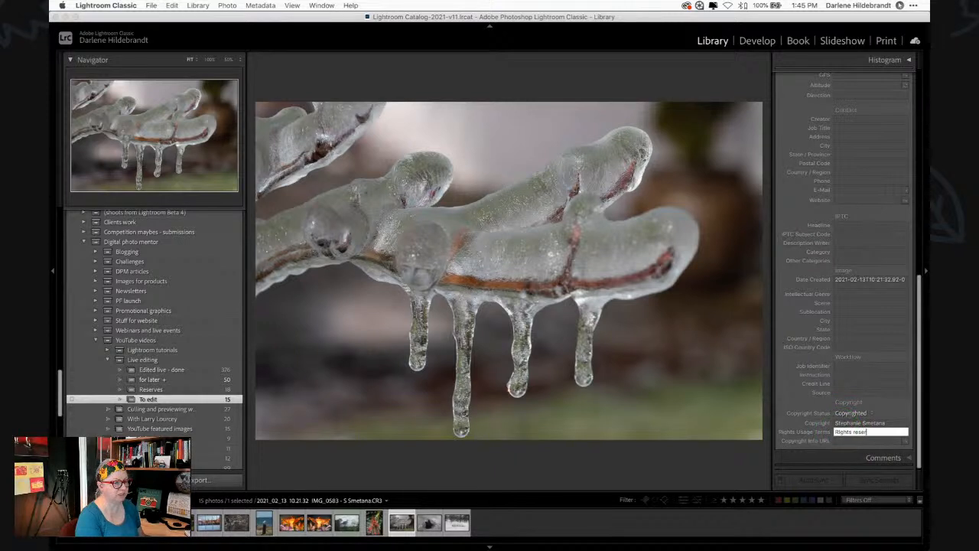
pyautogui.press('Return')
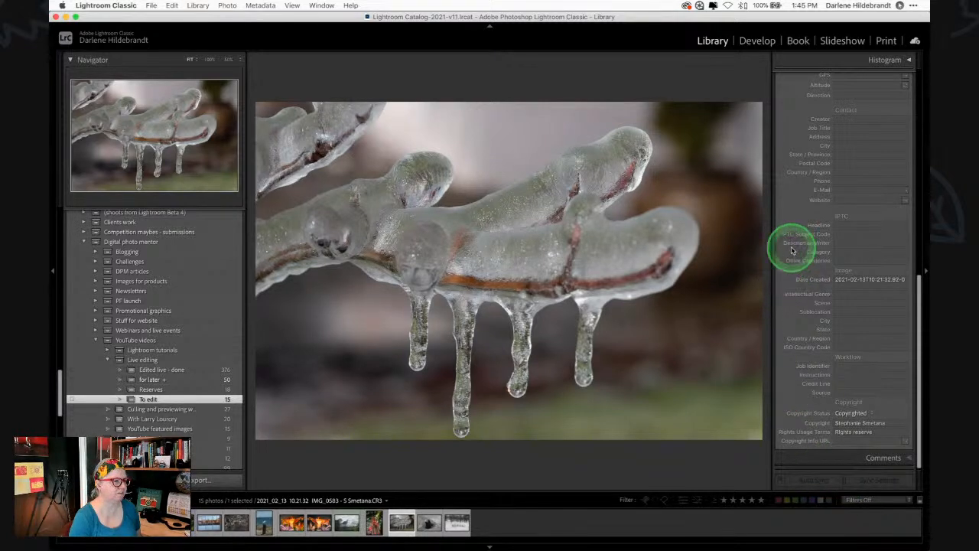
pyautogui.scroll(15, 791, 251)
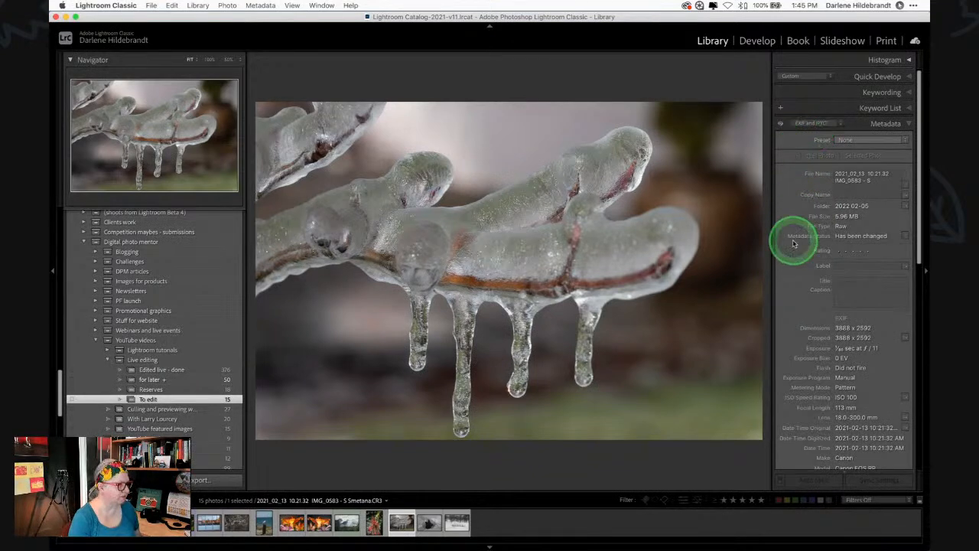
# Open the icicle photo for developing, cycle its info overlay, and show the Basic adjustments
pyautogui.press('d')
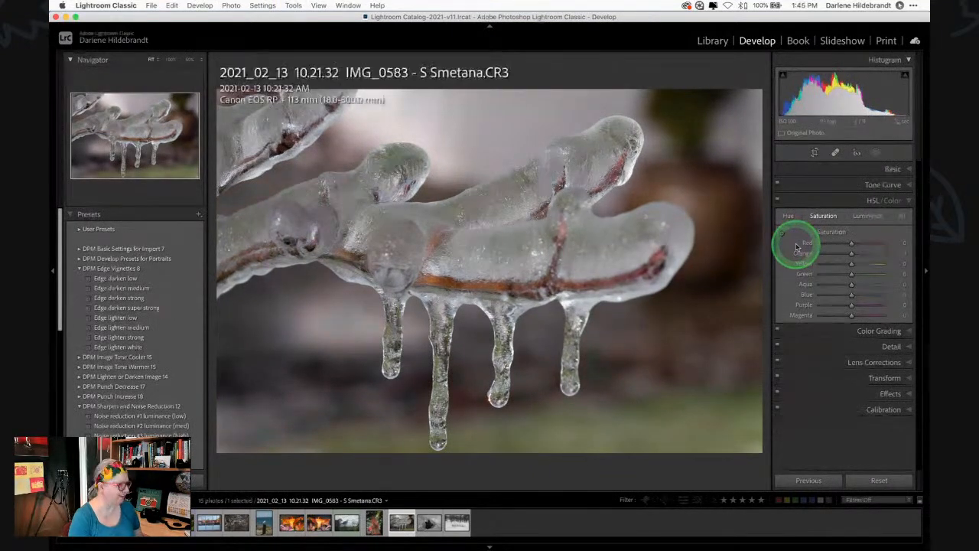
pyautogui.press('i')
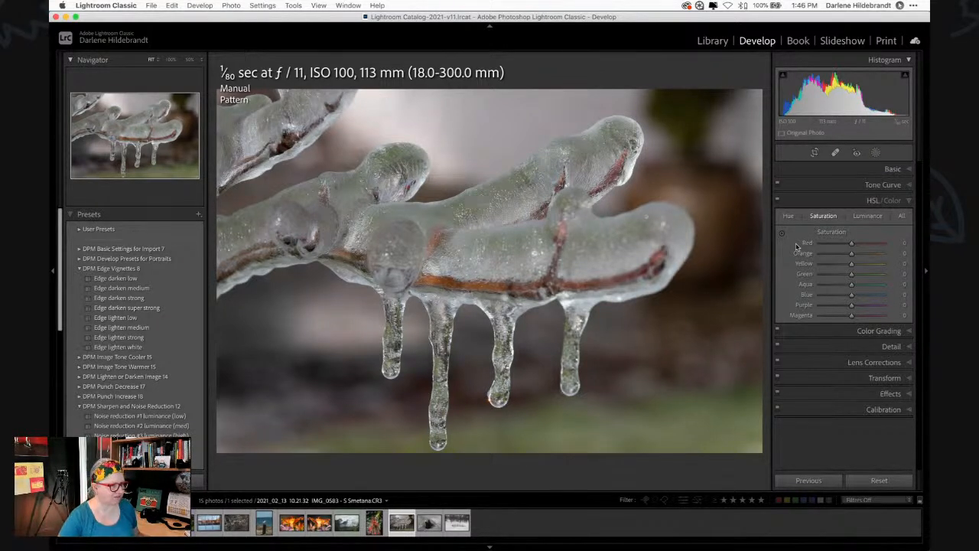
pyautogui.click(799, 247)
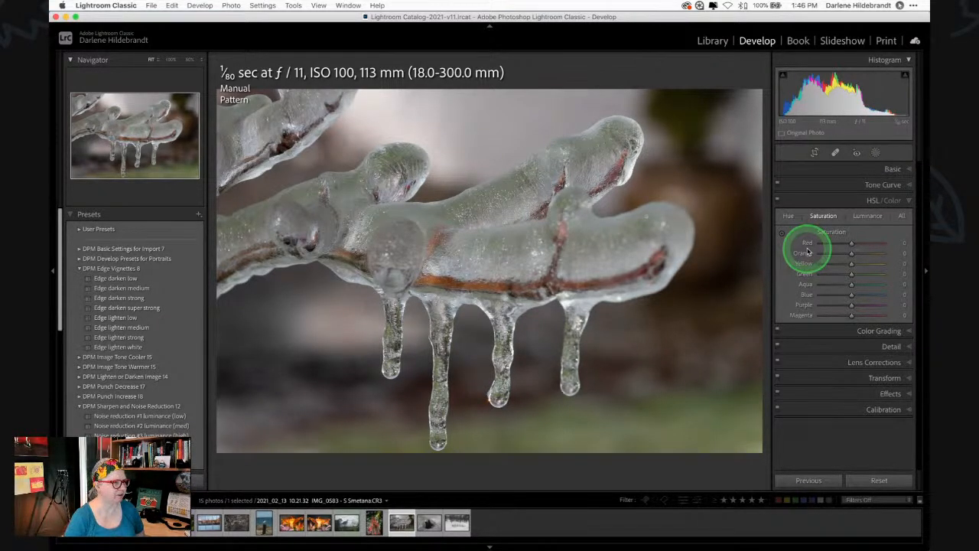
pyautogui.moveTo(807, 250); pyautogui.dragTo(891, 174)
pyautogui.click(891, 175)
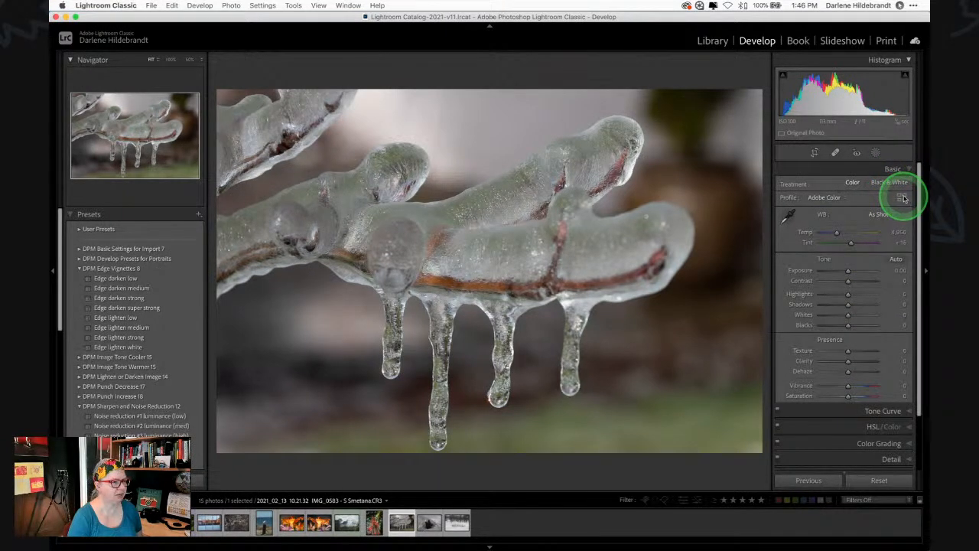
# Browse the color profiles, collapsing the Artistic and B&W groups and expanding the Adobe Raw group
pyautogui.click(903, 198)
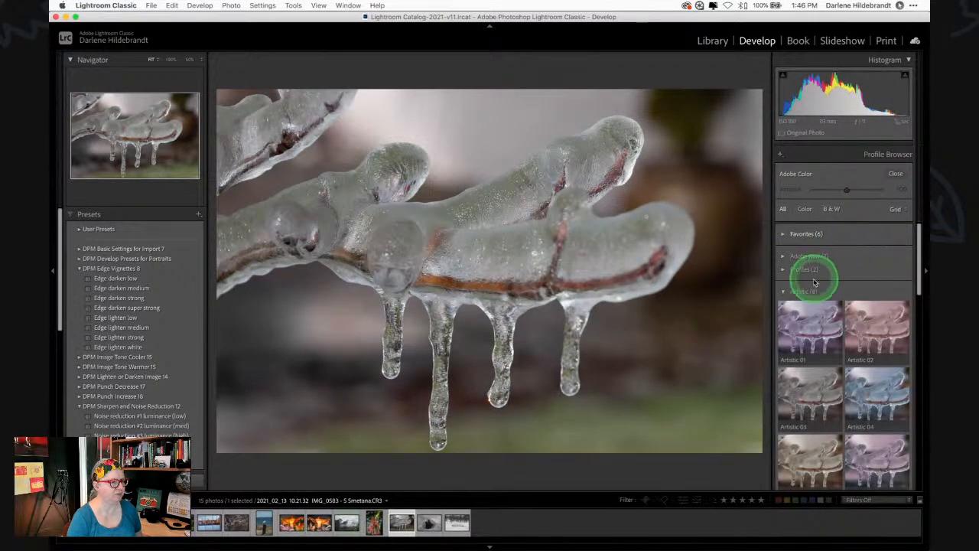
pyautogui.click(781, 290)
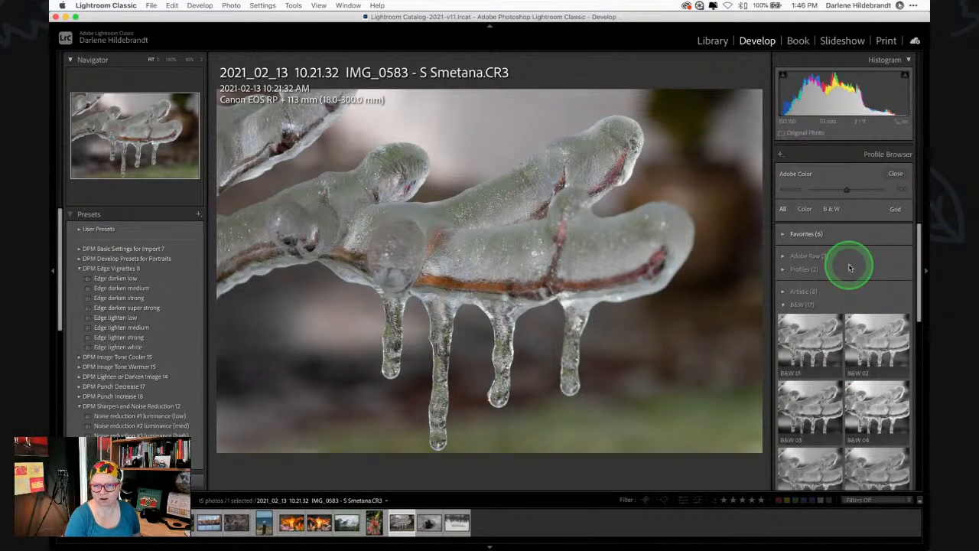
pyautogui.click(785, 304)
pyautogui.click(784, 259)
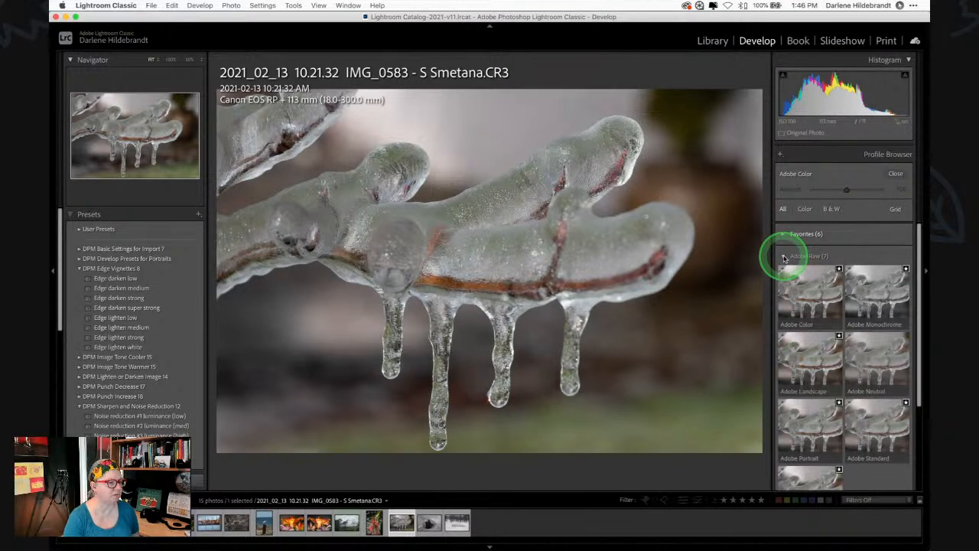
pyautogui.click(822, 264)
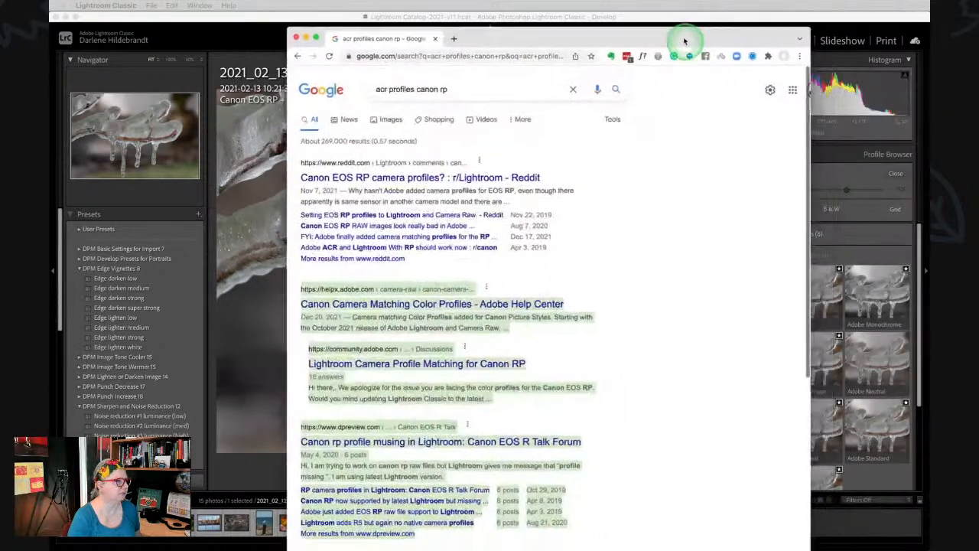
# In Chrome, open Adobe's "Canon Camera Matching Color Profiles" help page from the search results and find "rp" in it
pyautogui.click(688, 30)
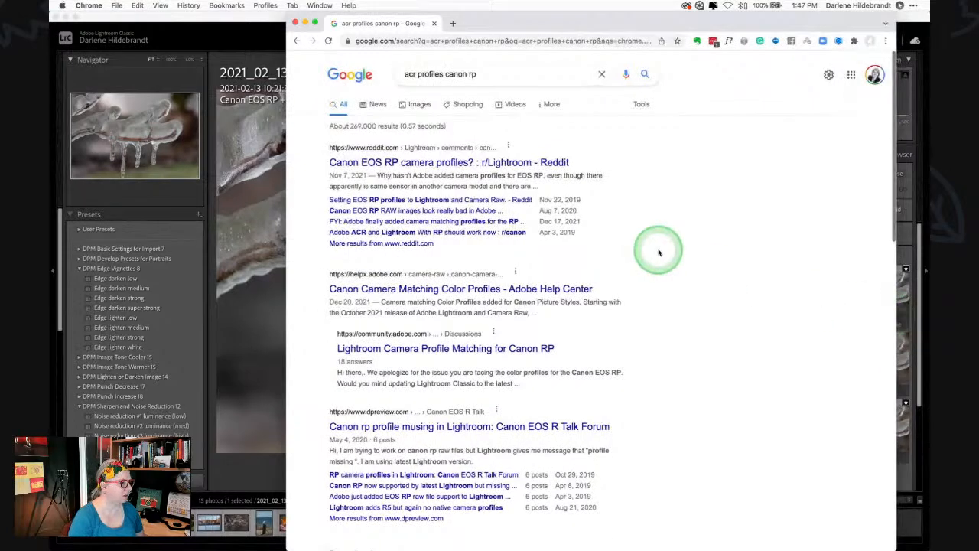
pyautogui.click(335, 289)
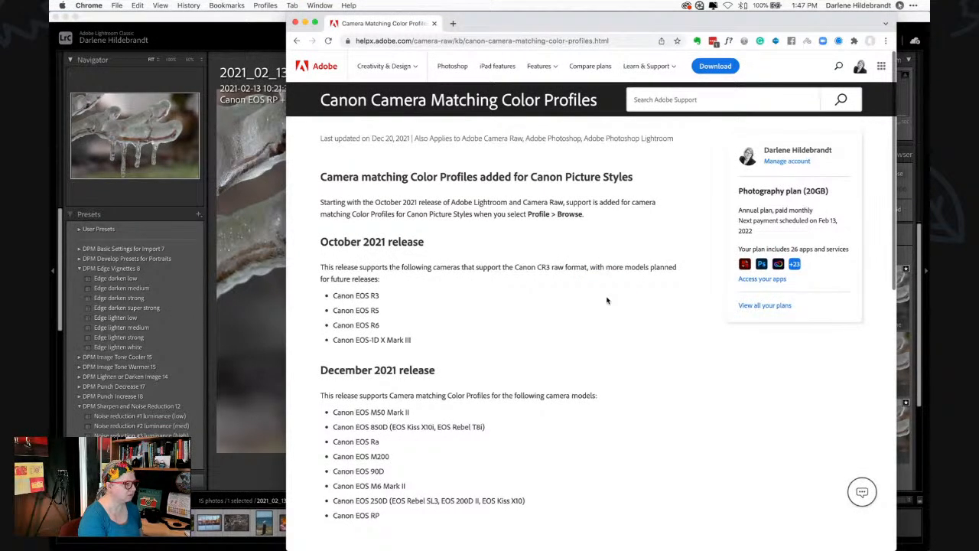
pyautogui.press('super+f')
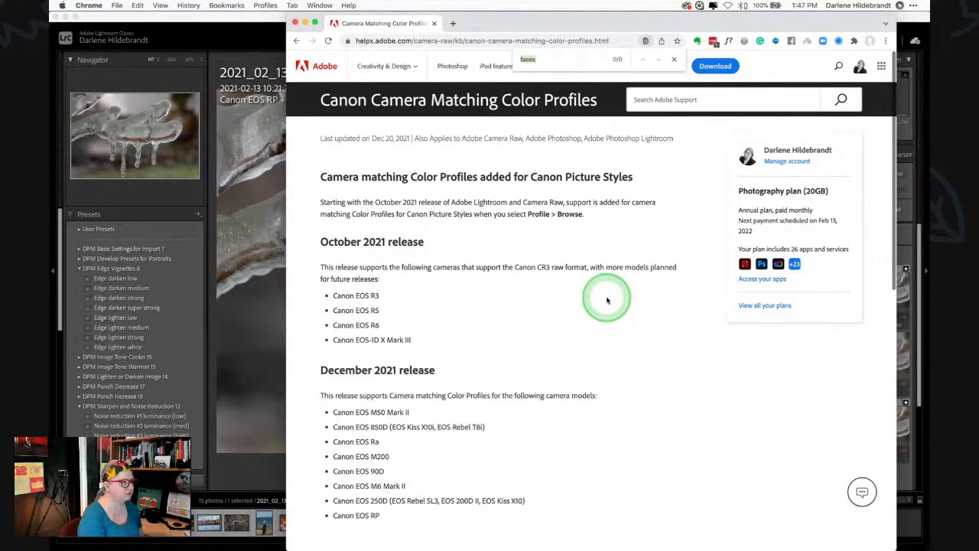
pyautogui.write('rp')
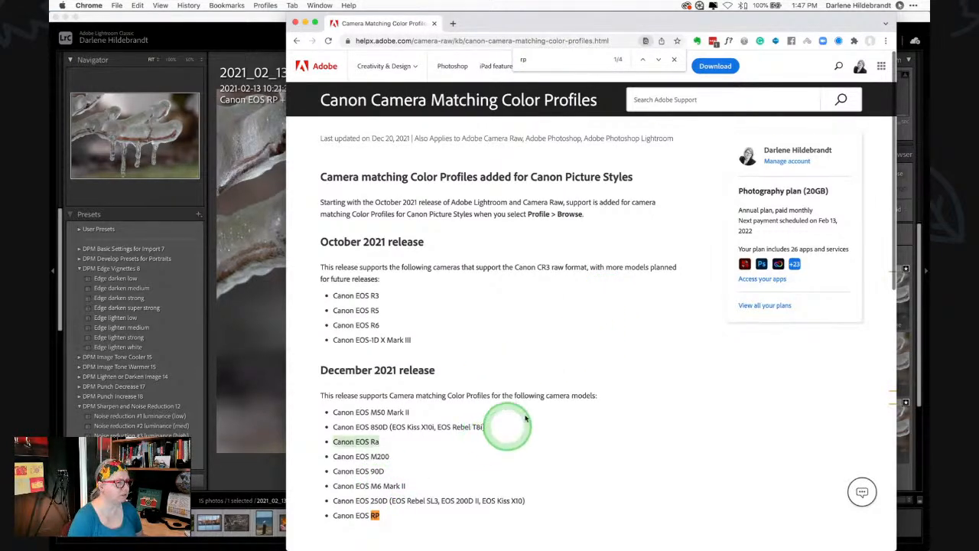
# Read the October and December 2021 release lists of Canon cameras supported by matching color profiles
pyautogui.scroll(-1, 576, 375)
pyautogui.scroll(-2, 576, 375)
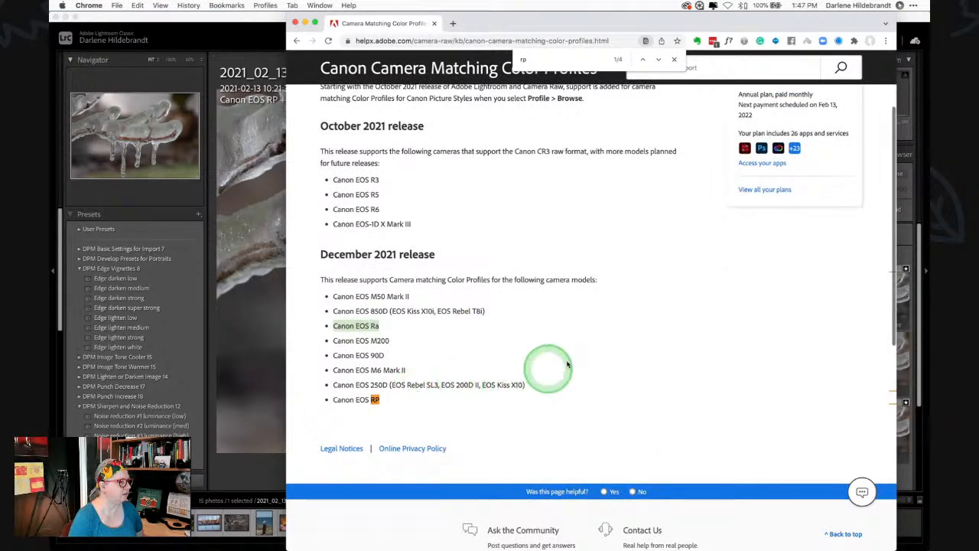
pyautogui.scroll(3, 619, 327)
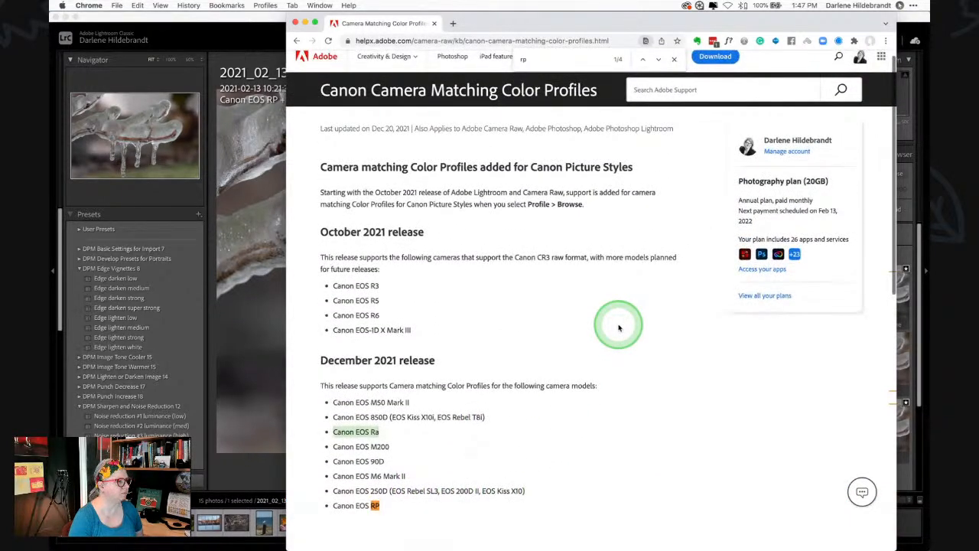
pyautogui.scroll(-2, 619, 327)
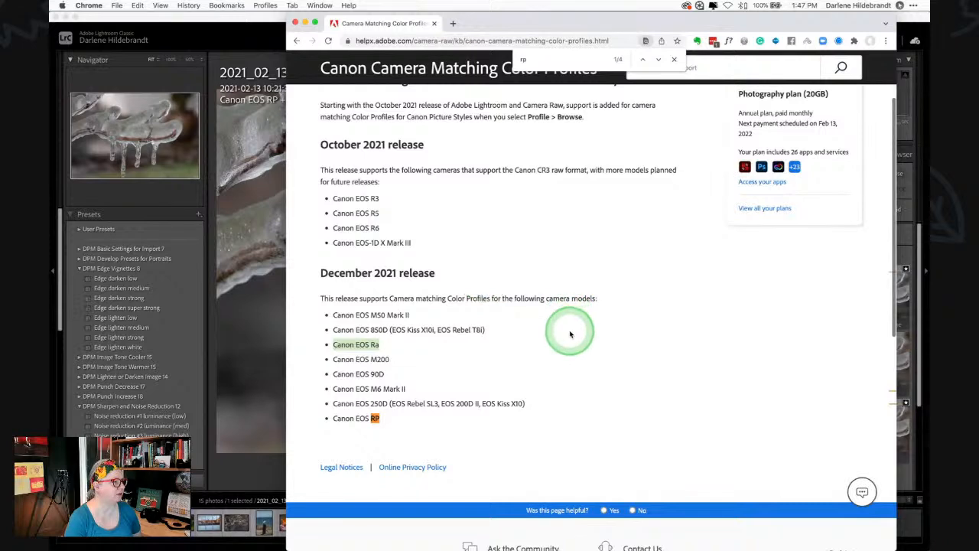
pyautogui.scroll(2, 570, 334)
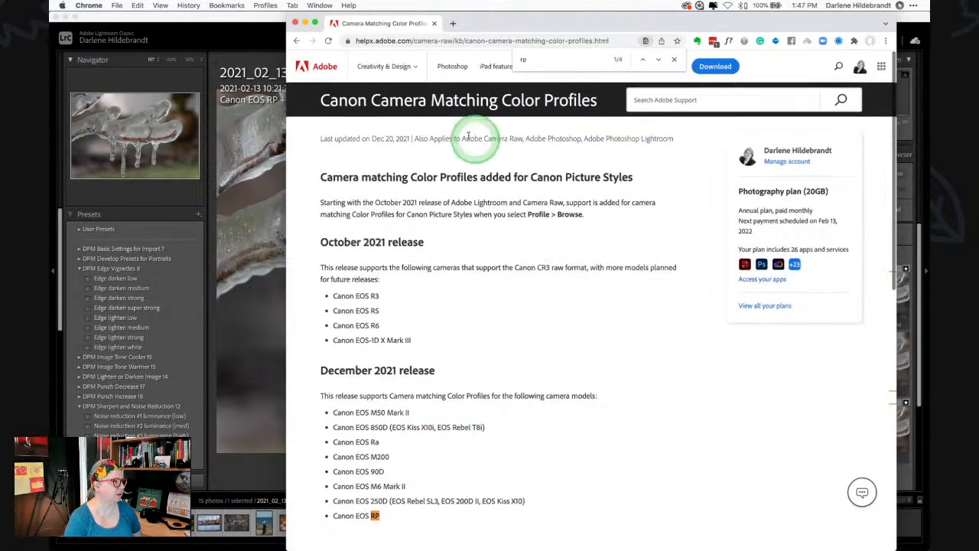
pyautogui.scroll(-3, 612, 227)
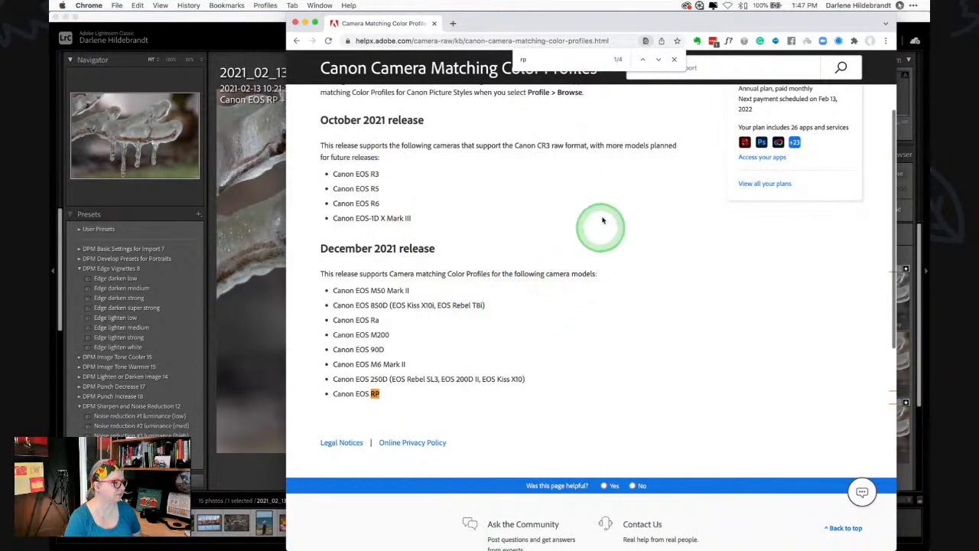
# Switch back to Lightroom Classic and apply the Adobe Landscape profile to the icicle photo, then close the profile browser with the info overlay hidden
pyautogui.click(241, 19)
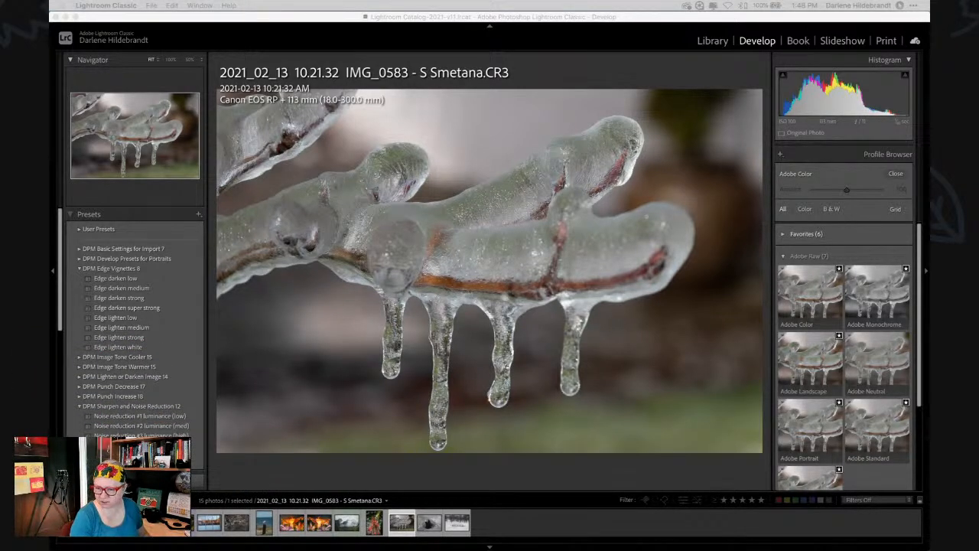
pyautogui.click(726, 451)
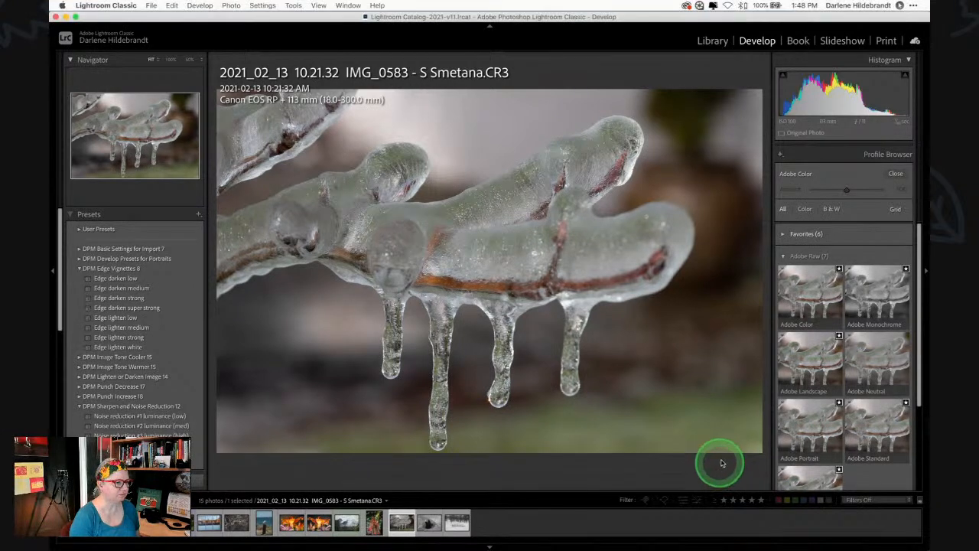
pyautogui.click(806, 354)
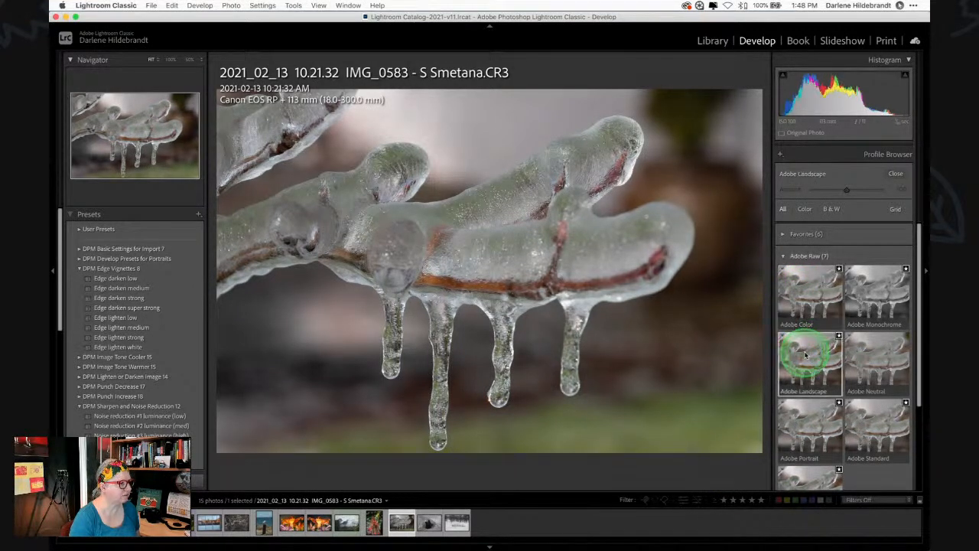
pyautogui.click(809, 416)
pyautogui.click(810, 363)
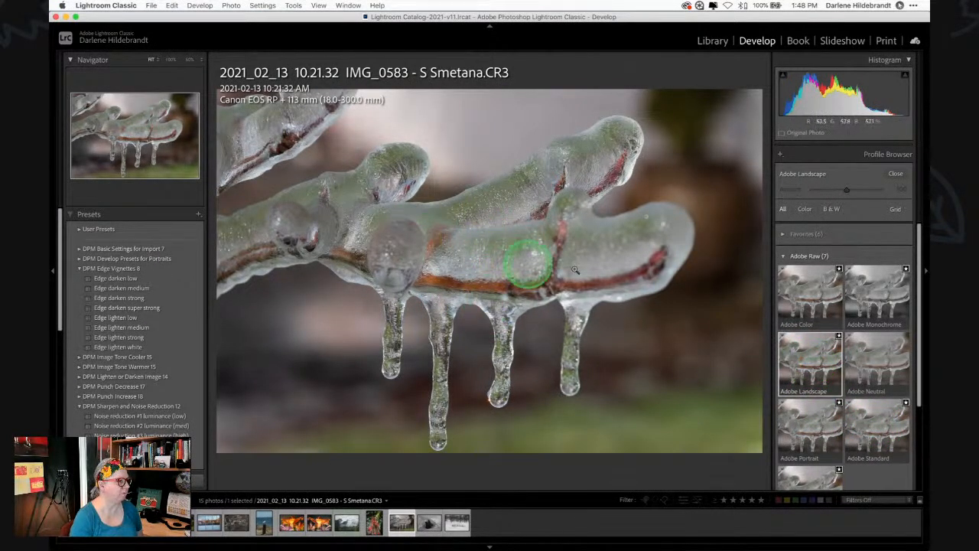
pyautogui.press('i')
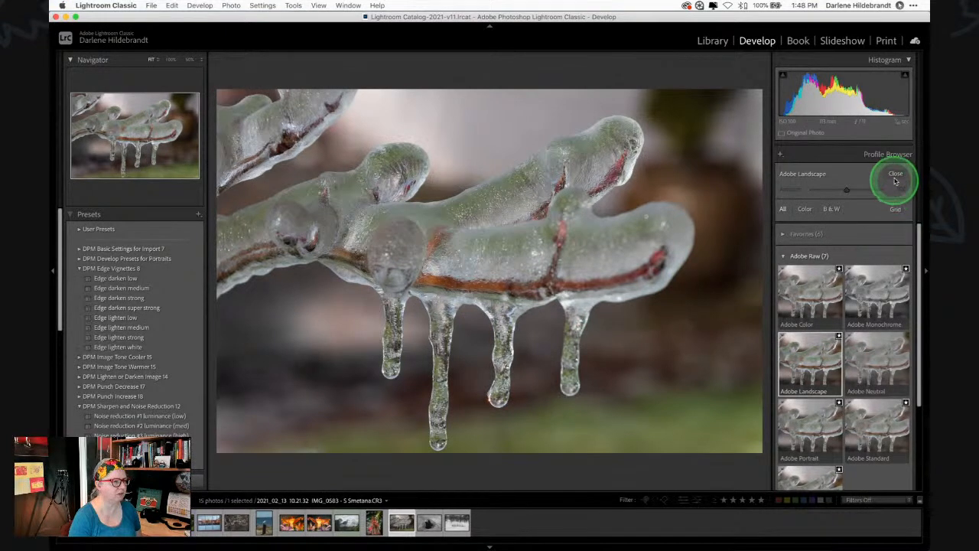
pyautogui.click(895, 174)
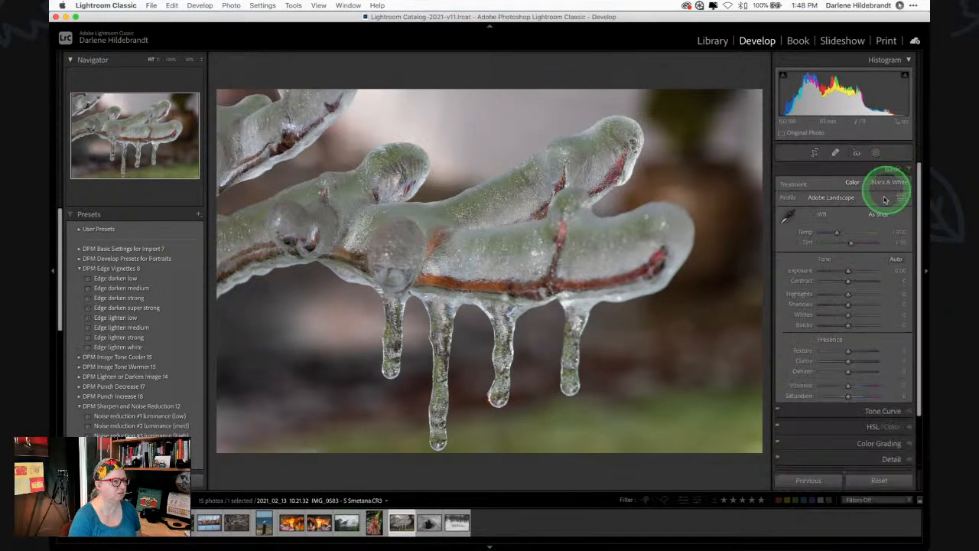
# Auto-set Whites to +31 and Blacks to -42, and compare the photo with its before view
pyautogui.keyDown('shift'); pyautogui.doubleClick(799, 315); pyautogui.keyUp('shift')
pyautogui.keyDown('shift'); pyautogui.doubleClick(800, 327); pyautogui.keyUp('shift')
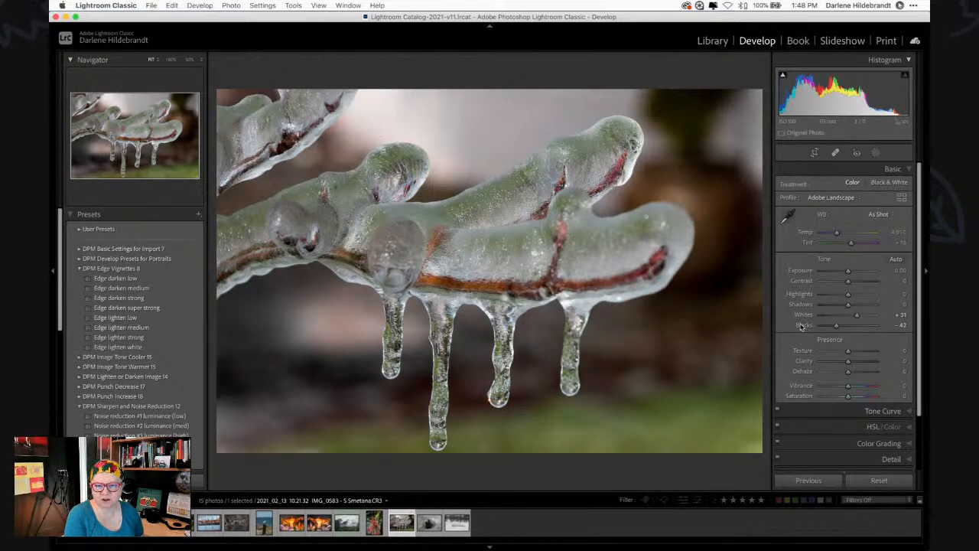
pyautogui.press('\\')
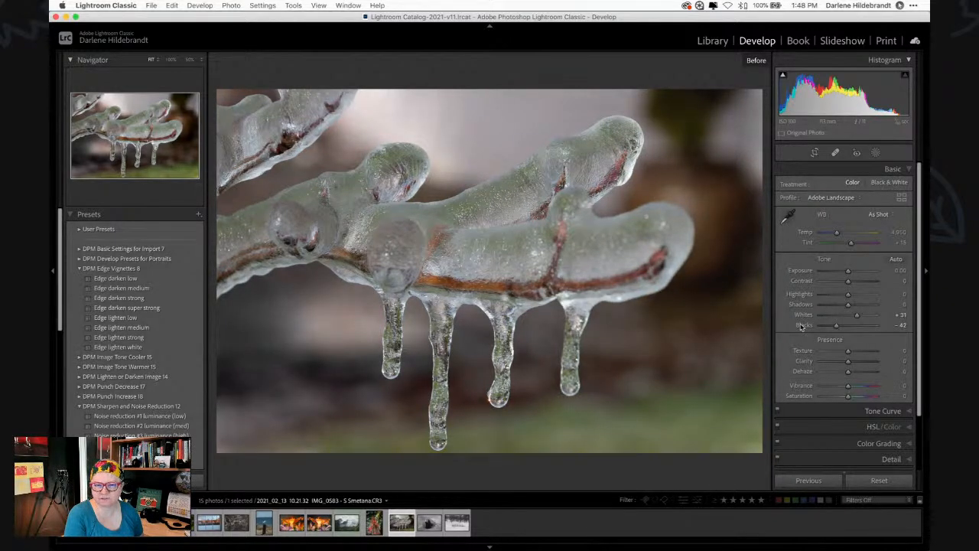
pyautogui.press('\\')
pyautogui.press('\\')
pyautogui.press('\\')
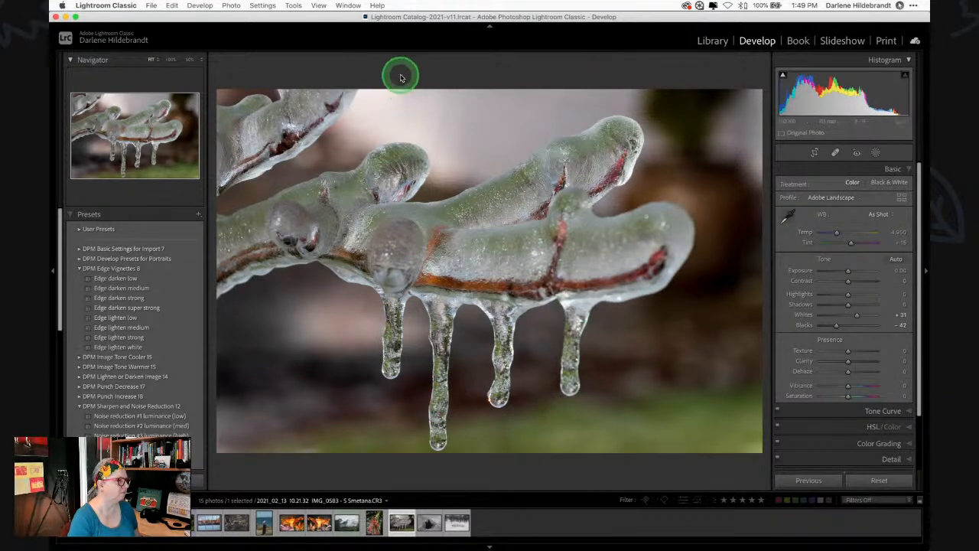
# Crop the photo slightly tighter by trimming its top and right edges
pyautogui.press('r')
pyautogui.moveTo(530, 93); pyautogui.dragTo(530, 98)
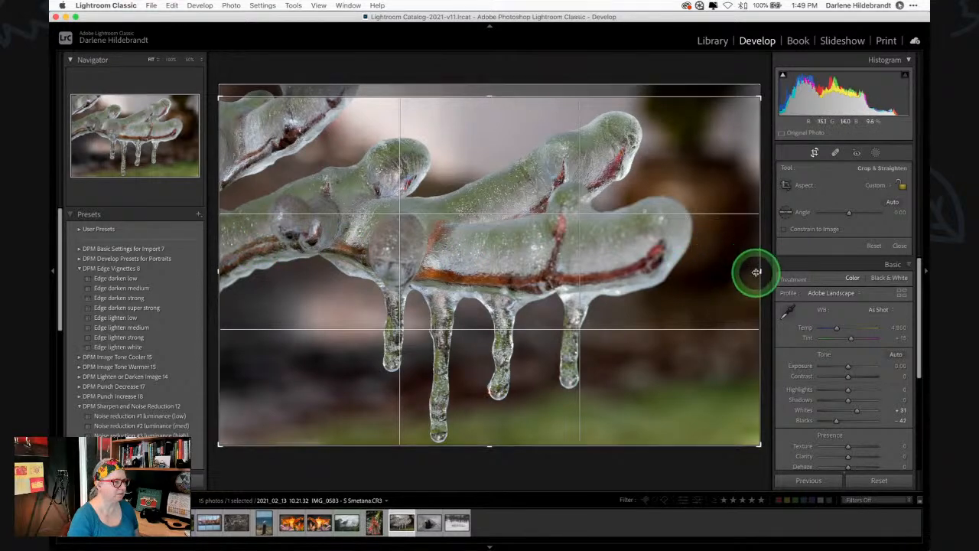
pyautogui.moveTo(760, 272); pyautogui.dragTo(746, 270)
pyautogui.press('Return')
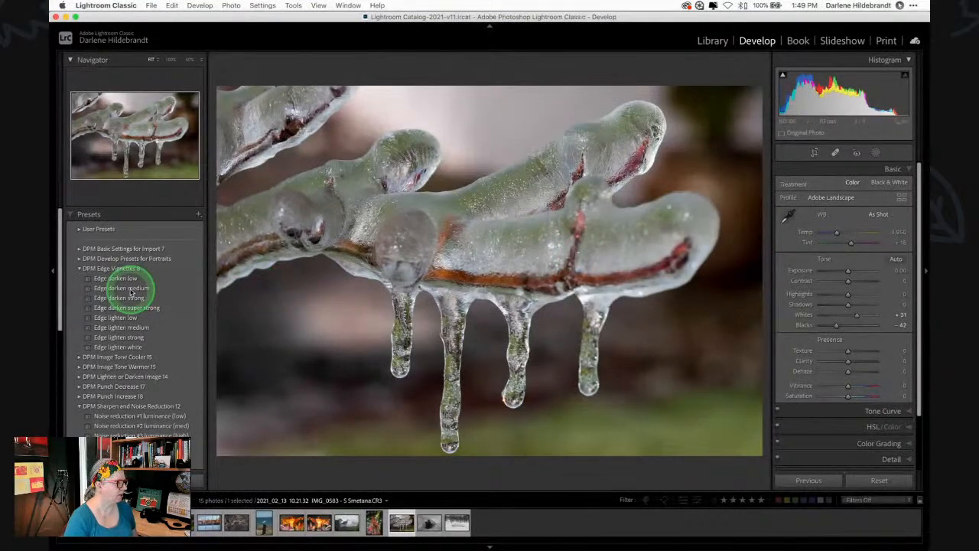
# Apply the Edge darken medium vignette preset to the icicle photo and change the post-crop vignette style to Highlight Priority
pyautogui.click(132, 289)
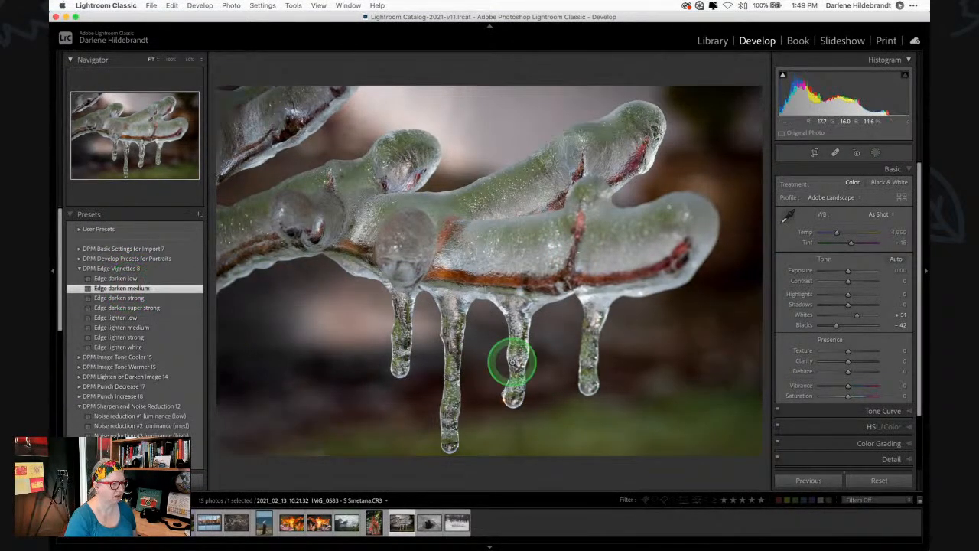
pyautogui.scroll(-3, 818, 344)
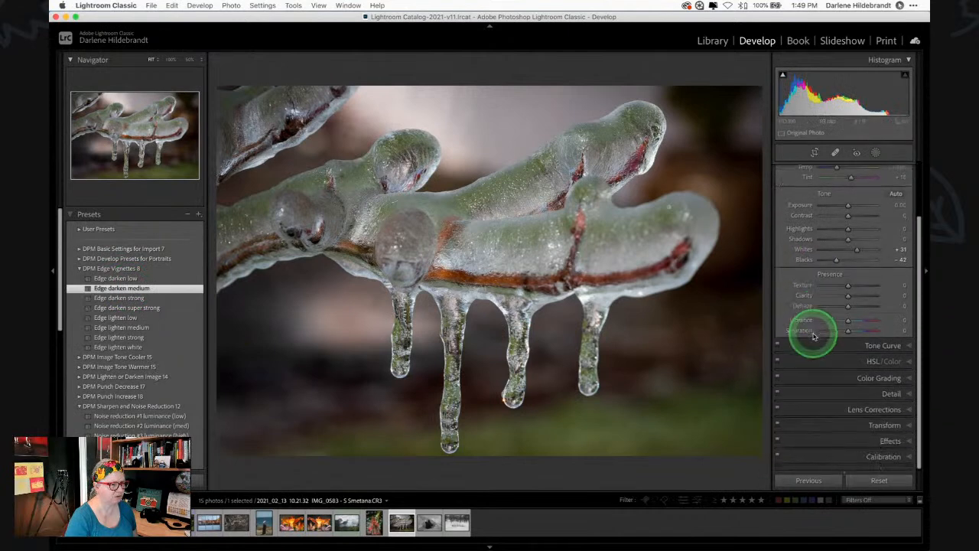
pyautogui.click(879, 432)
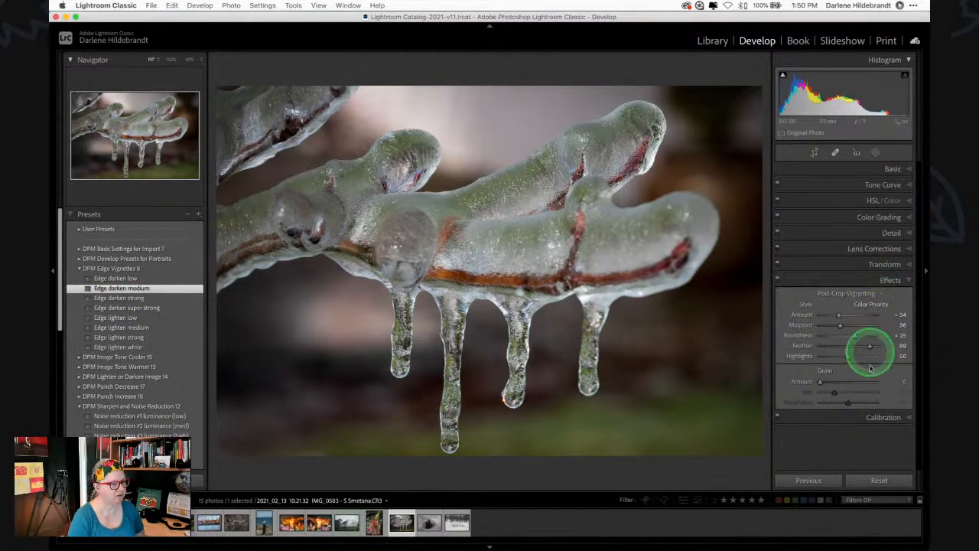
pyautogui.click(870, 304)
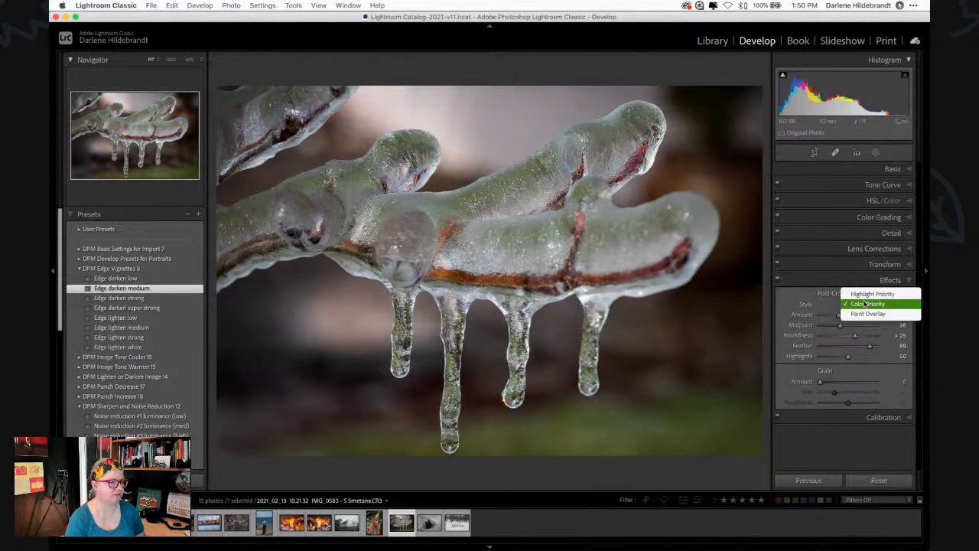
pyautogui.click(865, 295)
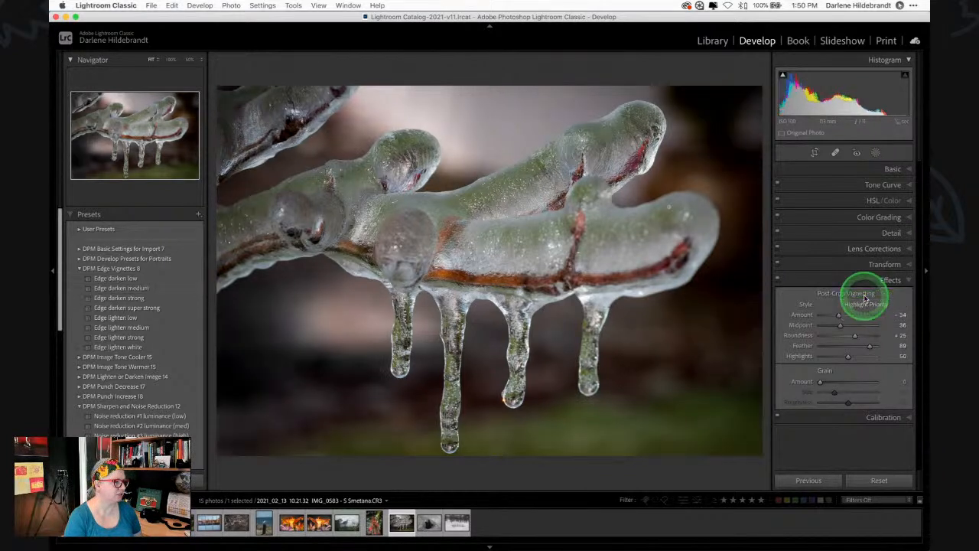
# Set the post-crop vignette's Amount to -24 and its Highlights to 65, trying stronger and weaker settings on the way
pyautogui.moveTo(841, 355); pyautogui.dragTo(787, 350)
pyautogui.moveTo(838, 314); pyautogui.dragTo(829, 317)
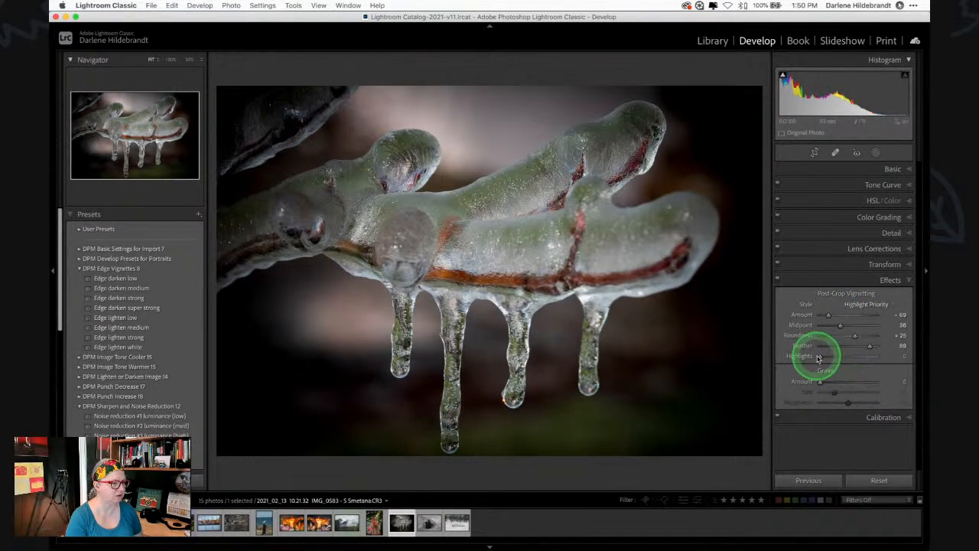
pyautogui.moveTo(820, 357); pyautogui.dragTo(852, 359)
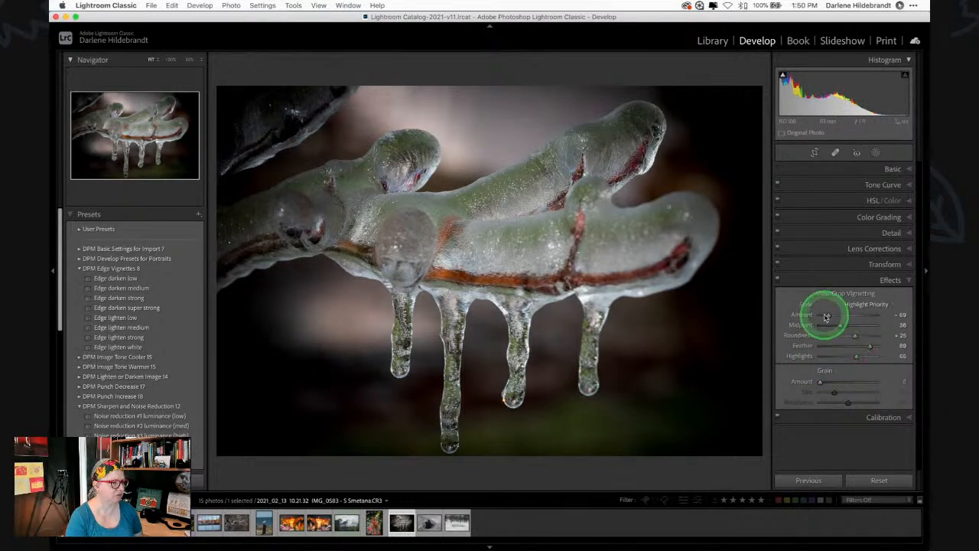
pyautogui.moveTo(841, 316); pyautogui.dragTo(844, 315)
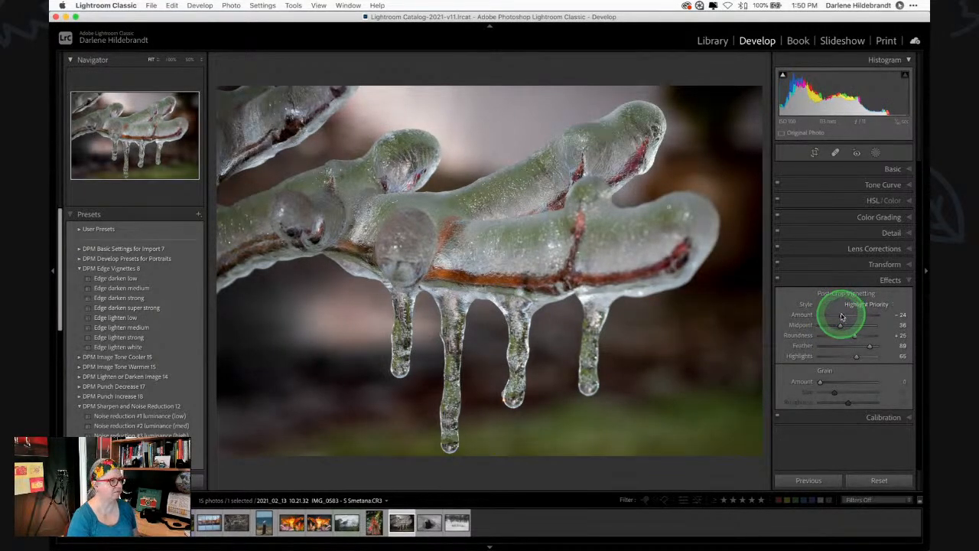
# Create a mask that automatically selects the subject of the photo, the ice-covered branch
pyautogui.click(886, 169)
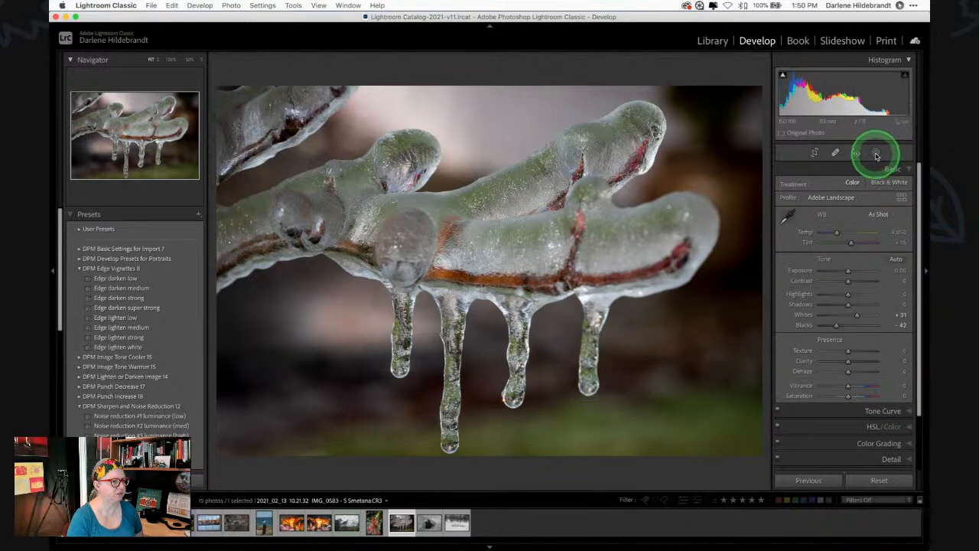
pyautogui.click(877, 156)
pyautogui.click(806, 178)
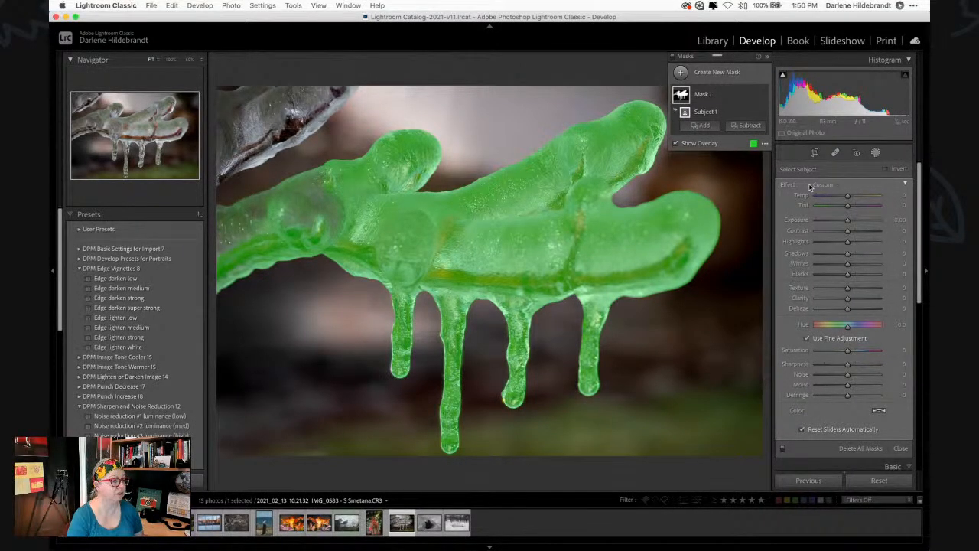
# Brighten the masked branch with Exposure 0.08, Highlights 20 and Whites 31, checking the clipping warnings
pyautogui.click(848, 263)
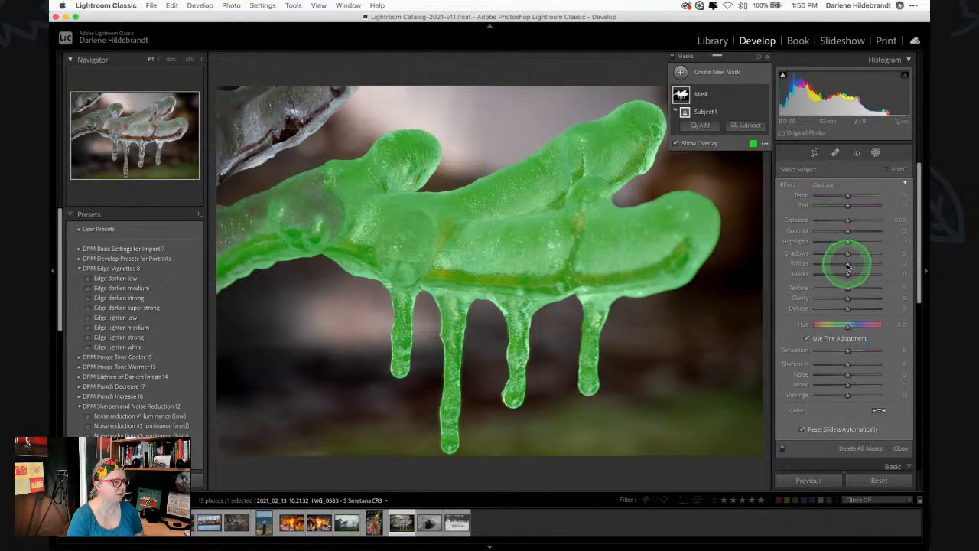
pyautogui.moveTo(847, 265); pyautogui.dragTo(855, 266)
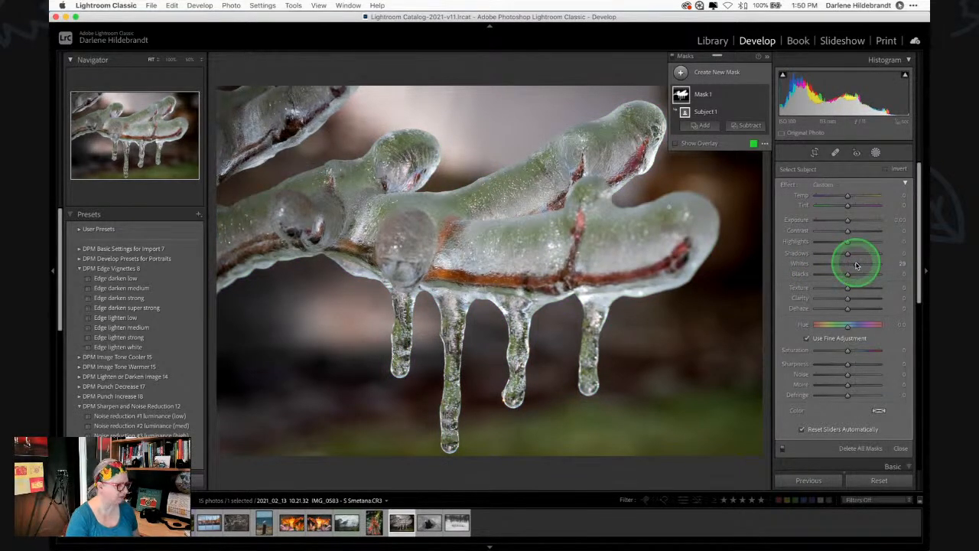
pyautogui.press('j')
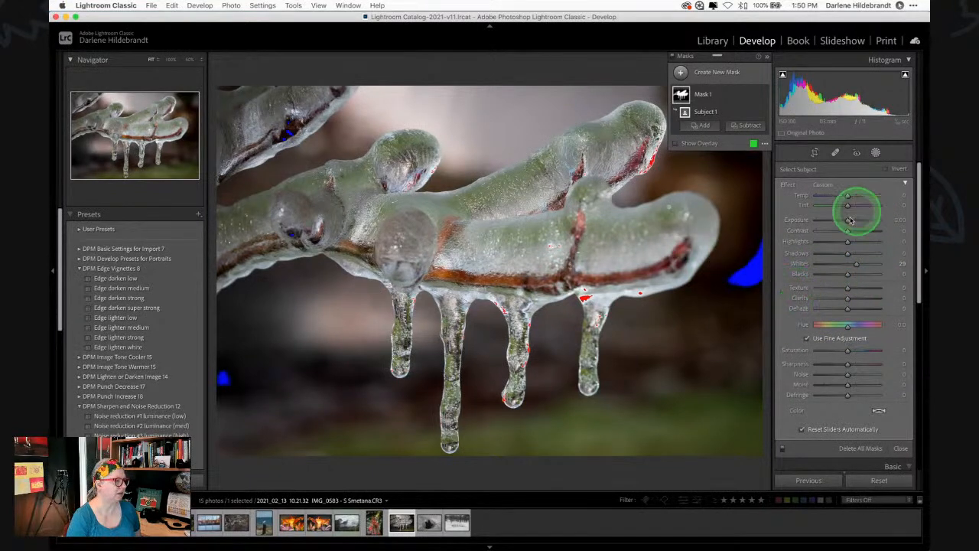
pyautogui.moveTo(856, 266); pyautogui.dragTo(861, 264)
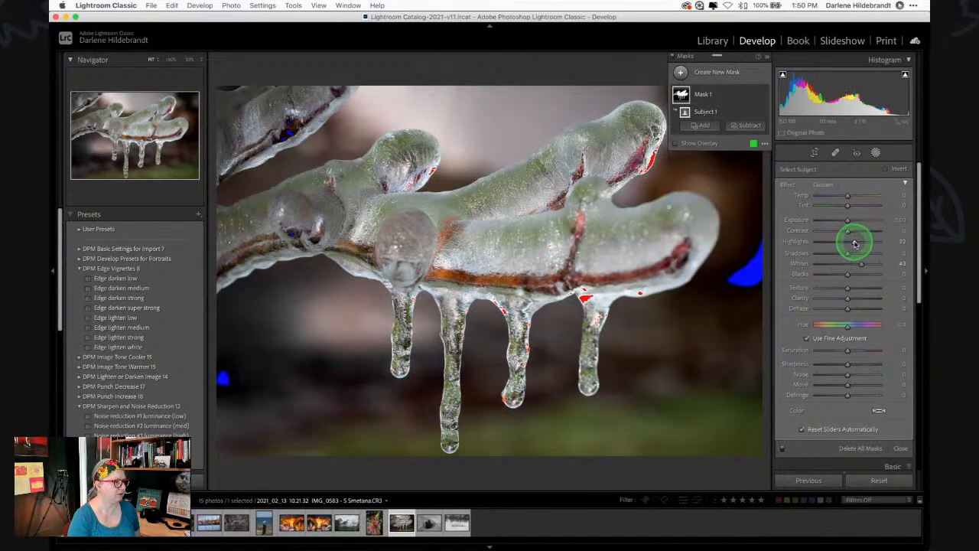
pyautogui.moveTo(864, 243)
pyautogui.mouseDown()
pyautogui.moveTo(815, 242)
pyautogui.moveTo(889, 241)
pyautogui.moveTo(813, 242)
pyautogui.moveTo(854, 243)
pyautogui.mouseUp()
pyautogui.moveTo(863, 263); pyautogui.dragTo(862, 265)
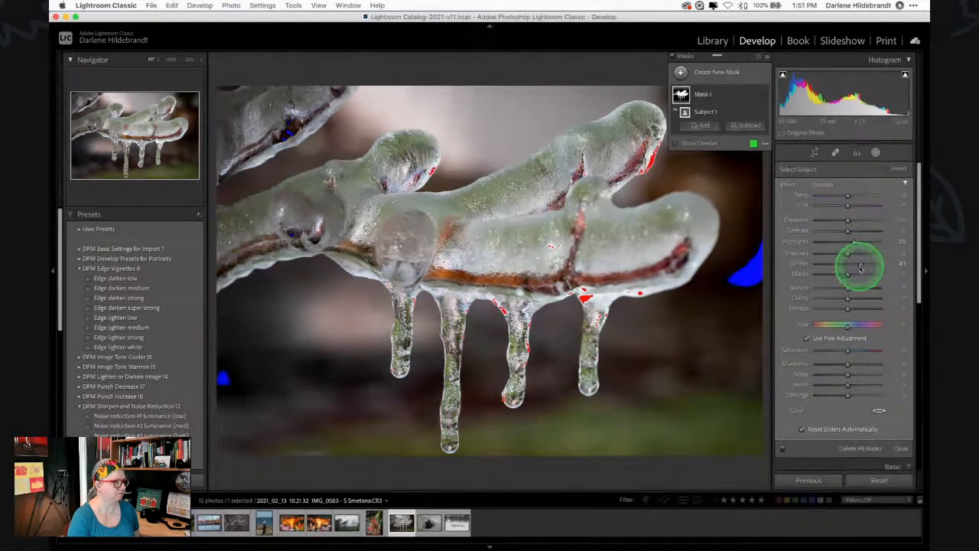
pyautogui.moveTo(845, 220); pyautogui.dragTo(847, 224)
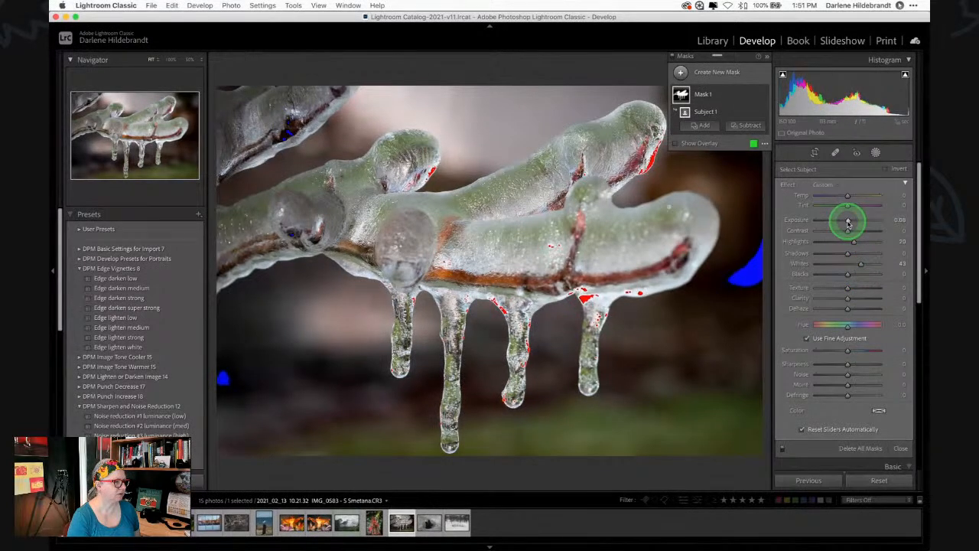
pyautogui.moveTo(860, 263); pyautogui.dragTo(856, 265)
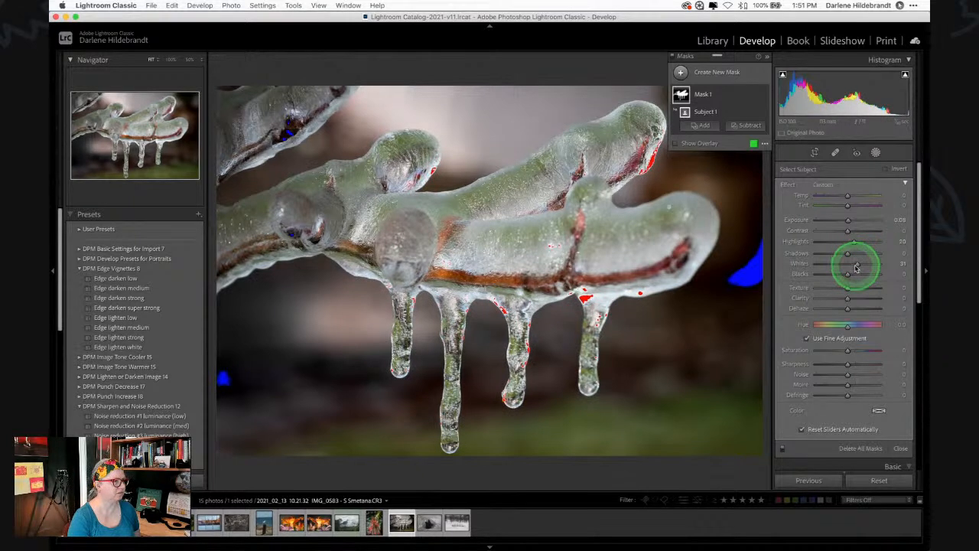
# Set the masked branch's Texture to 21 and Clarity to 10, with the clipping warnings hidden
pyautogui.moveTo(848, 290); pyautogui.dragTo(854, 290)
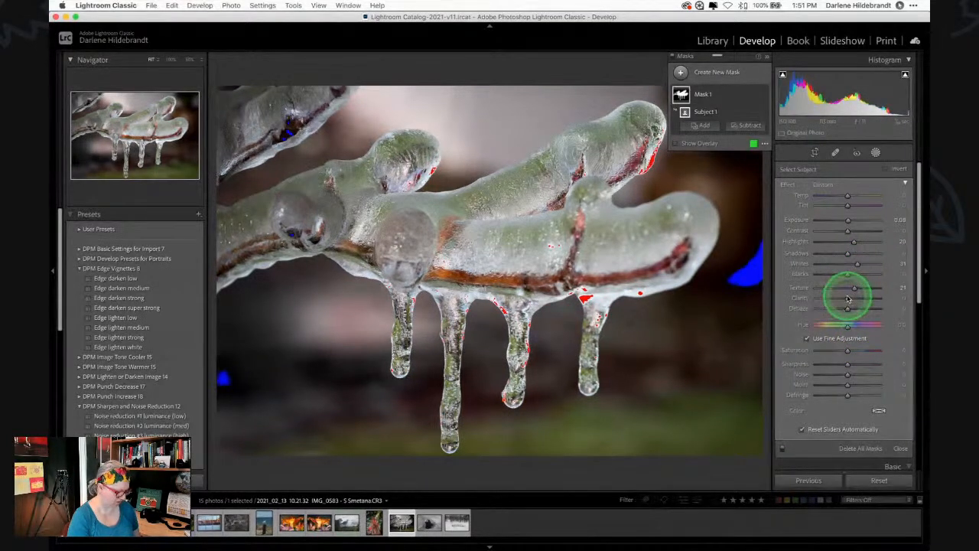
pyautogui.press('j')
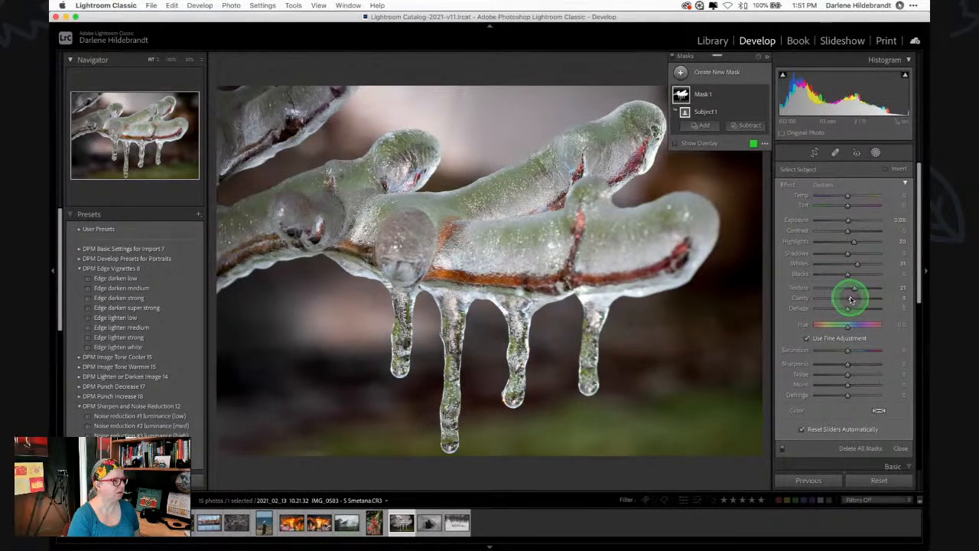
pyautogui.moveTo(850, 298); pyautogui.dragTo(849, 298)
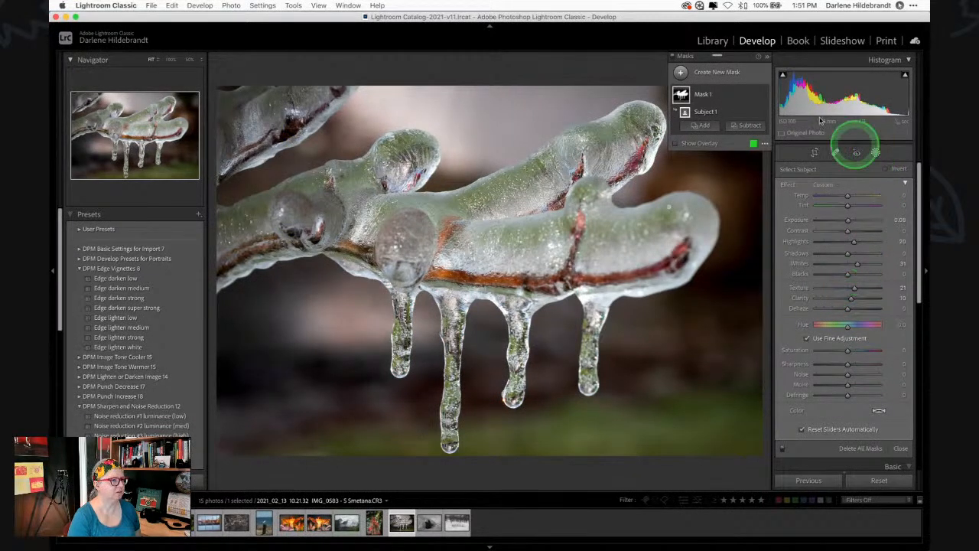
# Rename the subject mask to "ice" and close the masking tools
pyautogui.click(744, 94)
pyautogui.click(738, 96)
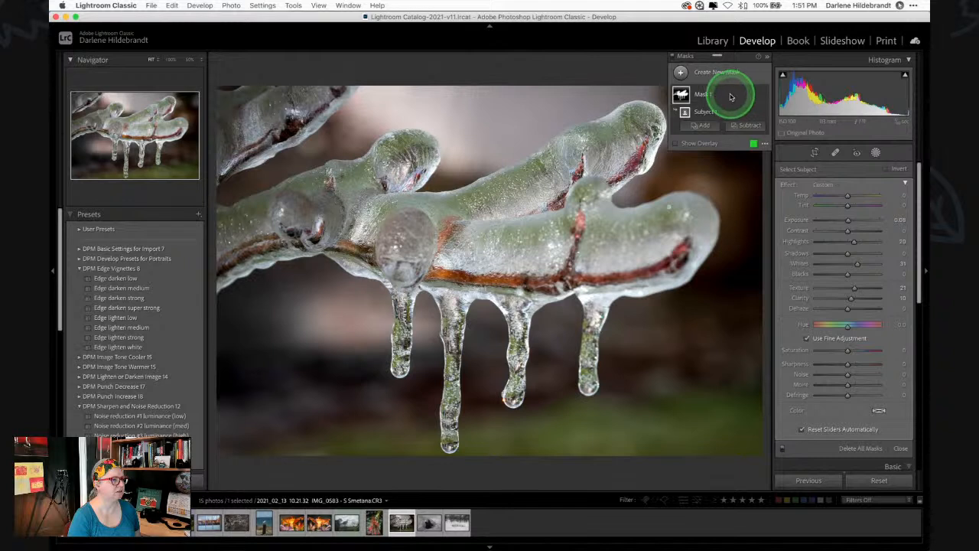
pyautogui.click(729, 96)
pyautogui.doubleClick(729, 96)
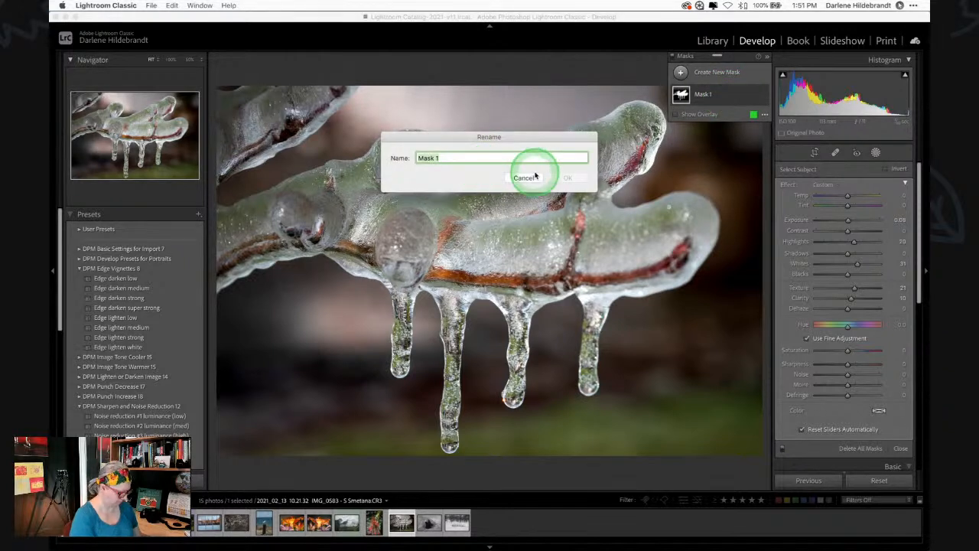
pyautogui.write('ice')
pyautogui.press('Return')
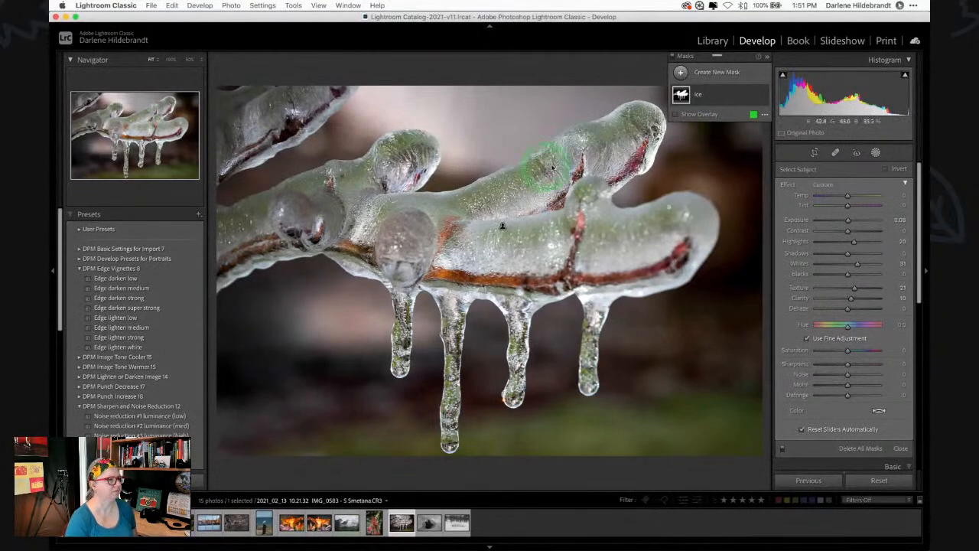
pyautogui.click(736, 97)
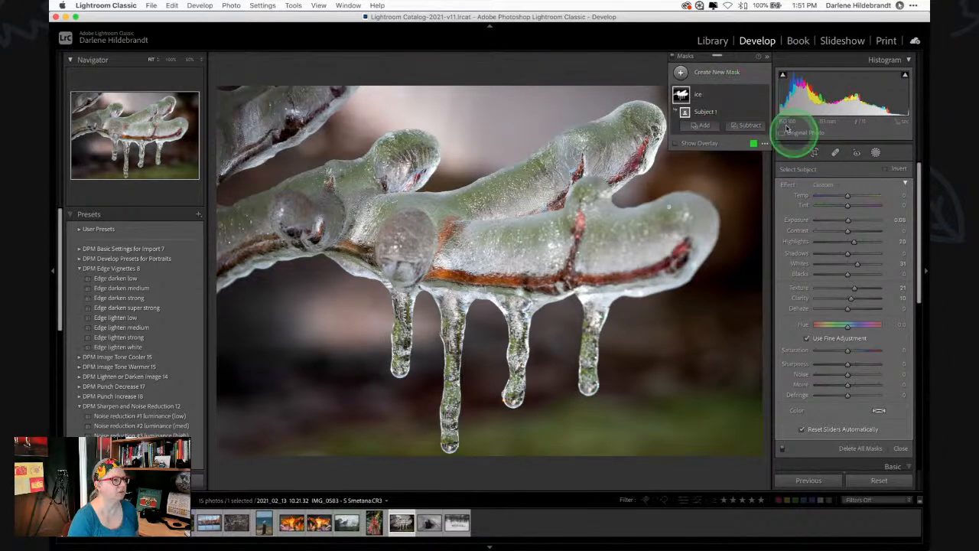
pyautogui.click(876, 152)
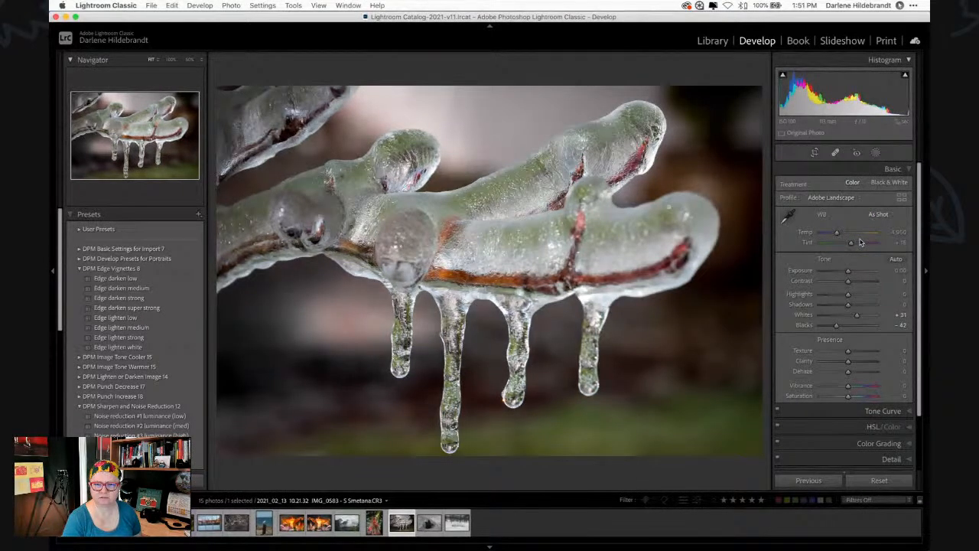
# Compare the edited icicle photo with its before view
pyautogui.press('\\')
pyautogui.press('\\')
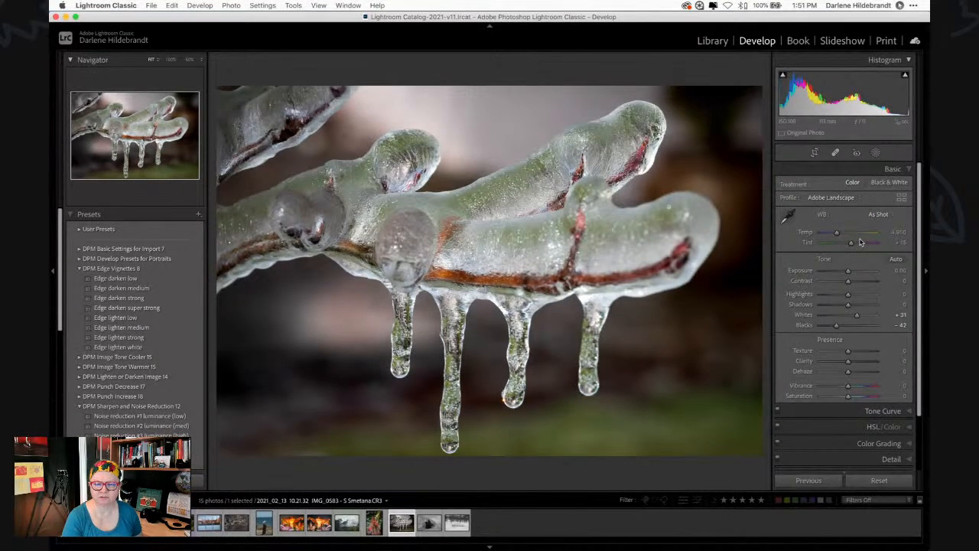
pyautogui.press('\\')
pyautogui.press('\\')
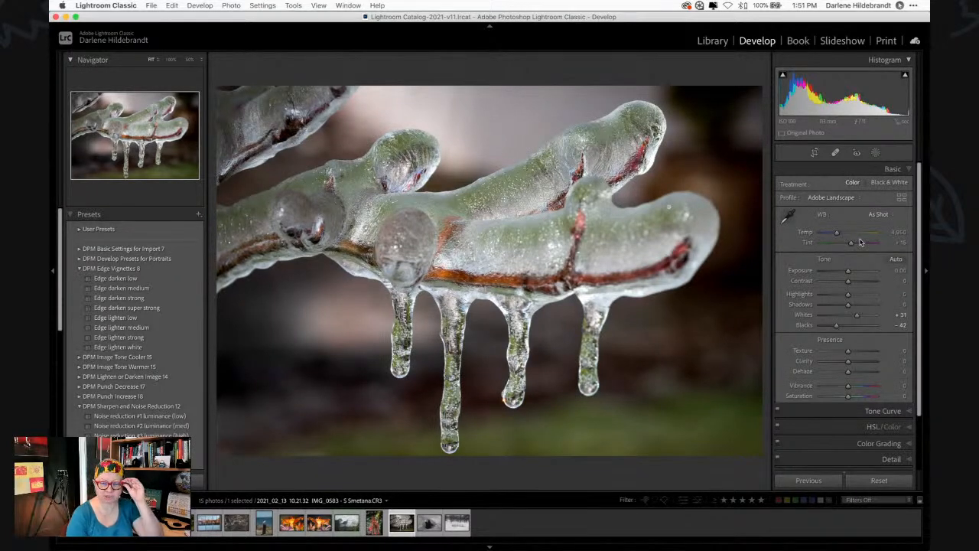
pyautogui.click(857, 237)
pyautogui.click(494, 238)
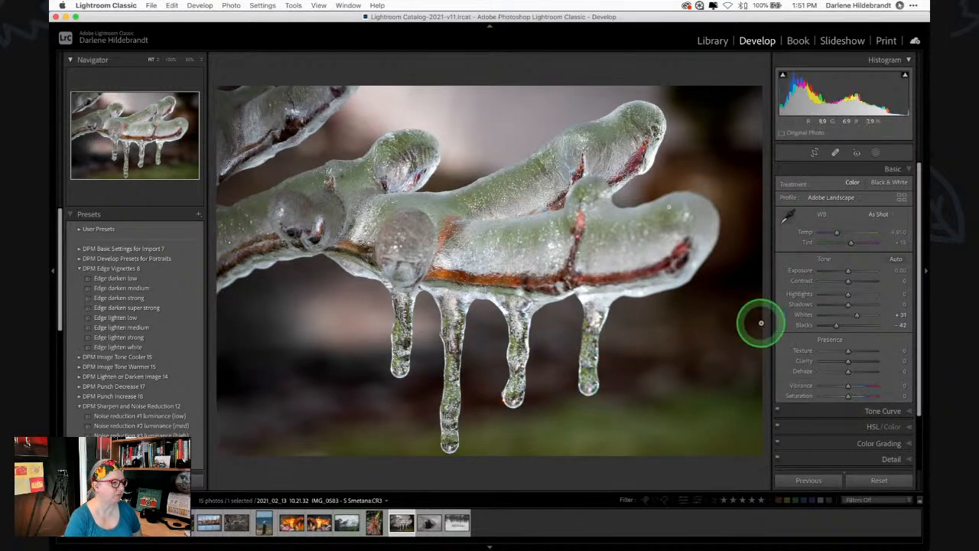
# Darken the background colors with targeted HSL Luminance adjustments: Red -52, Orange -60, Yellow -25 and Green -30
pyautogui.scroll(-3, 813, 278)
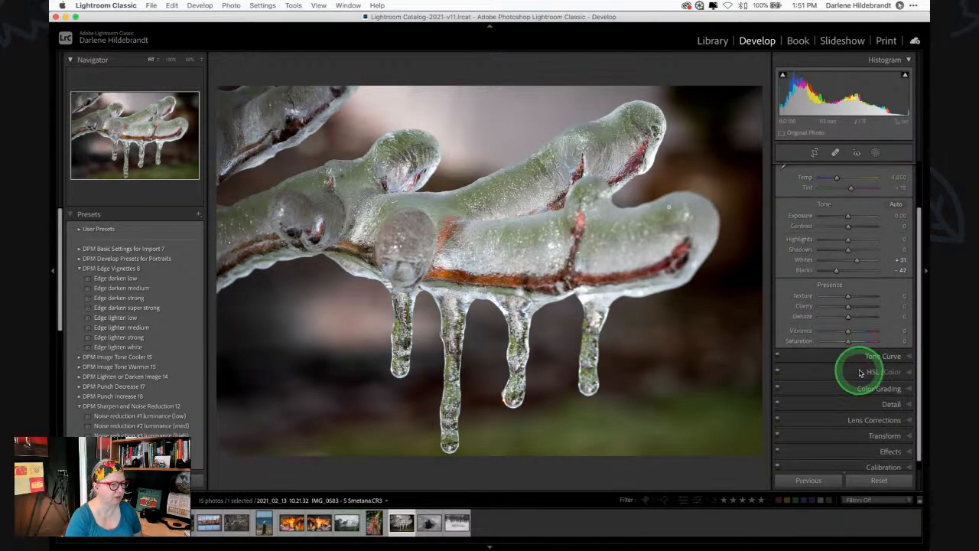
pyautogui.scroll(1, 861, 375)
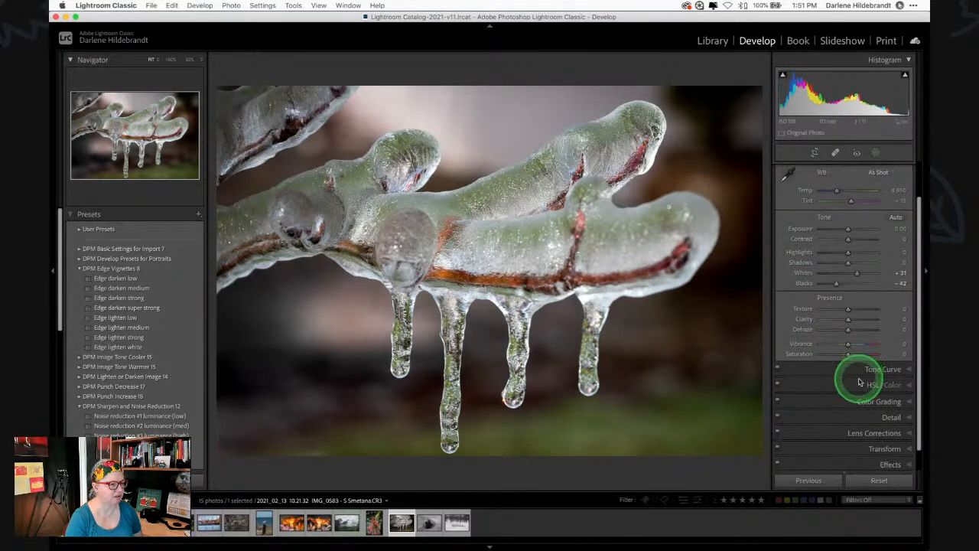
pyautogui.click(872, 385)
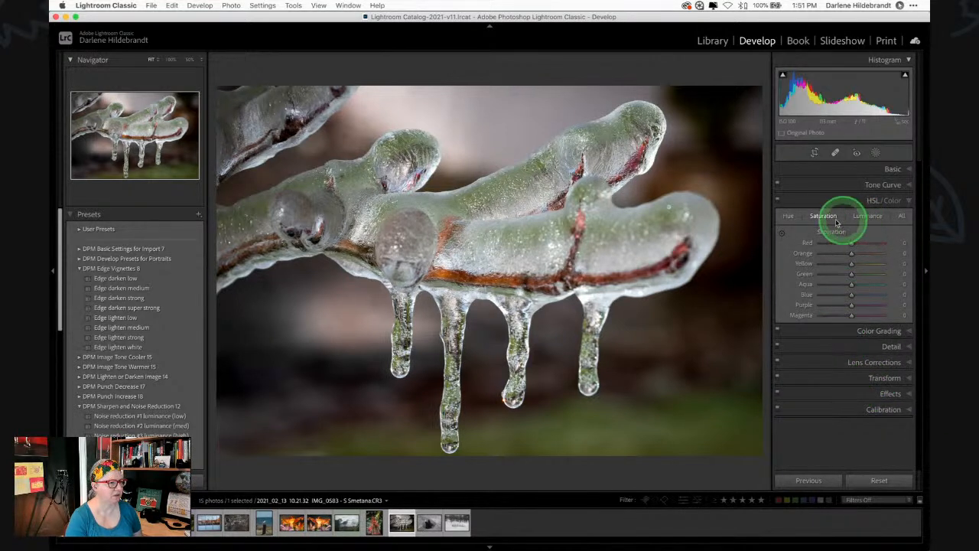
pyautogui.click(781, 232)
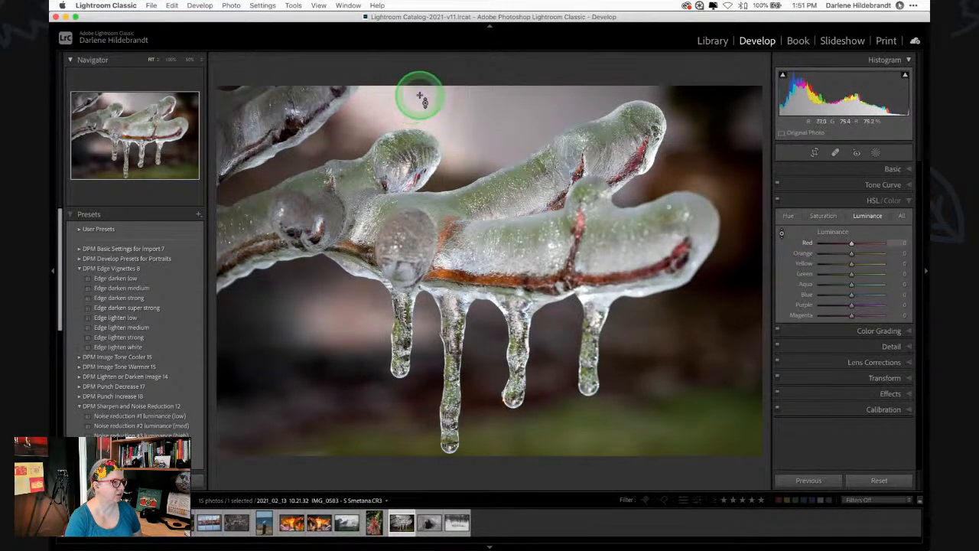
pyautogui.moveTo(404, 104); pyautogui.dragTo(405, 108)
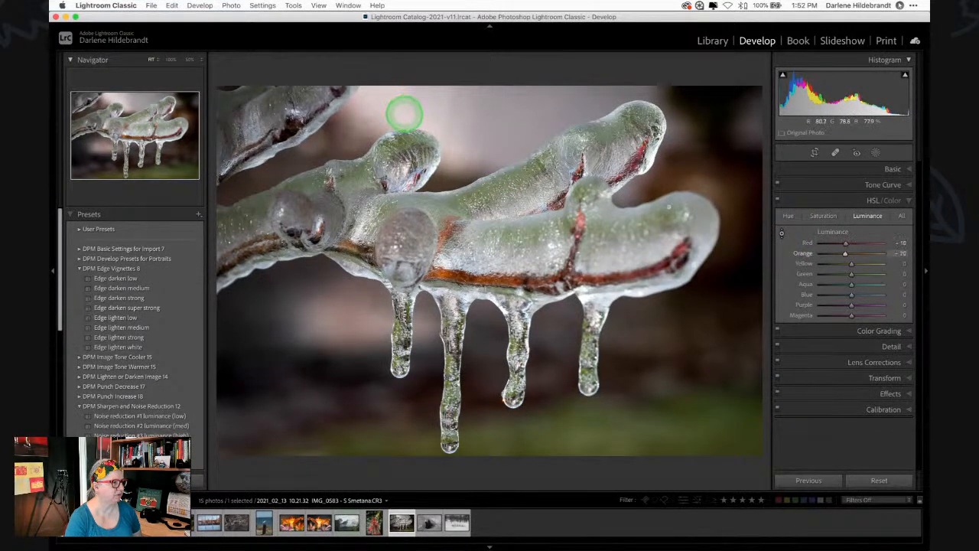
pyautogui.moveTo(401, 124); pyautogui.dragTo(399, 241)
pyautogui.moveTo(408, 309); pyautogui.dragTo(398, 178)
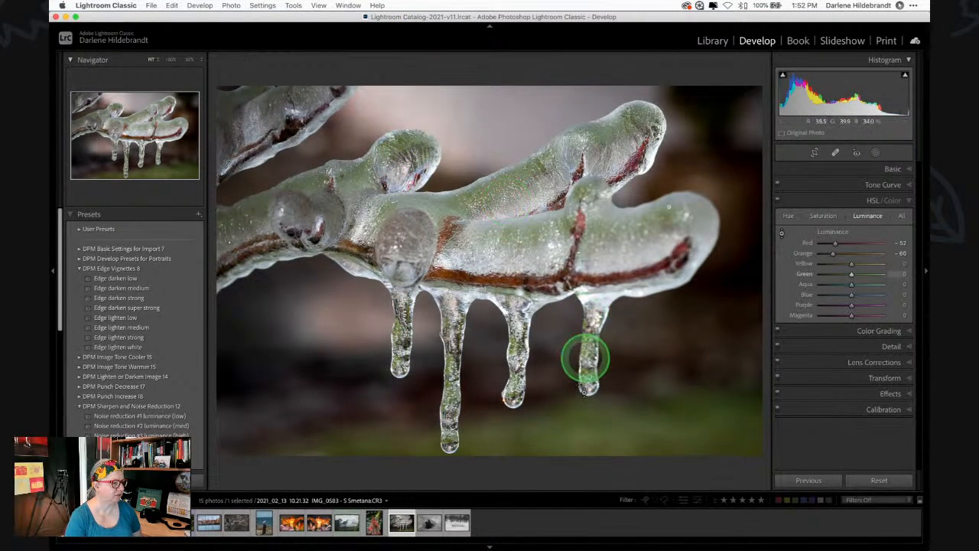
pyautogui.moveTo(566, 423); pyautogui.dragTo(569, 445)
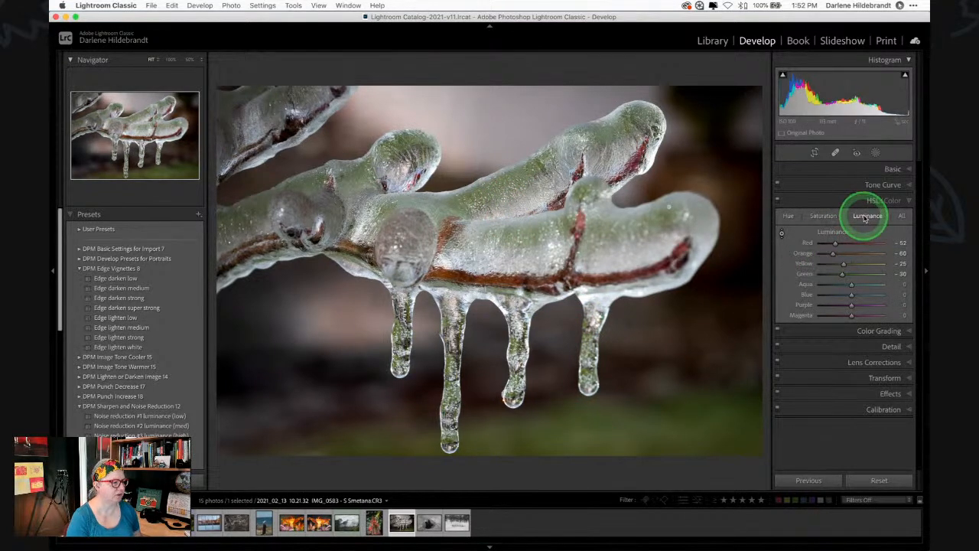
# Create a Luminance Range mask sampled from the bright background above the branches, and subtract the subject from it
pyautogui.click(877, 154)
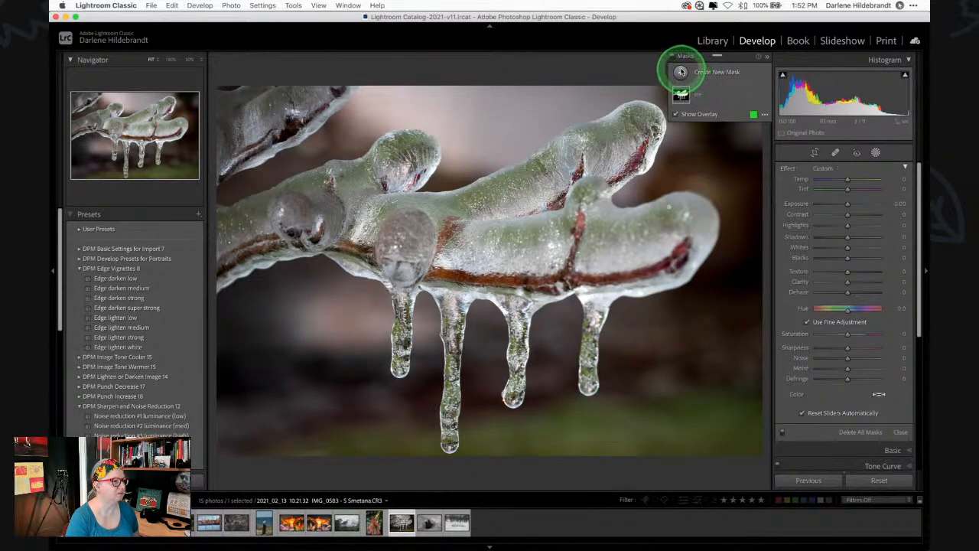
pyautogui.click(680, 72)
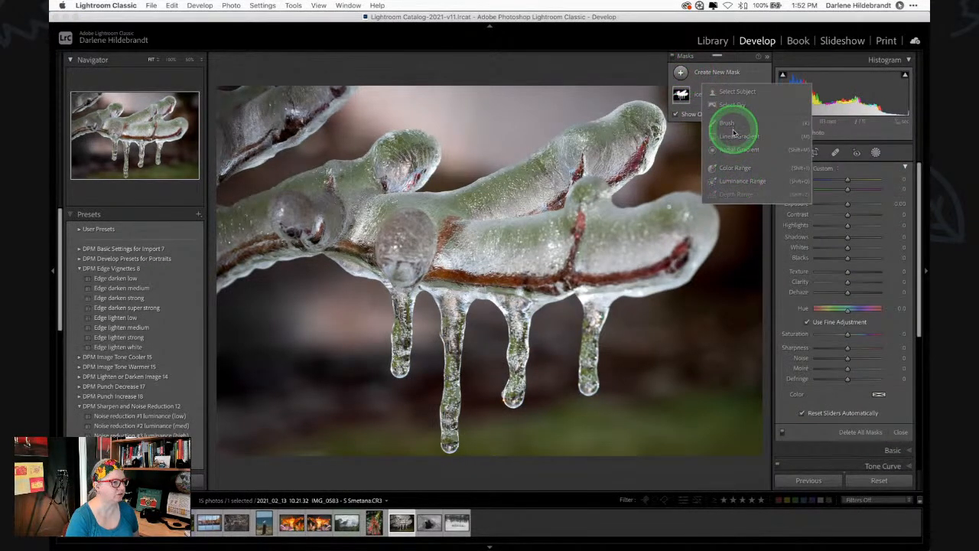
pyautogui.click(738, 181)
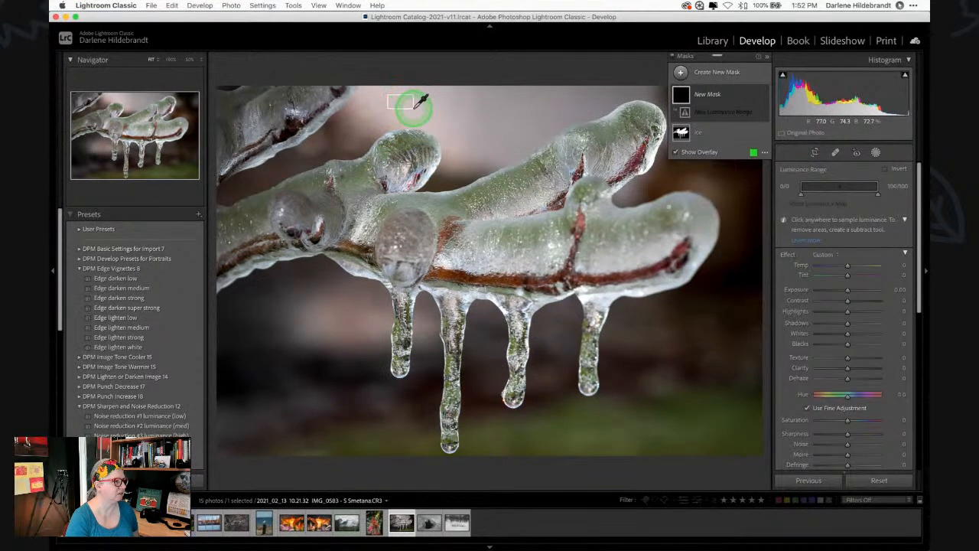
pyautogui.moveTo(387, 95); pyautogui.dragTo(413, 107)
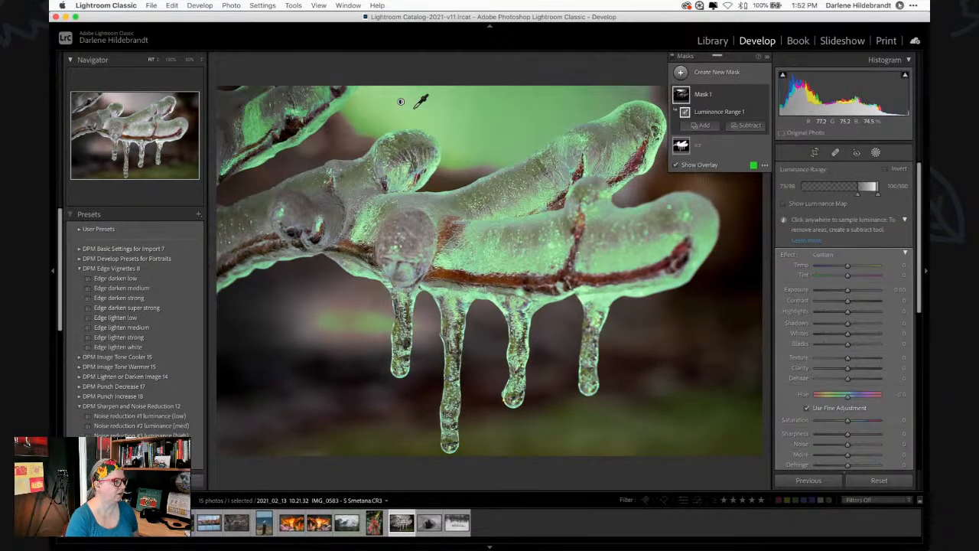
pyautogui.click(747, 126)
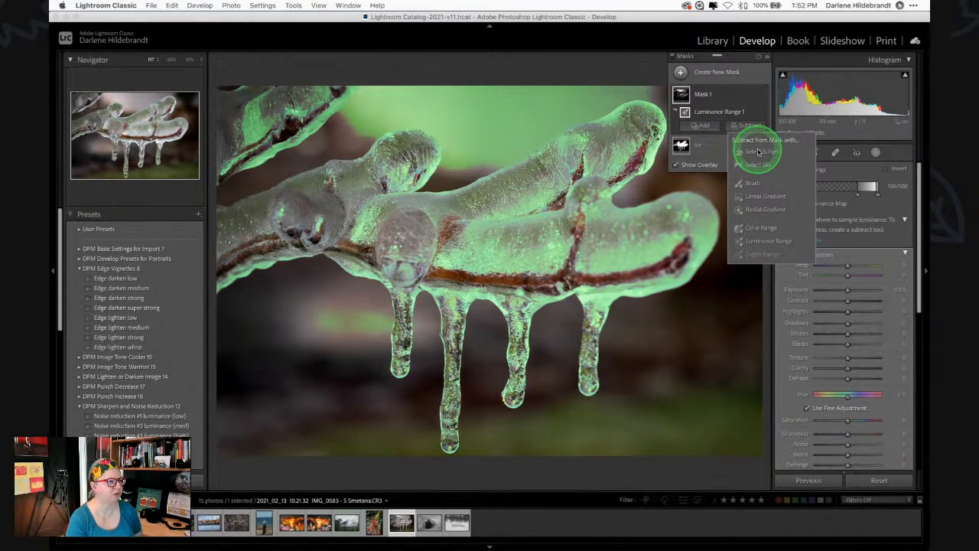
pyautogui.click(758, 153)
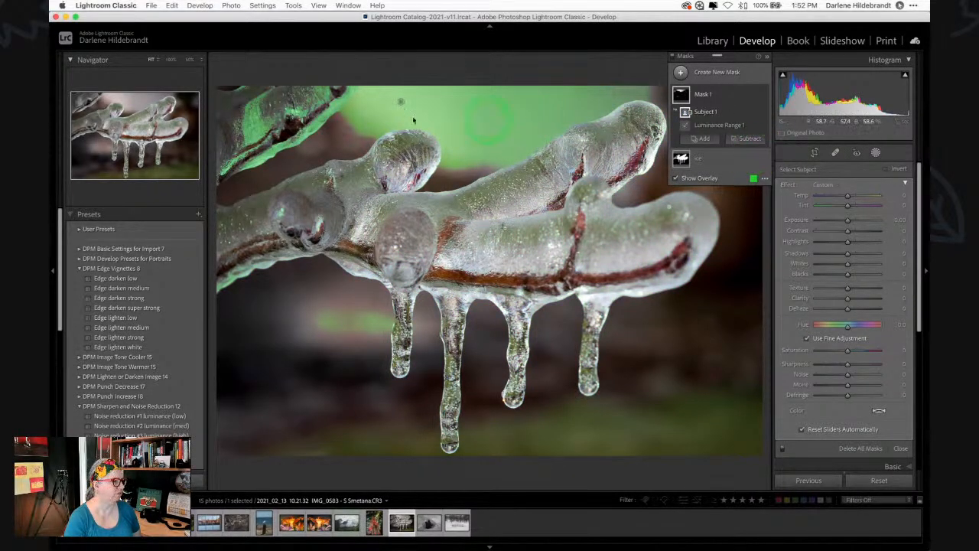
# Darken and soften the masked background with Exposure -0.35, Highlights -47, Texture -62, Clarity -63, Sharpness -91 and Noise 77
pyautogui.click(838, 242)
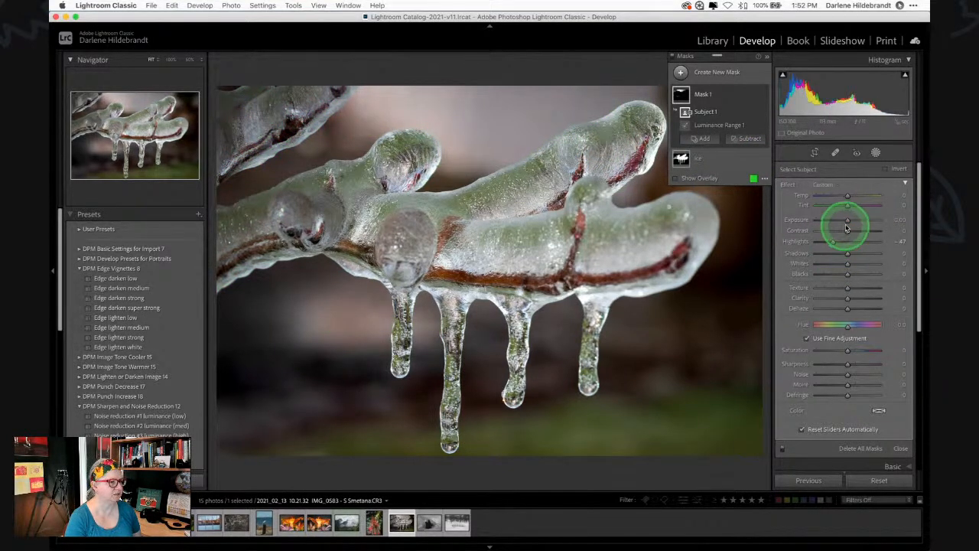
pyautogui.moveTo(847, 219); pyautogui.dragTo(844, 221)
pyautogui.moveTo(848, 298); pyautogui.dragTo(827, 291)
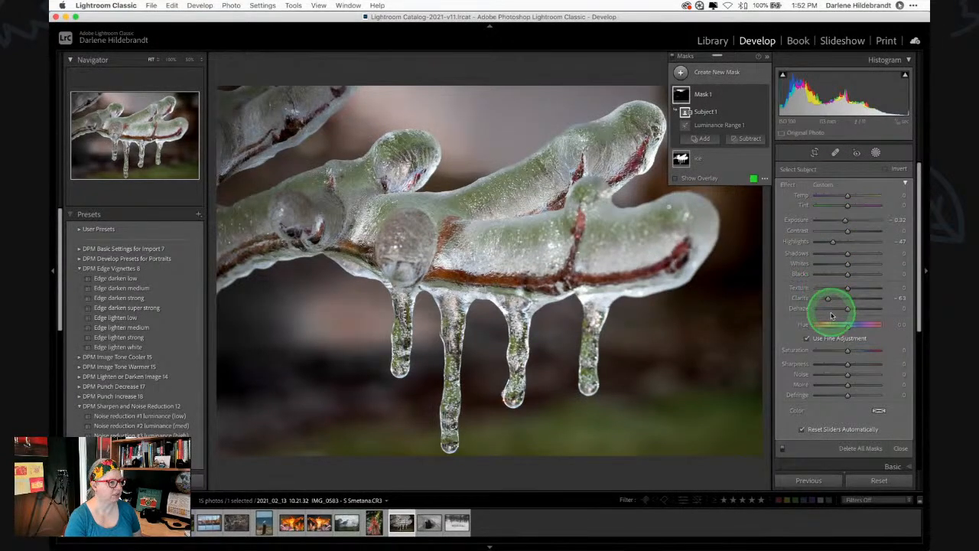
pyautogui.moveTo(825, 364); pyautogui.dragTo(814, 364)
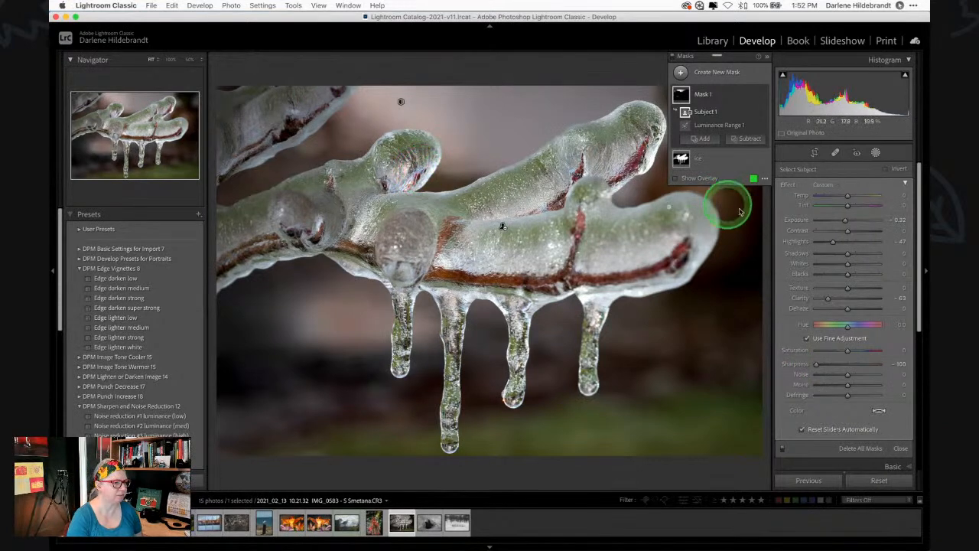
pyautogui.moveTo(845, 221); pyautogui.dragTo(845, 219)
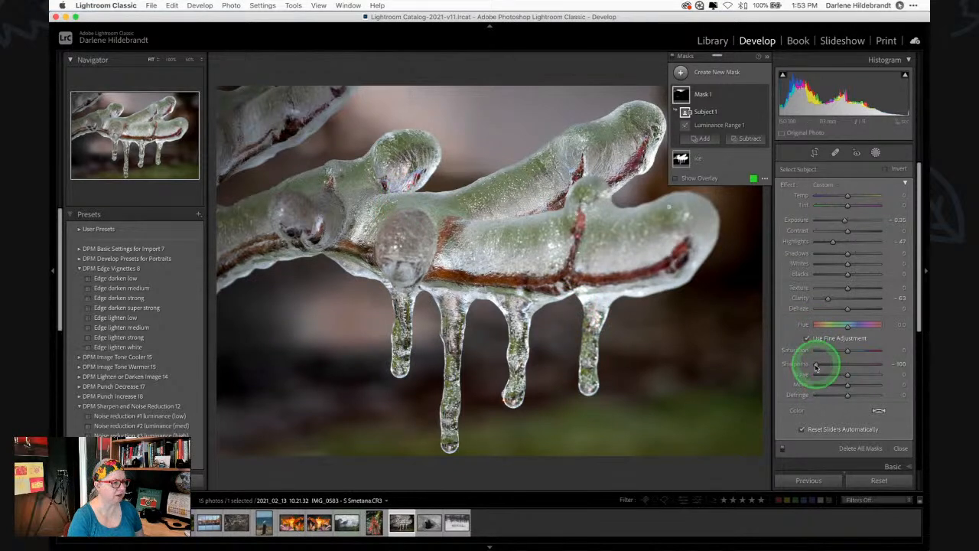
pyautogui.moveTo(815, 364); pyautogui.dragTo(818, 364)
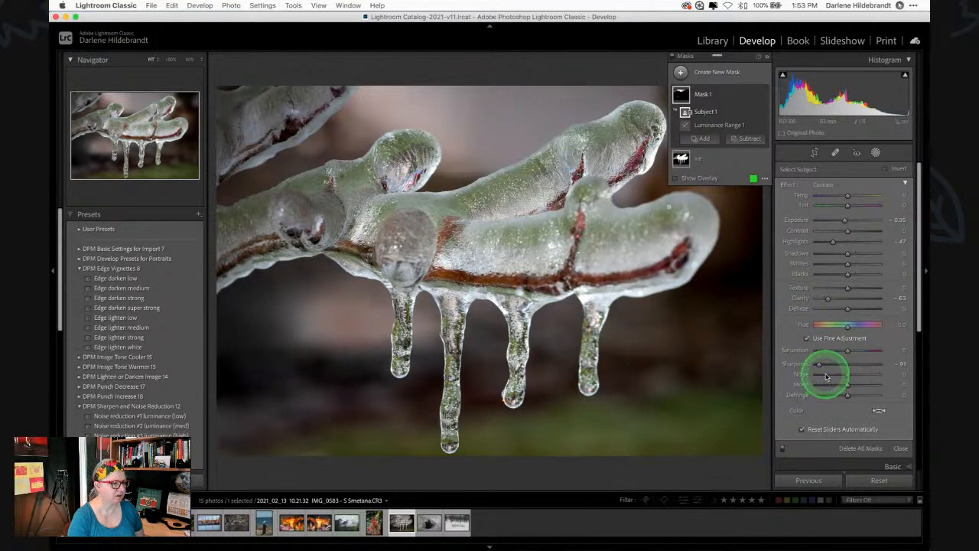
pyautogui.click(872, 375)
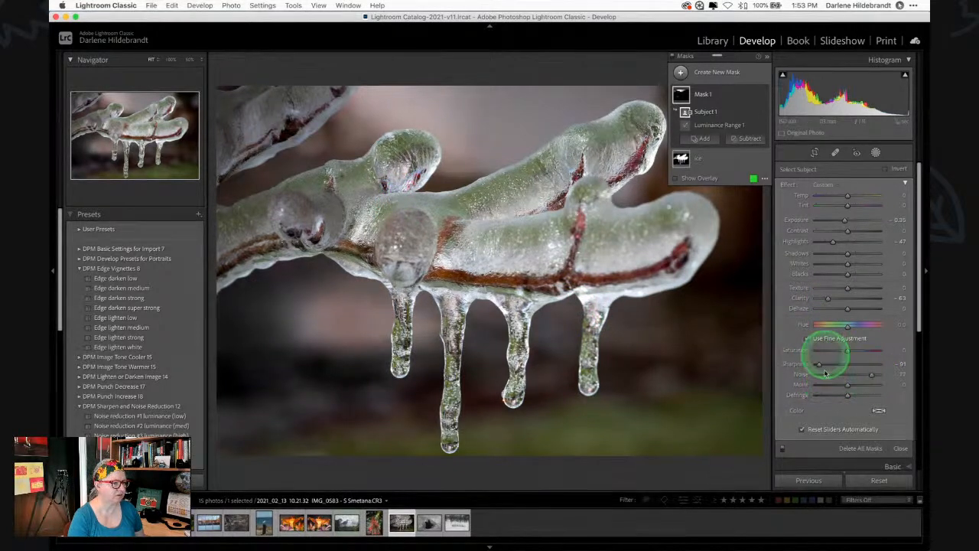
pyautogui.click(828, 289)
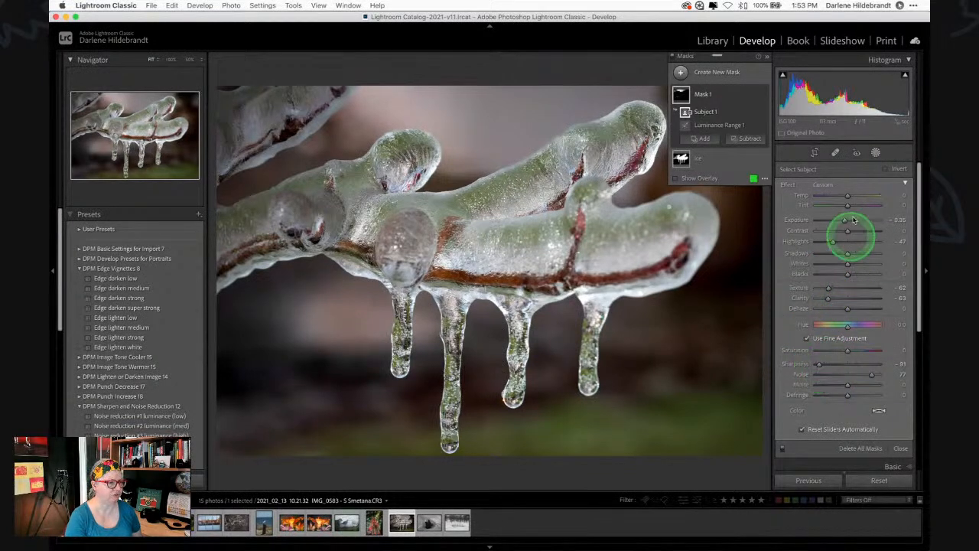
# Close the masking tools and compare the edited photo, including its darkened background, with the before view
pyautogui.click(875, 153)
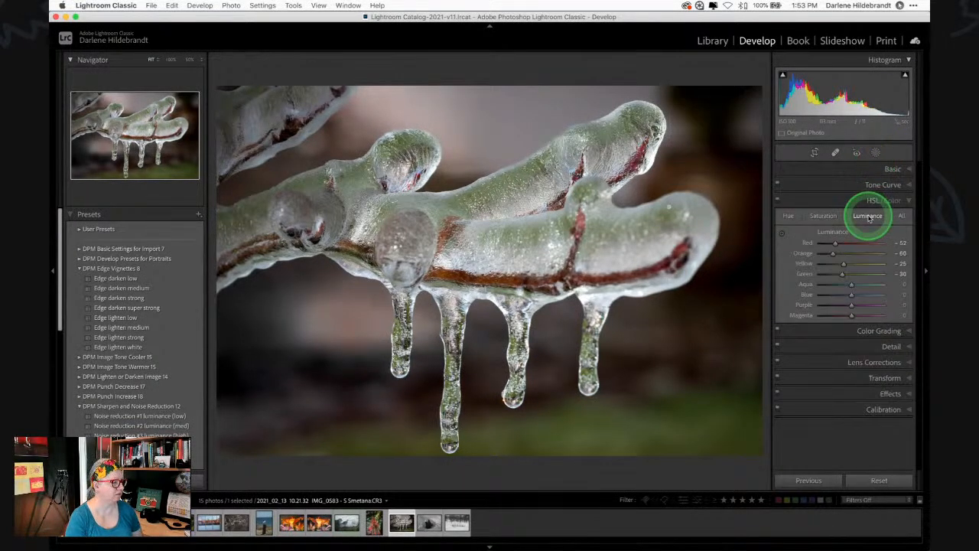
pyautogui.press('\\')
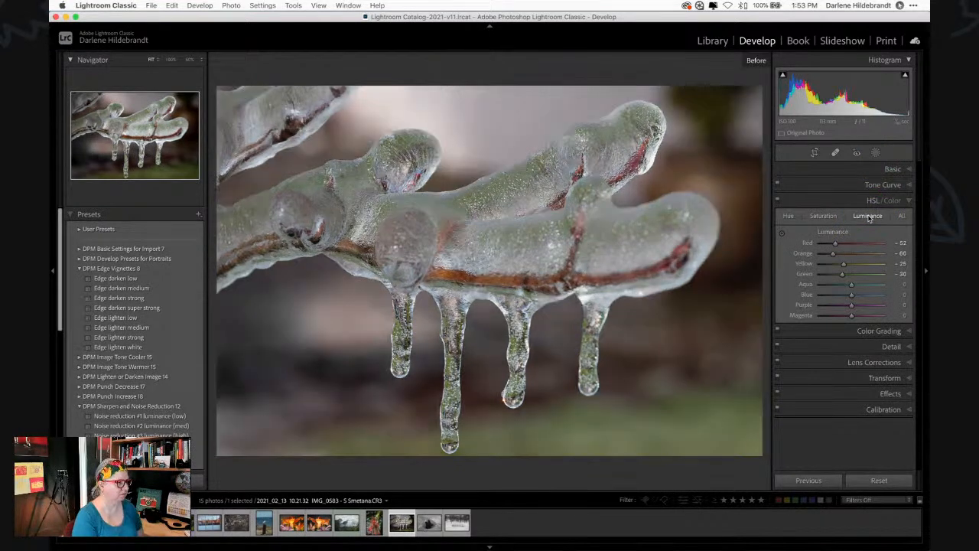
pyautogui.press('\\')
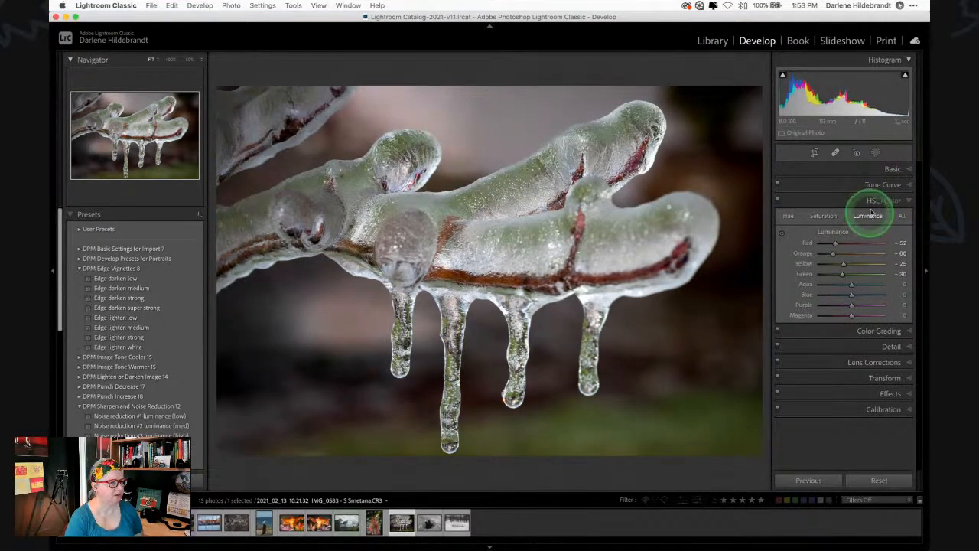
# Convert the icicle photo to the Black & White treatment in the basic adjustments
pyautogui.click(892, 166)
pyautogui.click(885, 182)
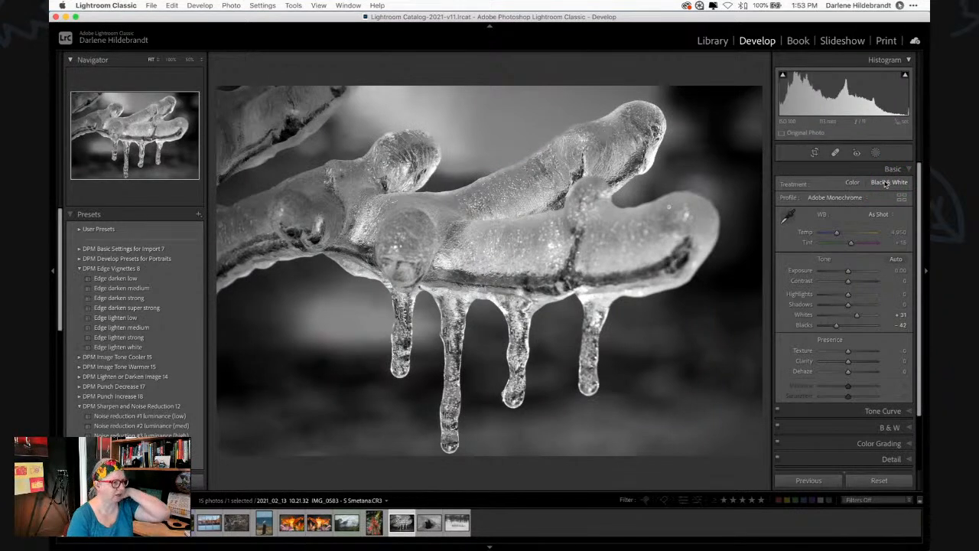
pyautogui.click(885, 182)
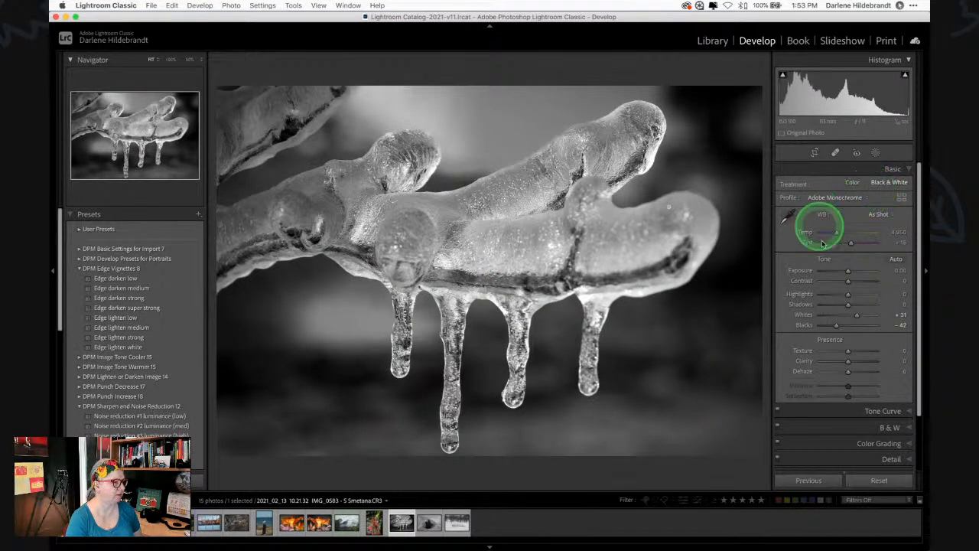
# Strengthen the black-and-white tones by setting Contrast to +10, Whites to +32 and Blacks to -52
pyautogui.keyDown('alt'); pyautogui.click(836, 327); pyautogui.keyUp('alt')
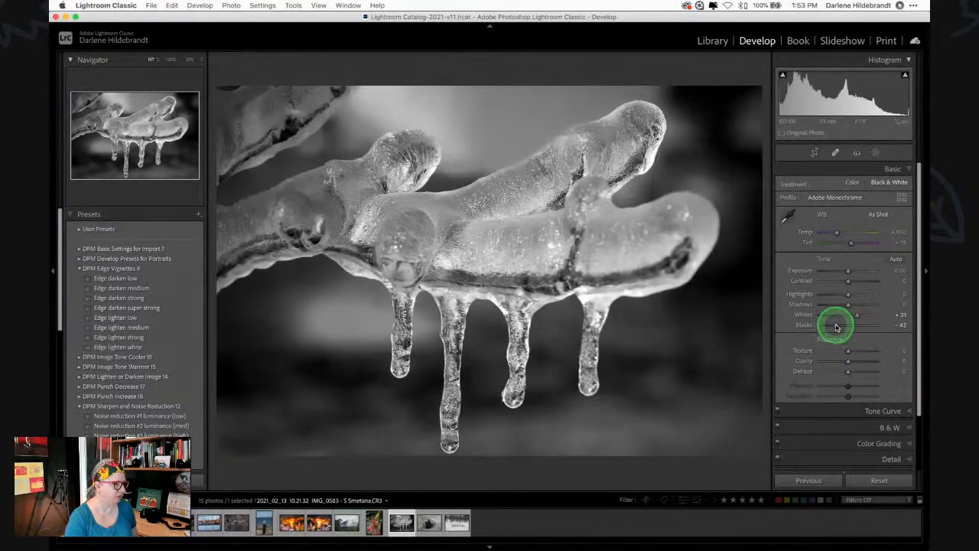
pyautogui.keyDown('alt'); pyautogui.click(836, 327); pyautogui.keyUp('alt')
pyautogui.moveTo(835, 327); pyautogui.dragTo(856, 318)
pyautogui.moveTo(847, 280); pyautogui.dragTo(850, 282)
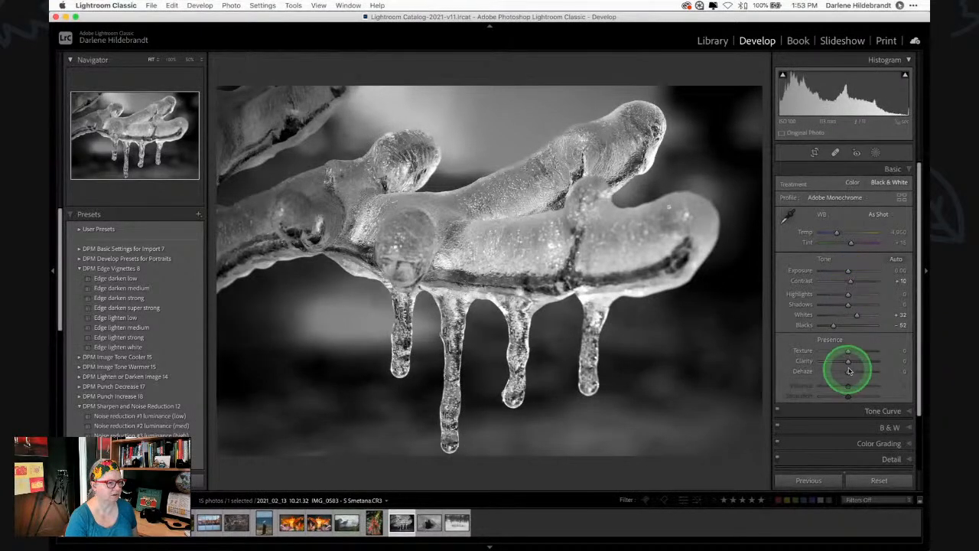
# Try a parametric tone curve contrast boost with Lights +13 and Shadows -13, and undo both changes
pyautogui.click(874, 411)
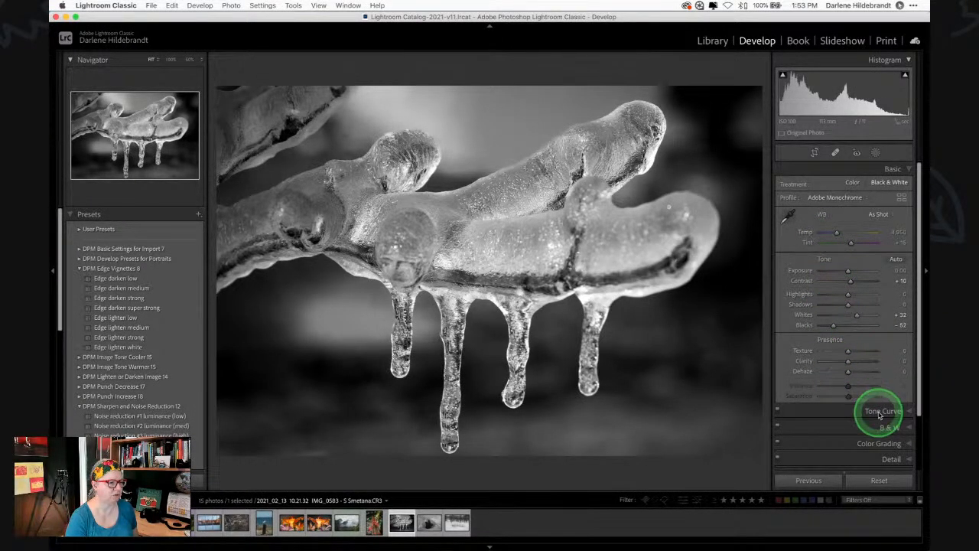
pyautogui.click(837, 222)
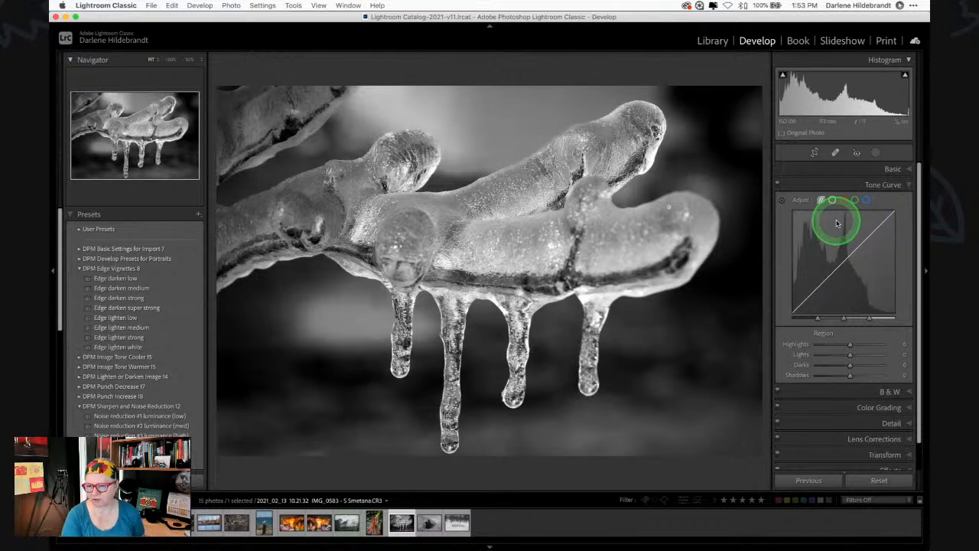
pyautogui.moveTo(836, 222); pyautogui.dragTo(832, 270)
pyautogui.press('super+z')
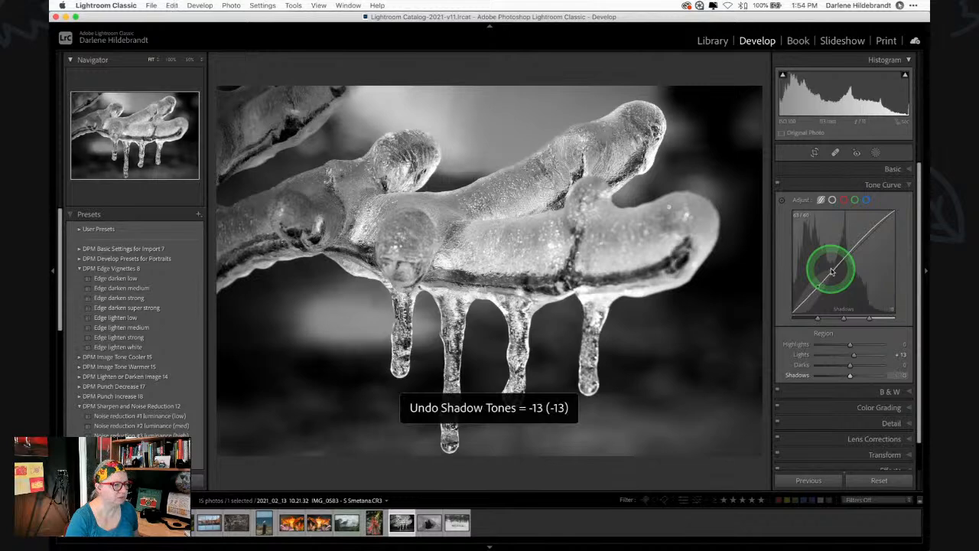
pyautogui.press('super+z')
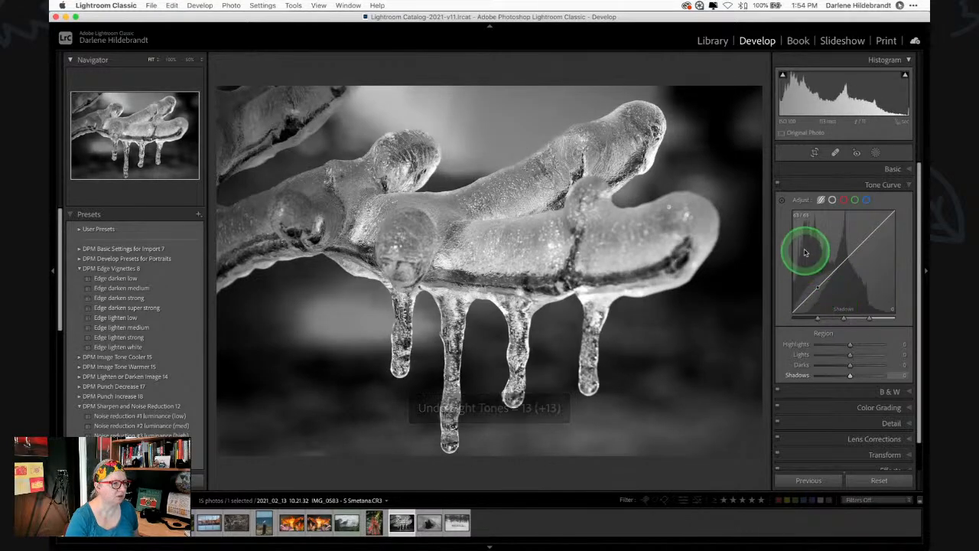
pyautogui.moveTo(808, 317); pyautogui.dragTo(822, 337)
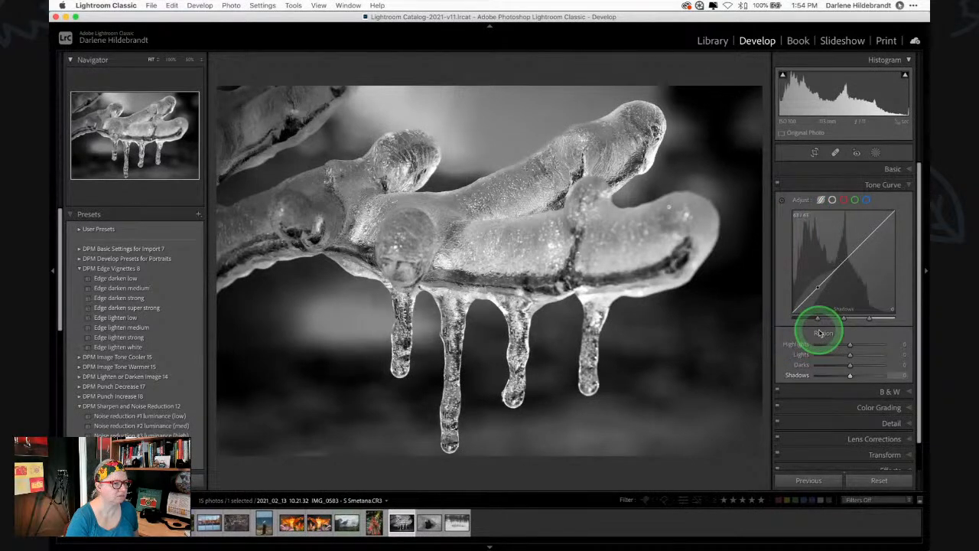
# Shape a gentle S-shaped point curve with a midtone point at input 124, output 118, and compare the photo with the curve off
pyautogui.click(831, 200)
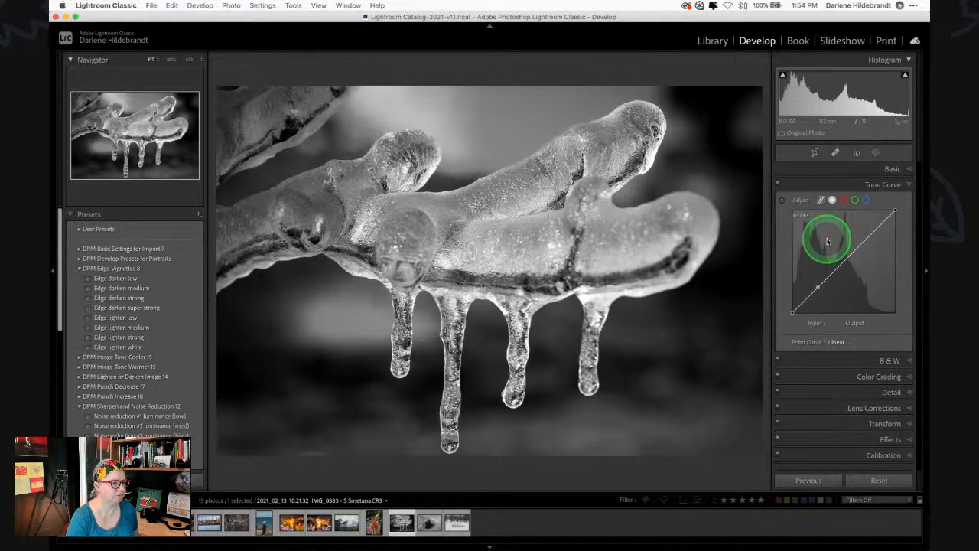
pyautogui.moveTo(867, 234); pyautogui.dragTo(865, 234)
pyautogui.moveTo(819, 284); pyautogui.dragTo(820, 291)
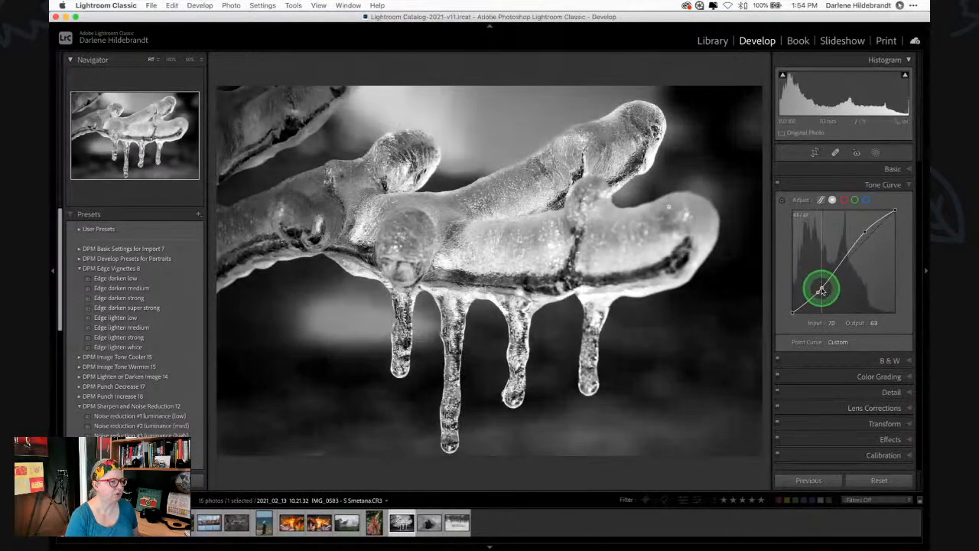
pyautogui.moveTo(864, 233); pyautogui.dragTo(862, 238)
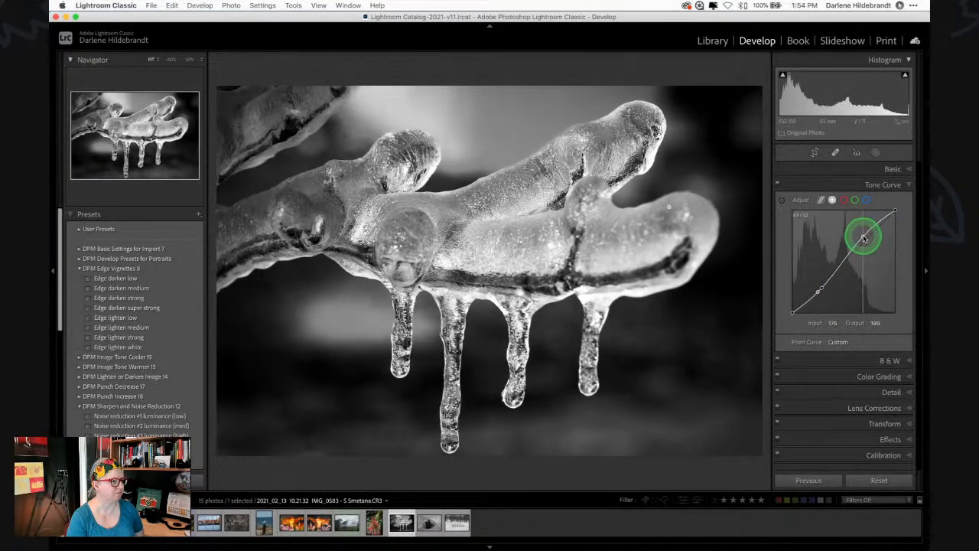
pyautogui.moveTo(836, 271); pyautogui.dragTo(839, 269)
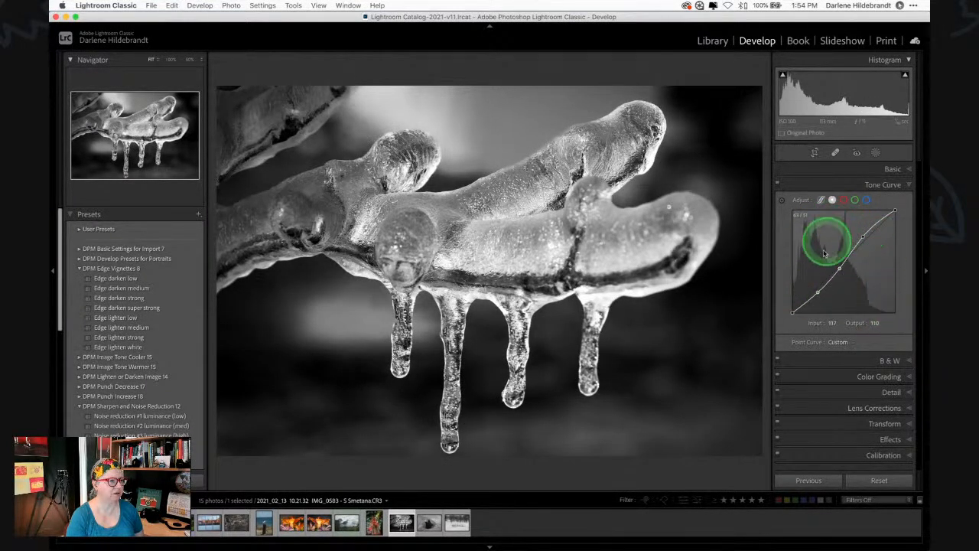
pyautogui.moveTo(863, 240); pyautogui.dragTo(868, 239)
pyautogui.moveTo(817, 293); pyautogui.dragTo(816, 295)
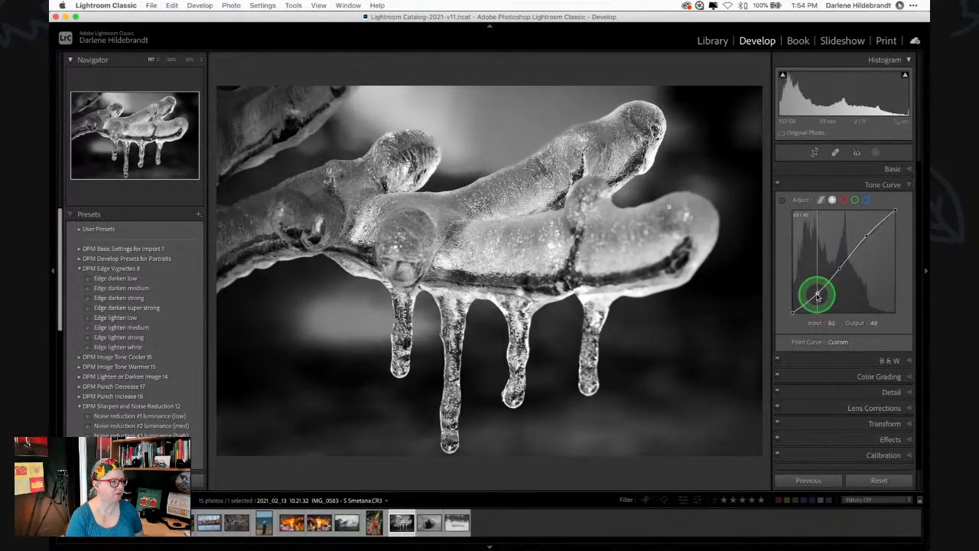
pyautogui.moveTo(838, 268); pyautogui.dragTo(843, 268)
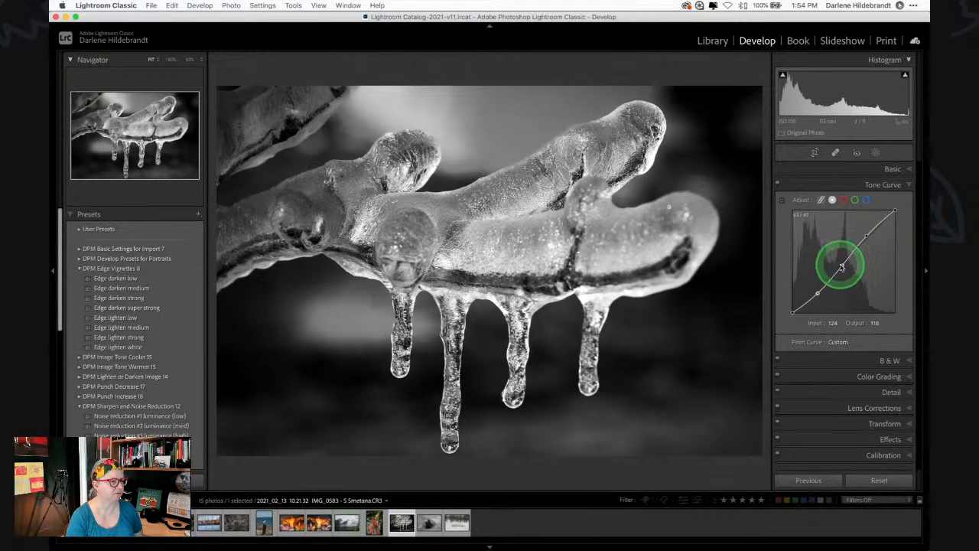
pyautogui.click(778, 185)
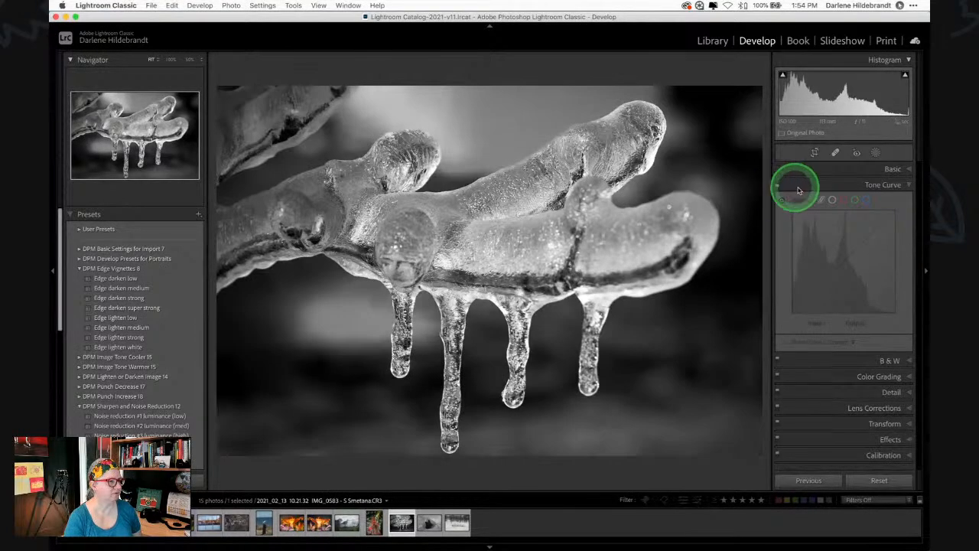
pyautogui.click(778, 185)
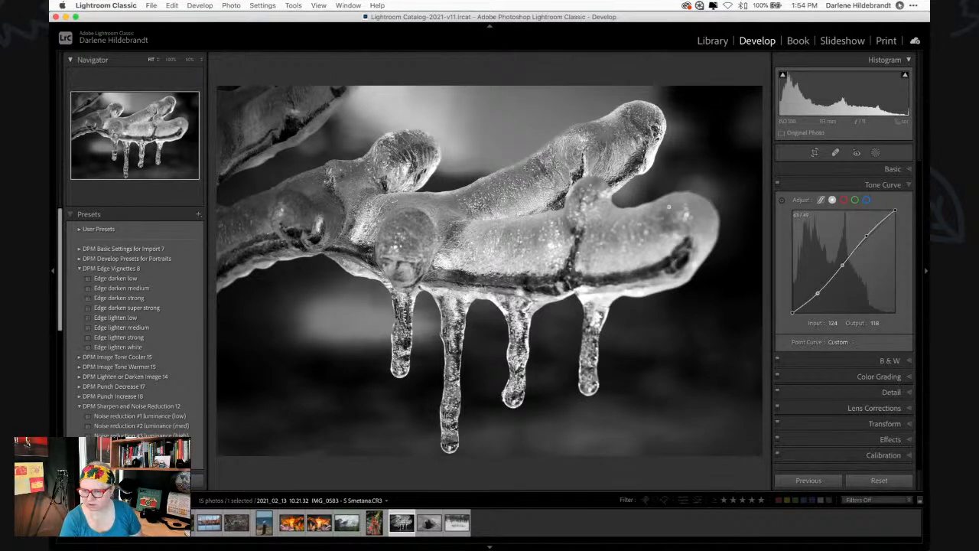
# Tint the icicle photo's shadows blue with Color Grading, using a shadow hue of 229
pyautogui.click(716, 378)
pyautogui.click(796, 373)
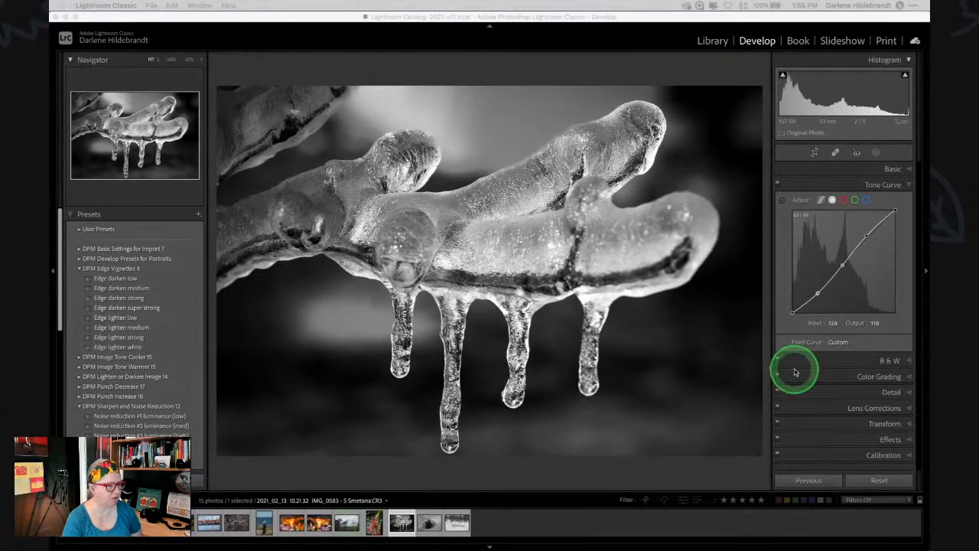
pyautogui.click(854, 375)
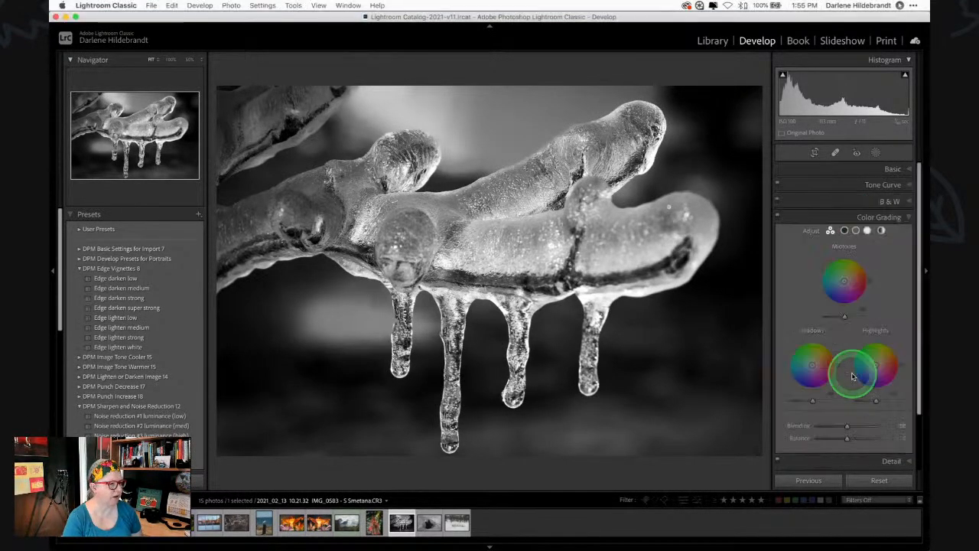
pyautogui.click(797, 288)
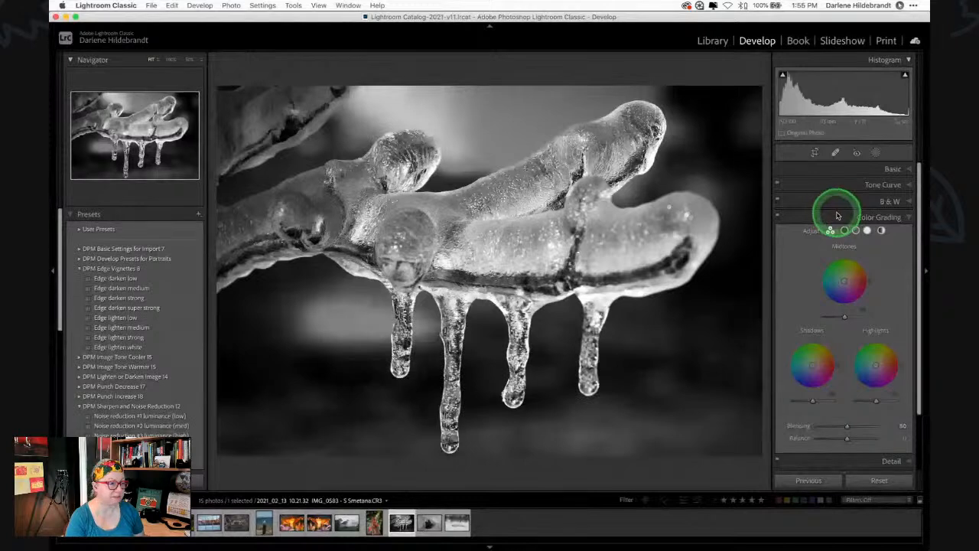
pyautogui.click(841, 371)
pyautogui.click(813, 365)
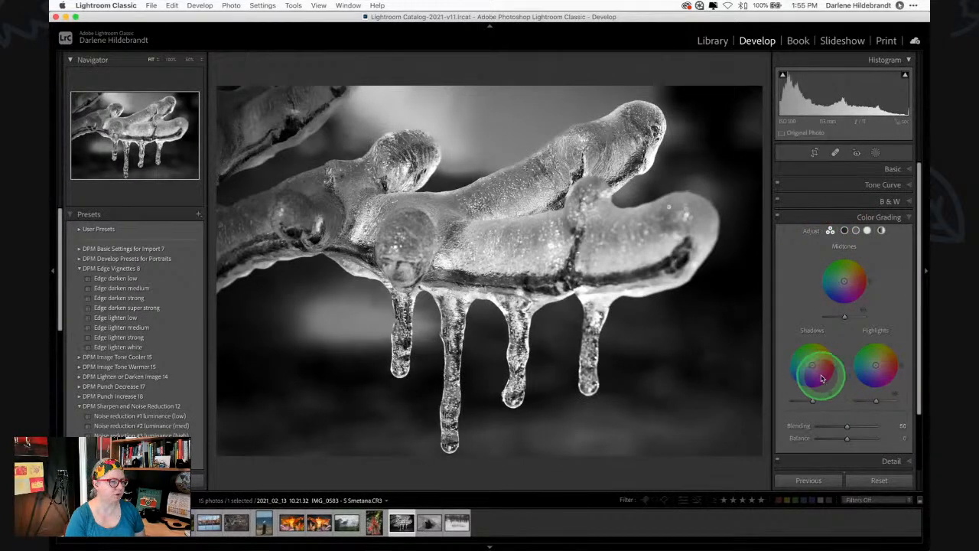
pyautogui.moveTo(812, 365); pyautogui.dragTo(804, 374)
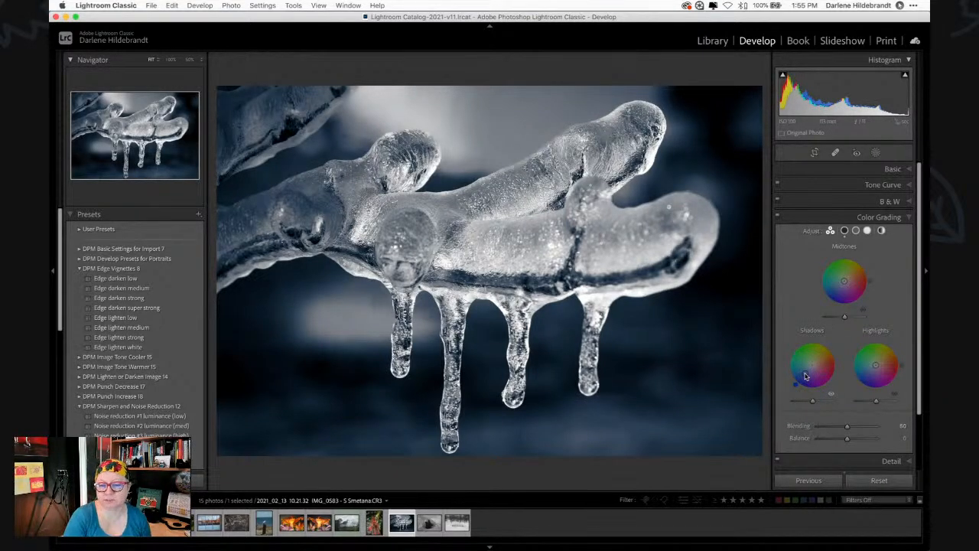
# Compare the blue-toned icicle photo with its unedited original version
pyautogui.press('\\')
pyautogui.press('\\')
pyautogui.press('\\')
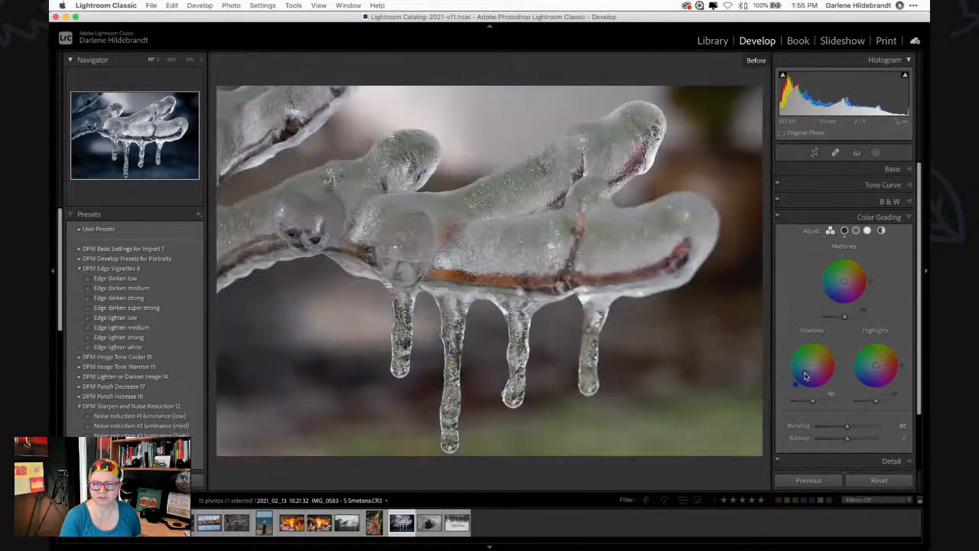
pyautogui.press('\\')
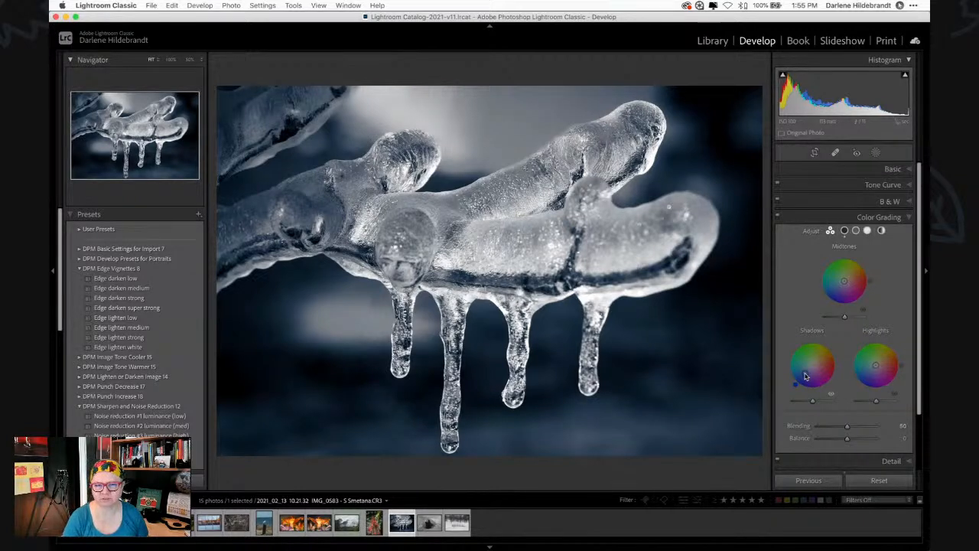
# Examine the separate red, green and blue channel tone curves, and return to the combined point curve
pyautogui.click(872, 186)
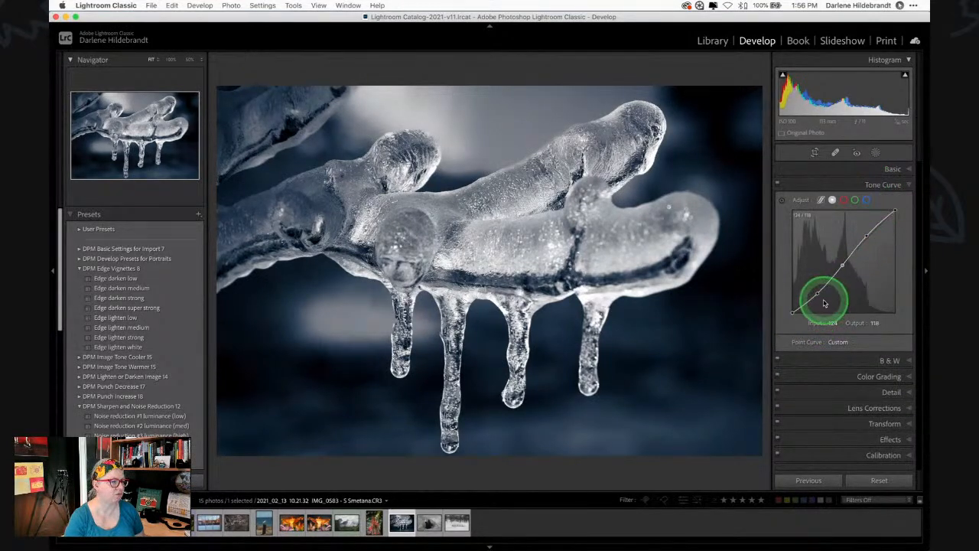
pyautogui.click(843, 199)
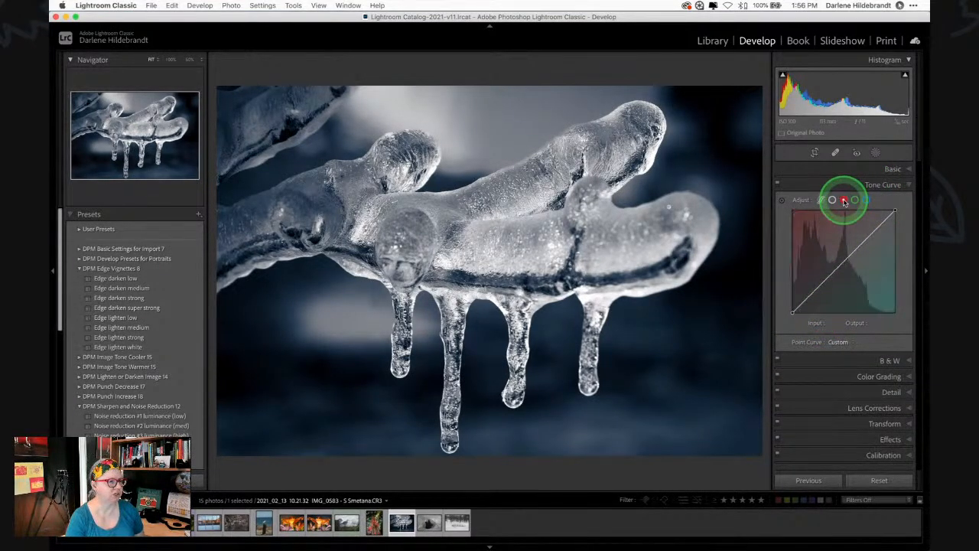
pyautogui.click(855, 201)
pyautogui.click(865, 200)
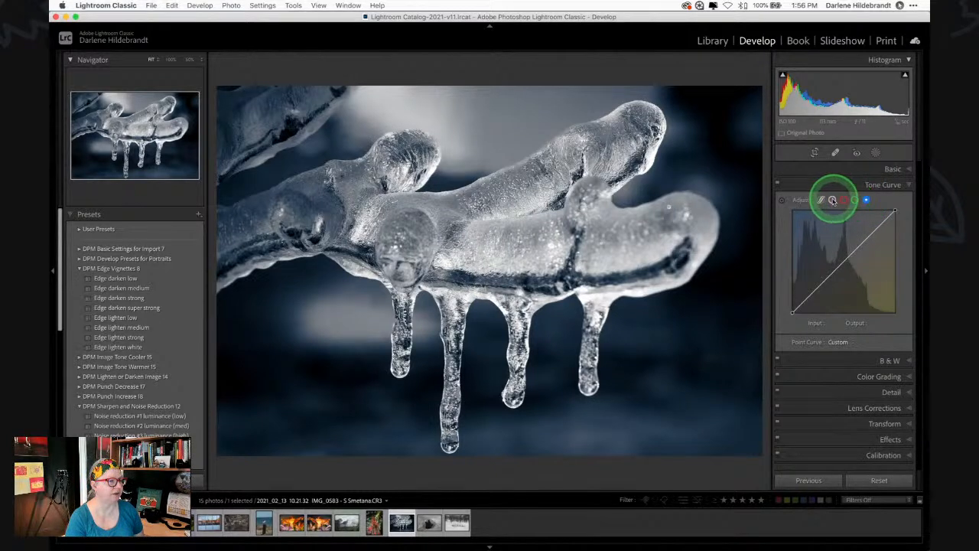
pyautogui.click(832, 200)
pyautogui.click(831, 286)
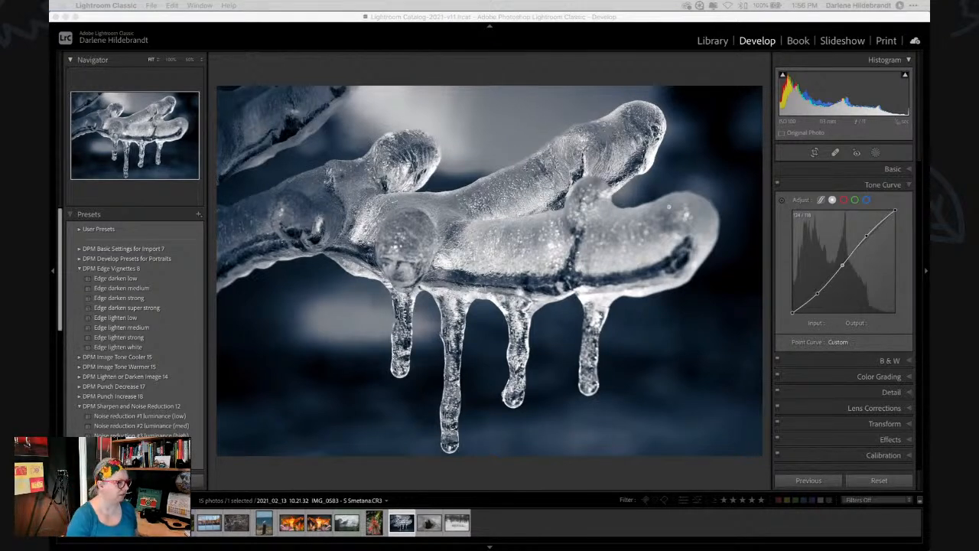
# Create a virtual copy of the blue-toned icicle photo, reselect the original and show its edit history
pyautogui.click(660, 468)
pyautogui.press('super+apostrophe')
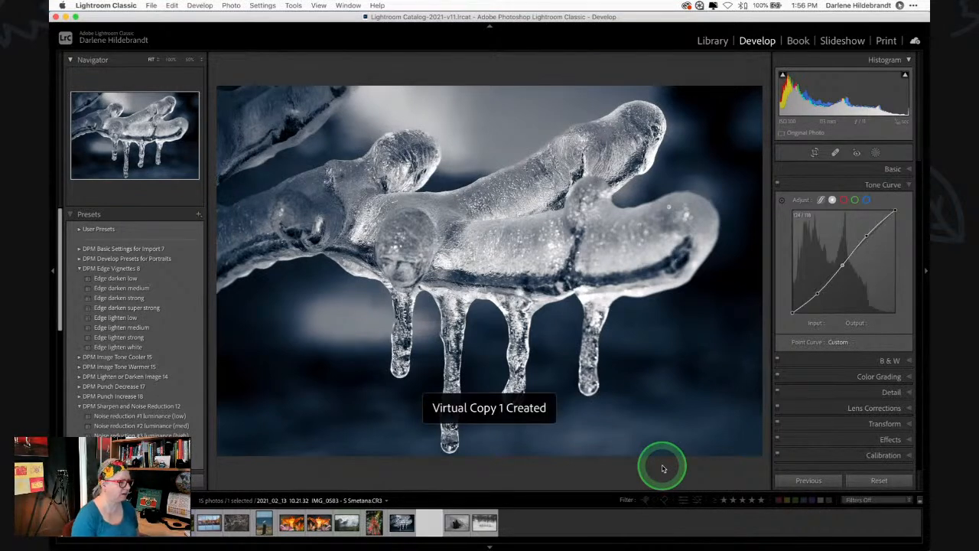
pyautogui.click(495, 486)
pyautogui.click(401, 518)
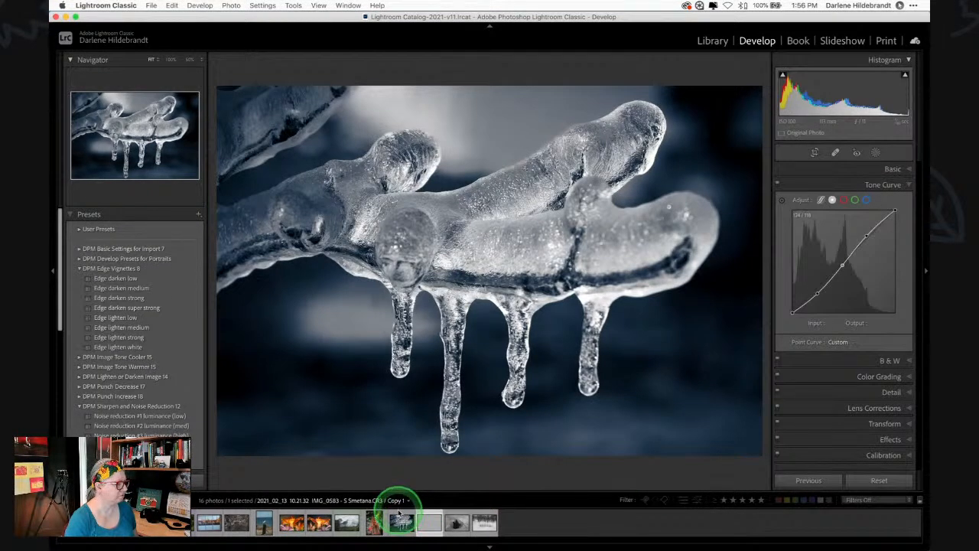
pyautogui.click(101, 334)
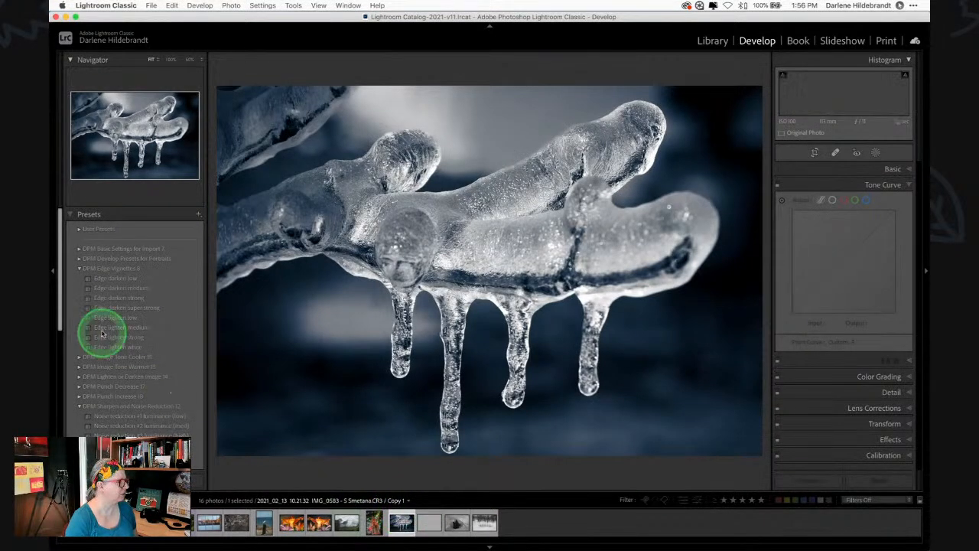
pyautogui.click(73, 215)
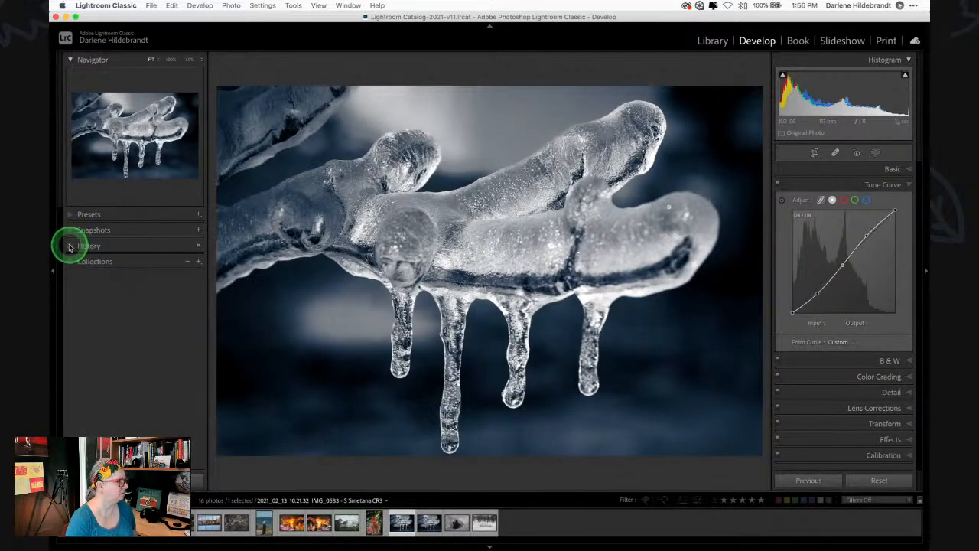
pyautogui.click(72, 245)
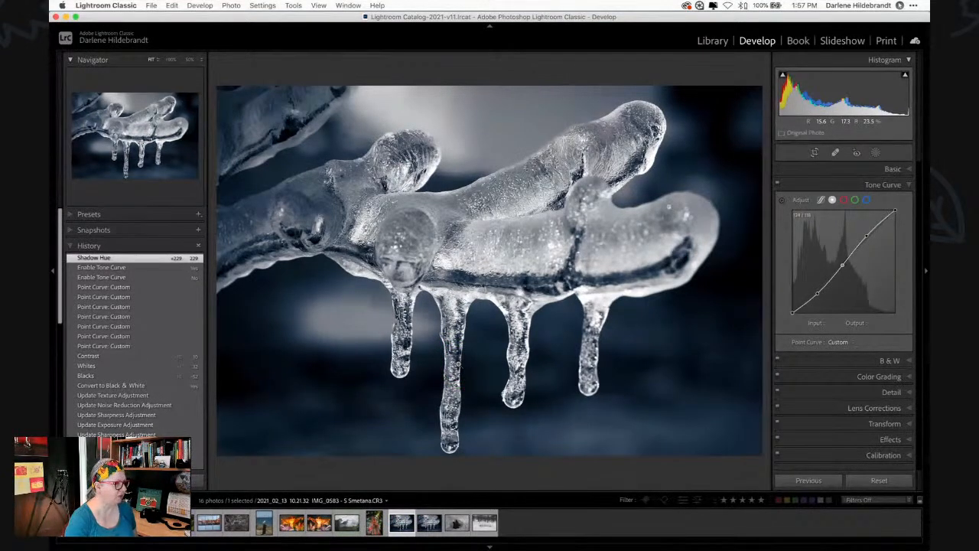
# Look up the Create Virtual Copy command among the options for the original icicle photo
pyautogui.click(471, 308)
pyautogui.click(468, 308)
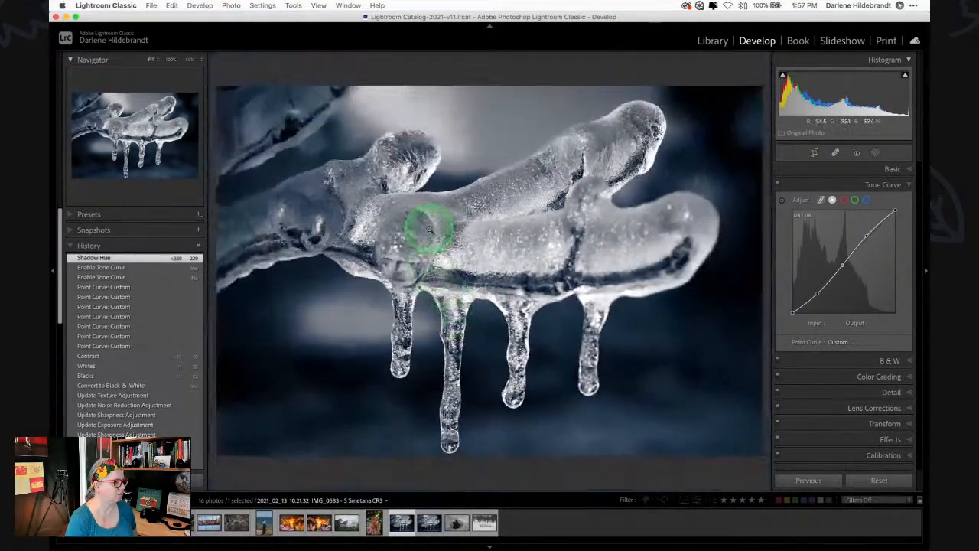
pyautogui.rightClick(430, 228)
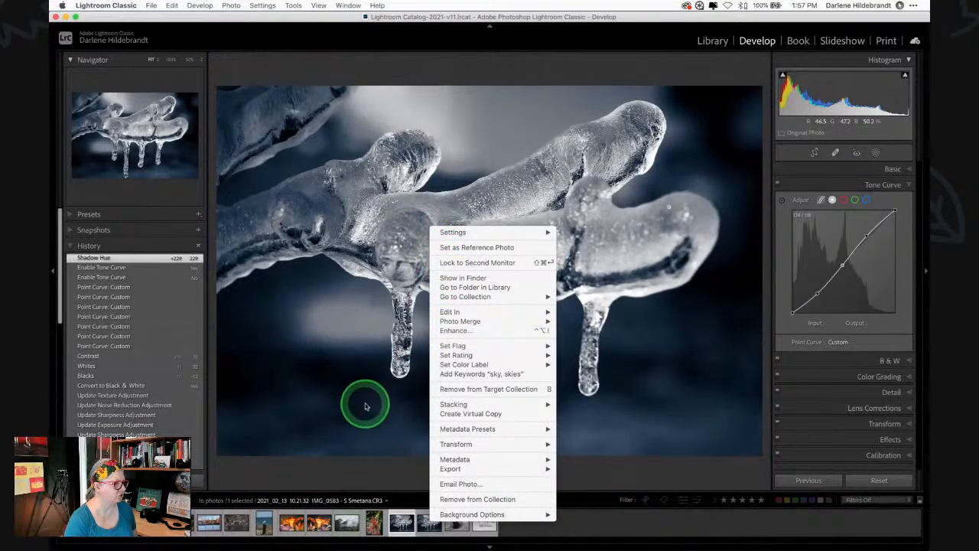
pyautogui.click(468, 414)
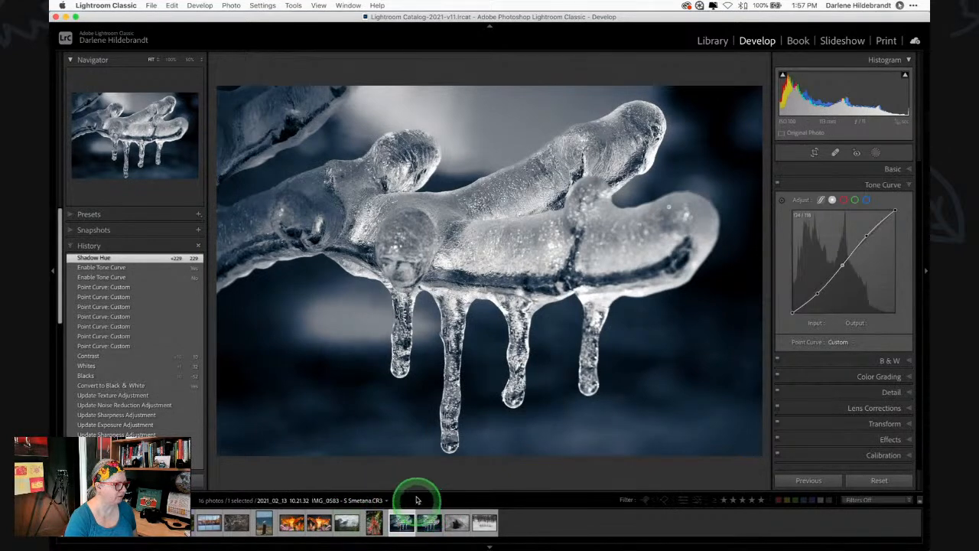
# Enlarge the filmstrip thumbnails and revert the original icicle photo to the Update Texture Adjustment history state
pyautogui.moveTo(420, 491); pyautogui.dragTo(420, 475)
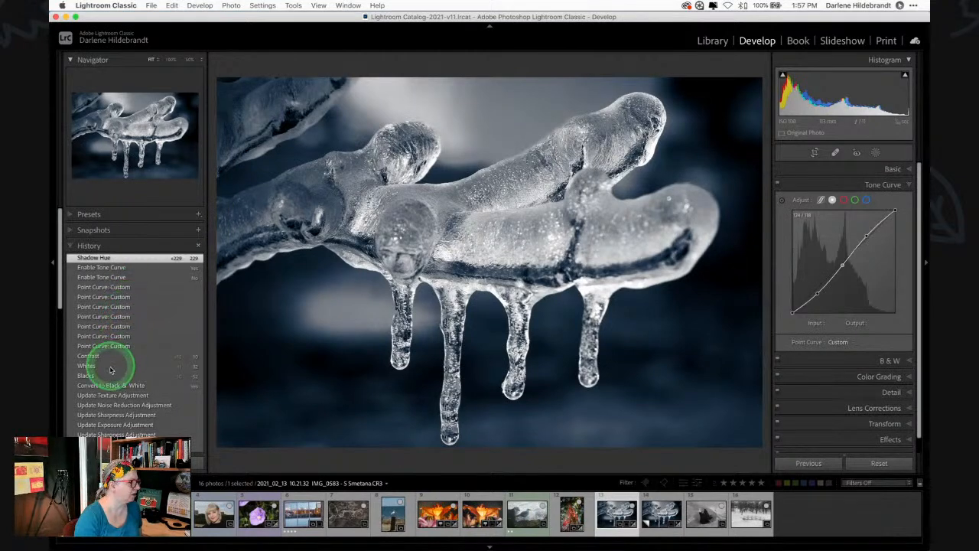
pyautogui.click(115, 395)
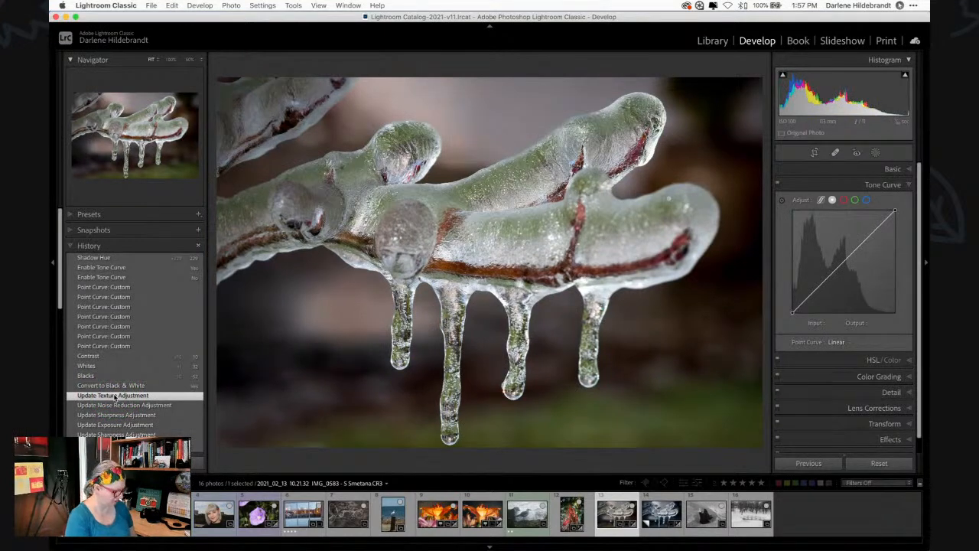
# View the color original and the blue-toned virtual copy side by side with the surrounding panels hidden
pyautogui.press('Right')
pyautogui.press('super+apostrophe')
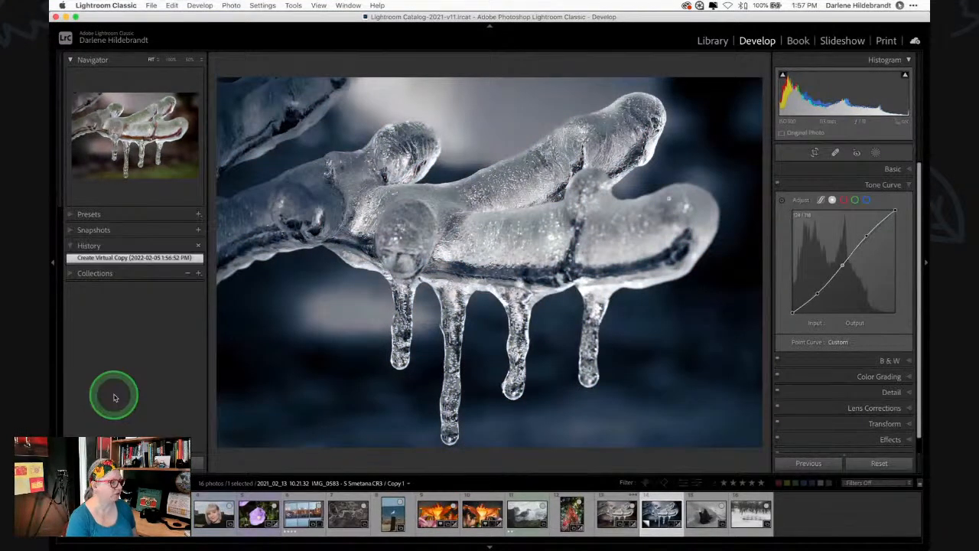
pyautogui.press('c')
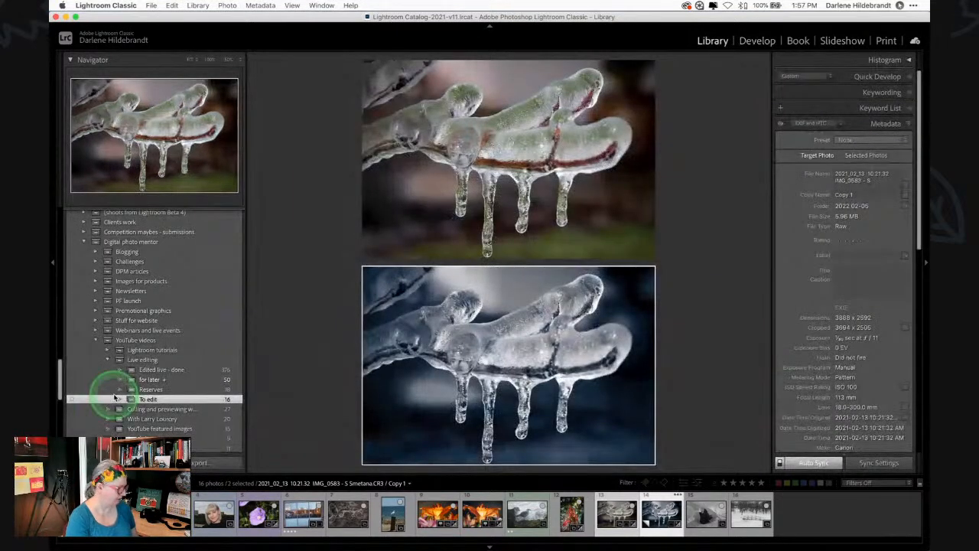
pyautogui.hotkey('shift', 'Tab')
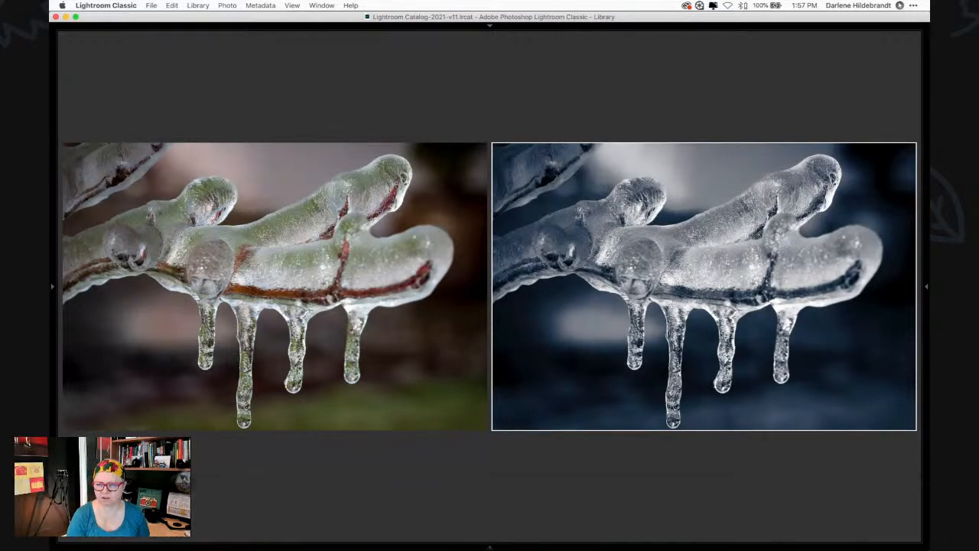
pyautogui.hotkey('shift', 'f')
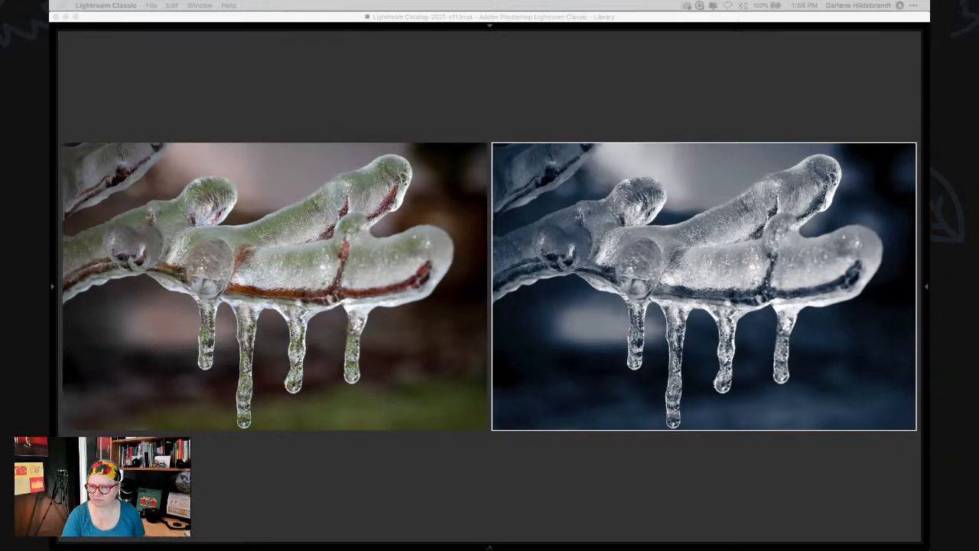
# Color grade the virtual copy with yellow highlights at hue 60, saturation 41, and set the shadow saturation to 62
pyautogui.click(669, 126)
pyautogui.press('d')
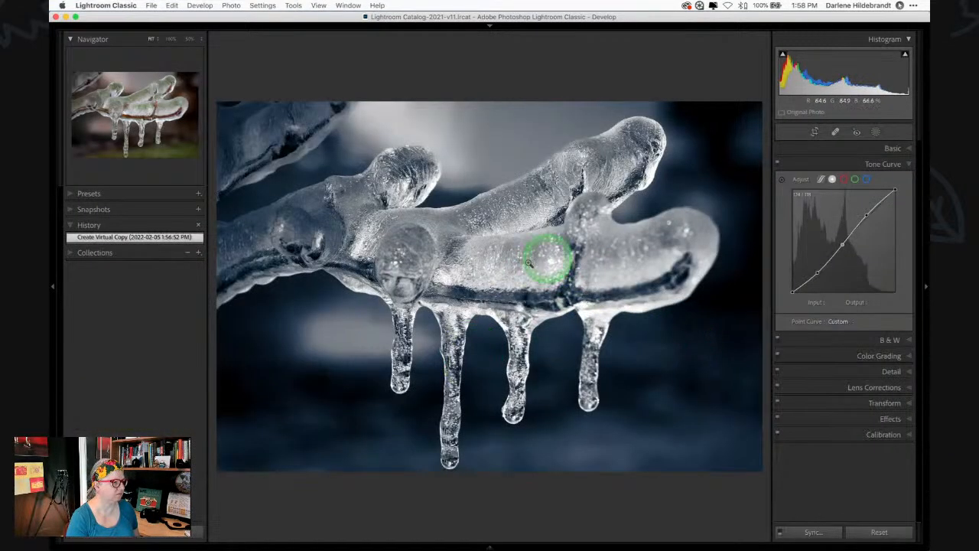
pyautogui.click(868, 356)
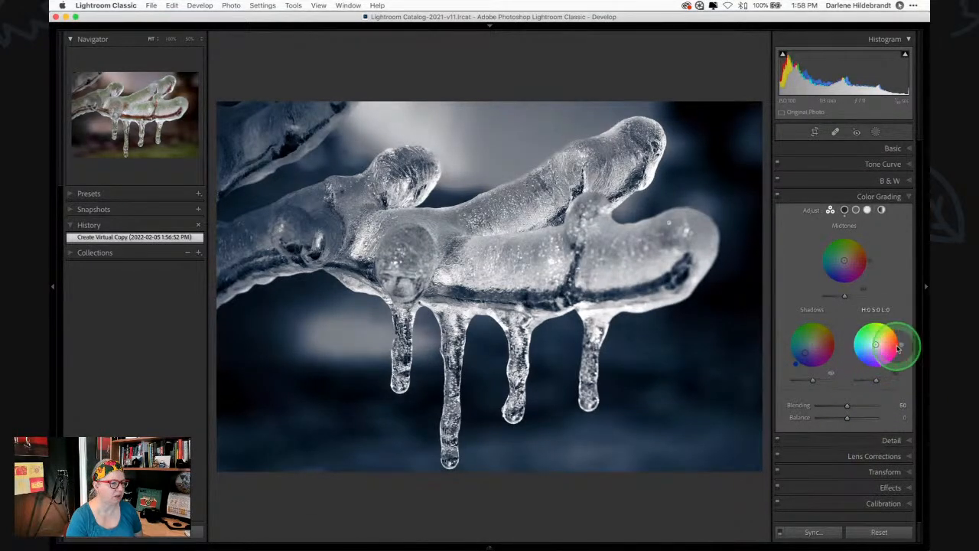
pyautogui.moveTo(902, 344); pyautogui.dragTo(892, 326)
pyautogui.moveTo(888, 330)
pyautogui.mouseDown()
pyautogui.moveTo(881, 335)
pyautogui.moveTo(885, 324)
pyautogui.mouseUp()
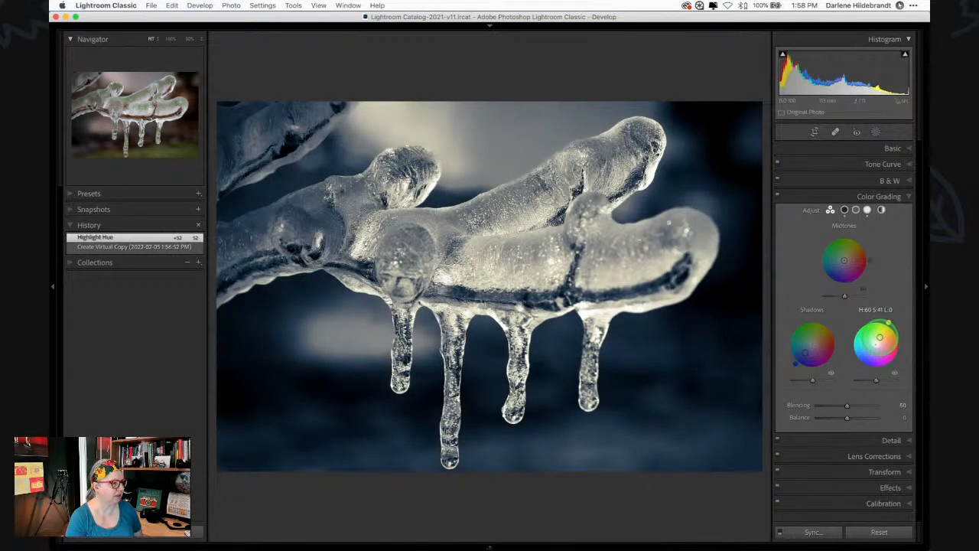
pyautogui.moveTo(880, 337); pyautogui.dragTo(880, 341)
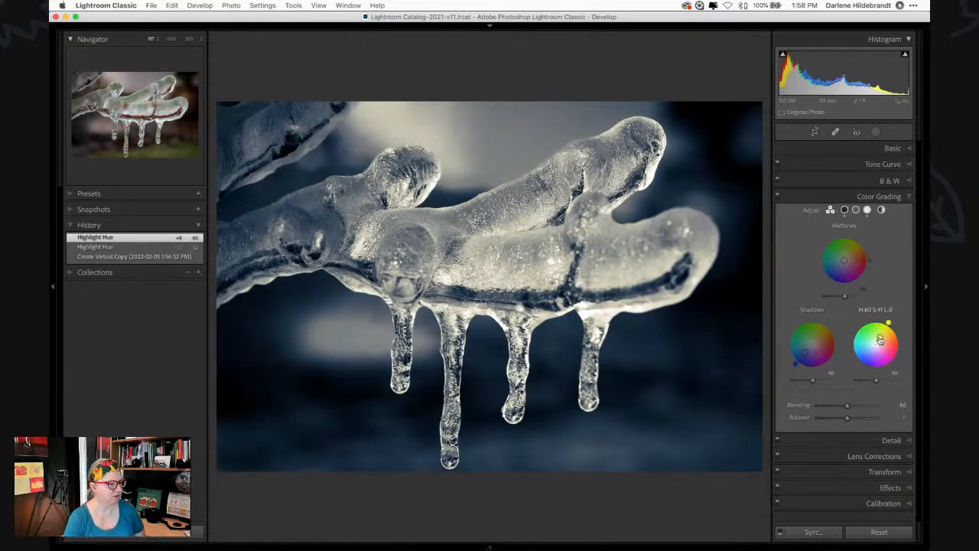
pyautogui.moveTo(795, 364); pyautogui.dragTo(804, 354)
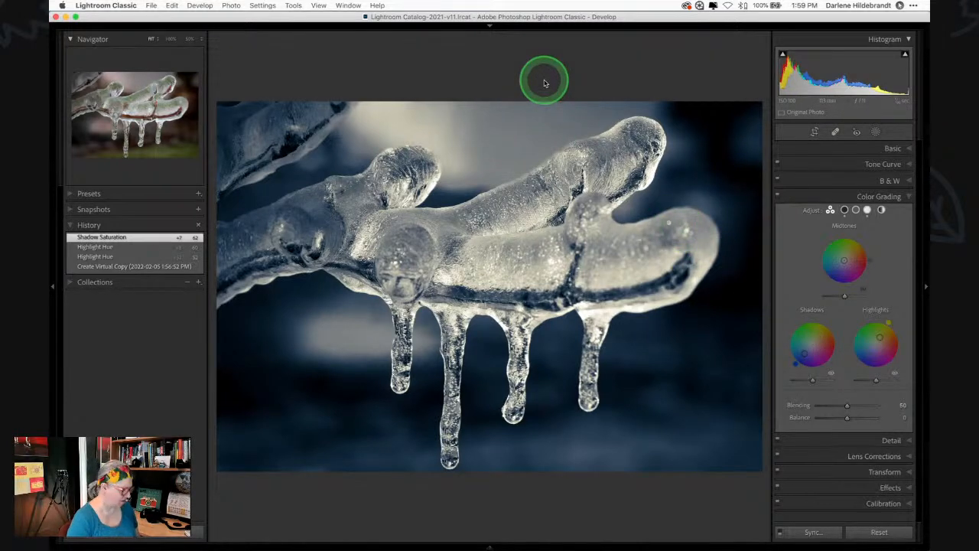
# Open the photo of the dark tree stump in snow for developing, with its basic adjustments and all panels shown
pyautogui.press('g')
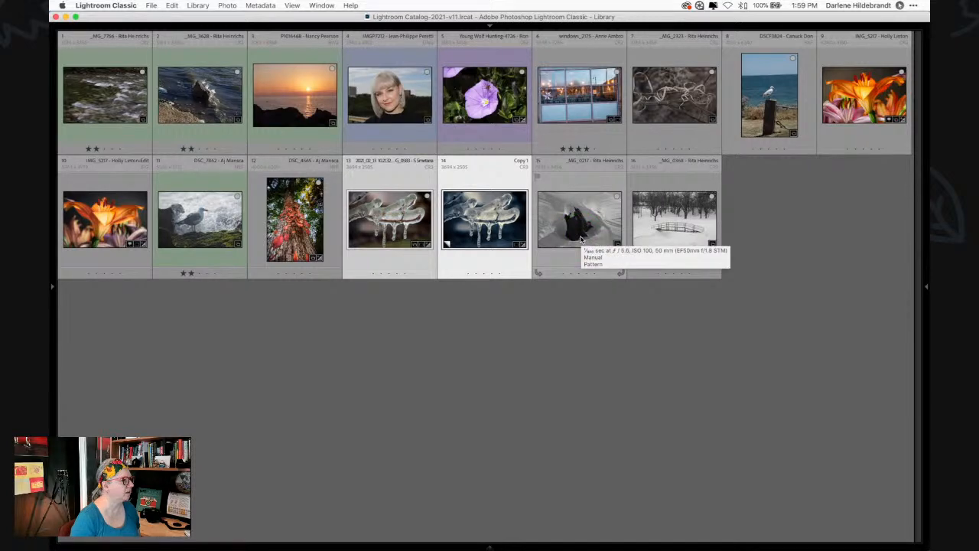
pyautogui.doubleClick(568, 234)
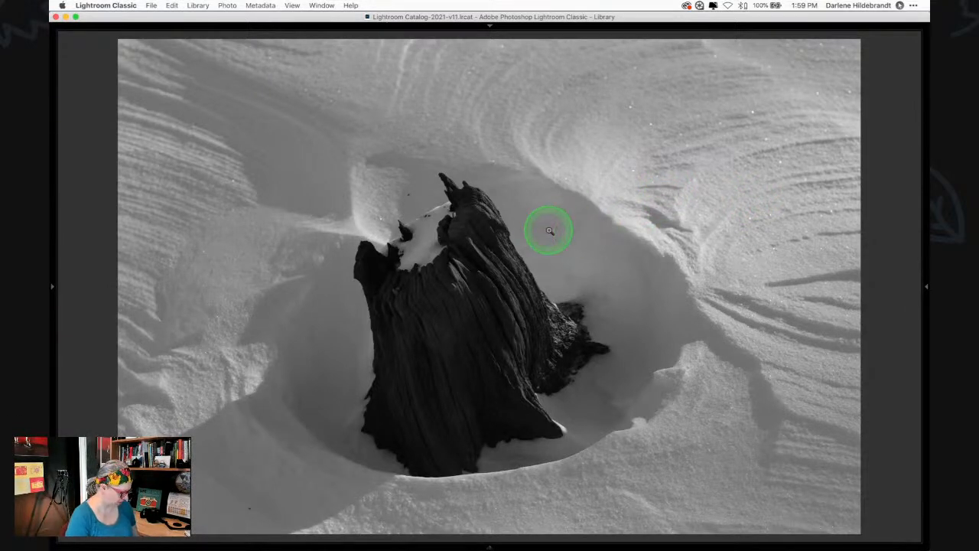
pyautogui.press('d')
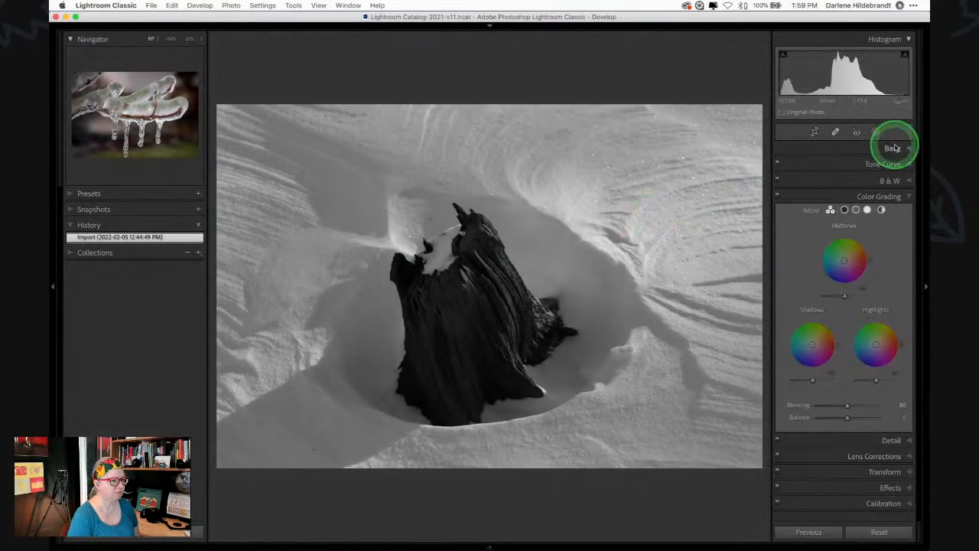
pyautogui.click(892, 148)
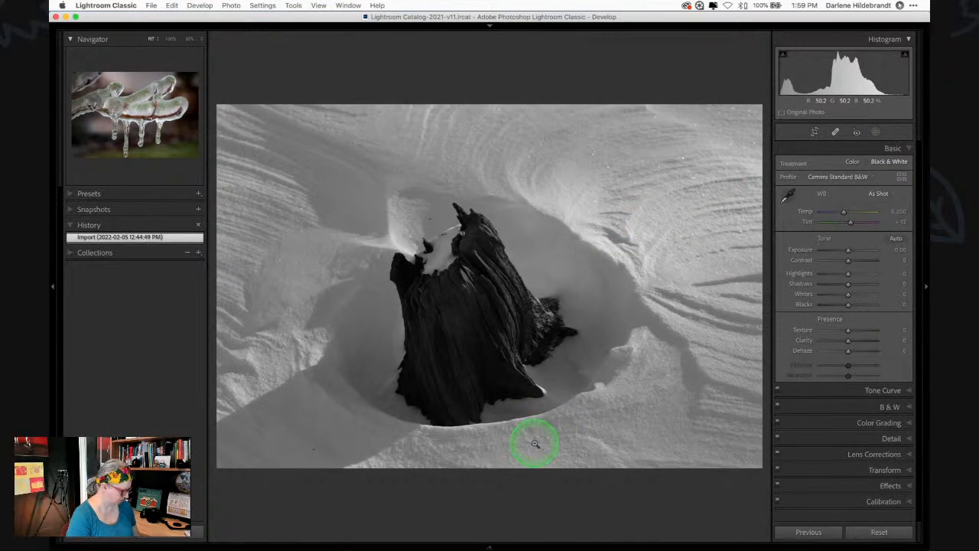
pyautogui.hotkey('shift', 'Tab')
pyautogui.hotkey('shift', 'Tab')
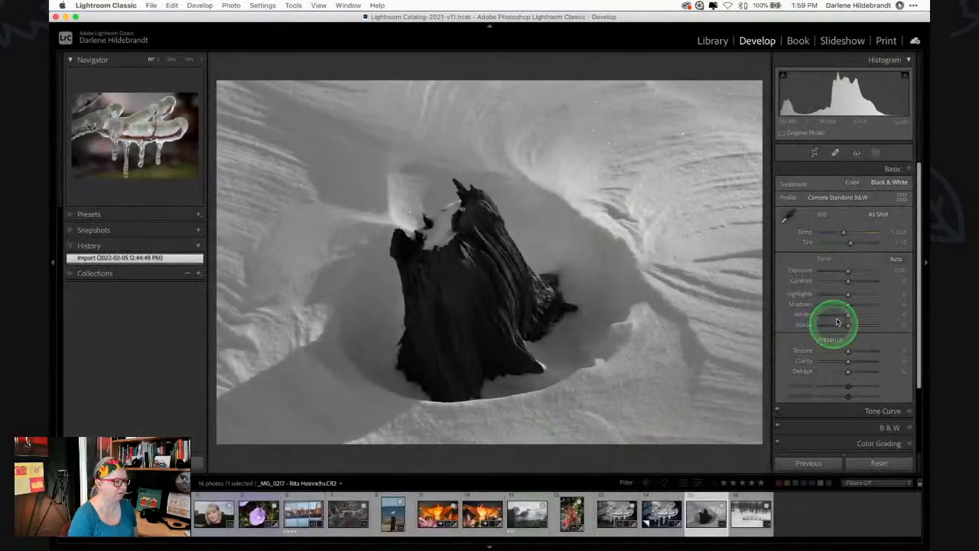
# Check the profile choices and overlay the shutter speed, aperture, ISO and lens information on the stump photo
pyautogui.click(838, 197)
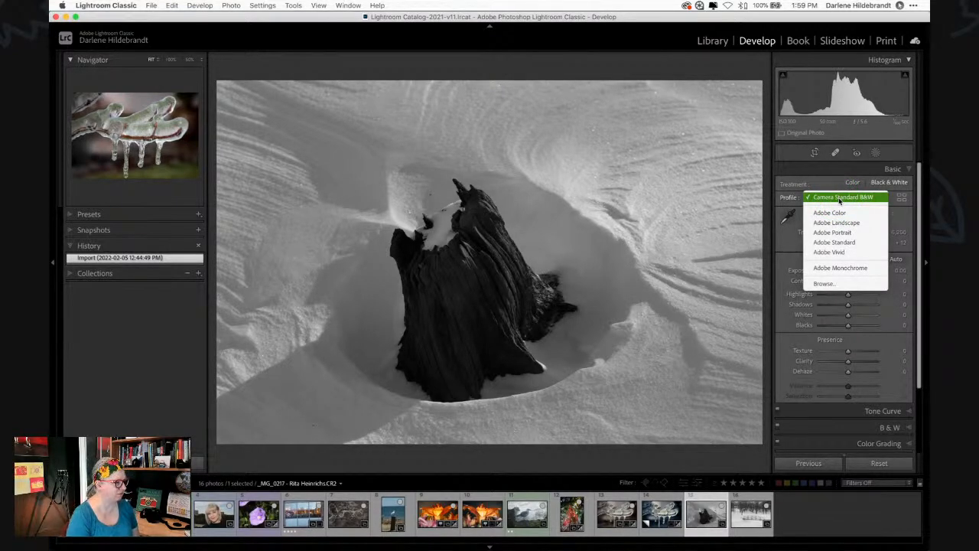
pyautogui.click(839, 198)
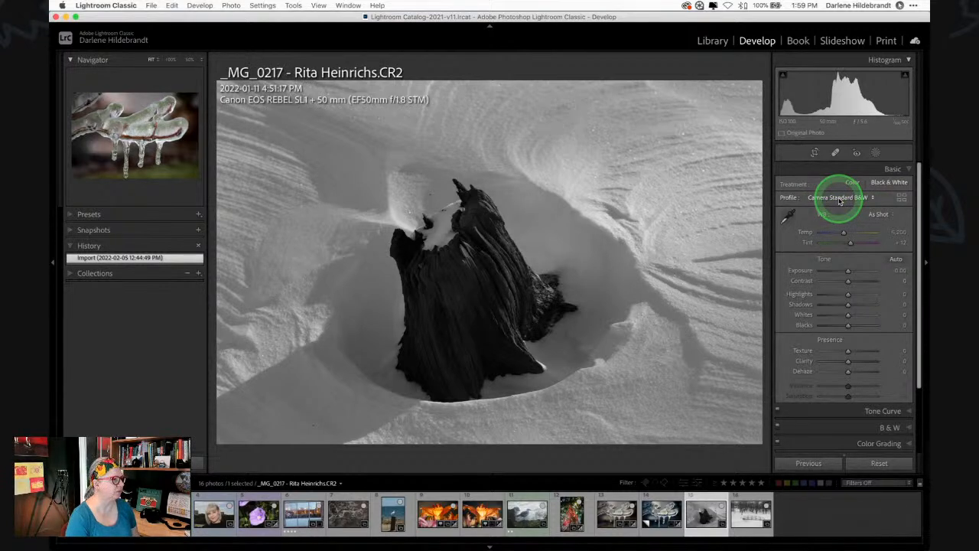
pyautogui.press('i')
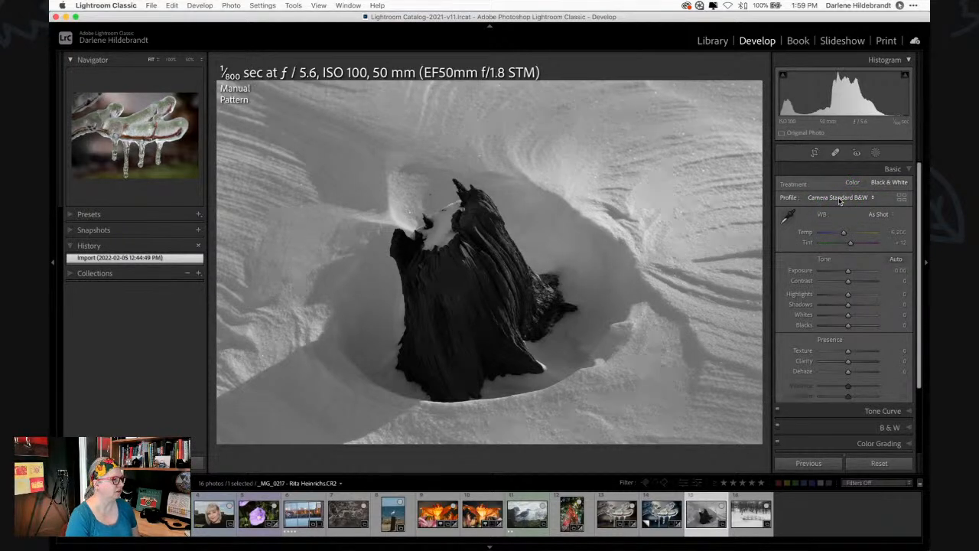
pyautogui.click(839, 200)
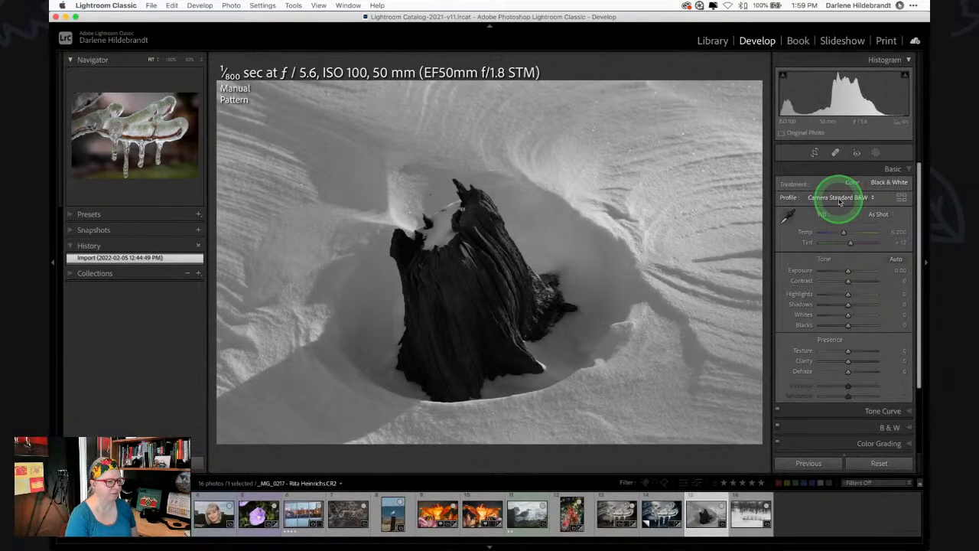
# Try changing the red level in the stump photo's black-and-white mix
pyautogui.click(876, 425)
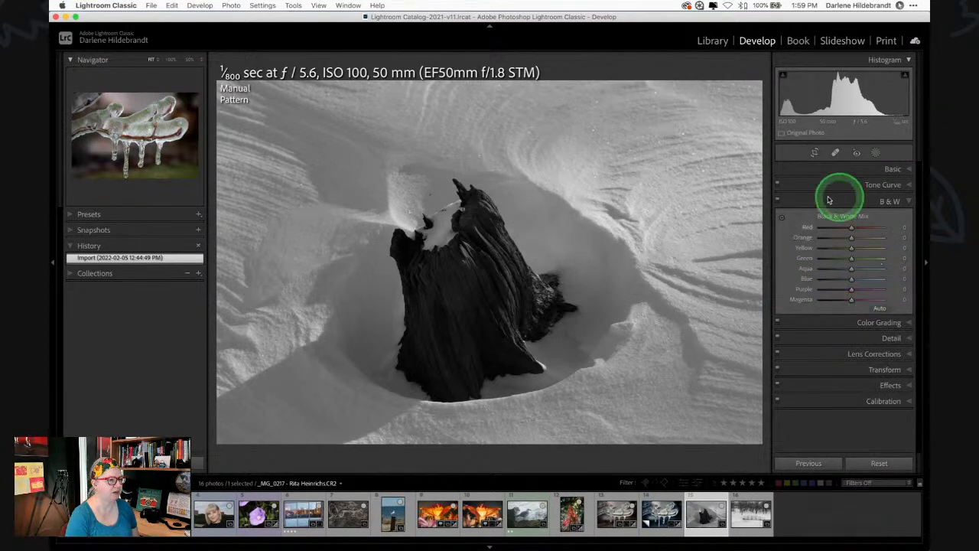
pyautogui.moveTo(851, 227)
pyautogui.mouseDown()
pyautogui.moveTo(874, 229)
pyautogui.moveTo(804, 227)
pyautogui.moveTo(889, 232)
pyautogui.moveTo(856, 225)
pyautogui.mouseUp()
pyautogui.click(888, 168)
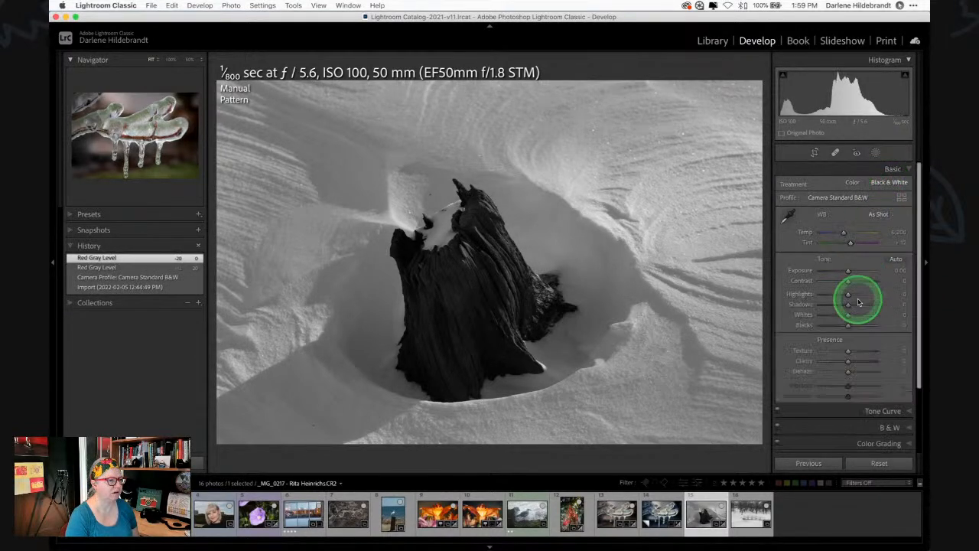
# Switch the stump photo from black and white to color with the Adobe Color profile
pyautogui.click(841, 197)
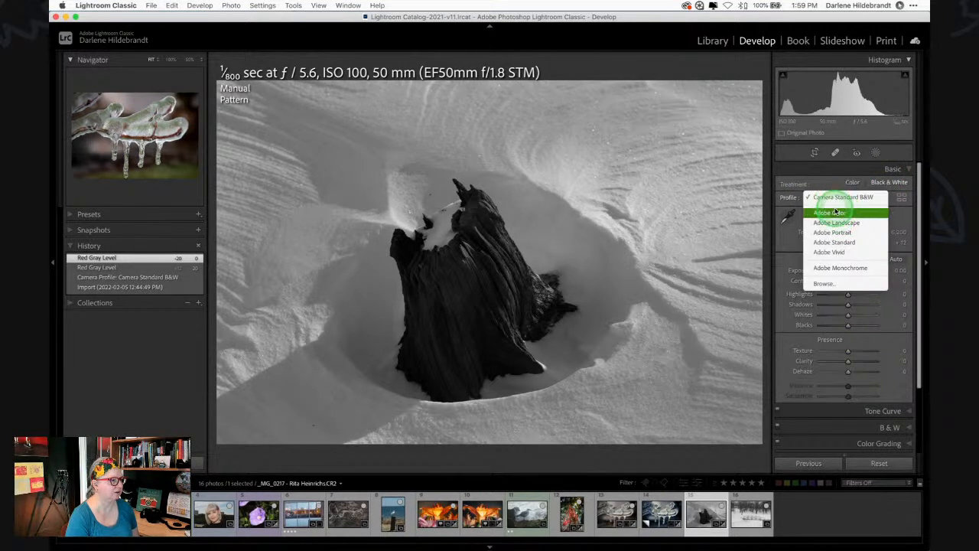
pyautogui.click(836, 212)
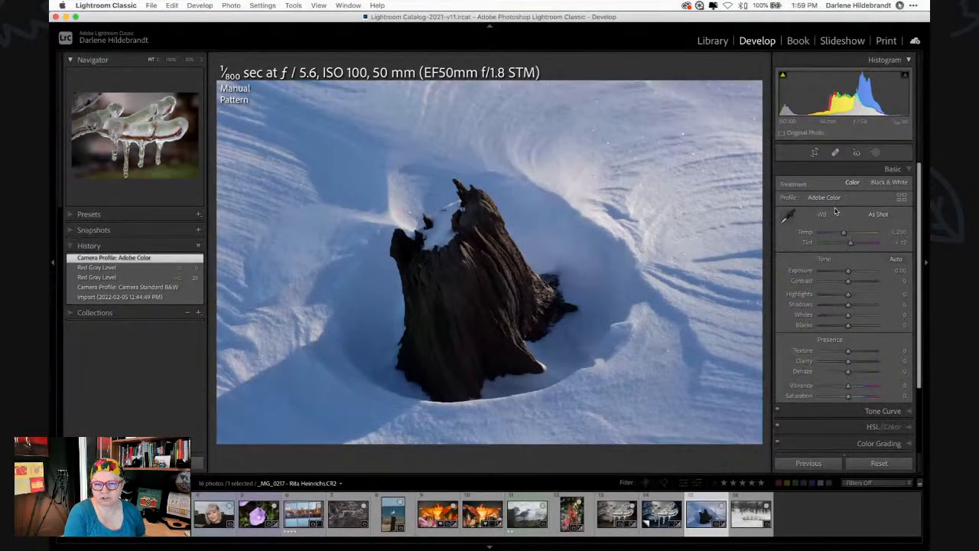
pyautogui.click(826, 197)
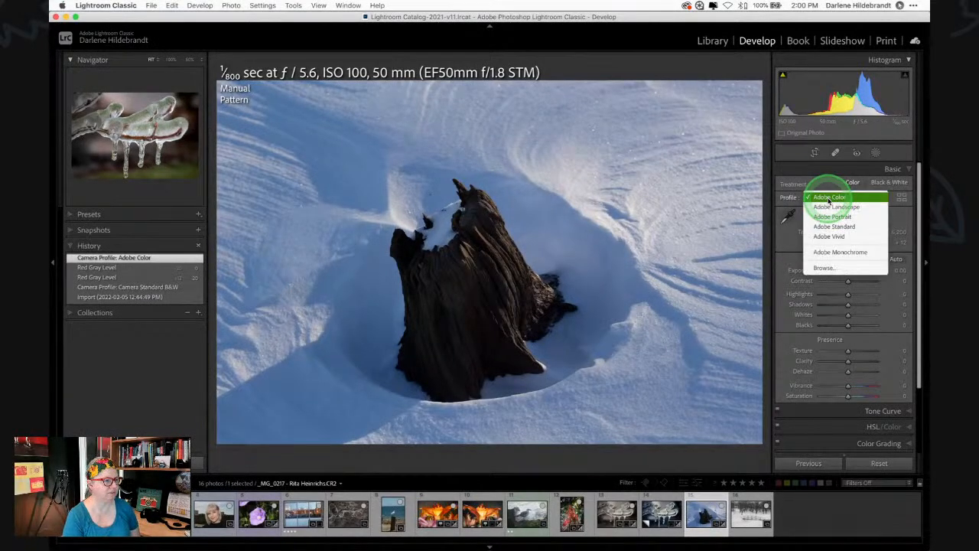
pyautogui.click(829, 200)
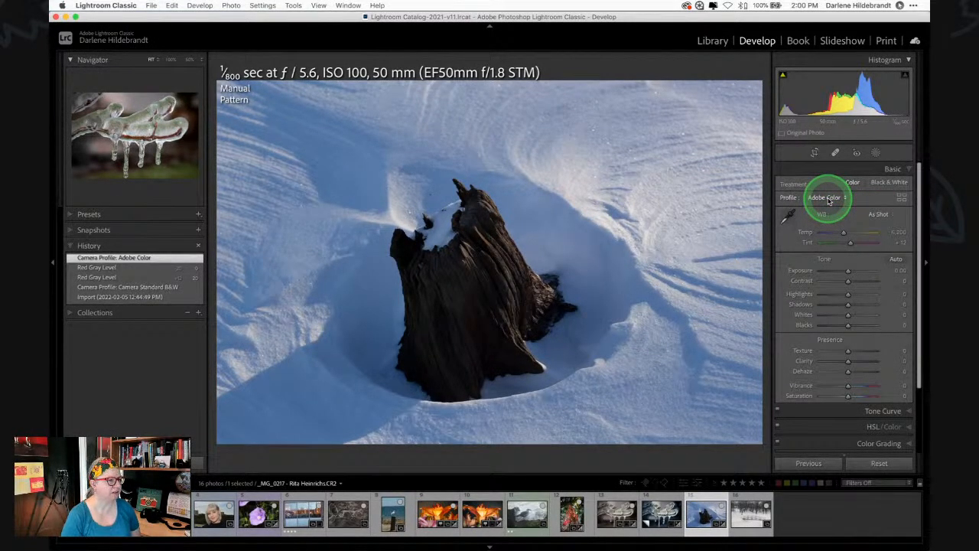
# Browse the Adobe Raw profiles, apply Adobe Neutral to the stump photo and return to the basic adjustments
pyautogui.click(902, 197)
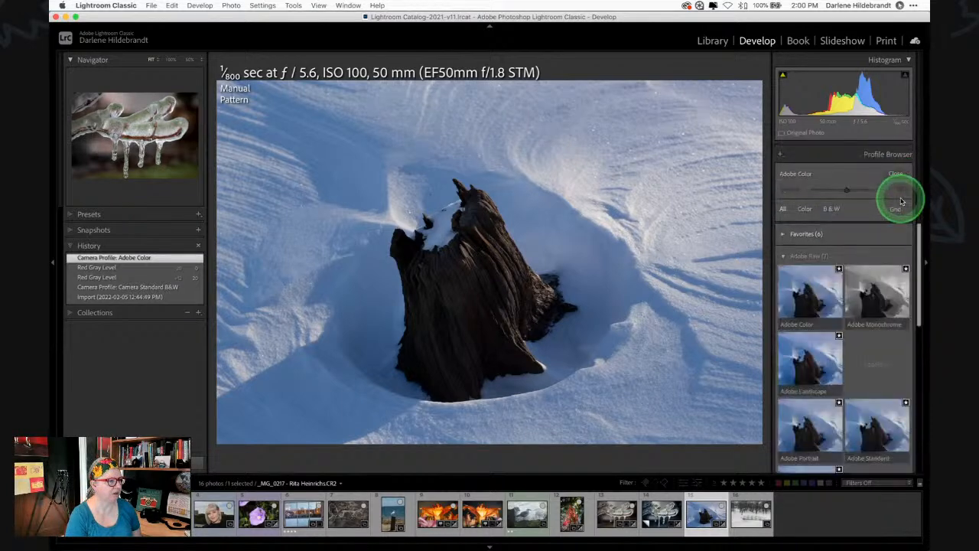
pyautogui.click(850, 232)
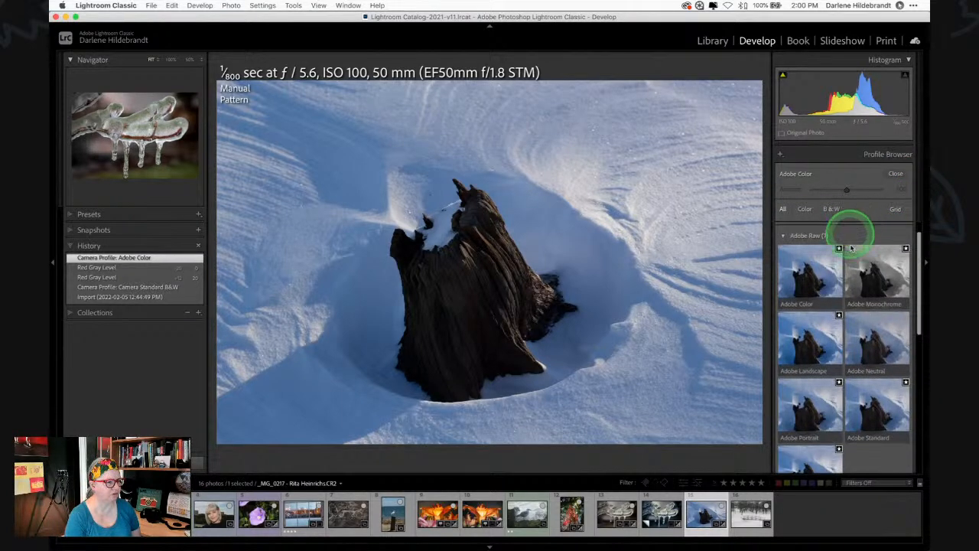
pyautogui.click(867, 342)
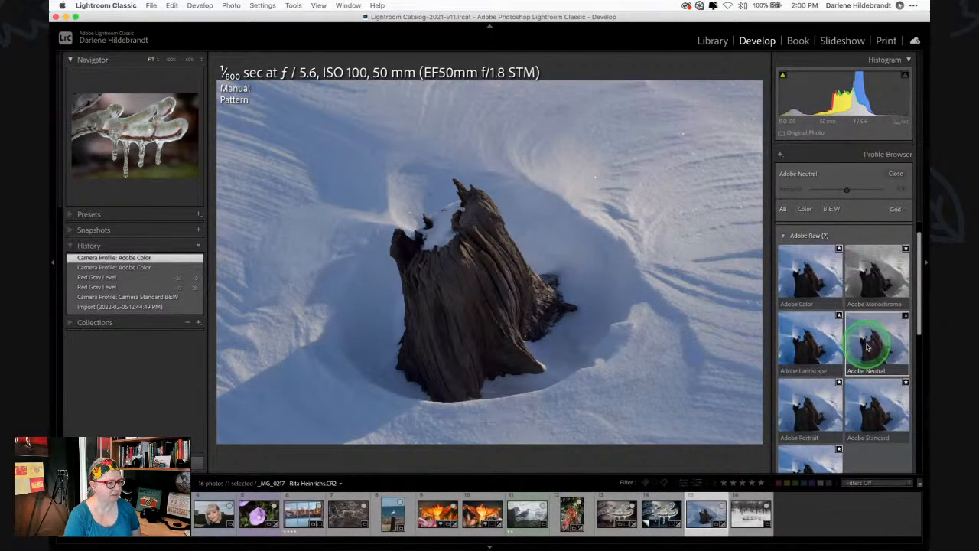
pyautogui.scroll(-3, 867, 346)
pyautogui.click(896, 202)
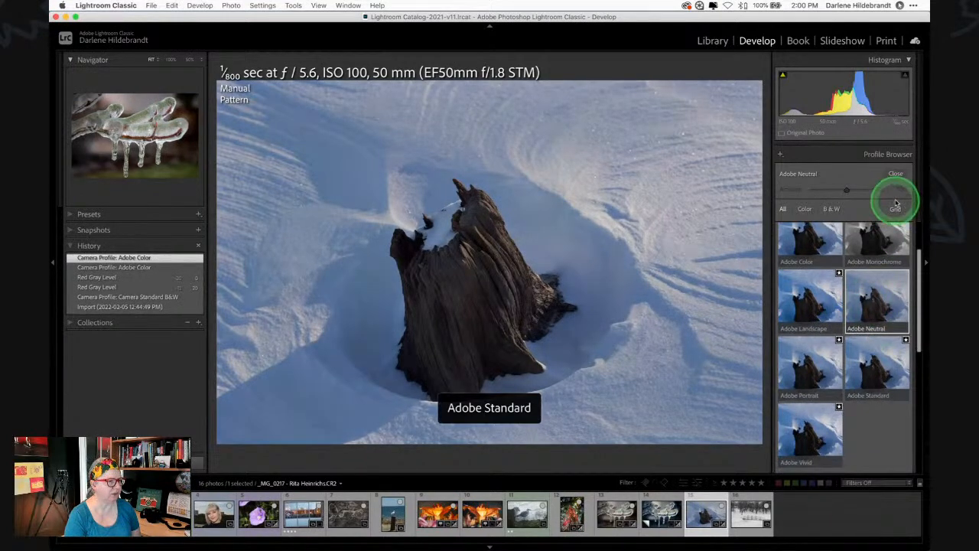
pyautogui.click(895, 174)
pyautogui.click(872, 309)
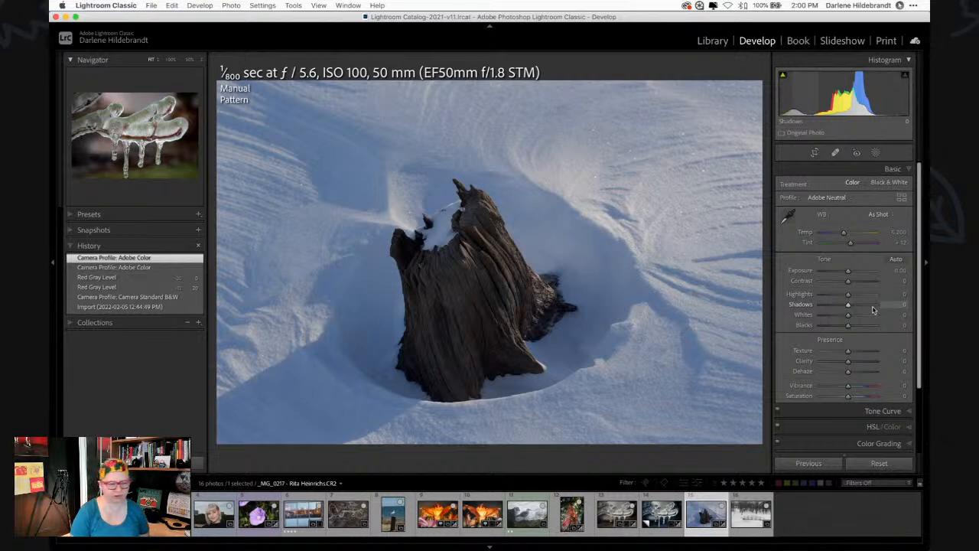
# Try neutral white balance samples from the shaded snow behind the stump, the sunlit snow and the stump's wood
pyautogui.moveTo(797, 282); pyautogui.dragTo(564, 232)
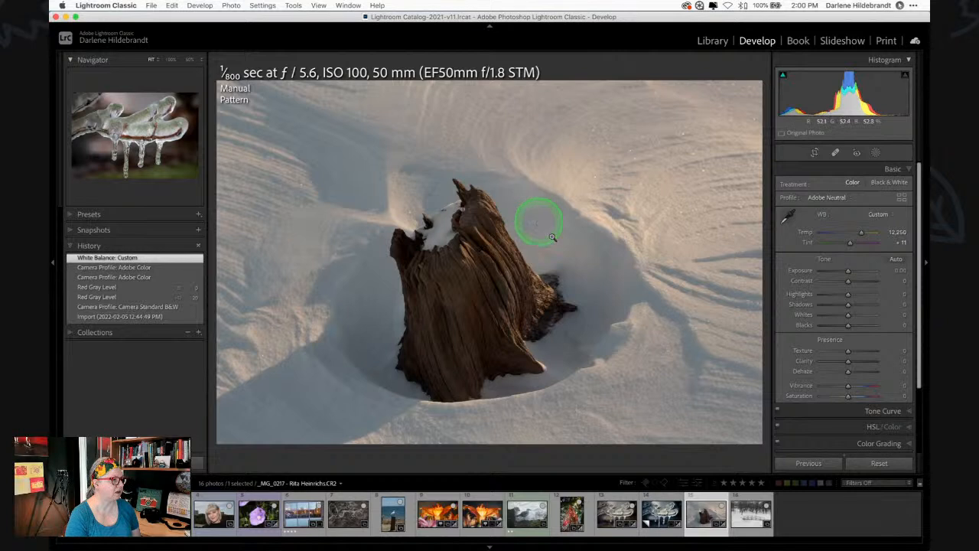
pyautogui.click(795, 214)
pyautogui.click(574, 165)
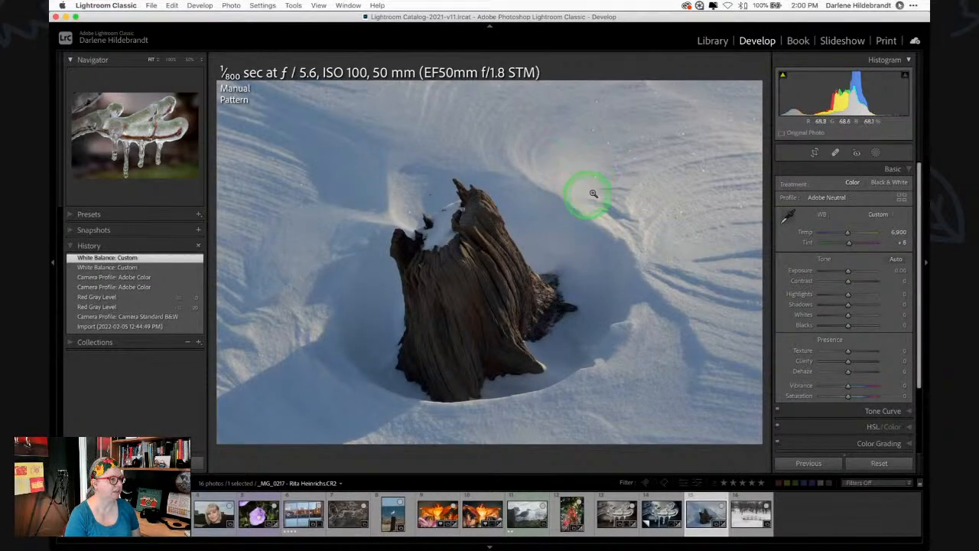
pyautogui.click(788, 216)
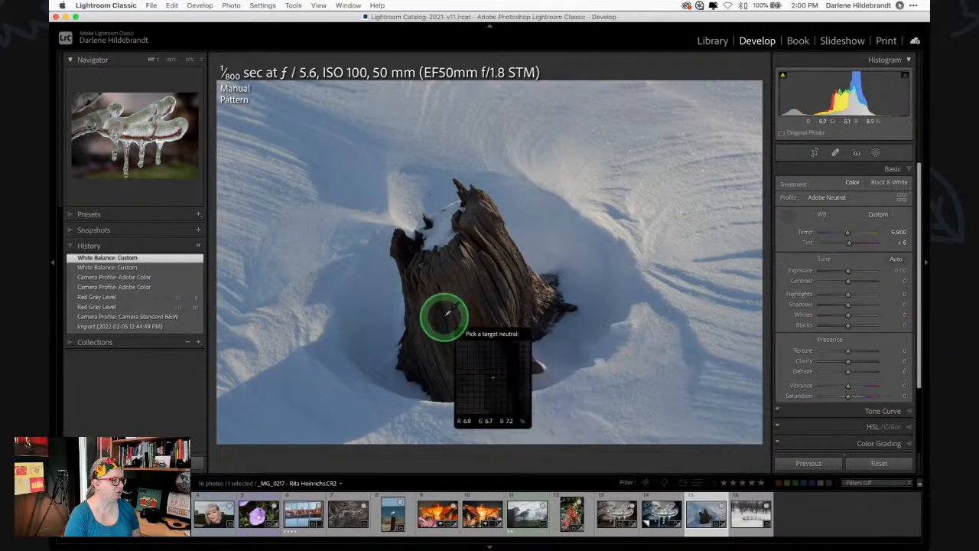
pyautogui.click(469, 291)
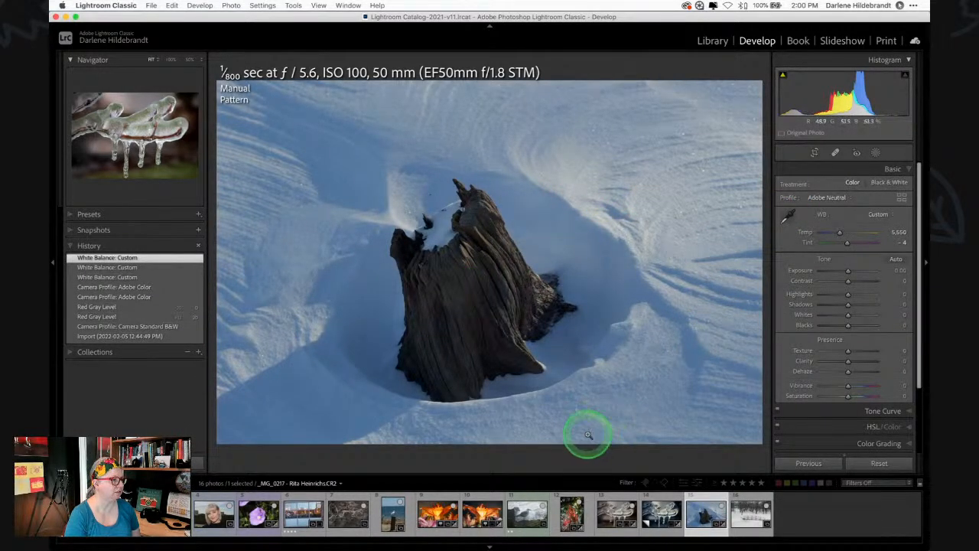
# Try white balance samples from the snow at the stump's lower right and the shaded hollow at its left
pyautogui.click(791, 214)
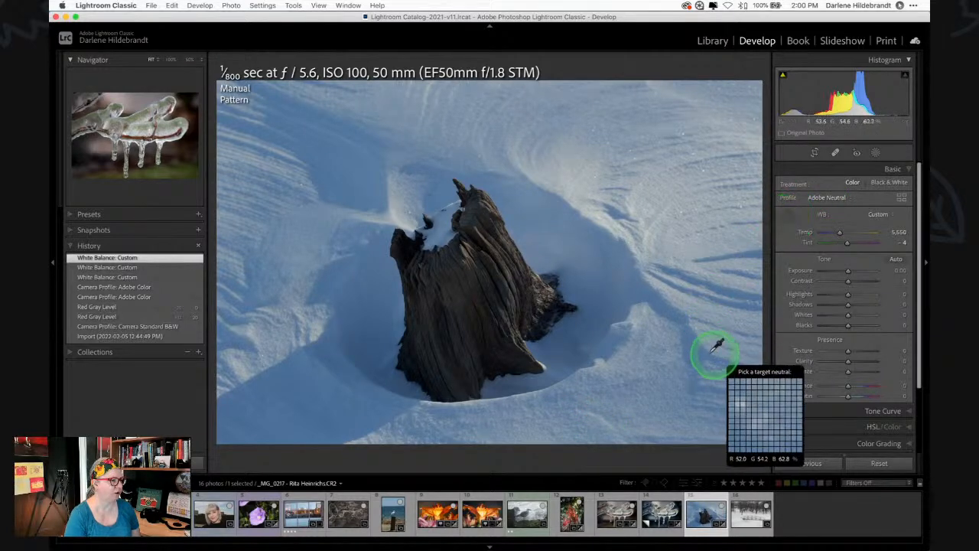
pyautogui.click(639, 361)
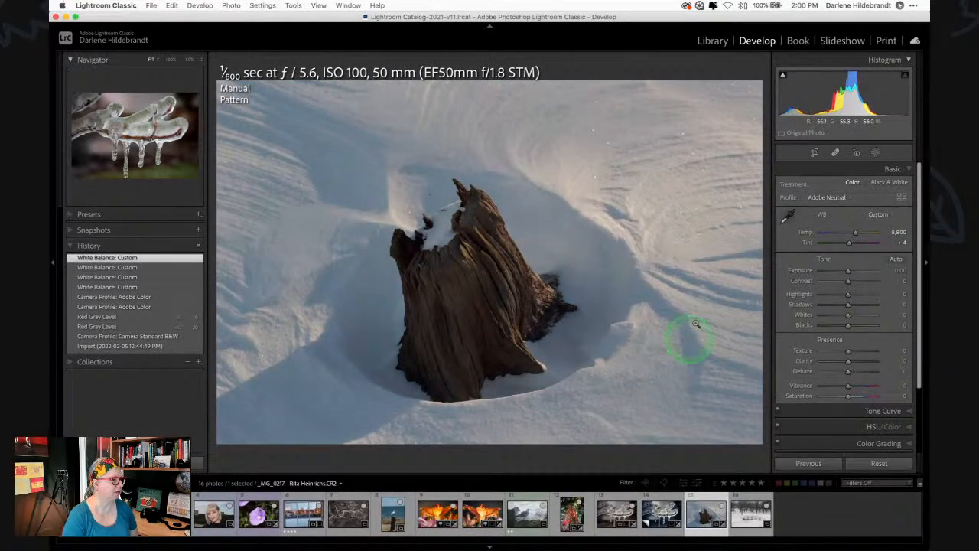
pyautogui.click(790, 216)
pyautogui.click(364, 357)
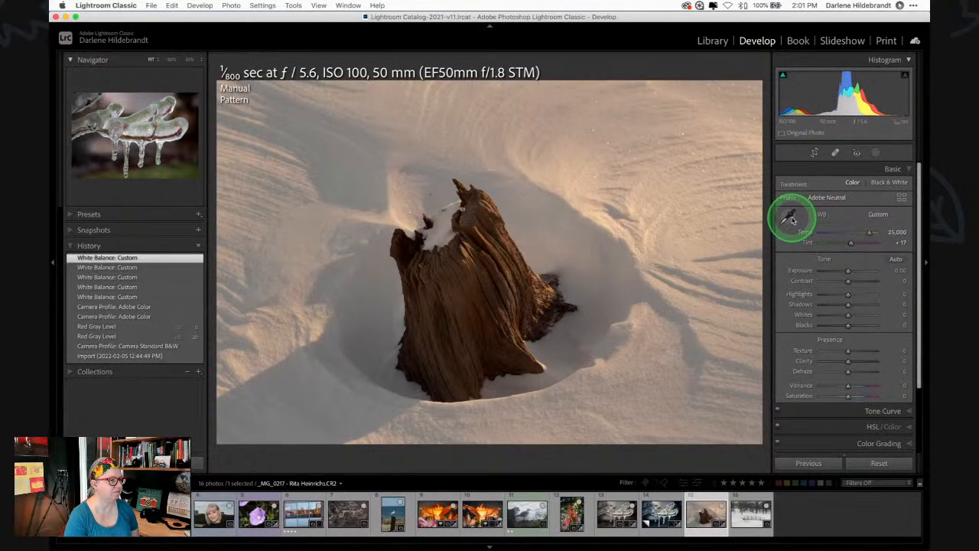
# Try the Auto and Shade white balance presets on the stump photo
pyautogui.click(881, 213)
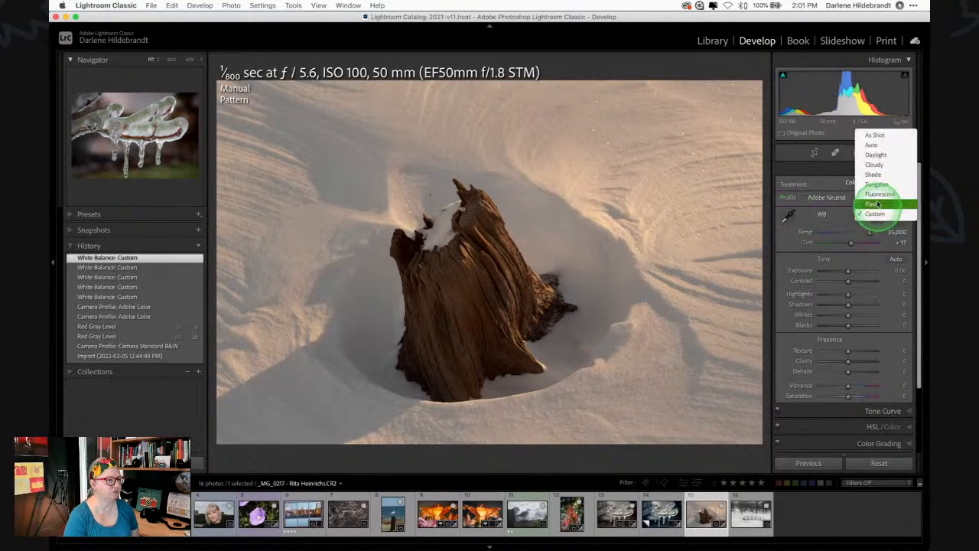
pyautogui.click(879, 139)
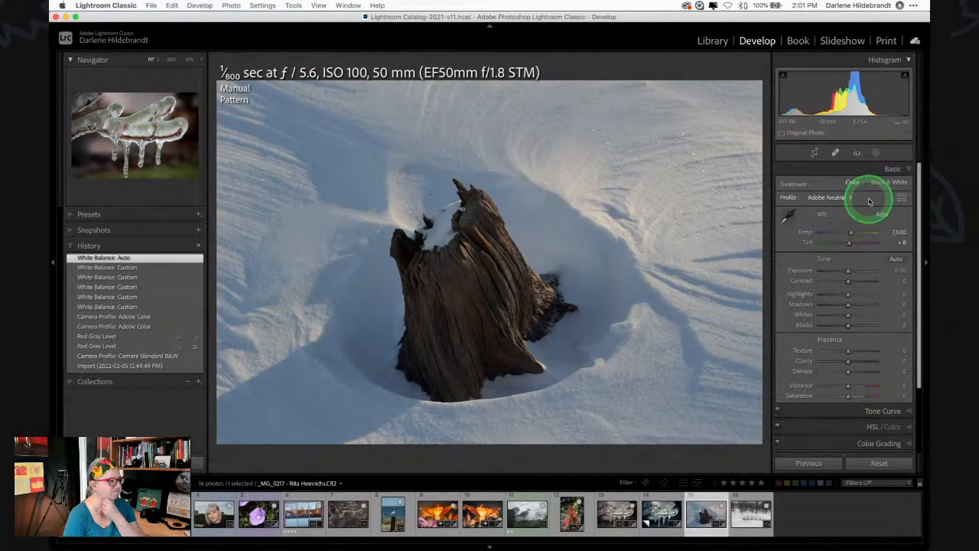
pyautogui.click(878, 213)
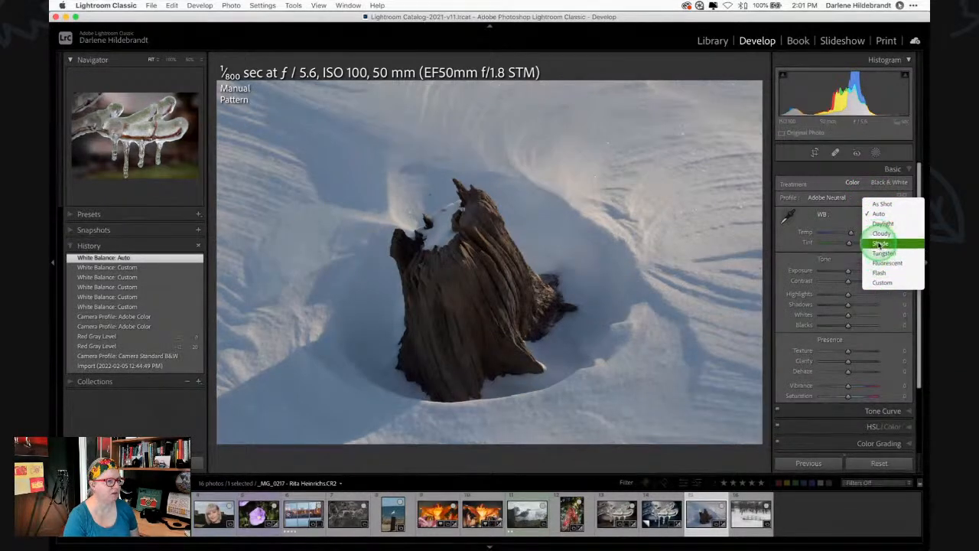
pyautogui.click(880, 243)
# Sample the white balance from the shaded snow behind the stump and adjust the temperature to 9,905
pyautogui.click(788, 217)
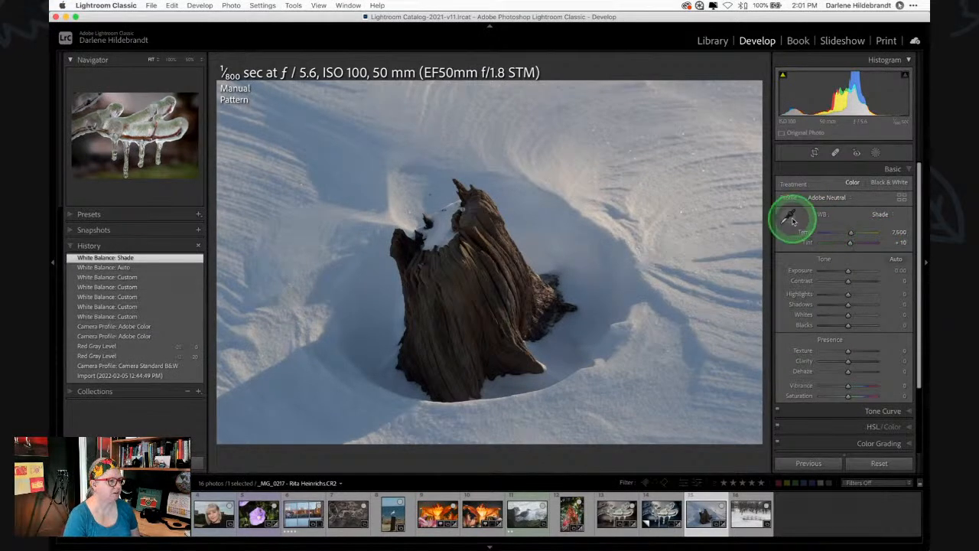
pyautogui.click(534, 205)
pyautogui.moveTo(862, 233); pyautogui.dragTo(858, 232)
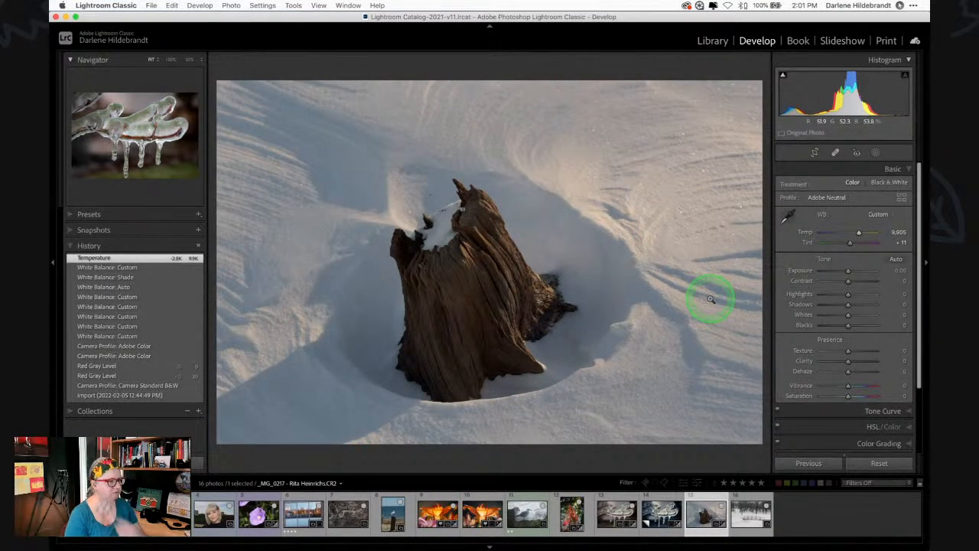
# Automatically set the stump photo's whites to +53 and blacks to -4
pyautogui.press('z')
pyautogui.press('z')
pyautogui.click(803, 314)
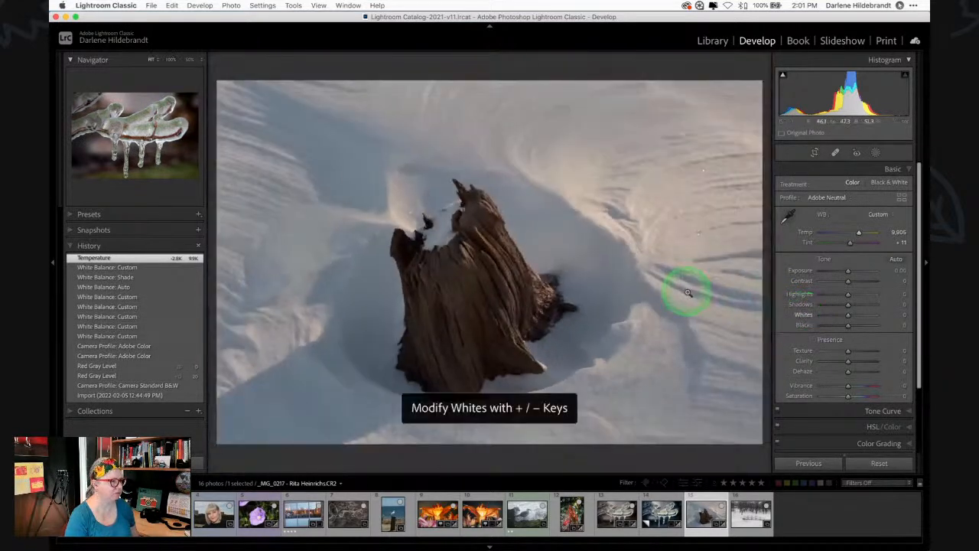
pyautogui.keyDown('shift'); pyautogui.doubleClick(801, 316); pyautogui.keyUp('shift')
pyautogui.keyDown('shift'); pyautogui.doubleClick(803, 325); pyautogui.keyUp('shift')
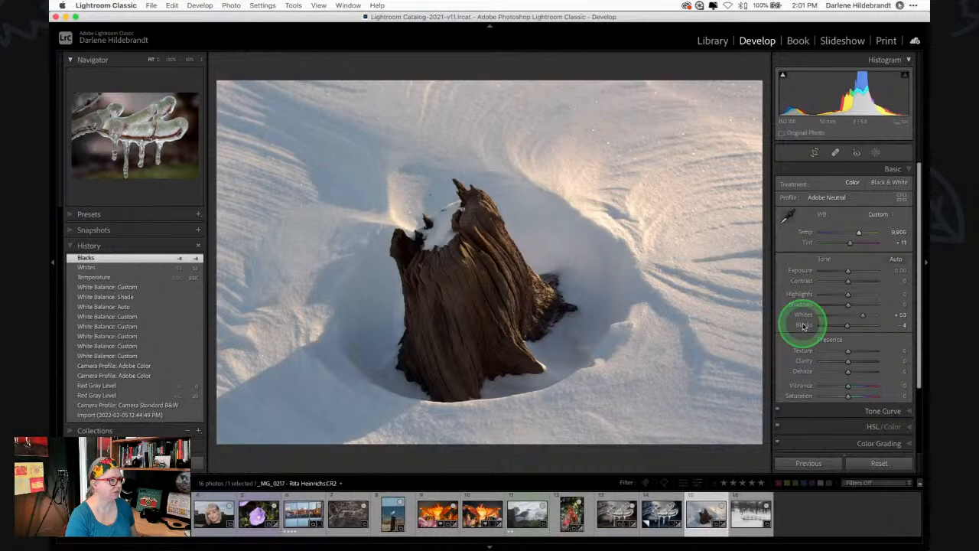
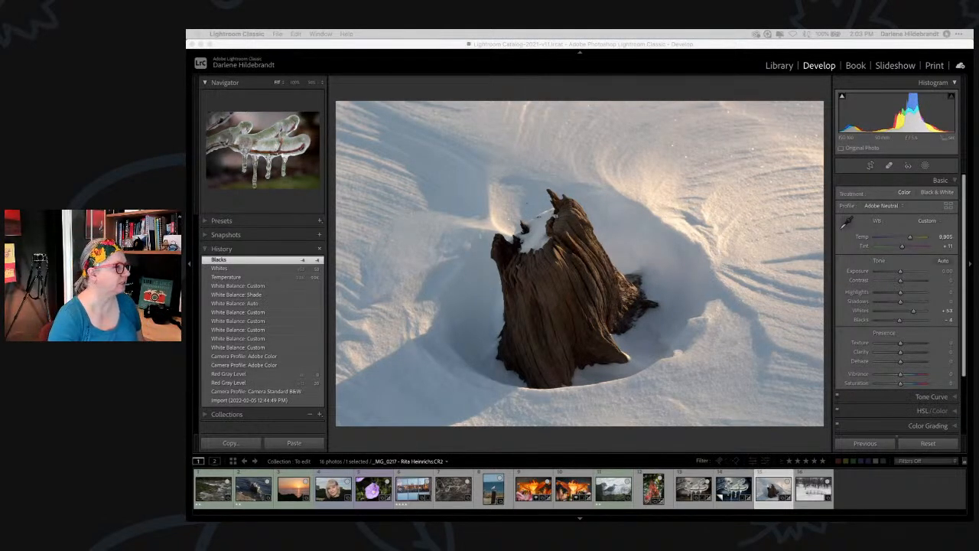
# Switch to System Preferences and view the color profiles of the built-in display, moving its window over the photo
pyautogui.click(197, 33)
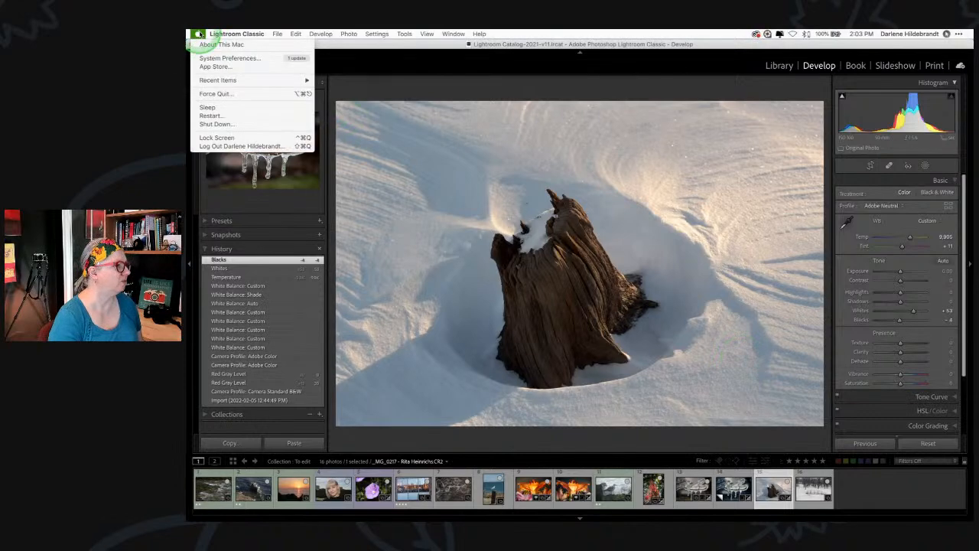
pyautogui.click(206, 60)
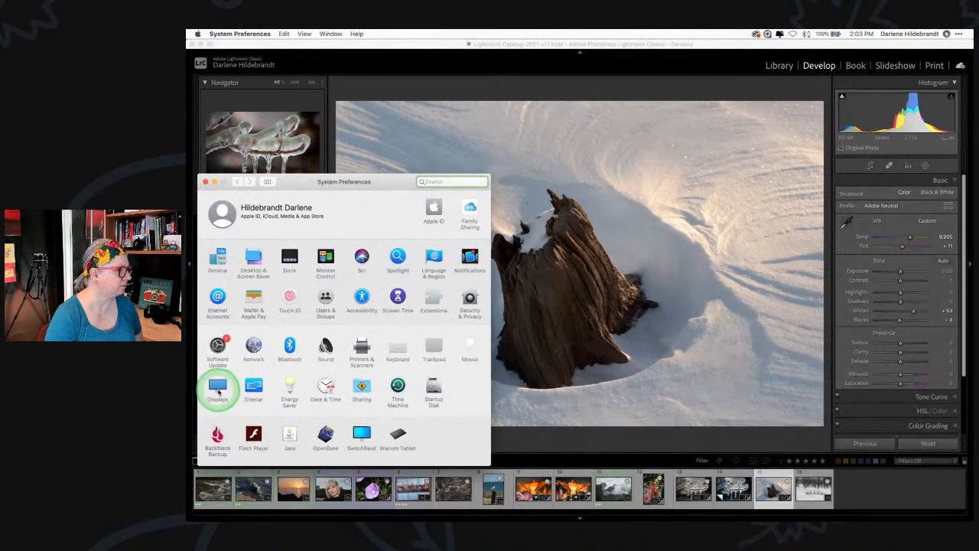
pyautogui.click(217, 390)
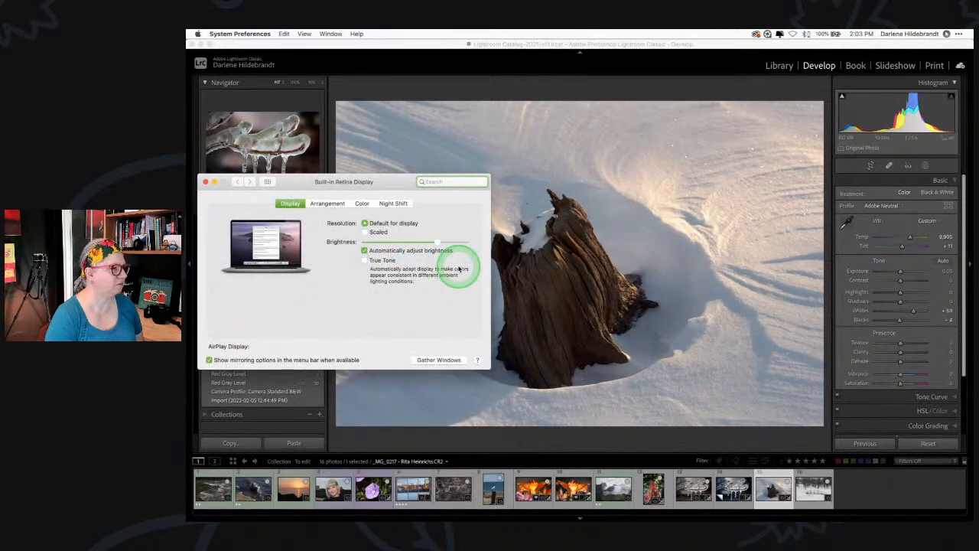
pyautogui.moveTo(369, 194); pyautogui.dragTo(627, 148)
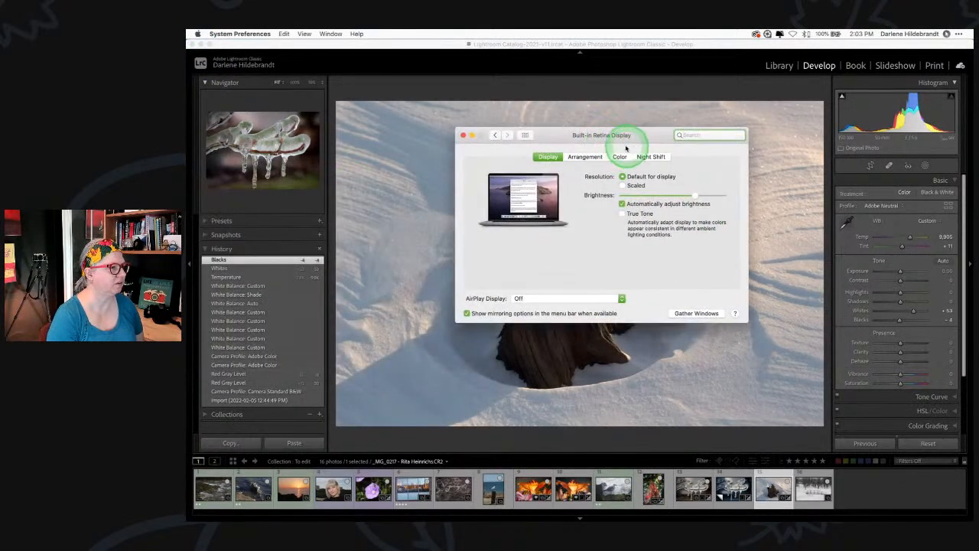
pyautogui.click(621, 157)
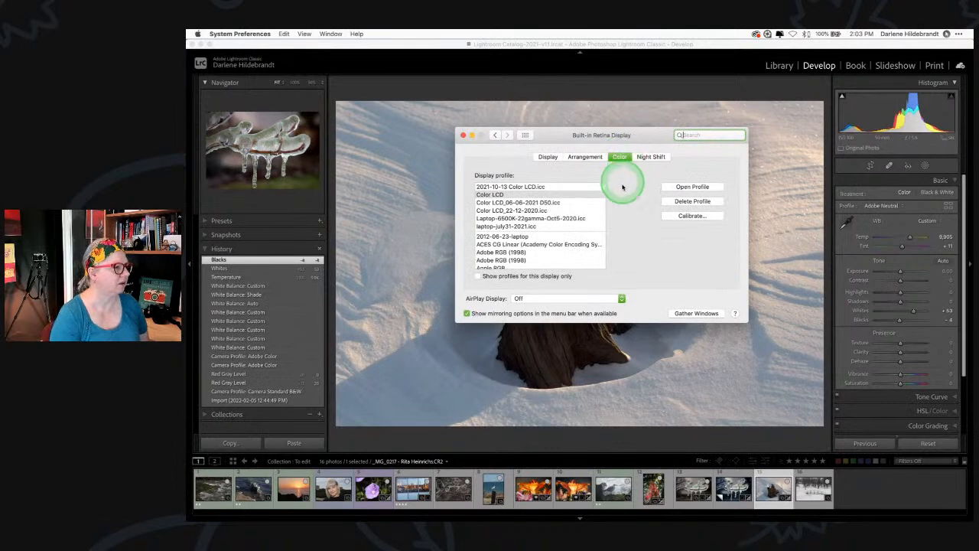
# Compare the Color LCD display profile with 2021-10-13 Color LCD.icc and keep 2021-10-13 Color LCD.icc selected
pyautogui.scroll(1, 520, 210)
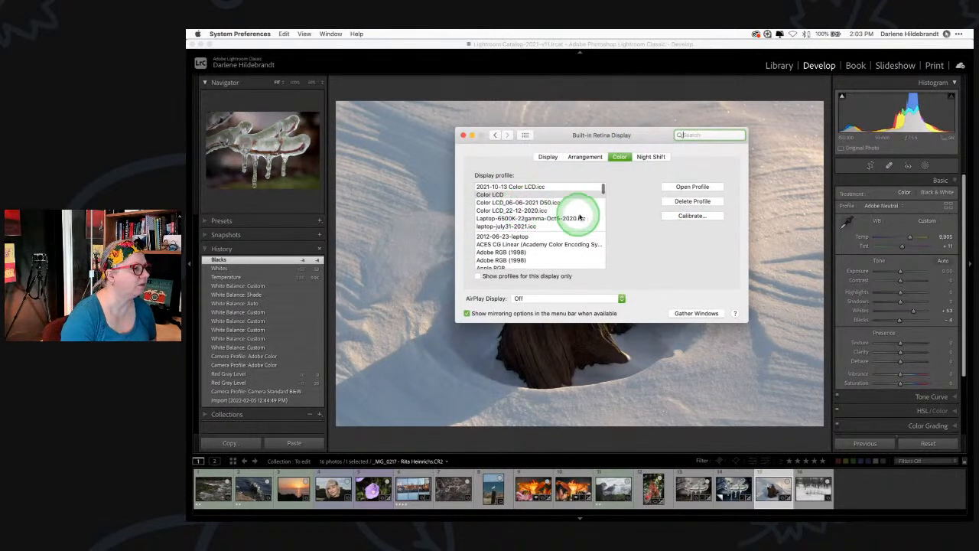
pyautogui.click(502, 188)
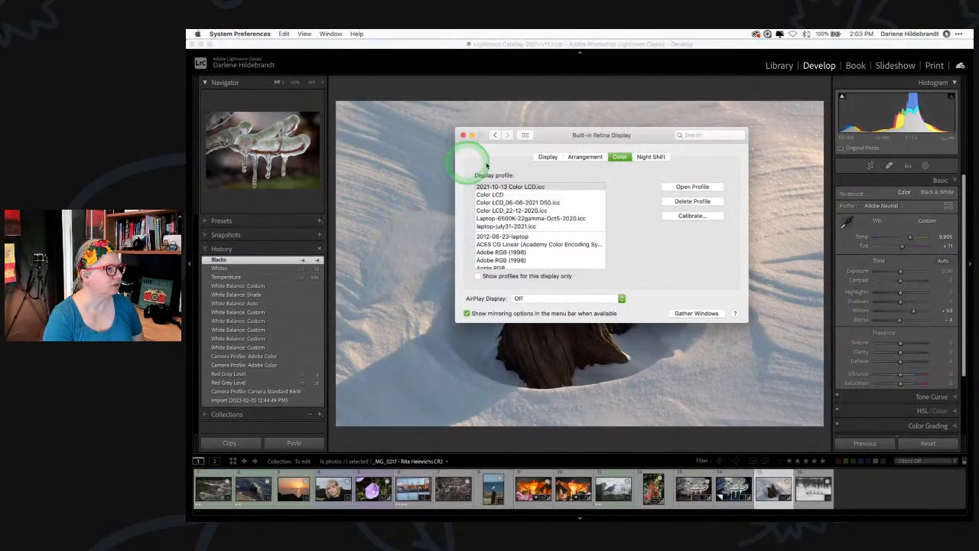
pyautogui.moveTo(562, 137); pyautogui.dragTo(520, 172)
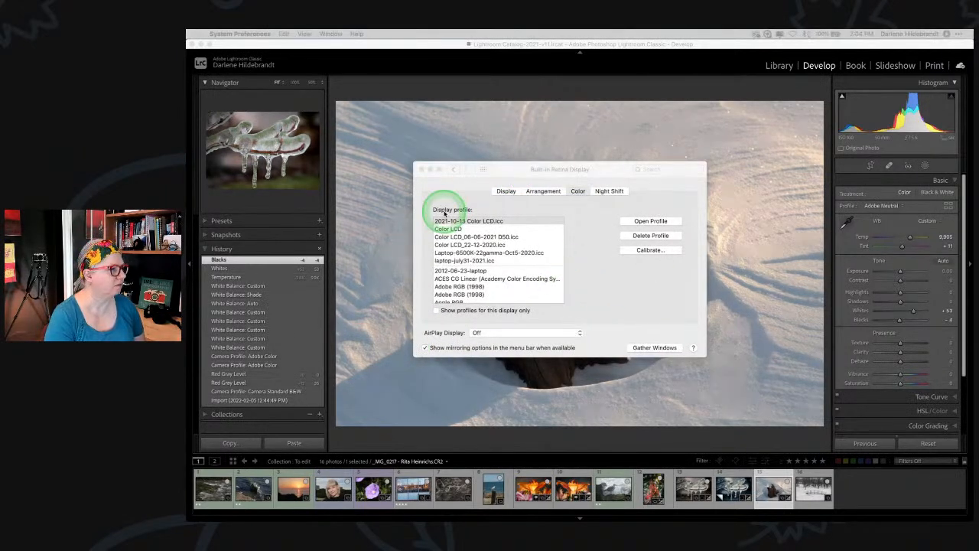
pyautogui.click(469, 221)
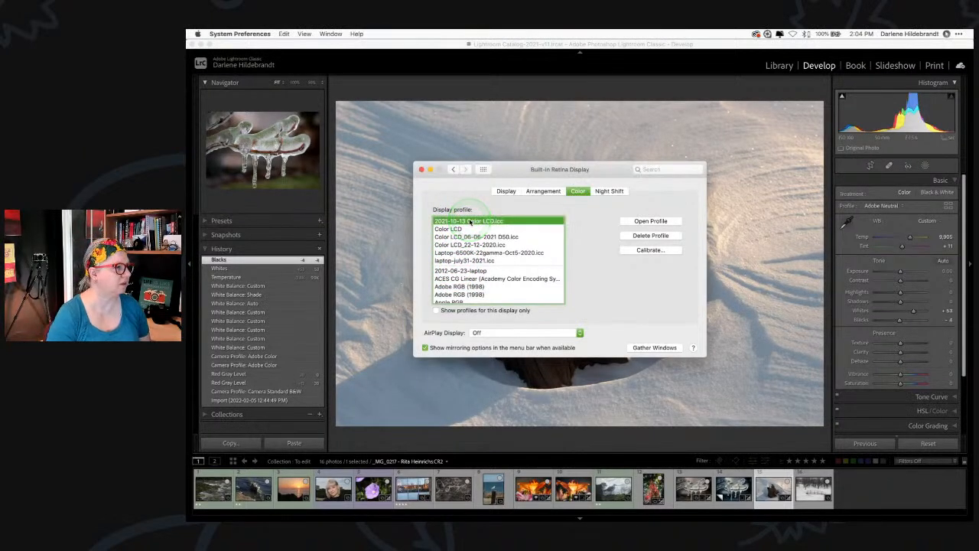
pyautogui.click(475, 224)
pyautogui.click(457, 228)
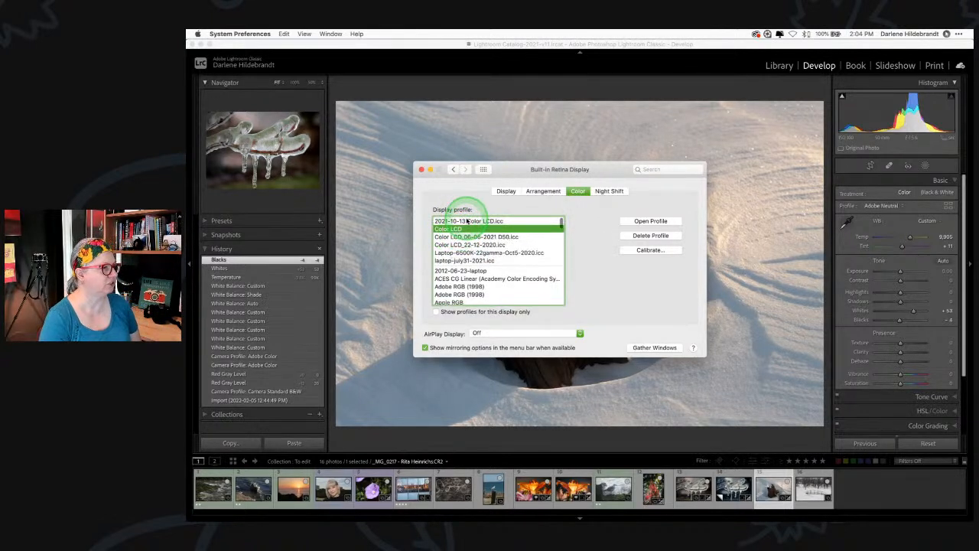
pyautogui.click(463, 221)
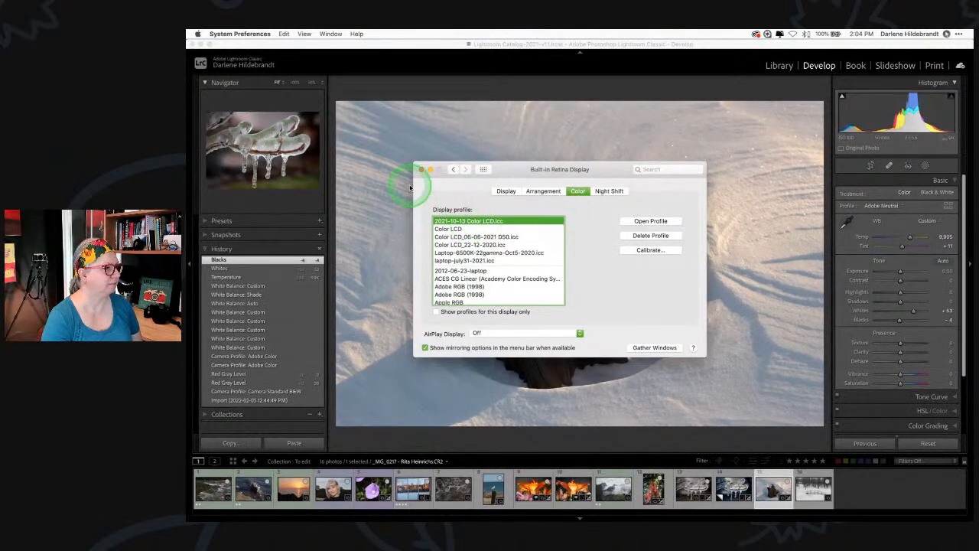
# Try the laptop-july31-2021.icc and Laptop-6500K-22gamma-Oct5-2020.icc display profiles, and return to 2021-10-13 Color LCD.icc
pyautogui.click(505, 193)
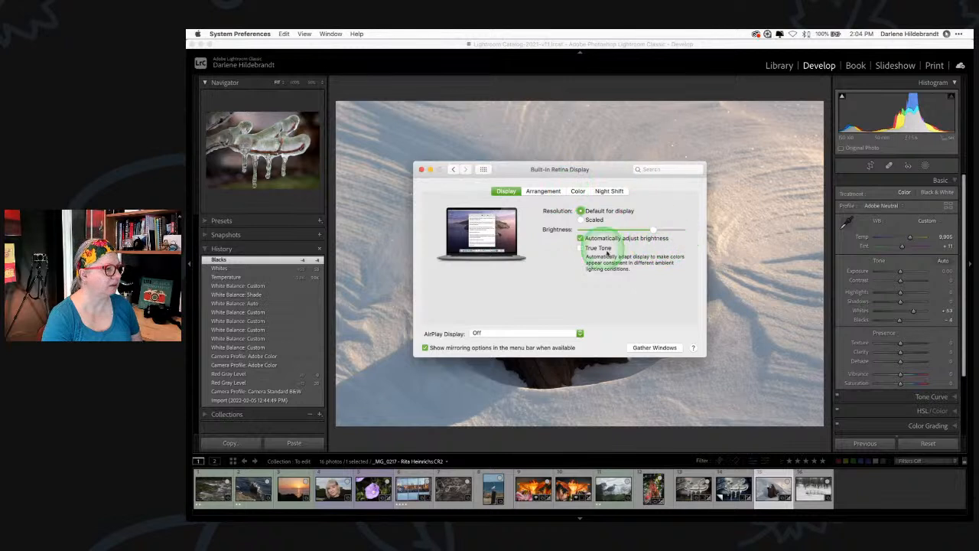
pyautogui.click(579, 192)
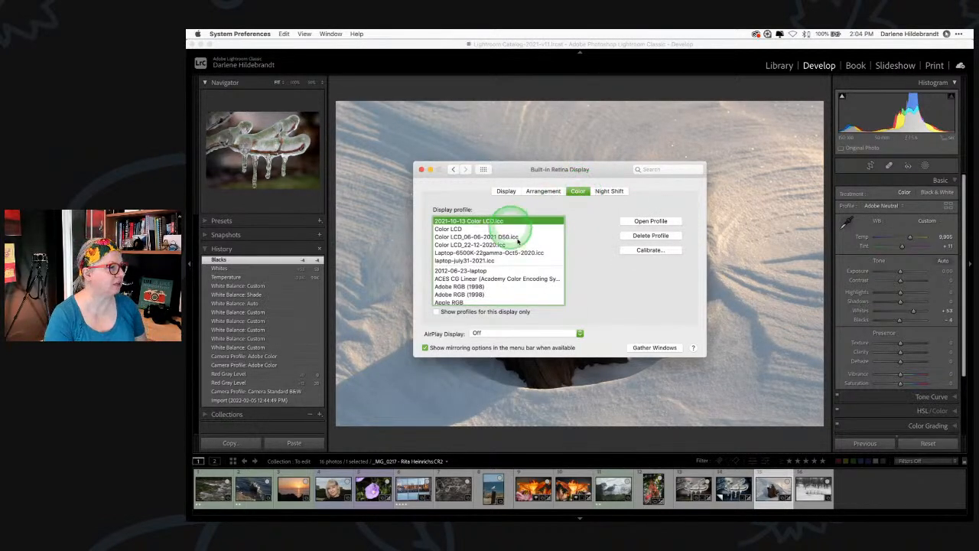
pyautogui.click(485, 261)
pyautogui.moveTo(497, 164); pyautogui.dragTo(357, 154)
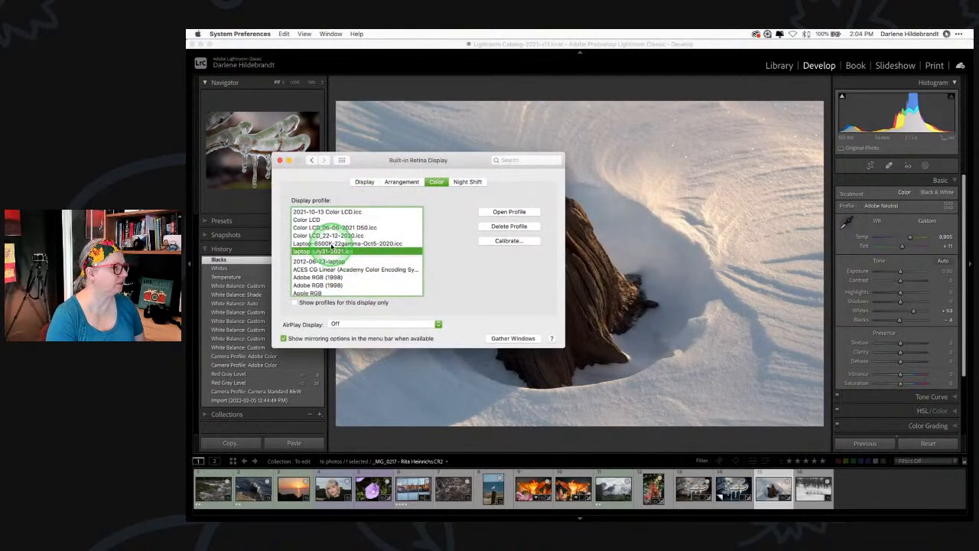
pyautogui.click(327, 243)
pyautogui.click(318, 214)
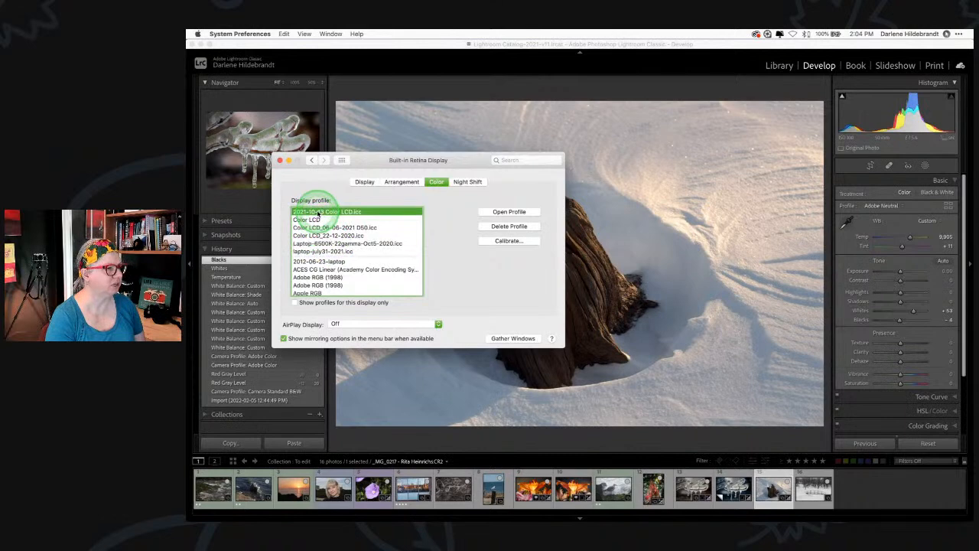
# Try the older display profiles Laptop-6500-22-Nov10, Laptop-6500-22-oct7-2011 and Laptop-6500k-22g_11-6-09_1
pyautogui.scroll(-3, 314, 263)
pyautogui.scroll(-10, 314, 263)
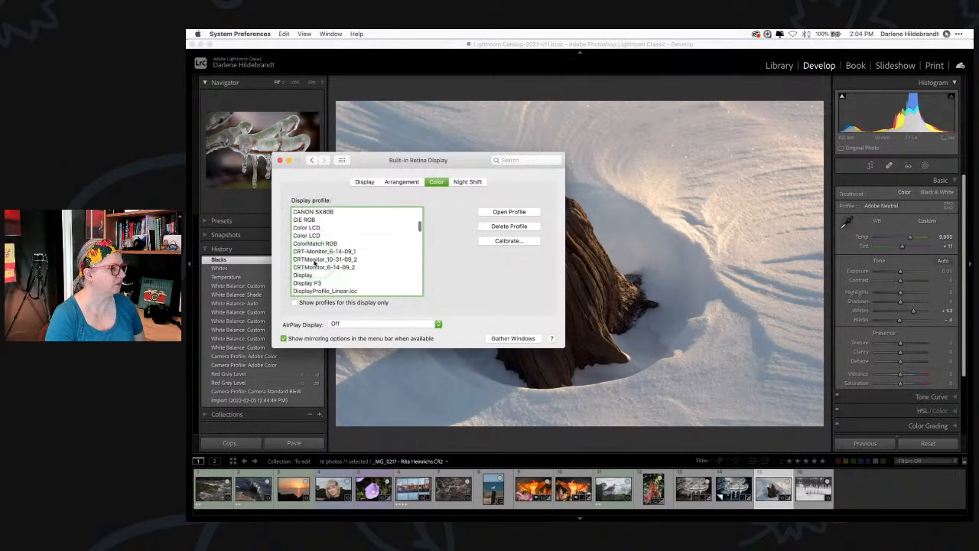
pyautogui.scroll(-2, 314, 263)
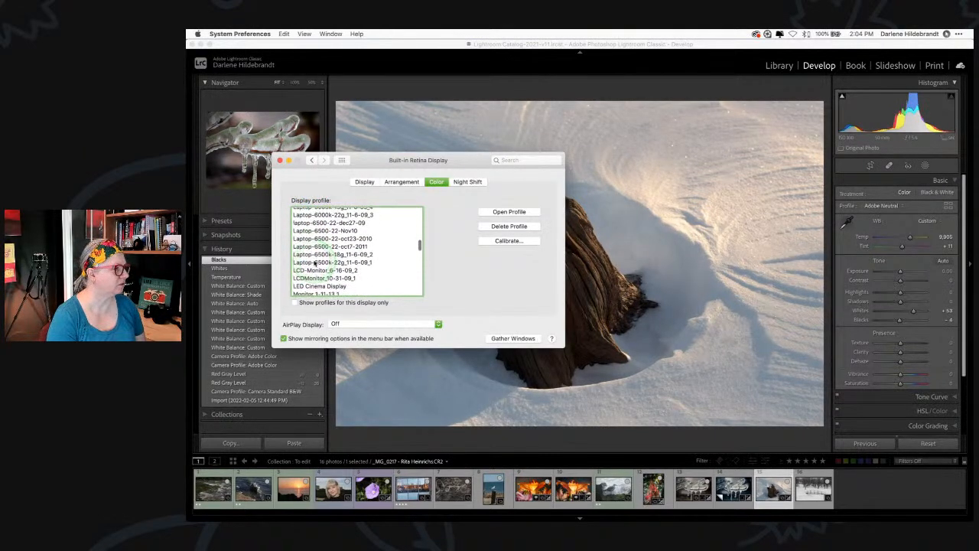
pyautogui.click(314, 231)
pyautogui.click(313, 247)
pyautogui.click(314, 262)
pyautogui.scroll(12, 314, 267)
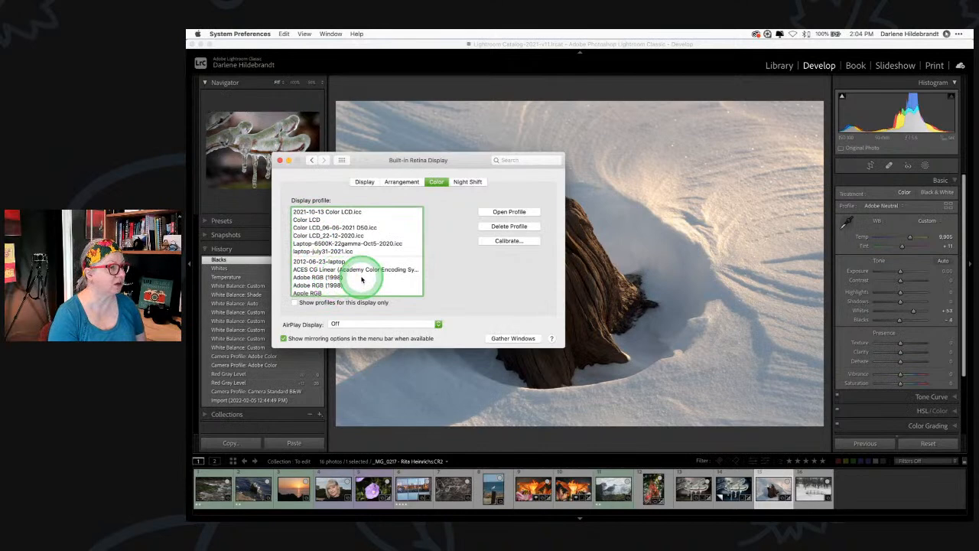
# Try the Laptop-6000-22-Oct23-2010 profile, and restore 2021-10-13 Color LCD.icc before closing the display preferences
pyautogui.scroll(-6, 352, 264)
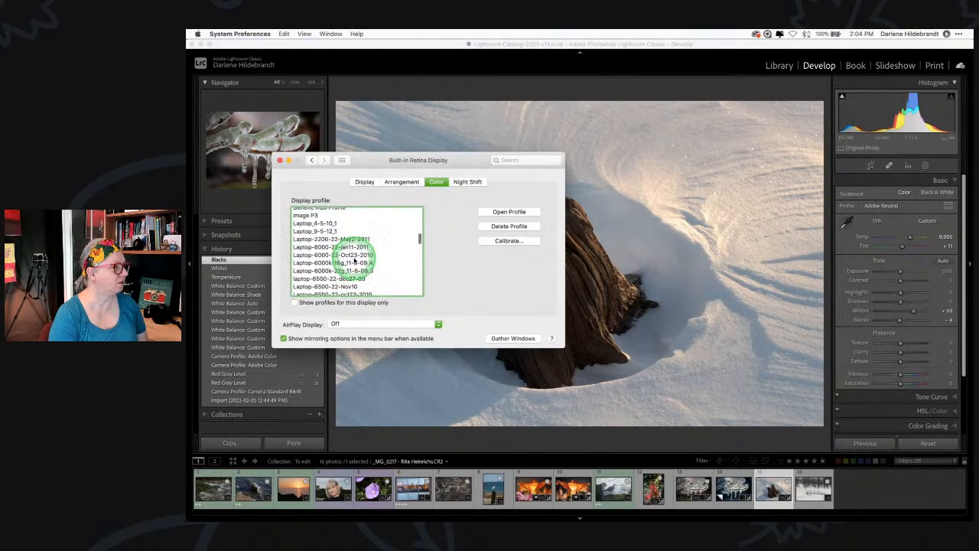
pyautogui.click(316, 256)
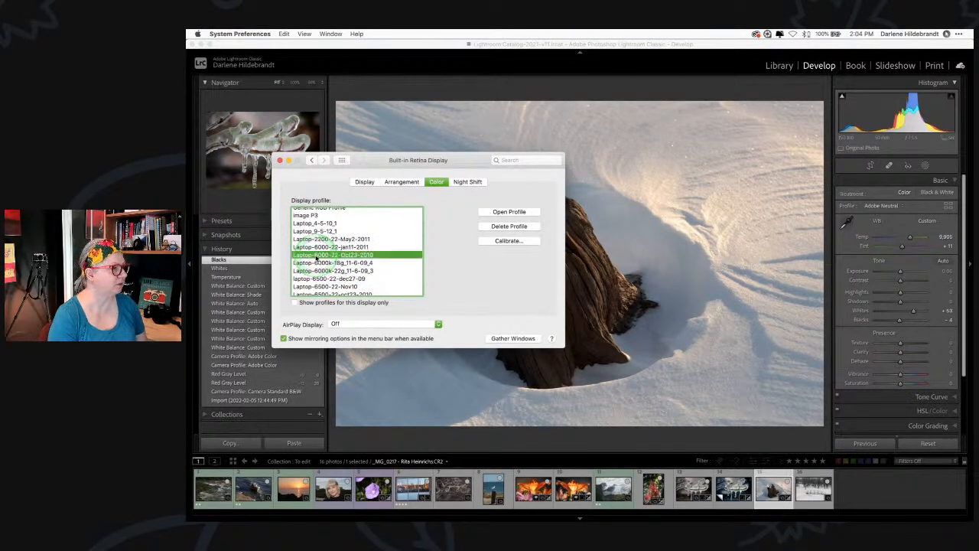
pyautogui.scroll(6, 315, 256)
pyautogui.click(316, 212)
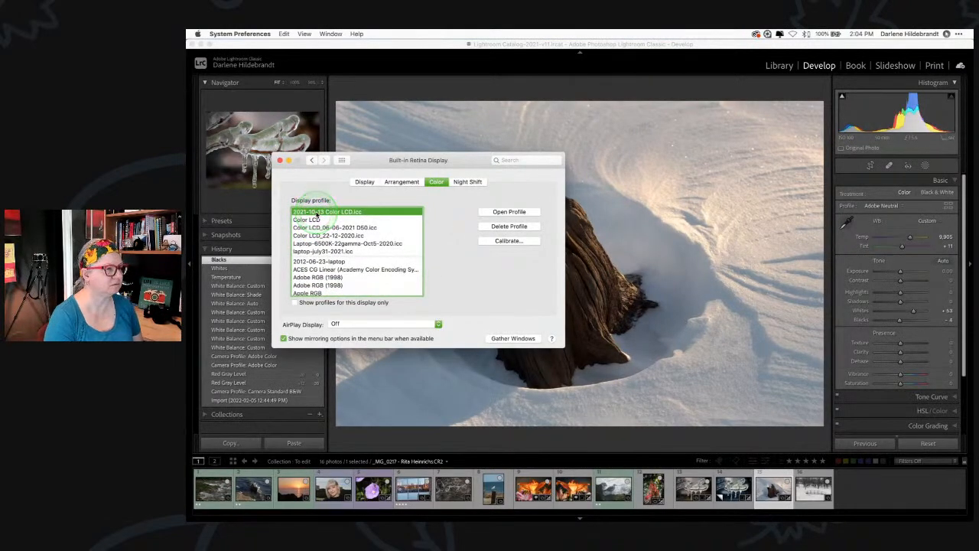
pyautogui.click(281, 160)
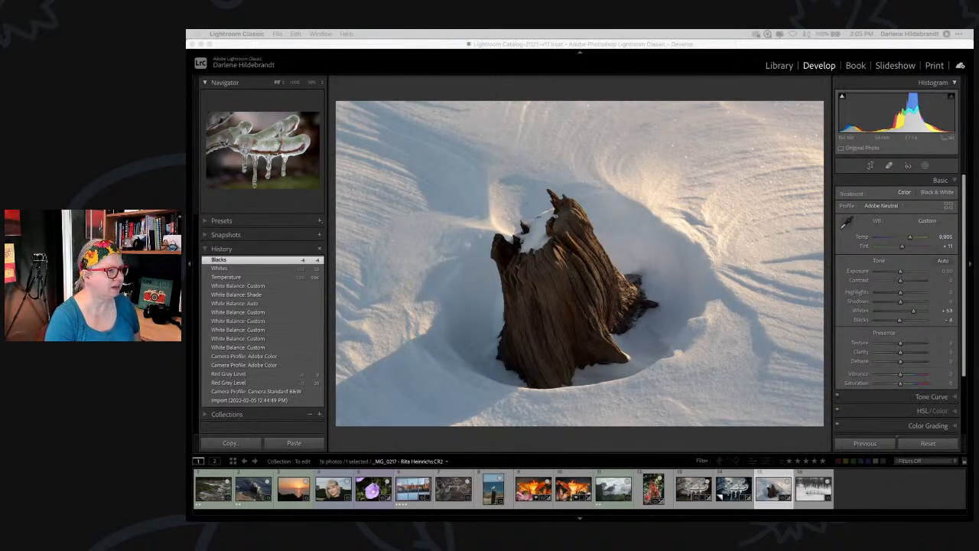
# Switch to System Preferences and turn off automatic brightness adjustment for the built-in display
pyautogui.click(727, 441)
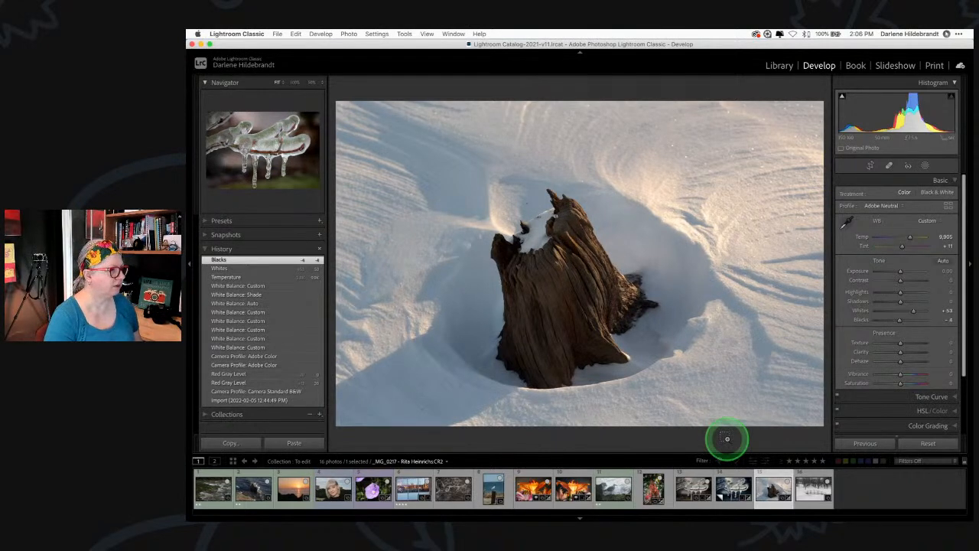
pyautogui.press('super+Tab')
pyautogui.press('super+Tab')
pyautogui.press('super+Tab')
pyautogui.press('super+Tab')
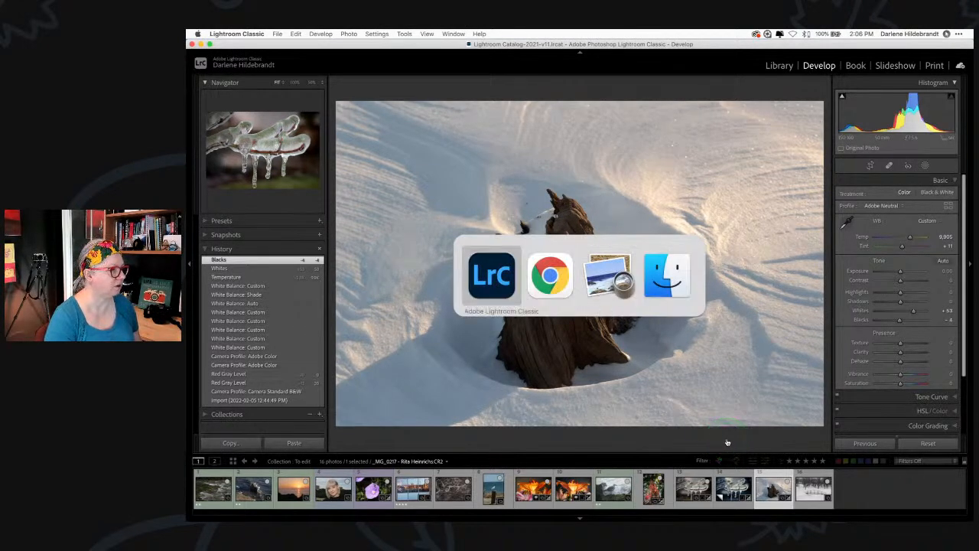
pyautogui.click(198, 33)
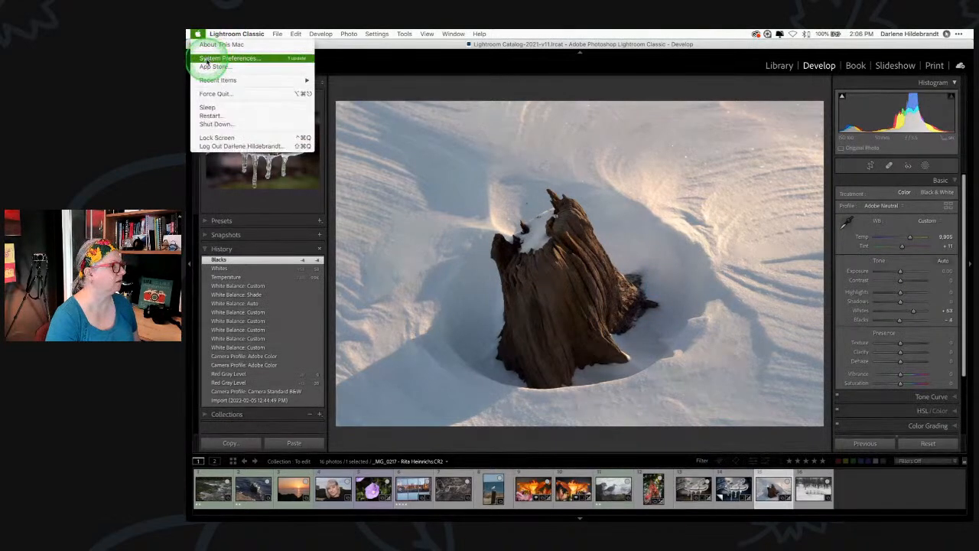
pyautogui.click(207, 59)
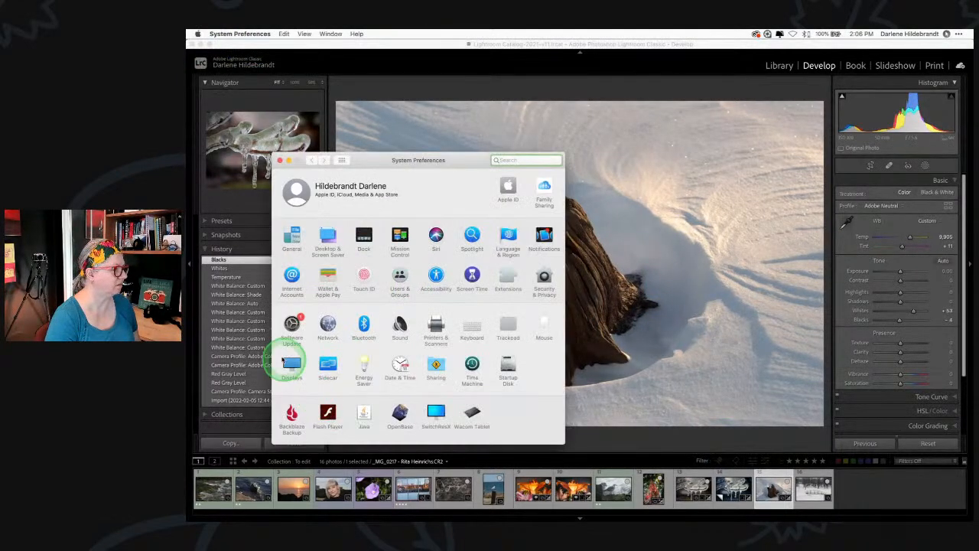
pyautogui.click(292, 367)
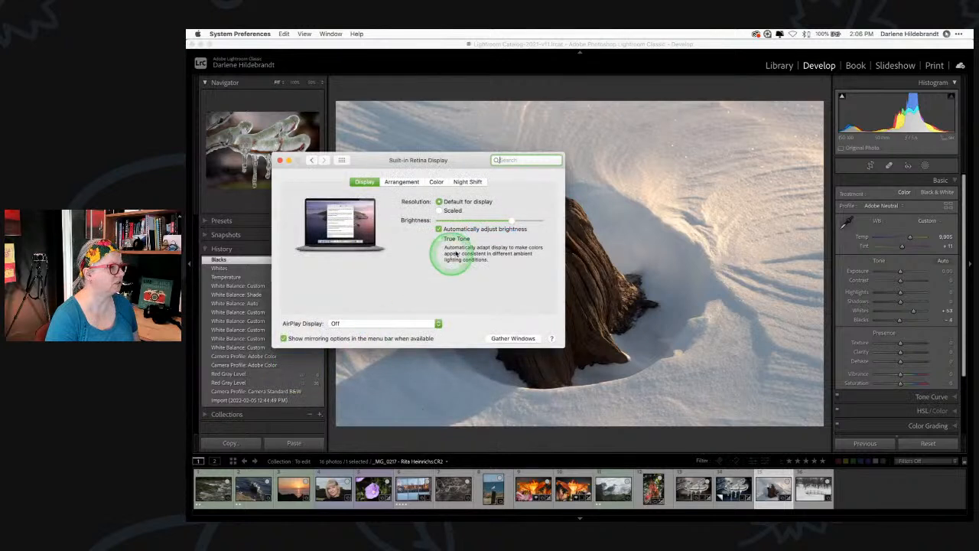
pyautogui.click(437, 230)
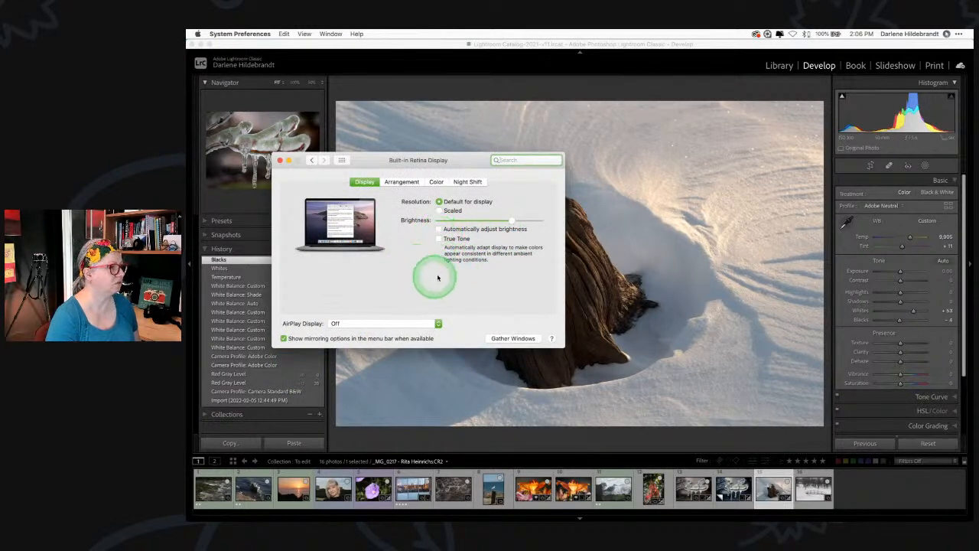
# Check the 2021-10-13 Color LCD.icc profile and the brightness options, and close System Preferences
pyautogui.click(436, 182)
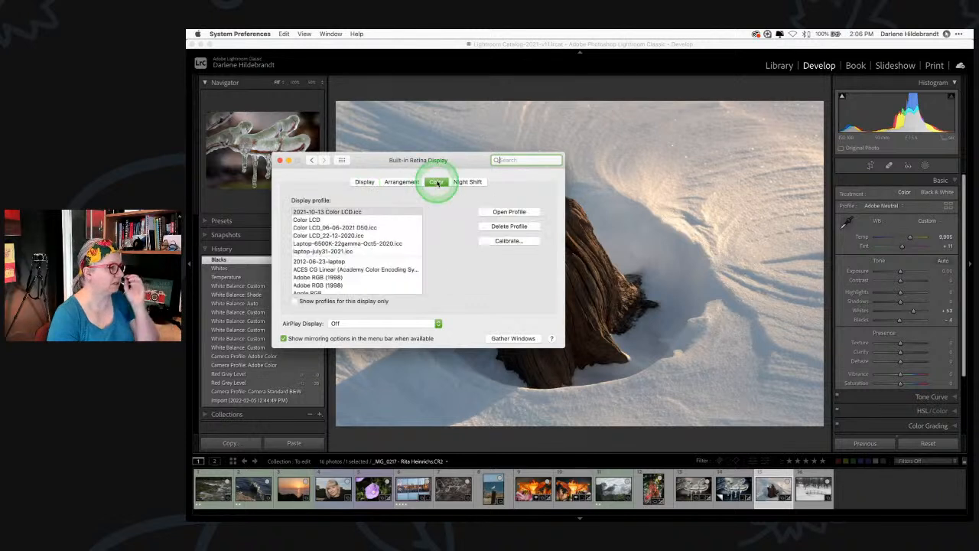
pyautogui.click(307, 212)
pyautogui.click(364, 181)
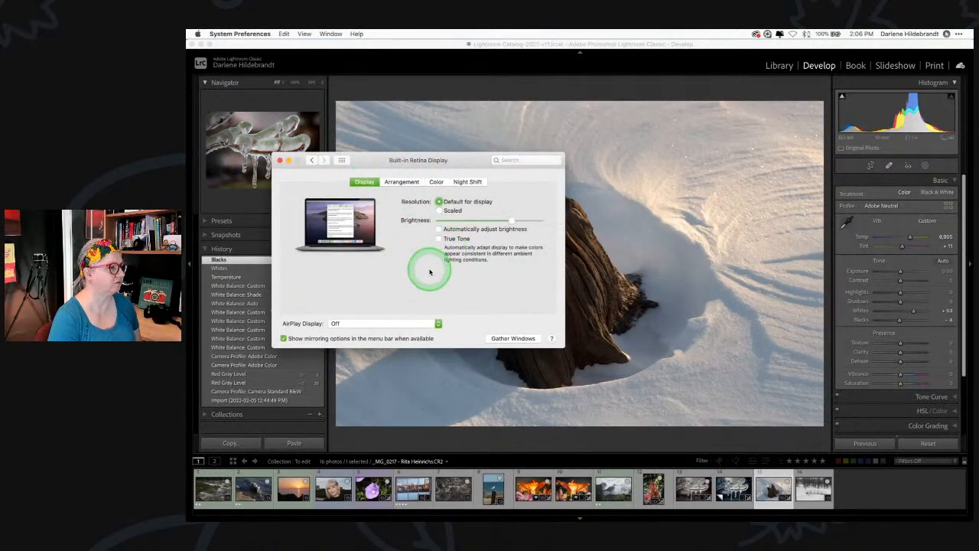
pyautogui.click(280, 160)
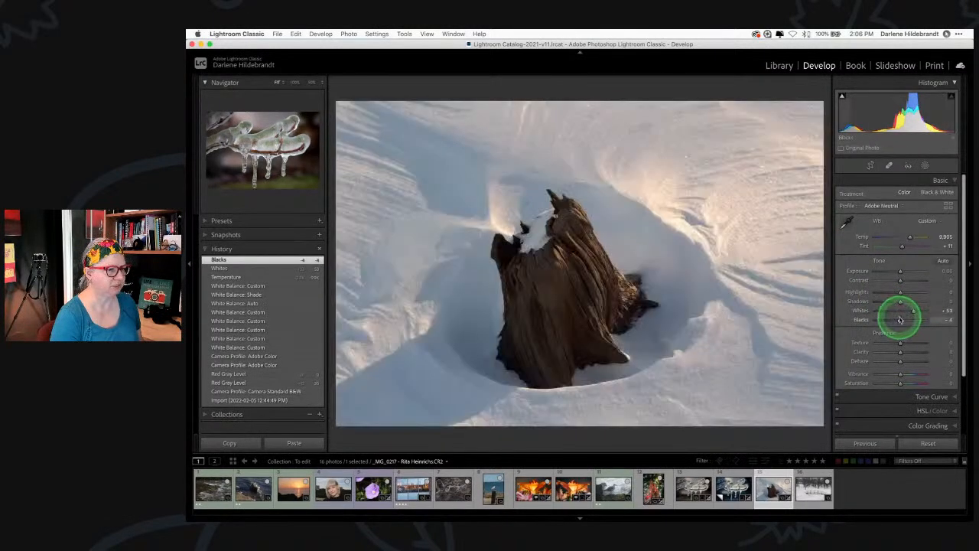
# Set the stump photo's blacks to -19 and shadows to +20
pyautogui.moveTo(899, 319)
pyautogui.mouseDown()
pyautogui.moveTo(892, 293)
pyautogui.moveTo(905, 303)
pyautogui.mouseUp()
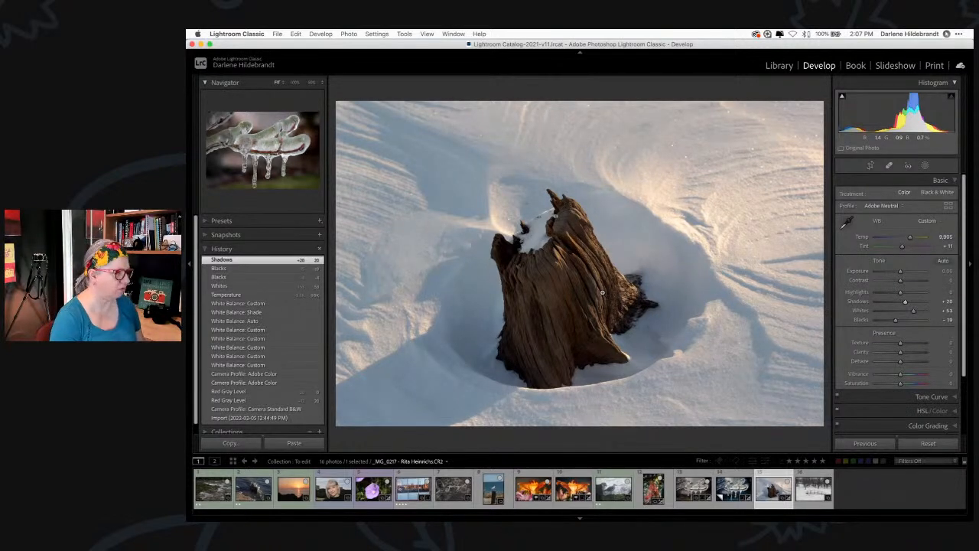
# Crop the stump photo tighter at its original aspect ratio, placing the stump slightly right of center
pyautogui.press('r')
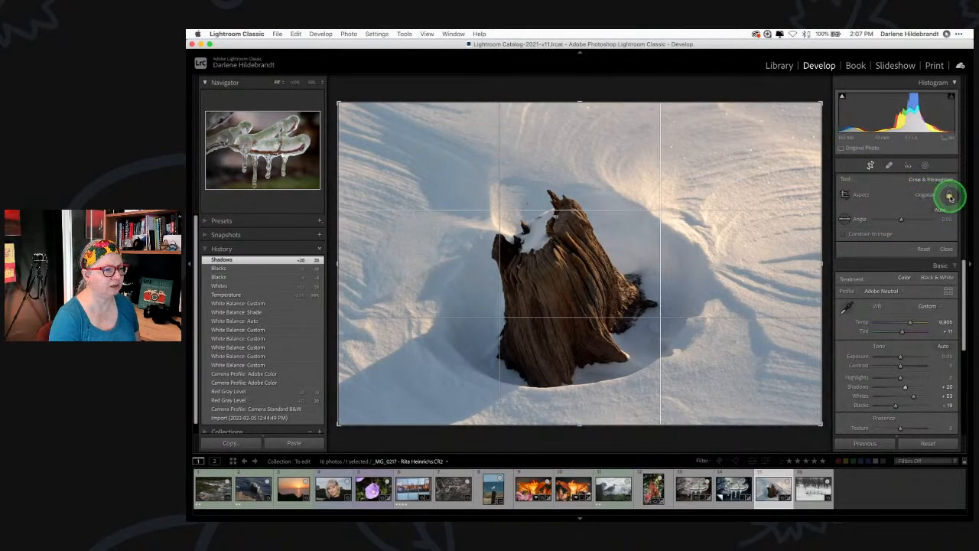
pyautogui.moveTo(339, 102); pyautogui.dragTo(367, 117)
pyautogui.moveTo(481, 229); pyautogui.dragTo(483, 243)
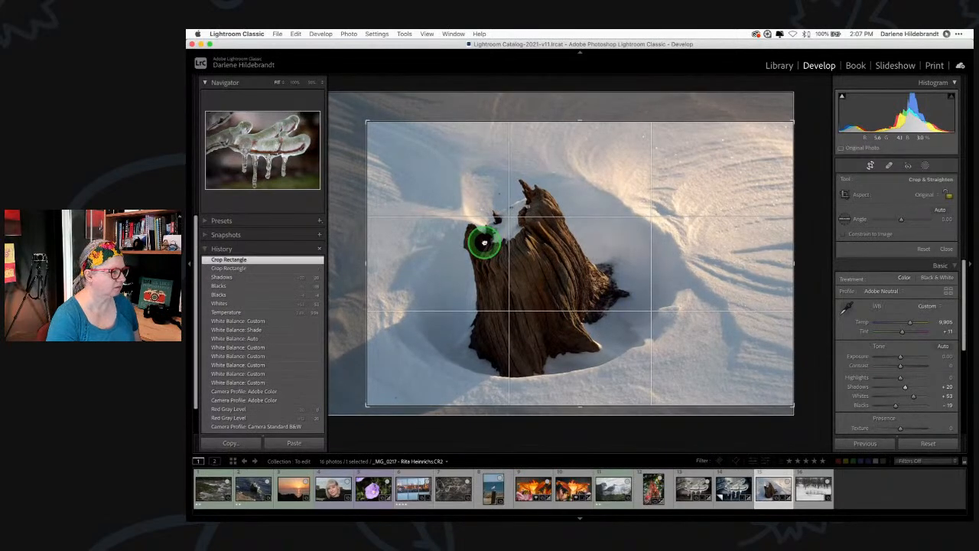
pyautogui.doubleClick(513, 268)
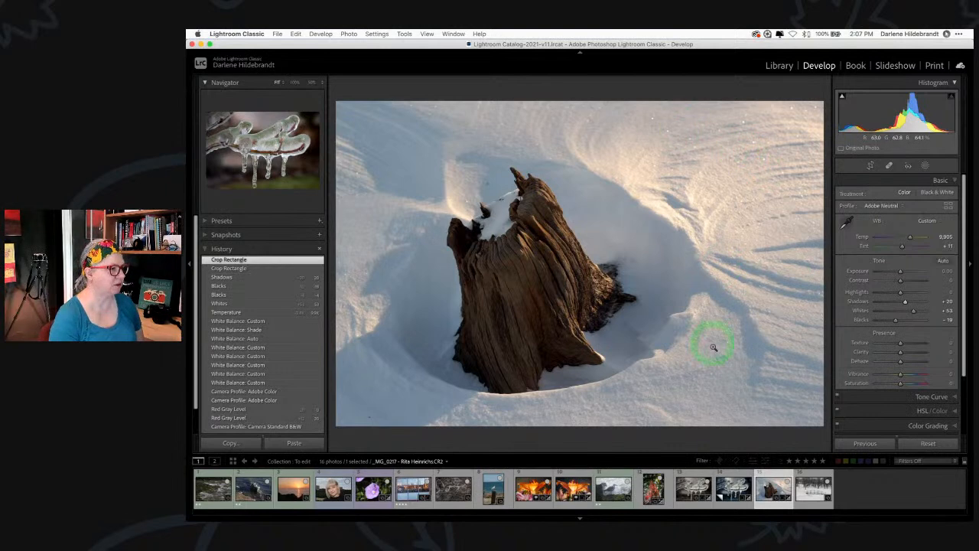
pyautogui.press('r')
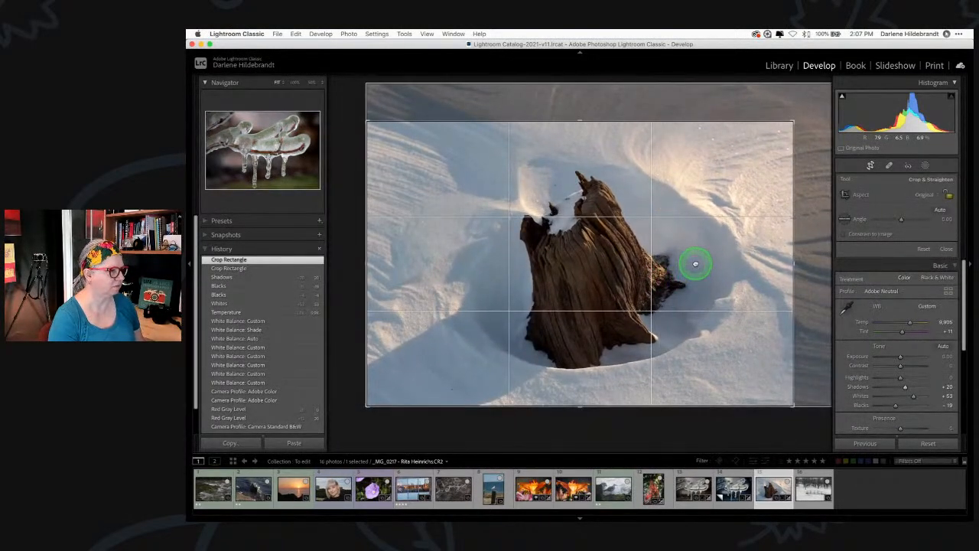
pyautogui.moveTo(695, 264); pyautogui.dragTo(695, 264)
pyautogui.moveTo(793, 121); pyautogui.dragTo(781, 130)
pyautogui.press('r')
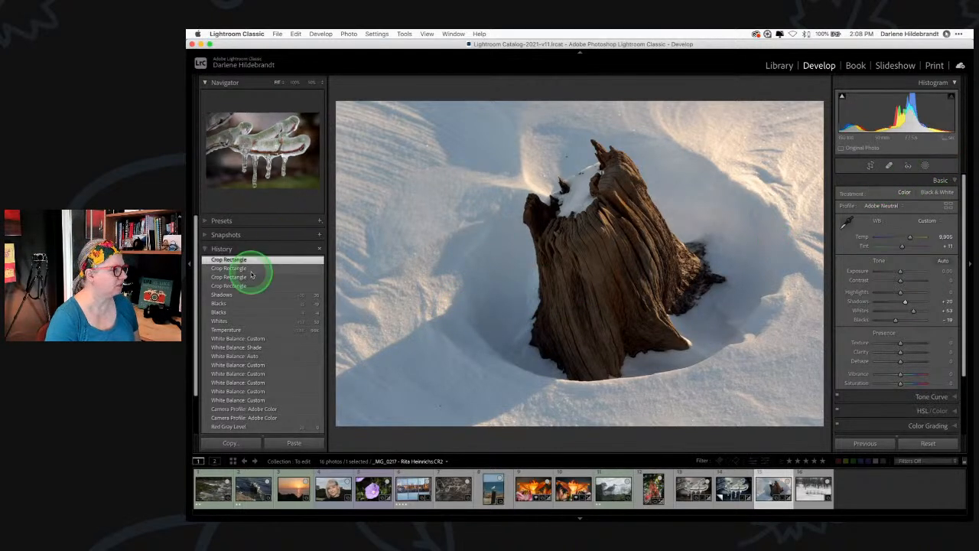
# Apply the Edge darken low vignette preset to the stump photo, and set texture to +10 and clarity to +16
pyautogui.click(220, 221)
pyautogui.click(244, 278)
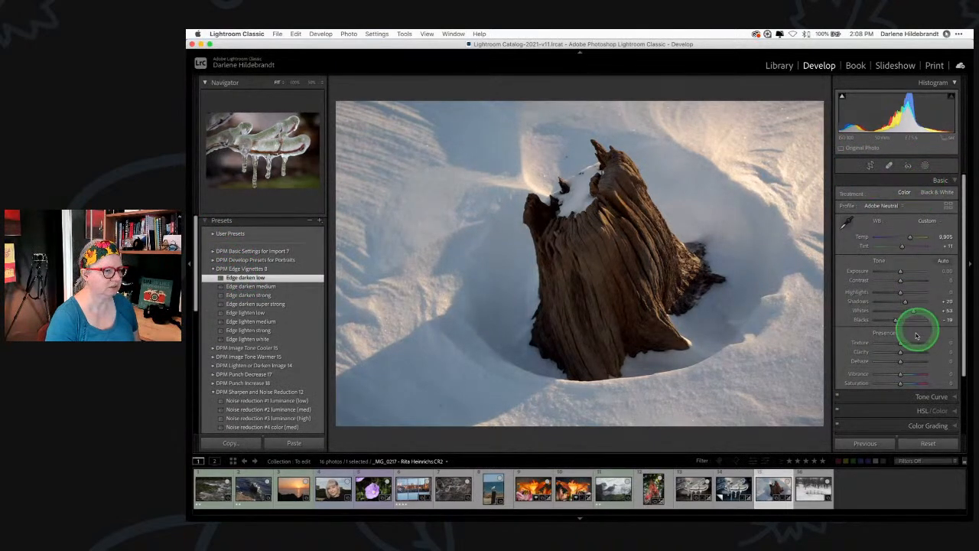
pyautogui.moveTo(899, 351); pyautogui.dragTo(902, 352)
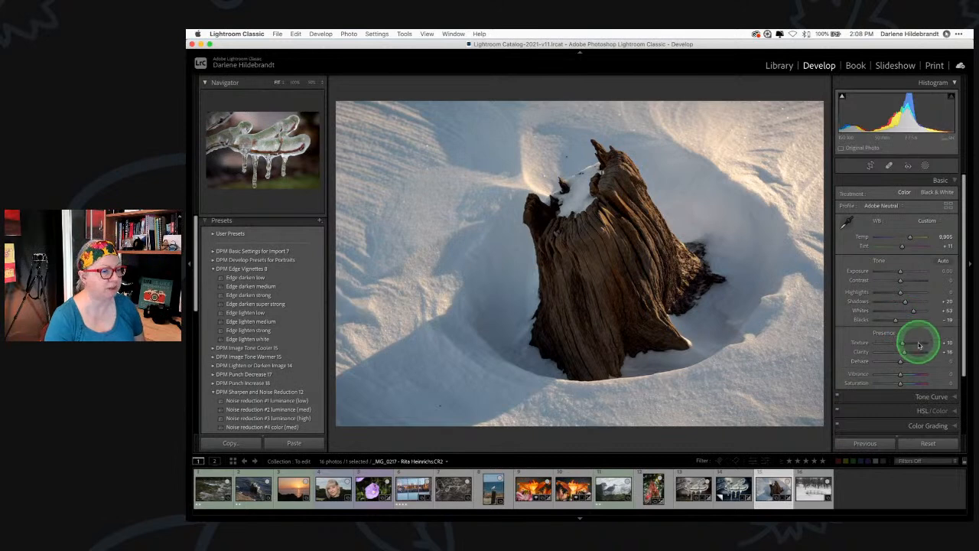
# Mask the stump with Select Subject, set the mask's texture to 20 and clarity to 10, and raise its exposure slightly
pyautogui.click(925, 166)
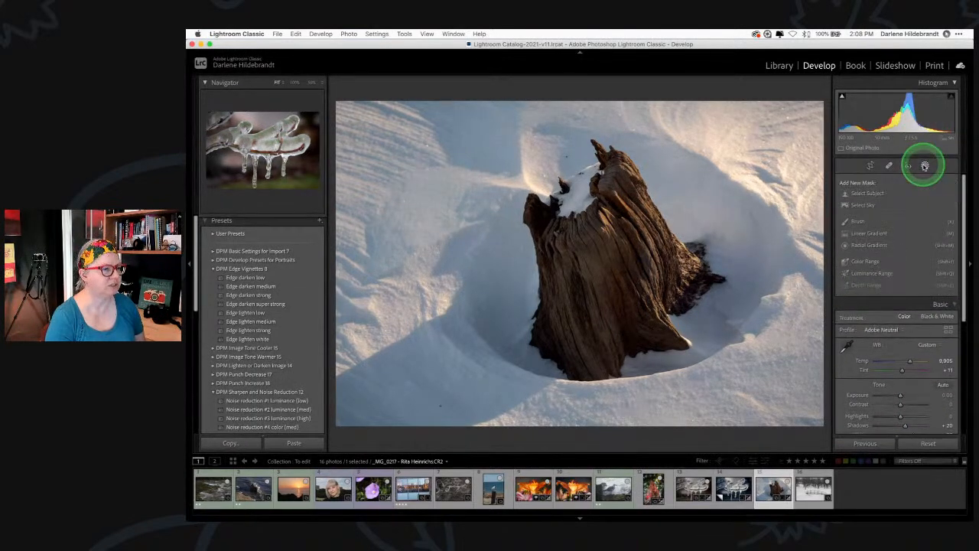
pyautogui.click(864, 191)
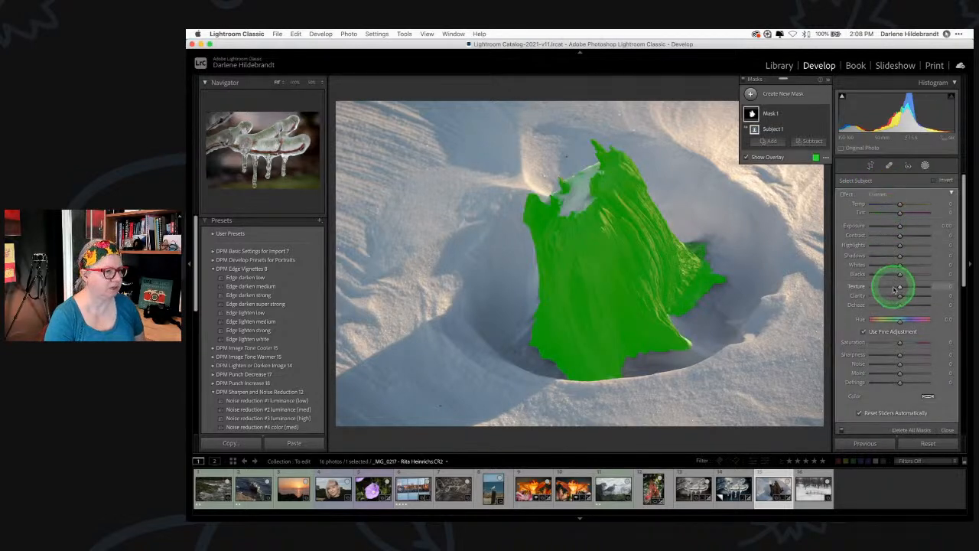
pyautogui.moveTo(896, 285); pyautogui.dragTo(903, 295)
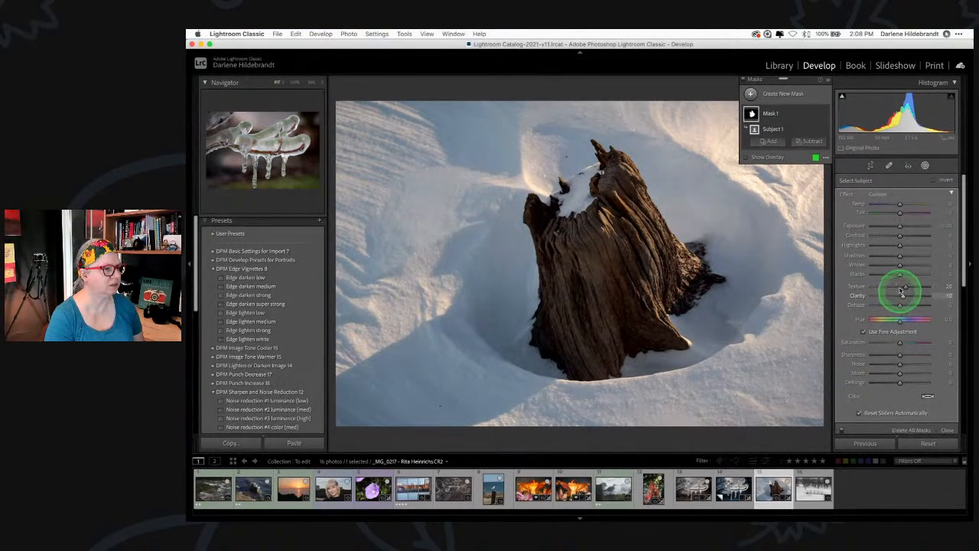
pyautogui.moveTo(900, 229); pyautogui.dragTo(900, 226)
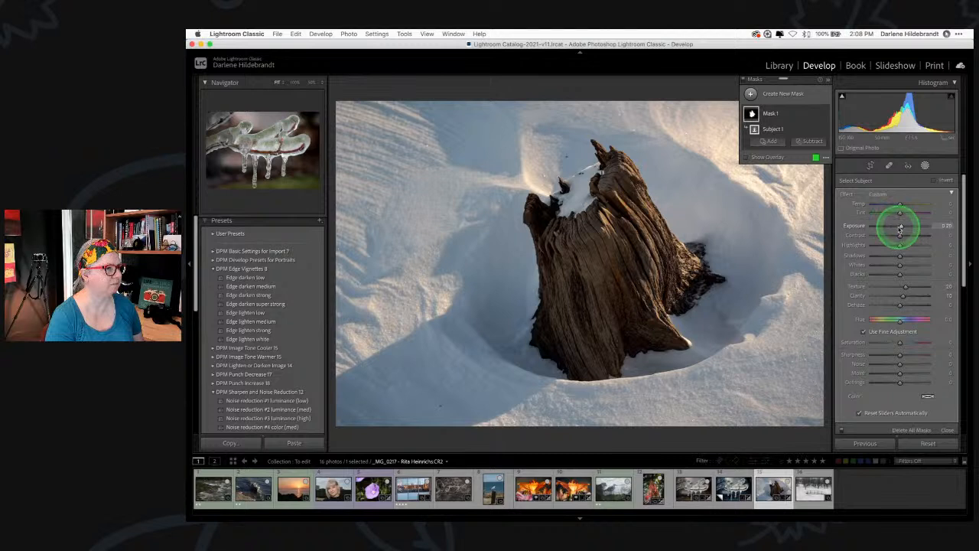
pyautogui.click(924, 165)
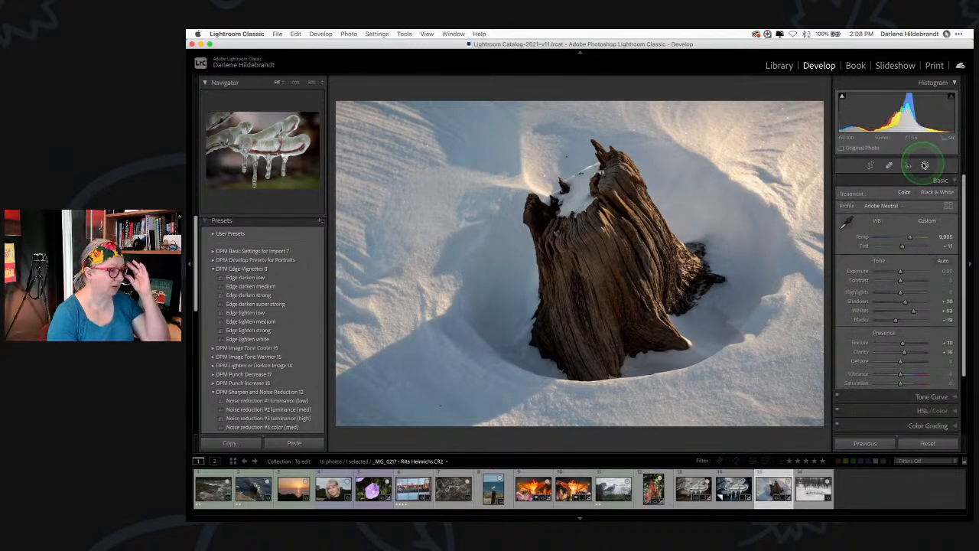
pyautogui.click(915, 166)
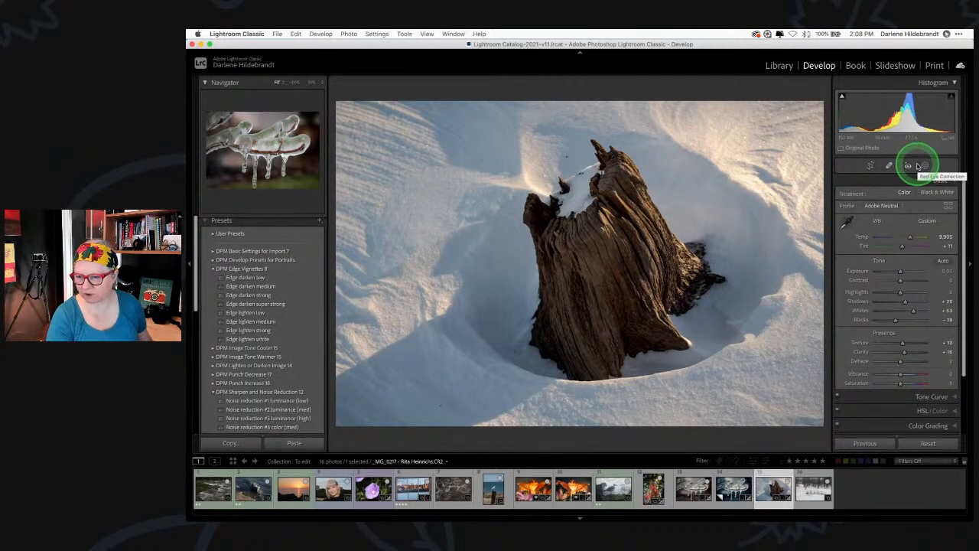
pyautogui.click(919, 166)
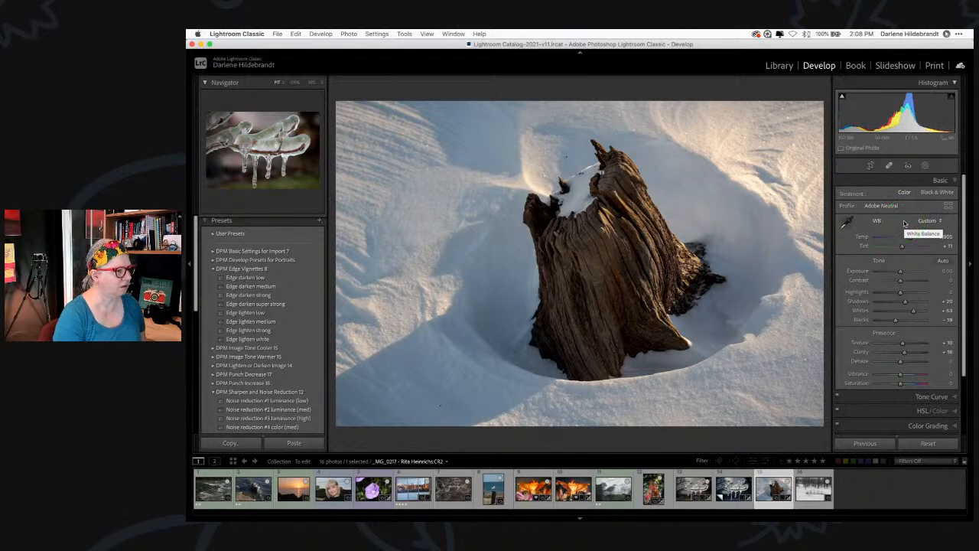
# Add a second Select Subject mask and invert it so it covers the snow around the stump, with the overlay hidden
pyautogui.click(925, 166)
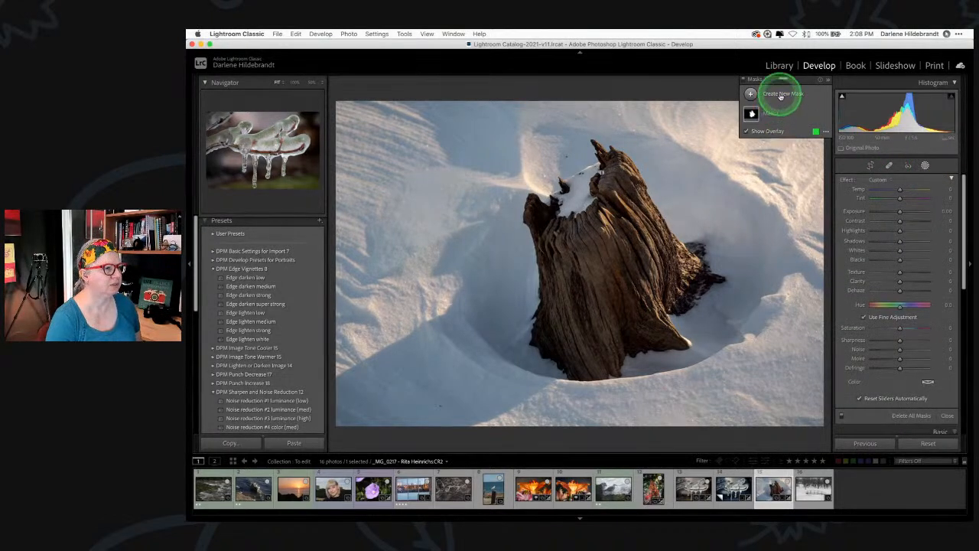
pyautogui.click(780, 96)
pyautogui.click(794, 113)
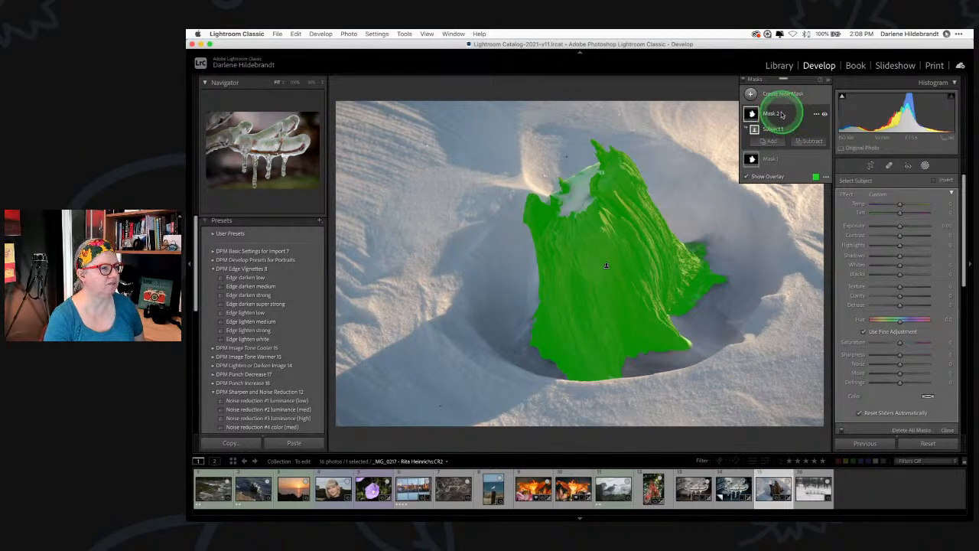
pyautogui.click(933, 181)
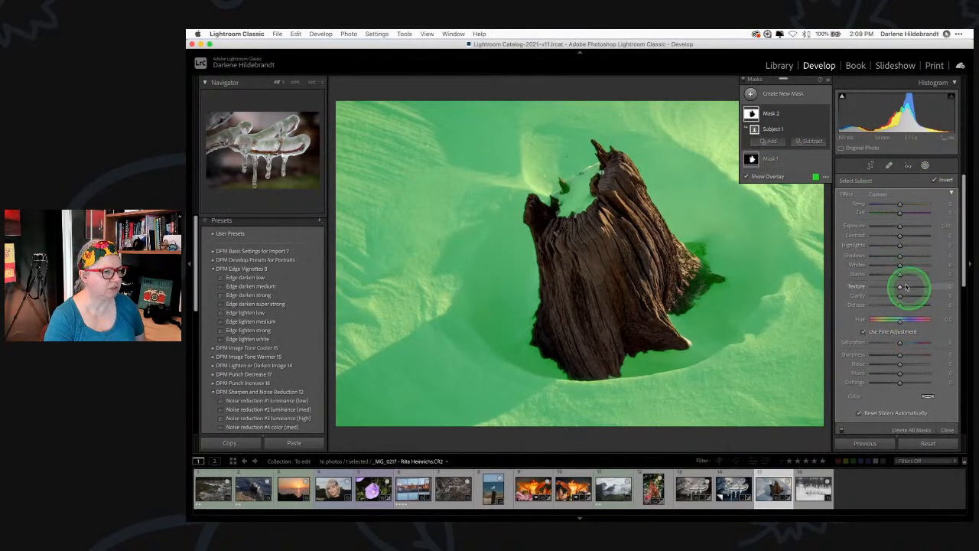
pyautogui.press('o')
# Set the inverted snow mask's blacks to -21, texture to 33 and highlights to -18, and finish masking
pyautogui.moveTo(893, 275)
pyautogui.mouseDown()
pyautogui.moveTo(880, 273)
pyautogui.moveTo(900, 276)
pyautogui.moveTo(892, 275)
pyautogui.mouseUp()
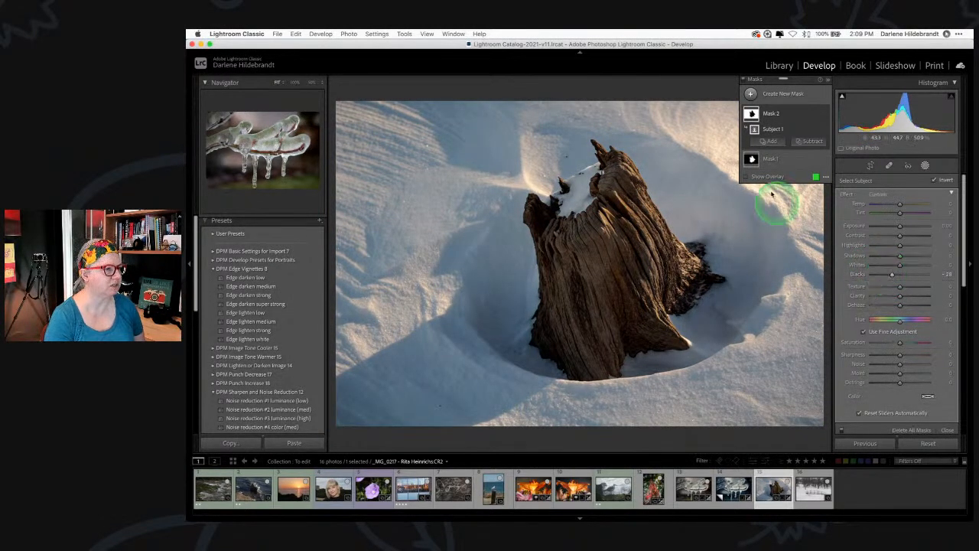
pyautogui.moveTo(793, 82); pyautogui.dragTo(793, 384)
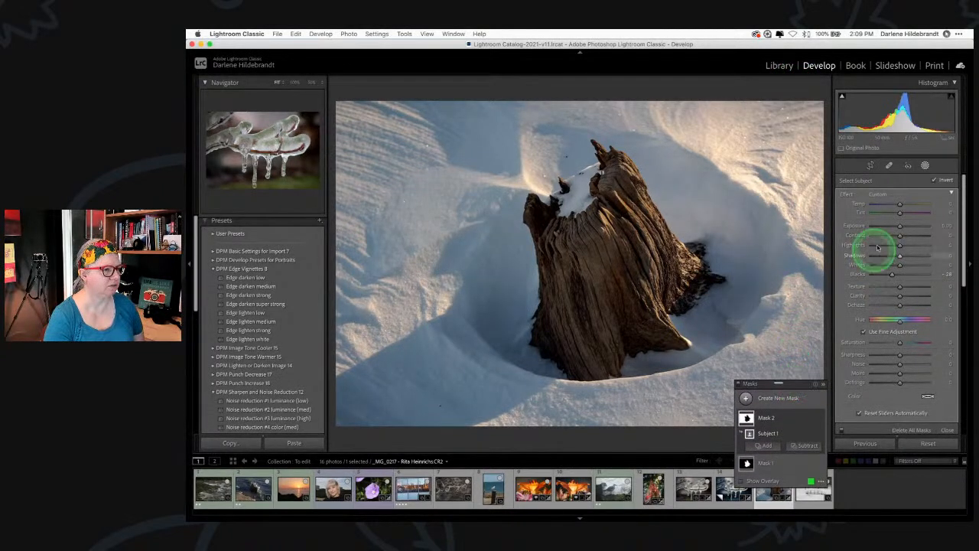
pyautogui.moveTo(896, 275)
pyautogui.mouseDown()
pyautogui.moveTo(880, 273)
pyautogui.moveTo(894, 275)
pyautogui.mouseUp()
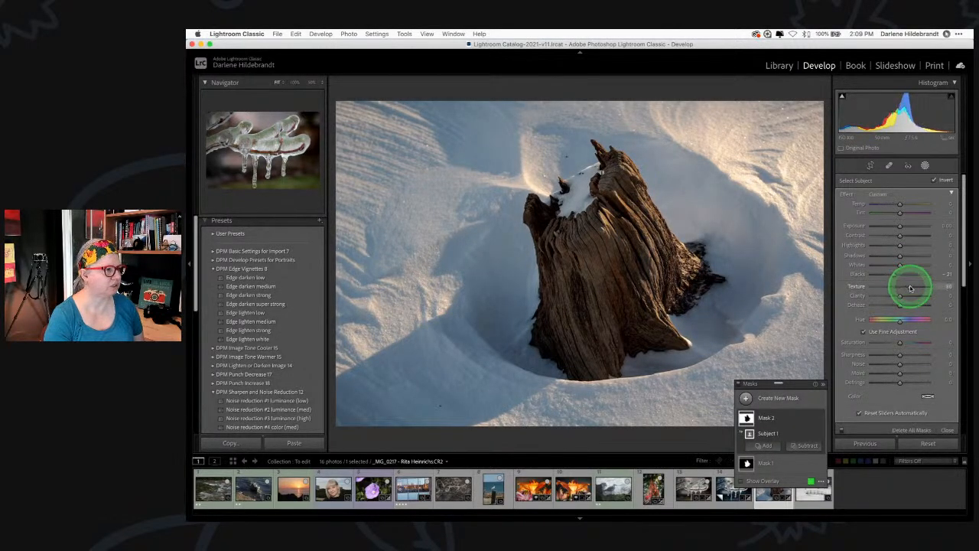
pyautogui.click(887, 245)
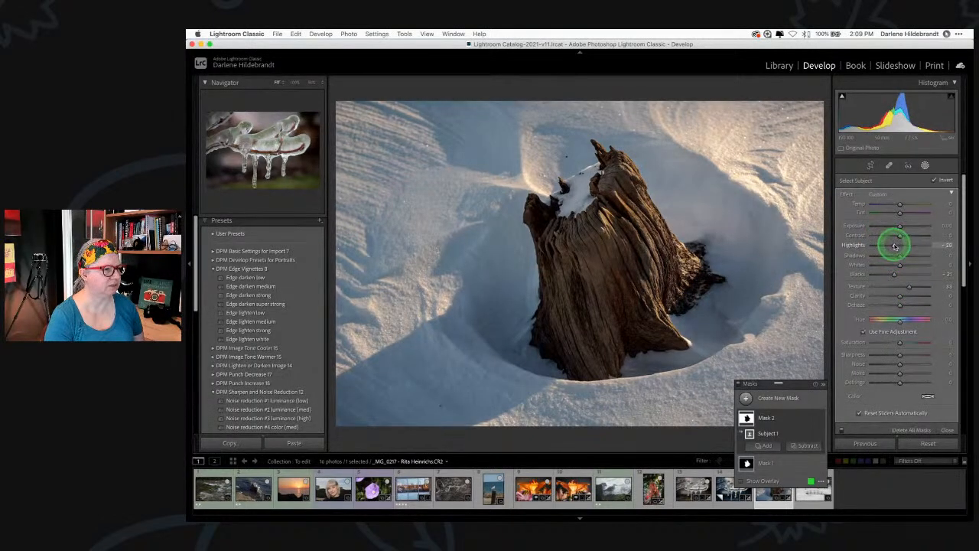
pyautogui.click(891, 274)
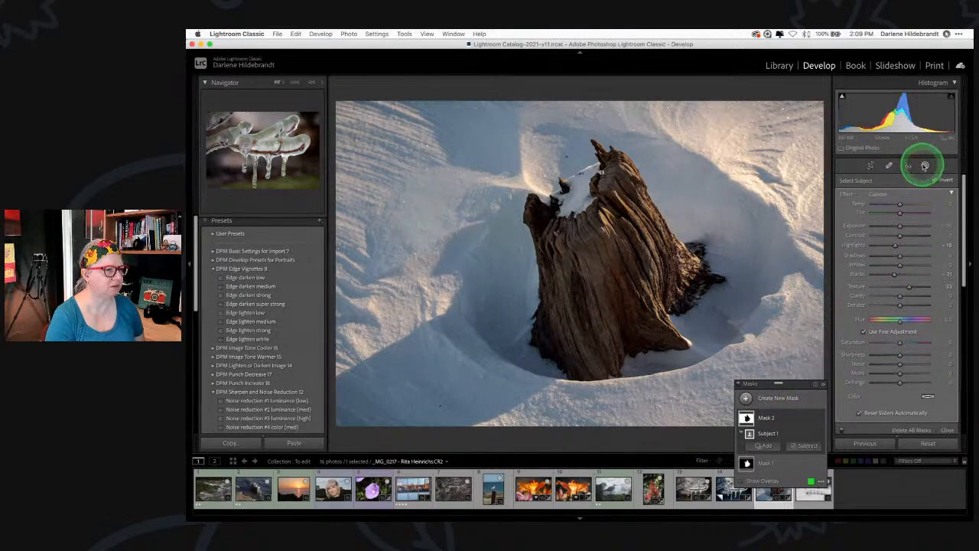
pyautogui.click(925, 165)
# Tint the stump photo's shadows warm yellow in Color Grading, with hue 50 and saturation 23, and compare with the effect off
pyautogui.scroll(-5, 912, 246)
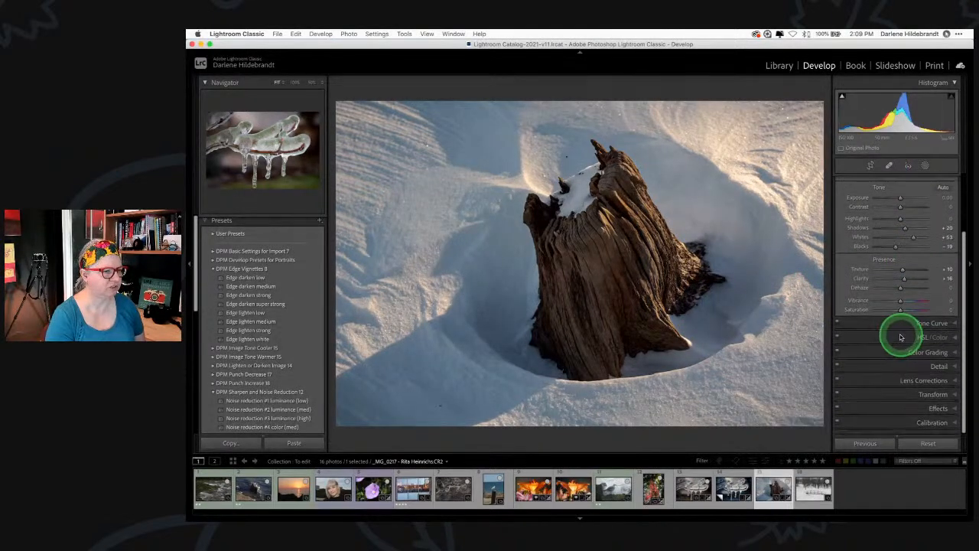
pyautogui.click(901, 356)
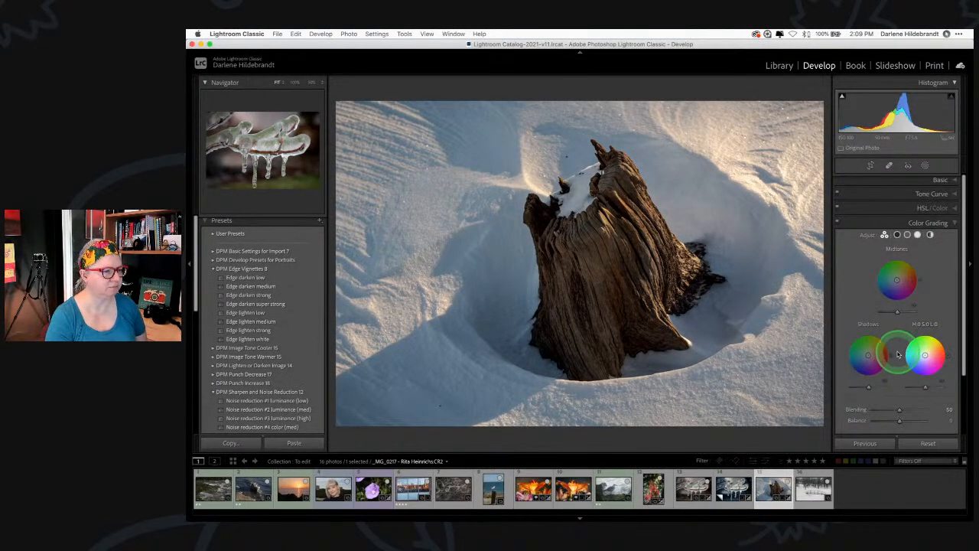
pyautogui.click(869, 356)
pyautogui.moveTo(869, 357)
pyautogui.mouseDown()
pyautogui.moveTo(866, 374)
pyautogui.moveTo(880, 365)
pyautogui.moveTo(876, 345)
pyautogui.mouseUp()
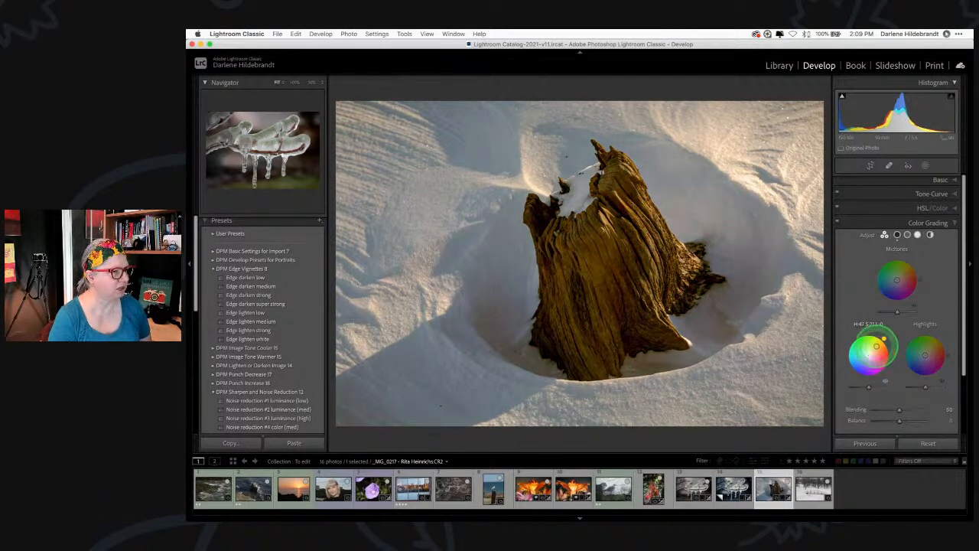
pyautogui.moveTo(872, 349)
pyautogui.mouseDown()
pyautogui.moveTo(882, 341)
pyautogui.moveTo(874, 348)
pyautogui.mouseUp()
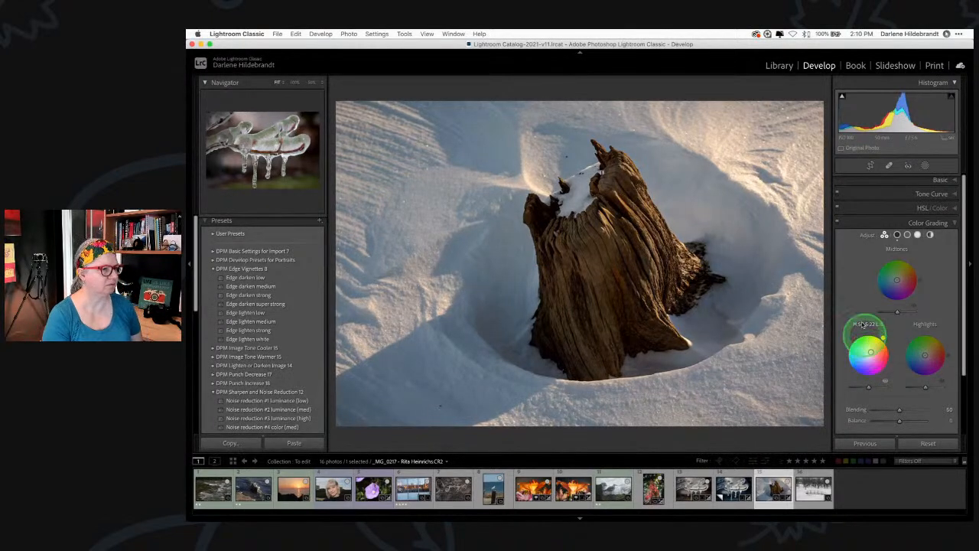
pyautogui.click(838, 223)
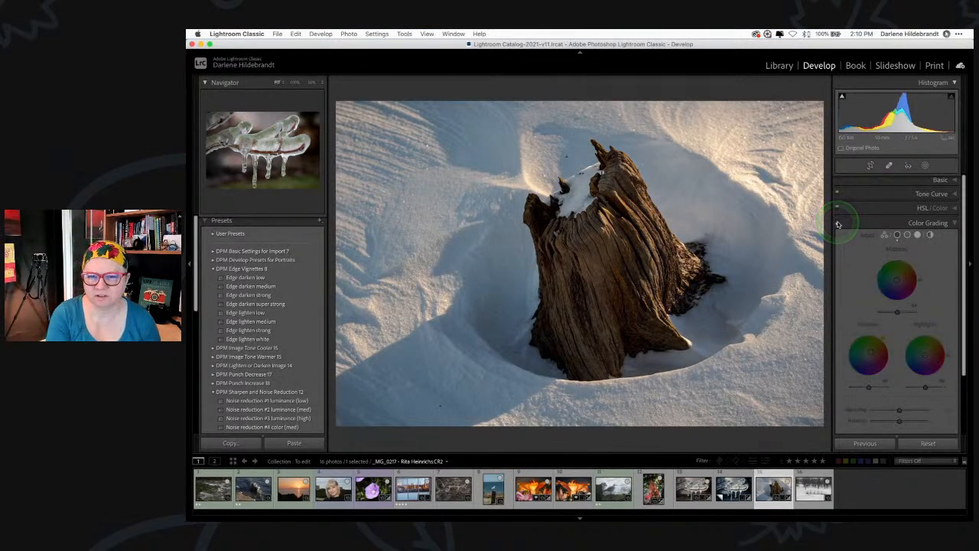
pyautogui.click(838, 223)
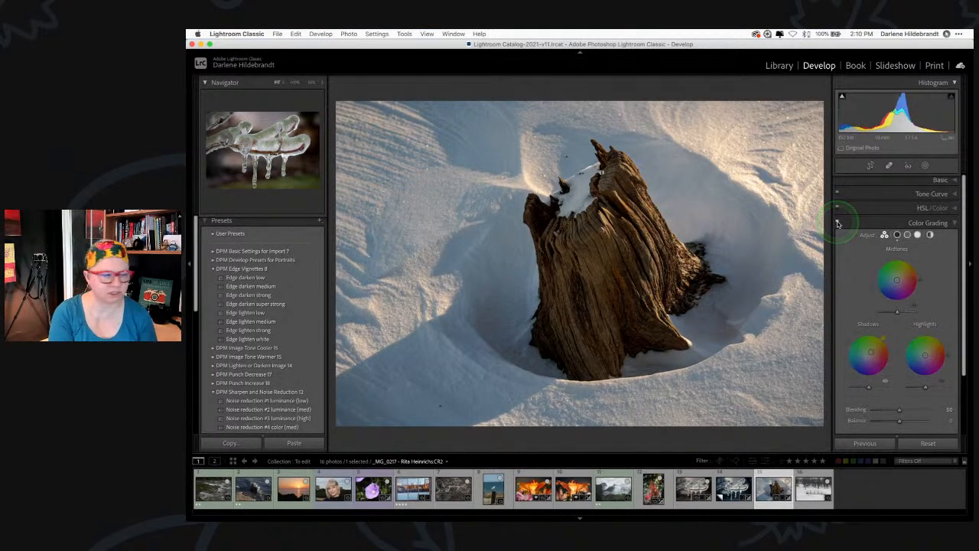
pyautogui.moveTo(868, 344)
pyautogui.mouseDown()
pyautogui.moveTo(878, 389)
pyautogui.moveTo(869, 354)
pyautogui.mouseUp()
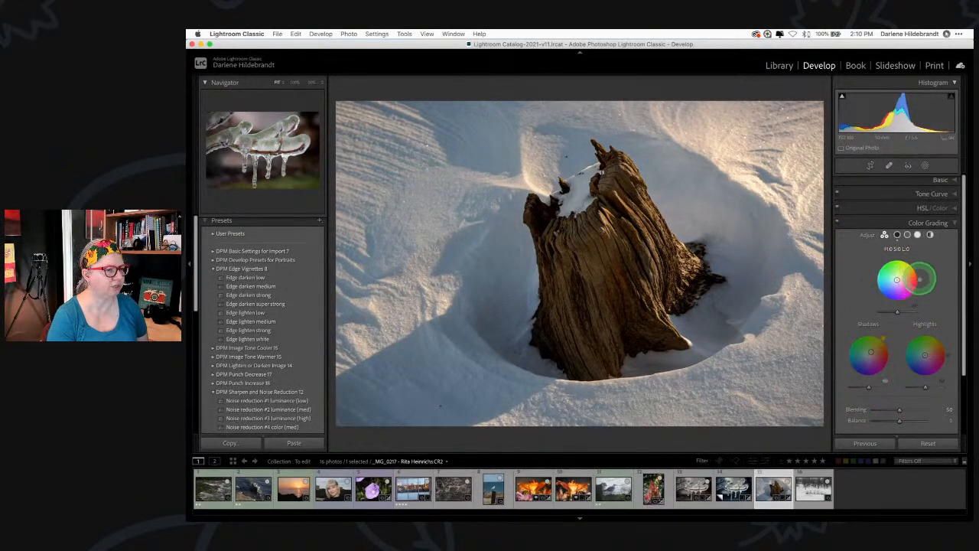
# Try a warm orange tint on the midtones in Color Grading and reset it
pyautogui.moveTo(897, 282)
pyautogui.mouseDown()
pyautogui.moveTo(911, 281)
pyautogui.moveTo(878, 280)
pyautogui.moveTo(896, 284)
pyautogui.moveTo(904, 270)
pyautogui.mouseUp()
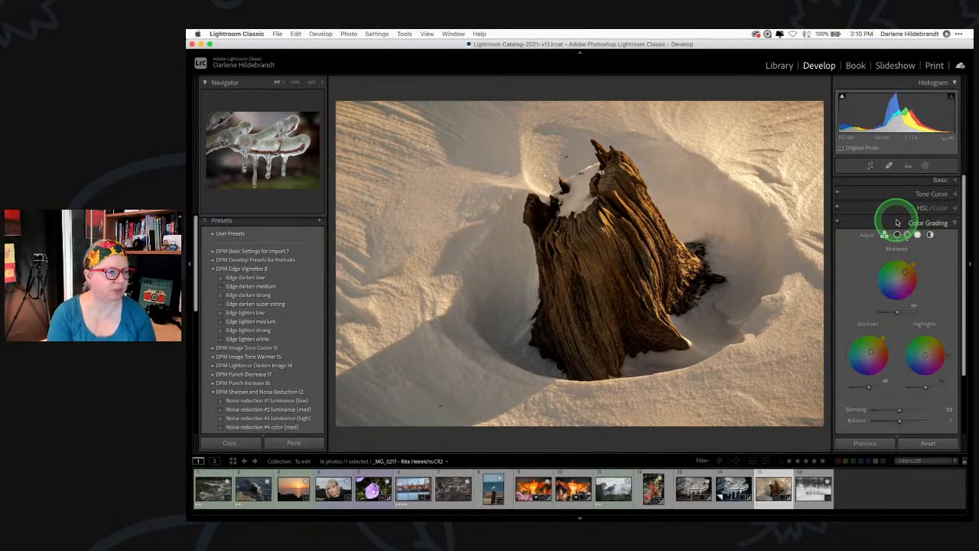
pyautogui.doubleClick(904, 272)
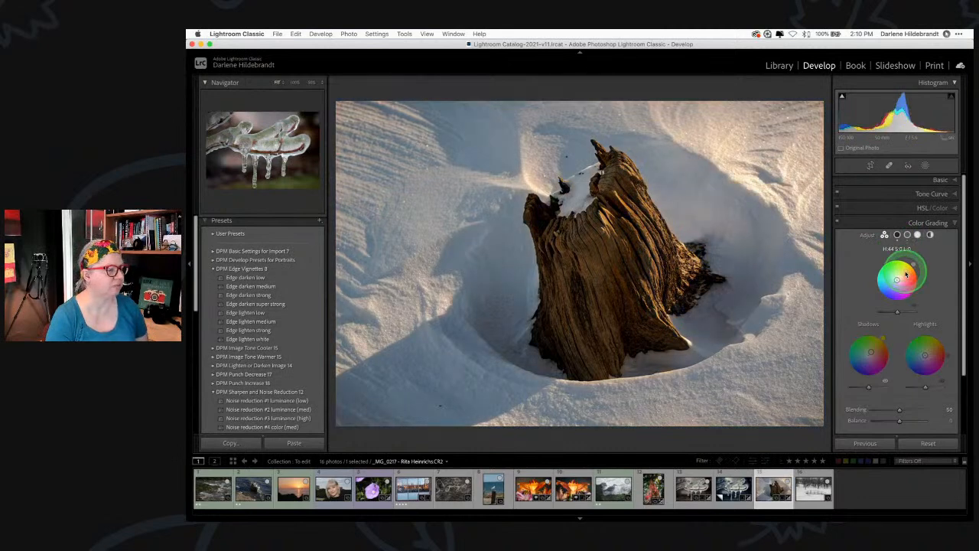
pyautogui.moveTo(896, 282); pyautogui.dragTo(899, 277)
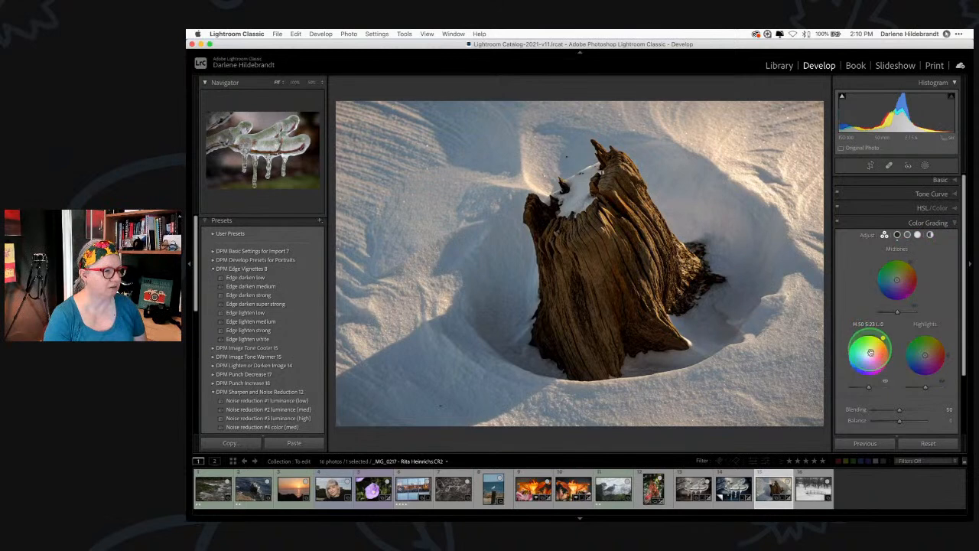
pyautogui.click(921, 222)
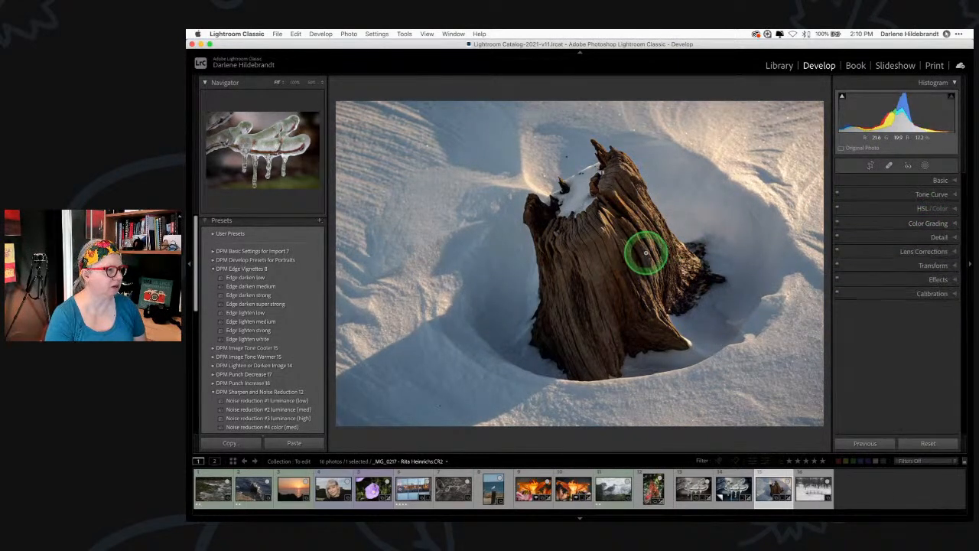
# Send the stump photo to Luminar AI as a JPEG edit copy and bring its editing window fully into view
pyautogui.rightClick(581, 260)
pyautogui.moveTo(592, 331)
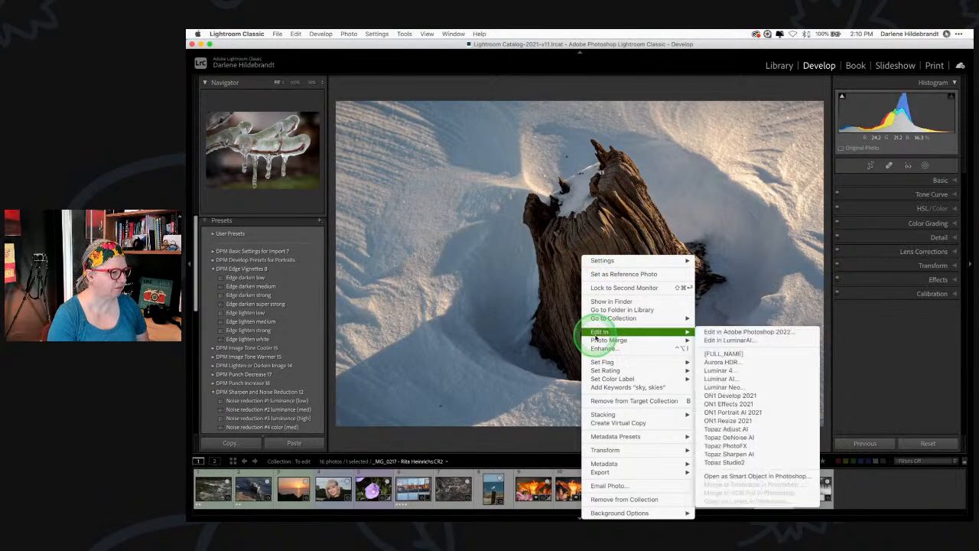
pyautogui.click(733, 379)
pyautogui.click(572, 246)
pyautogui.click(572, 246)
pyautogui.click(631, 315)
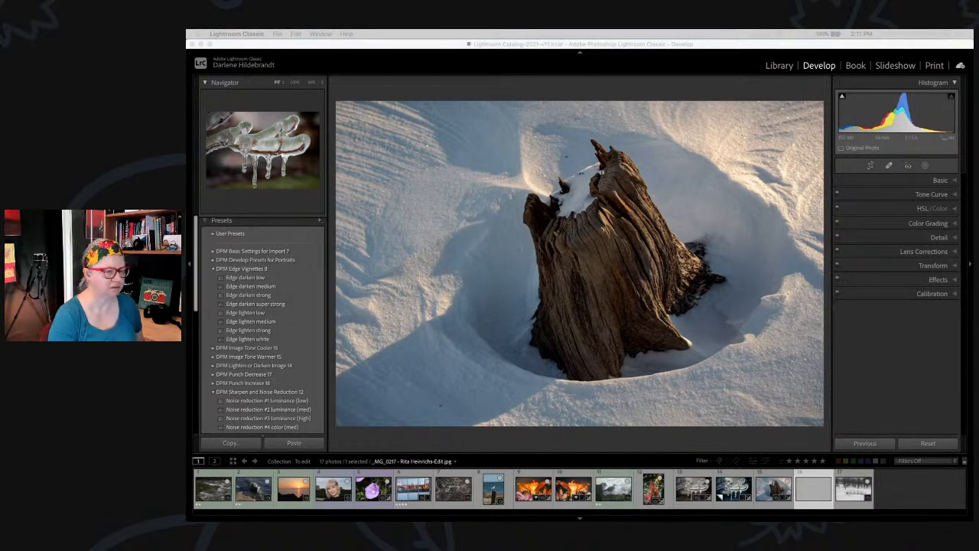
pyautogui.press('super+Tab')
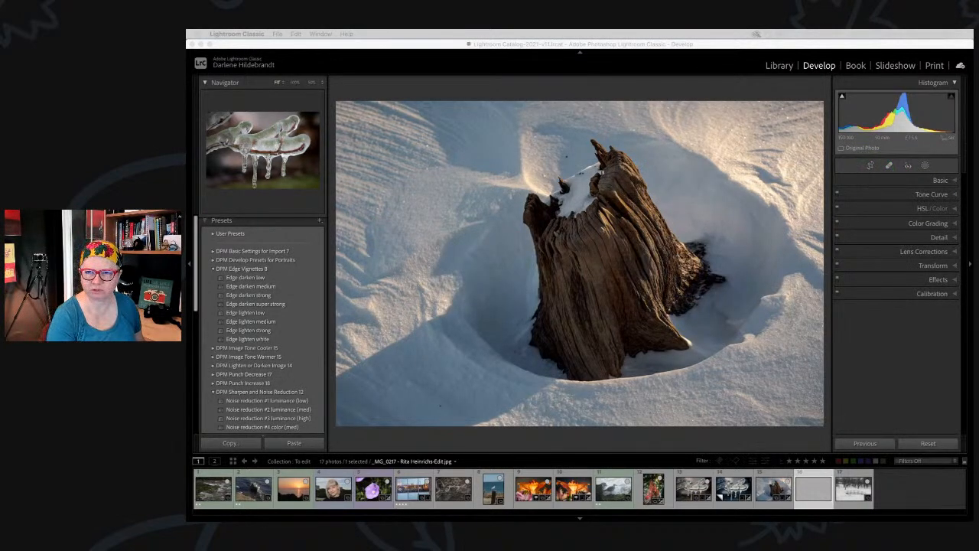
pyautogui.moveTo(527, 92); pyautogui.dragTo(742, 46)
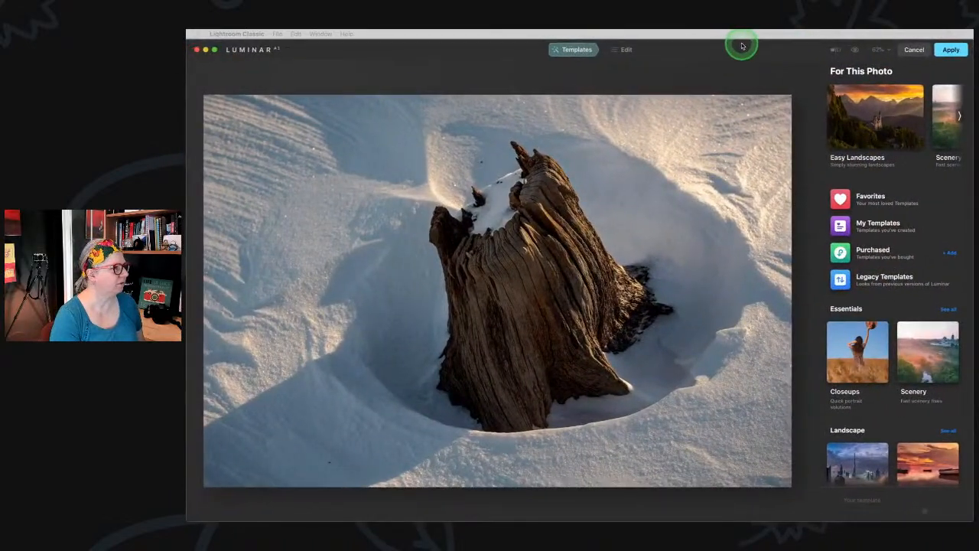
# Tone the stump photo's shadows in Luminar AI's Toning tool with saturation 93 and hue 56
pyautogui.click(624, 49)
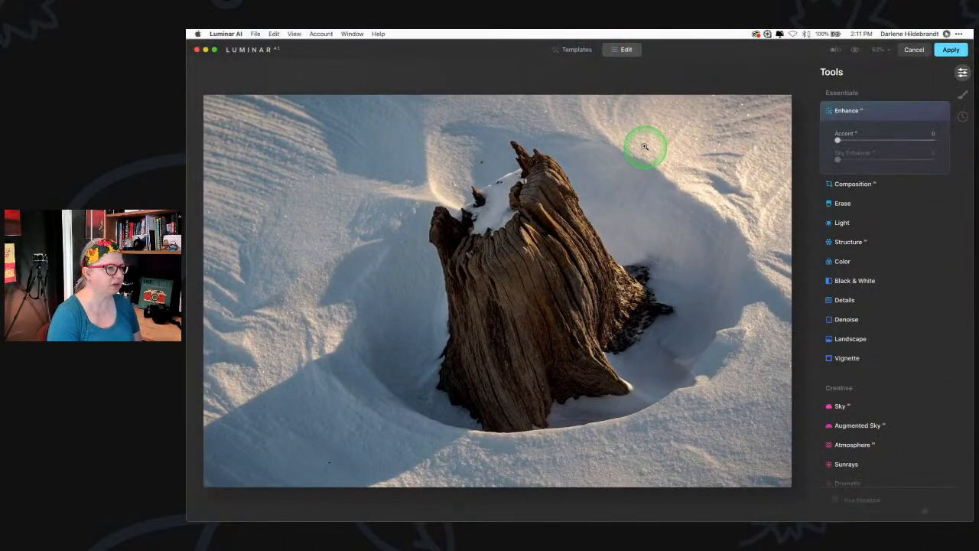
pyautogui.click(849, 261)
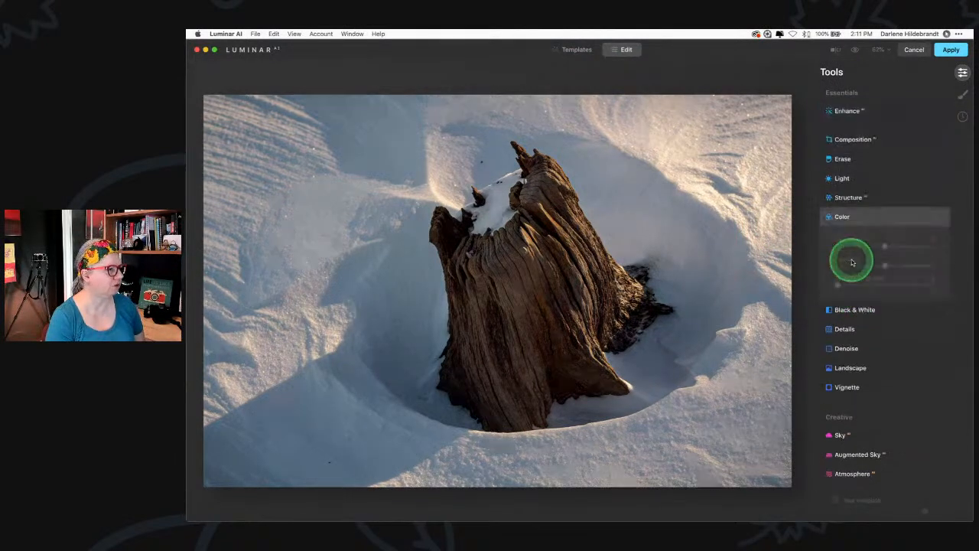
pyautogui.scroll(-5, 848, 306)
pyautogui.scroll(-3, 850, 295)
pyautogui.click(843, 317)
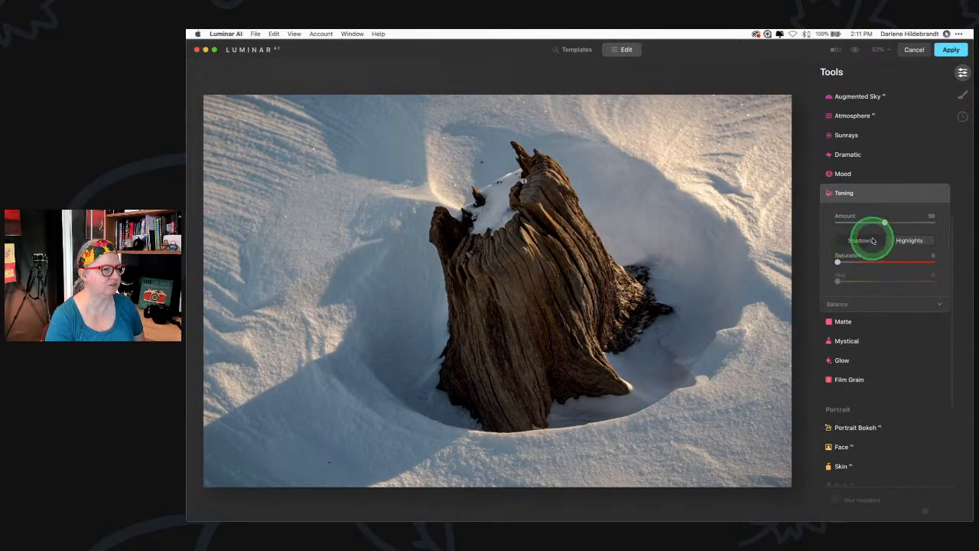
pyautogui.click(862, 240)
pyautogui.moveTo(831, 261); pyautogui.dragTo(925, 262)
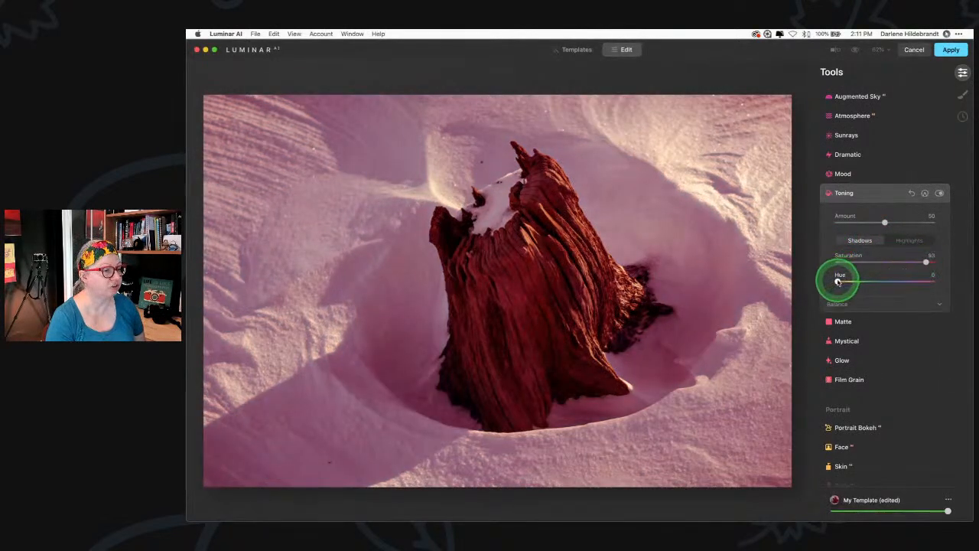
pyautogui.moveTo(840, 282); pyautogui.dragTo(851, 282)
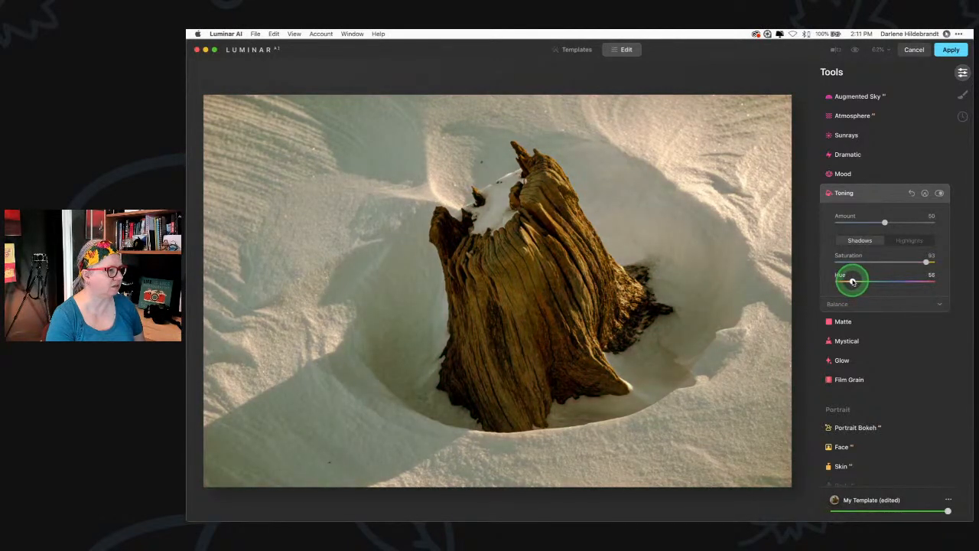
# Shift the stump photo's shadow toning to a warm orange with hue 36 and saturation 43
pyautogui.moveTo(849, 281)
pyautogui.mouseDown()
pyautogui.moveTo(838, 281)
pyautogui.moveTo(846, 282)
pyautogui.mouseUp()
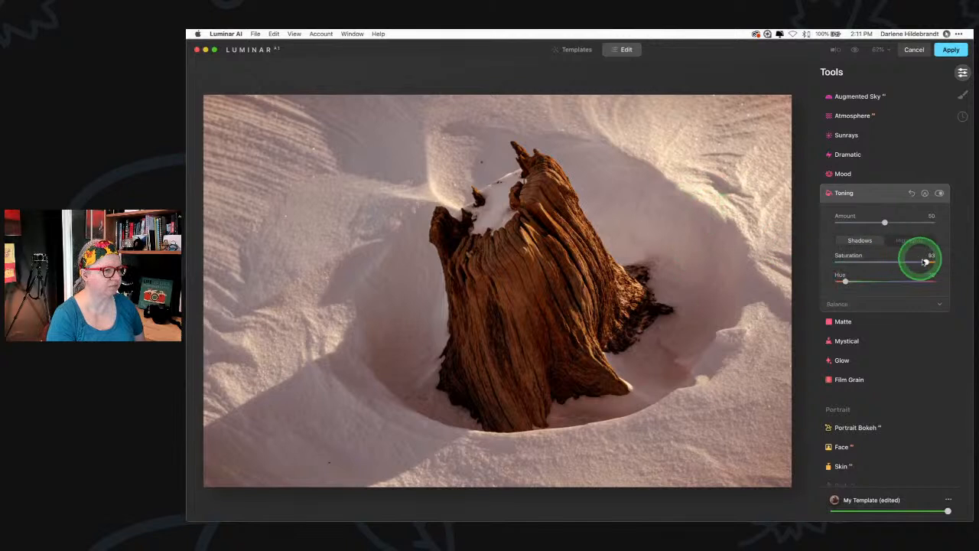
pyautogui.moveTo(926, 262); pyautogui.dragTo(878, 263)
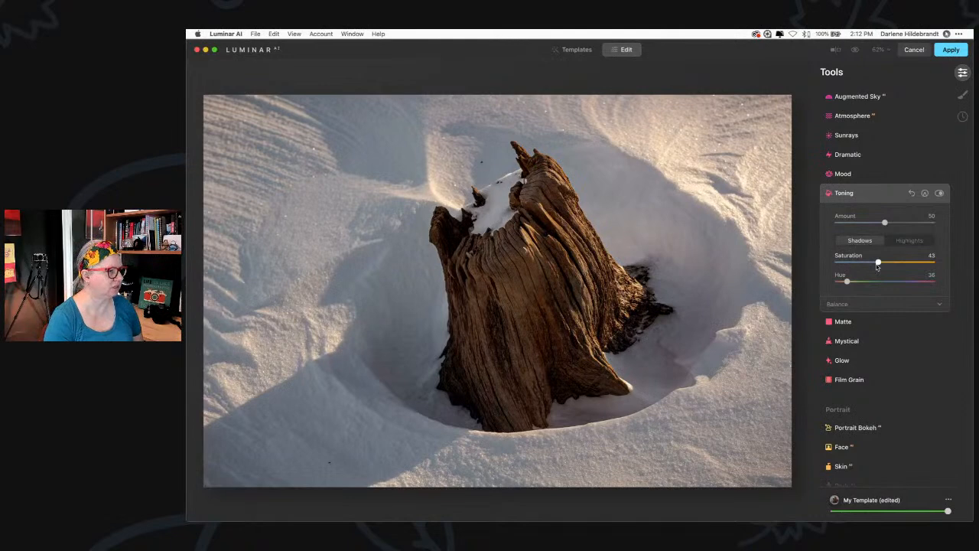
# Boost warm color saturation in the Color tool's HSL section, with orange 23, yellow 16 and a slight increase in red
pyautogui.scroll(10, 877, 266)
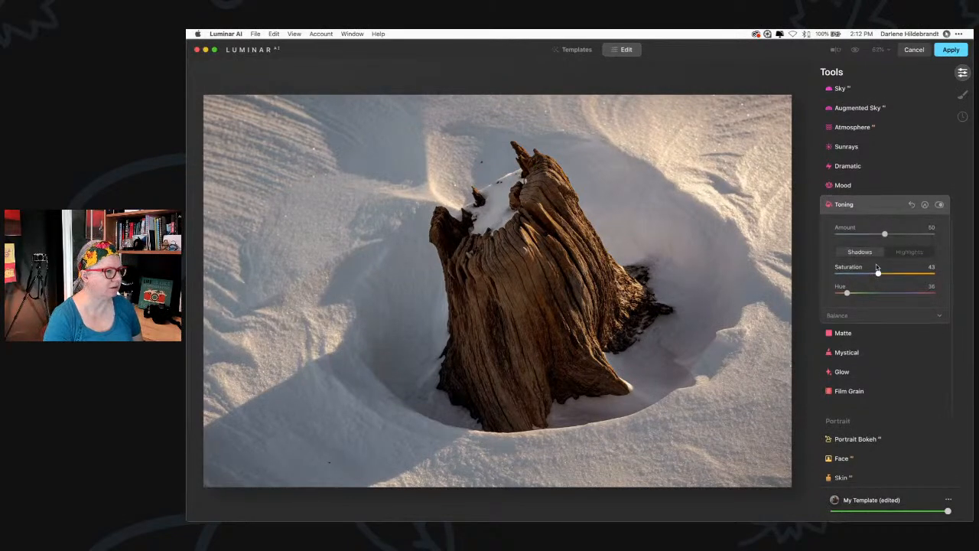
pyautogui.click(847, 208)
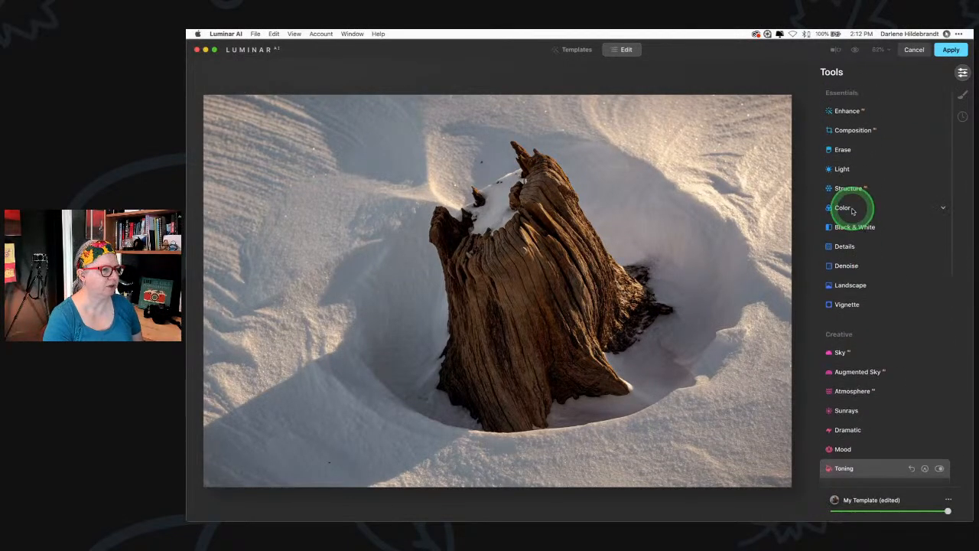
pyautogui.click(839, 342)
pyautogui.click(843, 296)
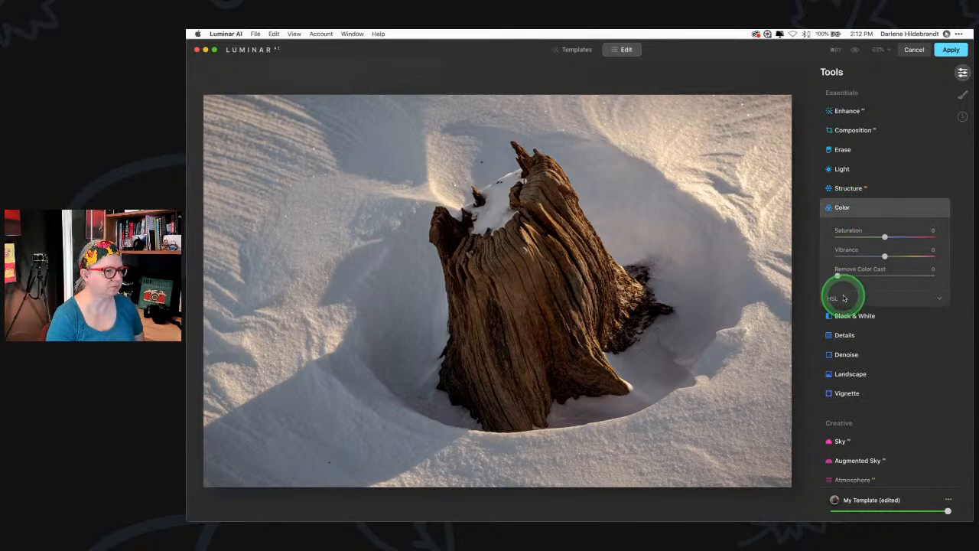
pyautogui.click(885, 326)
pyautogui.click(880, 286)
pyautogui.click(879, 307)
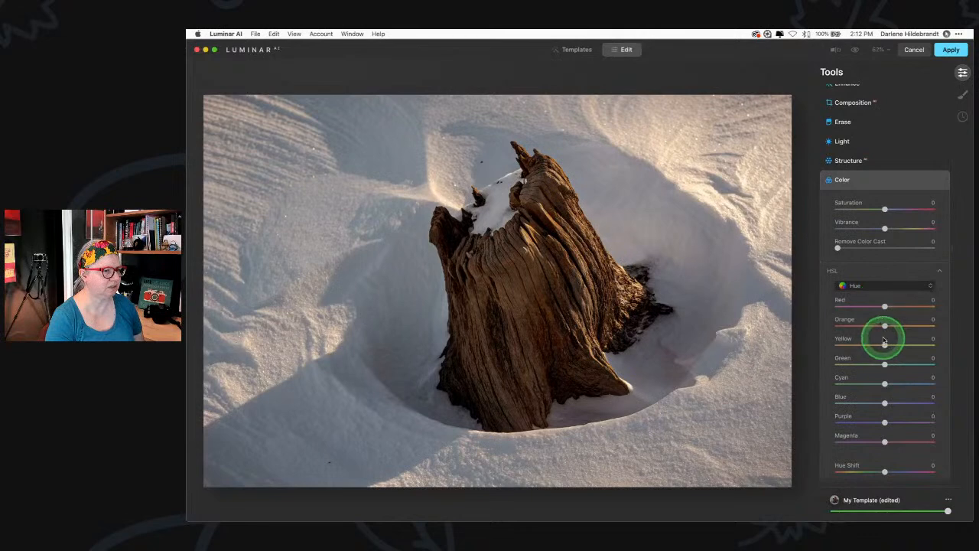
pyautogui.moveTo(885, 326); pyautogui.dragTo(892, 345)
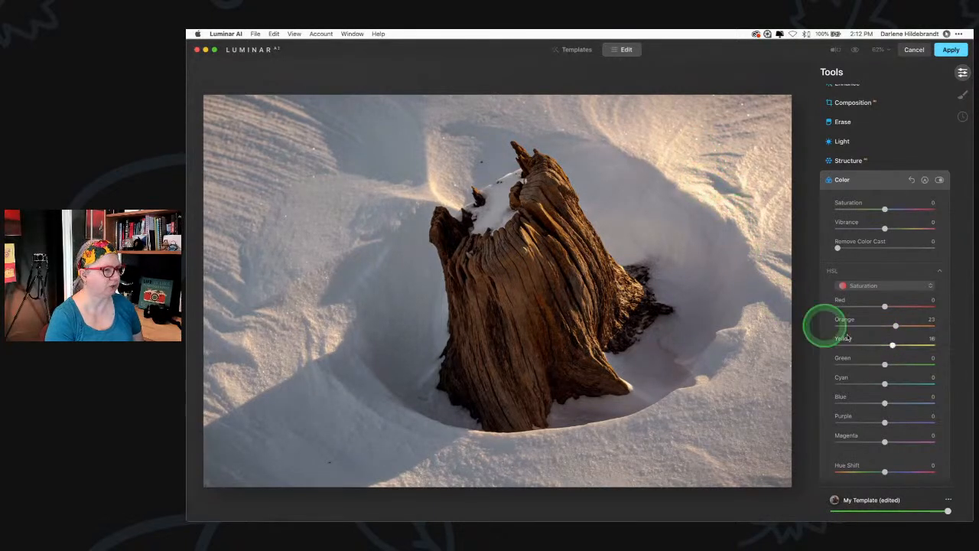
pyautogui.moveTo(891, 307); pyautogui.dragTo(857, 307)
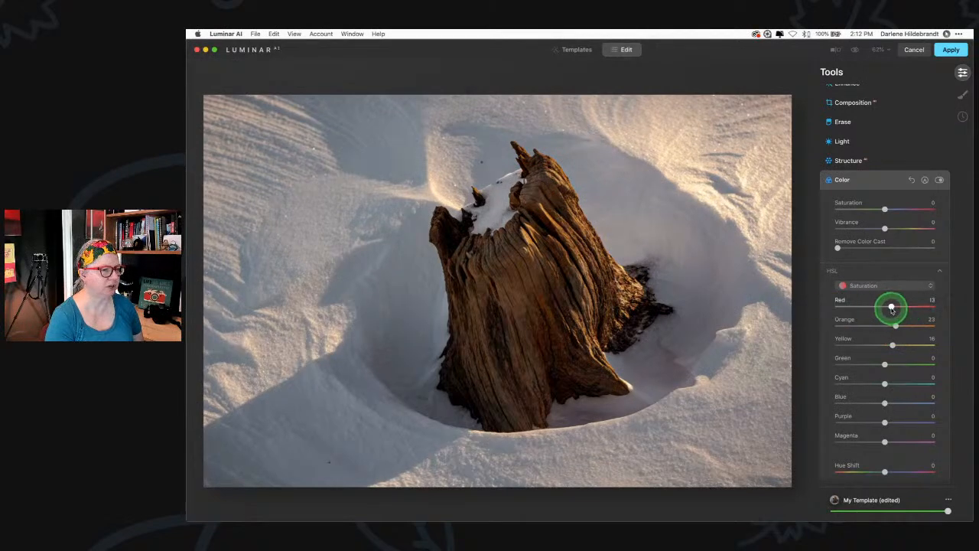
# Shift the HSL hues to red 4, orange 12 and yellow 20, and compare the photo with the Color tool off
pyautogui.click(875, 287)
pyautogui.click(868, 295)
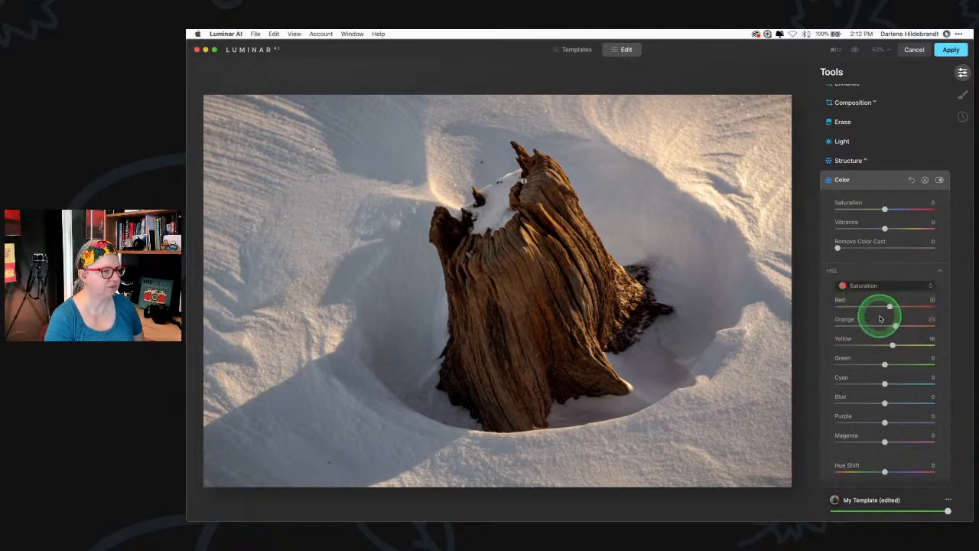
pyautogui.moveTo(884, 310); pyautogui.dragTo(894, 343)
pyautogui.click(884, 324)
pyautogui.click(939, 179)
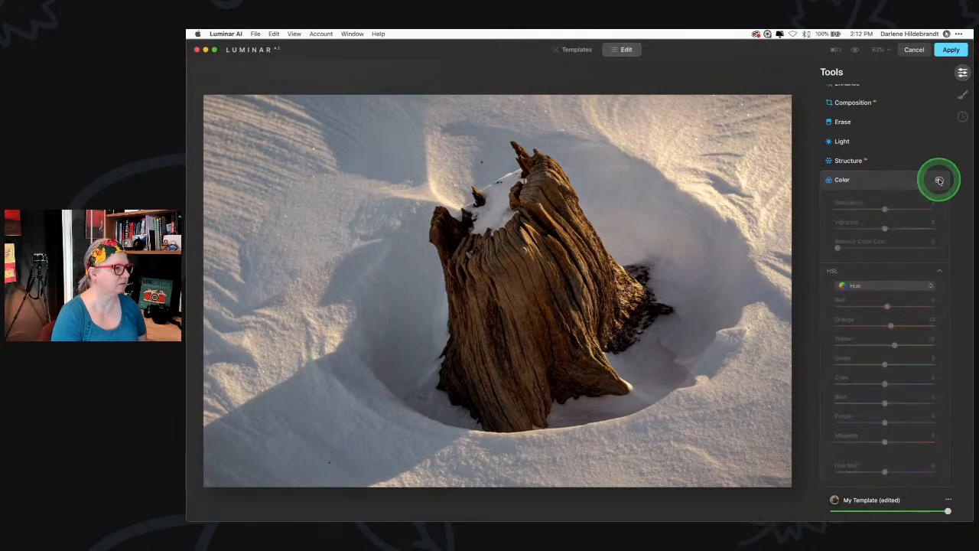
pyautogui.click(939, 180)
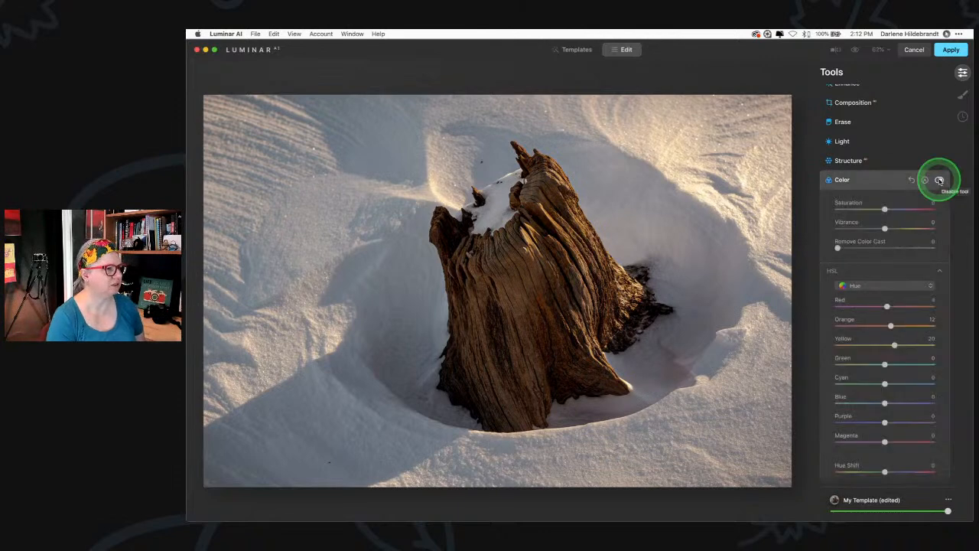
# Limit the Color adjustment to the stump with a radial mask shaped as an upright oval around it
pyautogui.click(925, 180)
pyautogui.scroll(-2, 887, 191)
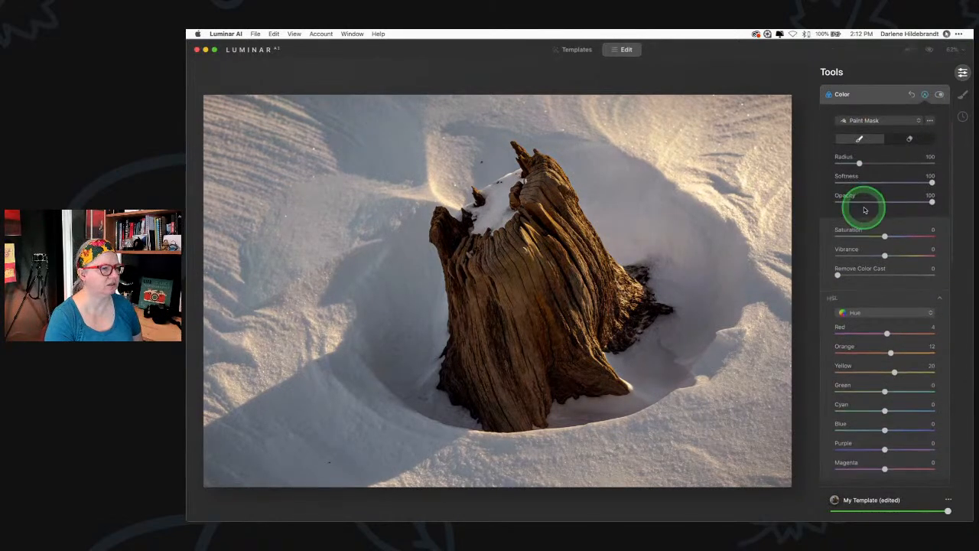
pyautogui.click(870, 148)
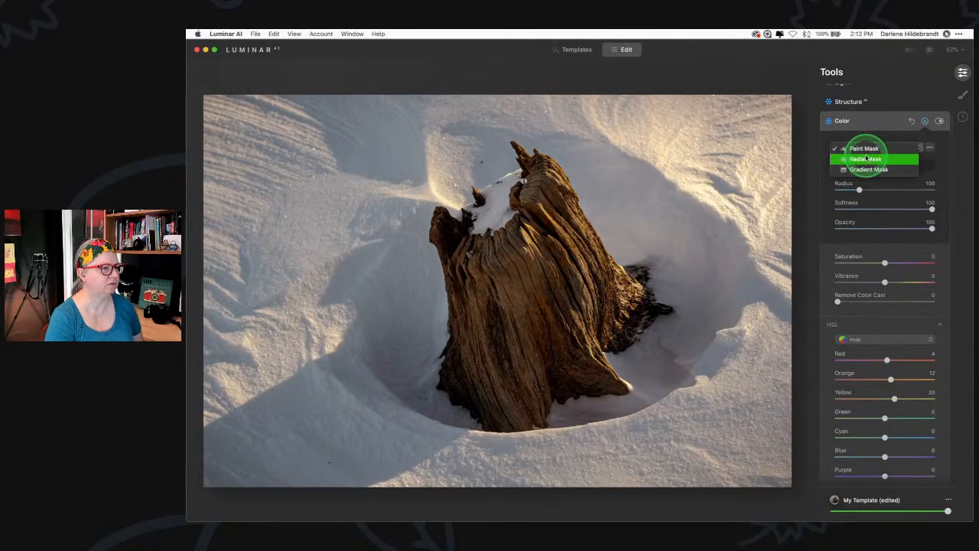
pyautogui.click(865, 158)
pyautogui.moveTo(530, 270); pyautogui.dragTo(531, 334)
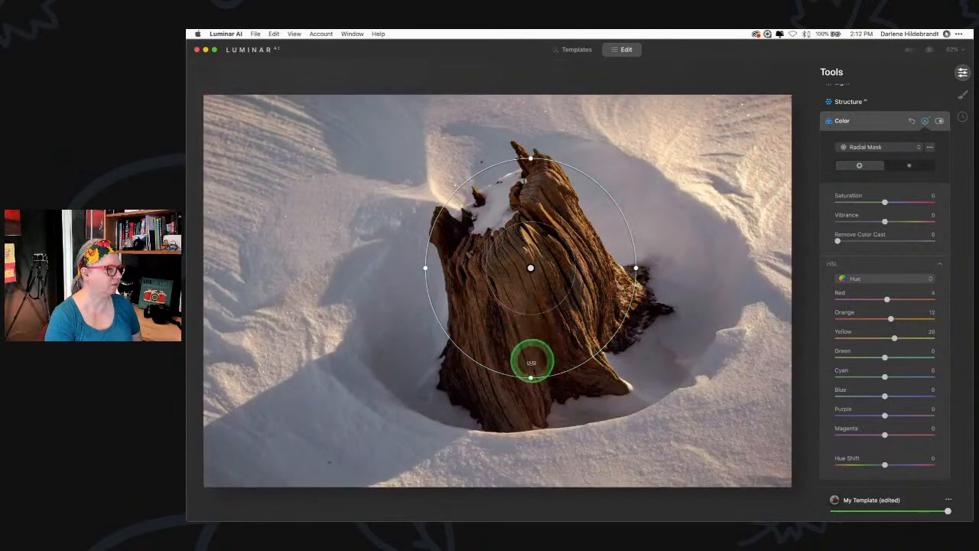
pyautogui.moveTo(530, 375); pyautogui.dragTo(531, 369)
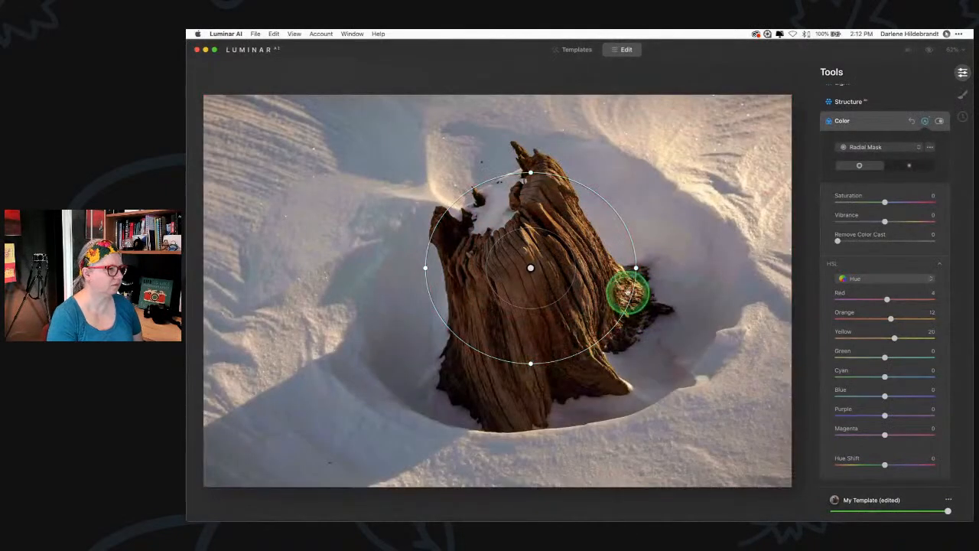
pyautogui.moveTo(634, 267); pyautogui.dragTo(629, 266)
pyautogui.moveTo(570, 272); pyautogui.dragTo(558, 326)
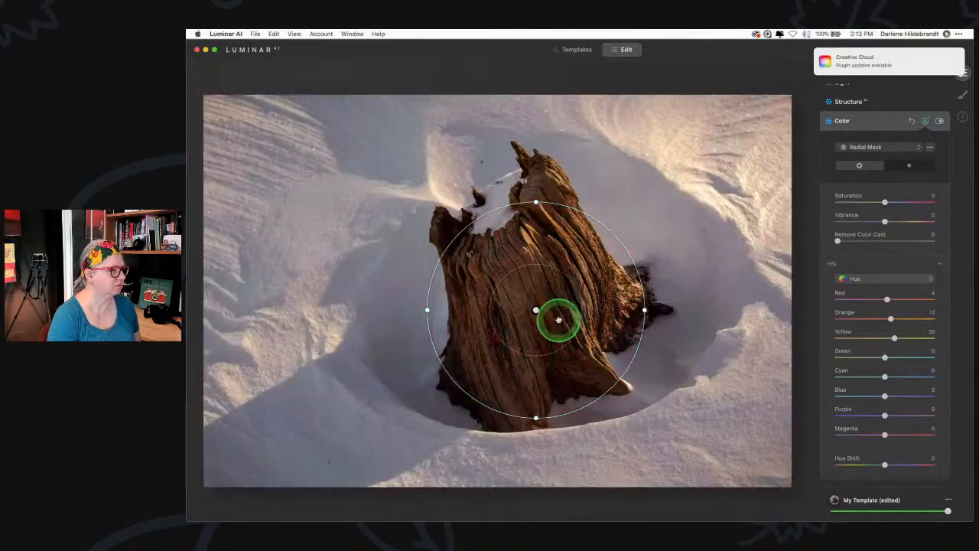
pyautogui.moveTo(536, 202); pyautogui.dragTo(535, 181)
pyautogui.moveTo(526, 344); pyautogui.dragTo(522, 328)
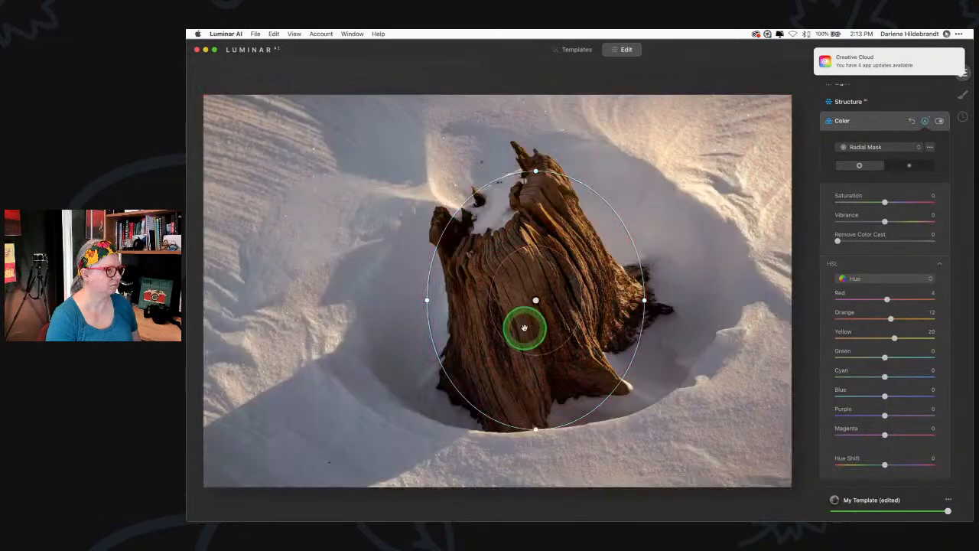
pyautogui.click(925, 123)
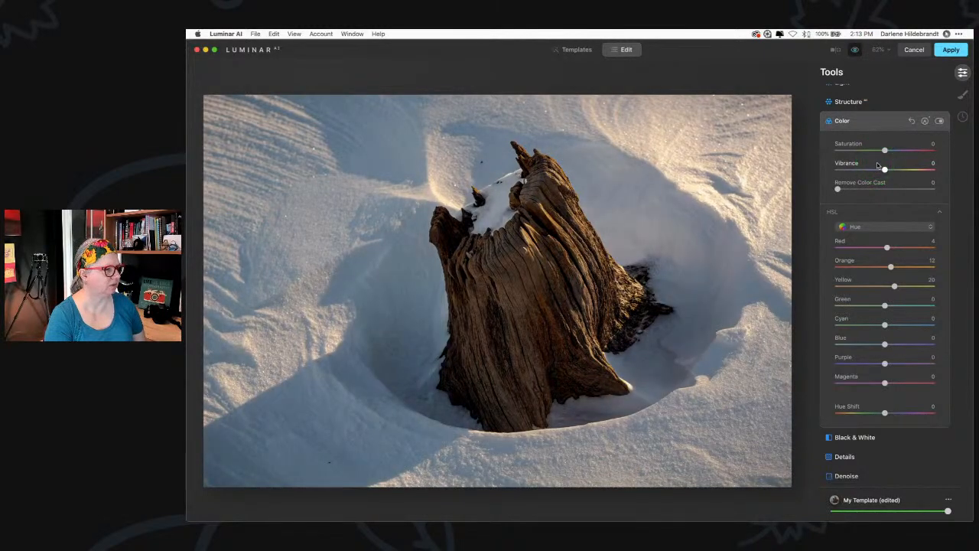
# Try Medium, Large and Small Details at their maximum in the Details tool and take them back down
pyautogui.scroll(3, 876, 163)
pyautogui.click(862, 187)
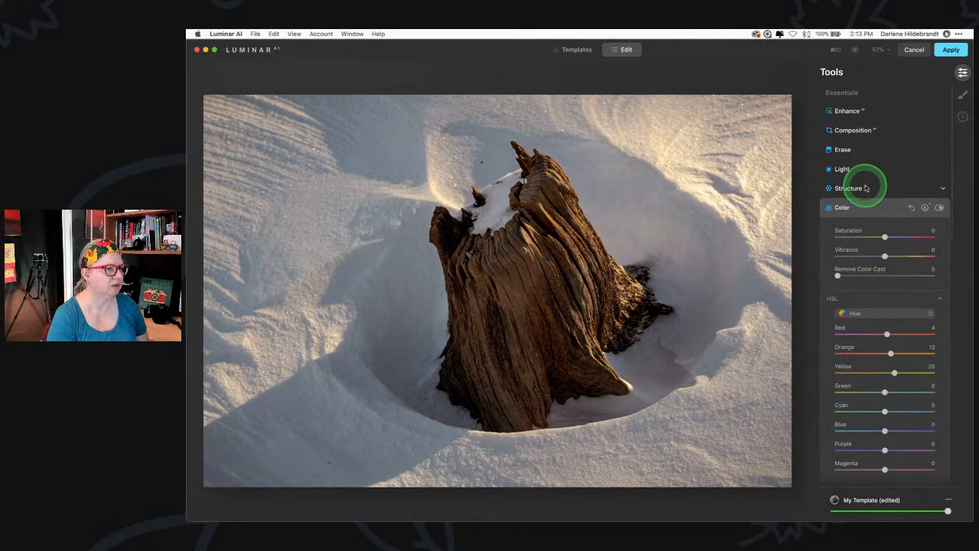
pyautogui.click(847, 306)
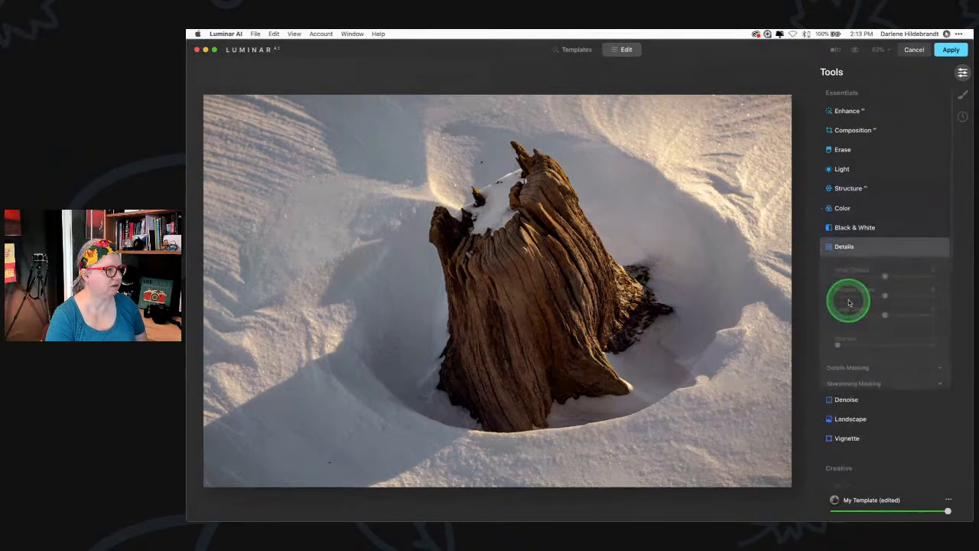
pyautogui.moveTo(858, 298); pyautogui.dragTo(892, 319)
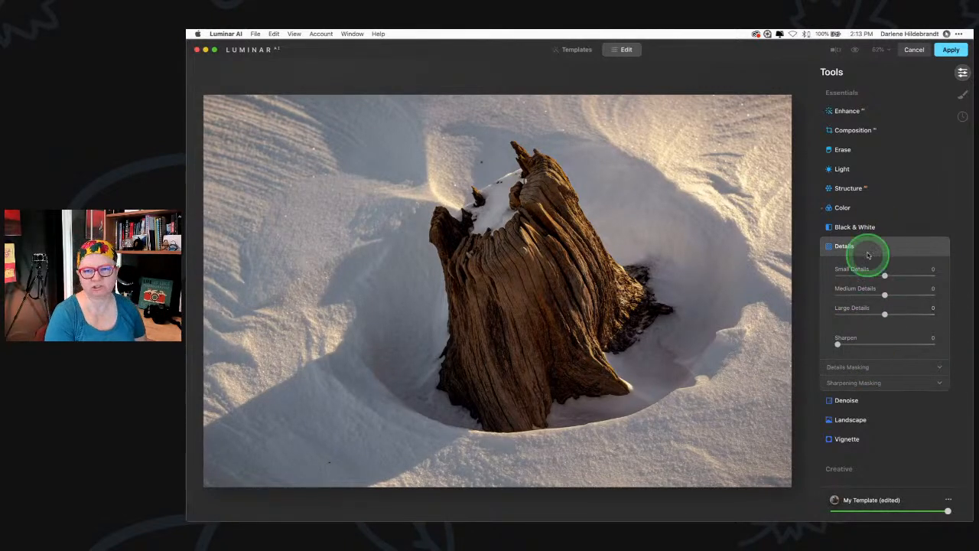
pyautogui.moveTo(884, 294); pyautogui.dragTo(920, 295)
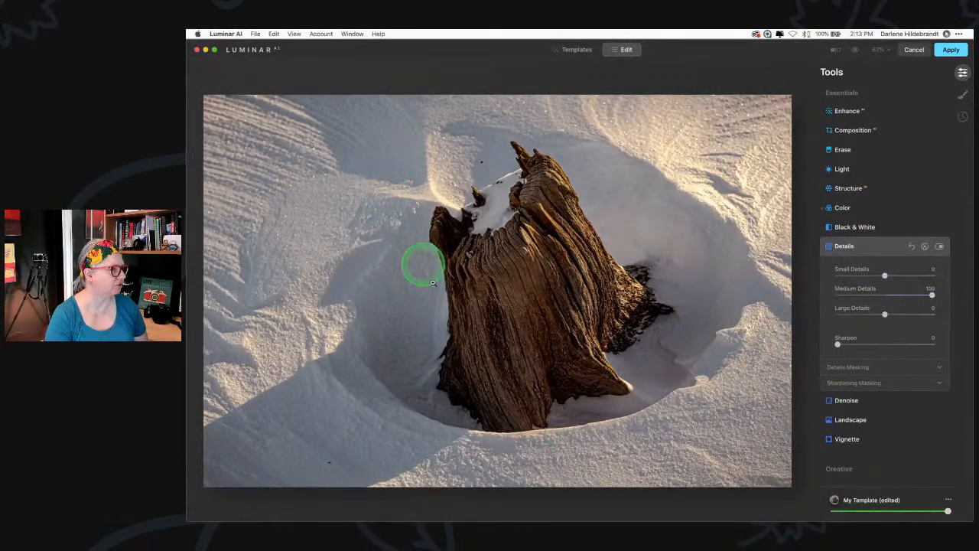
pyautogui.moveTo(930, 292); pyautogui.dragTo(945, 316)
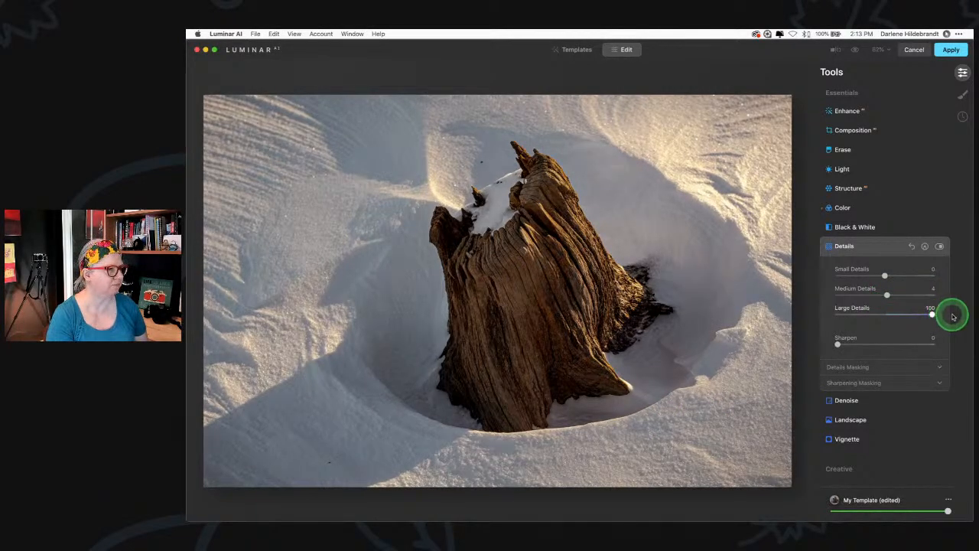
pyautogui.doubleClick(933, 312)
pyautogui.moveTo(883, 276); pyautogui.dragTo(956, 273)
pyautogui.doubleClick(932, 274)
# Bring out the wood texture with Medium Details 33, Large Details 14 and Sharpen 6
pyautogui.moveTo(890, 294); pyautogui.dragTo(895, 314)
pyautogui.click(886, 315)
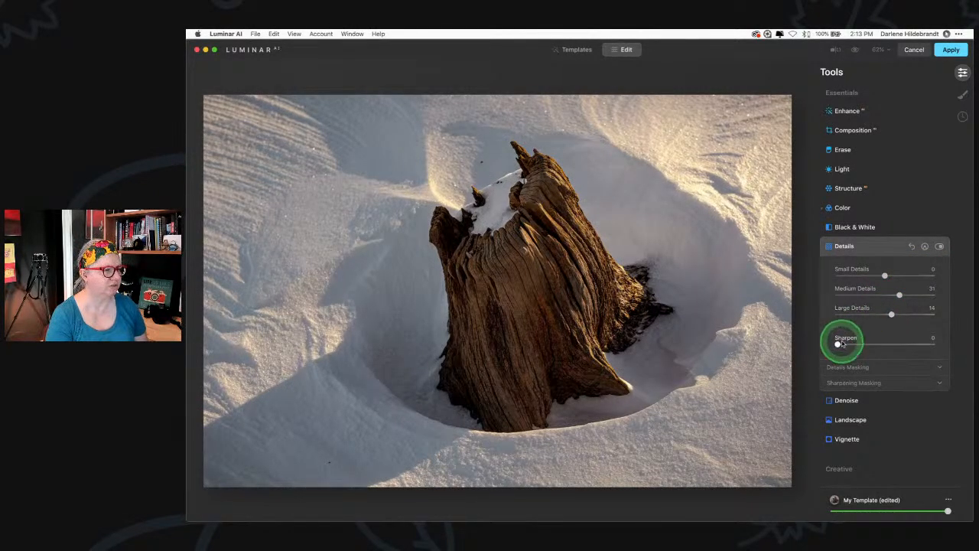
pyautogui.click(840, 384)
pyautogui.moveTo(836, 344); pyautogui.dragTo(843, 345)
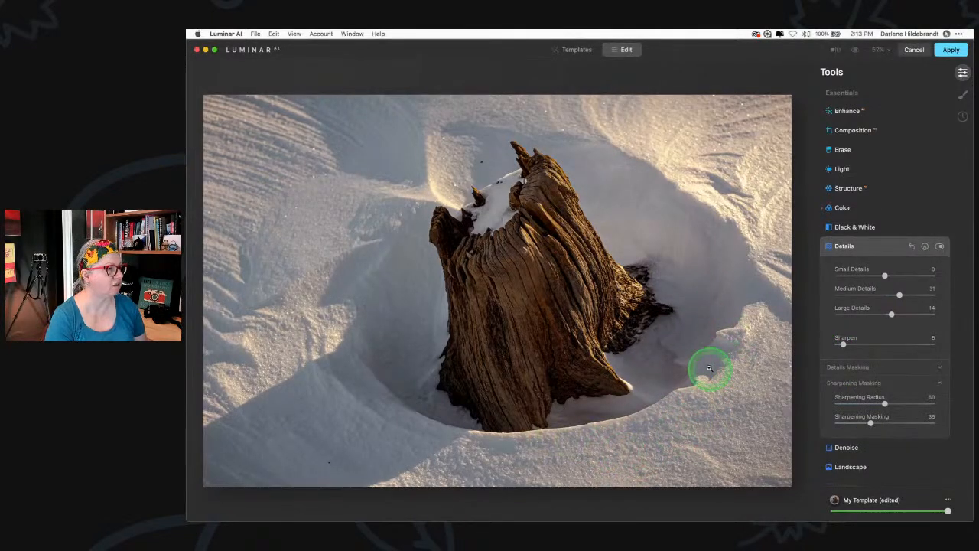
pyautogui.moveTo(900, 295); pyautogui.dragTo(901, 295)
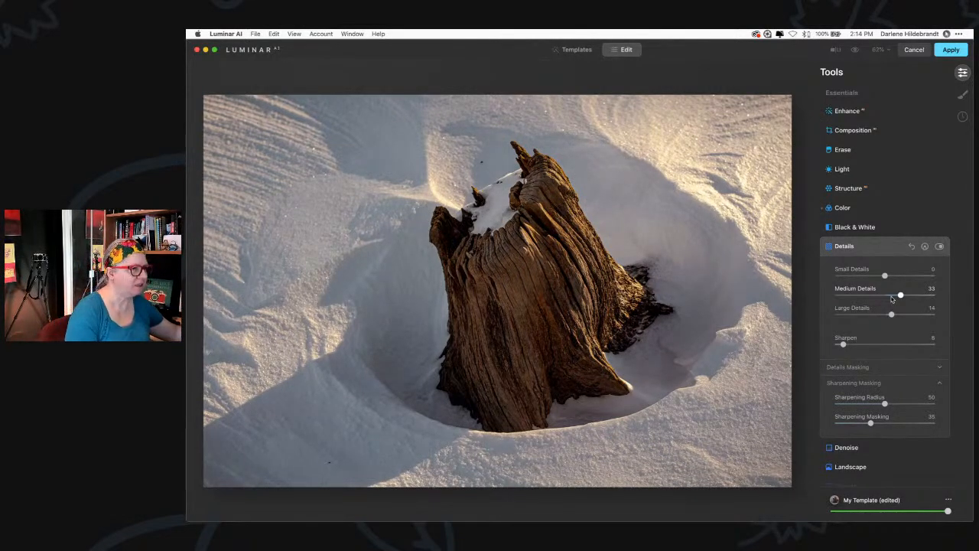
# Erase the Details effect from the snow around the stump using a paint mask with radius 124 and opacity 71
pyautogui.click(918, 245)
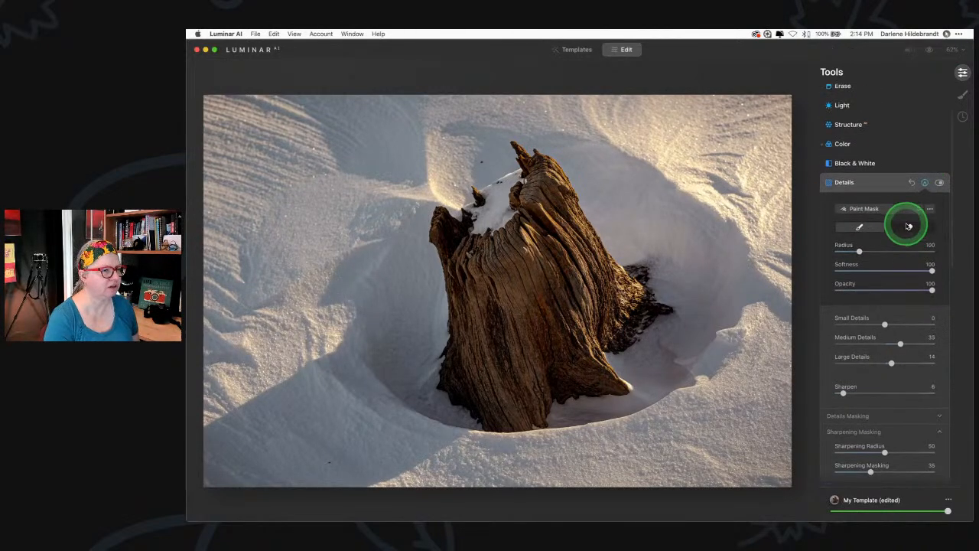
pyautogui.click(909, 227)
pyautogui.click(904, 290)
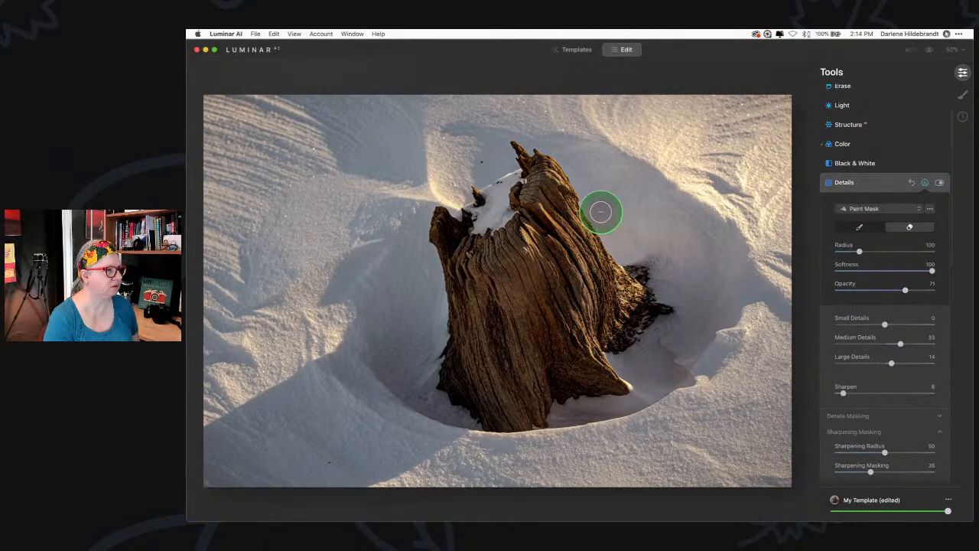
pyautogui.press(']')
pyautogui.moveTo(592, 201)
pyautogui.mouseDown()
pyautogui.moveTo(673, 288)
pyautogui.moveTo(665, 234)
pyautogui.moveTo(687, 279)
pyautogui.moveTo(675, 344)
pyautogui.moveTo(657, 361)
pyautogui.moveTo(694, 303)
pyautogui.moveTo(704, 260)
pyautogui.mouseUp()
pyautogui.moveTo(643, 372); pyautogui.dragTo(621, 395)
pyautogui.moveTo(428, 379)
pyautogui.mouseDown()
pyautogui.moveTo(417, 274)
pyautogui.moveTo(430, 376)
pyautogui.moveTo(410, 372)
pyautogui.moveTo(379, 325)
pyautogui.moveTo(400, 236)
pyautogui.mouseUp()
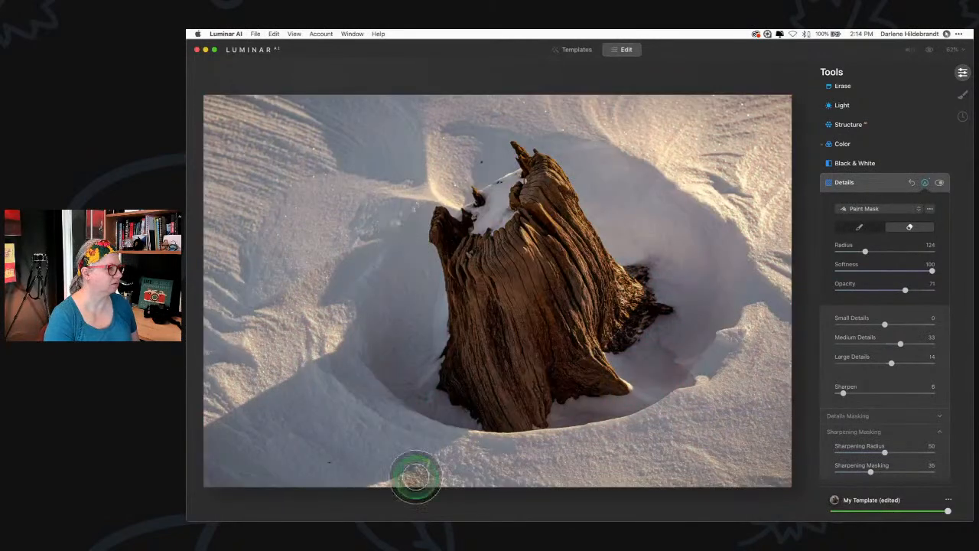
pyautogui.moveTo(409, 303)
pyautogui.mouseDown()
pyautogui.moveTo(421, 399)
pyautogui.moveTo(420, 364)
pyautogui.moveTo(192, 485)
pyautogui.moveTo(344, 439)
pyautogui.moveTo(345, 418)
pyautogui.moveTo(476, 423)
pyautogui.mouseUp()
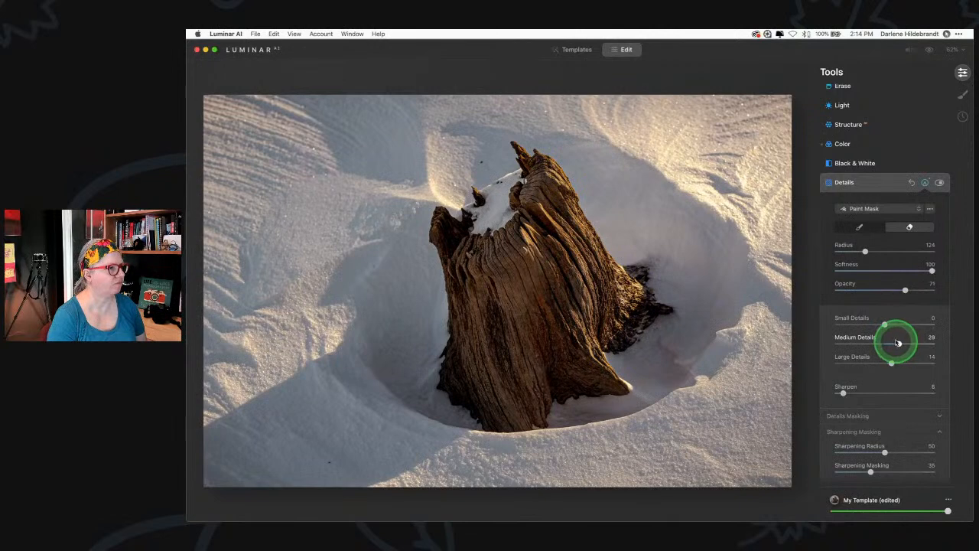
pyautogui.click(881, 186)
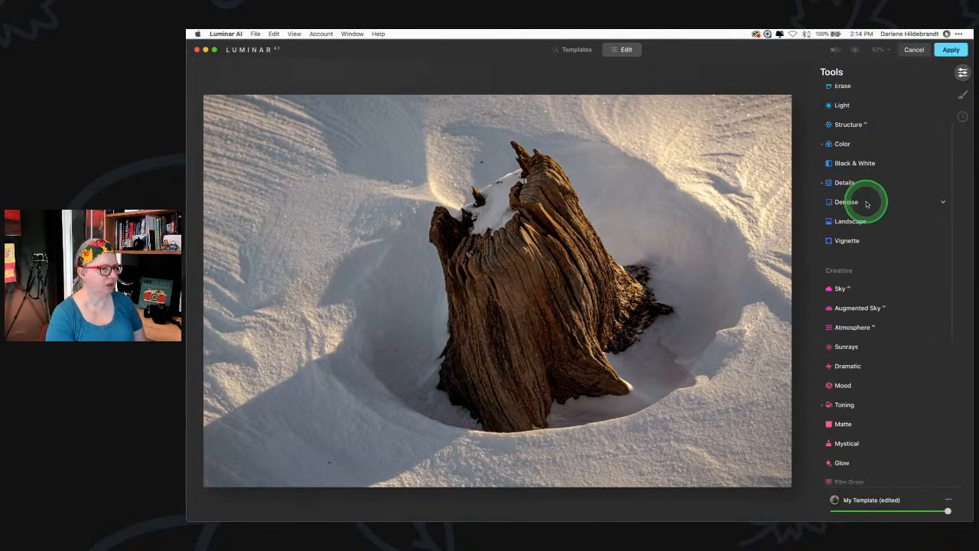
# Add a hard-edged vignette with amount -100, size 19, roundness 67 and feather -100, and center it on the stump
pyautogui.click(865, 241)
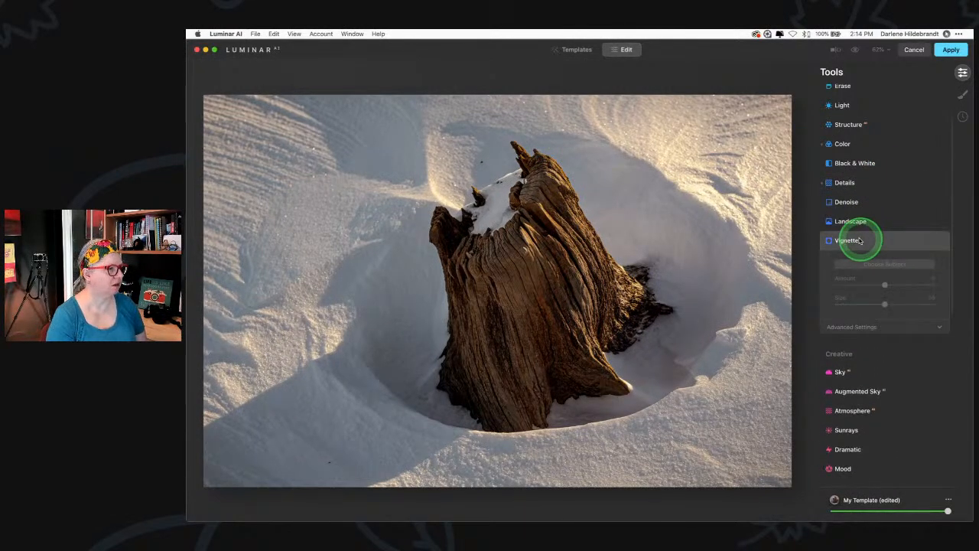
pyautogui.click(869, 325)
pyautogui.moveTo(883, 285); pyautogui.dragTo(830, 285)
pyautogui.moveTo(884, 382); pyautogui.dragTo(808, 375)
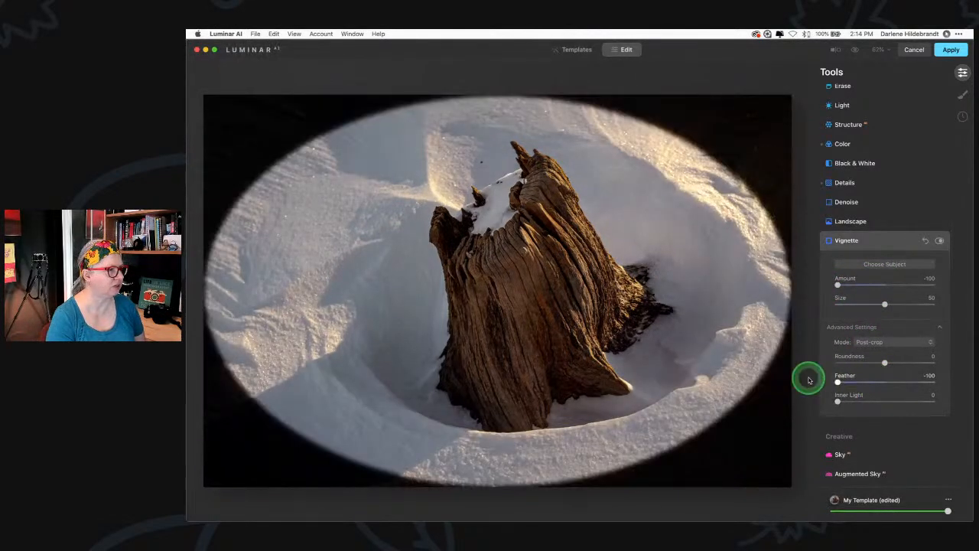
pyautogui.moveTo(884, 304); pyautogui.dragTo(855, 304)
pyautogui.moveTo(885, 361); pyautogui.dragTo(916, 361)
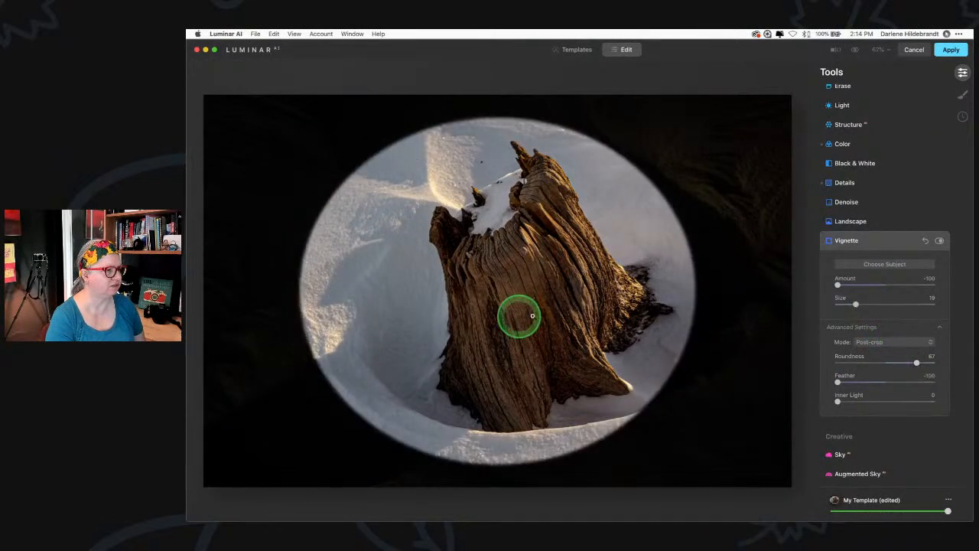
pyautogui.click(885, 264)
pyautogui.click(557, 264)
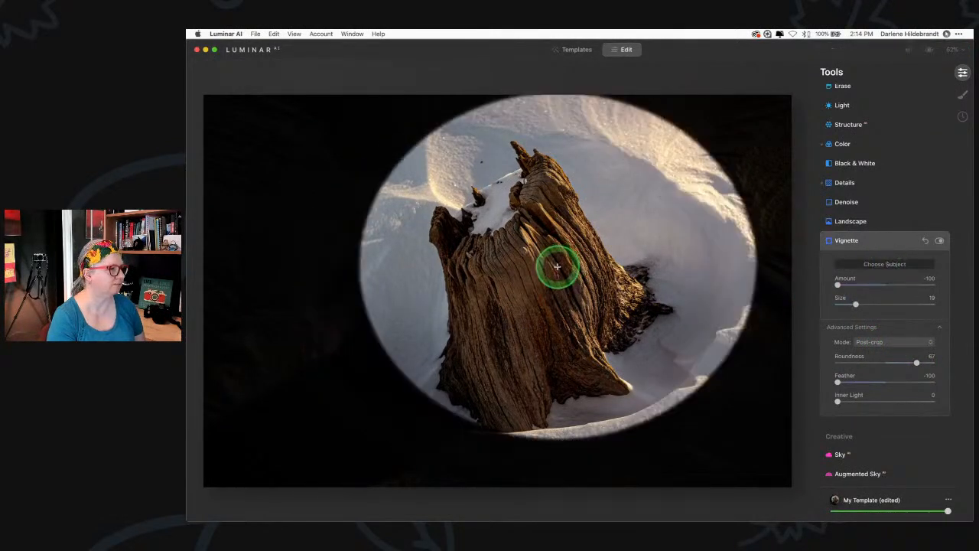
# Recenter the vignette on the stump and soften it with feather 46, amount -27 and no inner light
pyautogui.moveTo(549, 281); pyautogui.dragTo(532, 285)
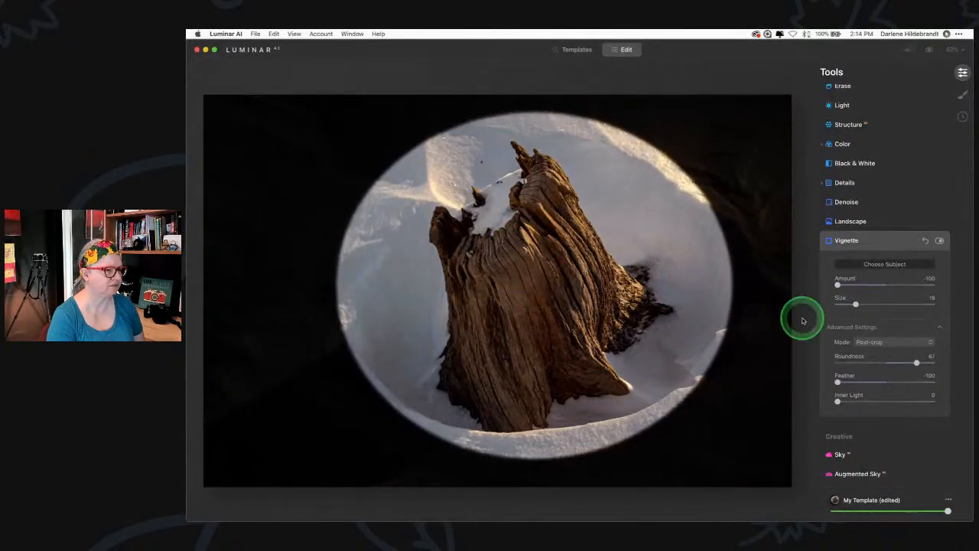
pyautogui.moveTo(837, 381); pyautogui.dragTo(907, 381)
pyautogui.click(873, 286)
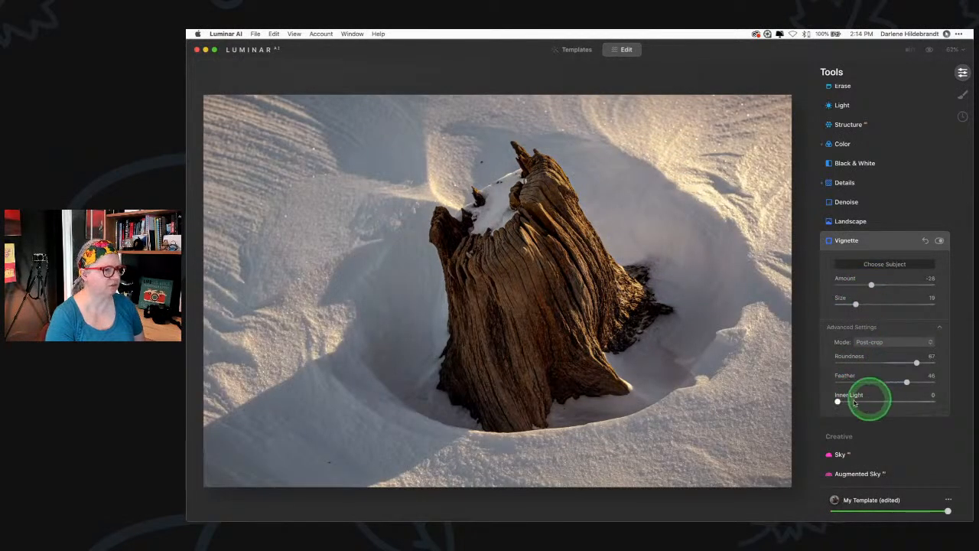
pyautogui.moveTo(839, 400)
pyautogui.mouseDown()
pyautogui.moveTo(867, 400)
pyautogui.moveTo(832, 401)
pyautogui.mouseUp()
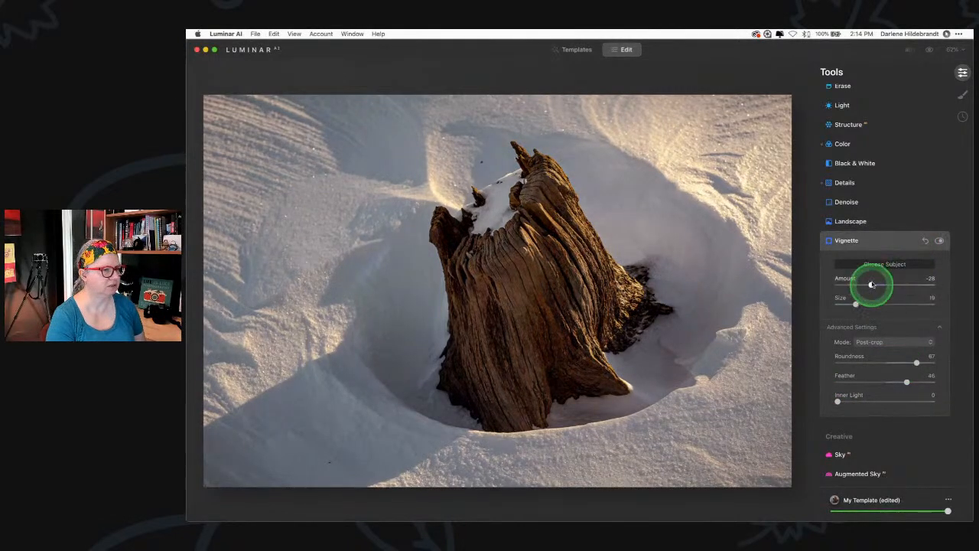
pyautogui.moveTo(871, 285)
pyautogui.mouseDown()
pyautogui.moveTo(859, 284)
pyautogui.moveTo(873, 285)
pyautogui.mouseUp()
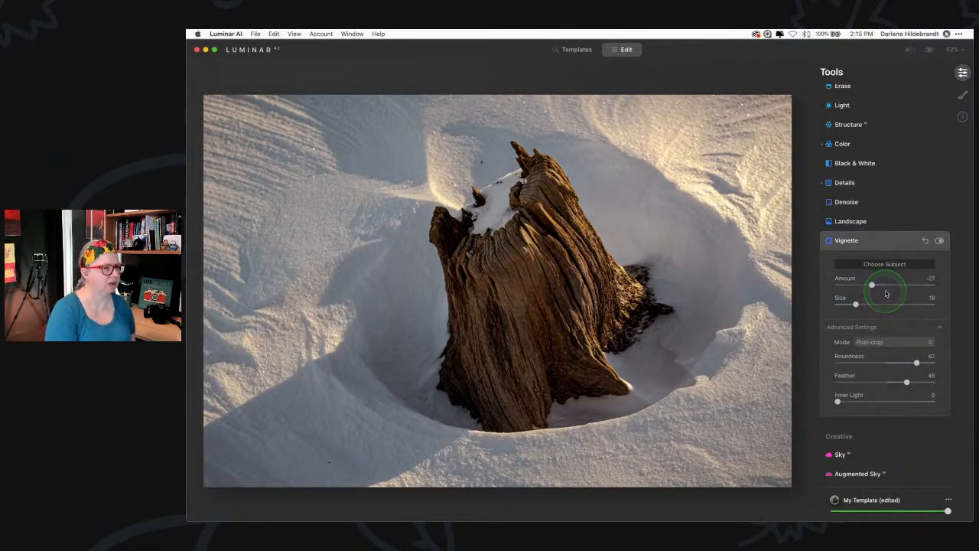
# Erase more of the Details effect from the outer snow with brush radius 172, and compare the photo before and after
pyautogui.click(866, 184)
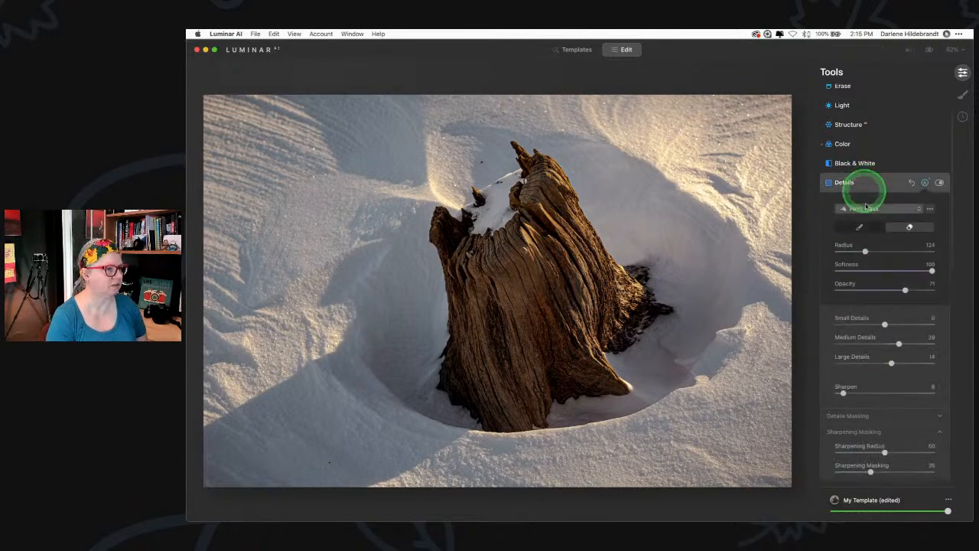
pyautogui.click(903, 227)
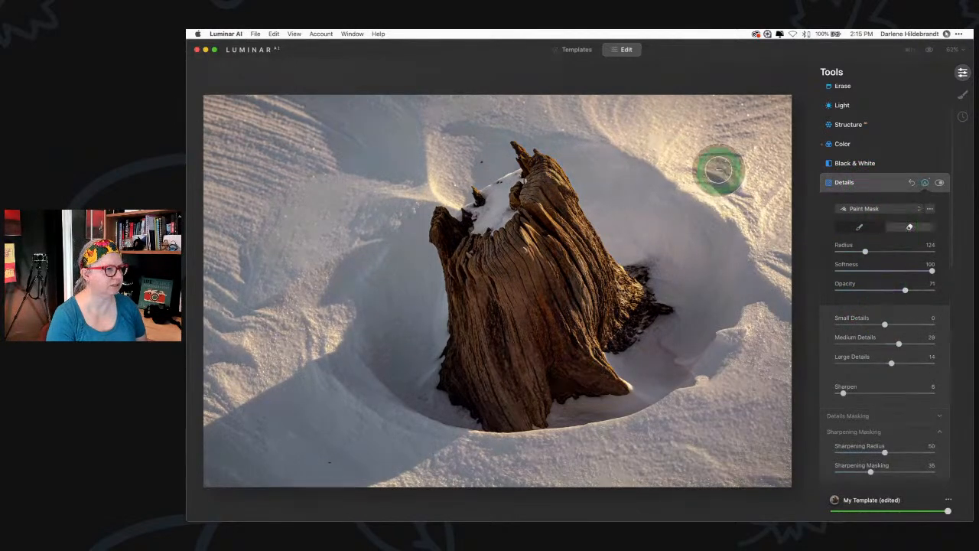
pyautogui.press(']')
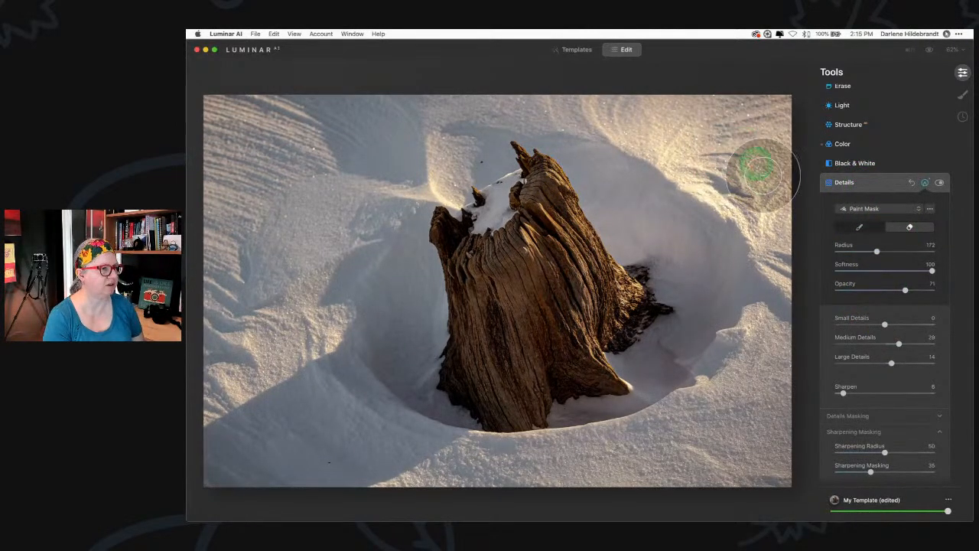
pyautogui.moveTo(750, 153); pyautogui.dragTo(763, 115)
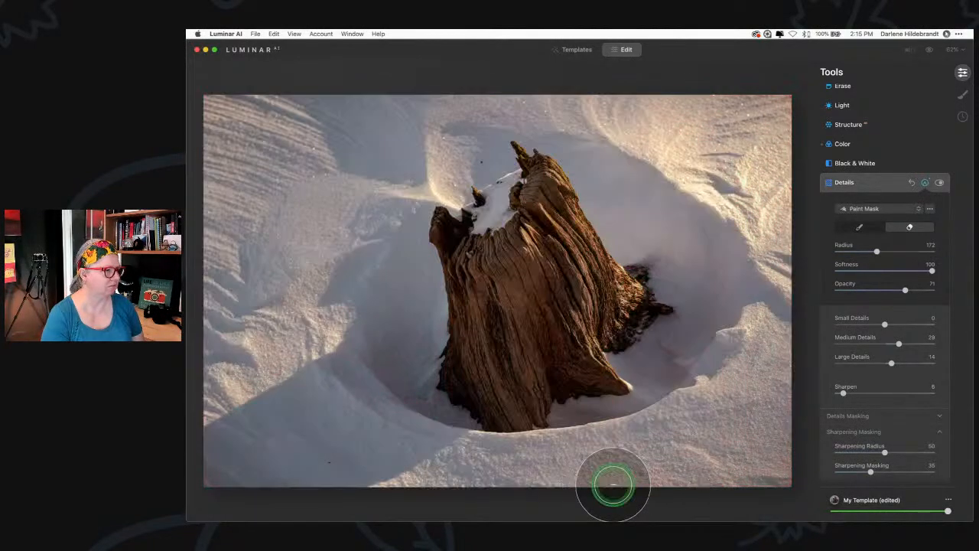
pyautogui.moveTo(613, 484)
pyautogui.mouseDown()
pyautogui.moveTo(449, 490)
pyautogui.moveTo(313, 466)
pyautogui.moveTo(222, 403)
pyautogui.moveTo(227, 257)
pyautogui.moveTo(245, 195)
pyautogui.moveTo(243, 276)
pyautogui.moveTo(250, 125)
pyautogui.moveTo(402, 101)
pyautogui.moveTo(257, 104)
pyautogui.moveTo(197, 139)
pyautogui.moveTo(188, 194)
pyautogui.moveTo(219, 119)
pyautogui.moveTo(431, 94)
pyautogui.moveTo(557, 95)
pyautogui.moveTo(726, 114)
pyautogui.mouseUp()
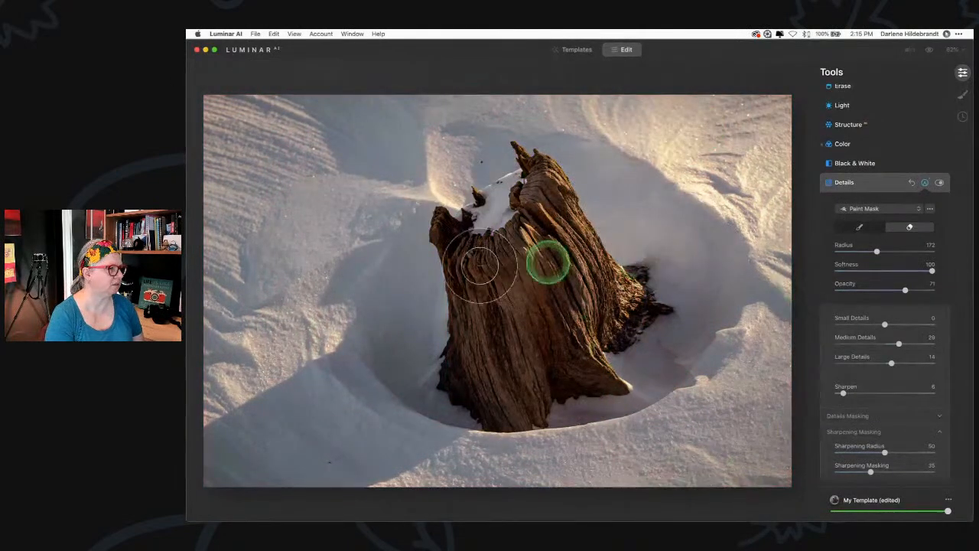
pyautogui.click(780, 231)
pyautogui.moveTo(757, 468); pyautogui.dragTo(627, 470)
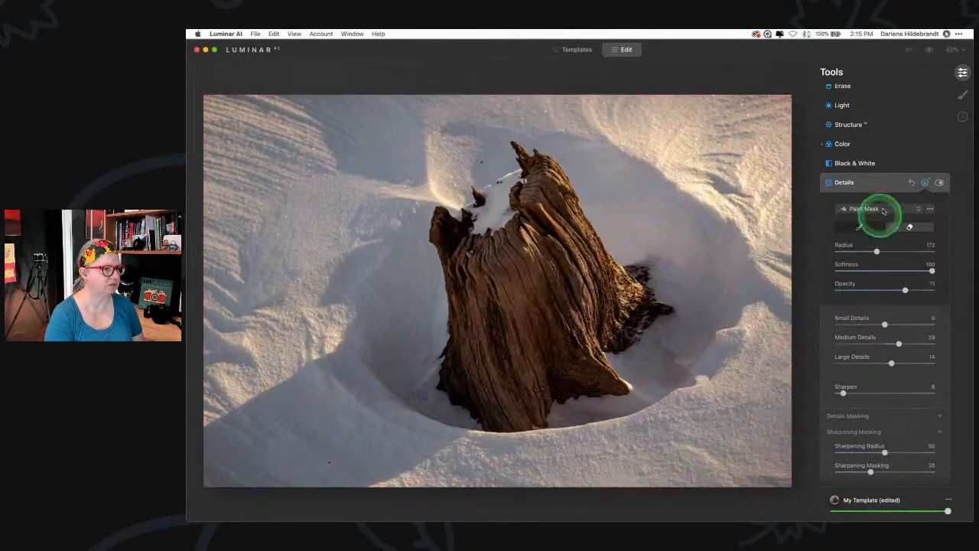
pyautogui.click(877, 183)
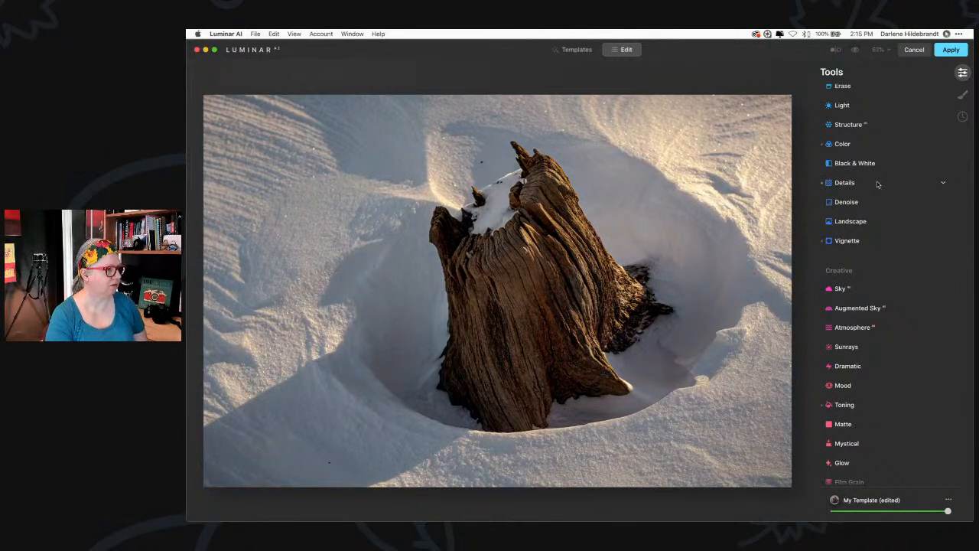
pyautogui.press('\\')
pyautogui.press('\\')
pyautogui.press('\\')
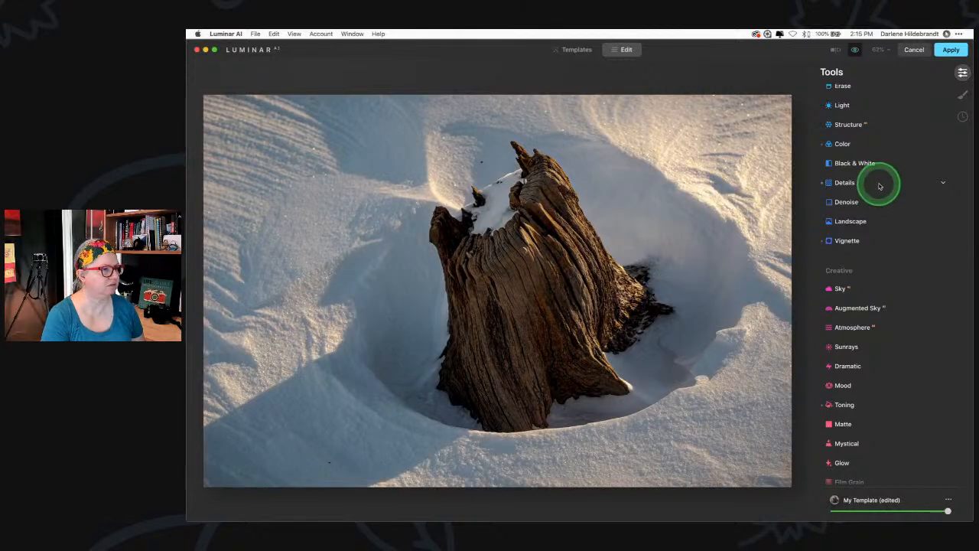
# Add a Glow effect of type Glow with amount 40 and softness 20
pyautogui.scroll(-3, 879, 273)
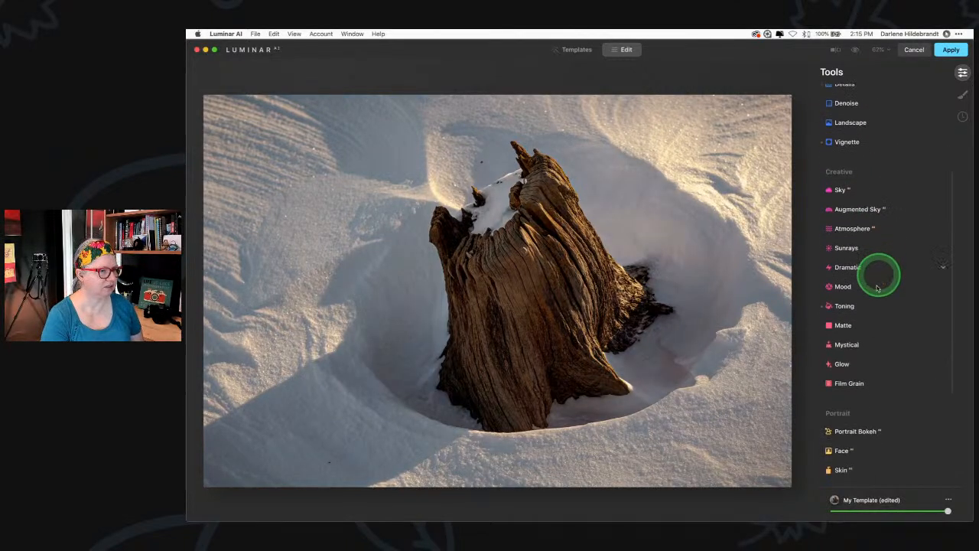
pyautogui.click(860, 345)
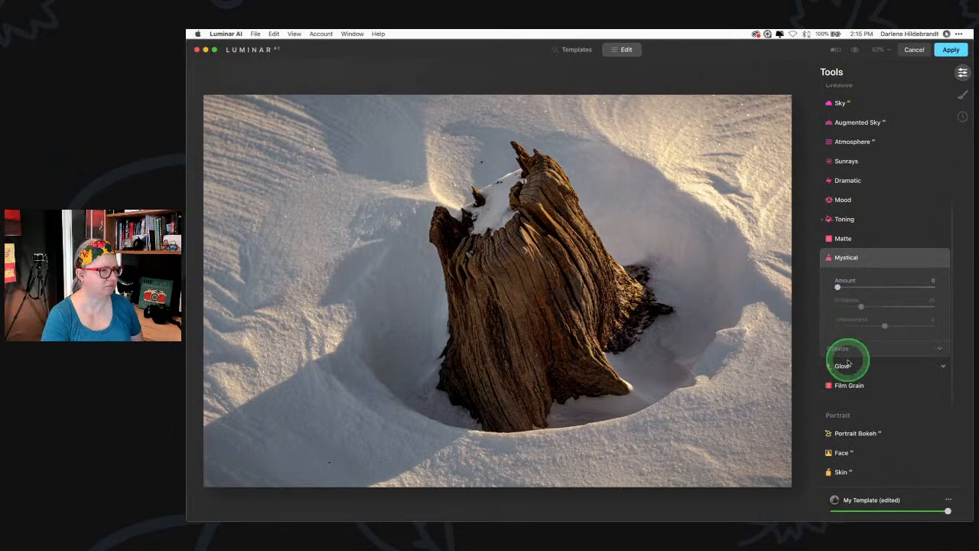
pyautogui.click(842, 367)
pyautogui.click(874, 300)
pyautogui.click(875, 321)
pyautogui.moveTo(839, 321); pyautogui.dragTo(889, 325)
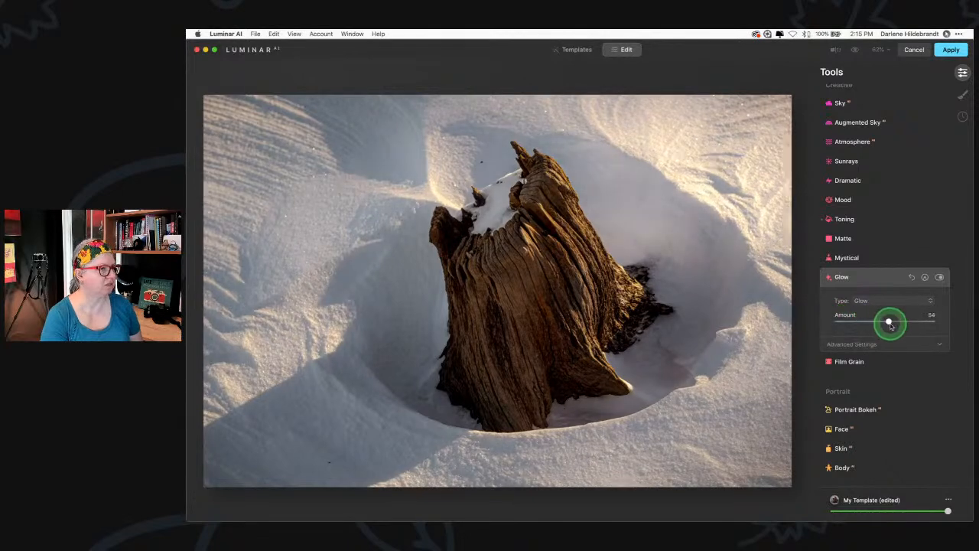
pyautogui.click(872, 344)
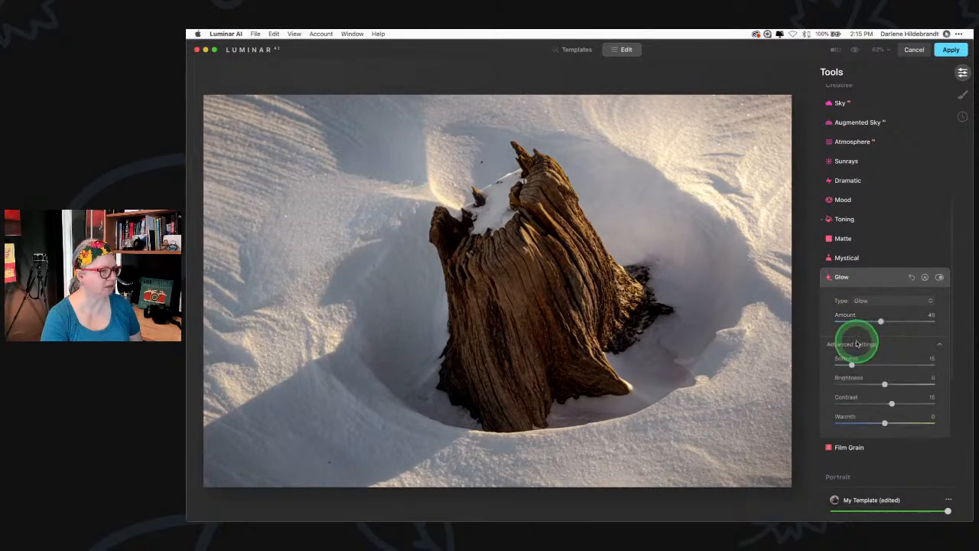
pyautogui.moveTo(880, 322)
pyautogui.mouseDown()
pyautogui.moveTo(838, 321)
pyautogui.moveTo(876, 324)
pyautogui.mouseUp()
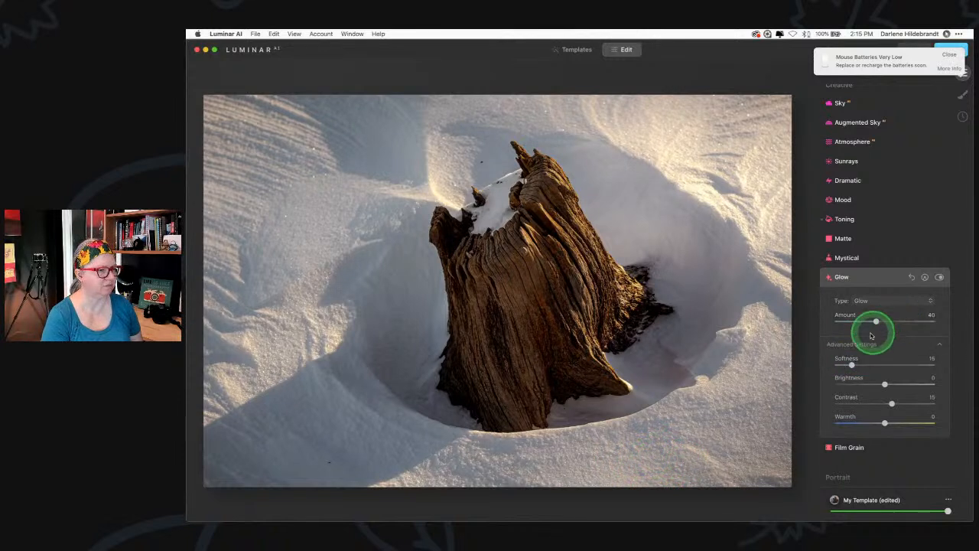
pyautogui.click(861, 361)
pyautogui.click(877, 321)
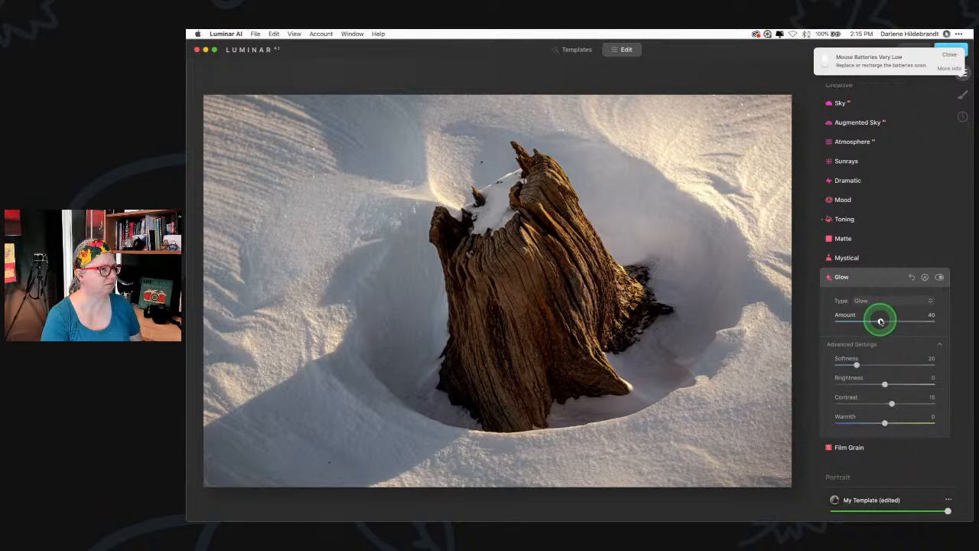
pyautogui.click(883, 277)
# Fine-tune the Exposure in the Light tool and compare the edited photo with the original
pyautogui.scroll(2, 886, 280)
pyautogui.scroll(5, 886, 281)
pyautogui.click(846, 168)
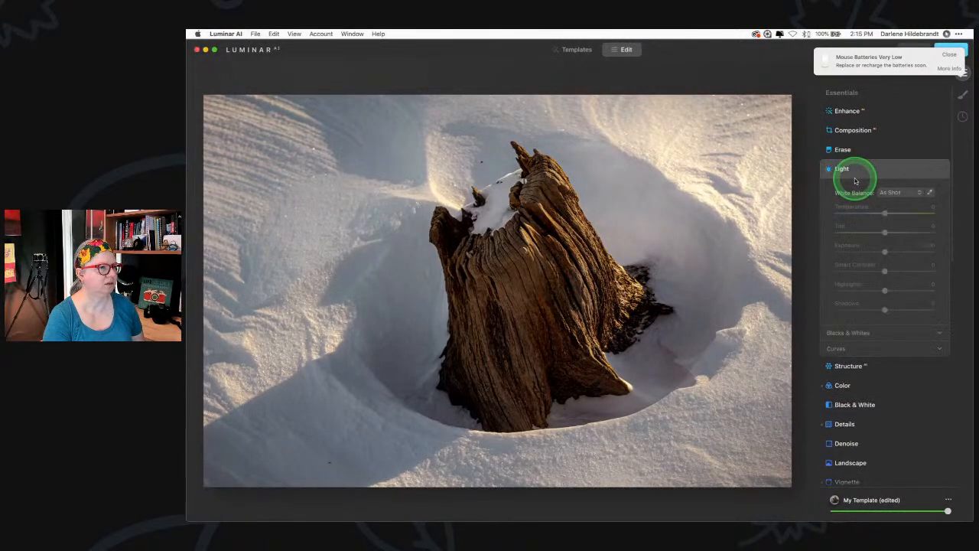
pyautogui.click(949, 54)
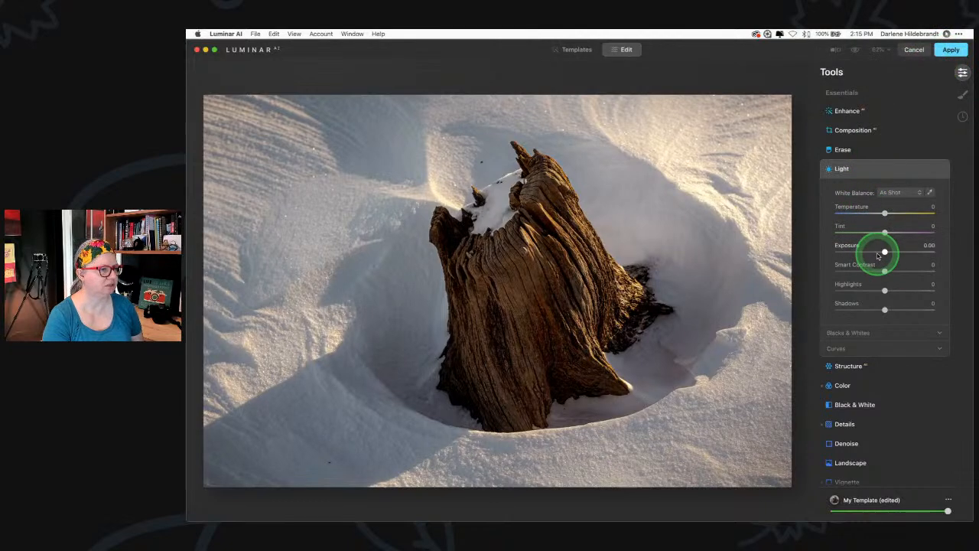
pyautogui.moveTo(885, 254); pyautogui.dragTo(885, 251)
pyautogui.click(884, 169)
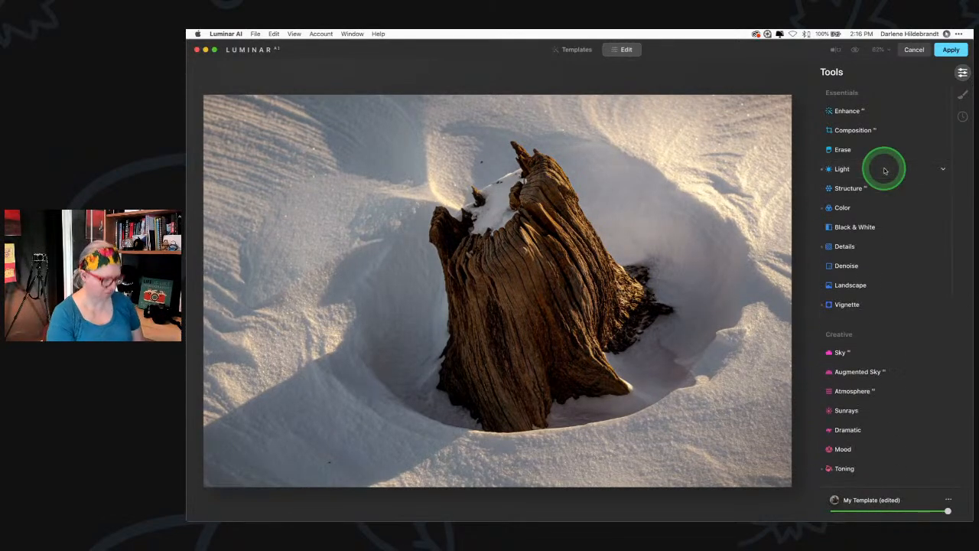
pyautogui.press('\\')
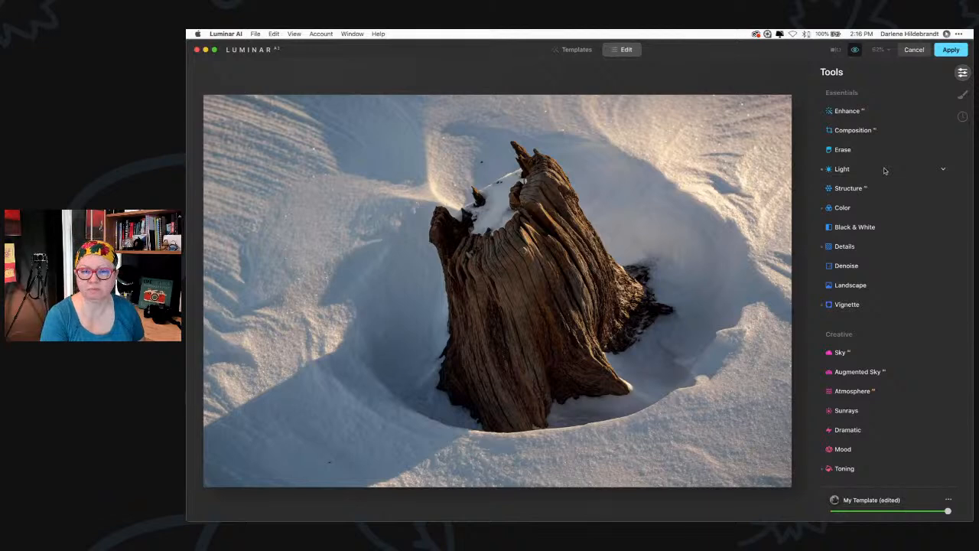
pyautogui.press('\\')
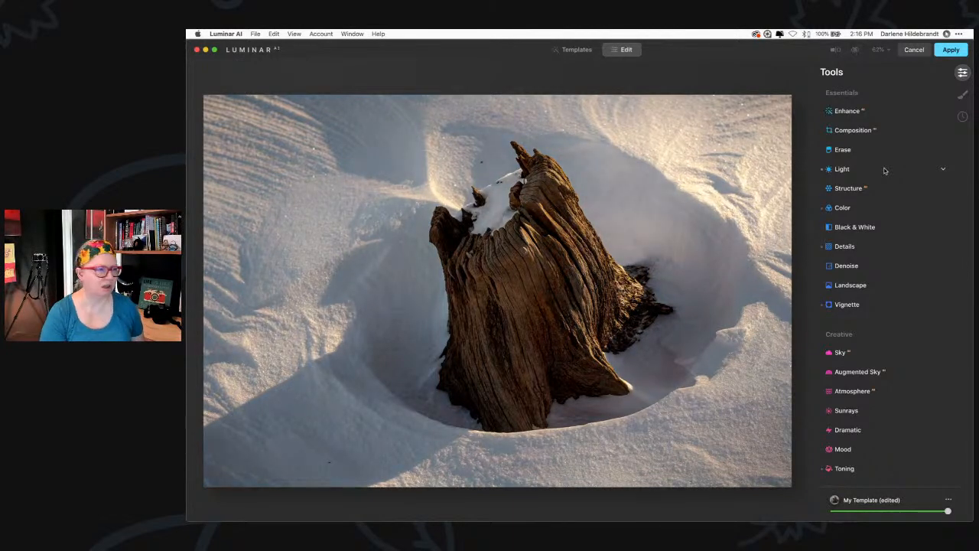
# Remove a little of the color cast with the Color tool and apply the edits to return to Lightroom Classic
pyautogui.click(803, 249)
pyautogui.click(852, 208)
pyautogui.scroll(-2, 872, 230)
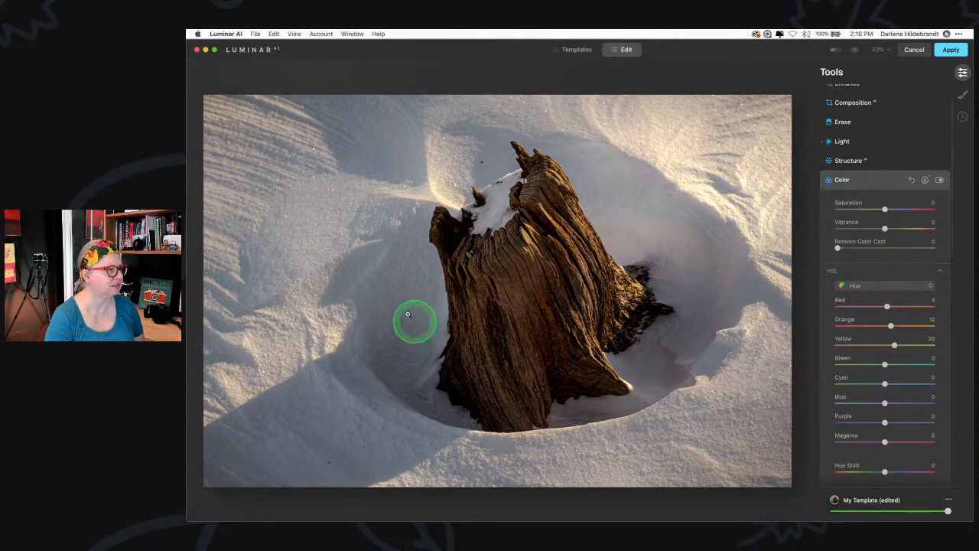
pyautogui.moveTo(842, 245)
pyautogui.mouseDown()
pyautogui.moveTo(899, 249)
pyautogui.moveTo(830, 247)
pyautogui.moveTo(924, 253)
pyautogui.moveTo(792, 256)
pyautogui.moveTo(846, 248)
pyautogui.mouseUp()
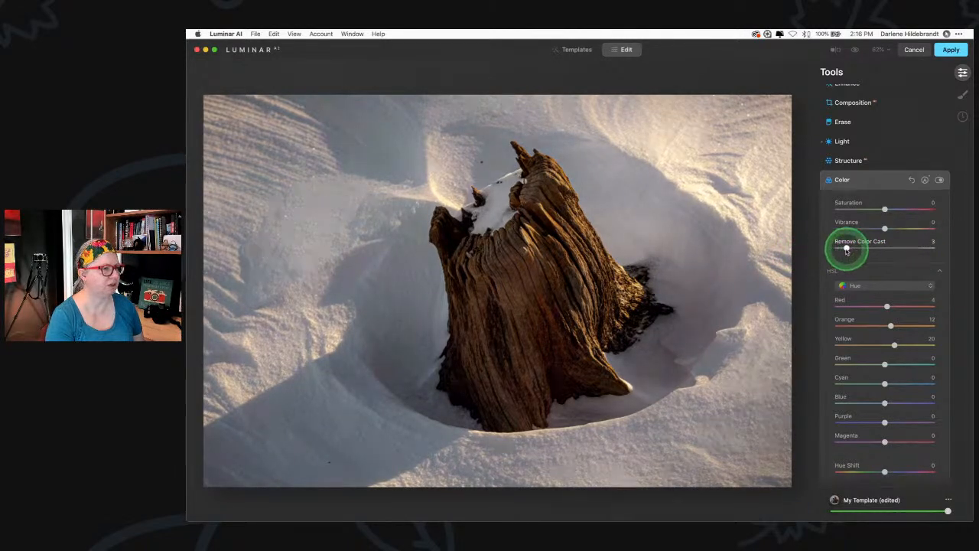
pyautogui.click(871, 184)
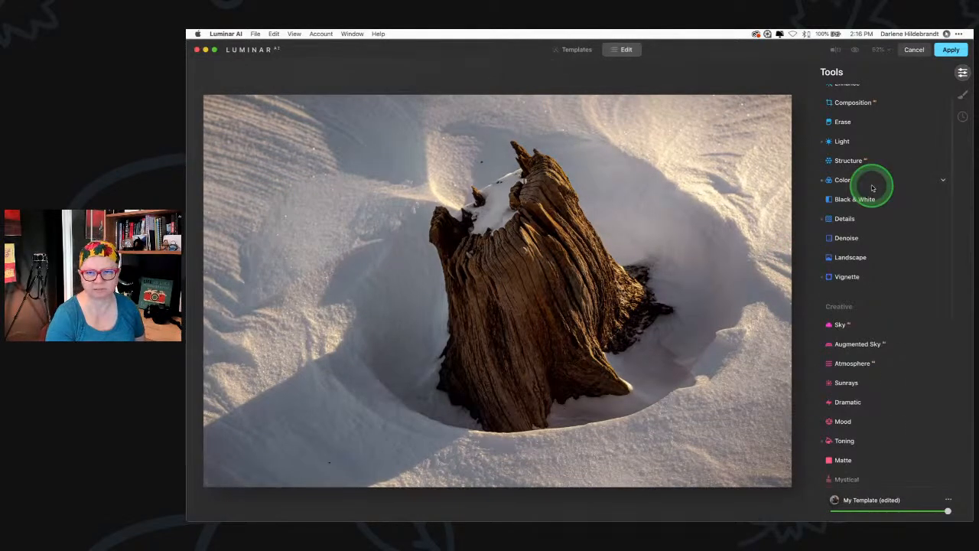
pyautogui.click(942, 50)
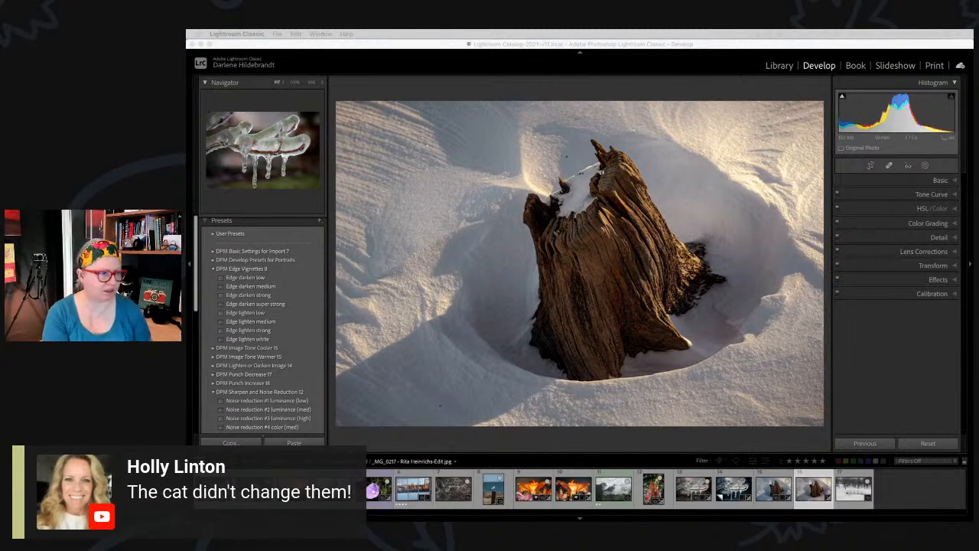
# Go from the edited stump photo to the Library grid and open the edited orange lily photo at full view
pyautogui.click(811, 485)
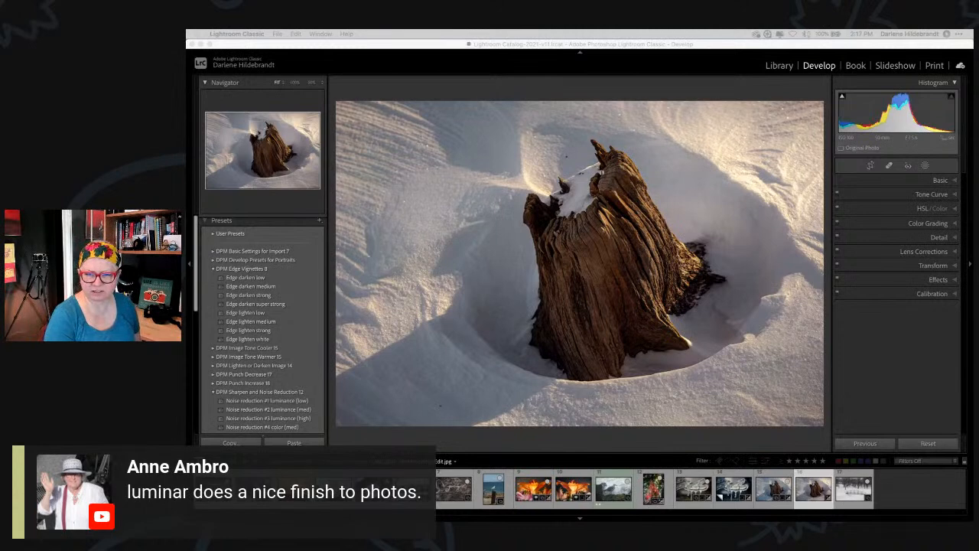
pyautogui.click(652, 436)
pyautogui.press('g')
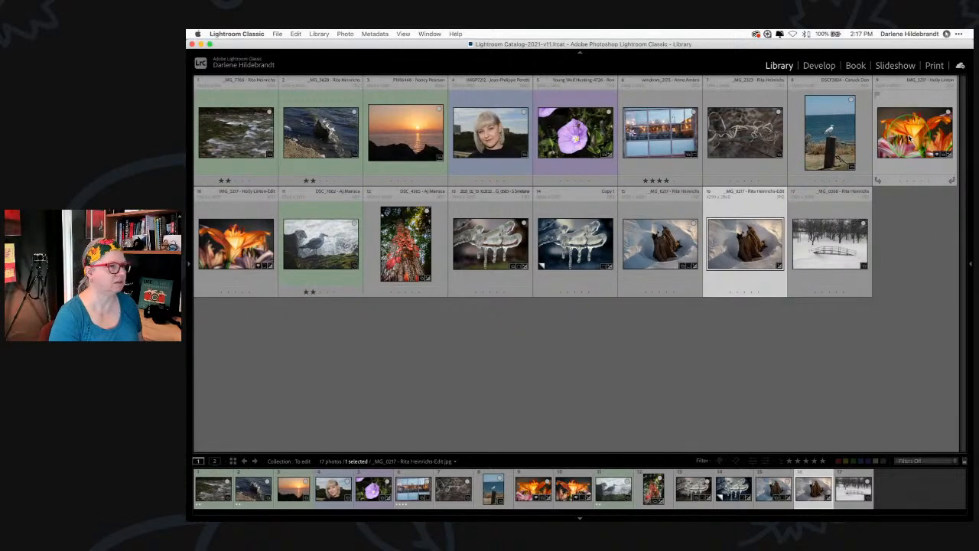
pyautogui.click(238, 247)
pyautogui.doubleClick(238, 246)
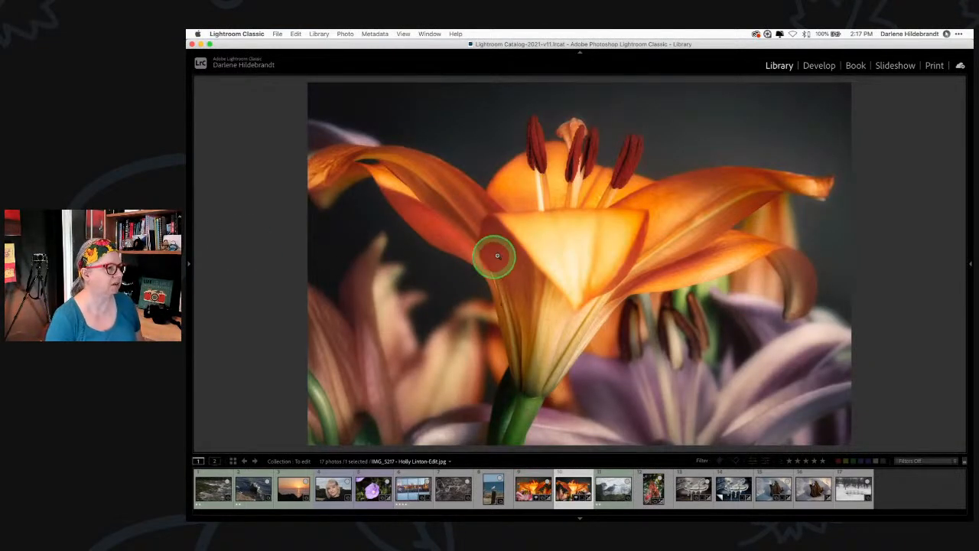
# Open the orange lily photo as a Smart Object in Photoshop
pyautogui.rightClick(598, 241)
pyautogui.moveTo(617, 293)
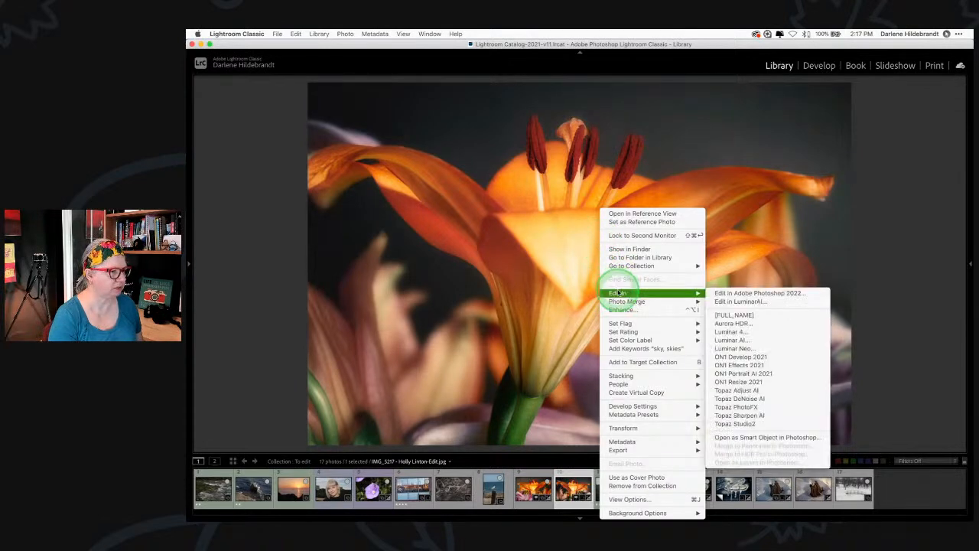
pyautogui.click(744, 437)
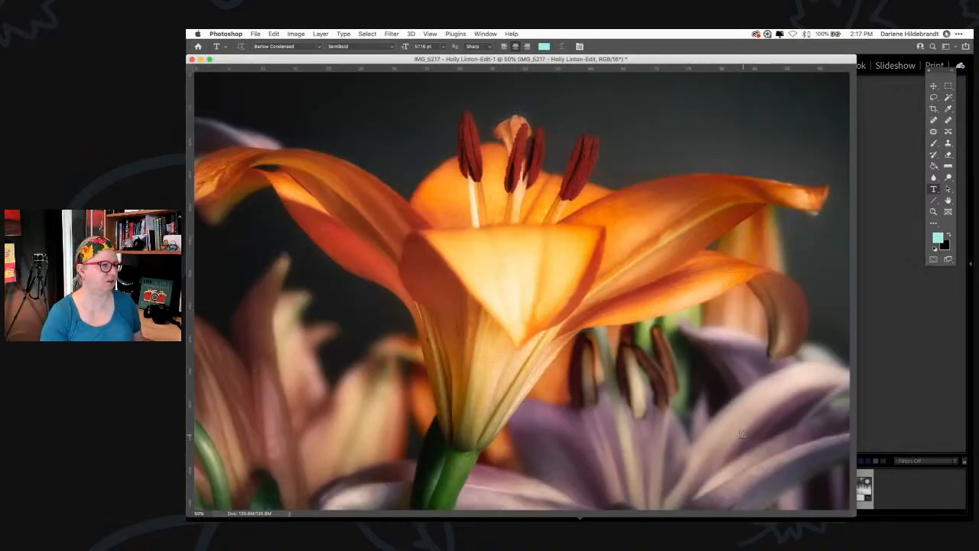
# Show the lily document in full-screen mode and switch to the Photography workspace
pyautogui.press('f')
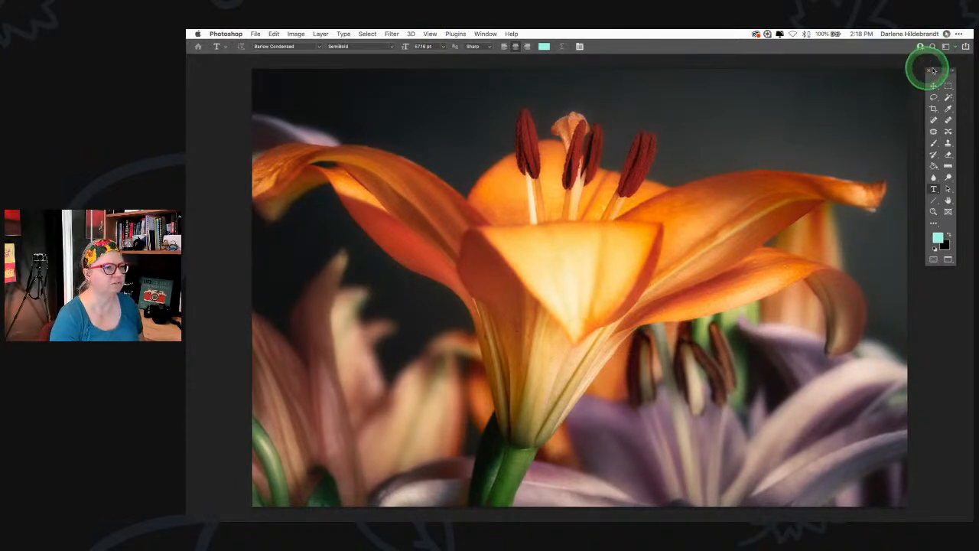
pyautogui.click(946, 47)
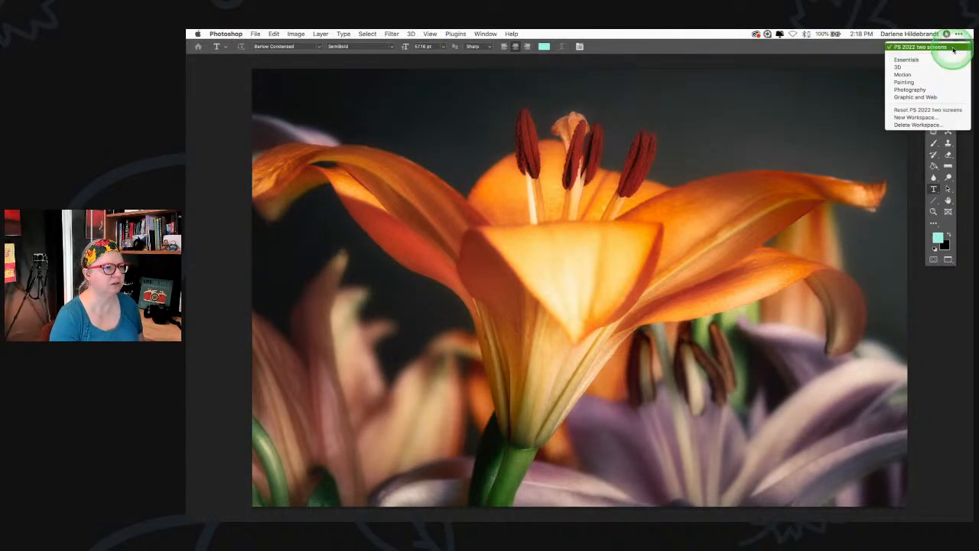
pyautogui.click(921, 89)
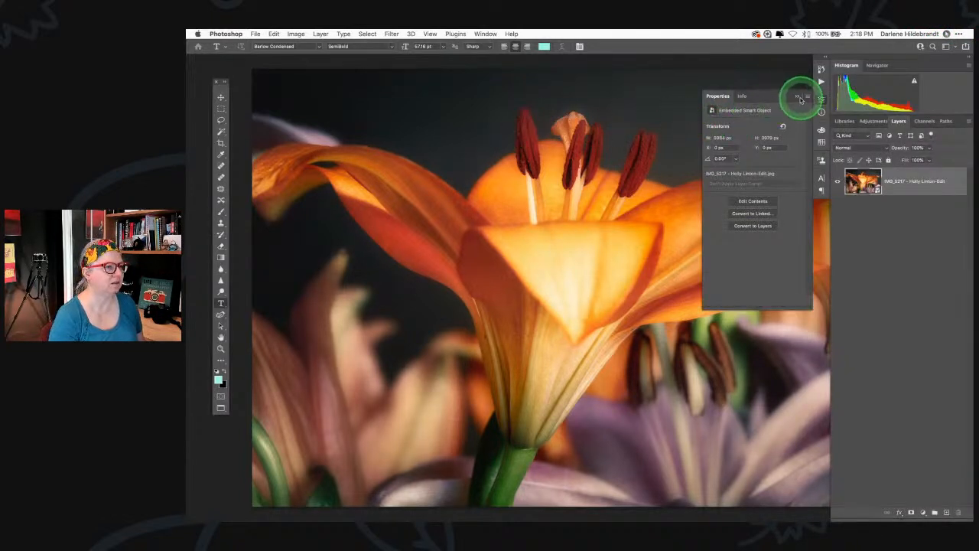
# Collapse the Properties panel and show the whole lily photo centered in the workspace
pyautogui.click(796, 98)
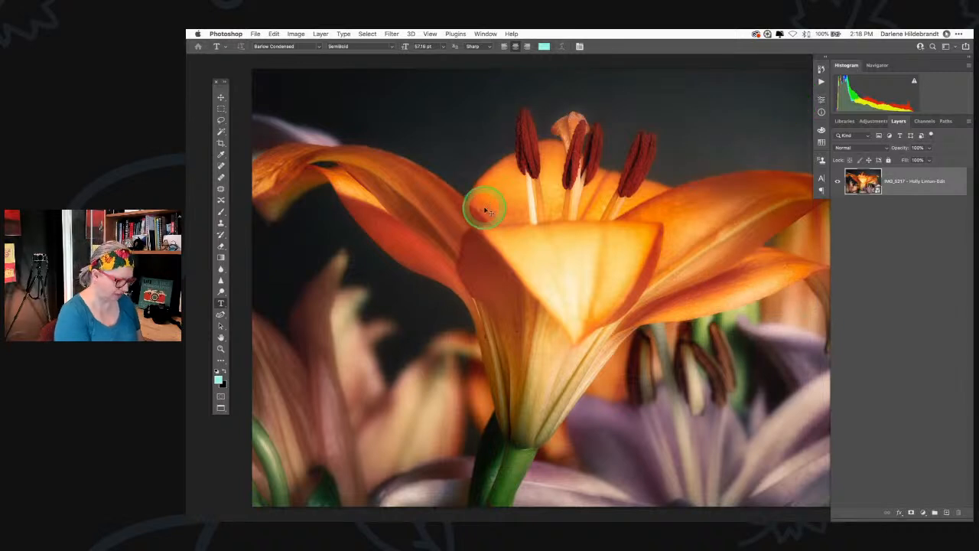
pyautogui.press('super+0')
pyautogui.press('super+minus')
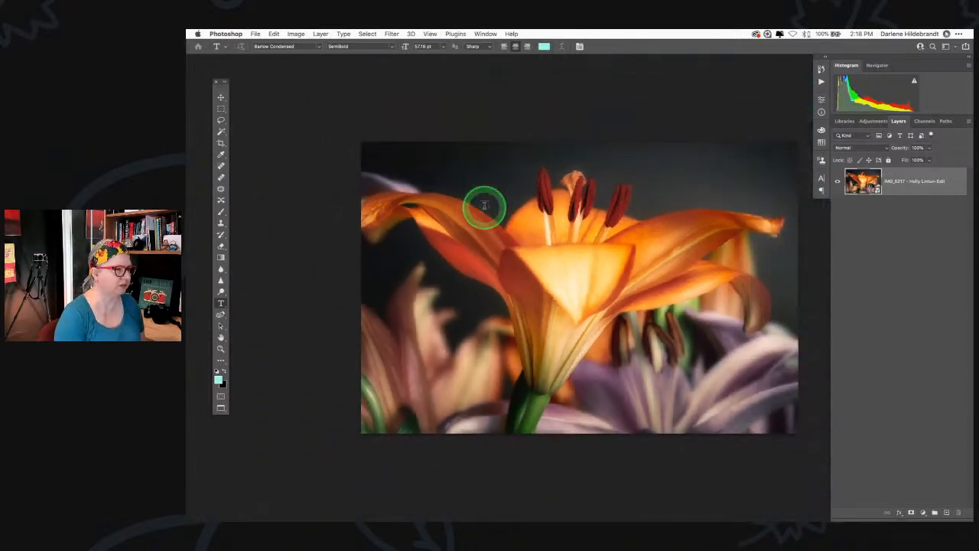
pyautogui.hscroll(4, 484, 207)
pyautogui.scroll(-1, 484, 207)
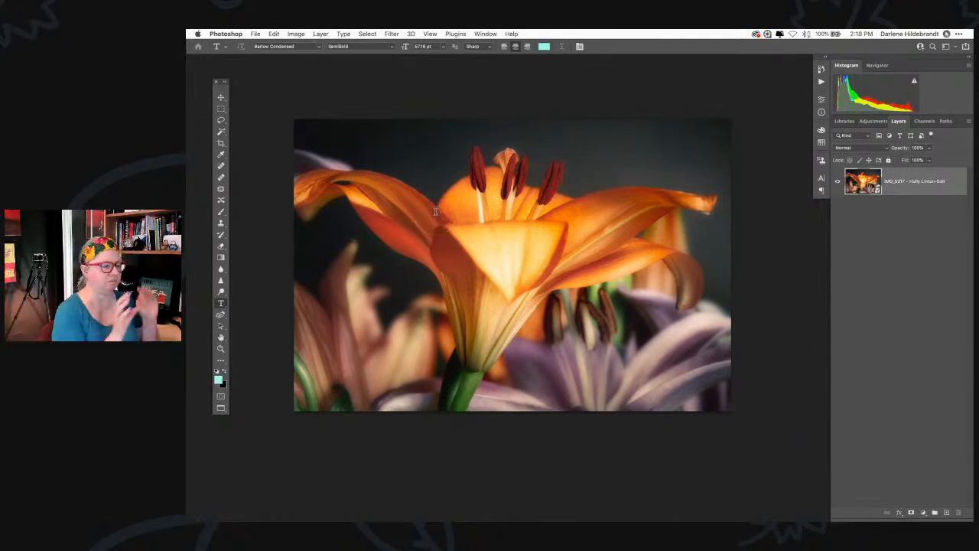
pyautogui.moveTo(434, 211); pyautogui.dragTo(717, 191)
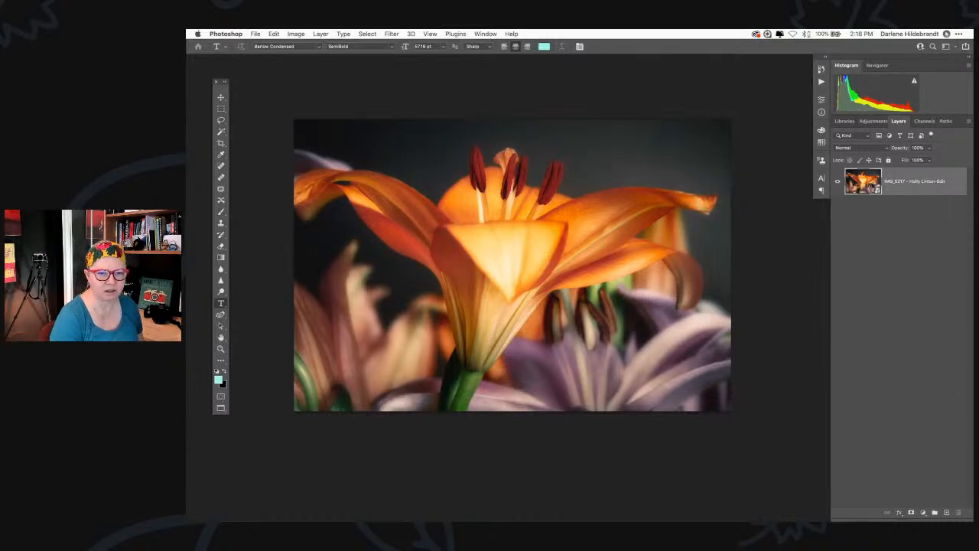
# Switch to Adobe Bridge at the DPM Ultimate Bokeh folder and move and resize its window so it fits on screen
pyautogui.press('Tab')
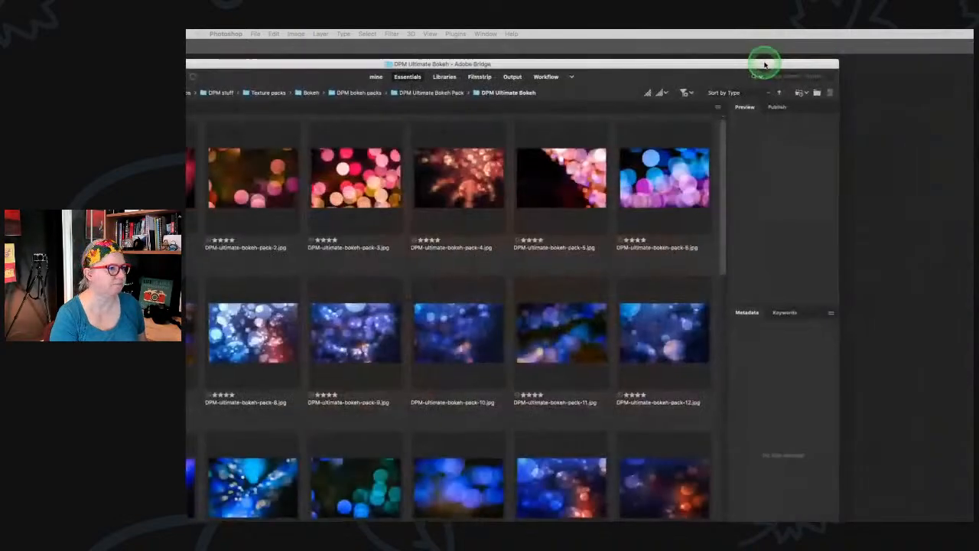
pyautogui.moveTo(762, 62); pyautogui.dragTo(885, 46)
pyautogui.moveTo(951, 120); pyautogui.dragTo(828, 130)
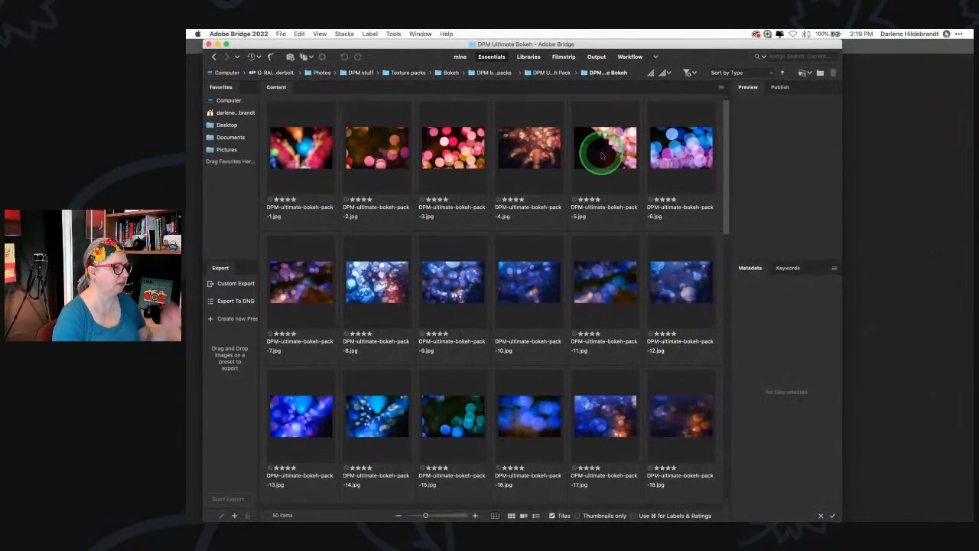
pyautogui.moveTo(792, 44)
pyautogui.mouseDown()
pyautogui.moveTo(841, 428)
pyautogui.moveTo(791, 36)
pyautogui.mouseUp()
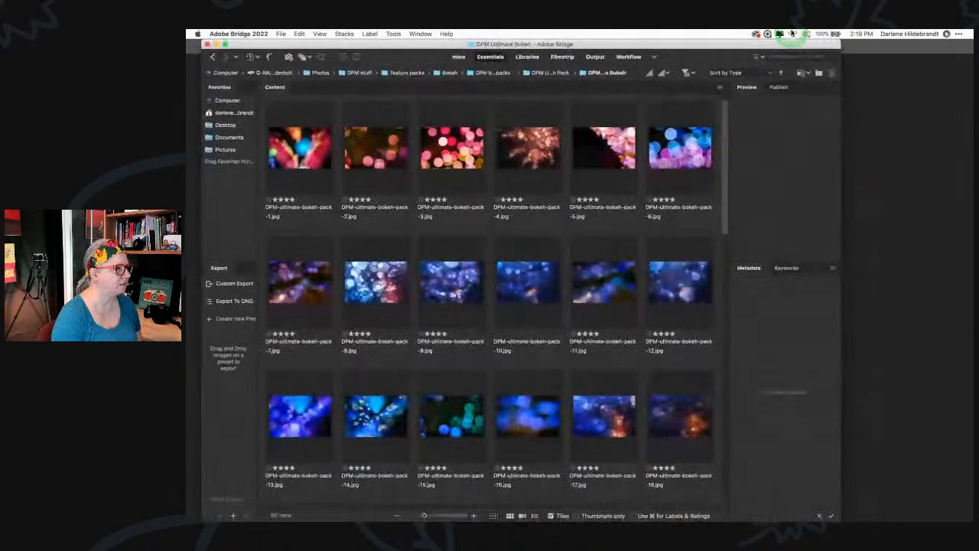
# Look through the bokeh thumbnails and preview DPM-ultimate-bokeh-pack-2.jpg in full screen
pyautogui.click(539, 156)
pyautogui.scroll(-10, 539, 159)
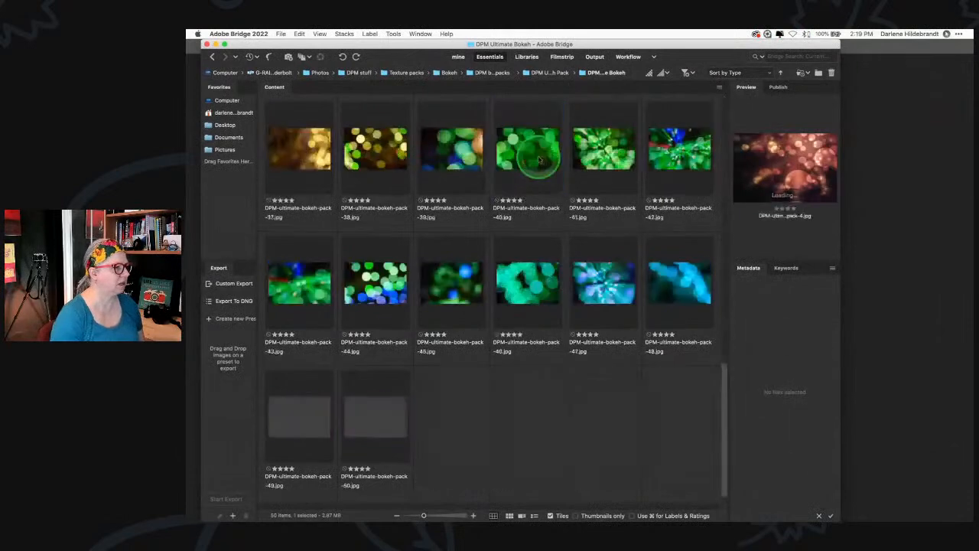
pyautogui.scroll(10, 539, 158)
pyautogui.click(375, 139)
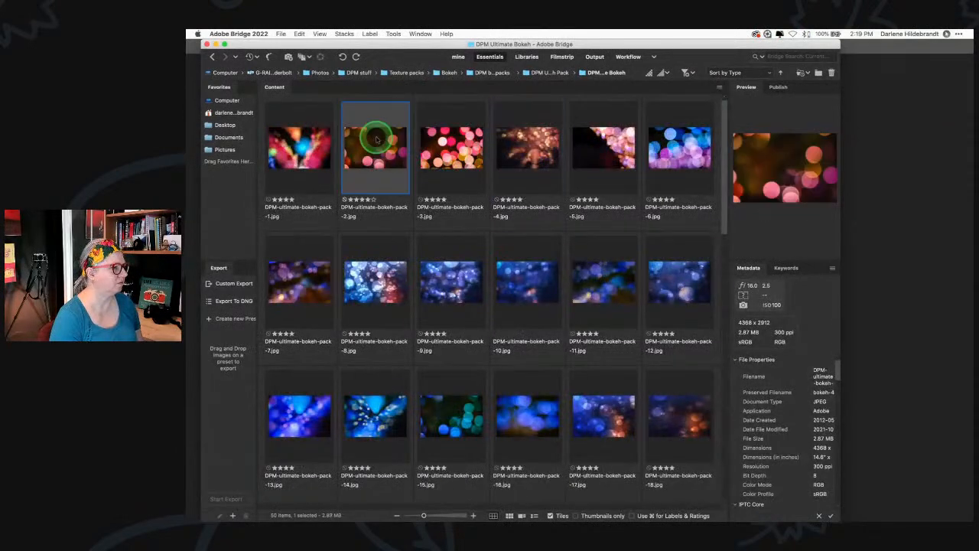
pyautogui.press('space')
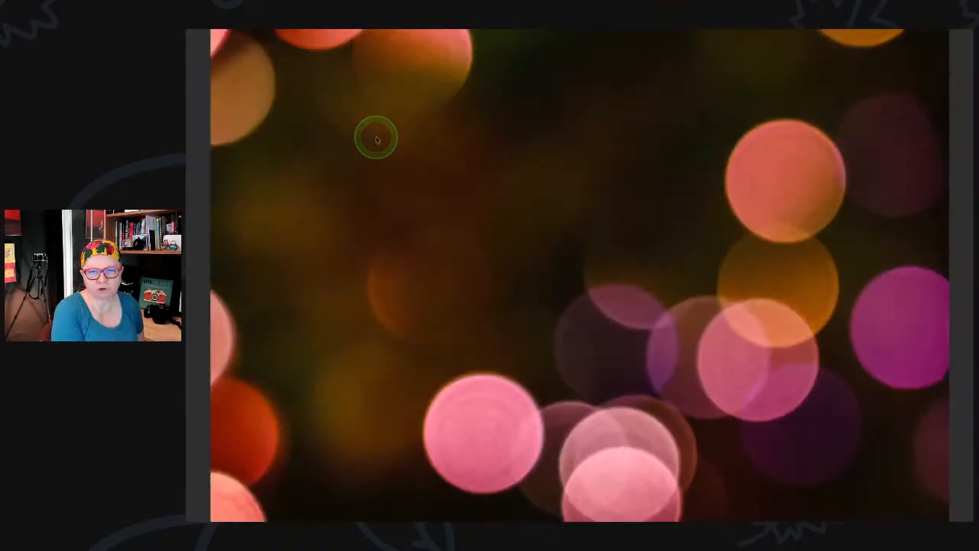
pyautogui.press('space')
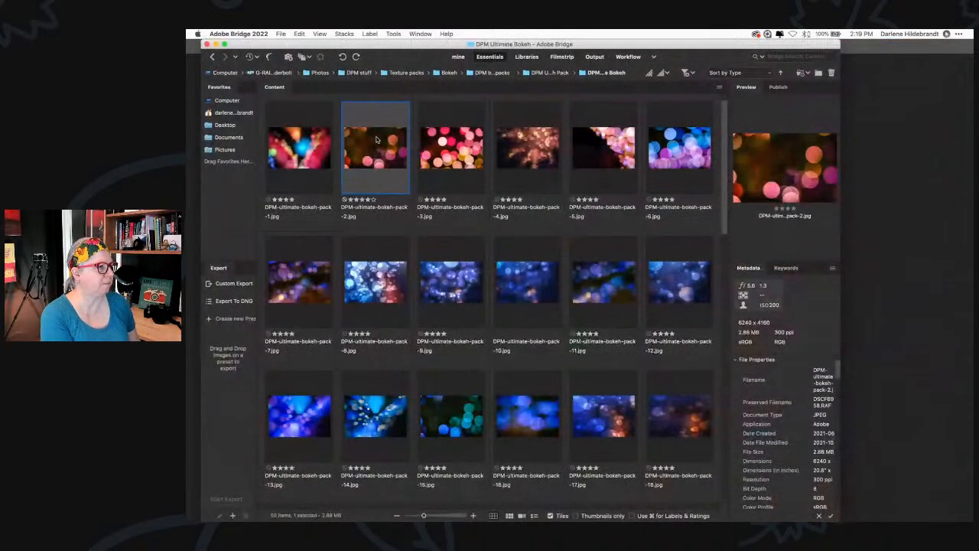
pyautogui.press('space')
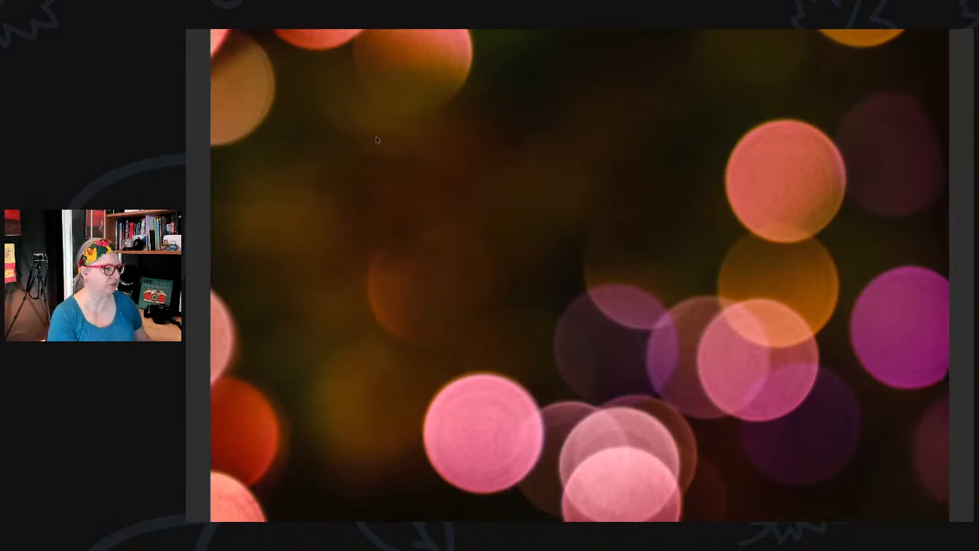
pyautogui.press('space')
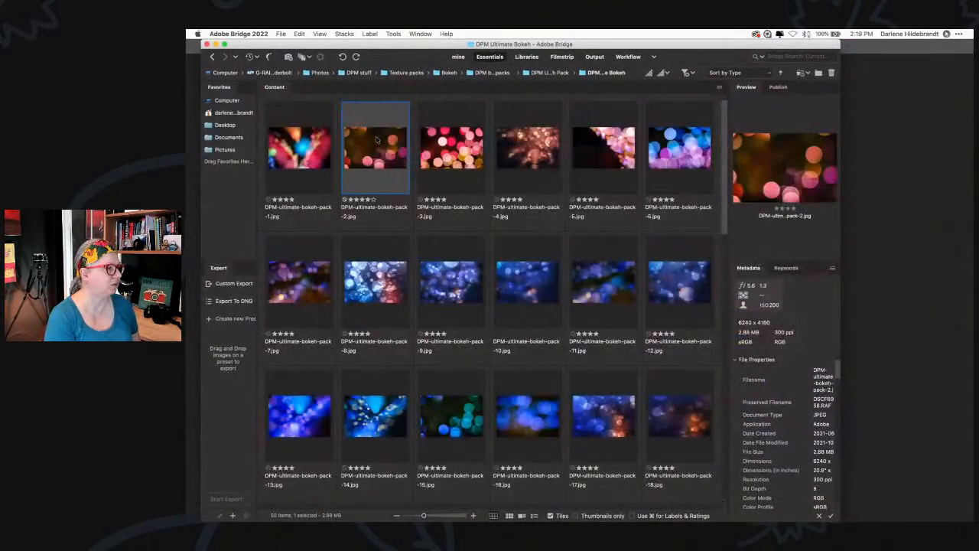
# Preview DPM-ultimate-bokeh-pack-4.jpg in full screen and return to the thumbnails
pyautogui.press('Right')
pyautogui.press('Right')
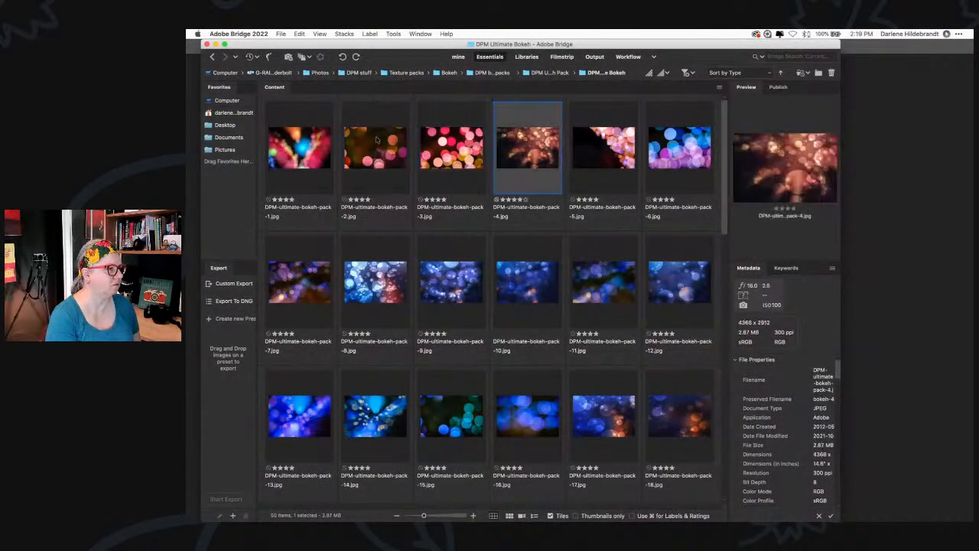
pyautogui.press('space')
pyautogui.press('space')
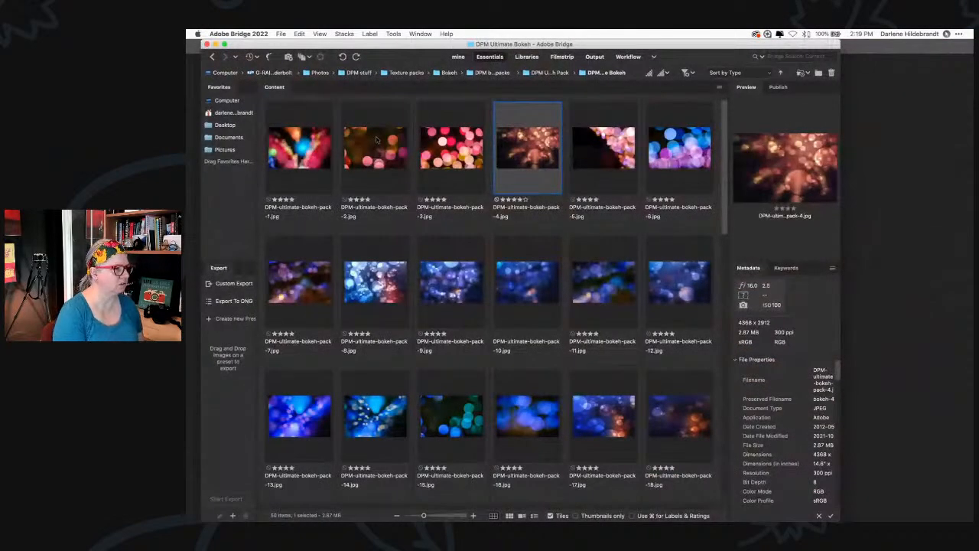
# Browse down to the golden bokeh images and preview DPM-ultimate-bokeh-pack-33.jpg in full screen
pyautogui.press('Down')
pyautogui.press('Down')
pyautogui.press('Down')
pyautogui.press('Down')
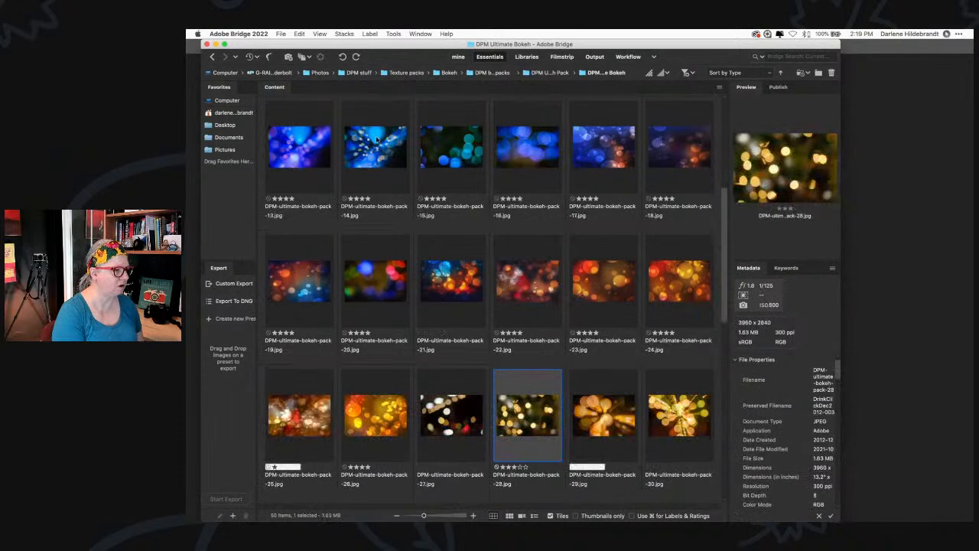
pyautogui.press('Down')
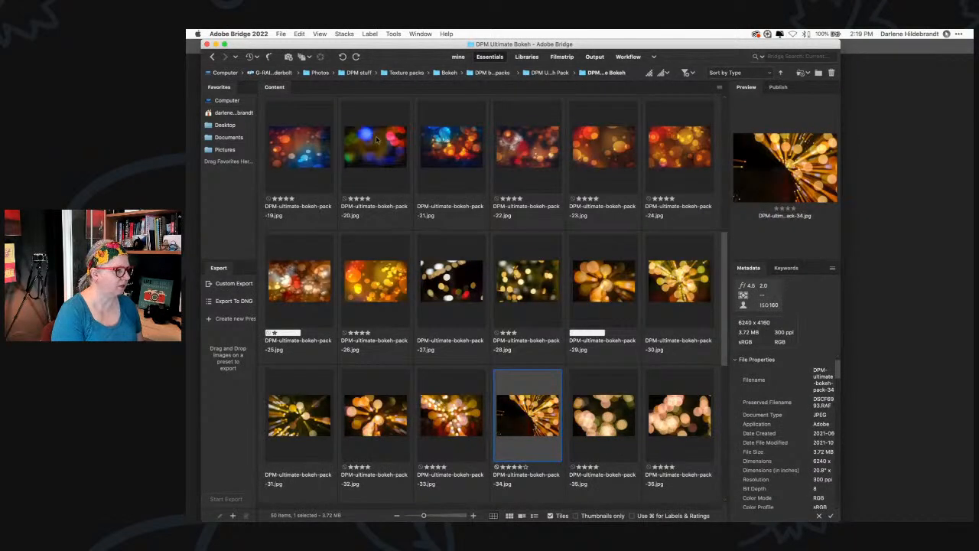
pyautogui.press('Right')
pyautogui.press('space')
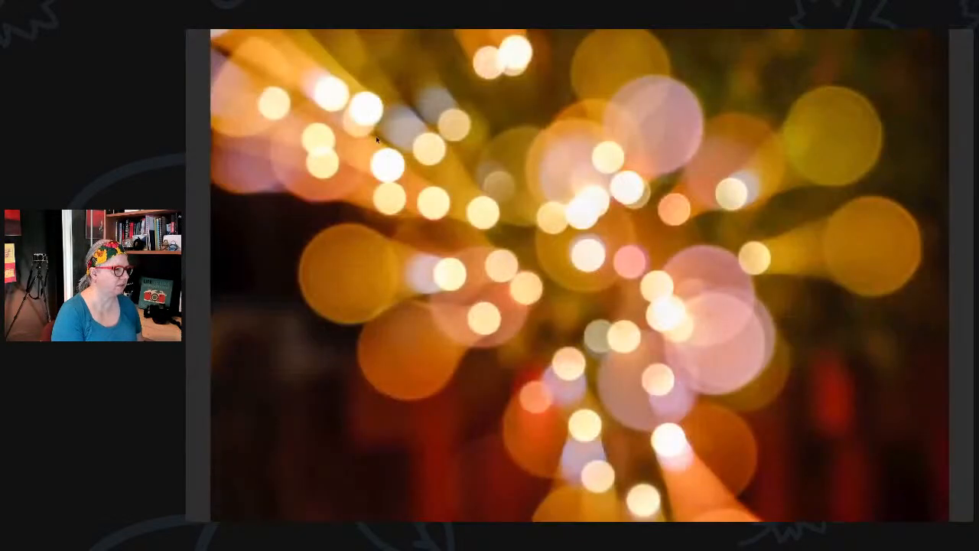
pyautogui.press('space')
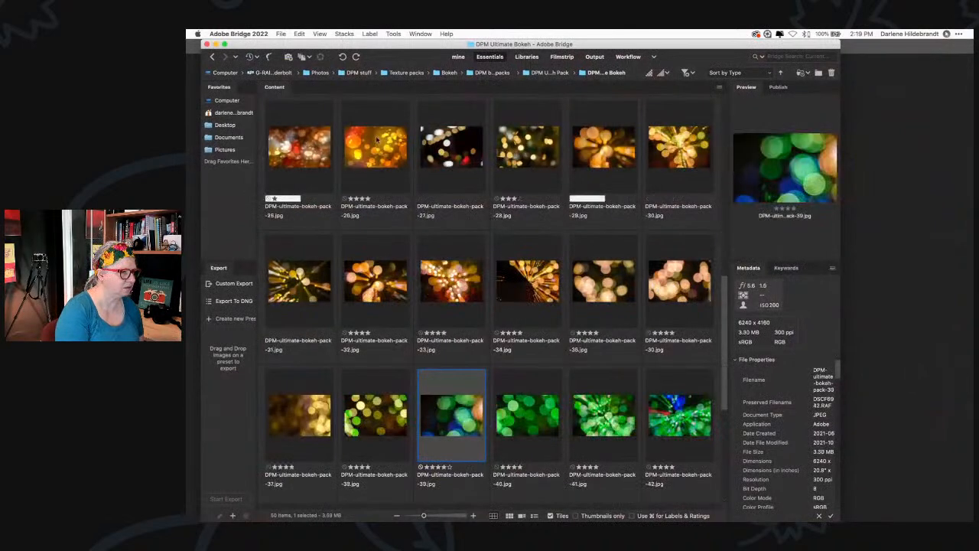
# Examine the remaining bokeh images down to the last one and go back up through the folder
pyautogui.press('Down')
pyautogui.press('Down')
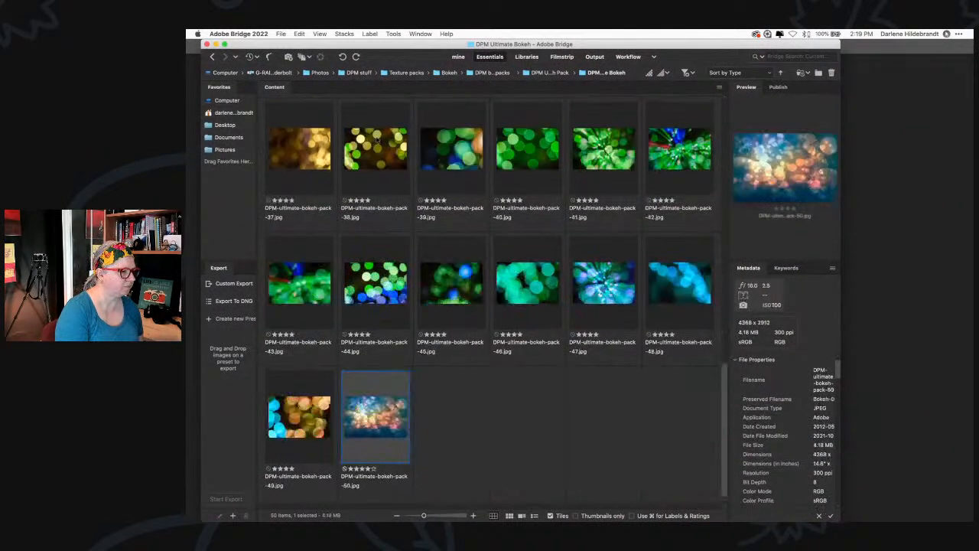
pyautogui.press('Up')
pyautogui.press('Up')
pyautogui.press('Up')
pyautogui.press('Up')
pyautogui.press('Up')
pyautogui.press('Up')
pyautogui.press('Up')
pyautogui.press('Up')
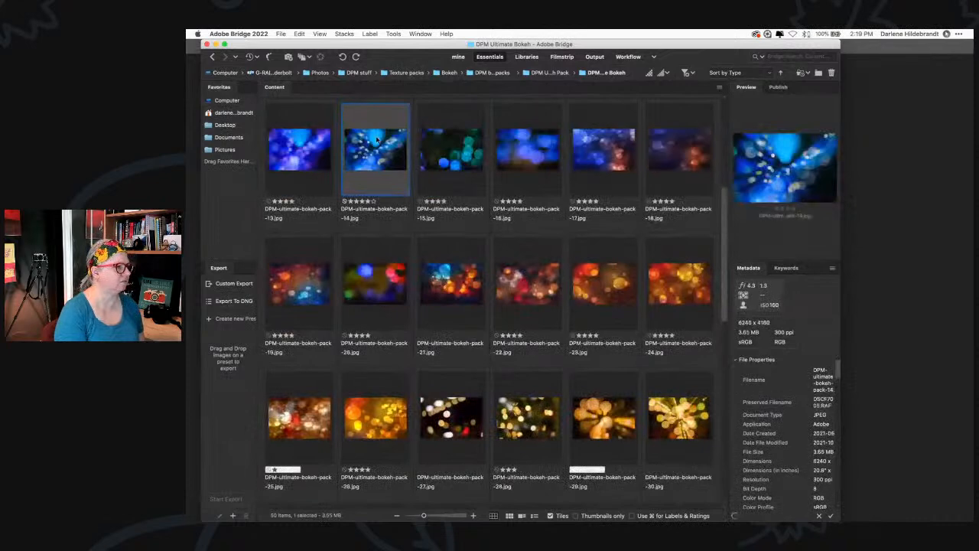
# Place DPM-ultimate-bokeh-pack-2.jpg from Bridge into the Photoshop lily document and scale it to about 120% to cover the photo
pyautogui.moveTo(376, 138); pyautogui.dragTo(512, 247)
pyautogui.press('super+Tab')
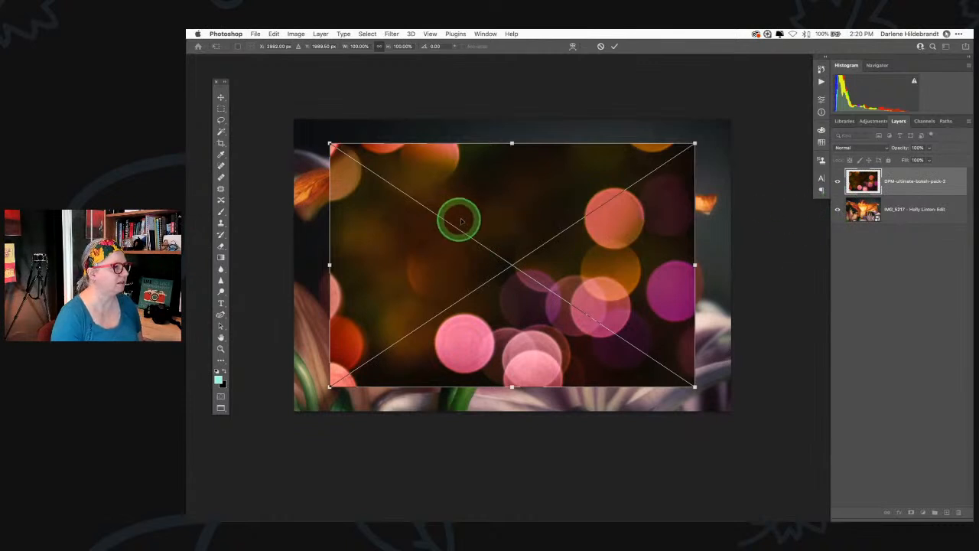
pyautogui.moveTo(477, 206); pyautogui.dragTo(439, 184)
pyautogui.moveTo(658, 362); pyautogui.dragTo(730, 416)
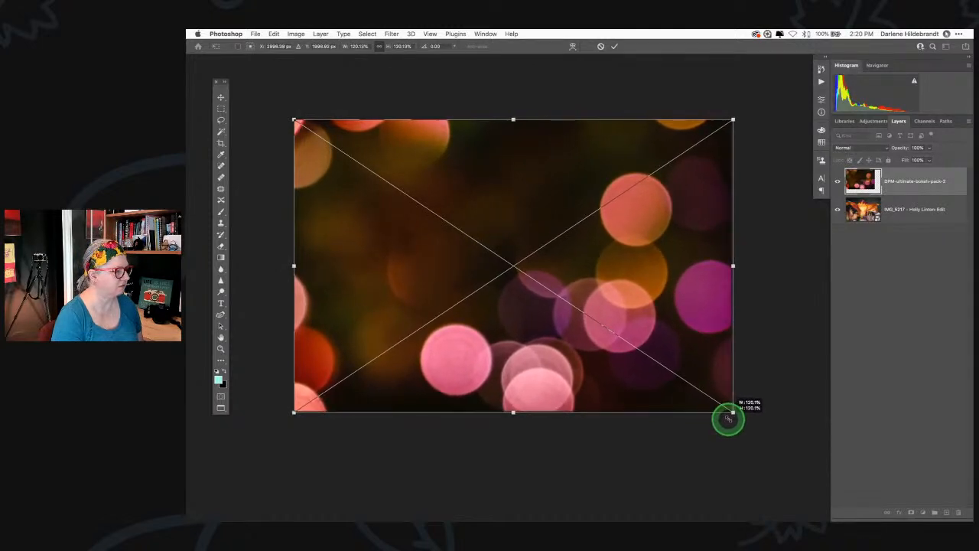
pyautogui.doubleClick(681, 345)
pyautogui.press('t')
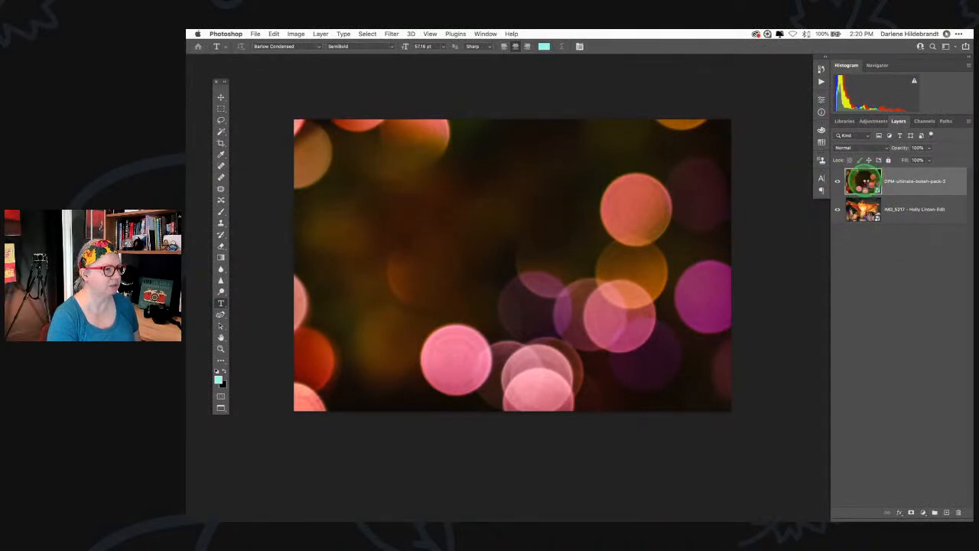
# Open the bokeh Smart Object's contents, place DPM-ultimate-bokeh-pack-4.jpg from Bridge and scale it to cover the canvas
pyautogui.hotkey('ctrl', 'Tab')
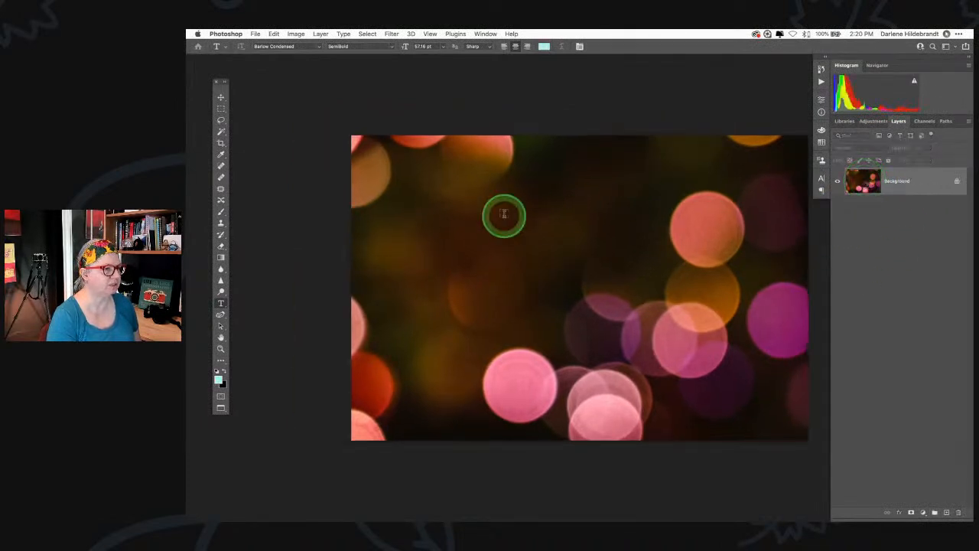
pyautogui.hscroll(2, 503, 214)
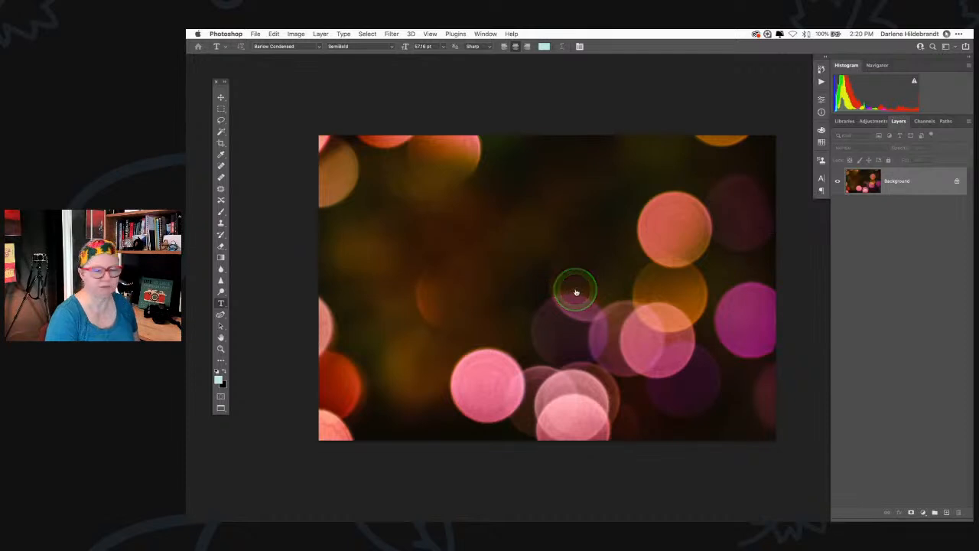
pyautogui.press('super+Tab')
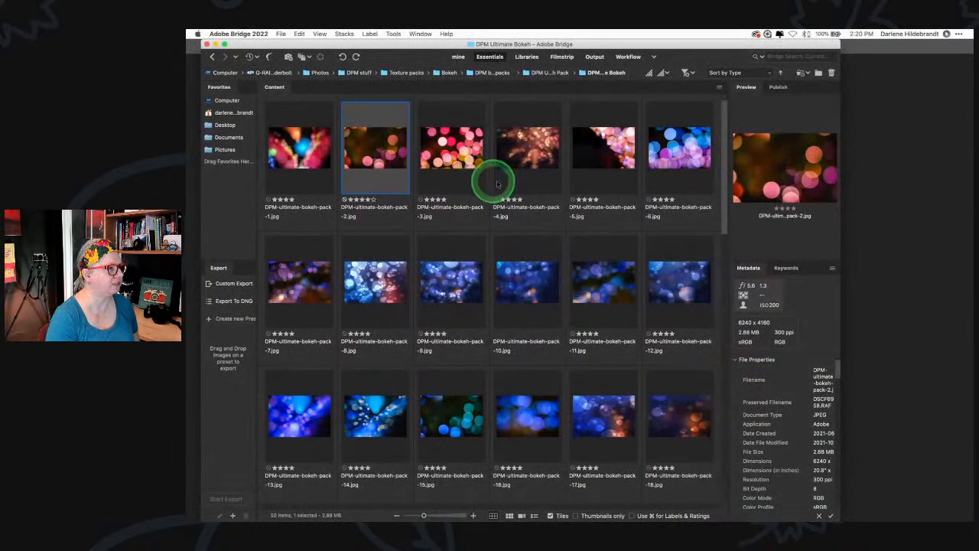
pyautogui.moveTo(527, 150); pyautogui.dragTo(638, 212)
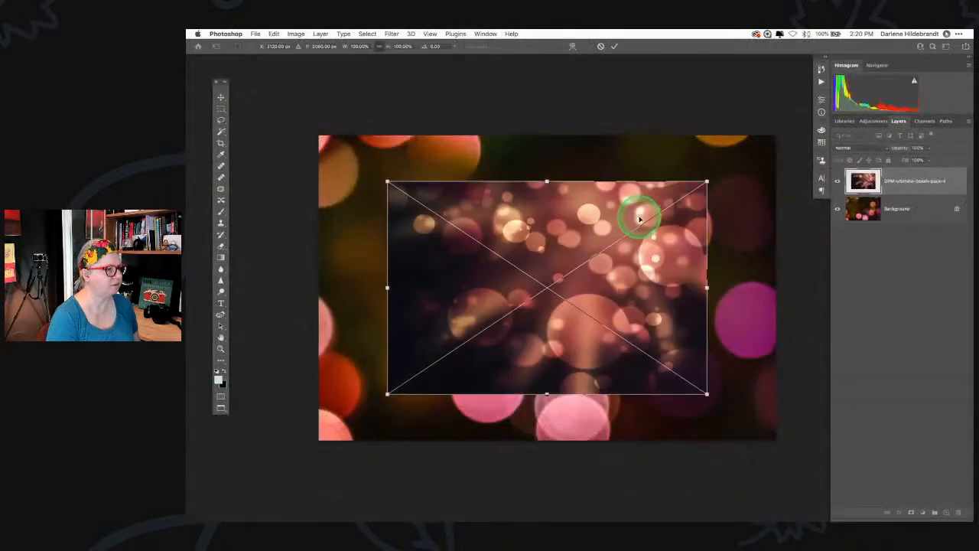
pyautogui.moveTo(577, 266); pyautogui.dragTo(511, 219)
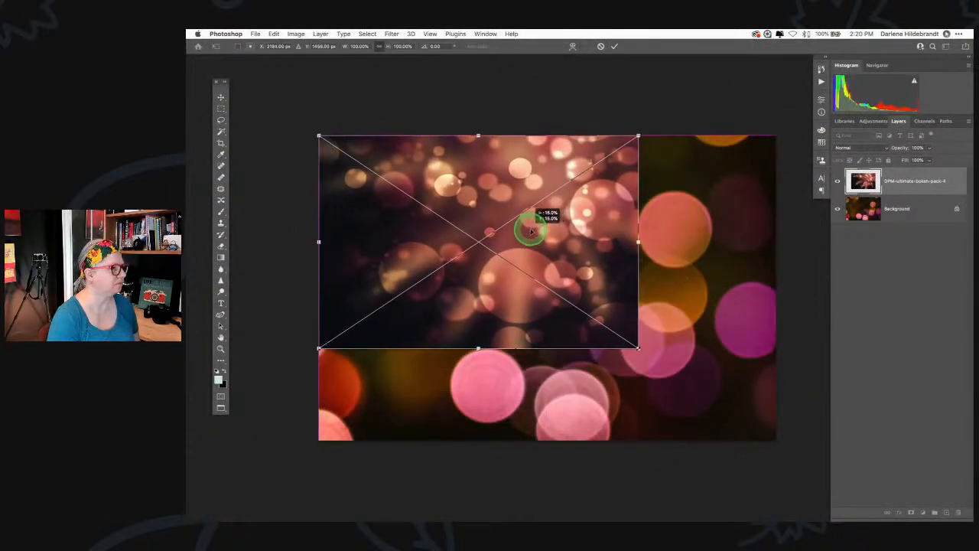
pyautogui.moveTo(635, 347); pyautogui.dragTo(775, 439)
pyautogui.doubleClick(655, 334)
pyautogui.press('t')
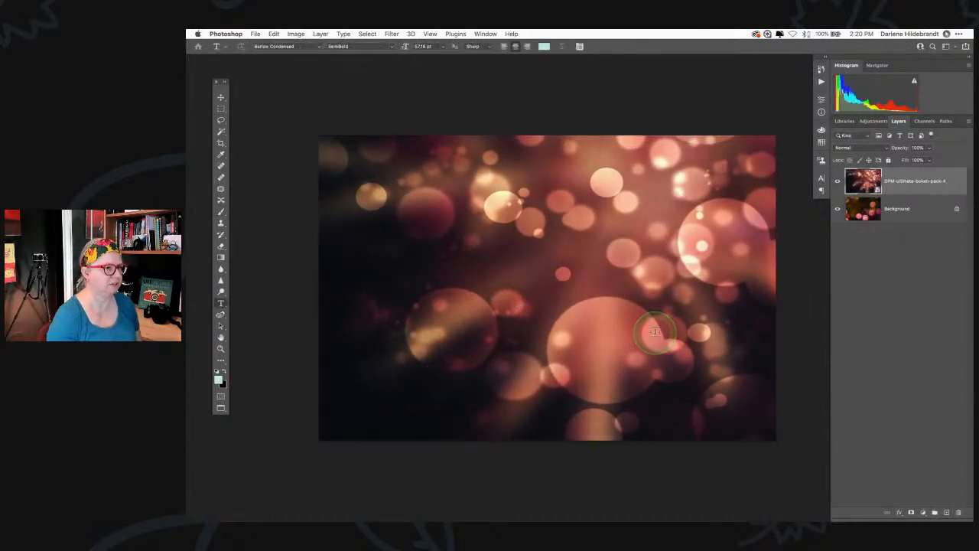
# Merge the Smart Object's layers, save the contents as a JPEG at quality 12 and close the file
pyautogui.press('super+e')
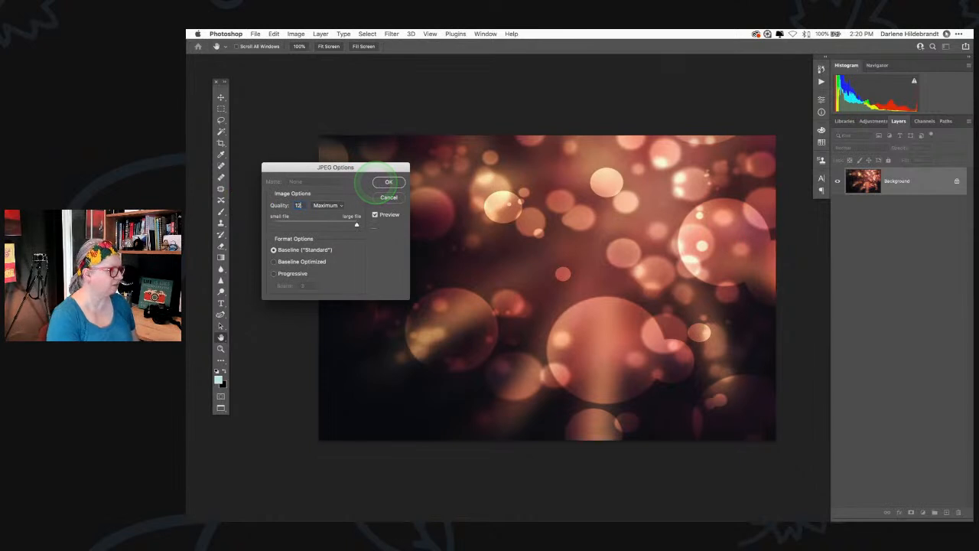
pyautogui.press('Return')
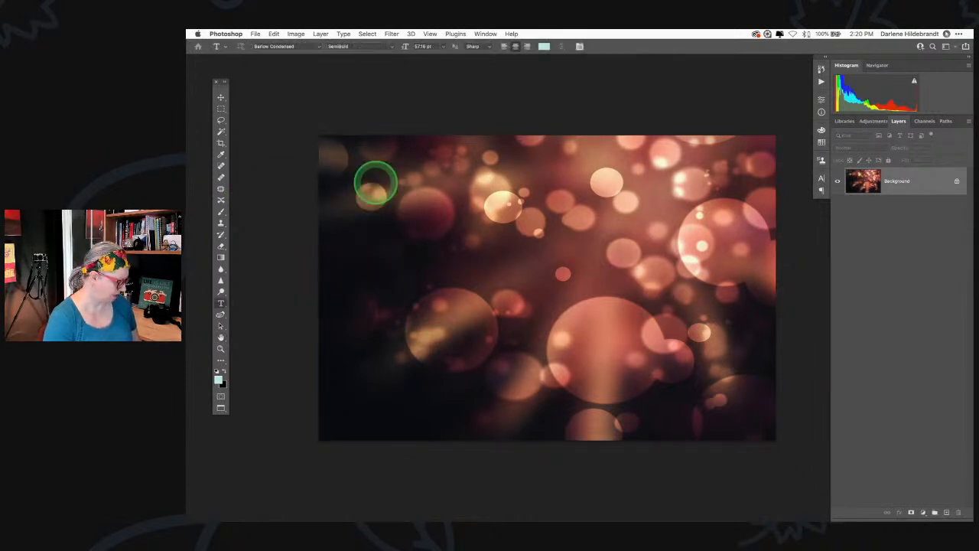
pyautogui.press('super+w')
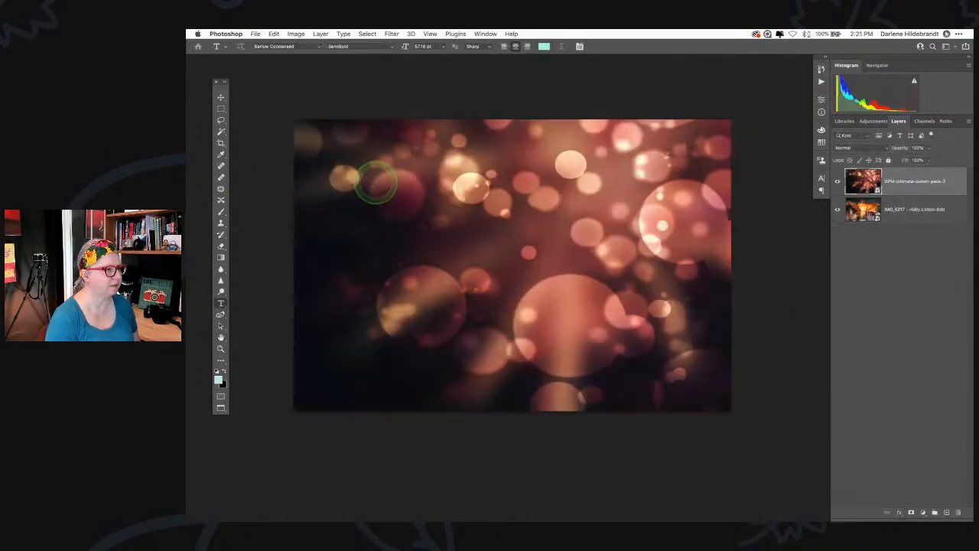
# Compare the lily document with the bokeh layer hidden and shown, and revert that layer to the pack-2 image
pyautogui.click(837, 180)
pyautogui.click(838, 180)
pyautogui.click(837, 180)
pyautogui.click(838, 181)
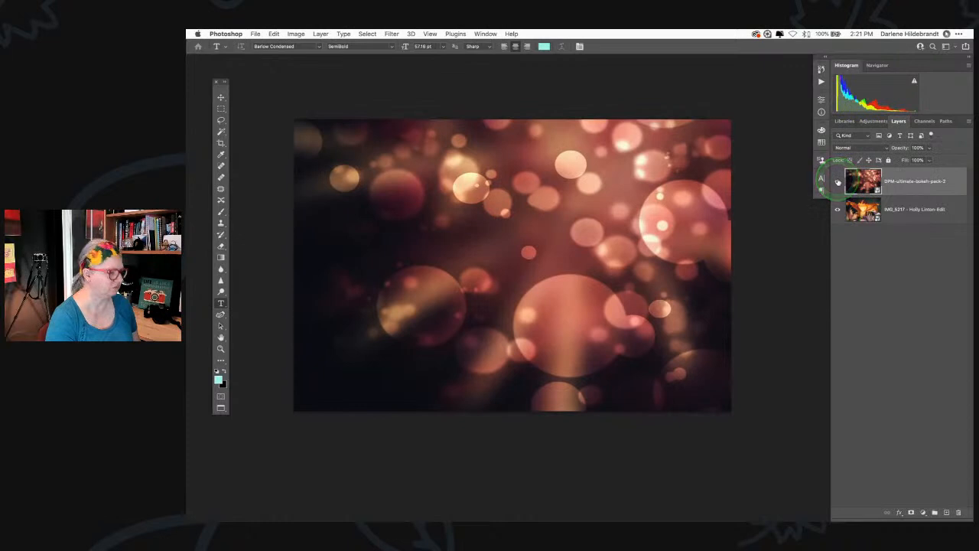
pyautogui.click(837, 180)
pyautogui.click(948, 197)
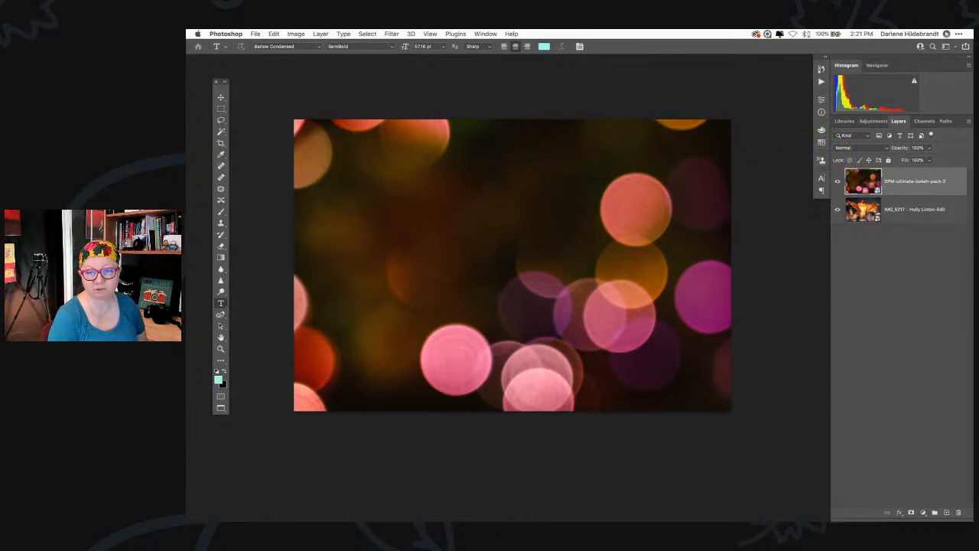
# Lower the bokeh layer's opacity to 63% so the lily shows through
pyautogui.press('f')
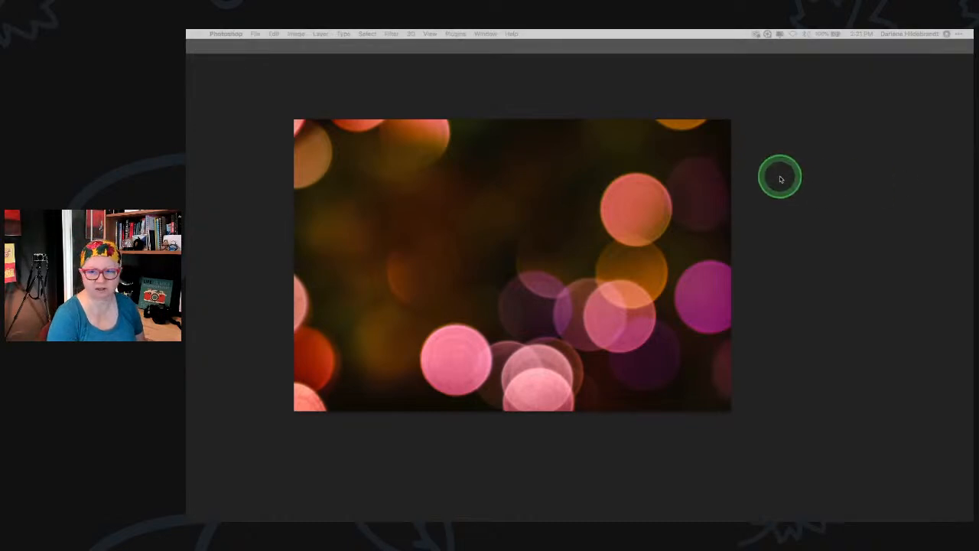
pyautogui.press('f')
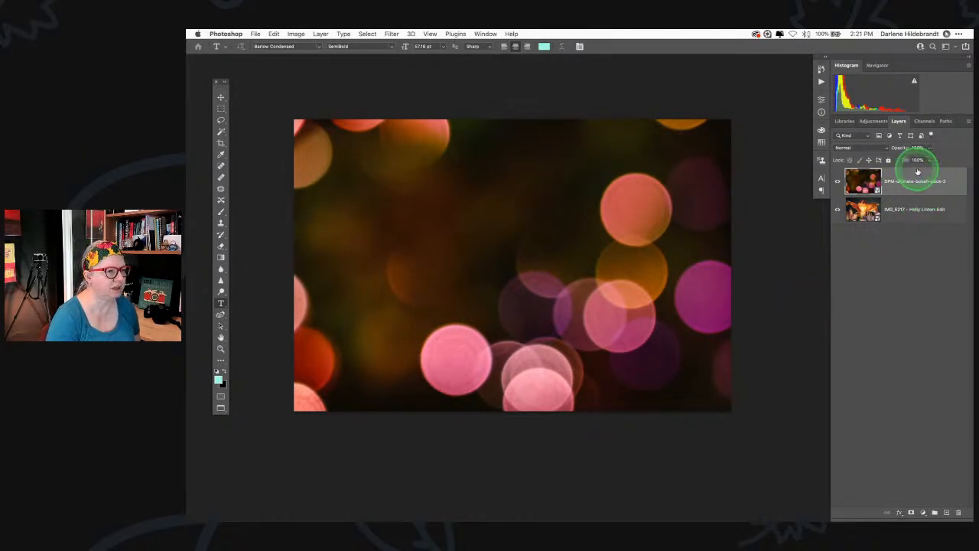
pyautogui.press('v')
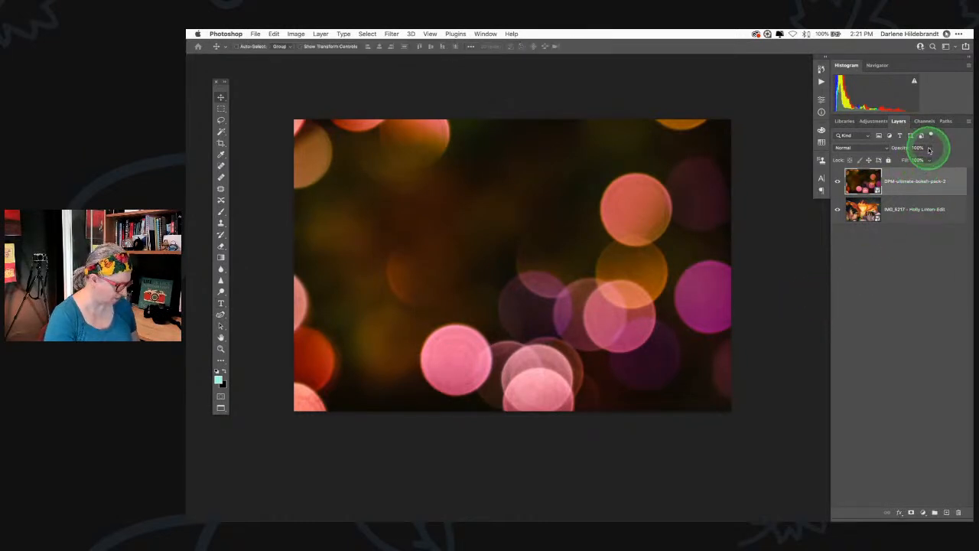
pyautogui.moveTo(929, 151)
pyautogui.mouseDown()
pyautogui.moveTo(896, 157)
pyautogui.moveTo(923, 161)
pyautogui.moveTo(913, 160)
pyautogui.mouseUp()
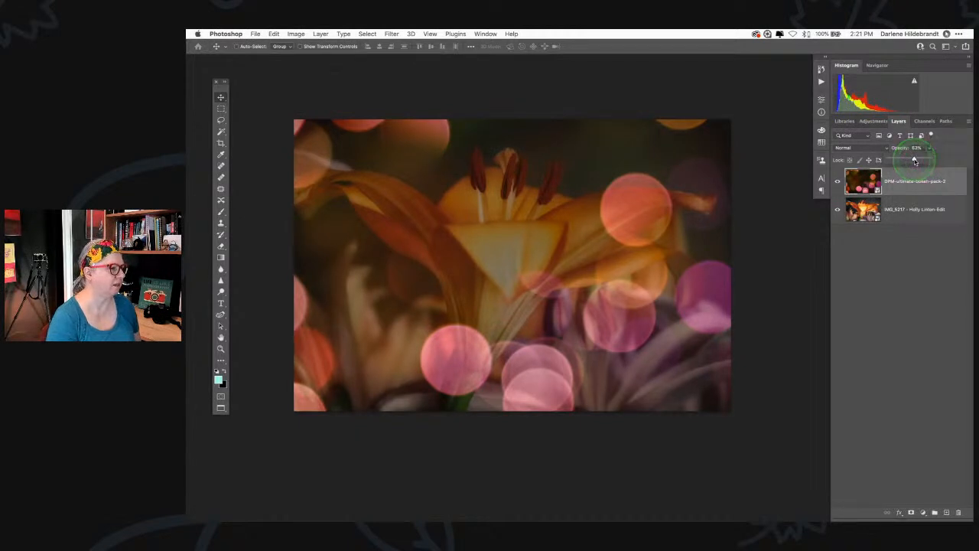
# Rotate the bokeh layer 180° and flip it vertically
pyautogui.click(296, 34)
pyautogui.moveTo(275, 33)
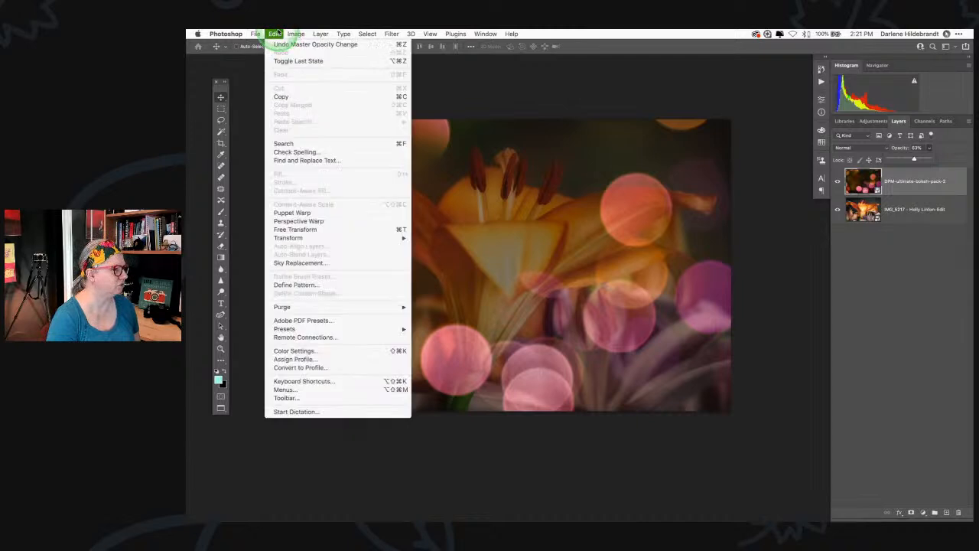
pyautogui.moveTo(303, 239)
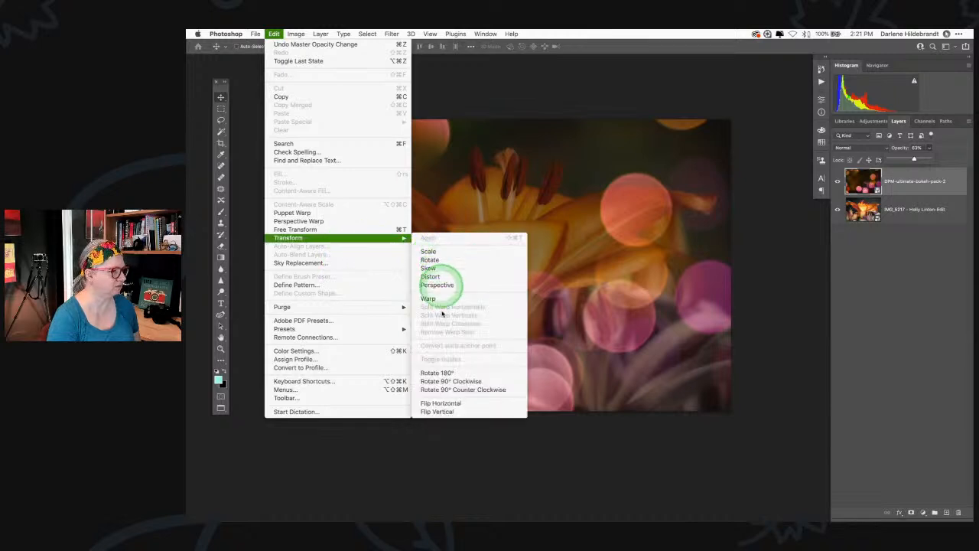
pyautogui.click(438, 372)
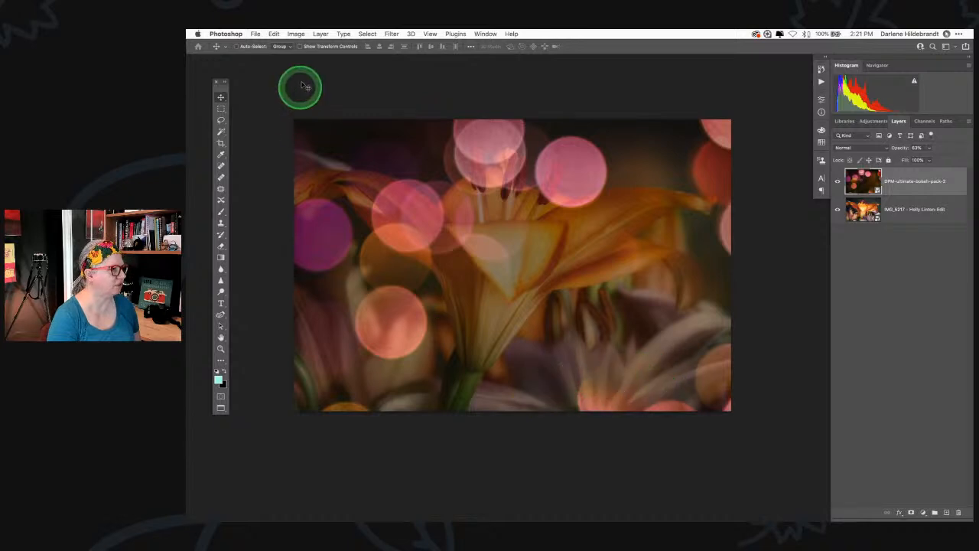
pyautogui.click(295, 34)
pyautogui.moveTo(273, 33)
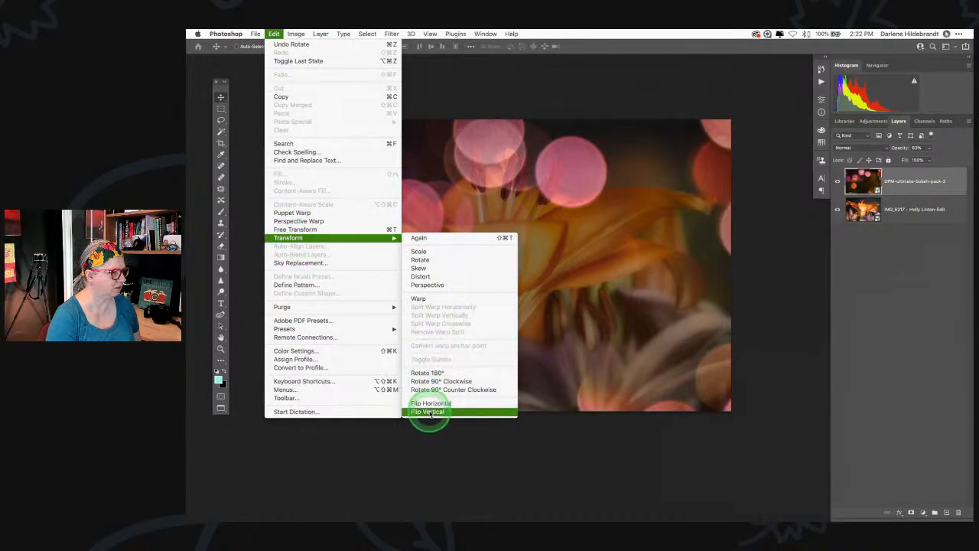
pyautogui.click(429, 412)
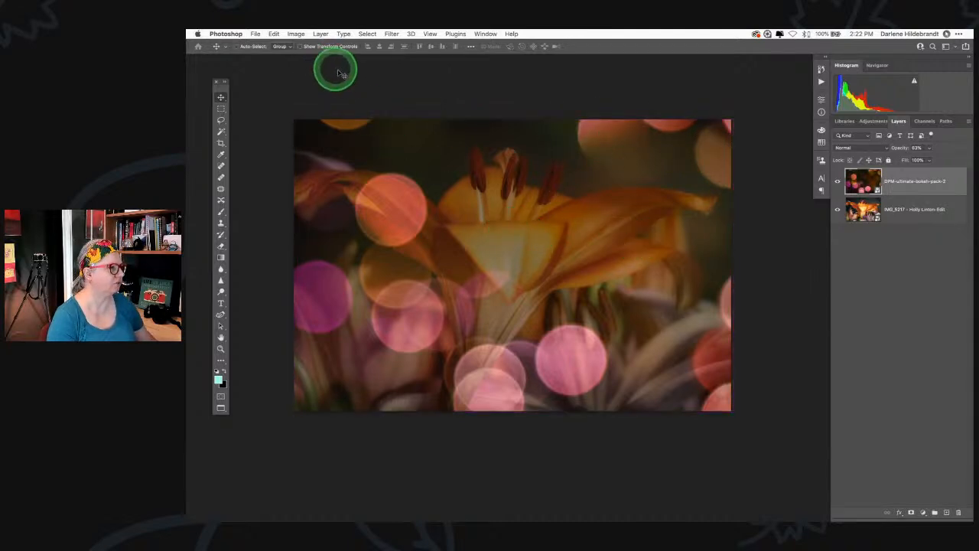
pyautogui.press('super+t')
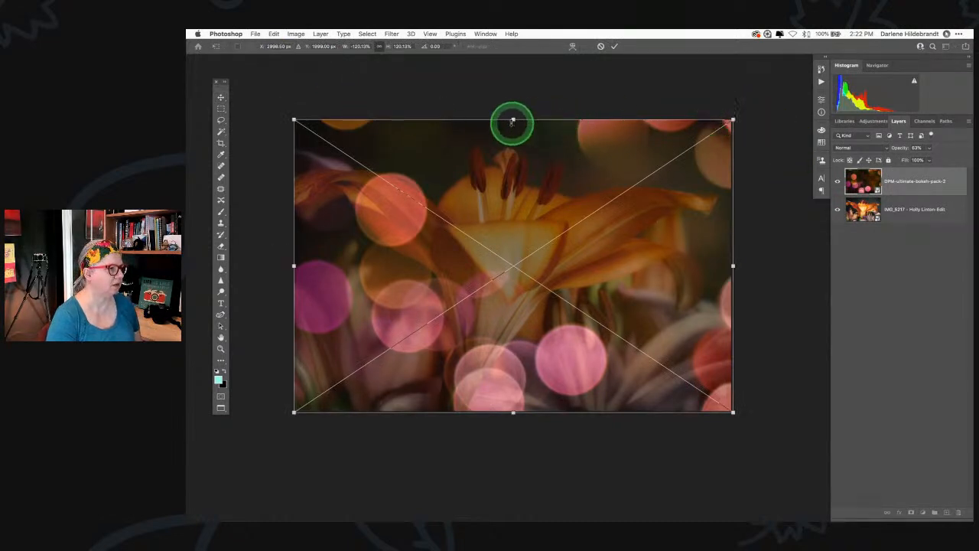
pyautogui.moveTo(512, 120)
pyautogui.mouseDown()
pyautogui.moveTo(512, 96)
pyautogui.moveTo(512, 119)
pyautogui.mouseUp()
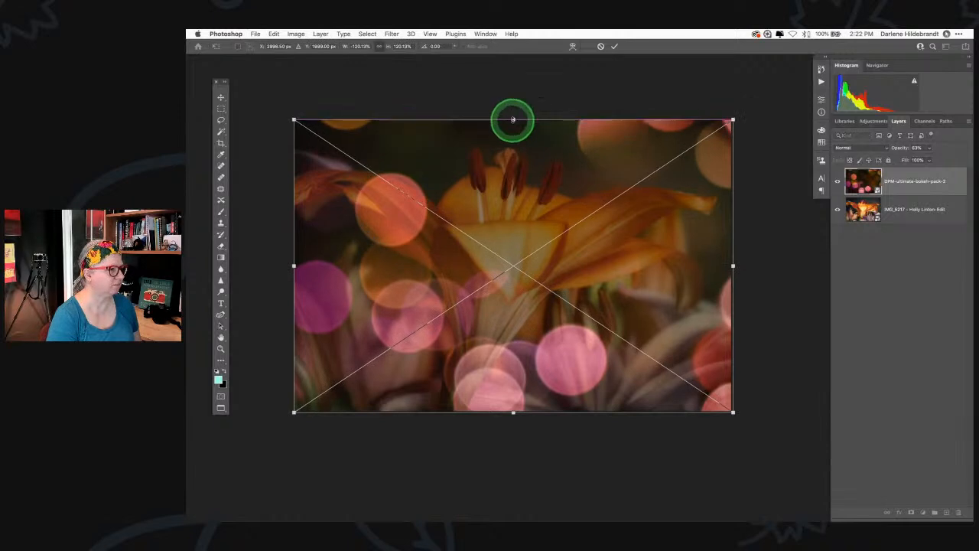
pyautogui.moveTo(653, 244); pyautogui.dragTo(682, 243)
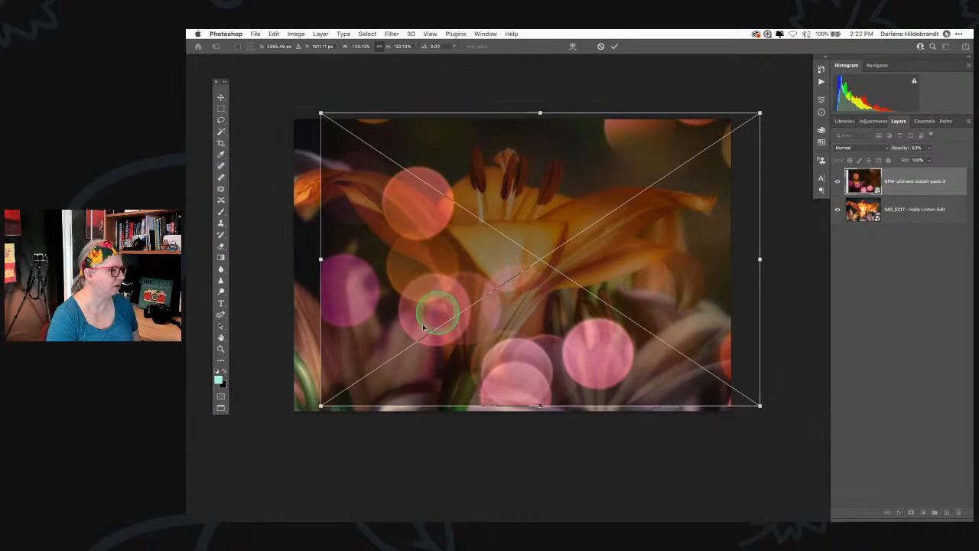
pyautogui.moveTo(321, 405); pyautogui.dragTo(282, 421)
pyautogui.press('Return')
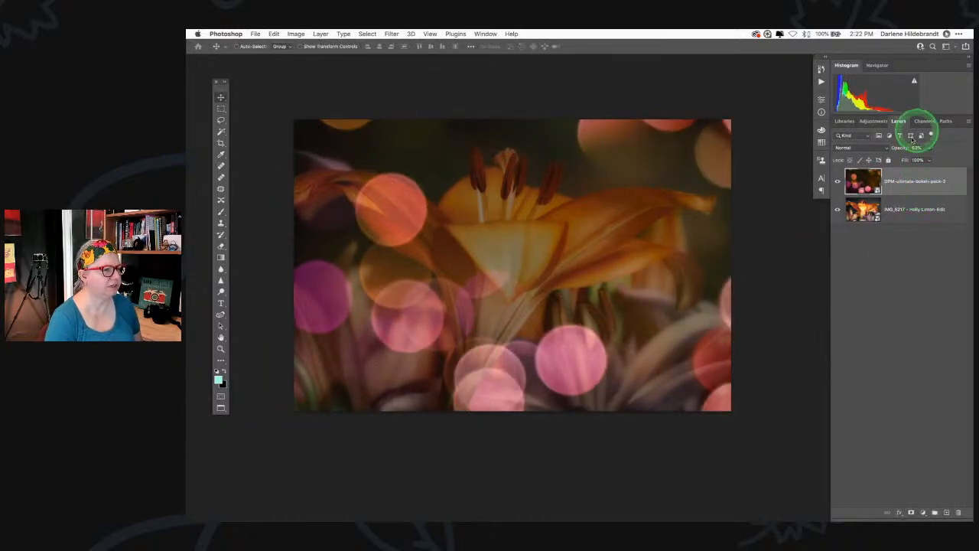
# Set the bokeh layer's opacity to 100% and its blend mode to Screen
pyautogui.moveTo(922, 148); pyautogui.dragTo(883, 334)
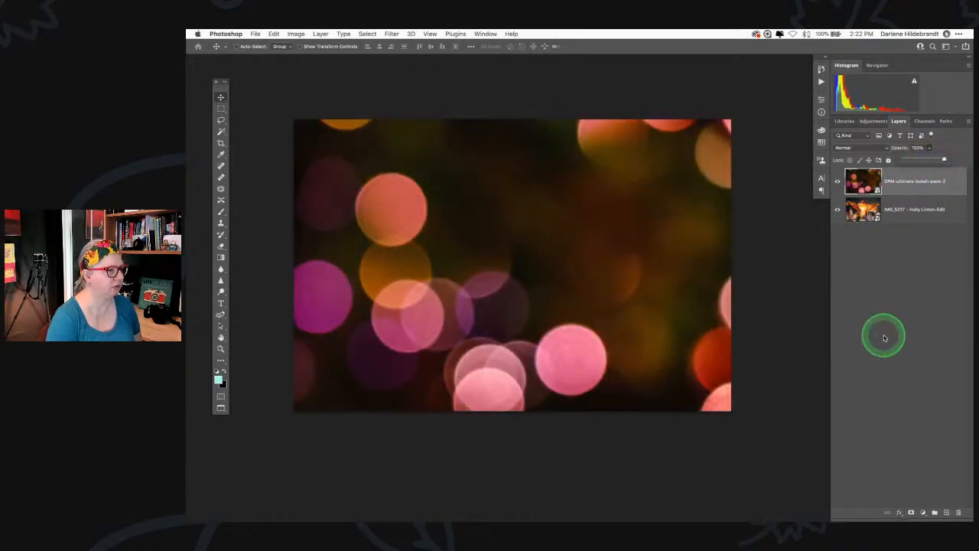
pyautogui.click(836, 180)
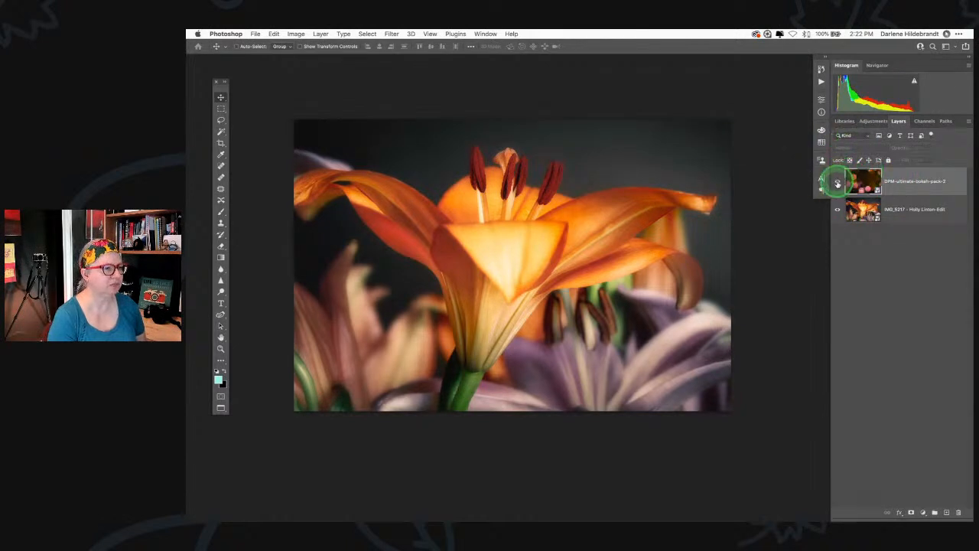
pyautogui.click(837, 181)
pyautogui.click(884, 148)
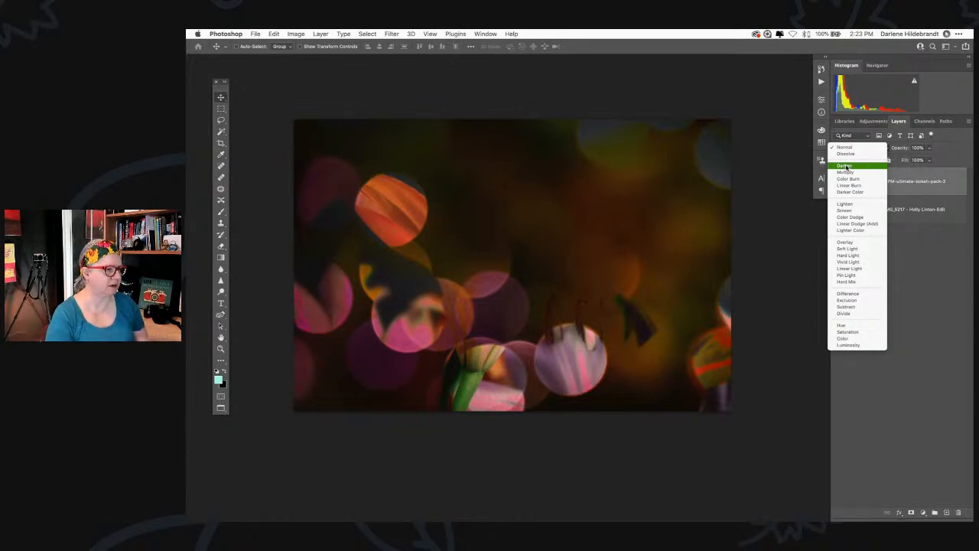
pyautogui.moveTo(845, 166)
pyautogui.mouseDown()
pyautogui.moveTo(845, 274)
pyautogui.moveTo(843, 213)
pyautogui.mouseUp()
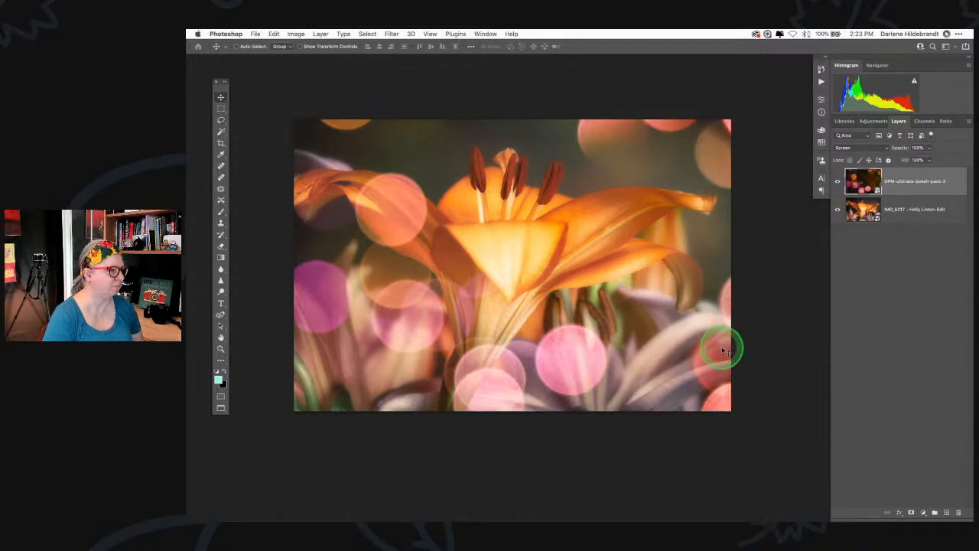
# Add a layer mask to the bokeh layer and draw a black-to-white gradient upward through the flower, hiding the bokeh in the lower half
pyautogui.click(910, 513)
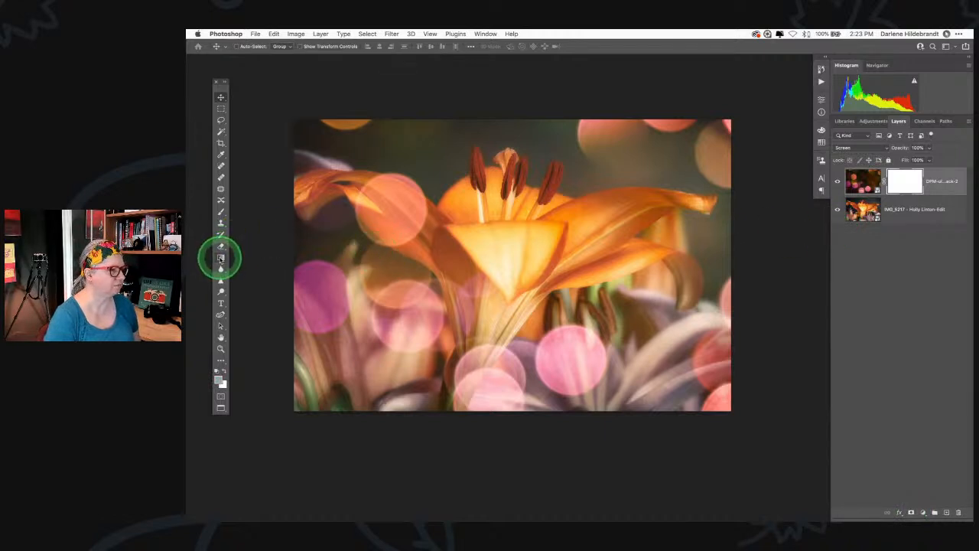
pyautogui.click(221, 259)
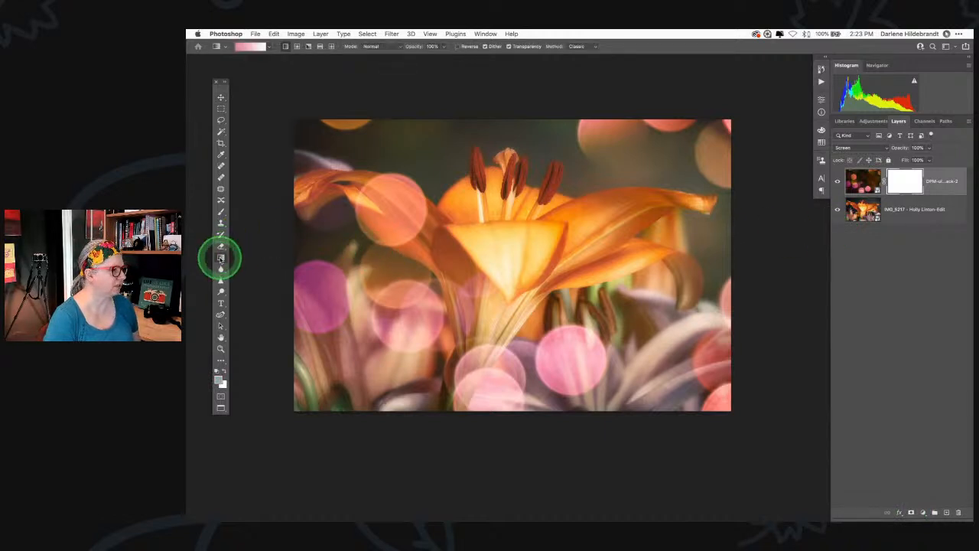
pyautogui.click(266, 47)
pyautogui.click(233, 63)
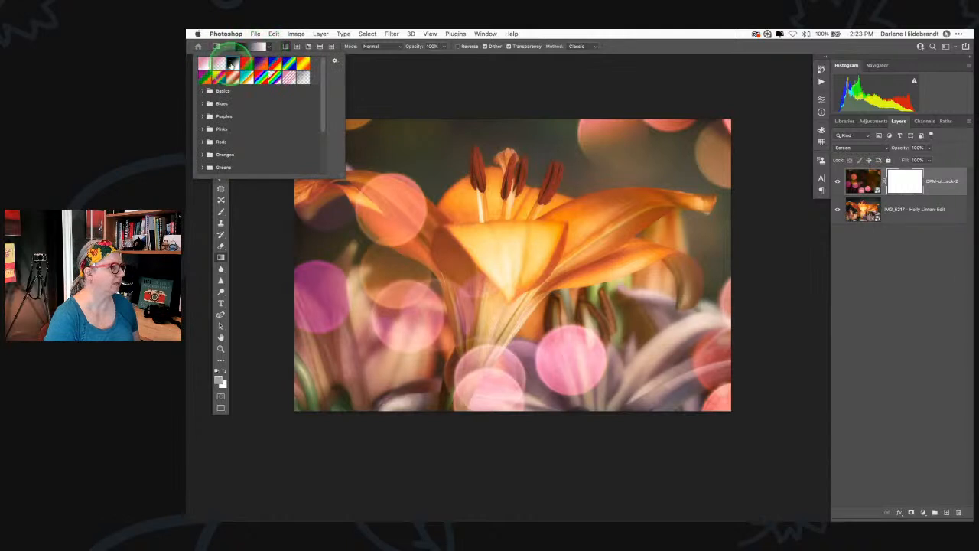
pyautogui.click(368, 79)
pyautogui.moveTo(368, 79); pyautogui.dragTo(572, 305)
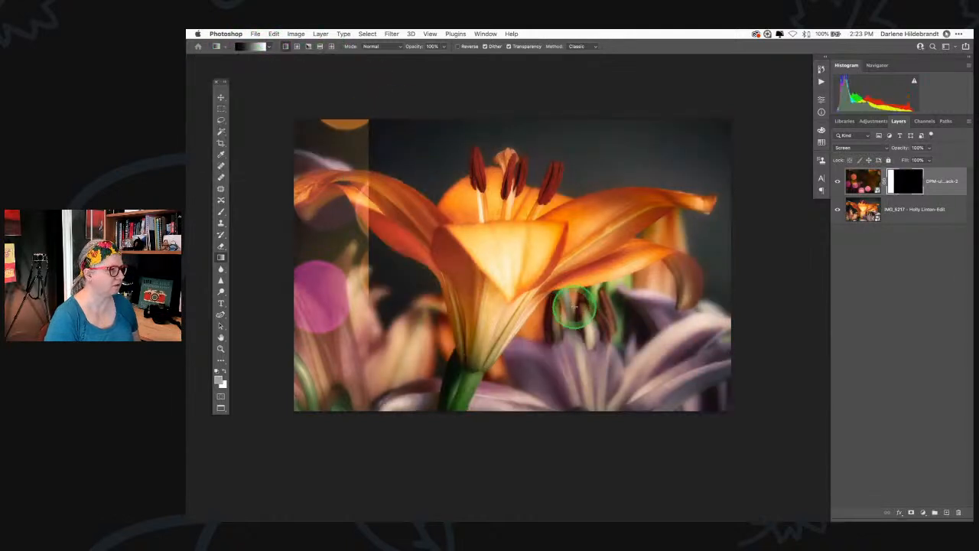
pyautogui.press('super+z')
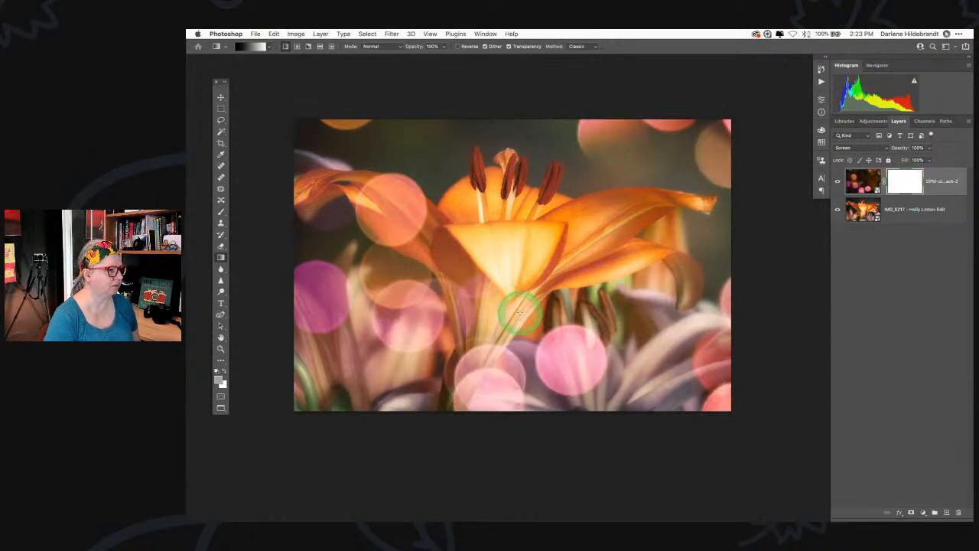
pyautogui.moveTo(522, 307); pyautogui.dragTo(533, 196)
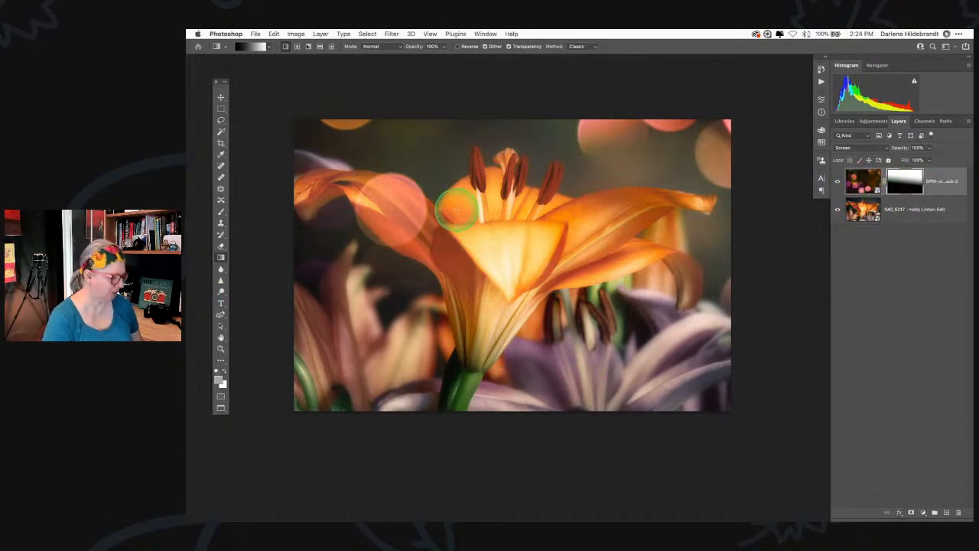
# Brush the bokeh mask at 50% opacity, with black over the lily's left petal and white over the background just above it
pyautogui.press('b')
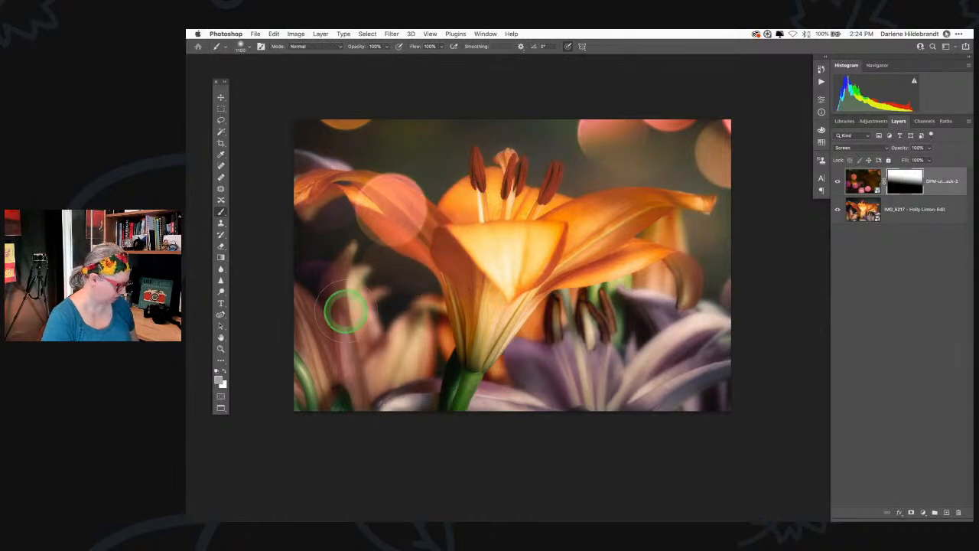
pyautogui.press('x')
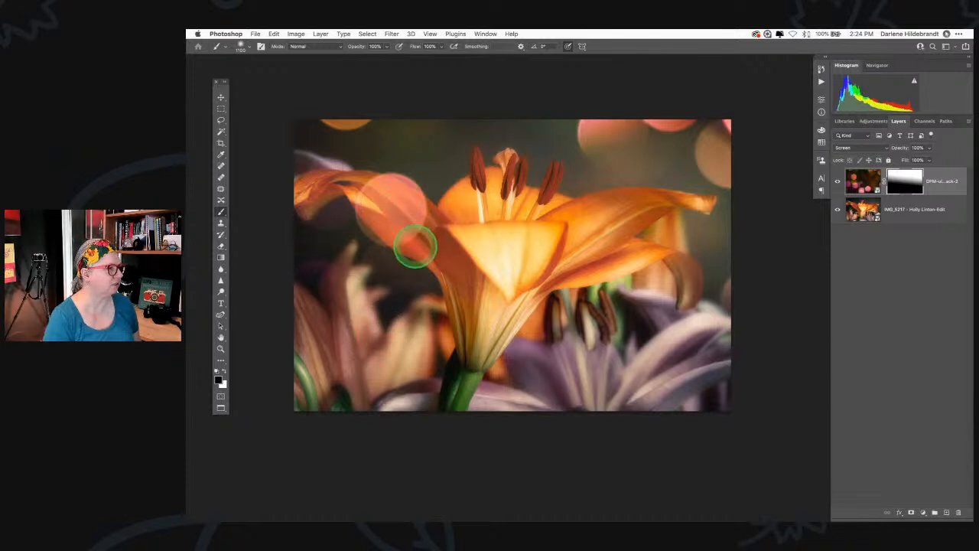
pyautogui.press('5')
pyautogui.moveTo(409, 240)
pyautogui.mouseDown()
pyautogui.moveTo(419, 197)
pyautogui.moveTo(407, 173)
pyautogui.moveTo(371, 205)
pyautogui.moveTo(390, 252)
pyautogui.moveTo(405, 176)
pyautogui.moveTo(350, 189)
pyautogui.moveTo(402, 256)
pyautogui.moveTo(412, 187)
pyautogui.moveTo(362, 199)
pyautogui.moveTo(380, 316)
pyautogui.moveTo(420, 238)
pyautogui.moveTo(362, 220)
pyautogui.moveTo(457, 249)
pyautogui.moveTo(349, 191)
pyautogui.moveTo(373, 224)
pyautogui.moveTo(414, 245)
pyautogui.moveTo(365, 229)
pyautogui.moveTo(406, 241)
pyautogui.moveTo(416, 217)
pyautogui.moveTo(353, 182)
pyautogui.moveTo(413, 218)
pyautogui.moveTo(352, 188)
pyautogui.moveTo(398, 205)
pyautogui.mouseUp()
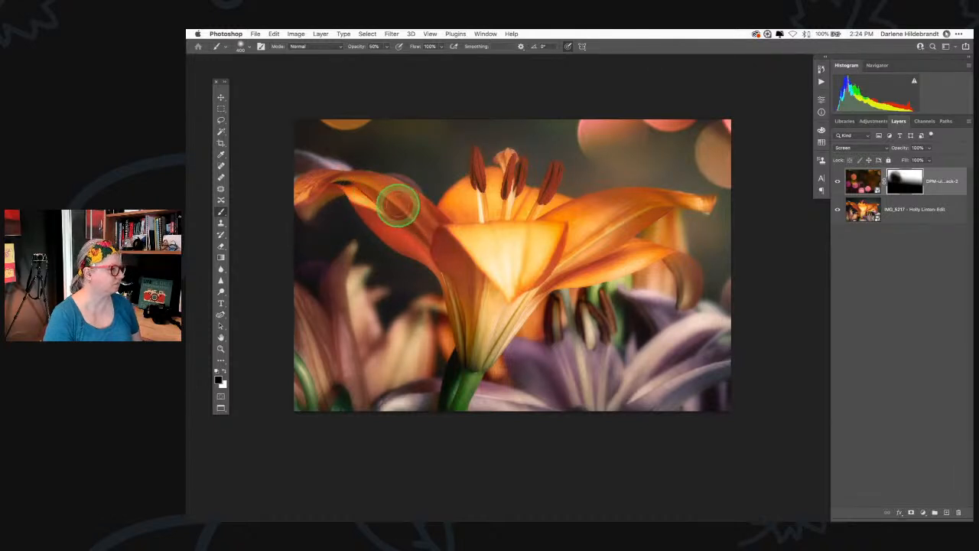
pyautogui.press('x')
pyautogui.moveTo(395, 165)
pyautogui.mouseDown()
pyautogui.moveTo(431, 185)
pyautogui.moveTo(384, 163)
pyautogui.moveTo(321, 158)
pyautogui.mouseUp()
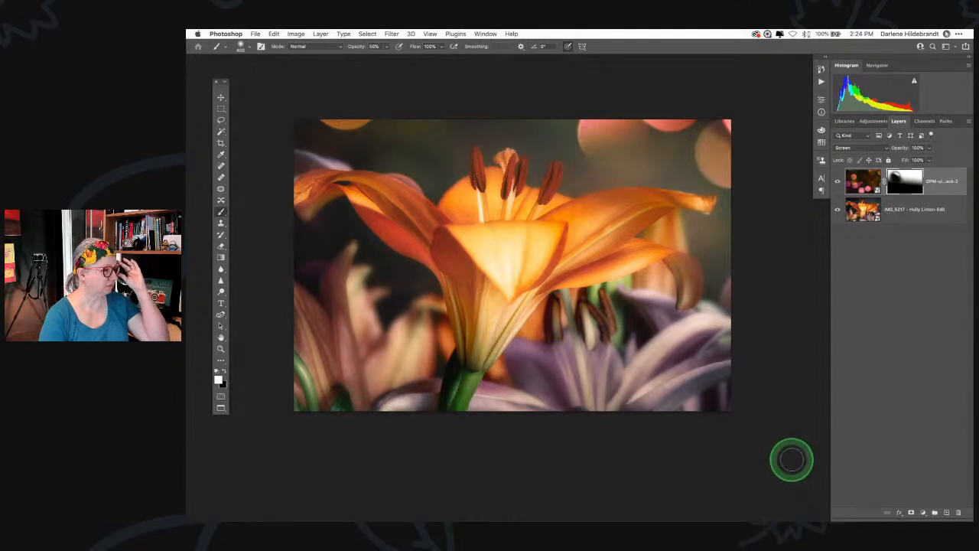
# Compare the masked lily image with the bokeh layer hidden and shown
pyautogui.click(838, 181)
pyautogui.click(837, 181)
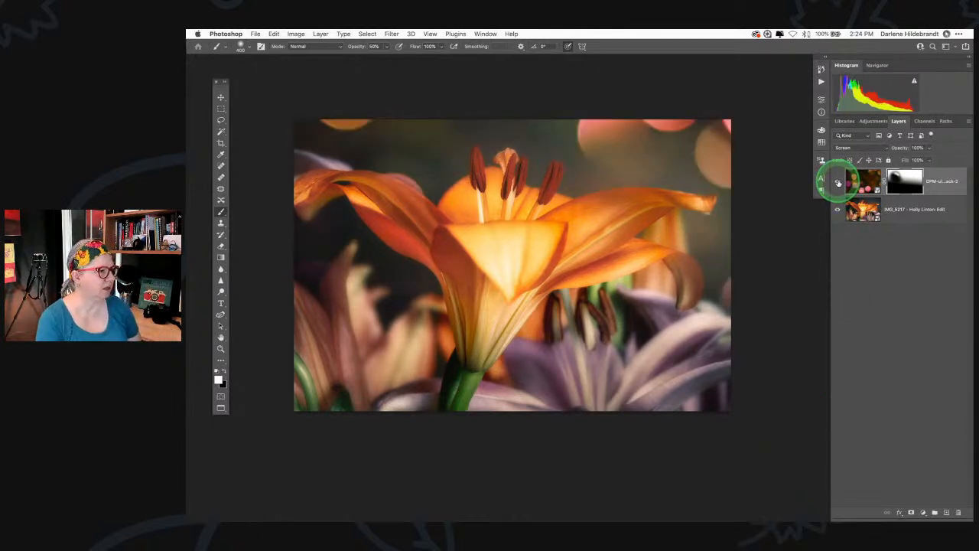
pyautogui.click(837, 182)
pyautogui.click(837, 181)
pyautogui.click(838, 181)
pyautogui.click(837, 181)
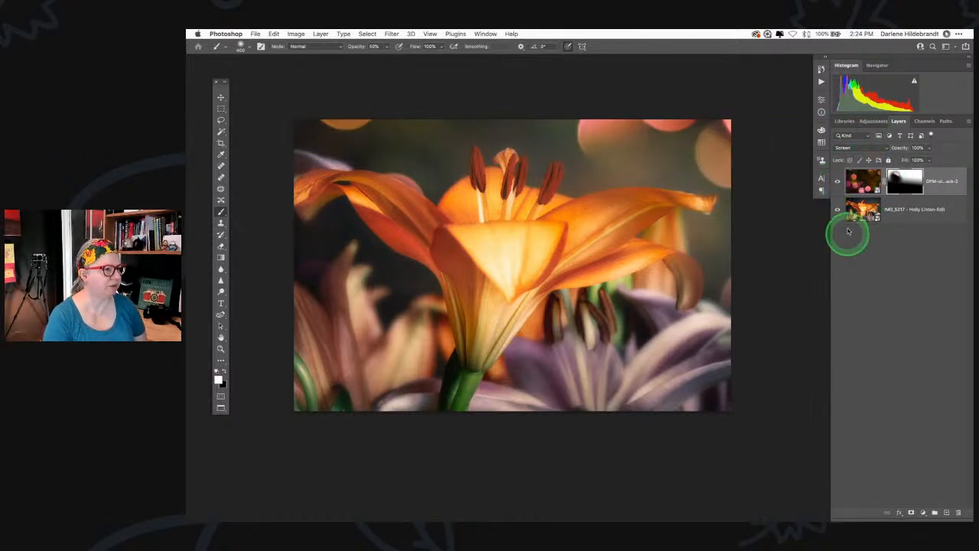
pyautogui.click(837, 181)
pyautogui.click(837, 182)
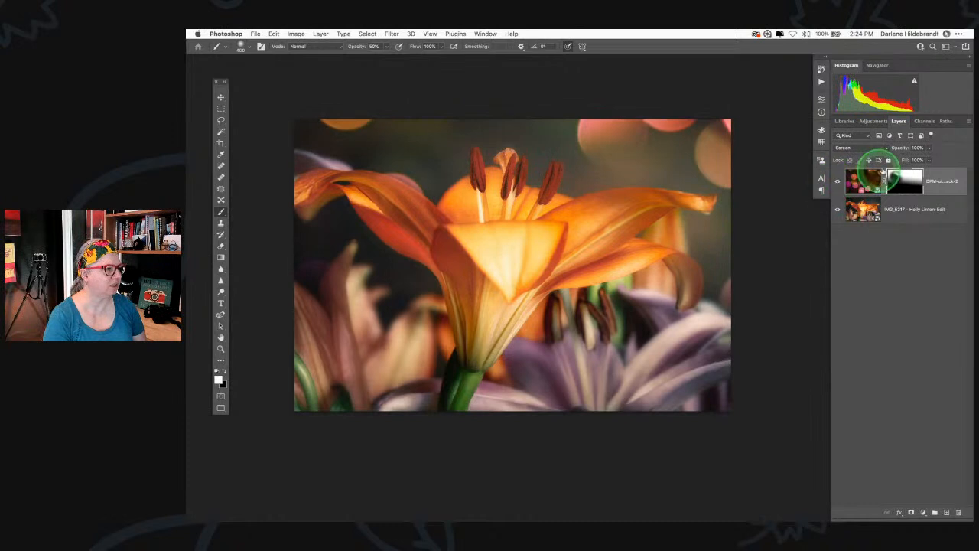
# Add a Levels adjustment above the bokeh layer with the black input at 18 and slightly darkened midtones
pyautogui.click(873, 121)
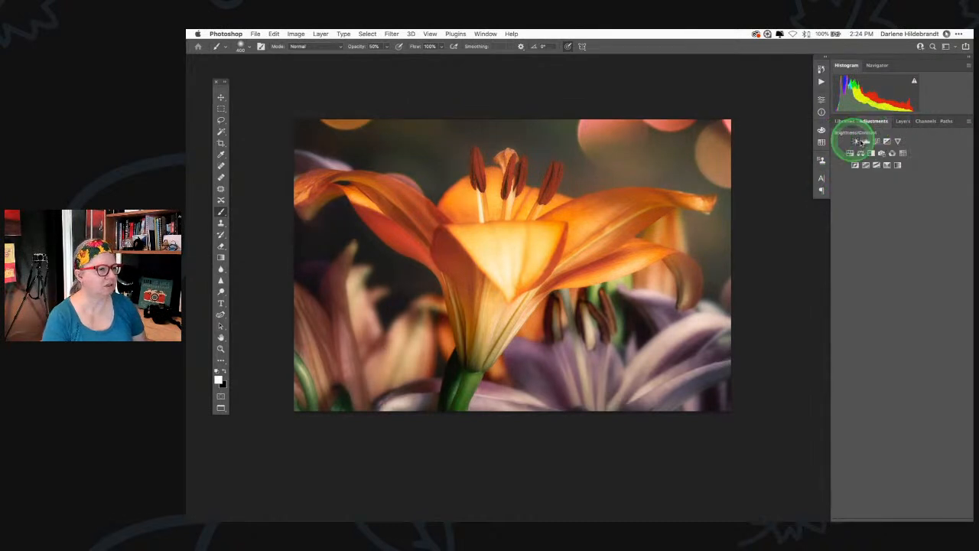
pyautogui.click(865, 141)
pyautogui.moveTo(726, 193); pyautogui.dragTo(766, 191)
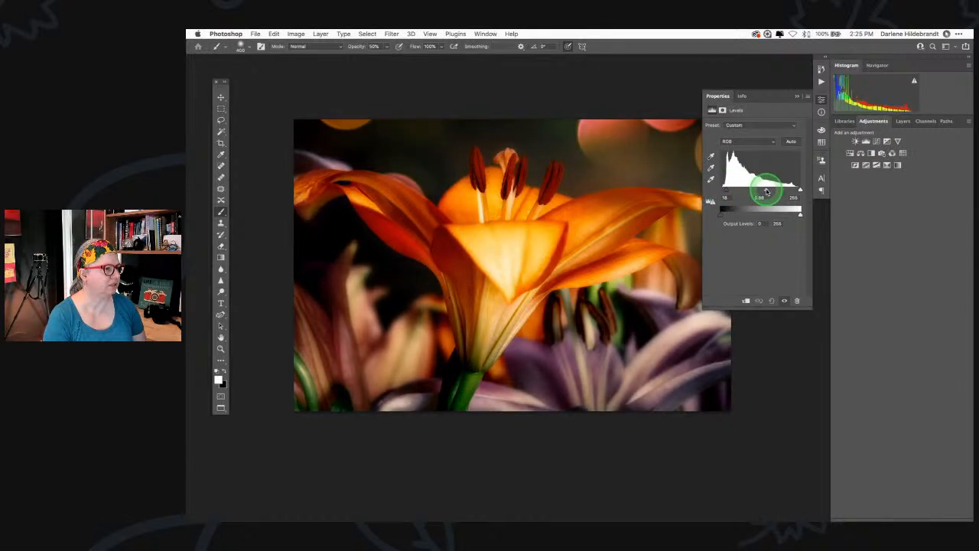
# Clip the Levels adjustment to the bokeh layer and hide it to check its effect
pyautogui.click(899, 122)
pyautogui.click(935, 188)
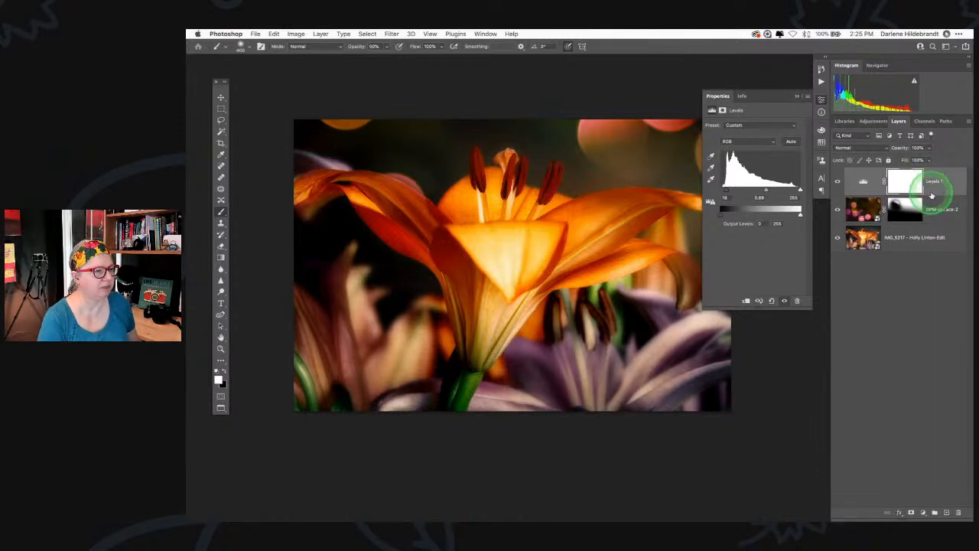
pyautogui.keyDown('alt'); pyautogui.click(934, 195); pyautogui.keyUp('alt')
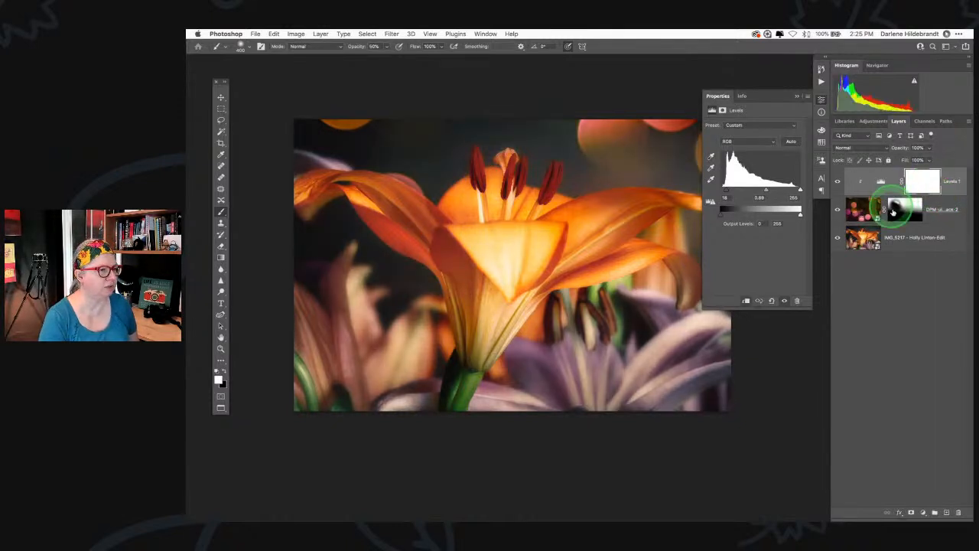
pyautogui.click(837, 182)
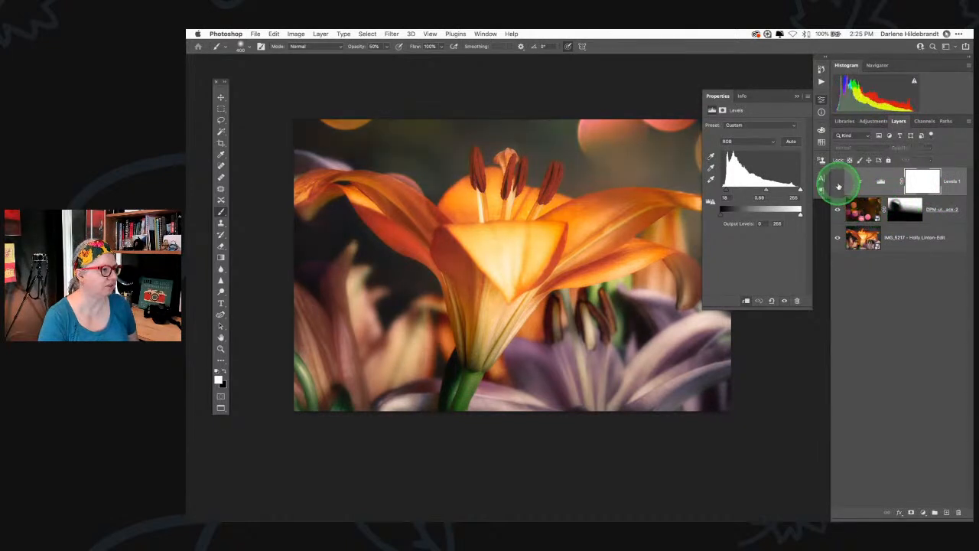
# Compare the lily image with the clipped Levels adjustment hidden and shown, leaving the adjustment on
pyautogui.click(837, 184)
pyautogui.click(837, 184)
pyautogui.click(838, 185)
pyautogui.click(838, 186)
pyautogui.click(803, 95)
pyautogui.click(839, 184)
pyautogui.click(838, 183)
pyautogui.click(838, 184)
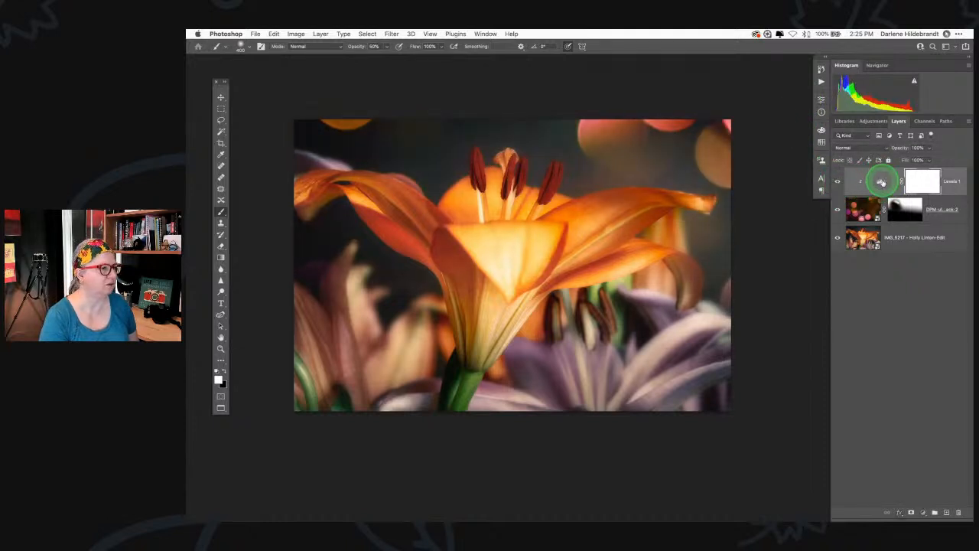
# Set the clipped Levels adjustment's inputs to black 21, midtones 1.18 and white 213 to brighten the bokeh
pyautogui.doubleClick(881, 181)
pyautogui.moveTo(721, 191); pyautogui.dragTo(787, 190)
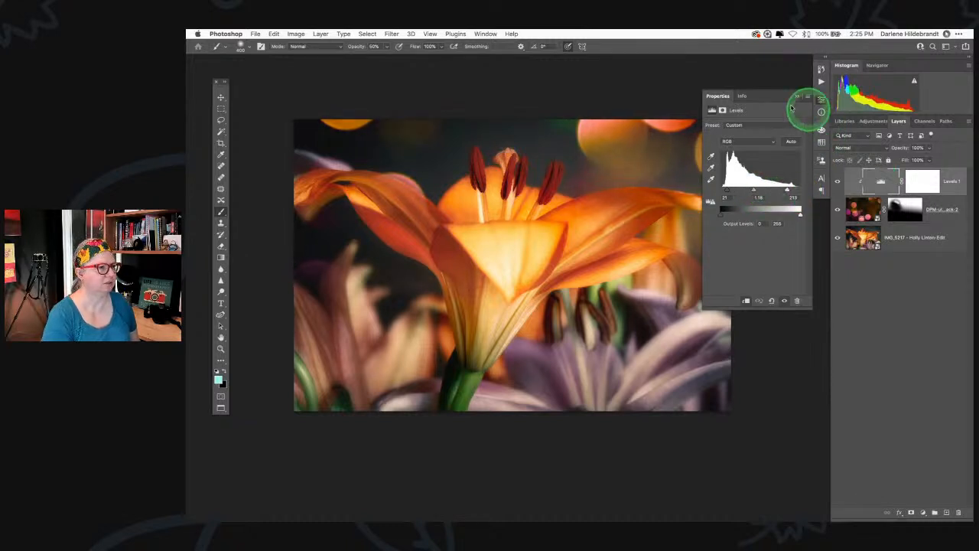
pyautogui.click(796, 96)
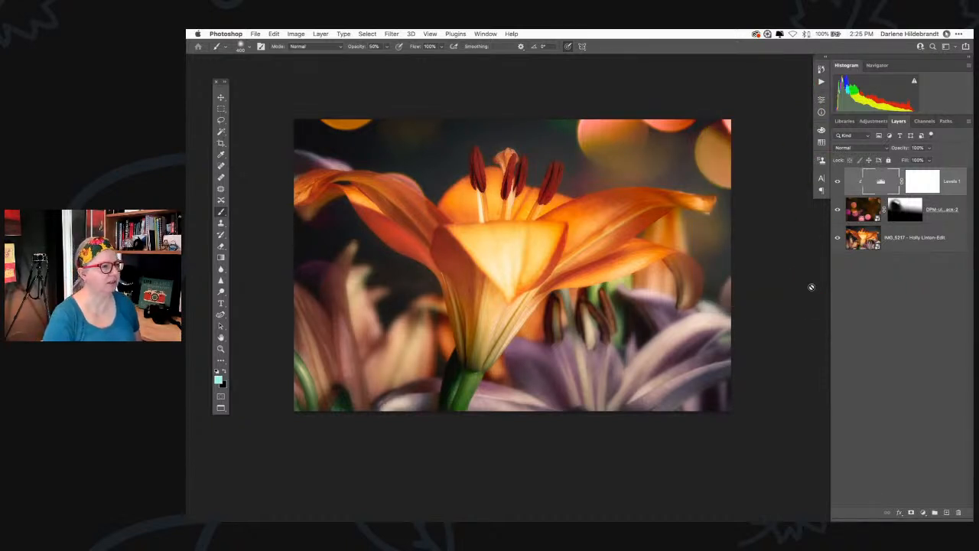
# Set the Levels adjustment's white input to 235 and compare the image with the adjustment off and on
pyautogui.click(500, 257)
pyautogui.click(881, 182)
pyautogui.doubleClick(884, 182)
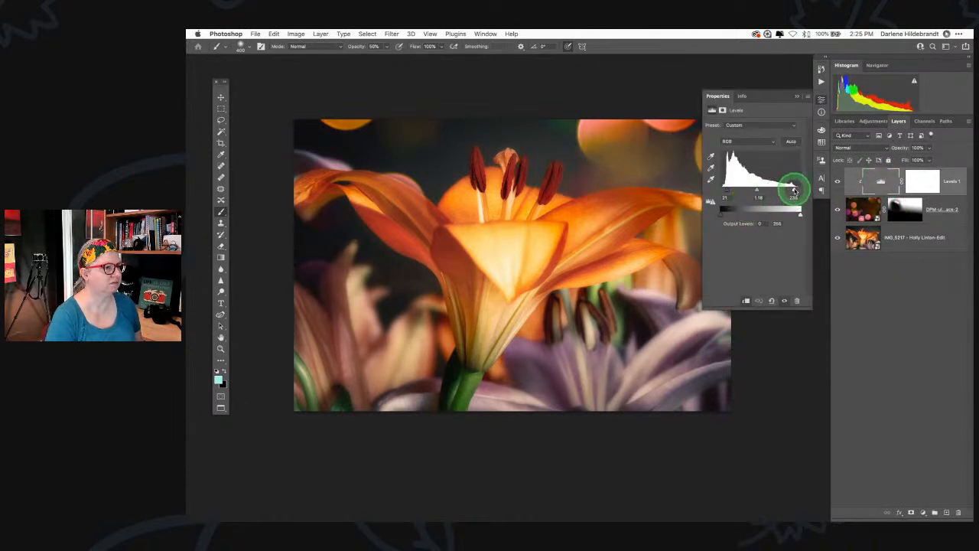
pyautogui.click(836, 181)
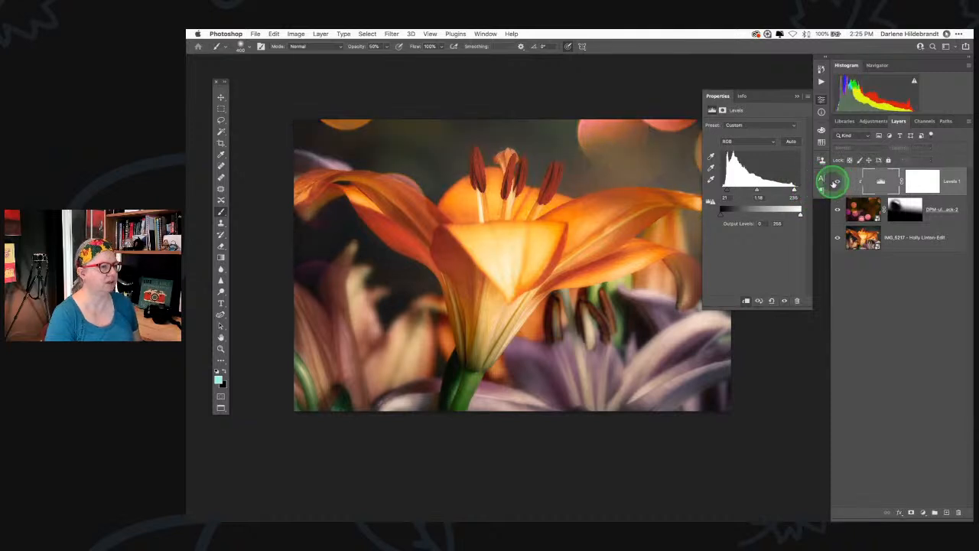
pyautogui.click(836, 181)
pyautogui.click(795, 96)
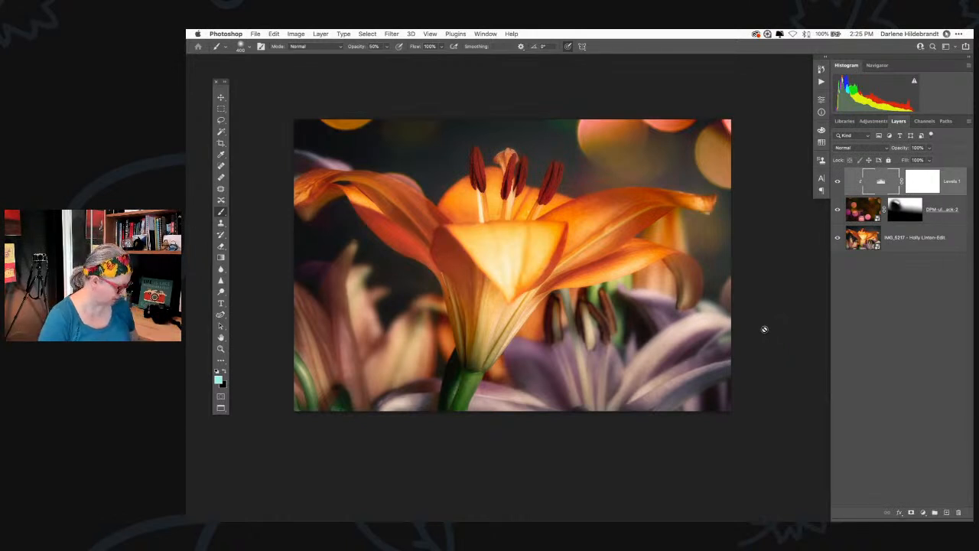
# Save and close the blended lily document and switch to Lightroom Classic
pyautogui.click(765, 331)
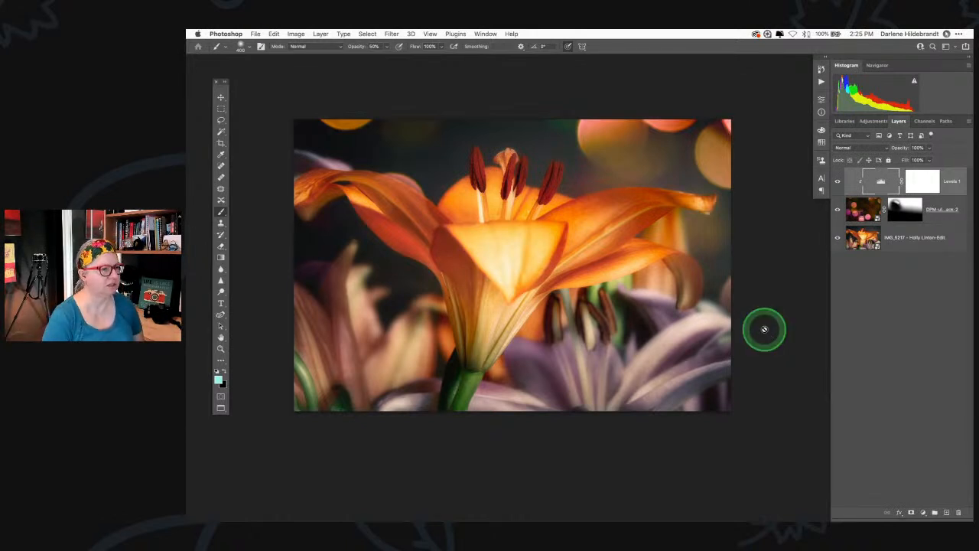
pyautogui.click(771, 245)
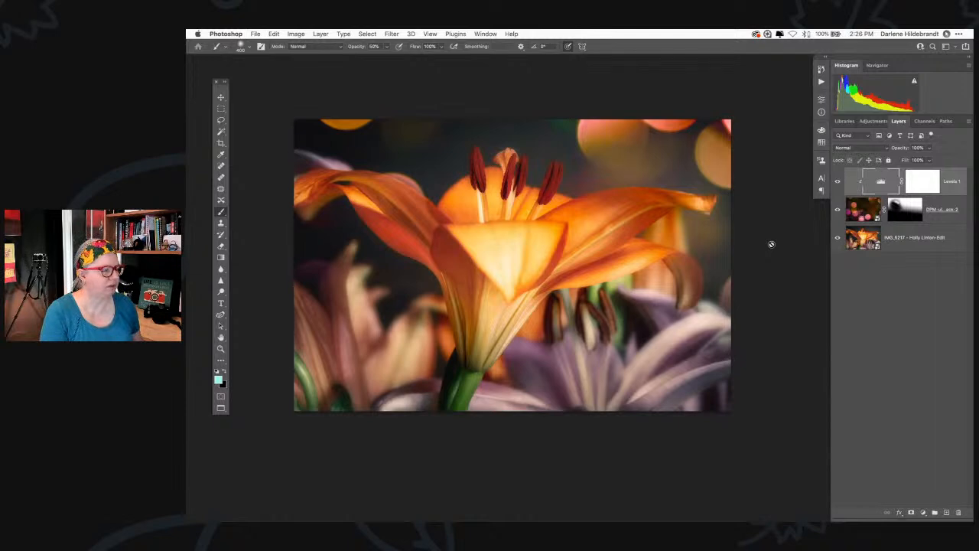
pyautogui.press('super+w')
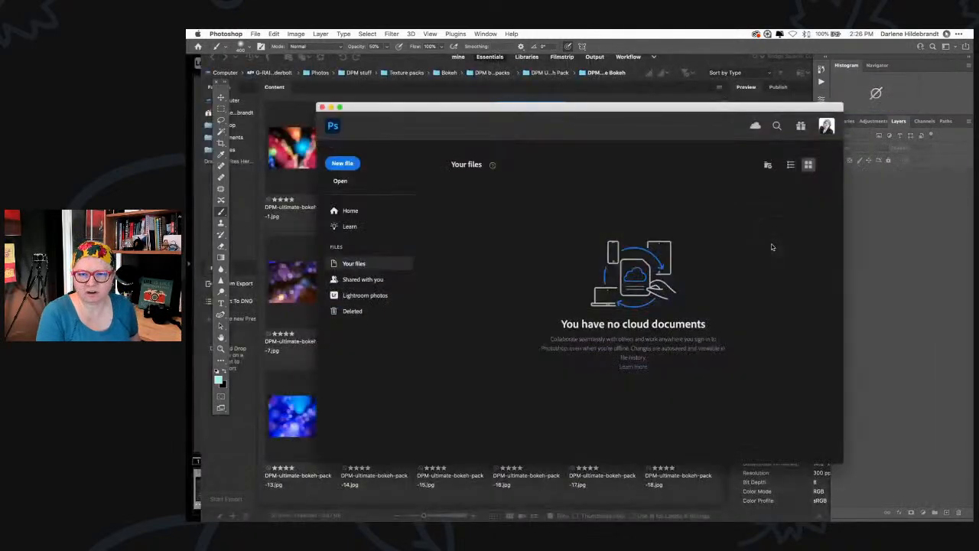
pyautogui.click(771, 245)
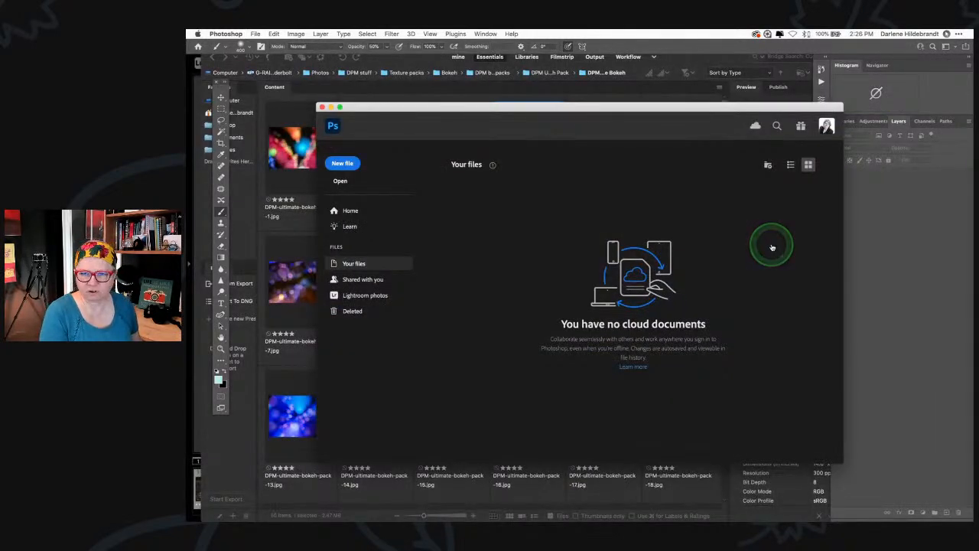
pyautogui.press('super+Tab')
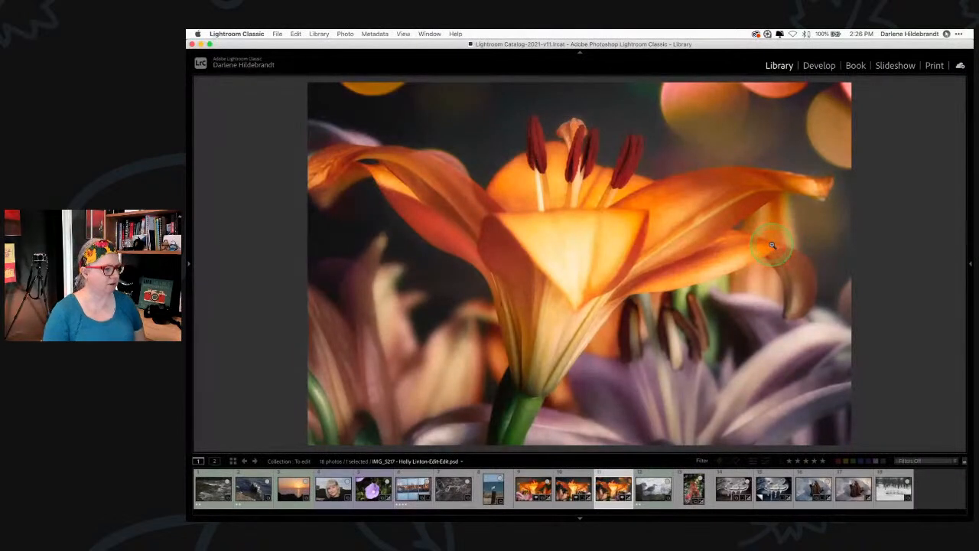
# Select the three versions of the lily photo and compare them in Survey view with the surrounding panels hidden
pyautogui.hotkey('shift', 'Left')
pyautogui.hotkey('shift', 'Left')
pyautogui.press('n')
pyautogui.click(771, 244)
pyautogui.moveTo(775, 275); pyautogui.dragTo(869, 353)
pyautogui.hotkey('shift', 'Tab')
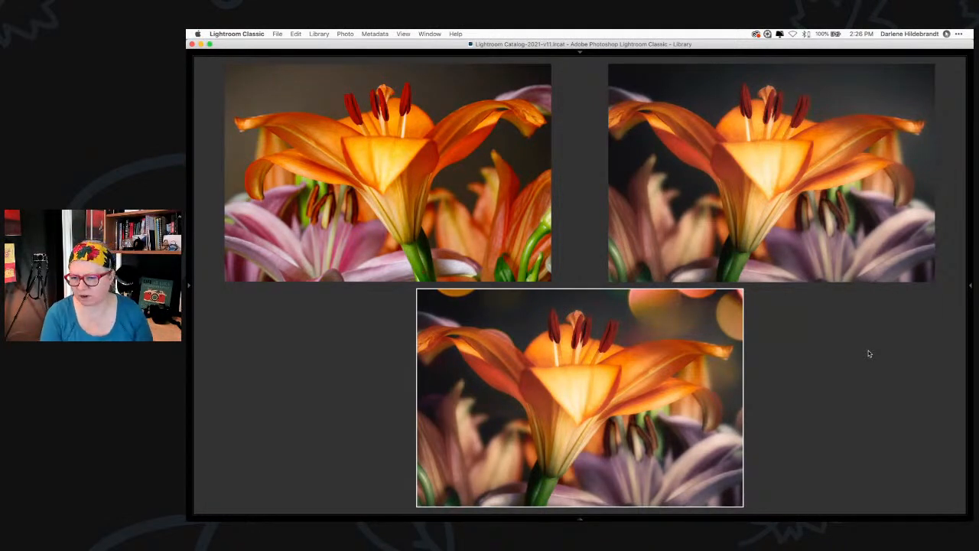
pyautogui.click(869, 353)
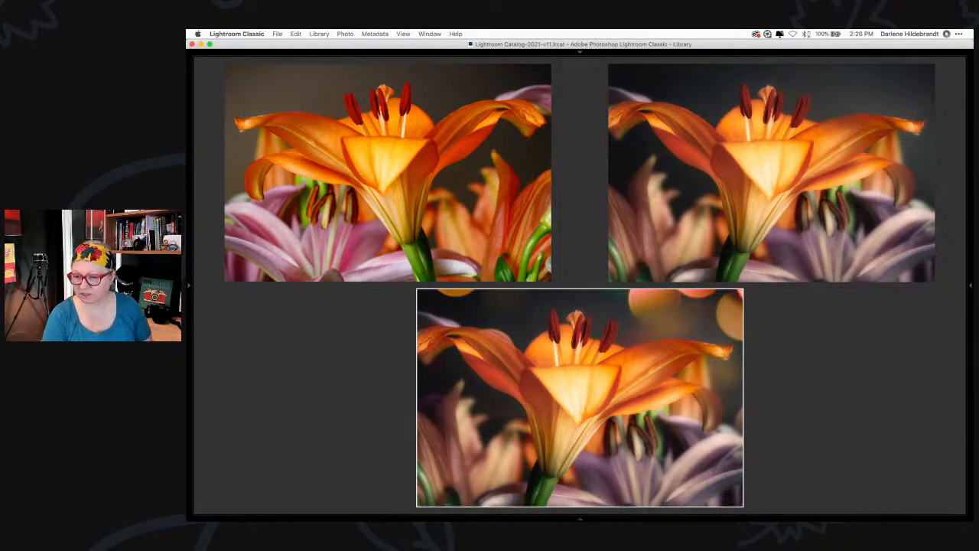